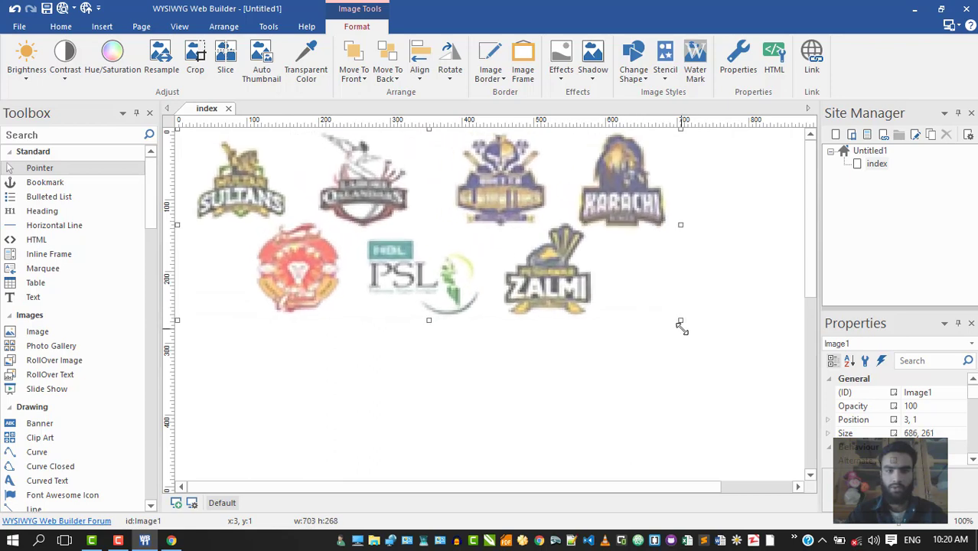
Step: Try to make the white background of the team logos image transparent with the Transparent Color tool
left_click(538, 367)
left_click(375, 201)
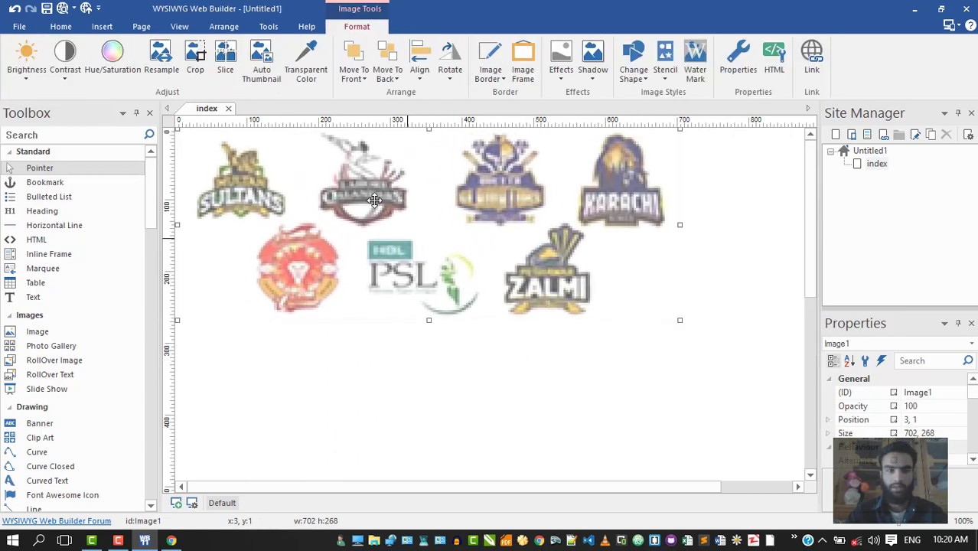
left_click(305, 63)
left_click(333, 107)
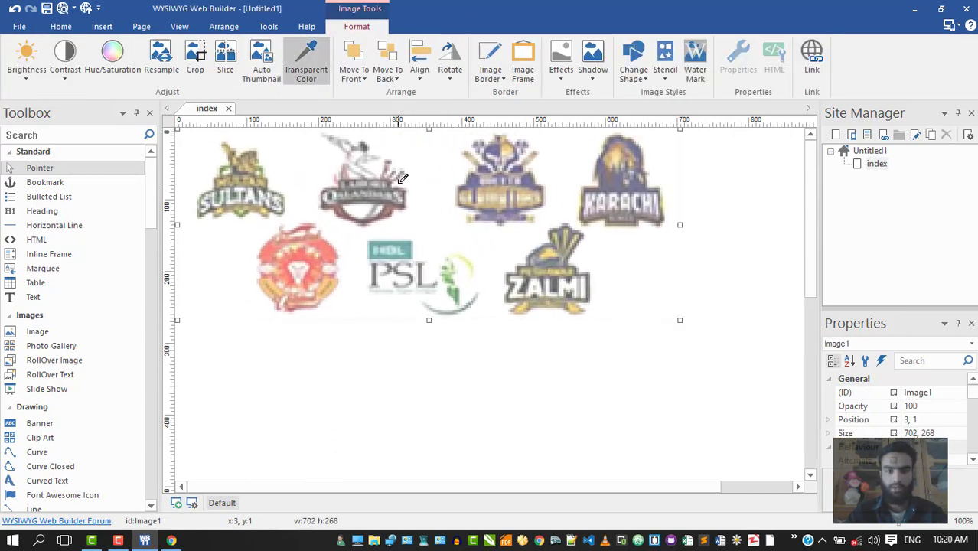
left_click(431, 163)
Step: Delete the team logos image from the page
left_click_drag(483, 258, 467, 231)
key("Delete")
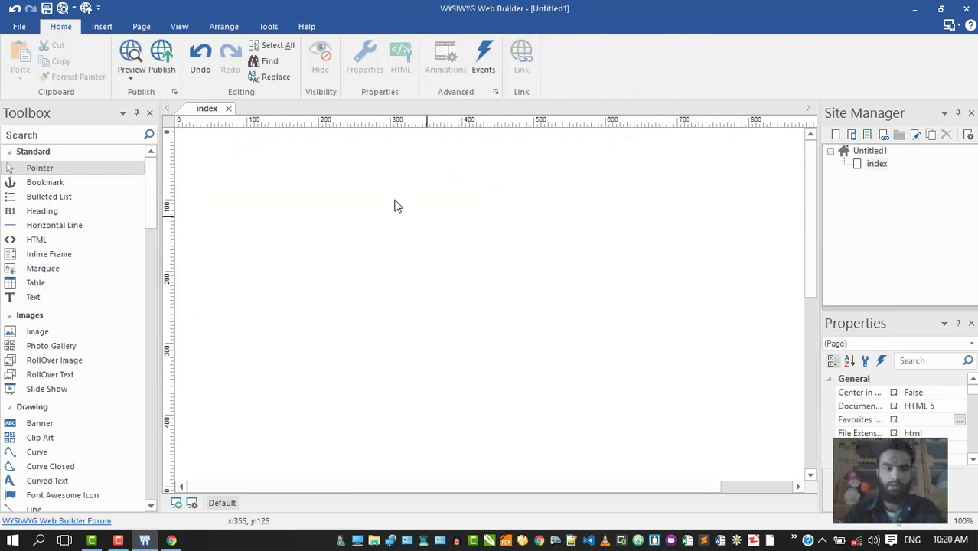
Step: Draw an image placeholder about 459 by 83 pixels near the upper edge of the index page
left_click(102, 27)
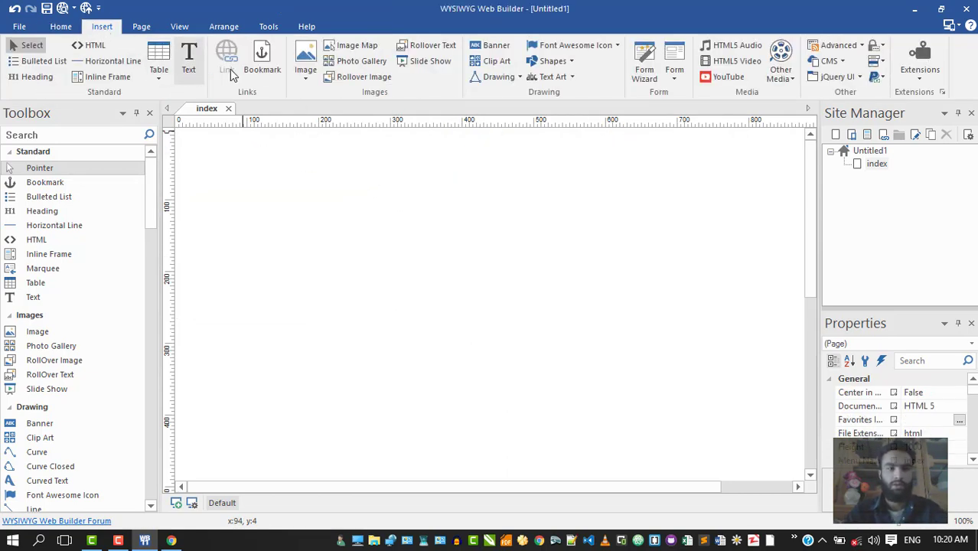
left_click(306, 77)
left_click(327, 95)
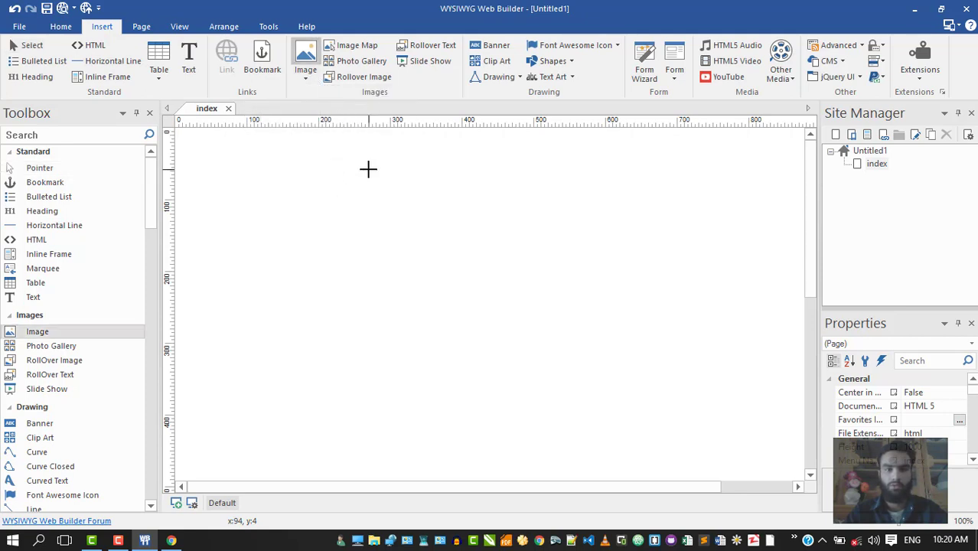
left_click_drag(190, 130, 513, 190)
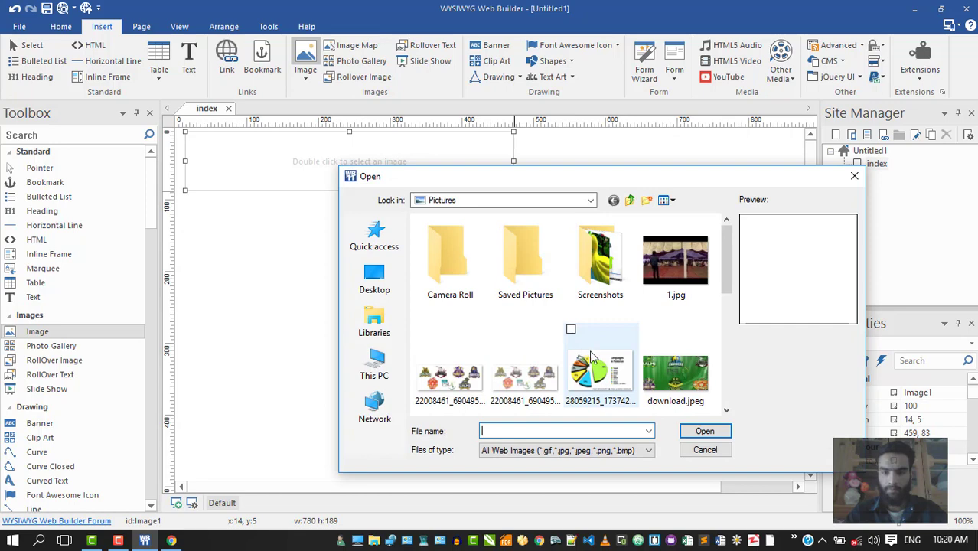
Step: Fill the placeholder with the keyboard and mouse keychain picture from the Pictures\Dowload folder on the Data (D:) drive
scroll(591, 357, "down", 5)
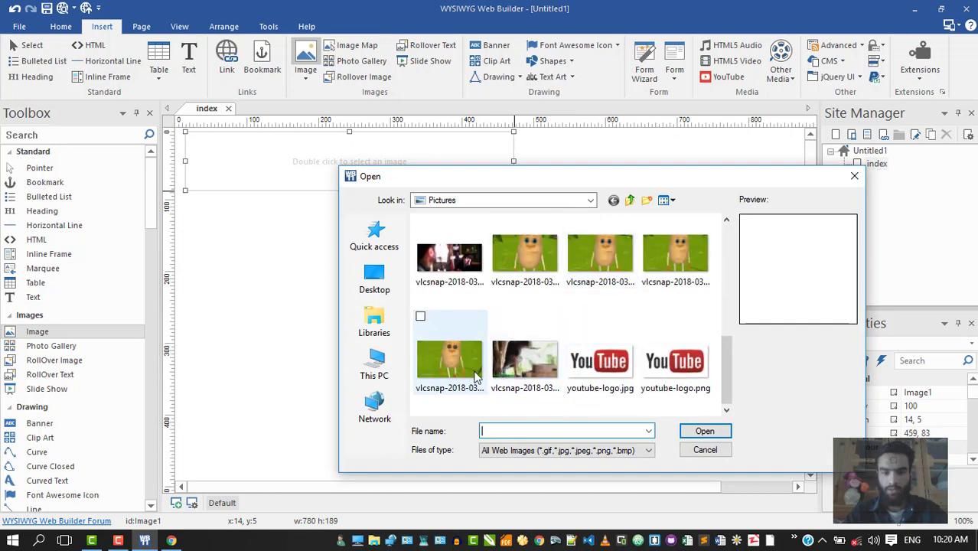
scroll(460, 356, "up", 2)
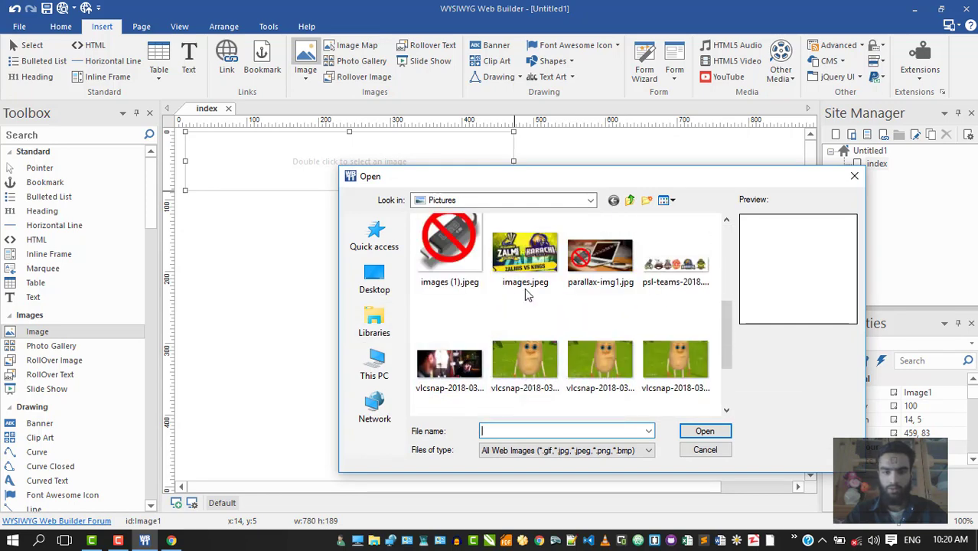
left_click(526, 260)
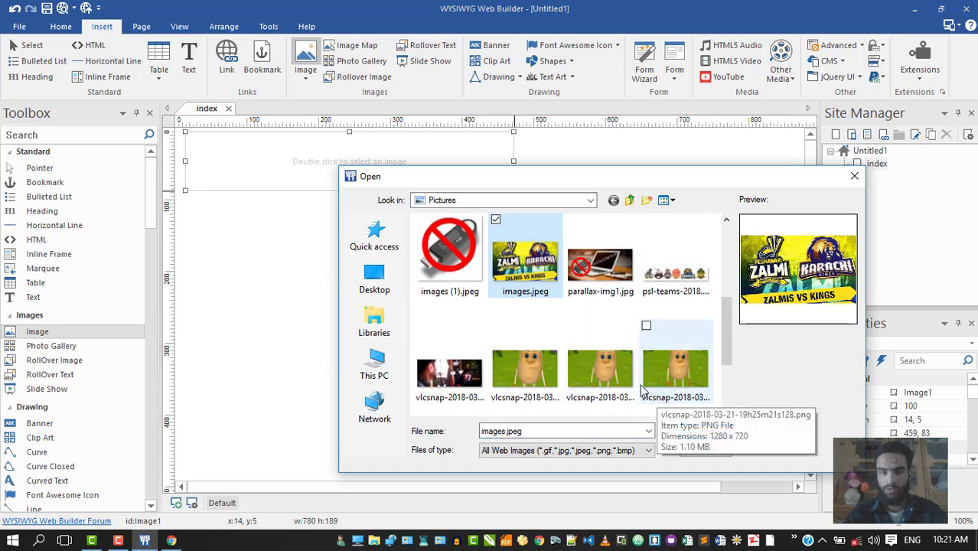
left_click(374, 365)
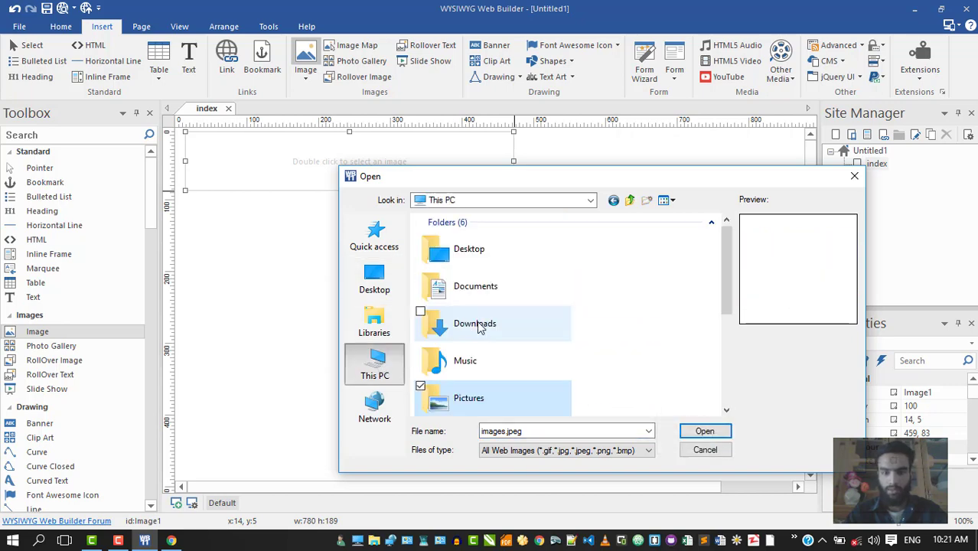
scroll(476, 389, "down", 3)
double_click(475, 350)
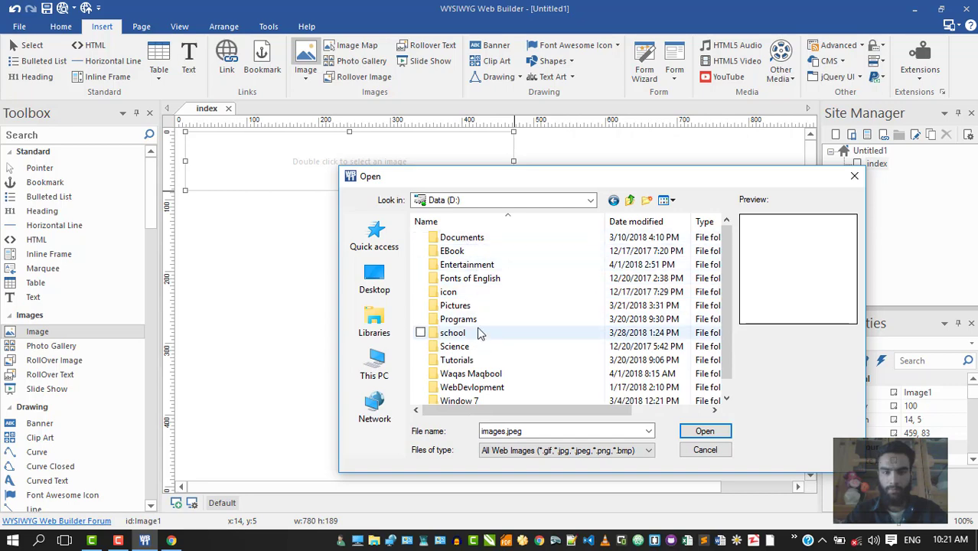
double_click(475, 305)
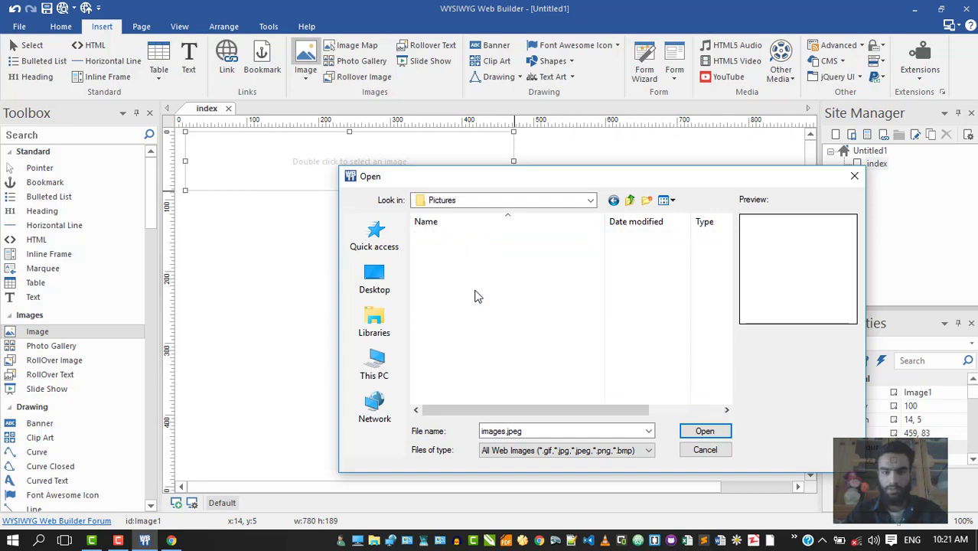
double_click(475, 253)
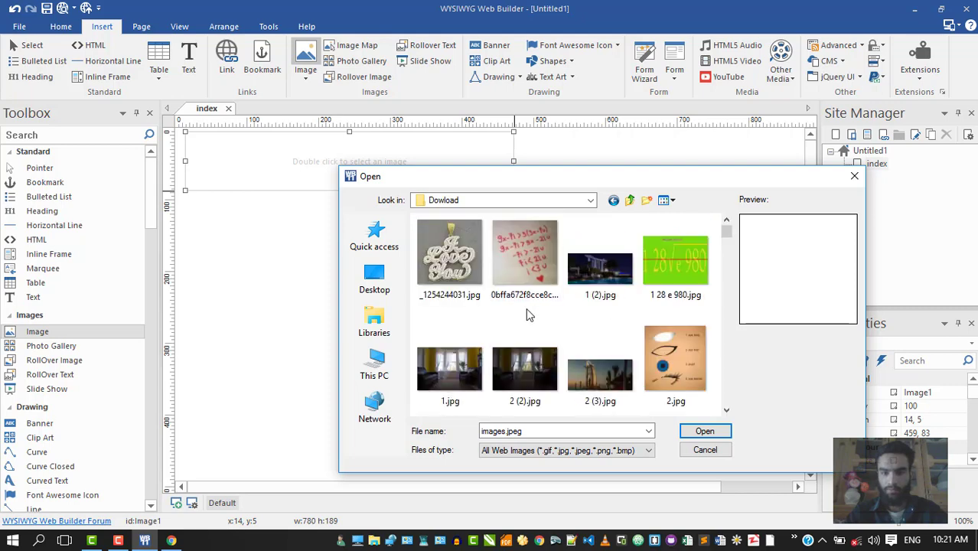
scroll(526, 314, "down", 1)
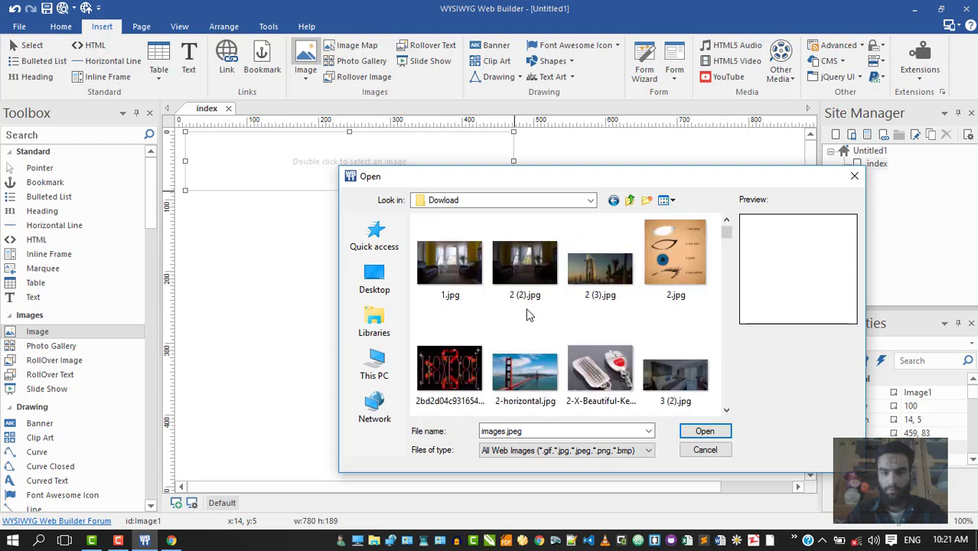
left_click(623, 377)
left_click(705, 432)
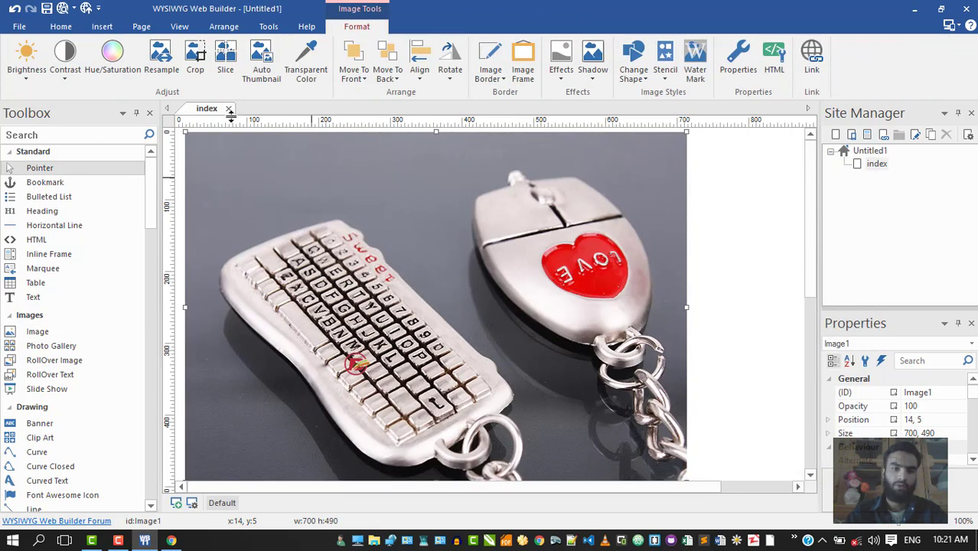
Step: Use Transparent Color on three different grey areas of the keychain image's background
left_click(306, 61)
left_click(411, 183)
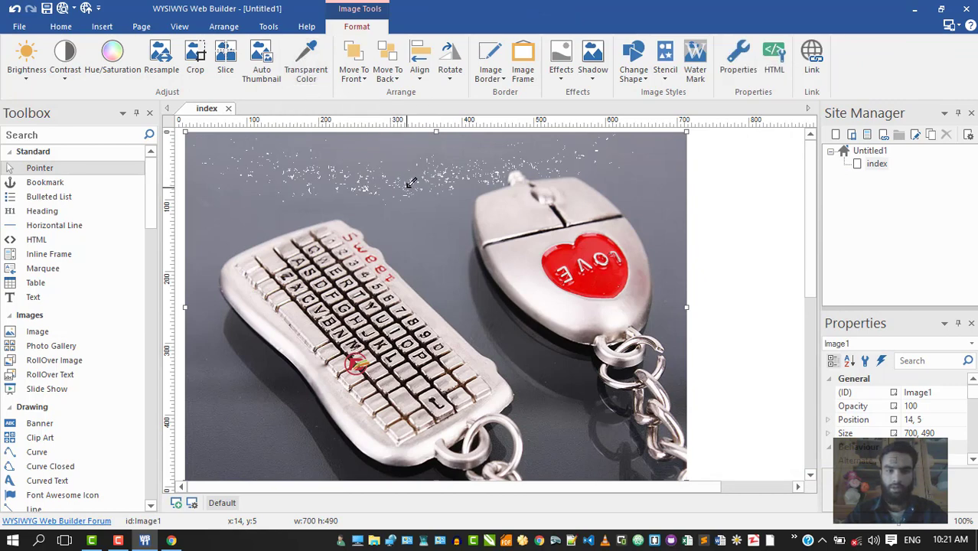
left_click(306, 63)
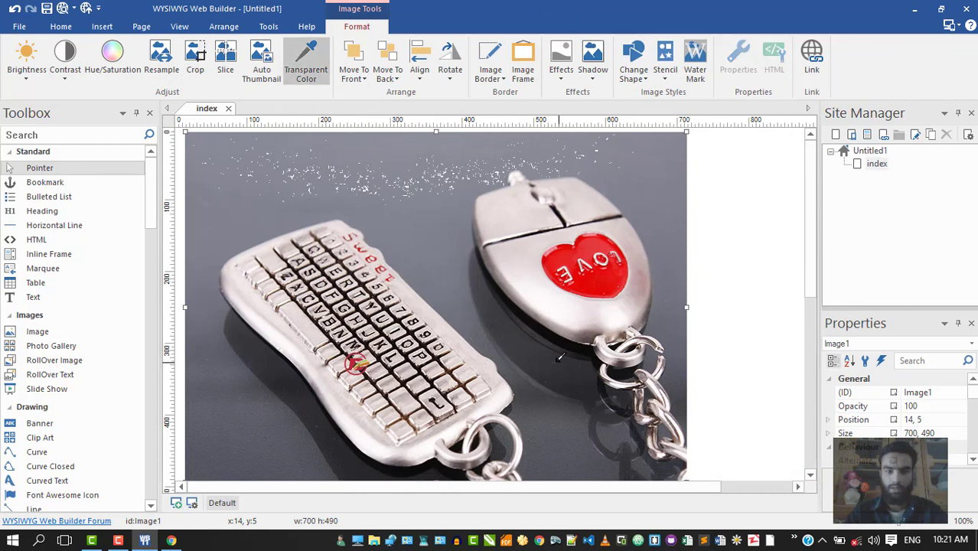
left_click(442, 261)
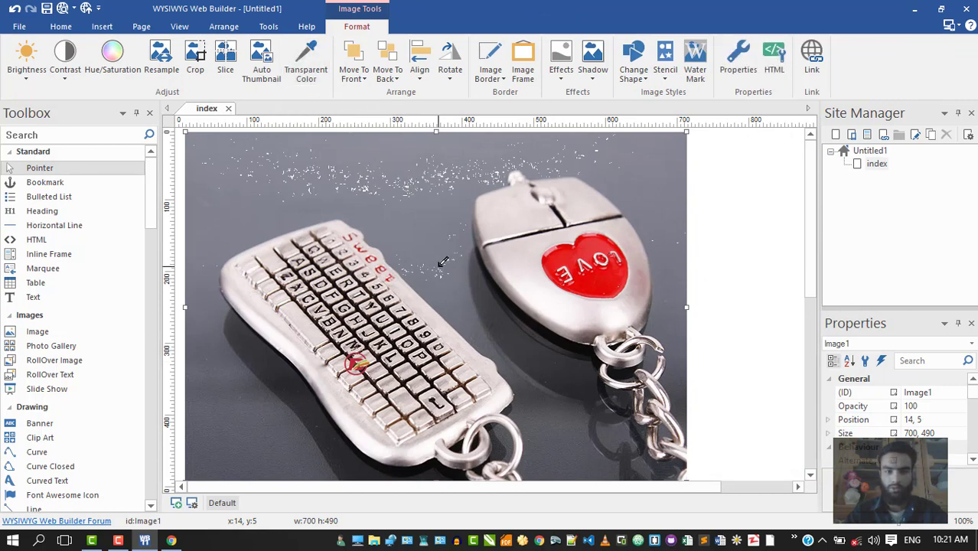
left_click(306, 65)
left_click(230, 221)
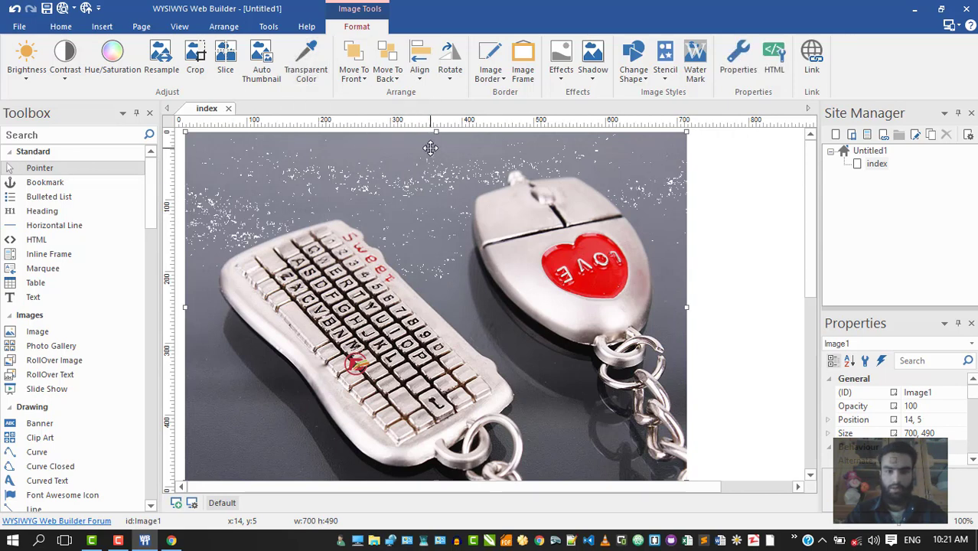
Step: Pick one more transparent color in the dark background below the mouse, and delete the keychain image
left_click(306, 64)
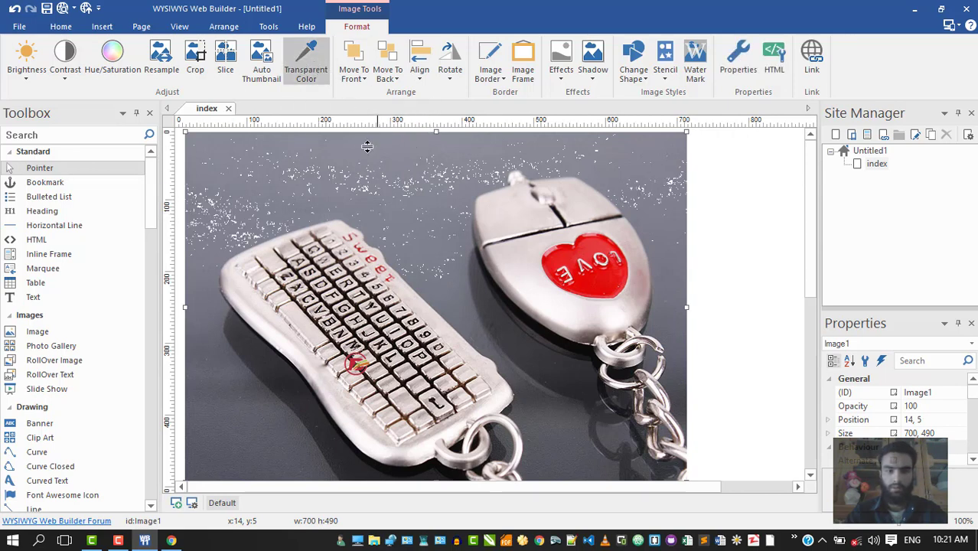
left_click(548, 416)
key("Delete")
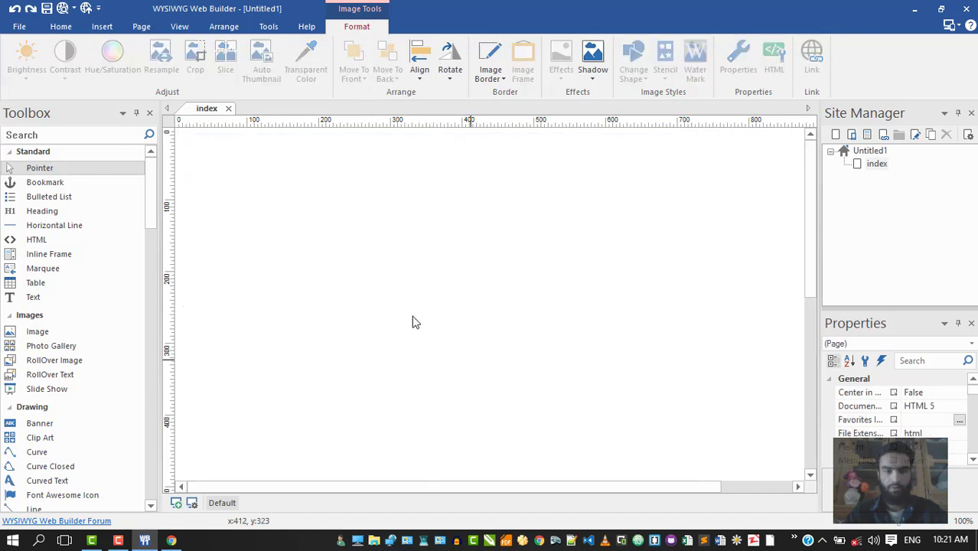
Step: Draw a new image placeholder about 320 by 133 pixels on the empty index page
right_click(344, 254)
left_click(102, 27)
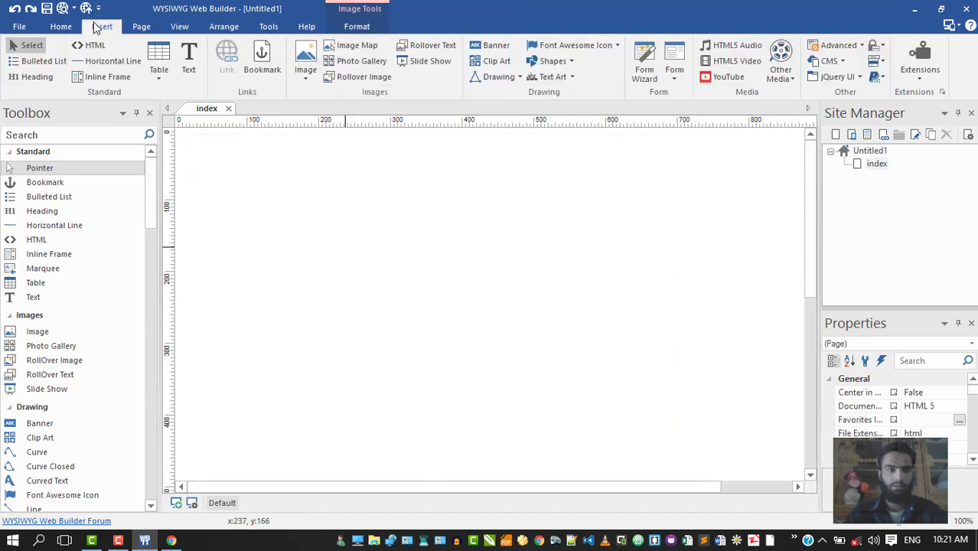
left_click(306, 77)
left_click(340, 94)
left_click_drag(233, 166, 458, 259)
Step: Fill the new placeholder with the picture "i love you (2).jpg" from the Dowload folder
scroll(528, 306, "down", 10)
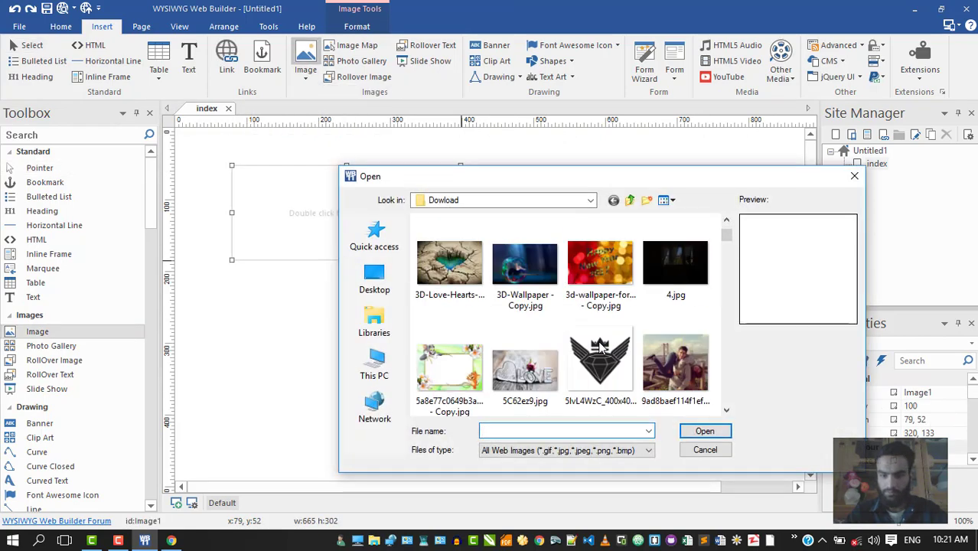
scroll(601, 346, "down", 3)
scroll(602, 347, "down", 3)
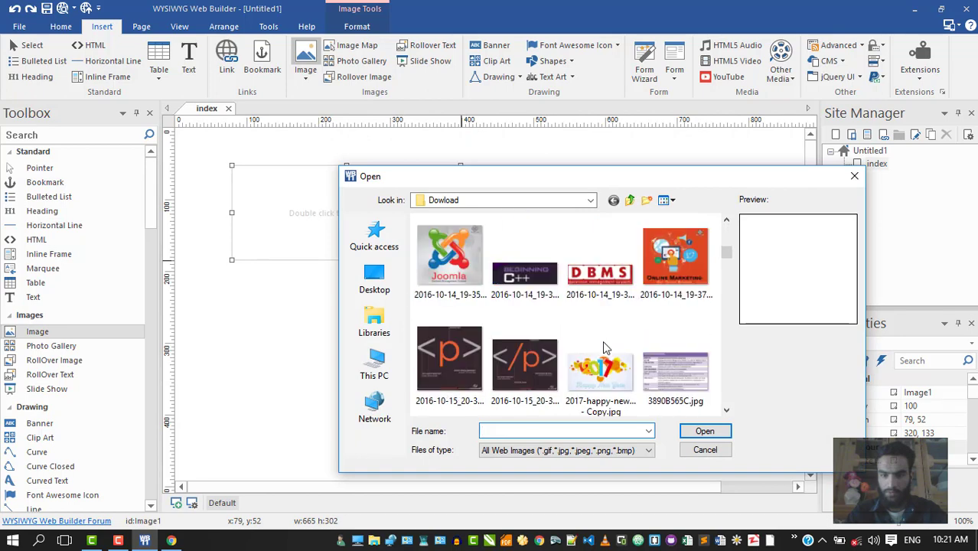
scroll(602, 346, "down", 8)
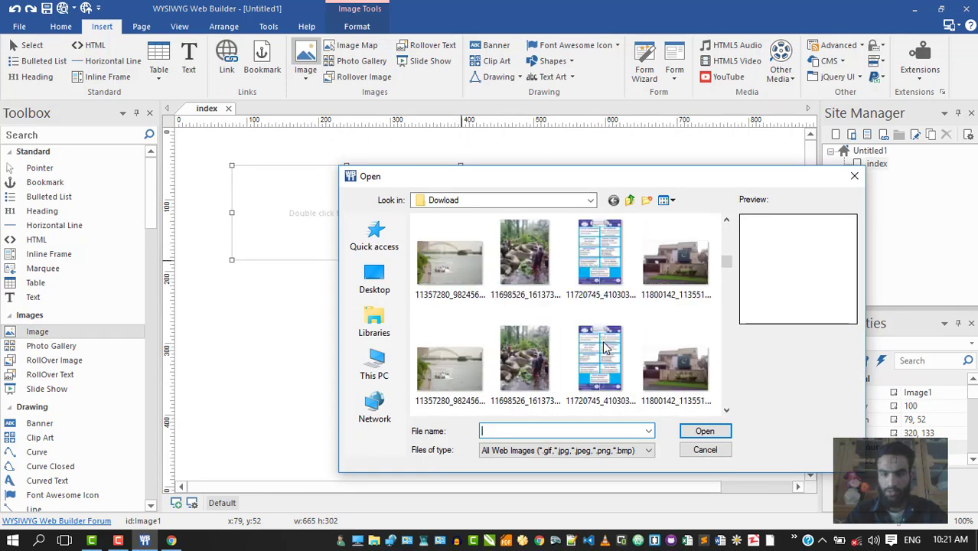
scroll(603, 340, "down", 3)
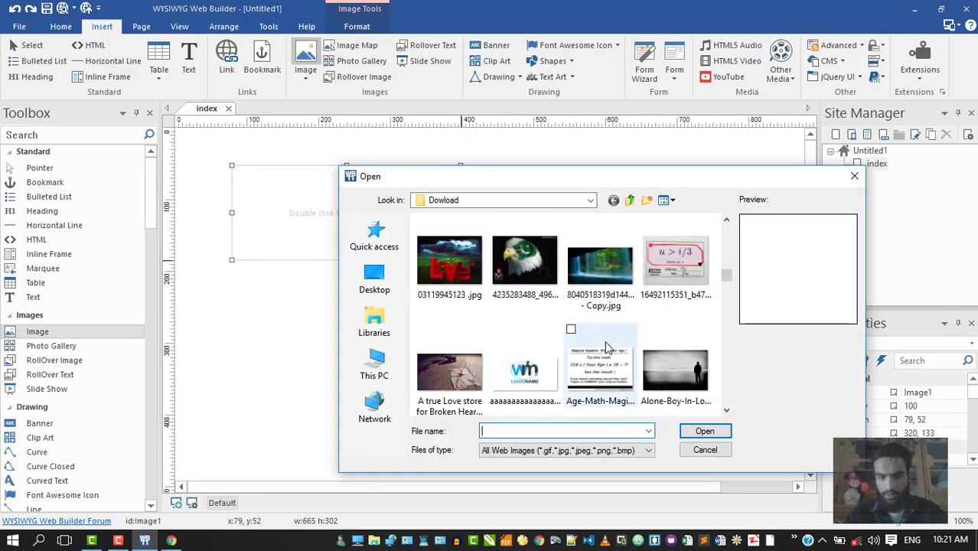
scroll(604, 340, "down", 1)
scroll(604, 341, "up", 1)
scroll(605, 347, "down", 2)
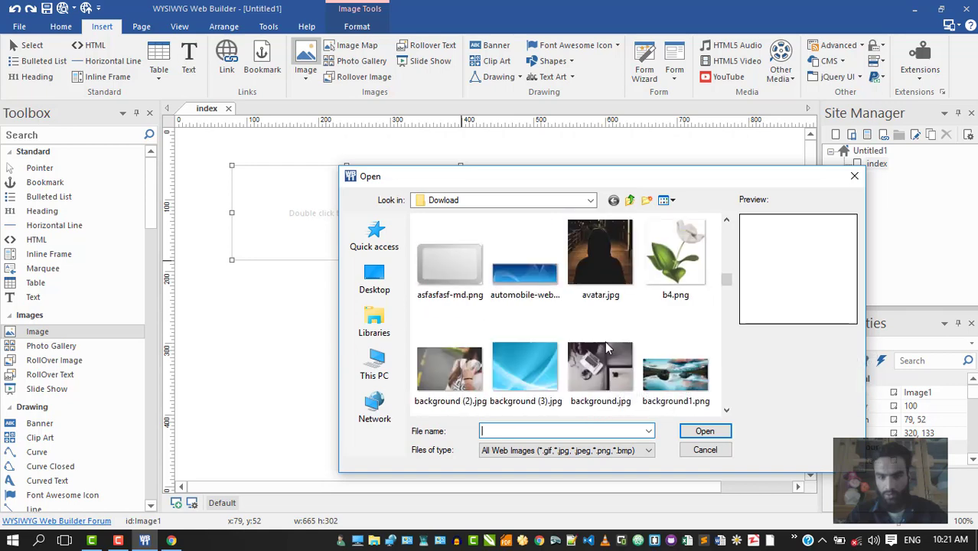
scroll(605, 347, "down", 3)
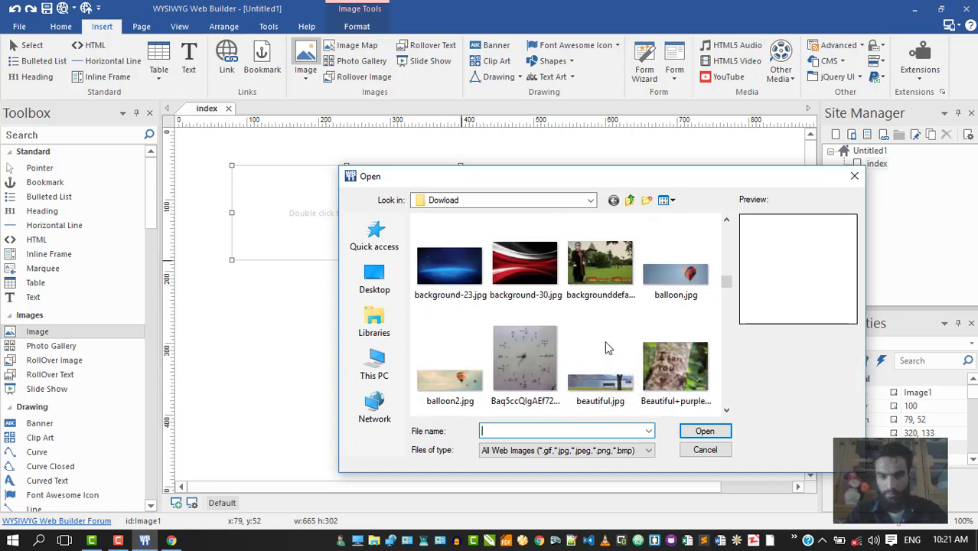
scroll(604, 348, "down", 2)
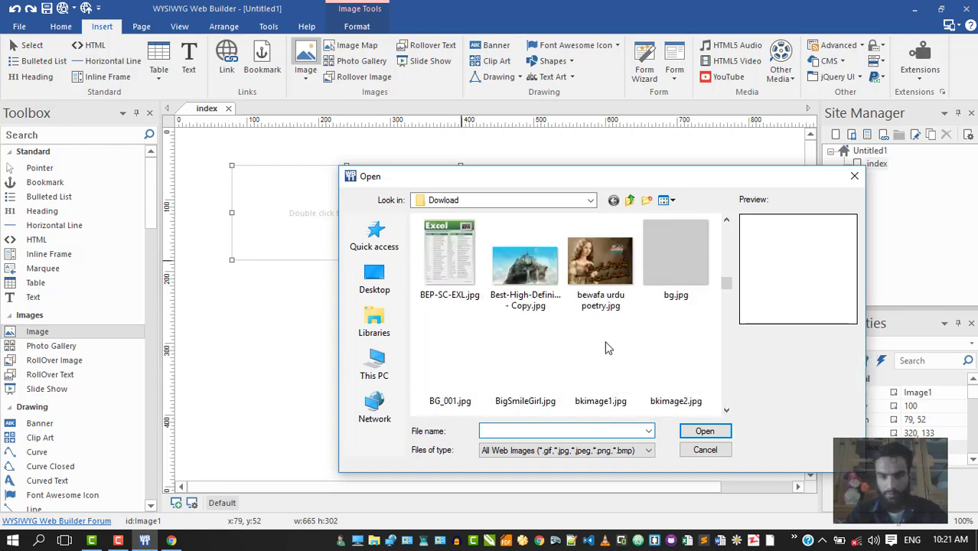
scroll(605, 347, "down", 1)
scroll(605, 347, "down", 1)
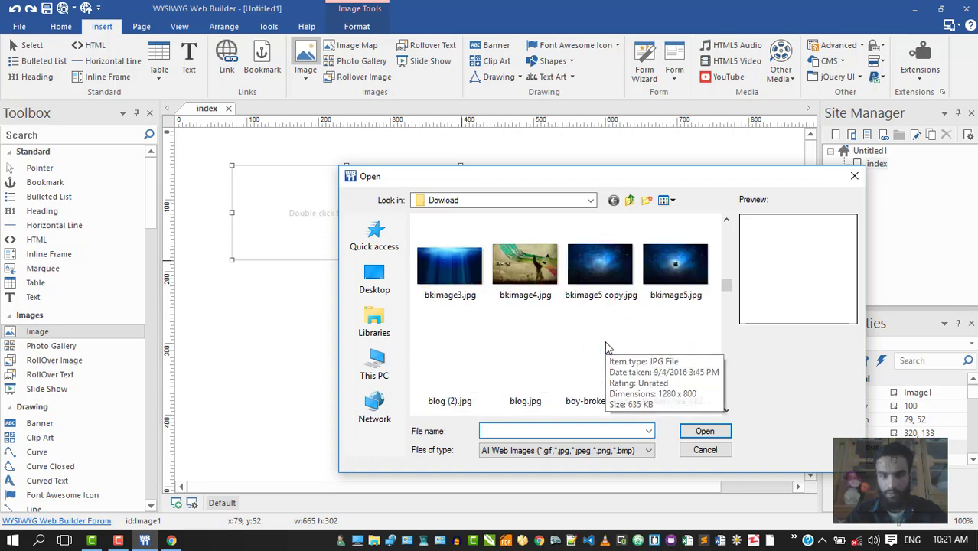
scroll(606, 347, "down", 2)
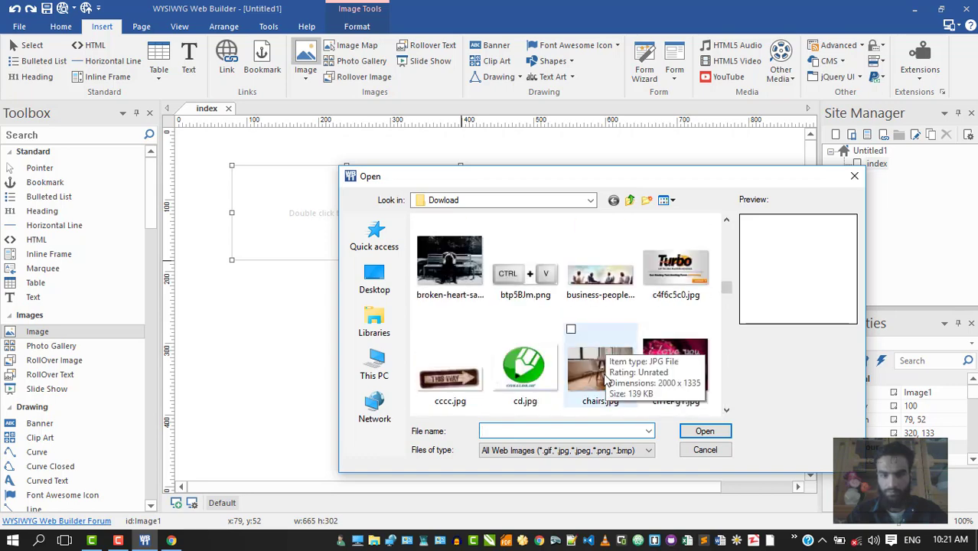
scroll(600, 343, "down", 4)
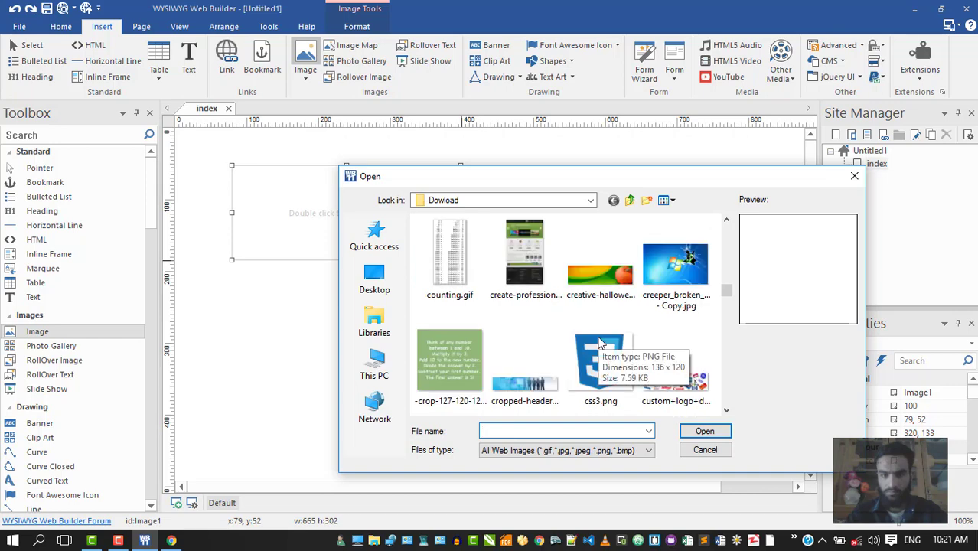
scroll(600, 342, "down", 3)
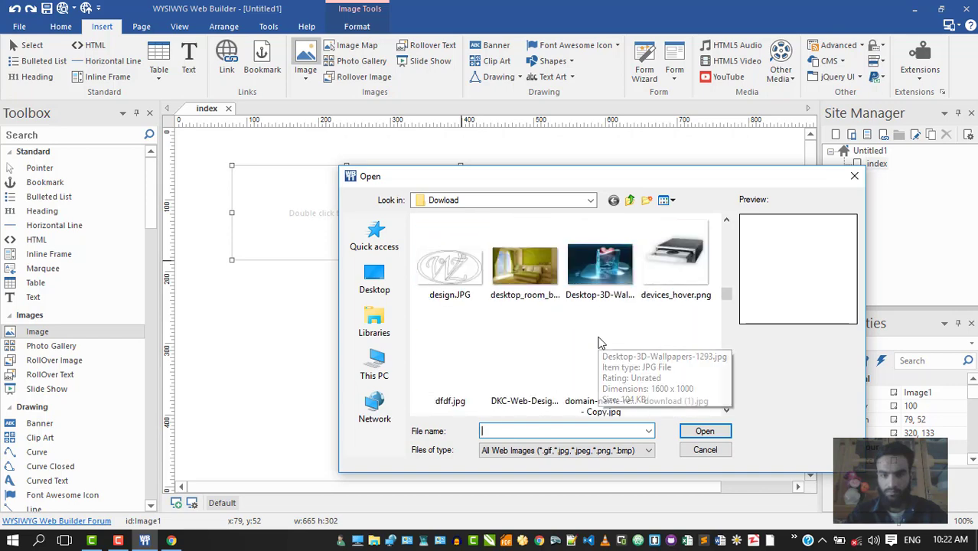
scroll(600, 343, "down", 4)
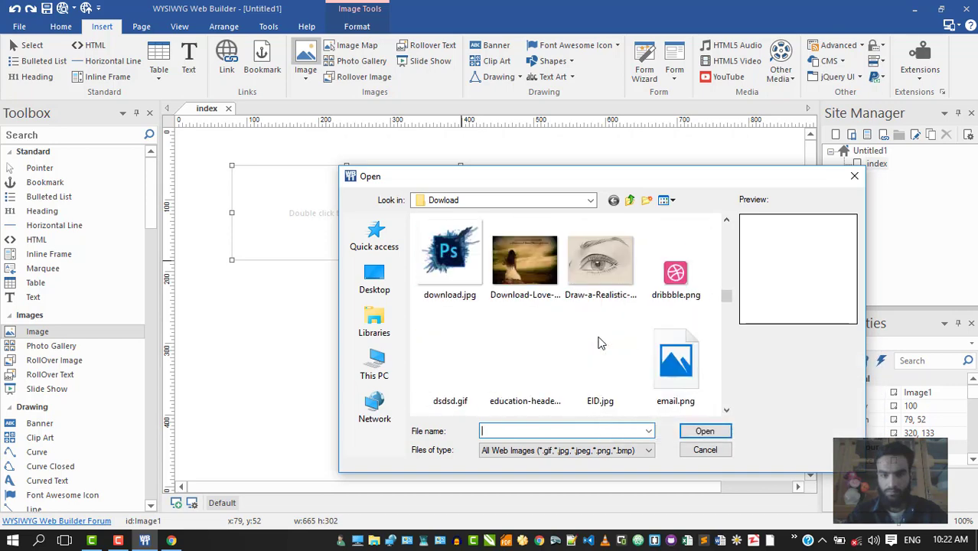
scroll(599, 343, "down", 4)
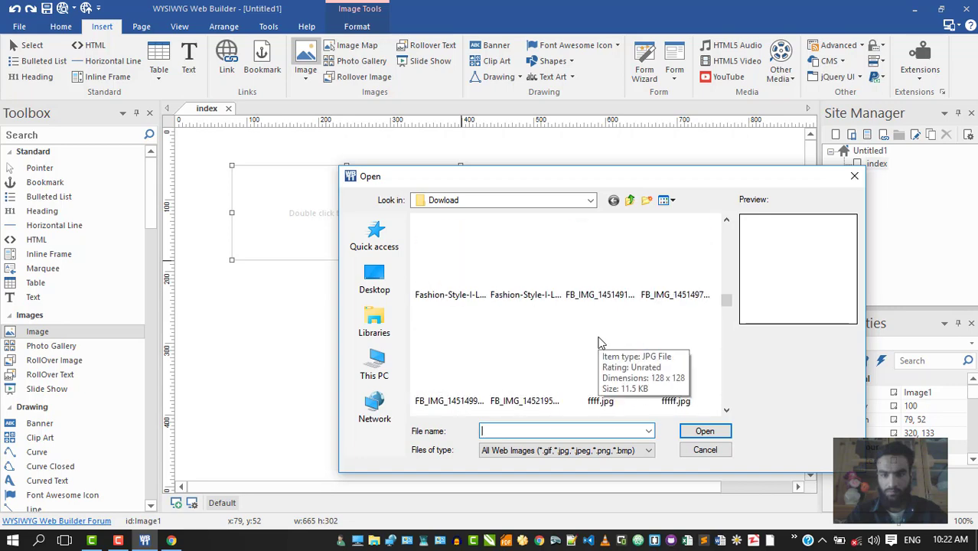
scroll(600, 343, "down", 3)
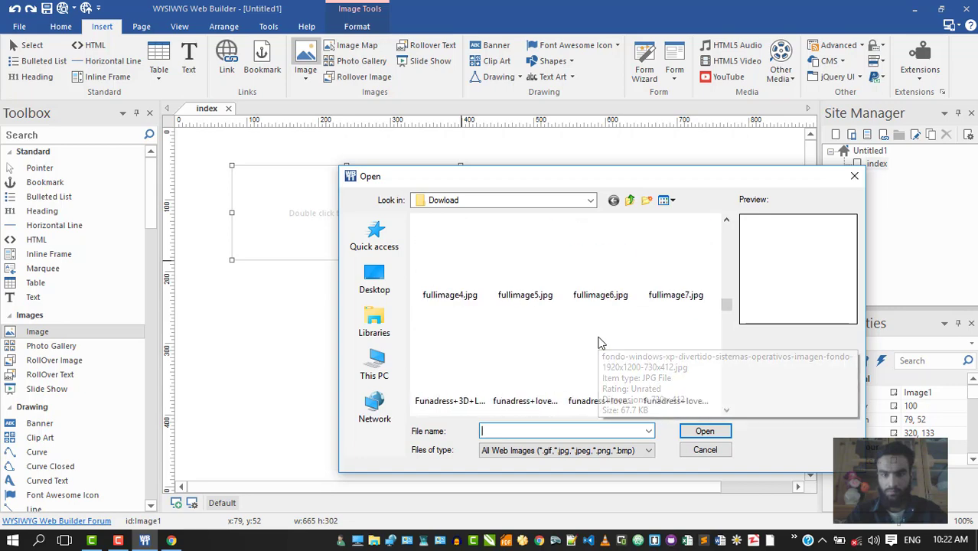
scroll(600, 343, "down", 3)
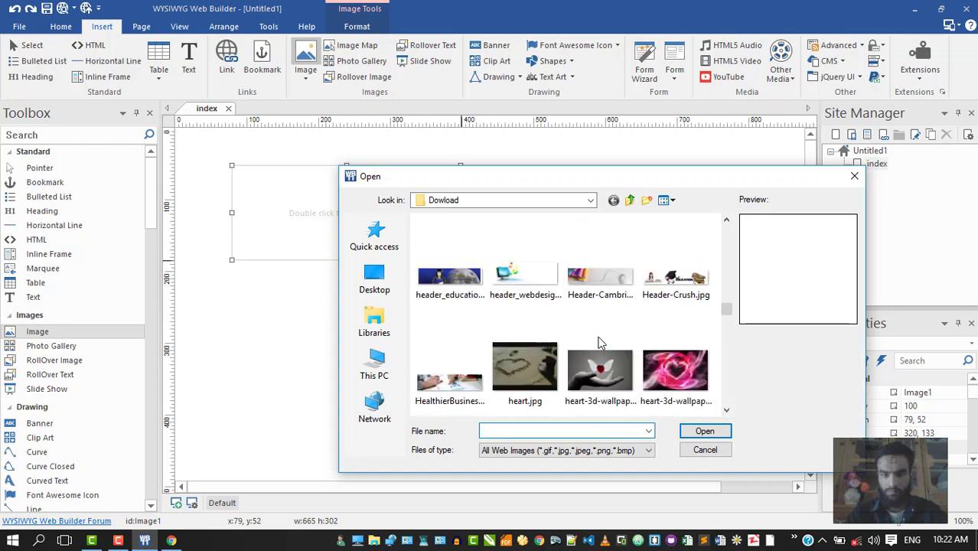
scroll(600, 343, "down", 3)
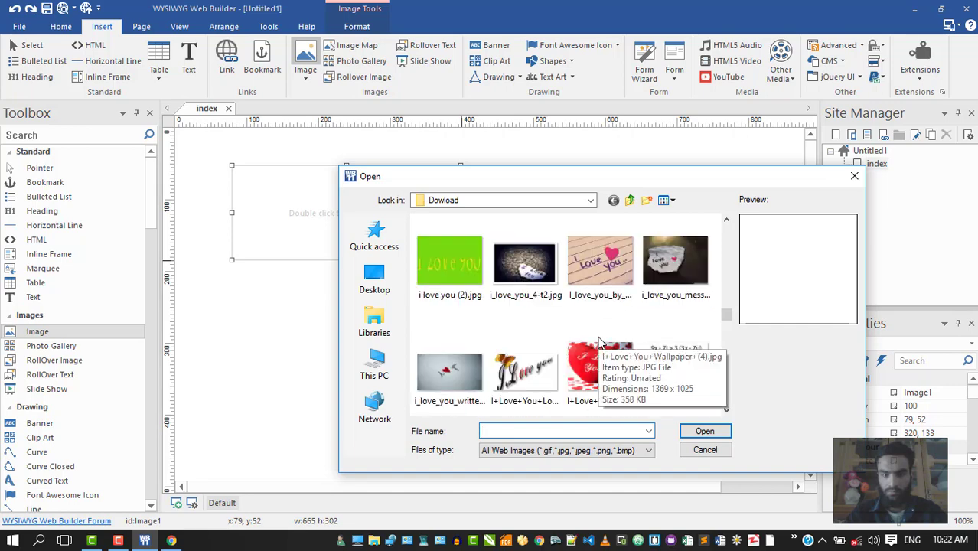
left_click(453, 257)
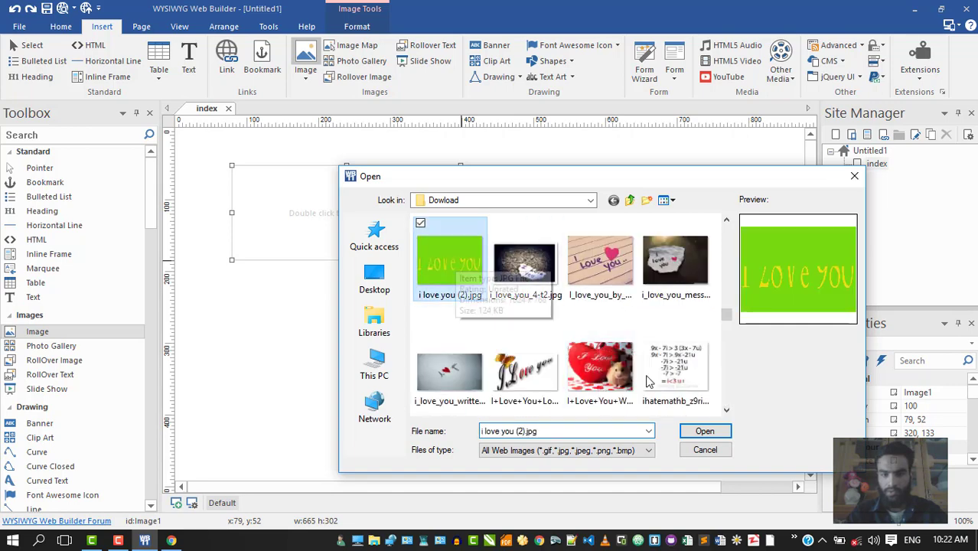
left_click(722, 436)
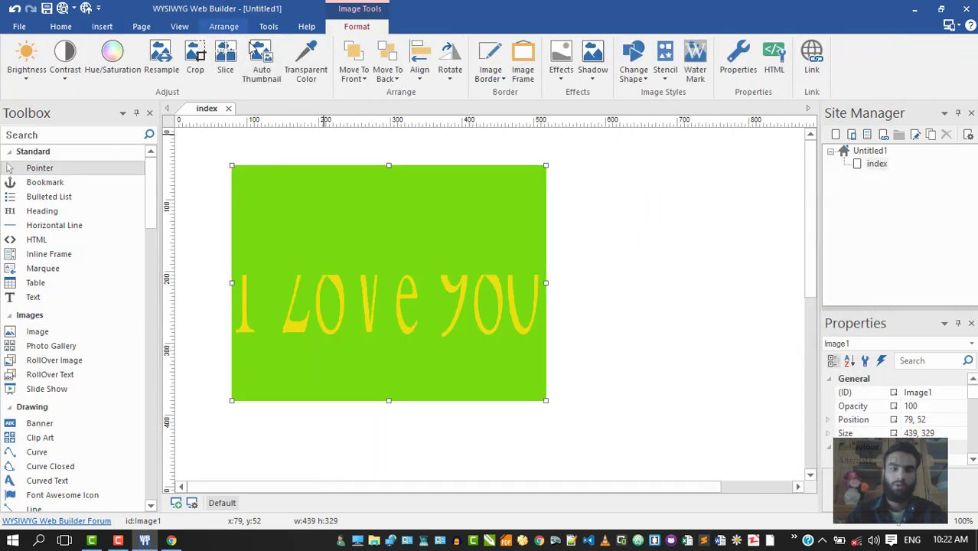
Step: Make the green background of the "I Love You" image transparent and move the image to about position 15, 4
left_click(306, 60)
left_click(359, 192)
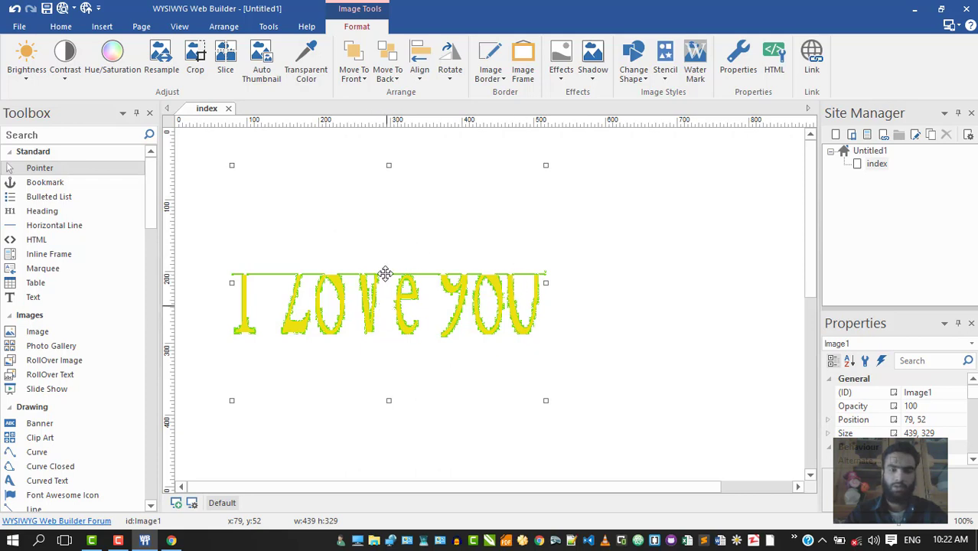
left_click_drag(385, 274, 338, 188)
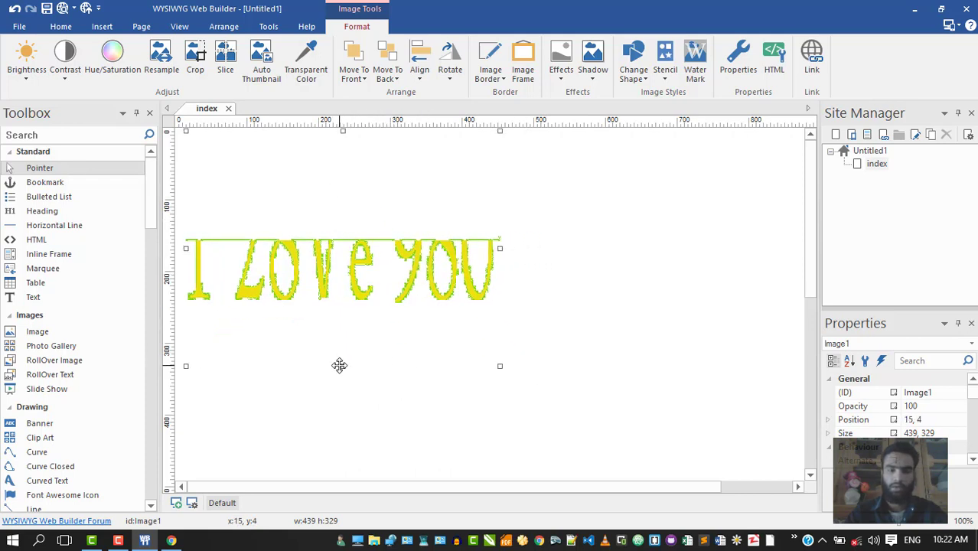
Step: Flatten the "I Love You" image to about 439 by 100 pixels and place it at about position 28, 27
left_click_drag(339, 365, 348, 201)
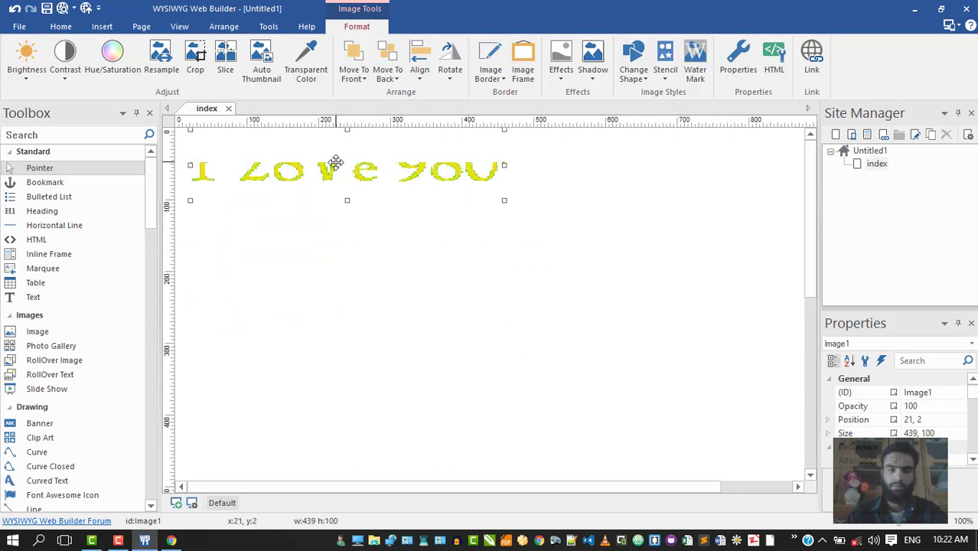
mouse_move(336, 163)
left_mouse_down()
mouse_move(343, 194)
mouse_move(342, 181)
left_mouse_up()
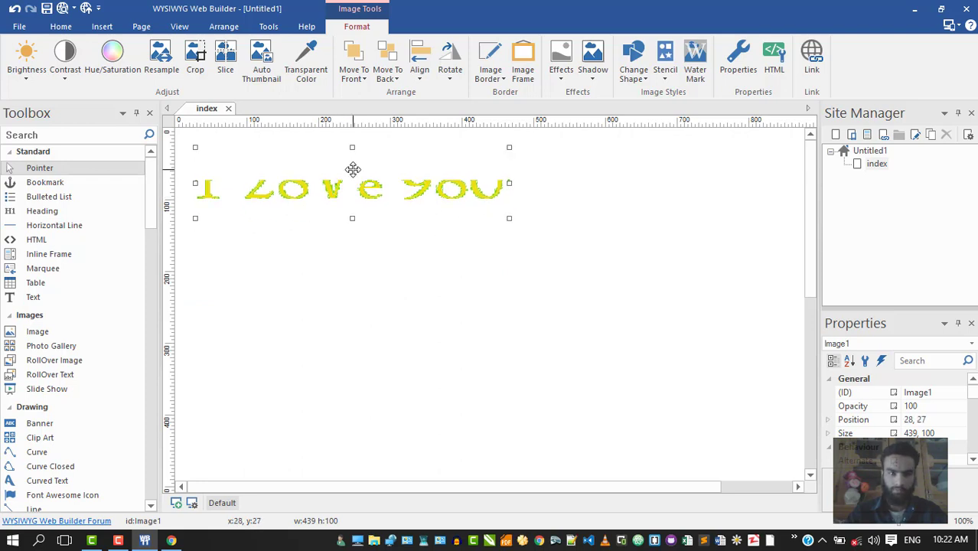
left_click(312, 225)
left_click(312, 202)
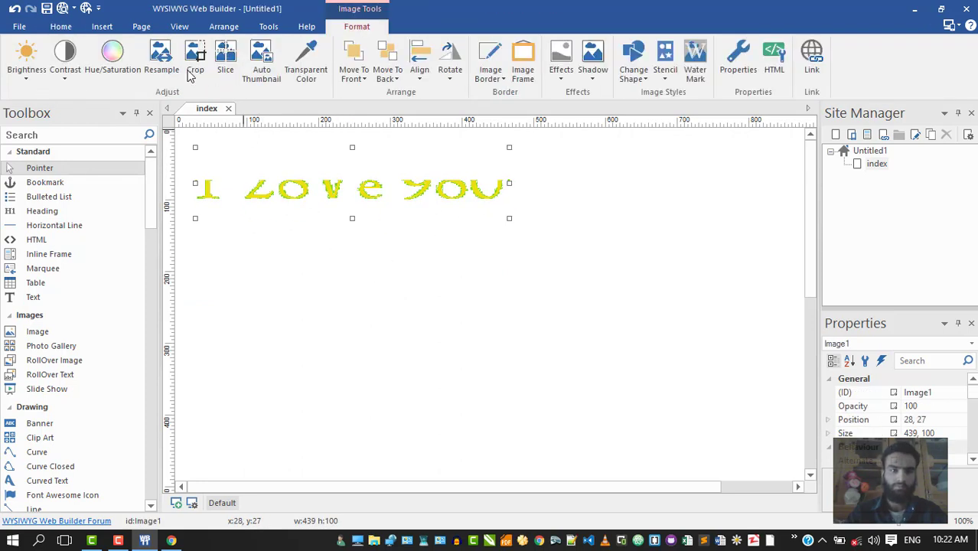
Step: Draw a second image placeholder about 250 by 106 pixels below the text image and fill it with "1 28 e 980.jpg"
left_click(102, 29)
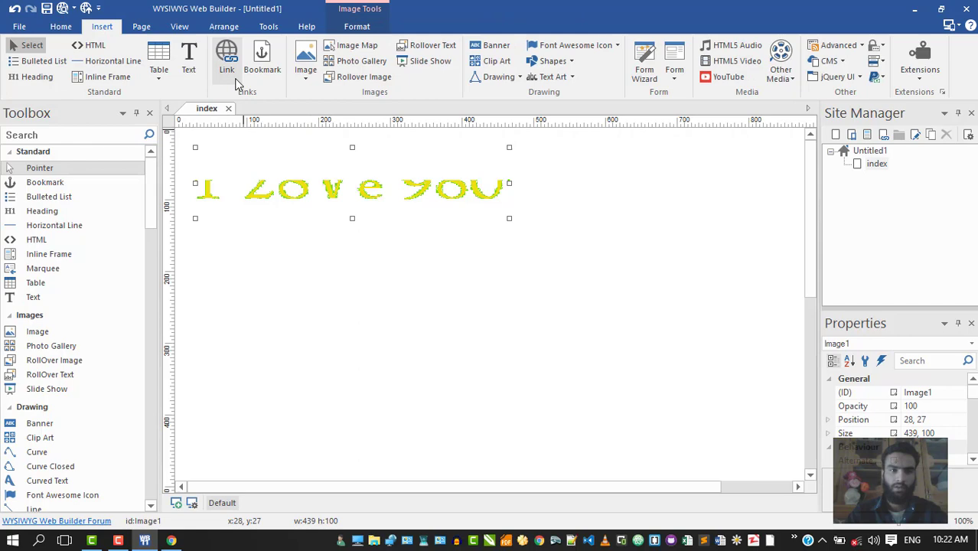
left_click(305, 68)
left_click(338, 92)
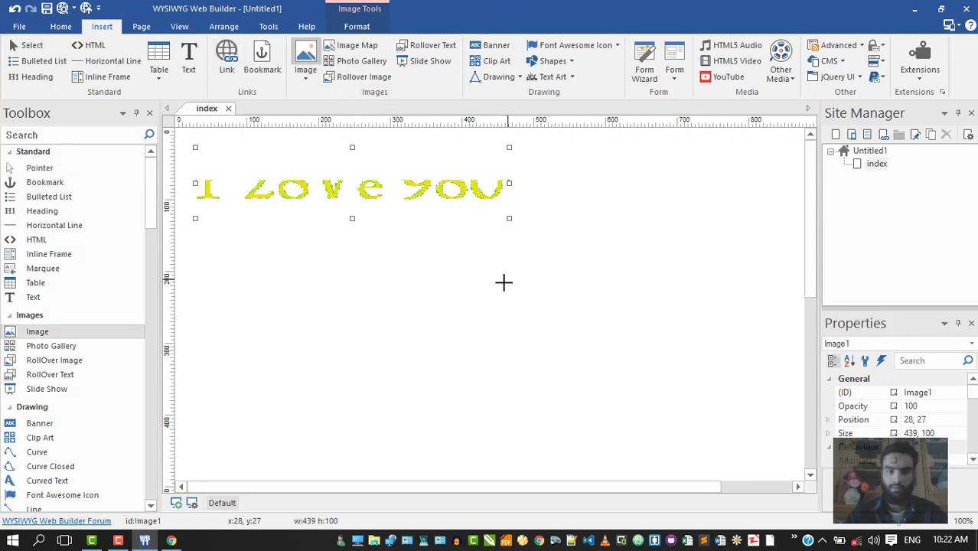
left_click_drag(448, 274, 628, 352)
left_click(604, 282)
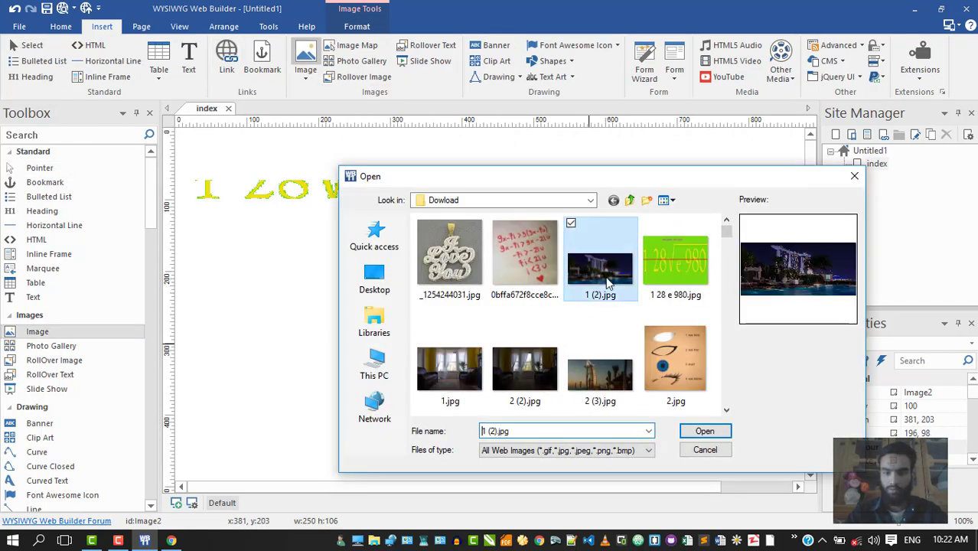
left_click(681, 304)
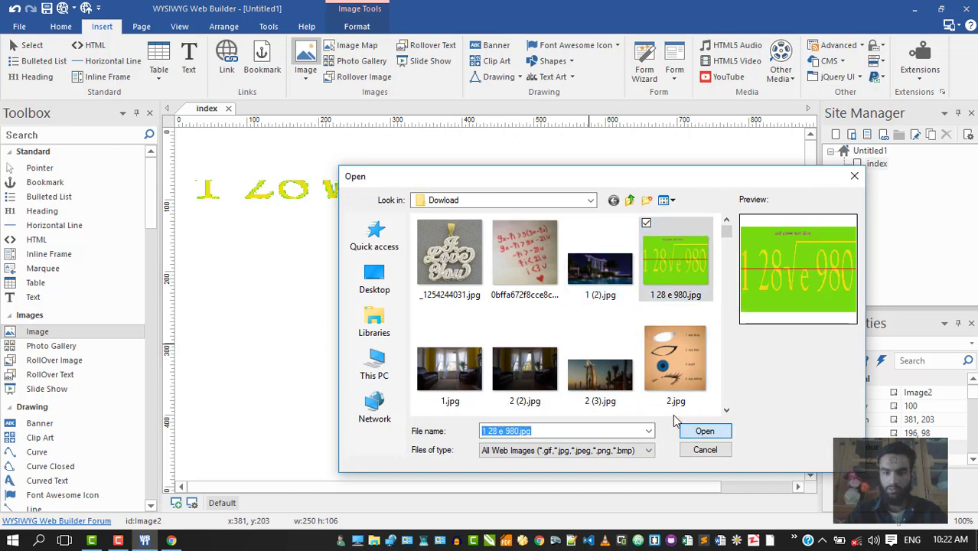
left_click(703, 430)
Step: Move the "1 28 e 980" image over the "I Love You" image at about position 167, 27, and move it back one level
mouse_move(524, 312)
left_mouse_down()
mouse_move(472, 202)
mouse_move(395, 196)
mouse_move(405, 204)
left_mouse_up()
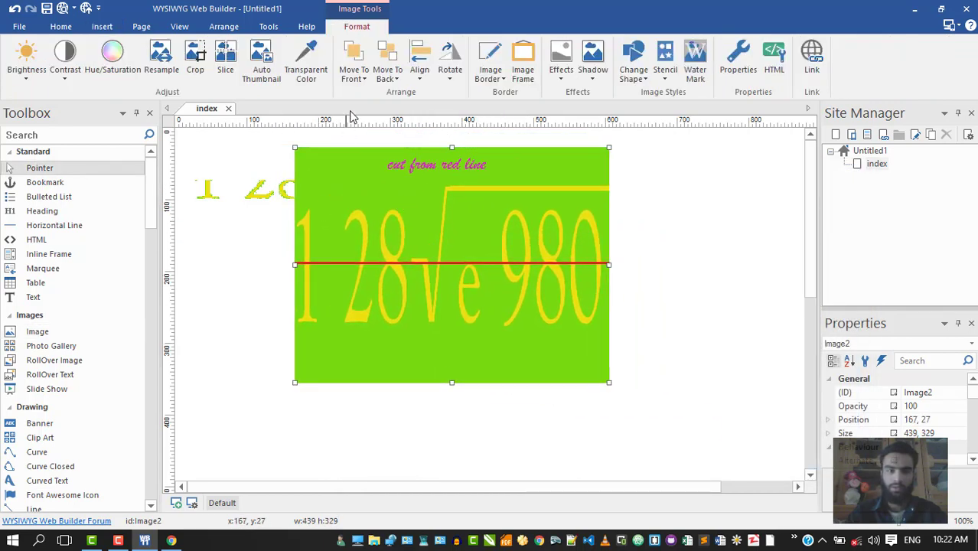
left_click(362, 81)
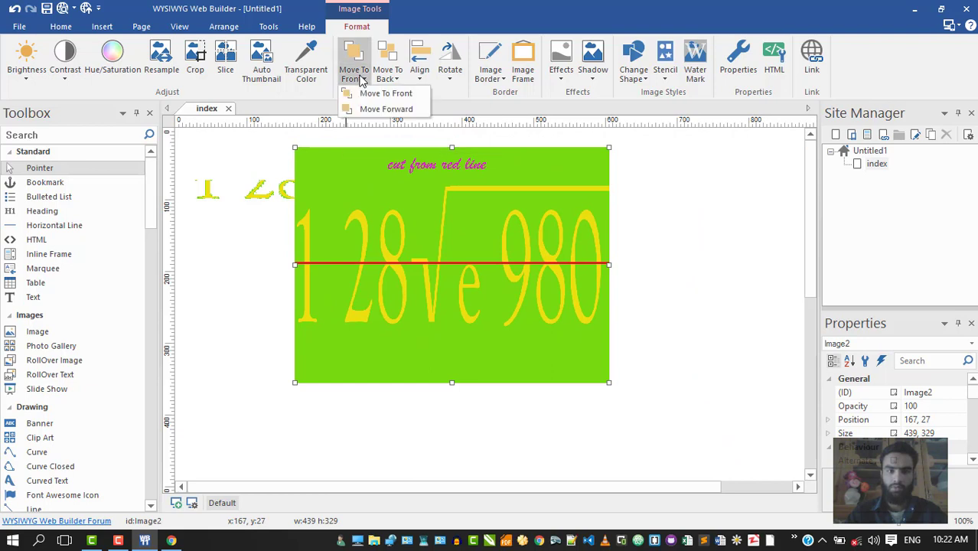
left_click(386, 110)
left_click(390, 79)
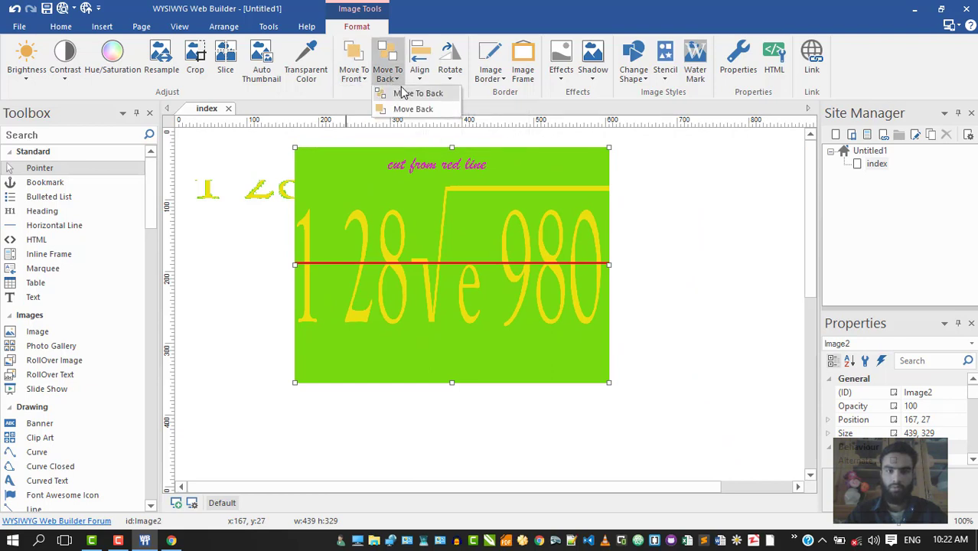
left_click(405, 110)
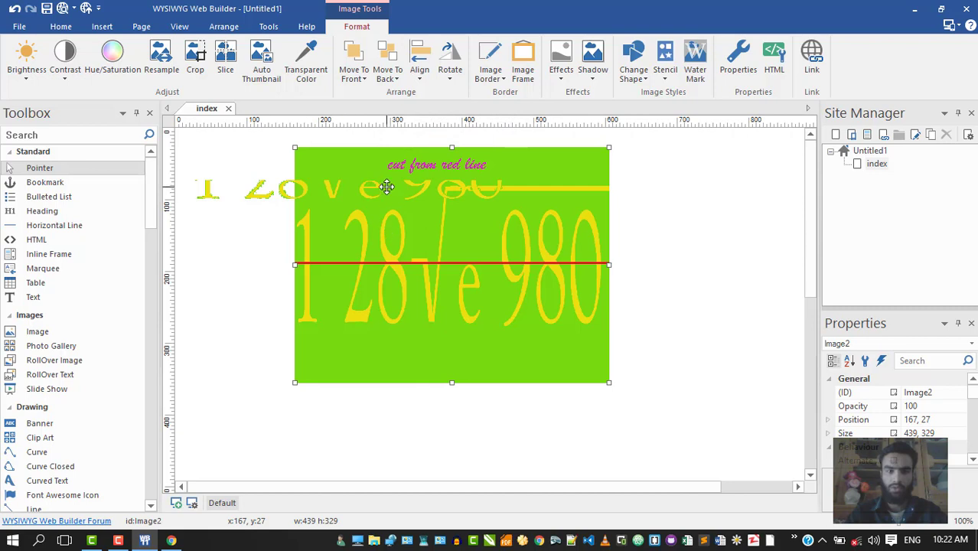
Step: Move the "I Love You" image to about position 64, 49 and send it to the back of the page
left_click_drag(388, 202, 410, 205)
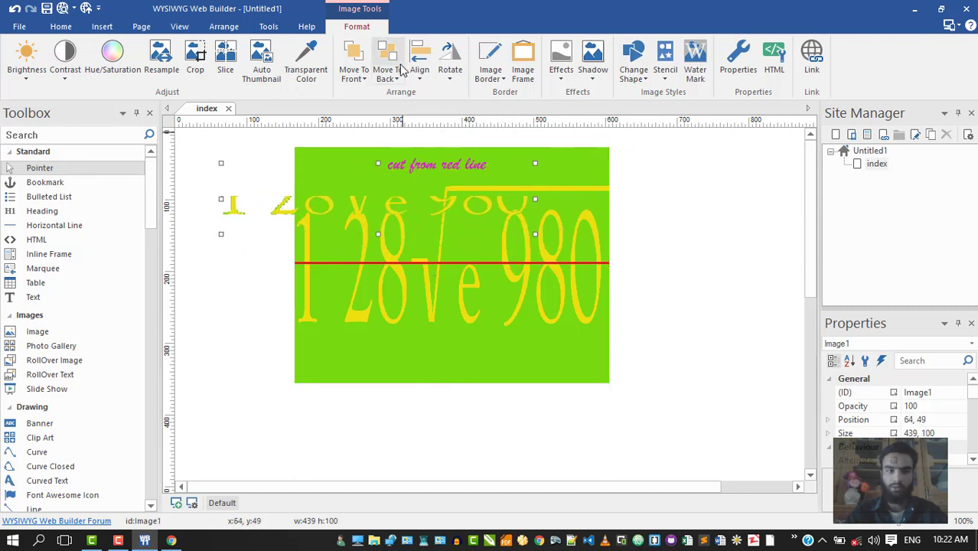
left_click(353, 72)
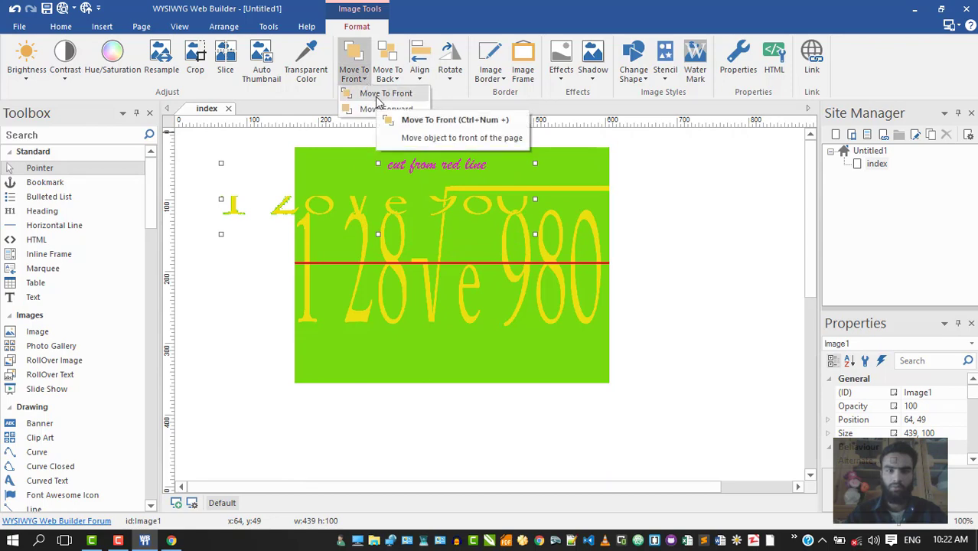
left_click(386, 73)
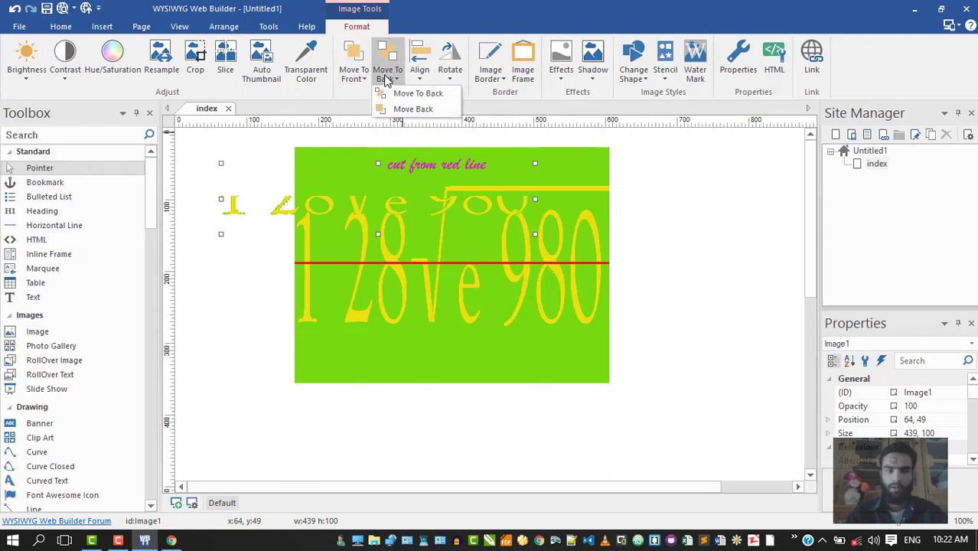
left_click(403, 93)
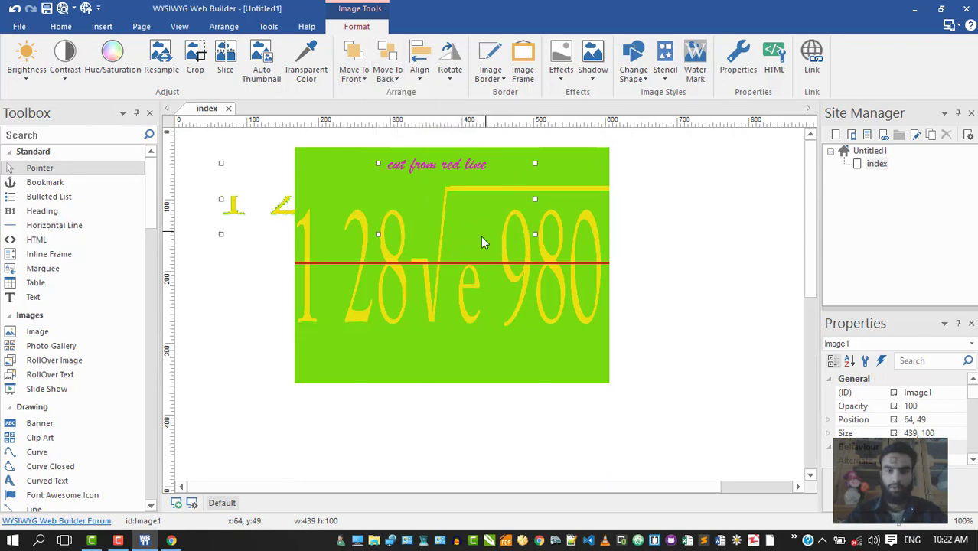
Step: Bring the "I Love You" image to the front of the page, above the "1 28 e 980" image
left_click(404, 223)
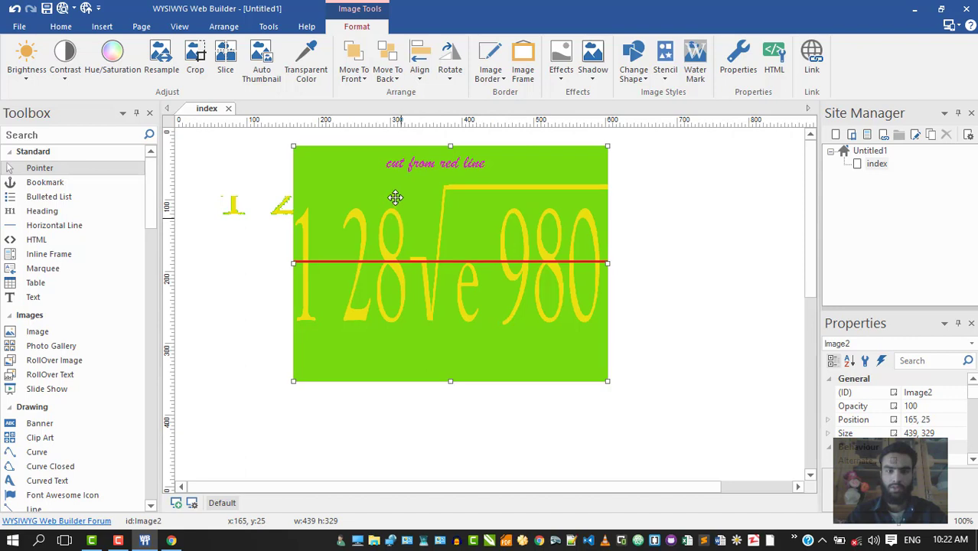
left_click(266, 215)
left_click(372, 83)
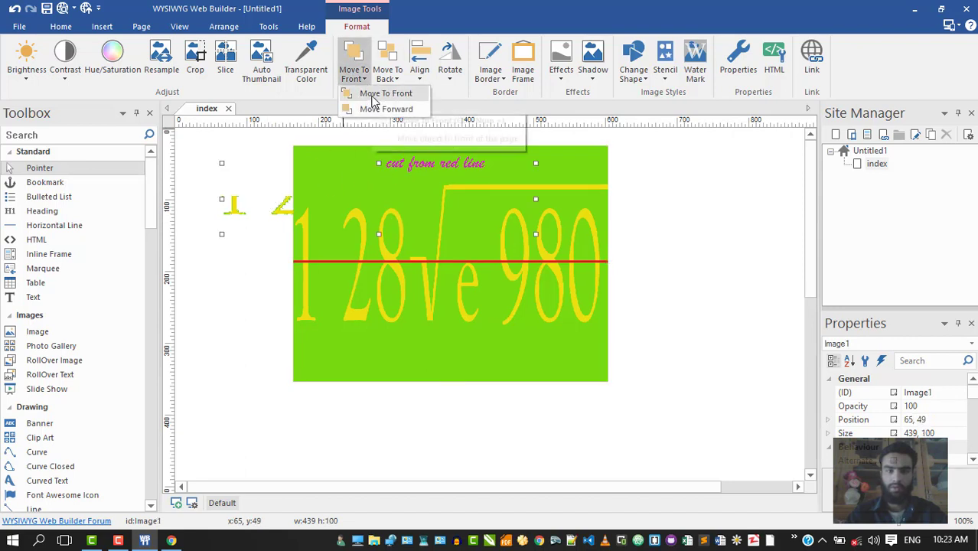
left_click(370, 95)
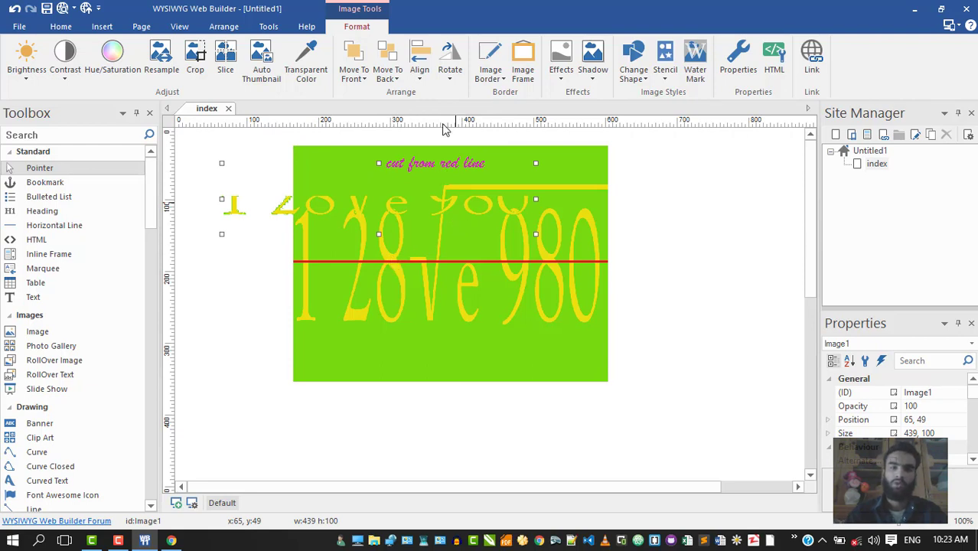
Step: Turn on free rotation, move the "1 28 e 980" image to about position 183, 86, and leave rotation mode
left_click(451, 76)
left_click(466, 94)
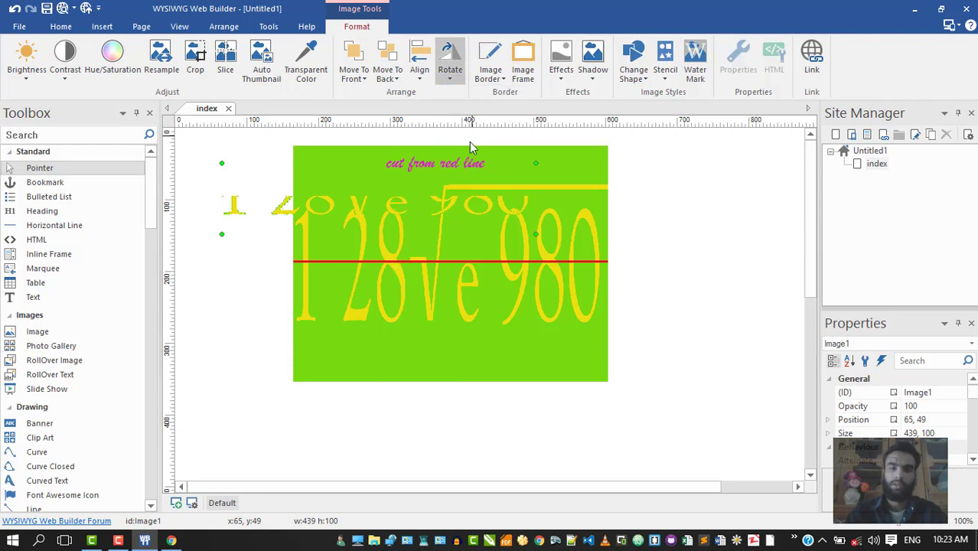
left_click_drag(494, 245, 506, 285)
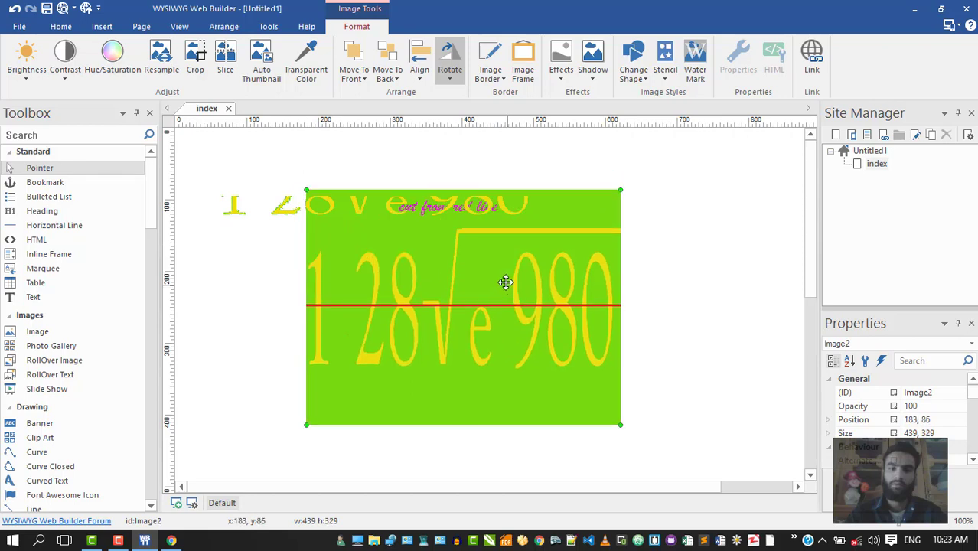
left_click(450, 78)
left_click(464, 94)
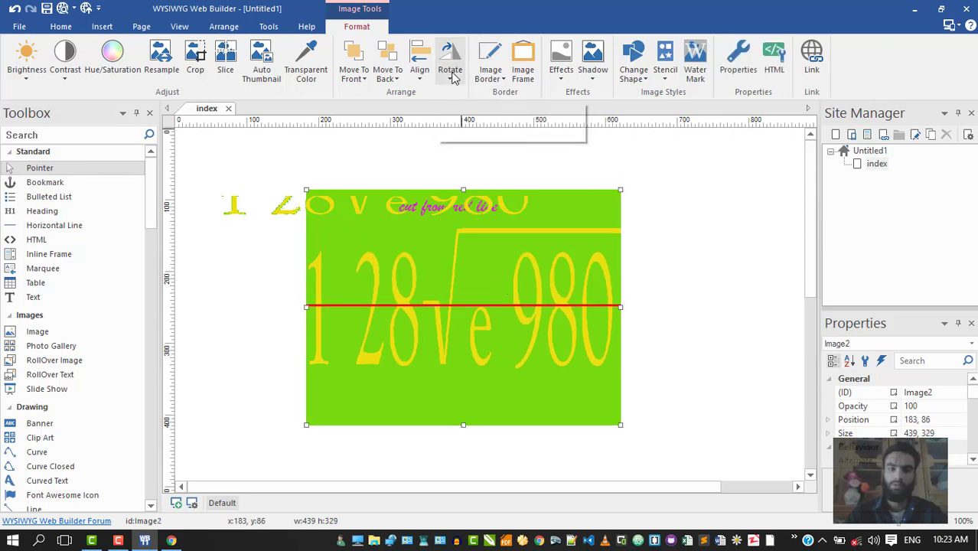
Step: Rotate the "1 28 e 980" image 90 degrees counterclockwise and flip it horizontally
left_click(451, 78)
left_click(475, 109)
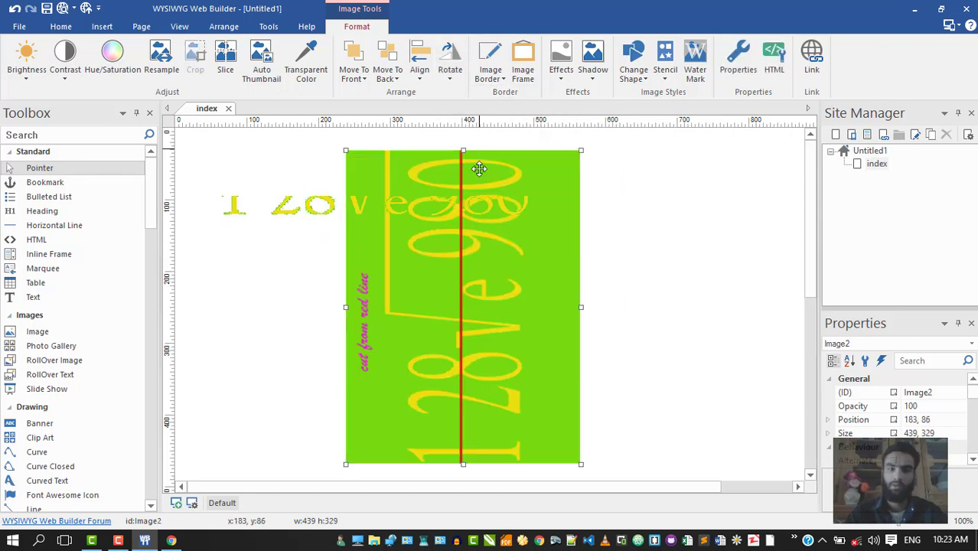
left_click(450, 78)
left_click(474, 144)
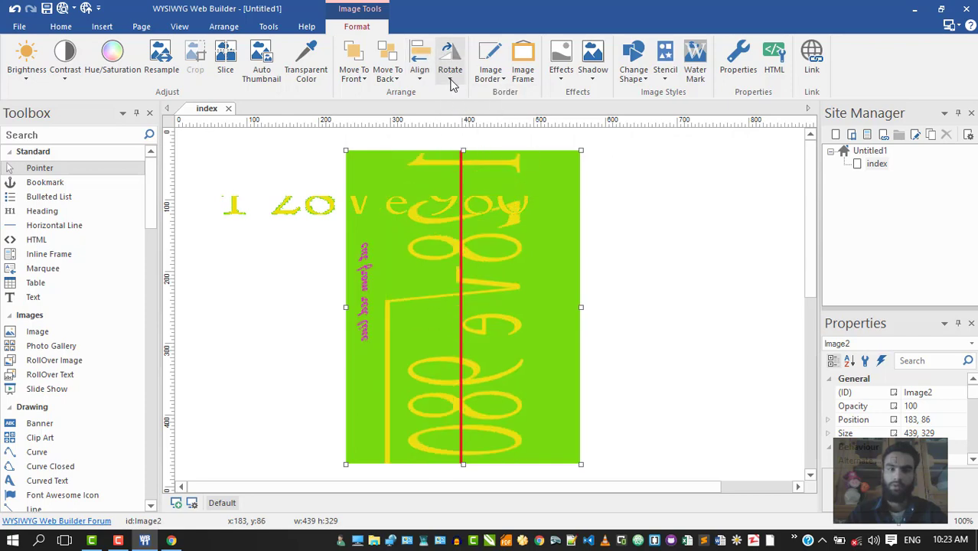
Step: Rotate the "1 28 e 980" image 90 degrees clockwise and flip it vertically
left_click(450, 78)
left_click(463, 127)
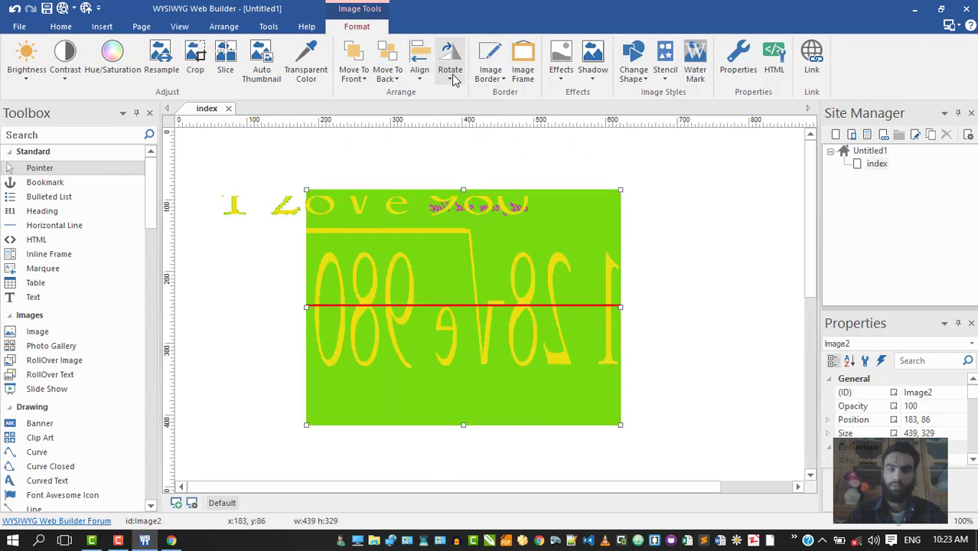
left_click(451, 78)
left_click(474, 160)
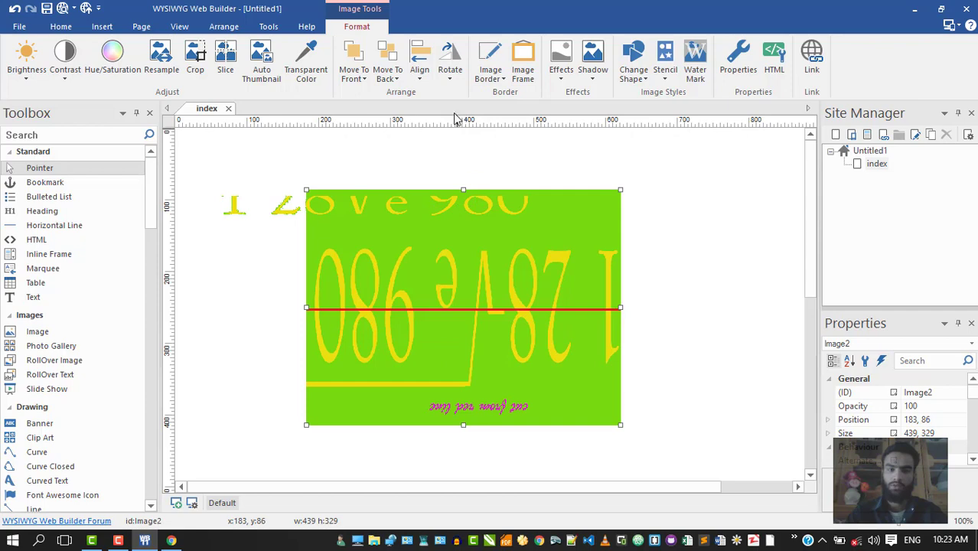
Step: Rotate the "1 28 e 980" image 90 degrees clockwise twice and move it to about position 178, 62
left_click(450, 78)
left_click(460, 127)
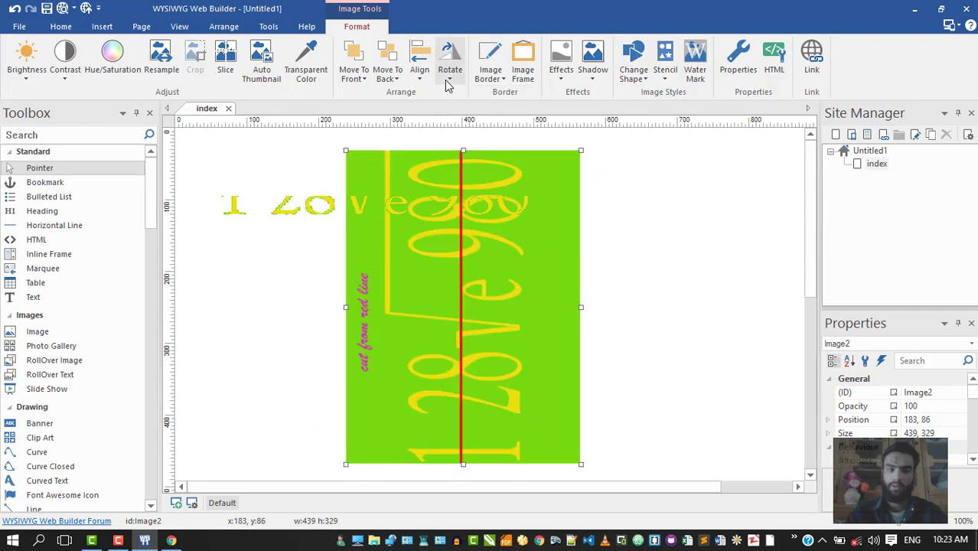
left_click(451, 78)
left_click(461, 127)
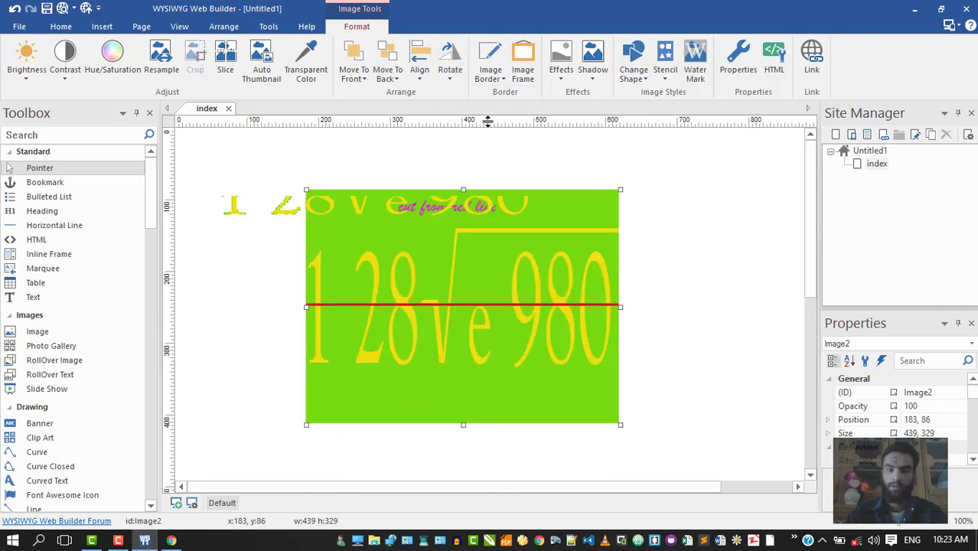
left_click_drag(500, 244, 498, 228)
Step: Give the "1 28 e 980" image a cyan border with a width of 7 px
left_click(491, 70)
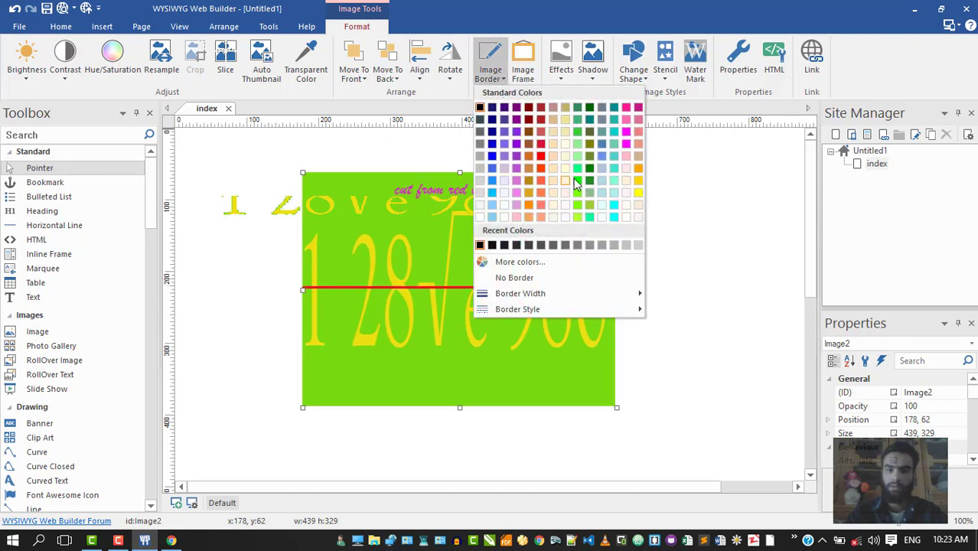
left_click(614, 218)
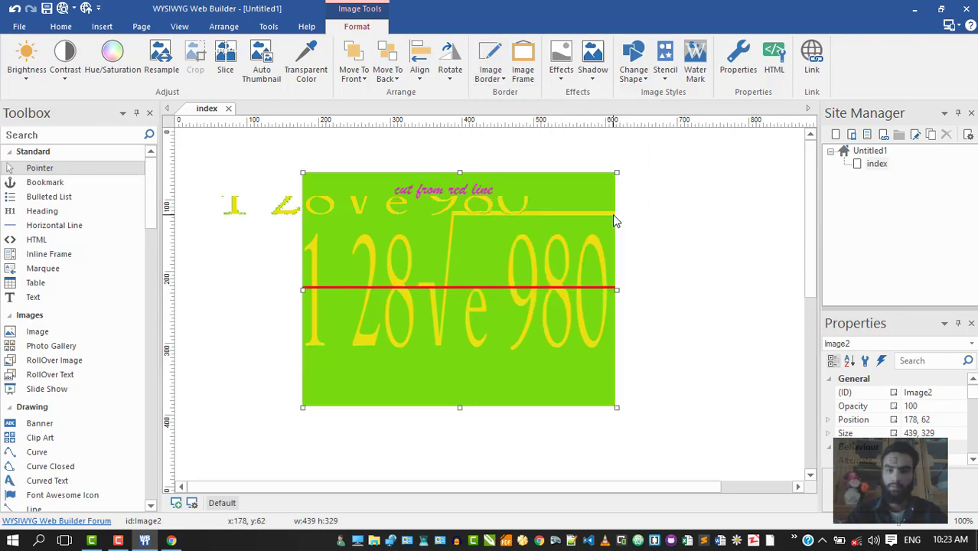
left_click(490, 73)
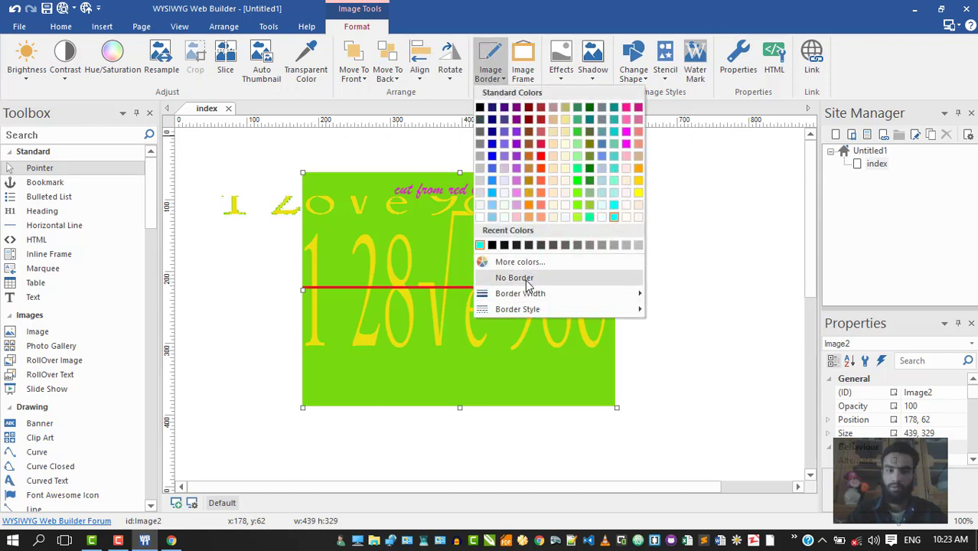
mouse_move(527, 294)
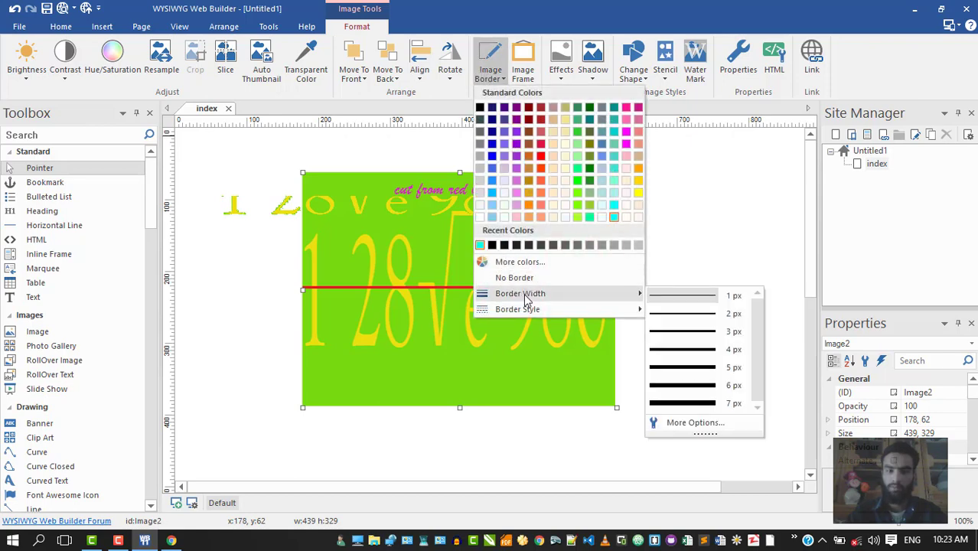
left_click(696, 404)
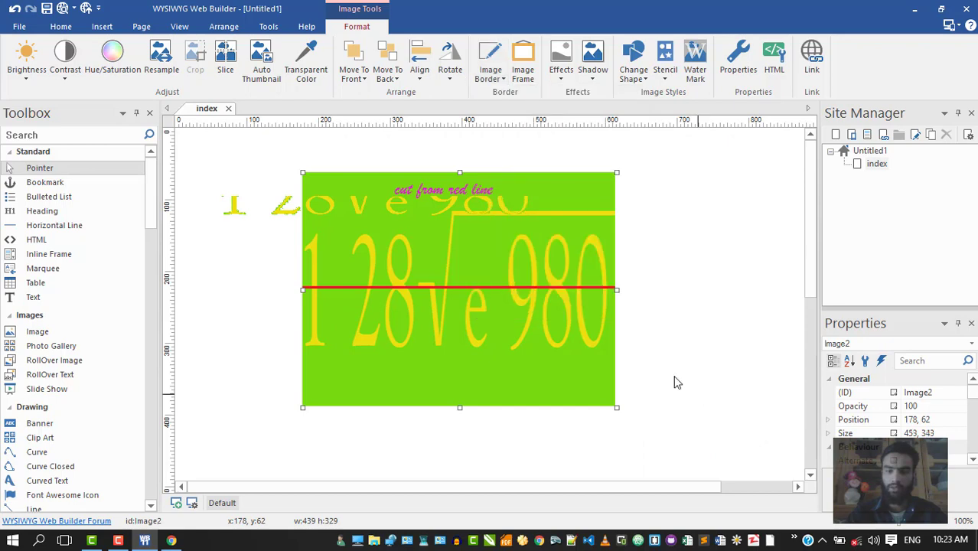
Step: Set the border style of the "1 28 e 980" image to Double
left_click(493, 80)
mouse_move(515, 309)
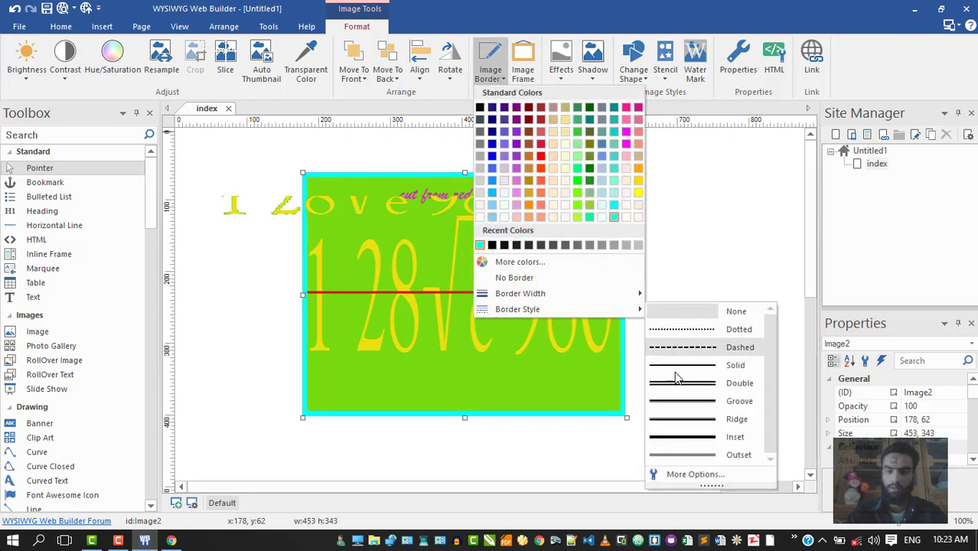
left_click(574, 330)
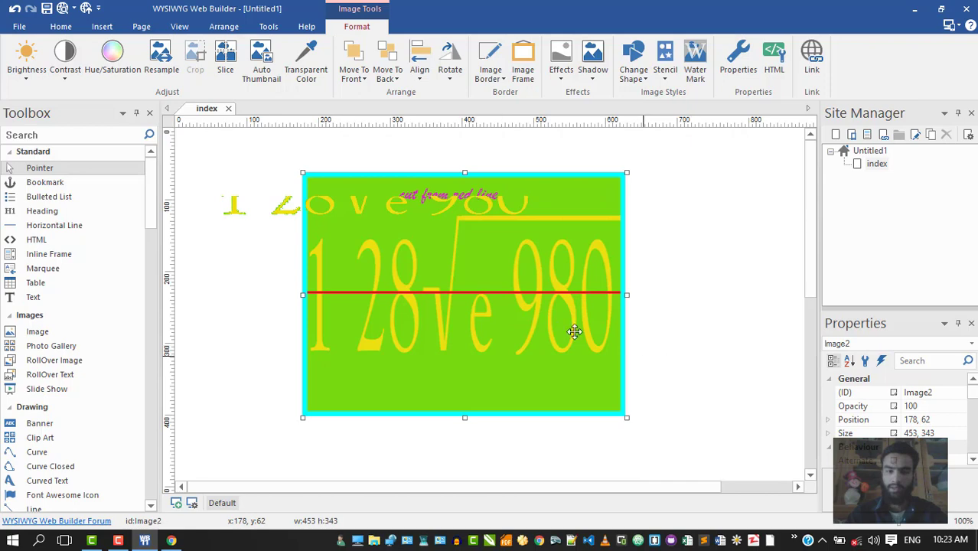
left_click(505, 79)
mouse_move(570, 309)
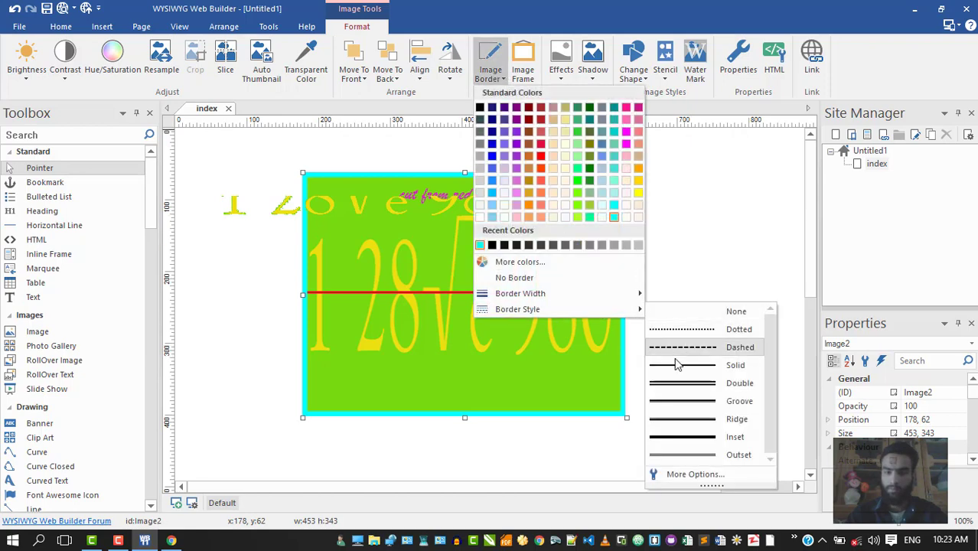
left_click(683, 384)
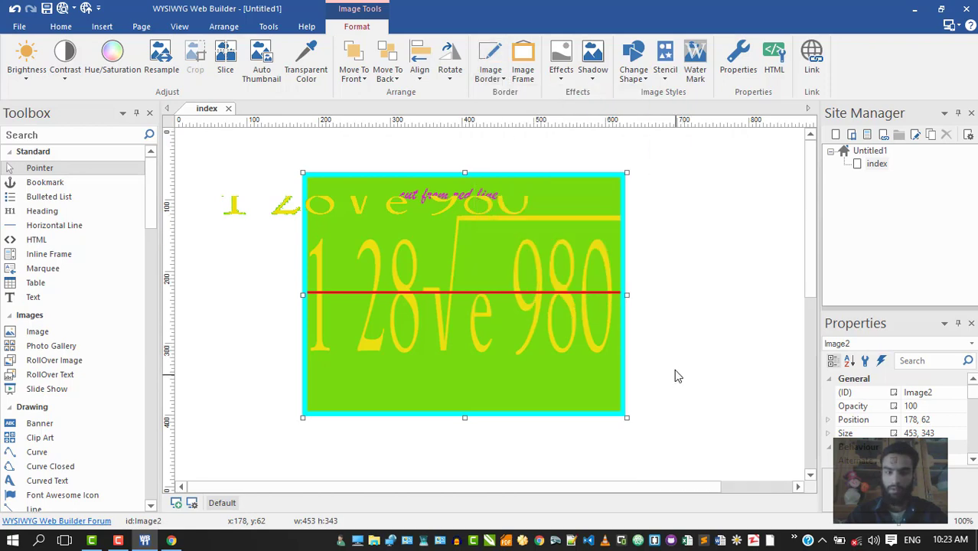
Step: Set the border style of the "1 28 e 980" image to Dotted and its border color to lime green
left_click(496, 74)
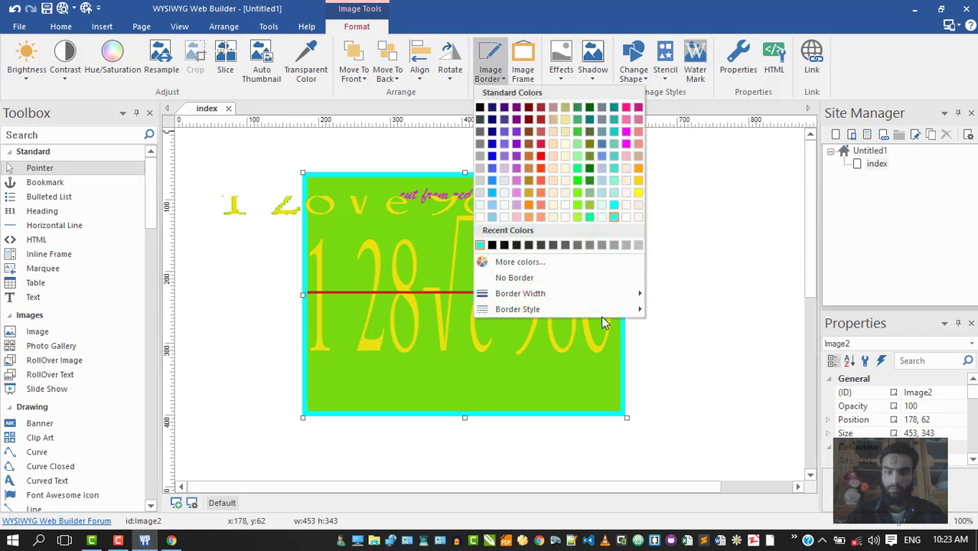
mouse_move(599, 310)
left_click(676, 329)
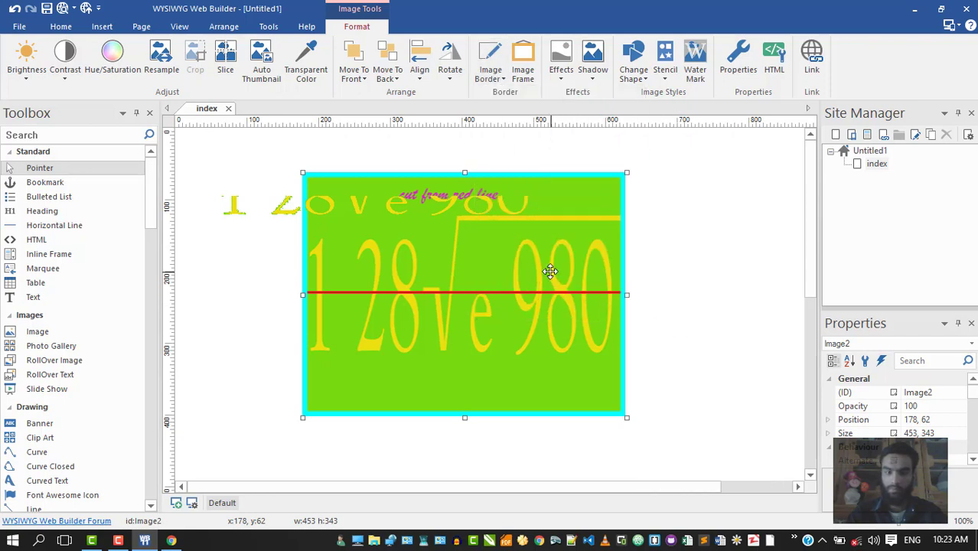
left_click(490, 65)
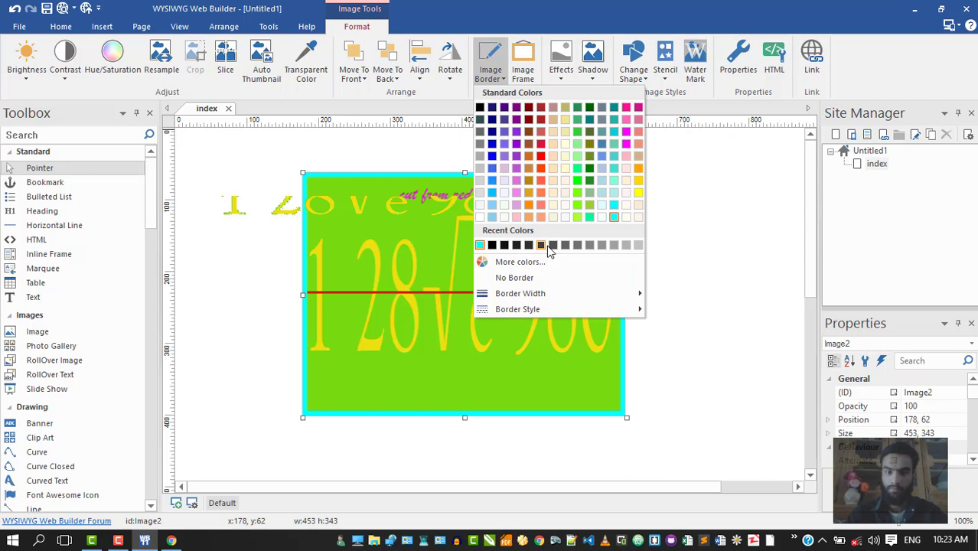
left_click(582, 205)
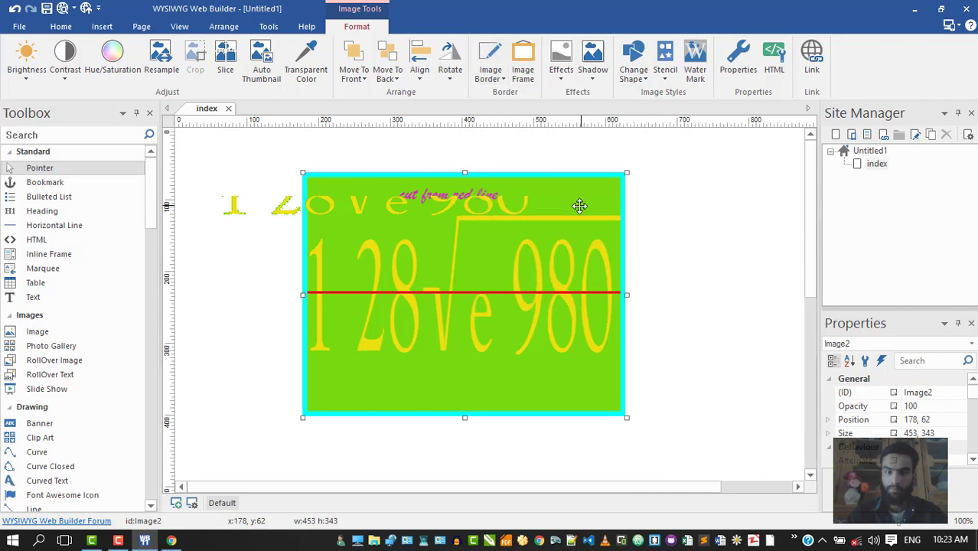
Step: Apply the white image frame with a curved shadow to the "1 28 e 980" image and move it to about position 176, 71
left_click(523, 67)
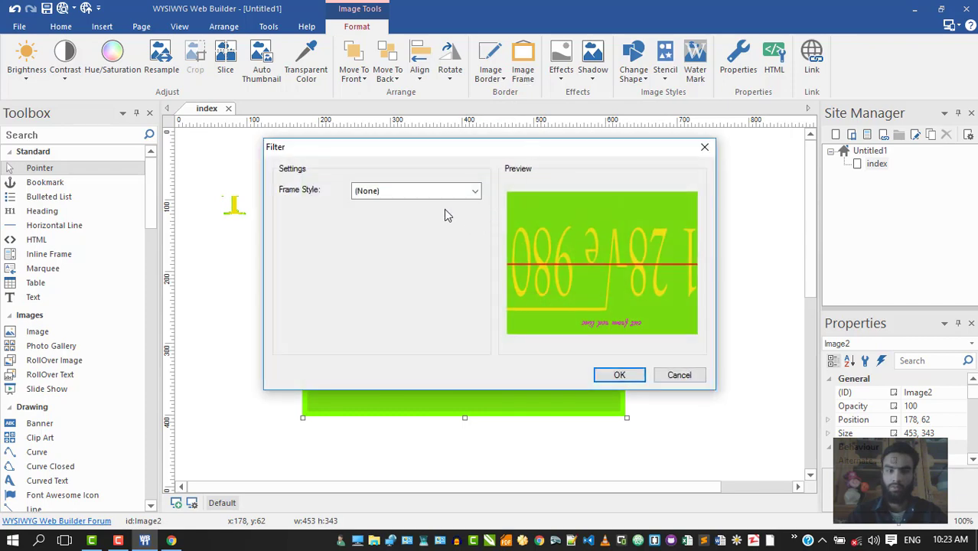
left_click(441, 192)
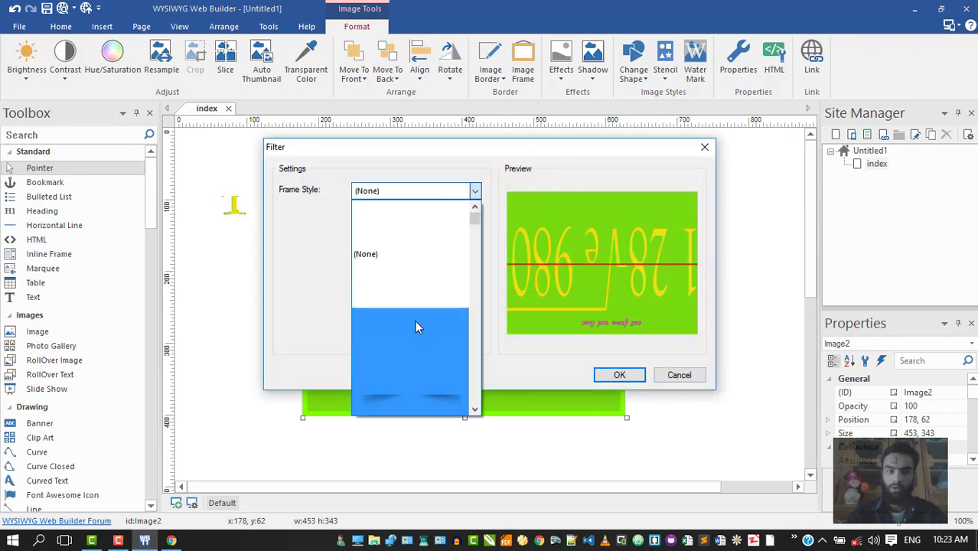
scroll(417, 325, "down", 3)
scroll(419, 336, "down", 5)
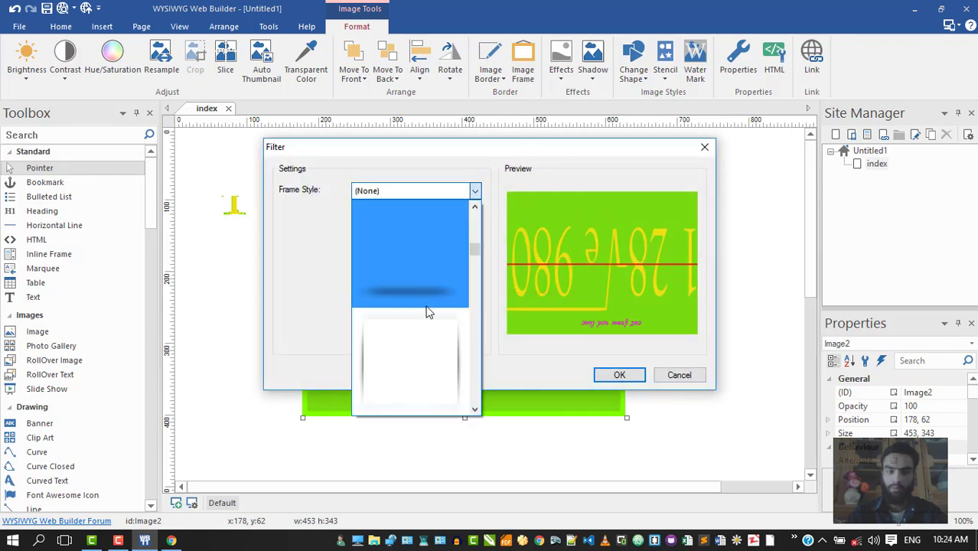
scroll(426, 344, "down", 4)
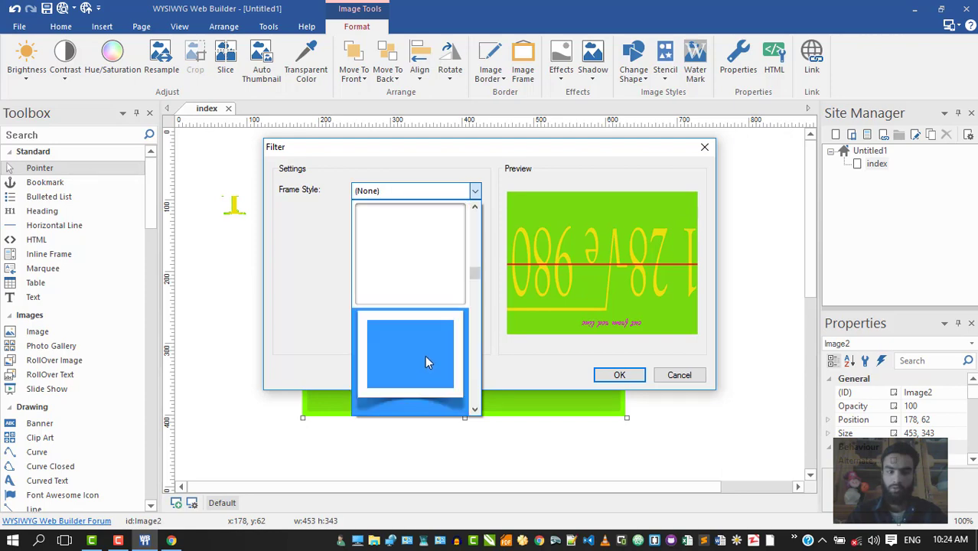
left_click(426, 361)
left_click(617, 375)
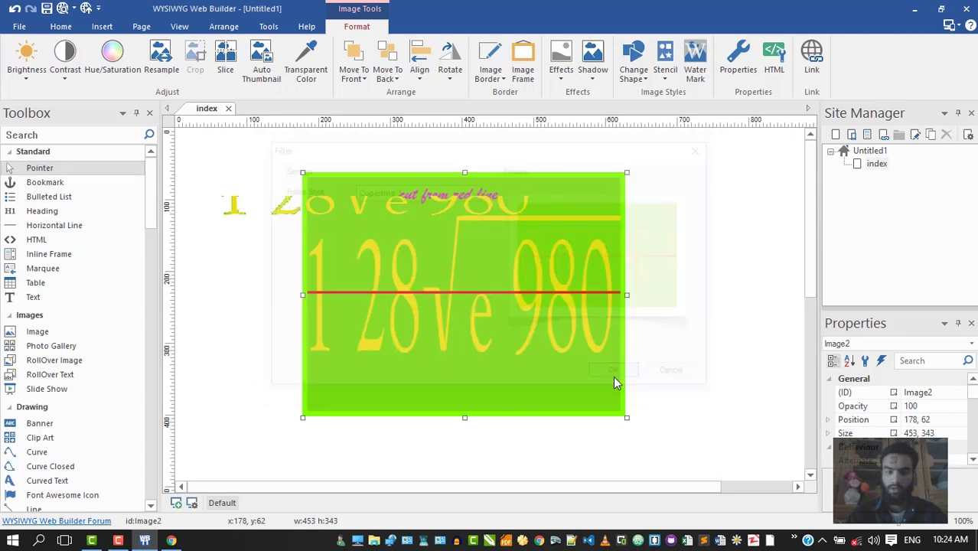
left_click_drag(463, 310, 315, 212)
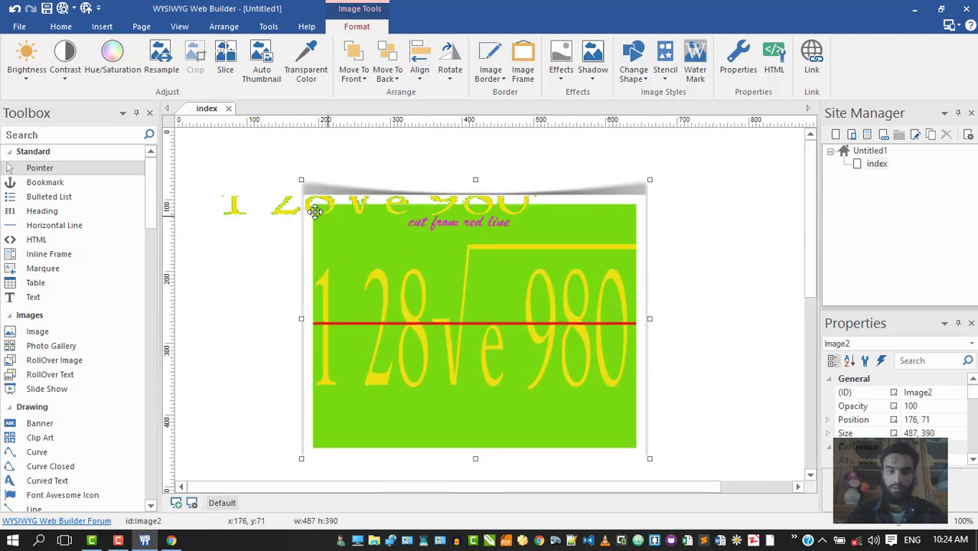
Step: Delete the "I Love You" image from the page
left_click(266, 210)
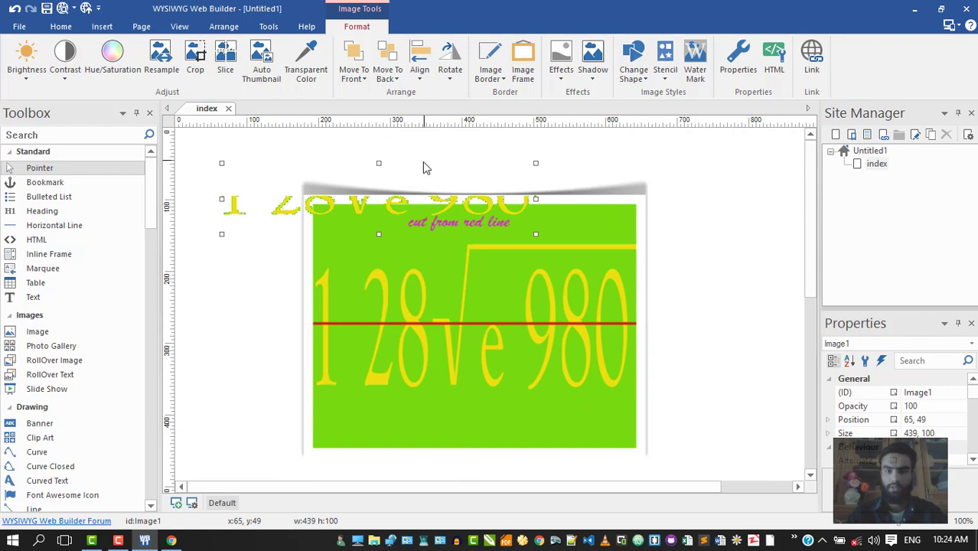
right_click(318, 194)
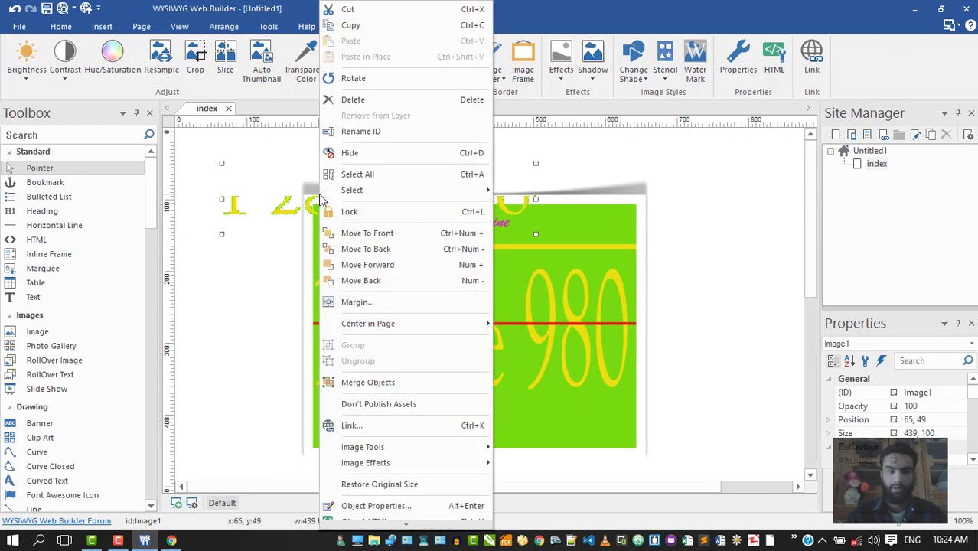
left_click(353, 99)
Step: Move the framed image to the page's upper-left corner and resize it to about 705 by 202 pixels
left_click(394, 290)
left_click_drag(394, 290, 330, 247)
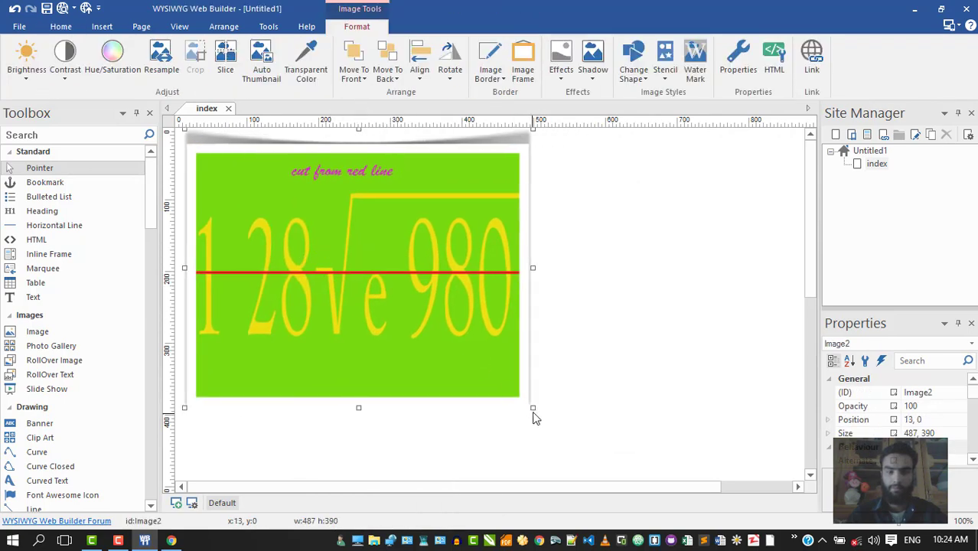
left_click_drag(533, 408, 688, 271)
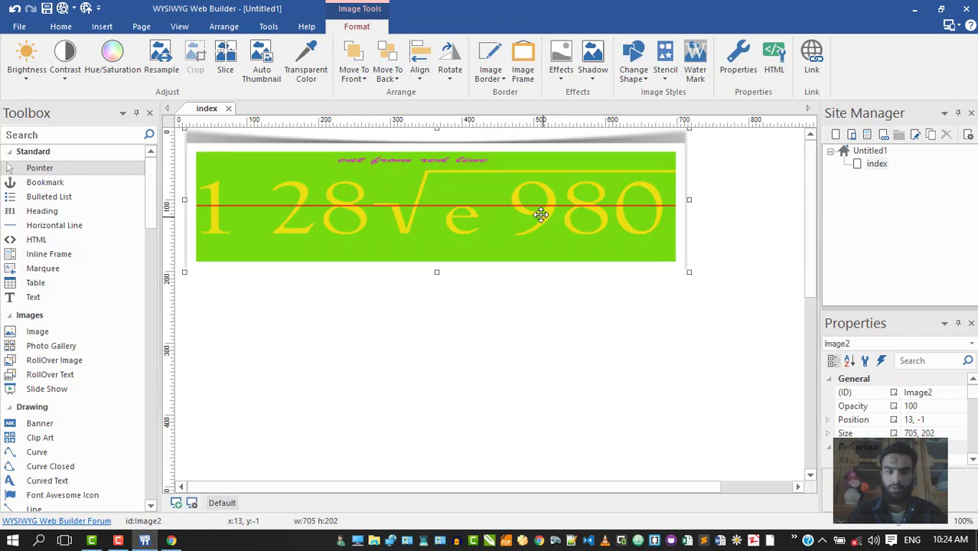
Step: Move the framed image to about position 1, 0 and apply the Colorize effect to it with color 87ceeb
left_click_drag(540, 214, 515, 197)
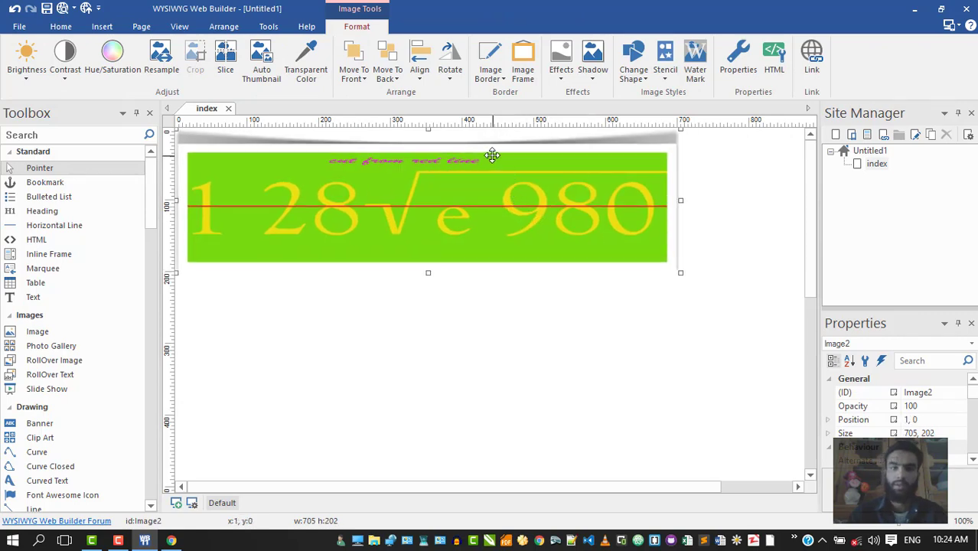
left_click(559, 70)
mouse_move(593, 93)
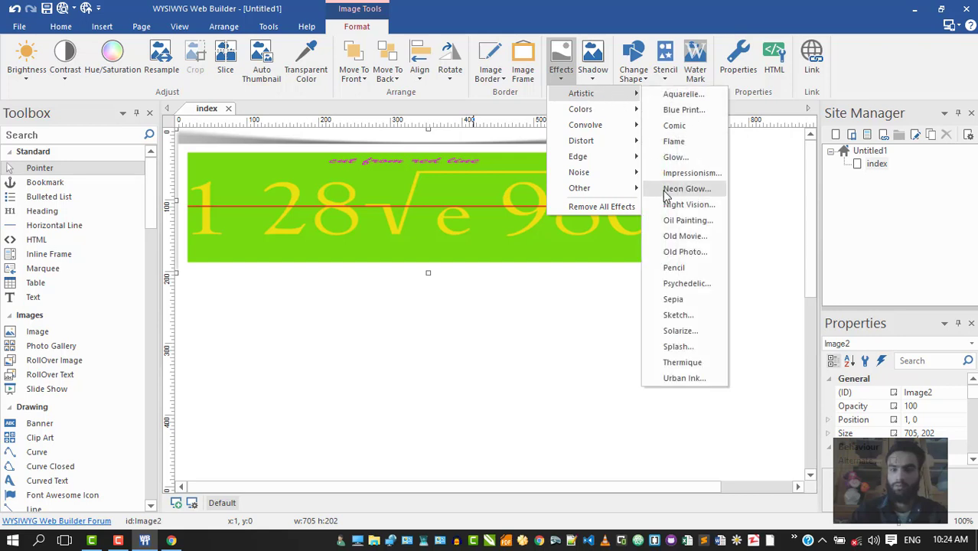
mouse_move(622, 113)
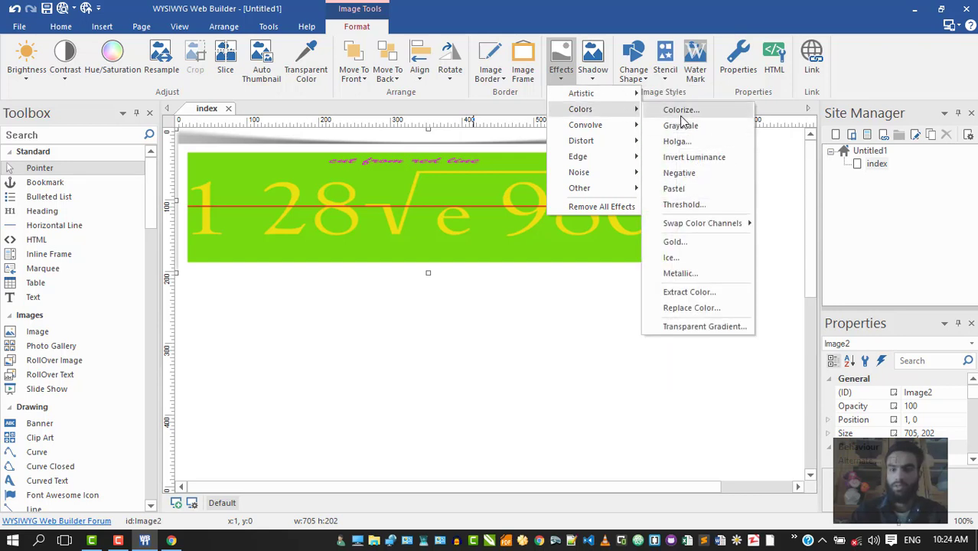
left_click(680, 112)
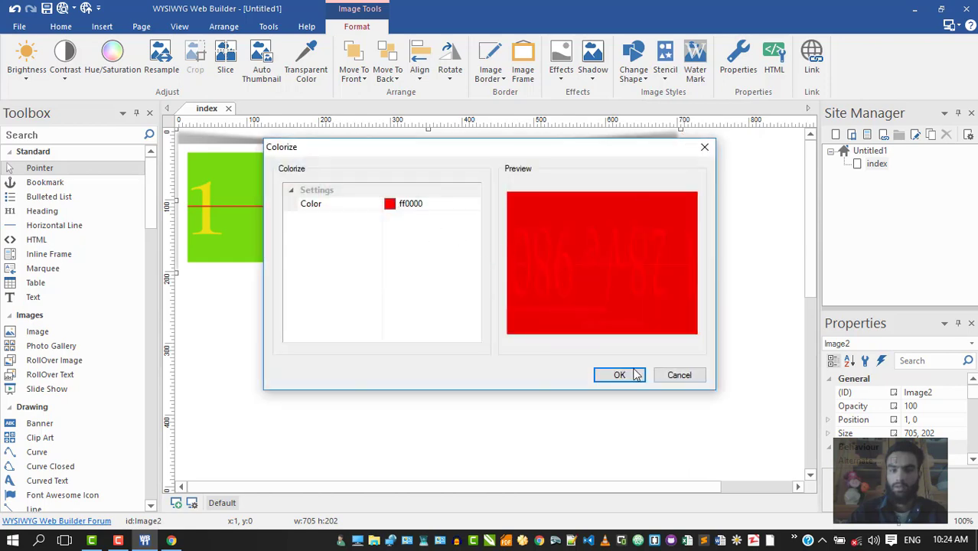
left_click(428, 207)
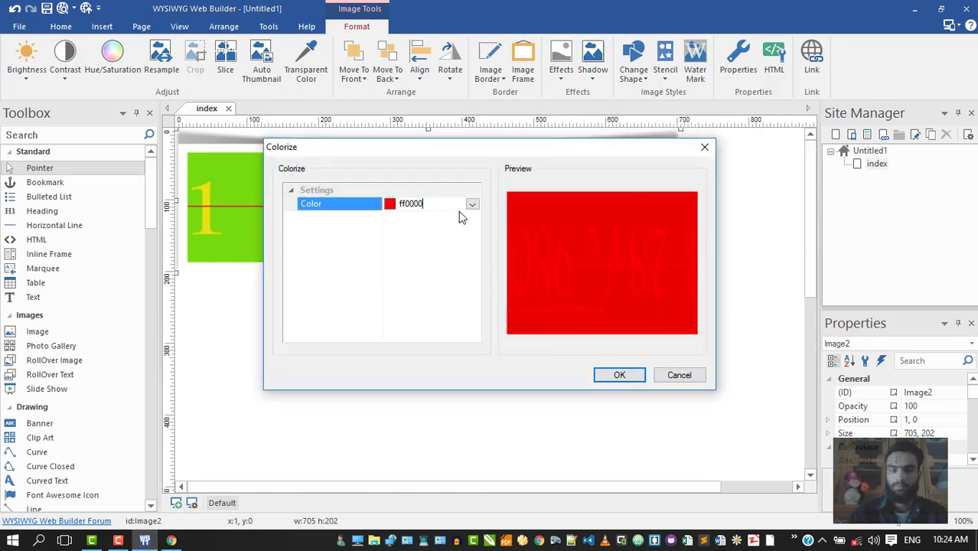
left_click(471, 205)
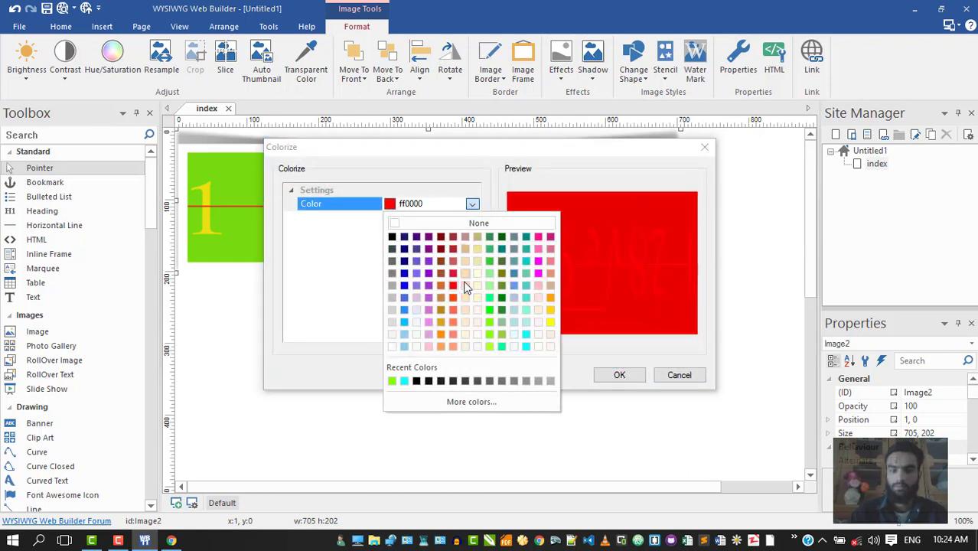
left_click(404, 346)
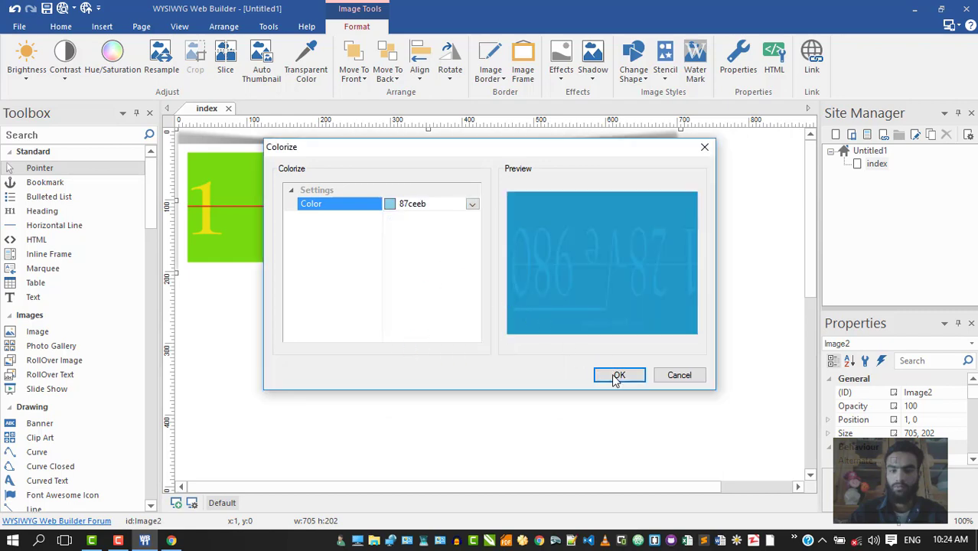
left_click(617, 376)
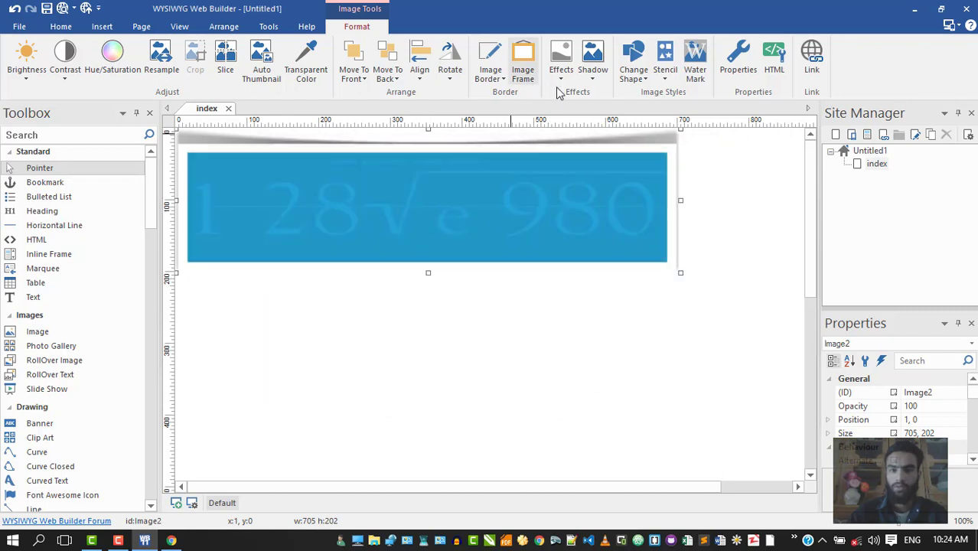
Step: Apply the Convolve Blur effect to the colorized image
left_click(561, 70)
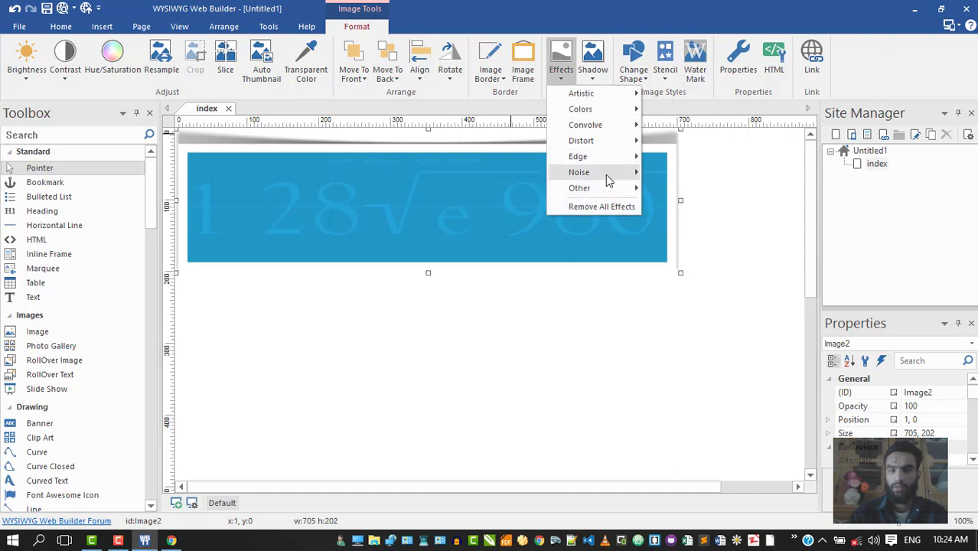
mouse_move(605, 131)
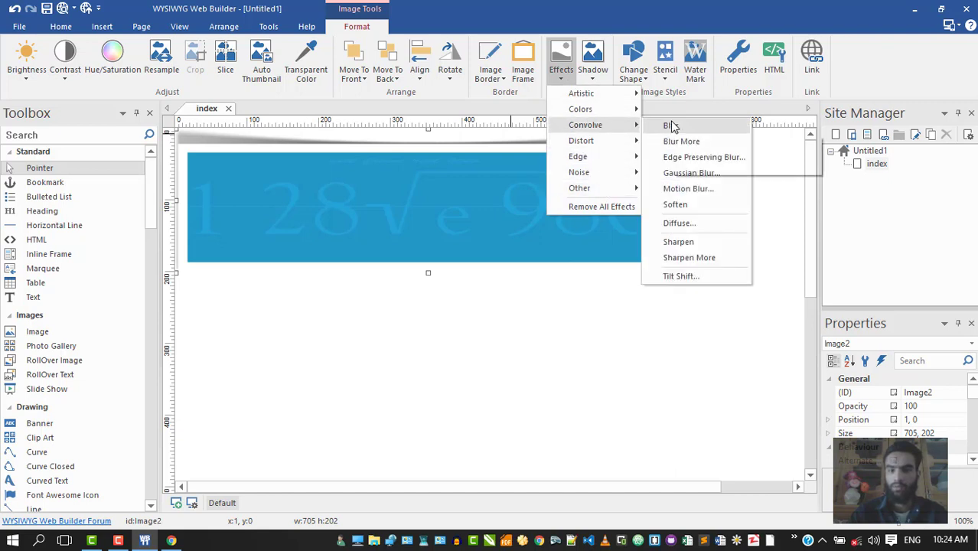
left_click(671, 126)
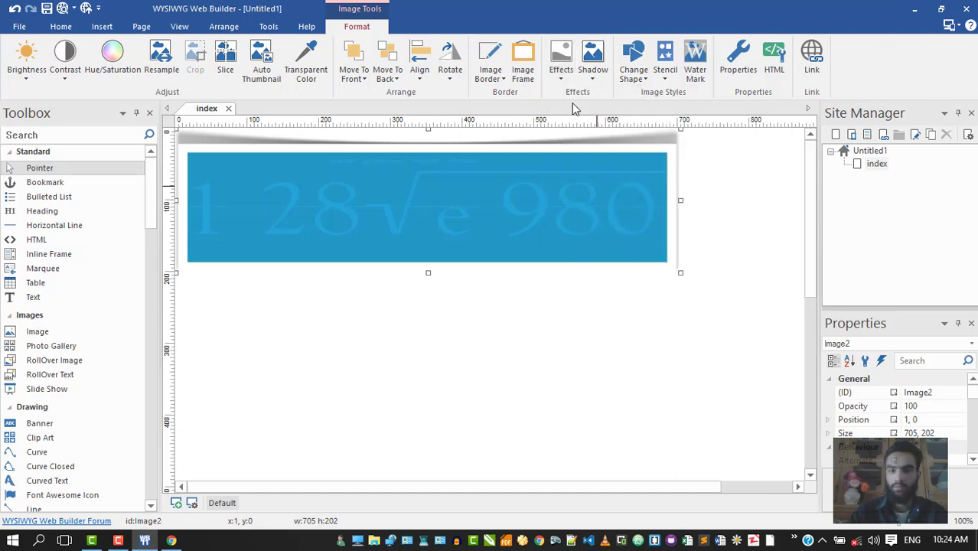
Step: Apply the artistic Glow effect to the image with an amount of 22, keeping the radius at 140
left_click(561, 62)
mouse_move(628, 113)
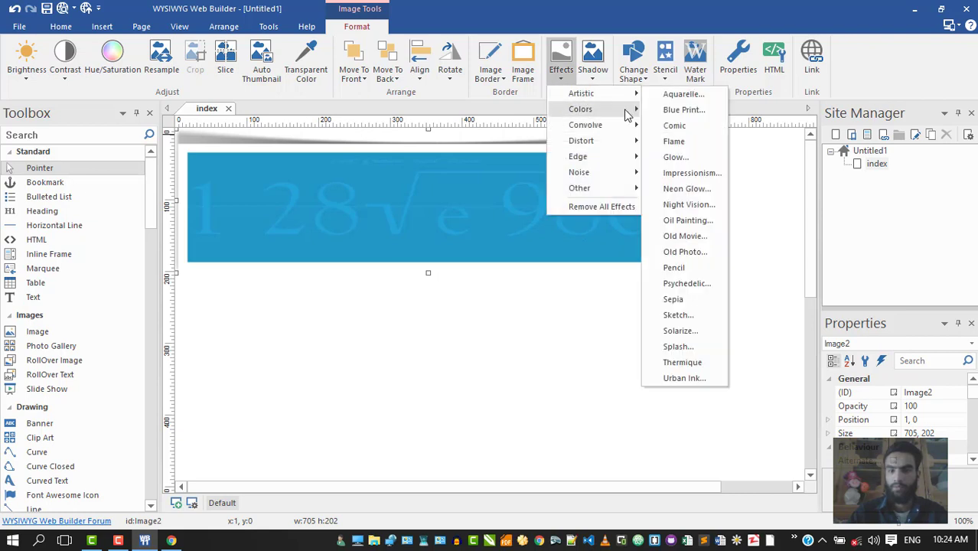
mouse_move(616, 93)
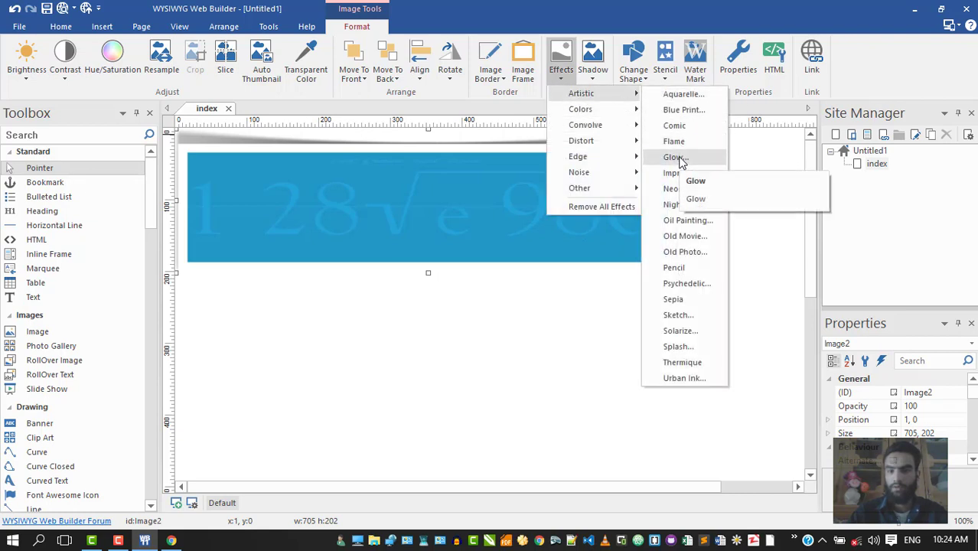
left_click(677, 158)
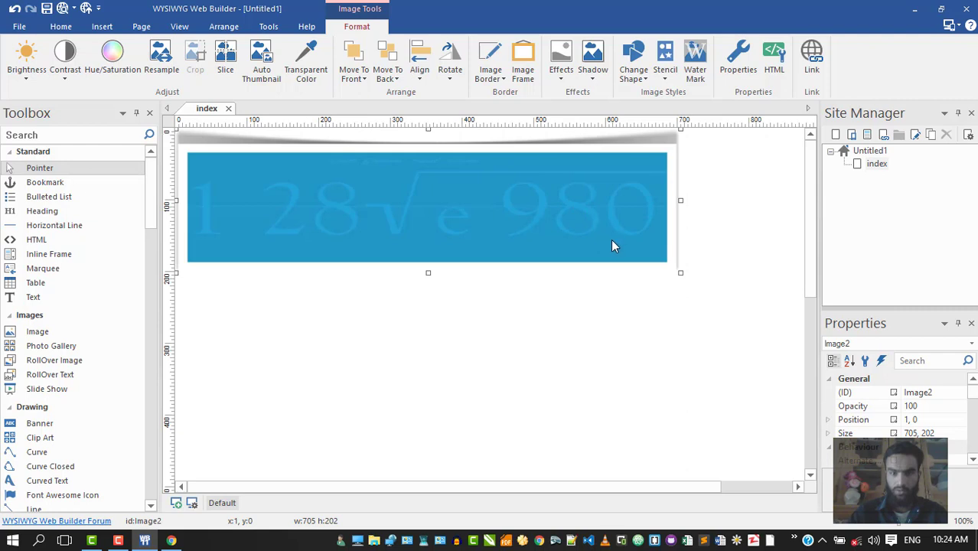
left_click(394, 219)
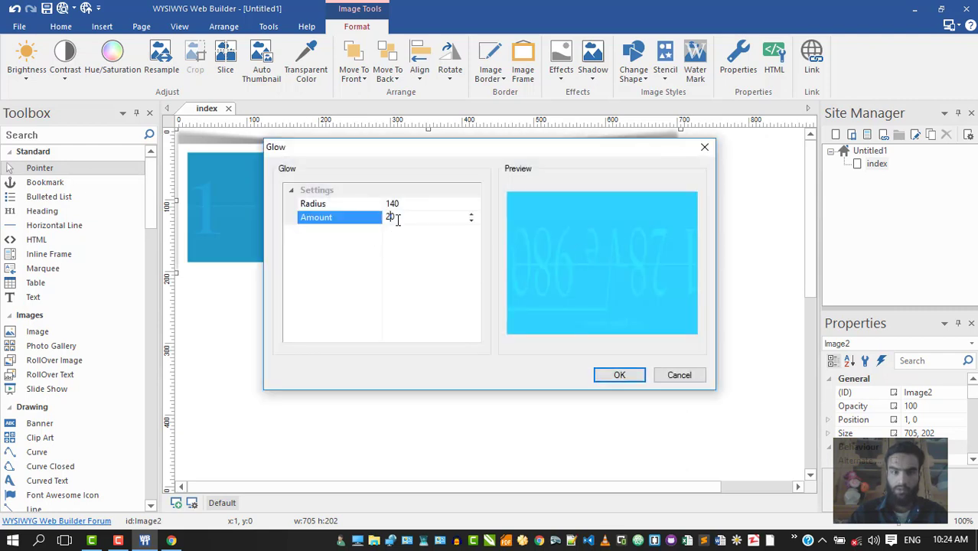
left_click(472, 215)
left_click(472, 214)
left_click(440, 205)
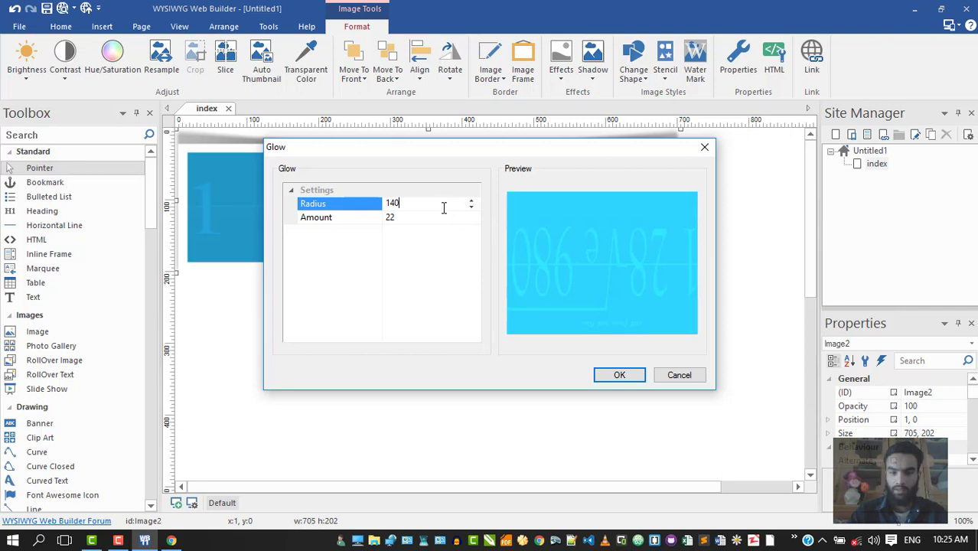
left_click(617, 376)
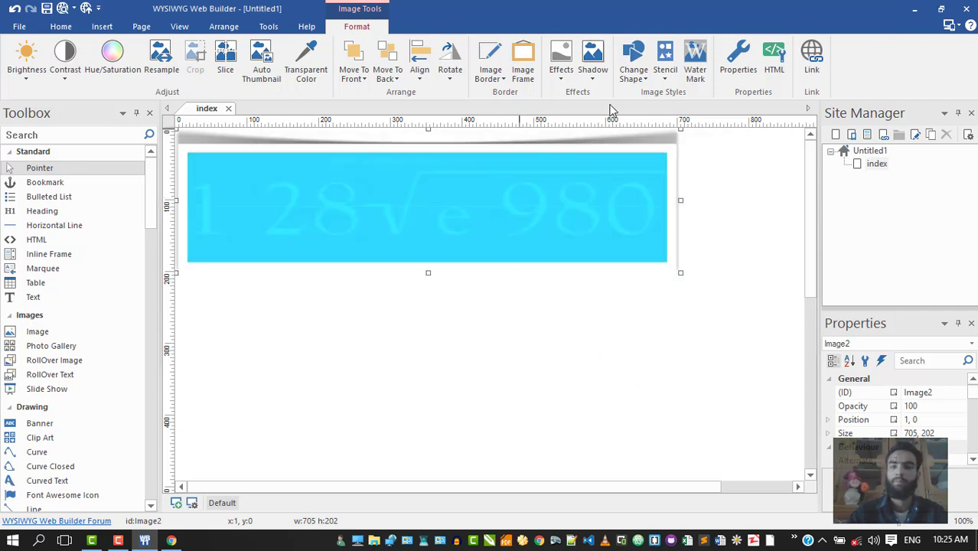
Step: Give the image the third shadow preset of the first row and move the image to about position 91, 120
left_click(589, 69)
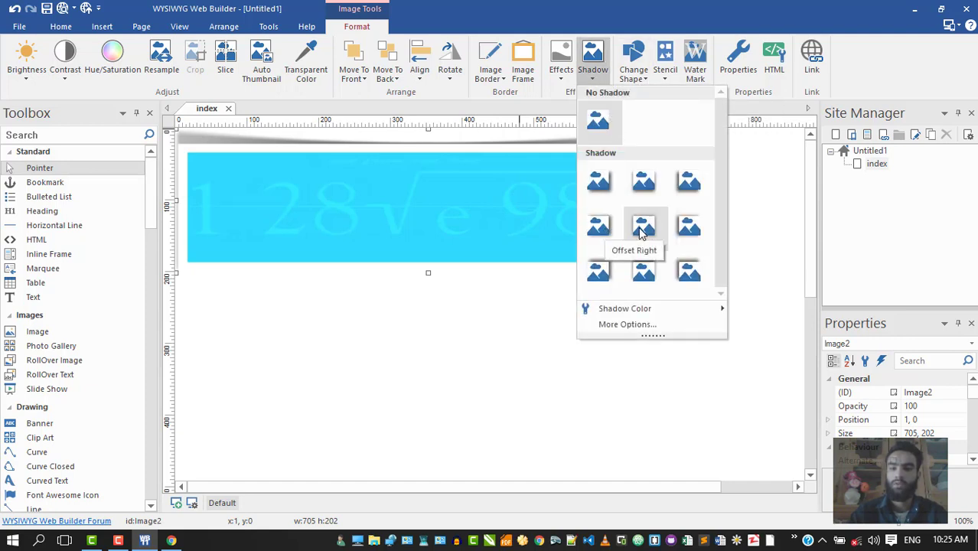
left_click(685, 276)
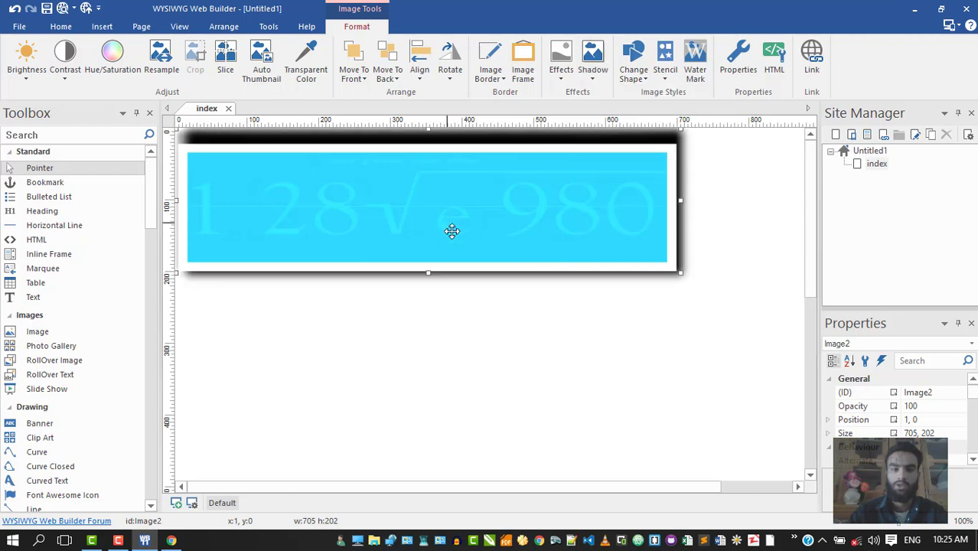
left_click_drag(452, 230, 520, 321)
left_click(591, 61)
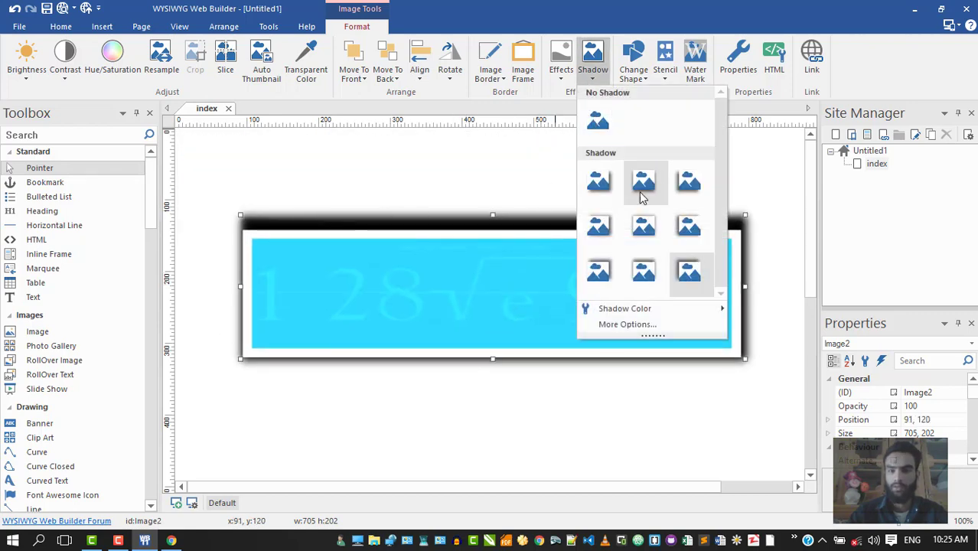
left_click(687, 182)
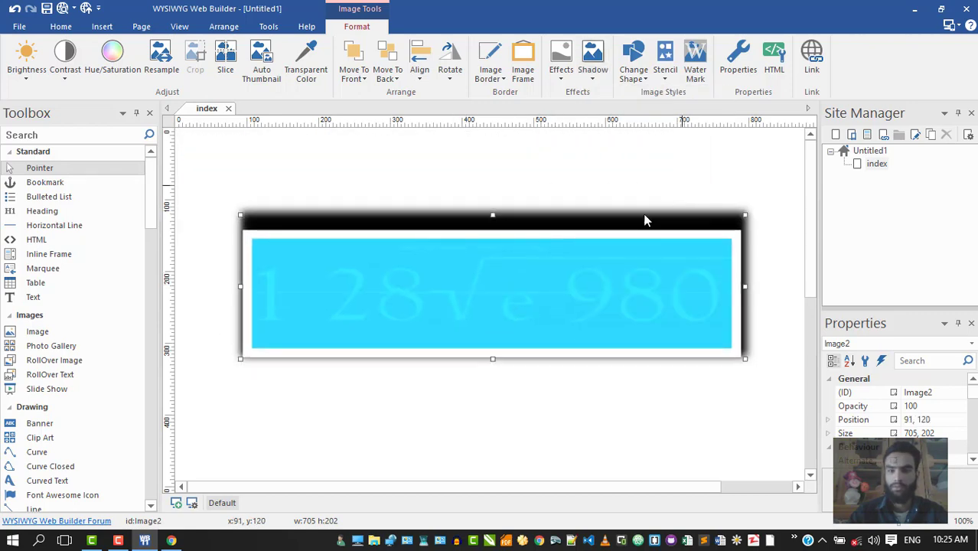
Step: Change the image's shape to the cloud and replace that with the heart from the basic shapes
left_click(634, 63)
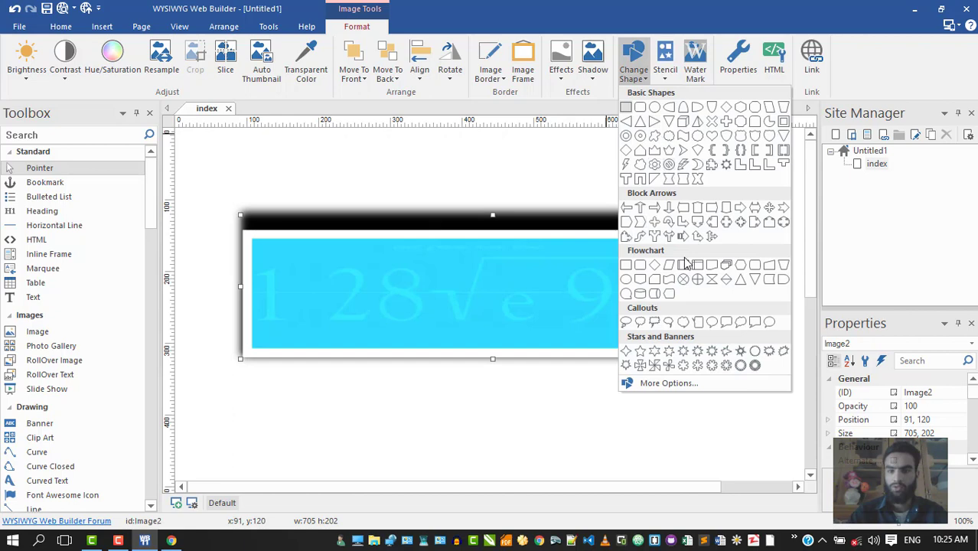
left_click(642, 170)
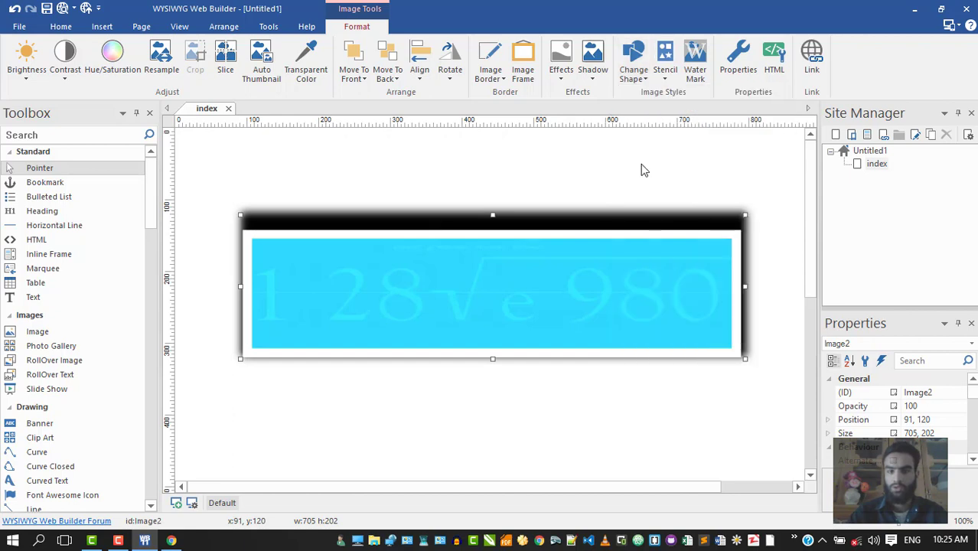
left_click(632, 80)
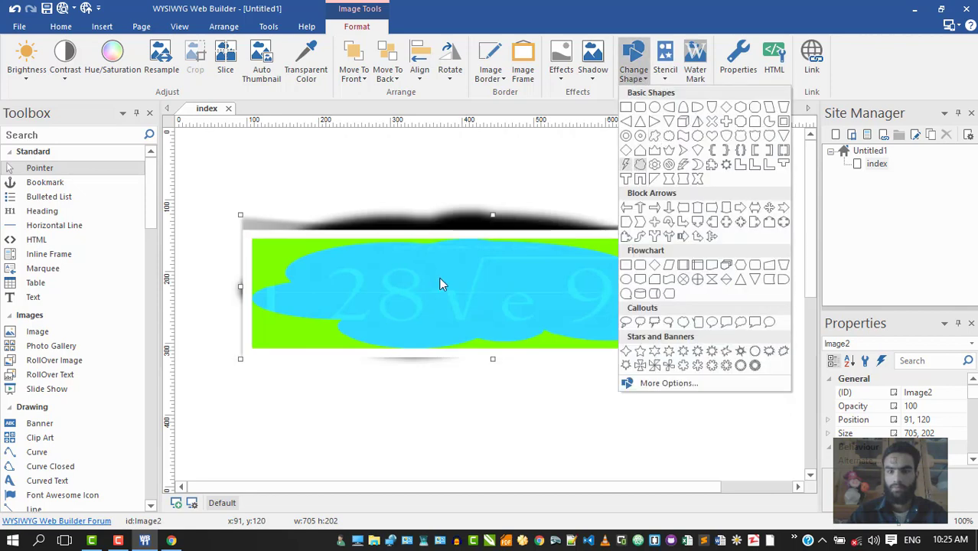
left_click(710, 136)
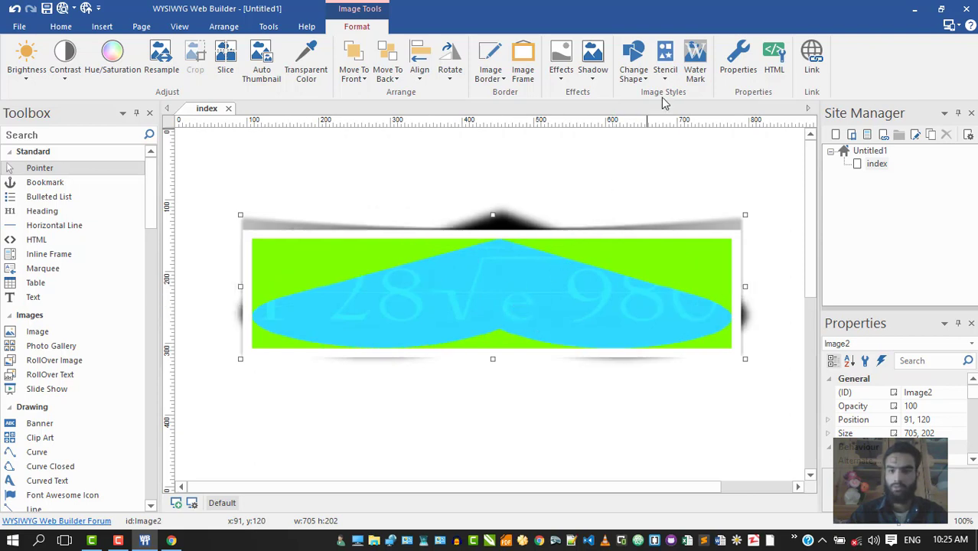
Step: Set up a Standard watermark on the heart-shaped image with the text "Website"
left_click(695, 61)
left_click(452, 192)
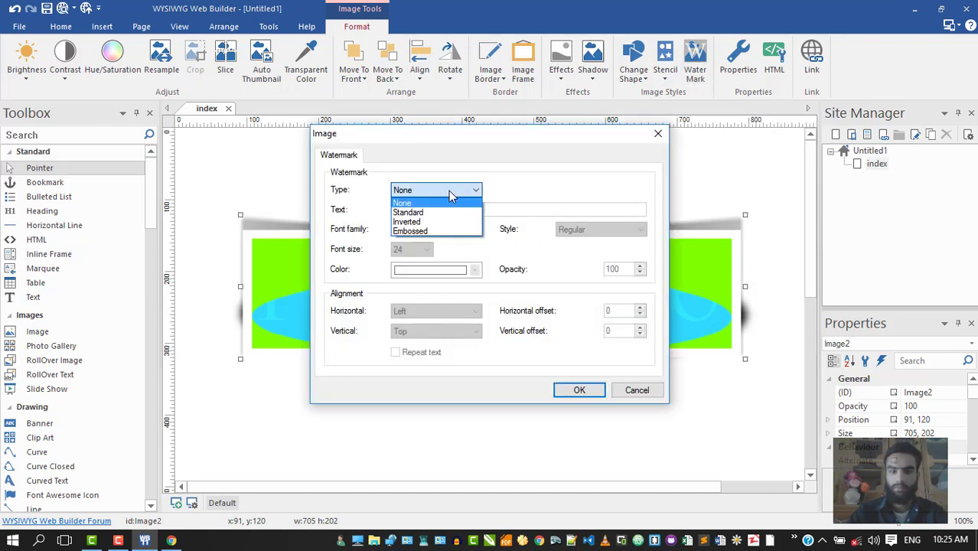
left_click(442, 213)
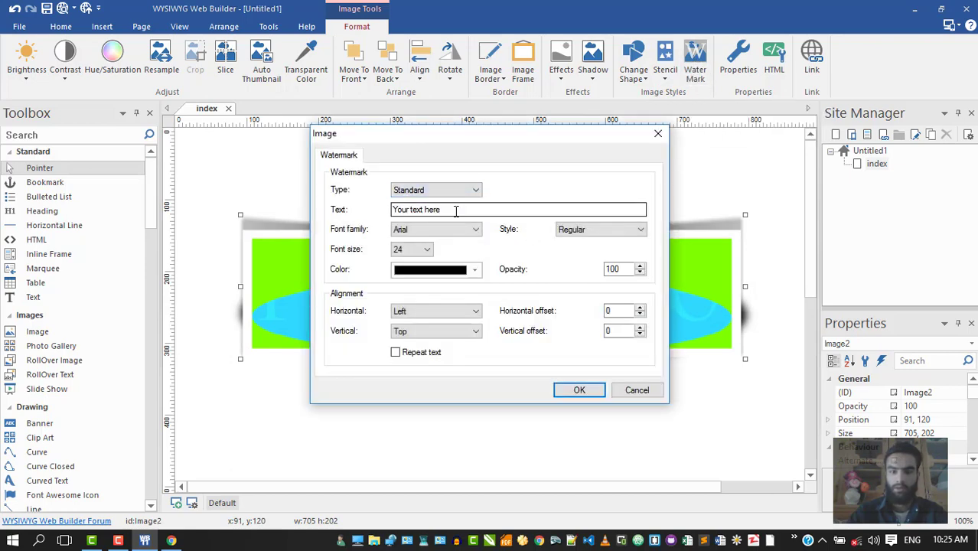
left_click_drag(455, 211, 343, 200)
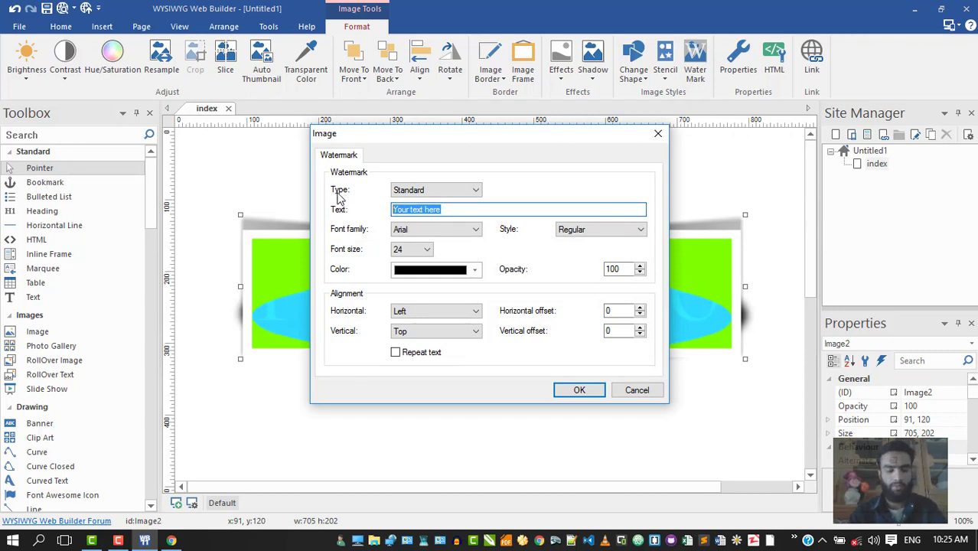
type("We")
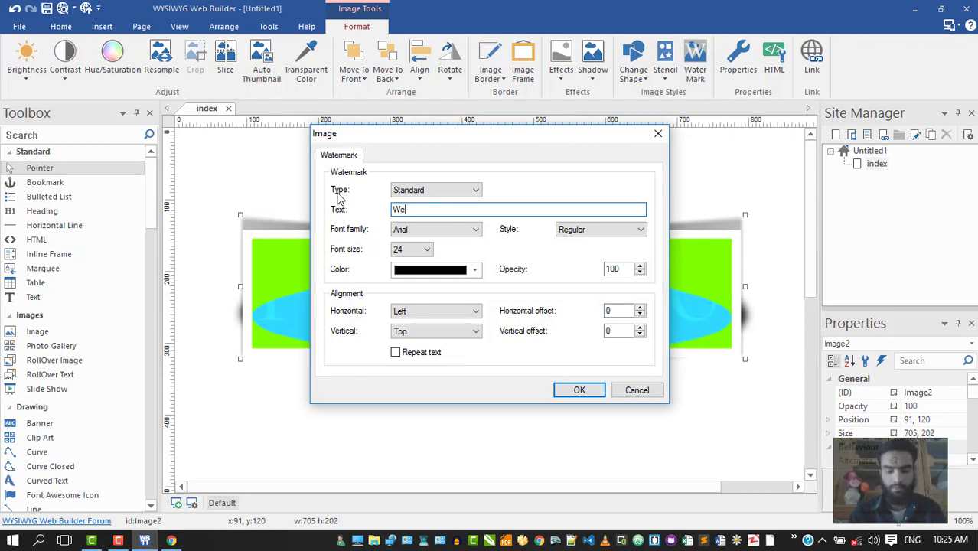
type("bsite")
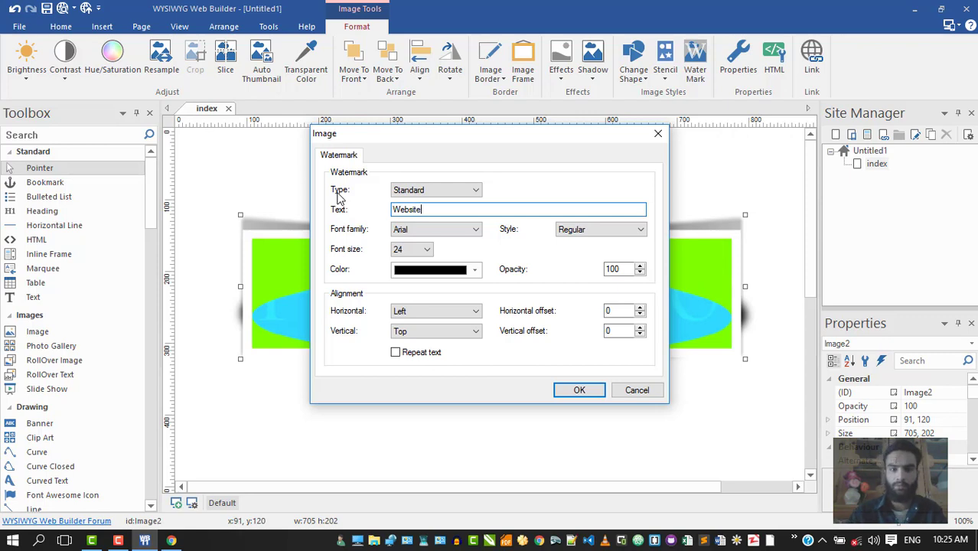
Step: Set the watermark's font family to Arial Unicode MS and its color to medium purple, and apply the watermark
left_click(459, 228)
left_click(428, 326)
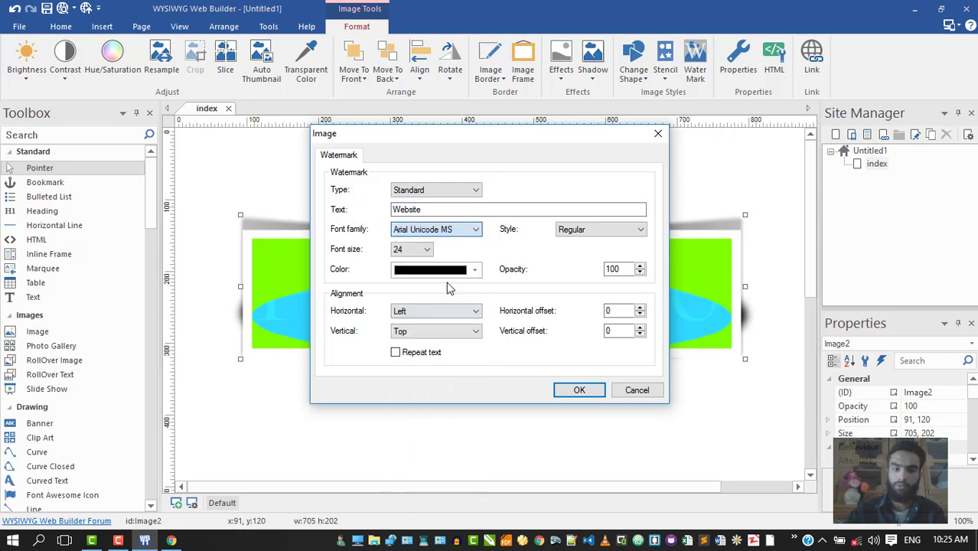
left_click(444, 280)
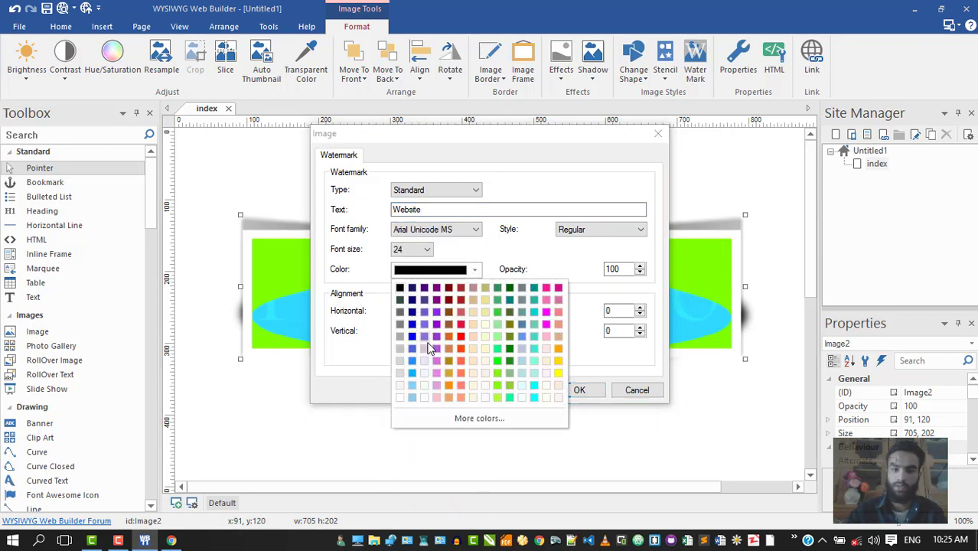
left_click(430, 345)
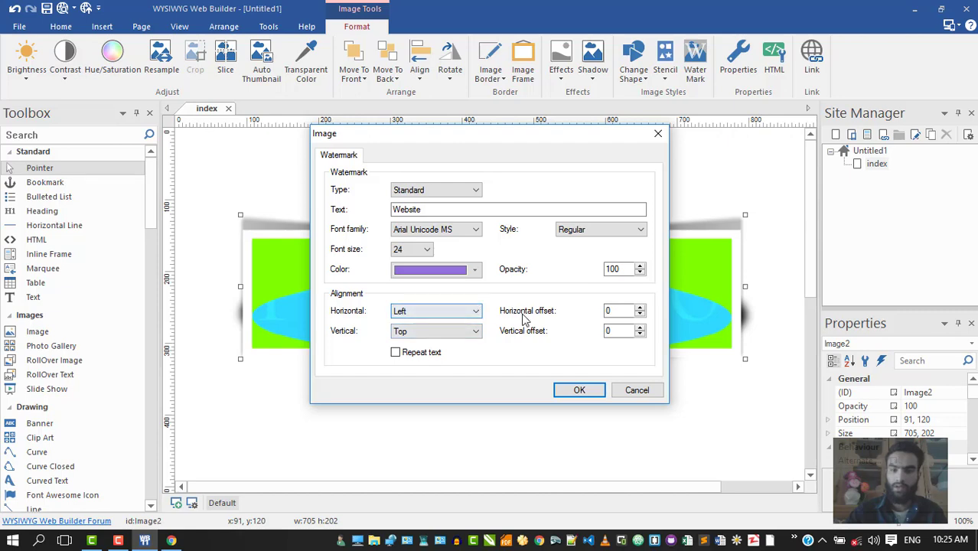
left_click(579, 391)
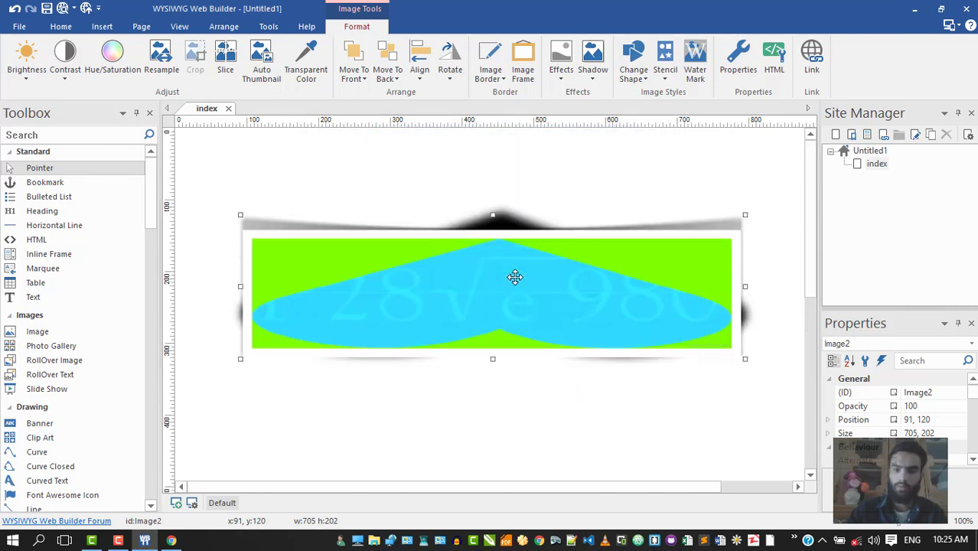
scroll(515, 278, "down", 5)
scroll(410, 288, "up", 5)
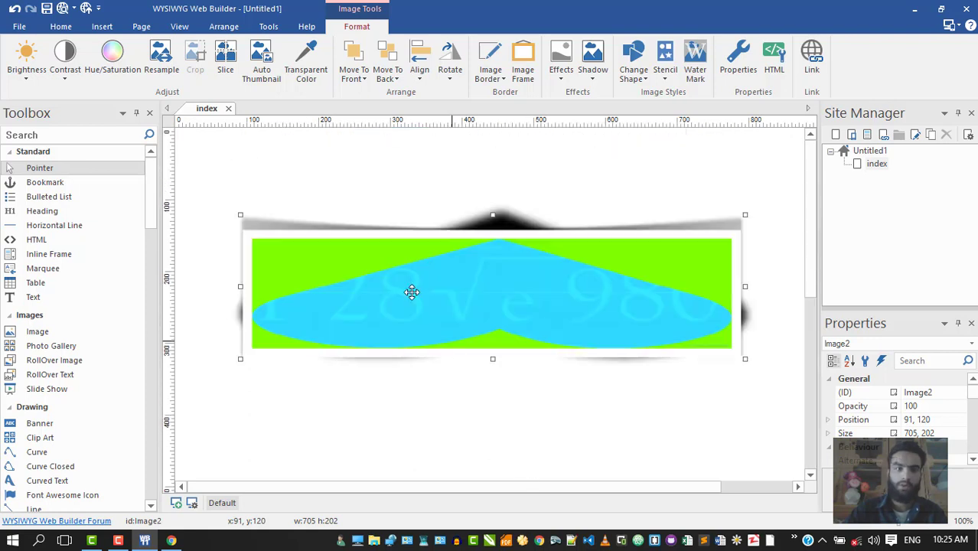
Step: Preview the page in the browser to check the watermarked heart-shaped image, and switch back to WYSIWYG Web Builder
left_click(79, 6)
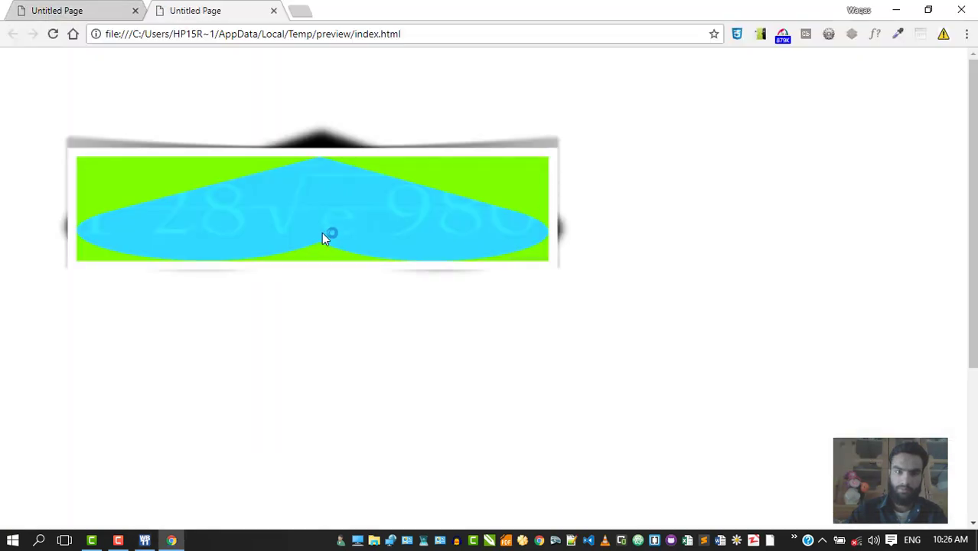
left_click_drag(343, 215, 353, 155)
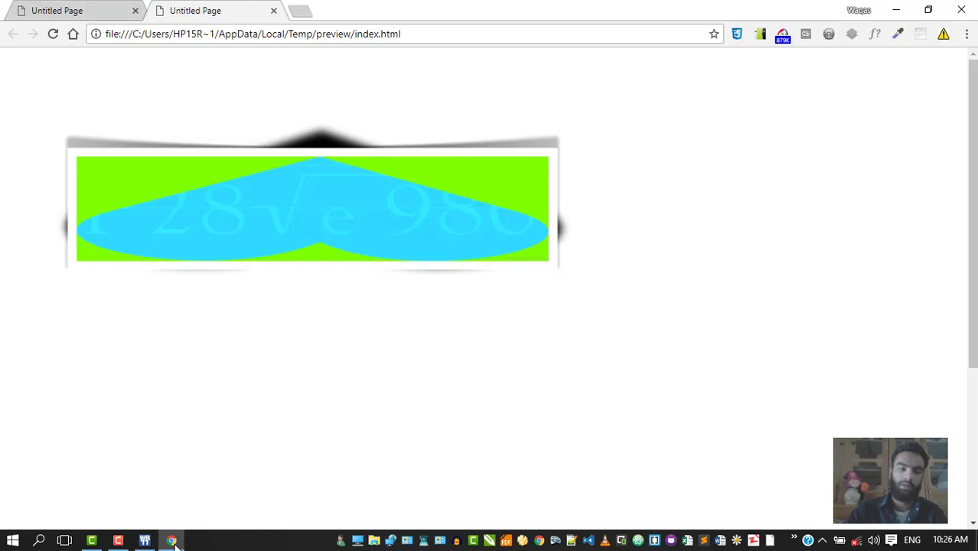
left_click(145, 541)
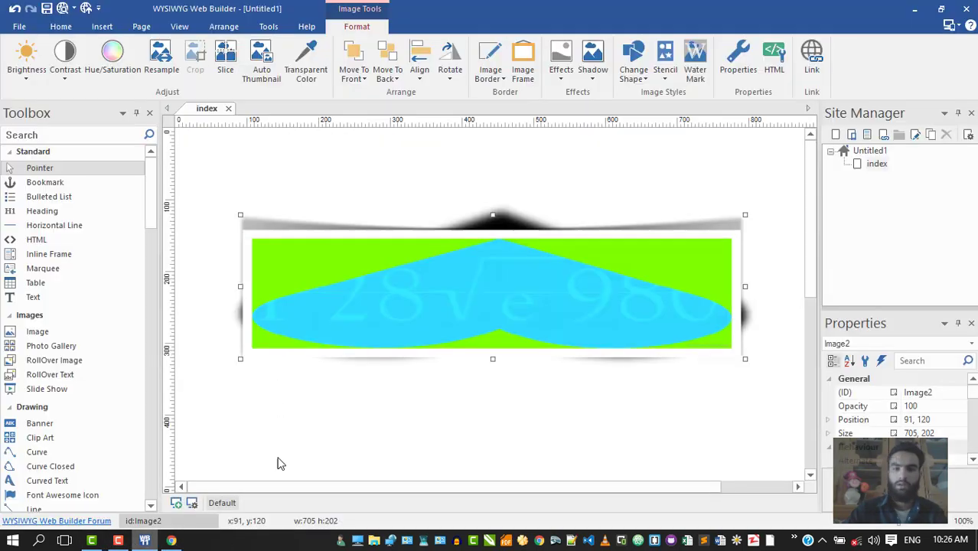
Step: Delete the heart-shaped image and draw a text object about 748 wide along the top edge of the page
left_click_drag(524, 251, 442, 209)
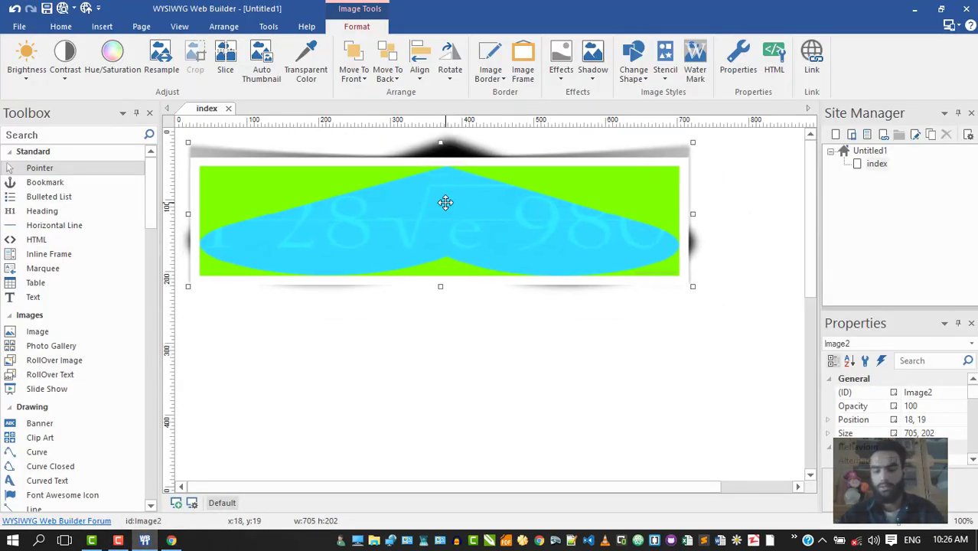
key("Delete")
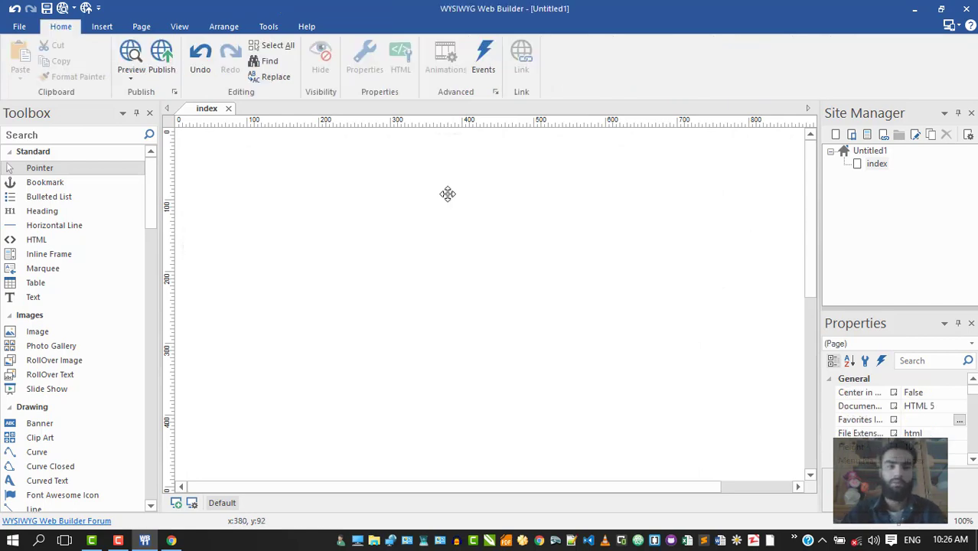
left_click(104, 28)
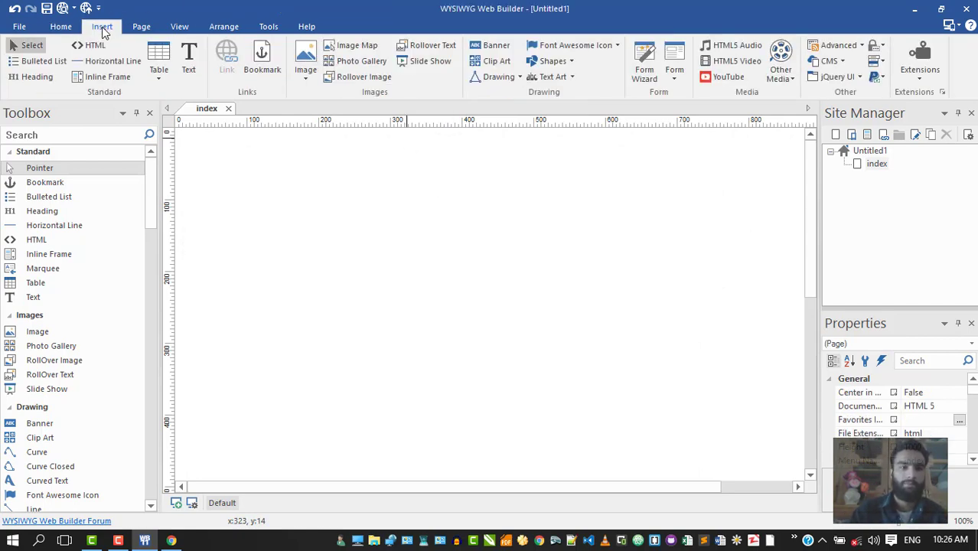
left_click(188, 58)
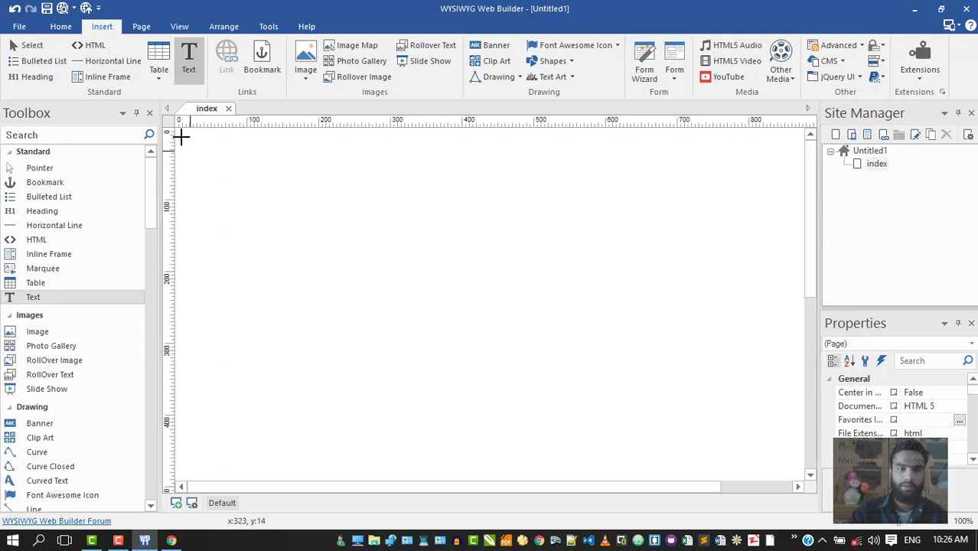
left_click(181, 134)
left_click_drag(654, 198, 716, 192)
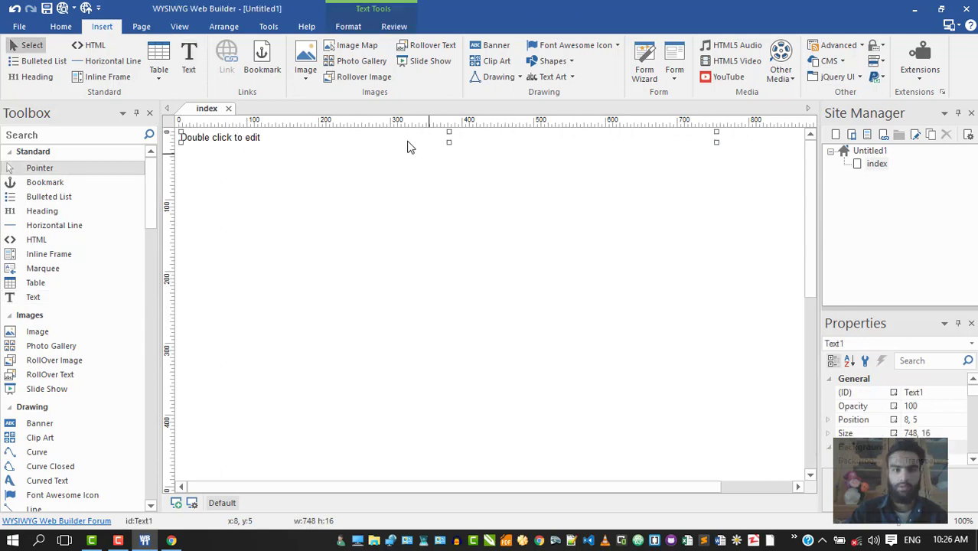
Step: Replace the placeholder in the text object with "How to create a website Using WYSIWYG Web Bulider"
double_click(281, 139)
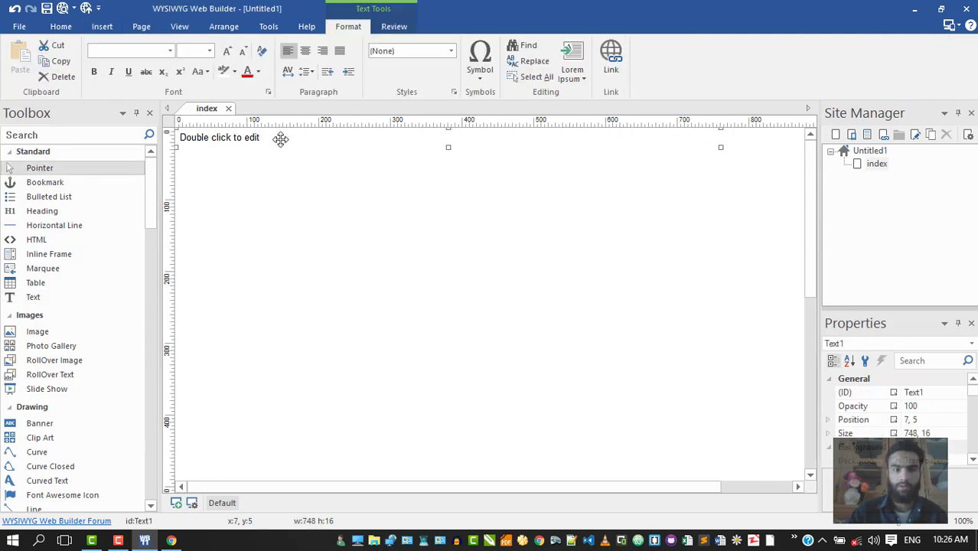
left_click_drag(270, 142, 177, 143)
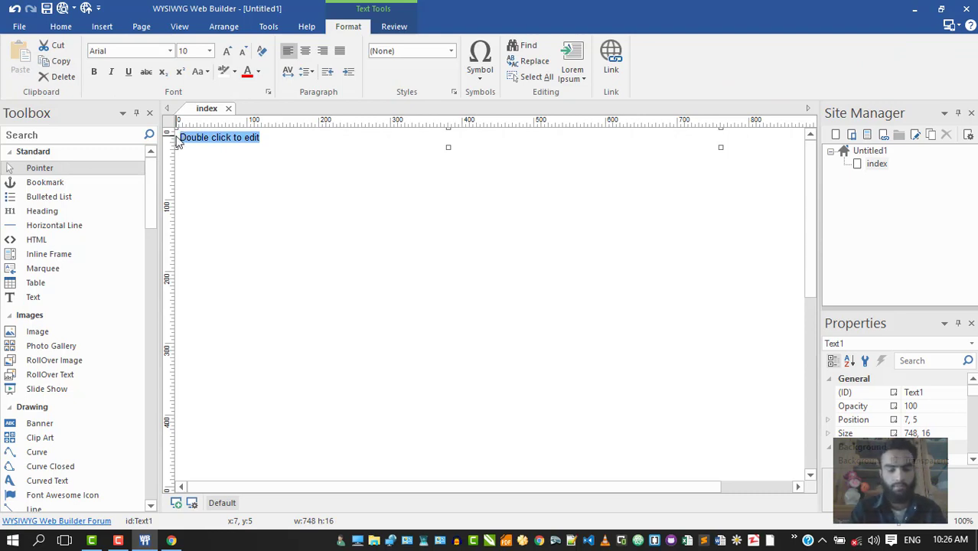
type("H")
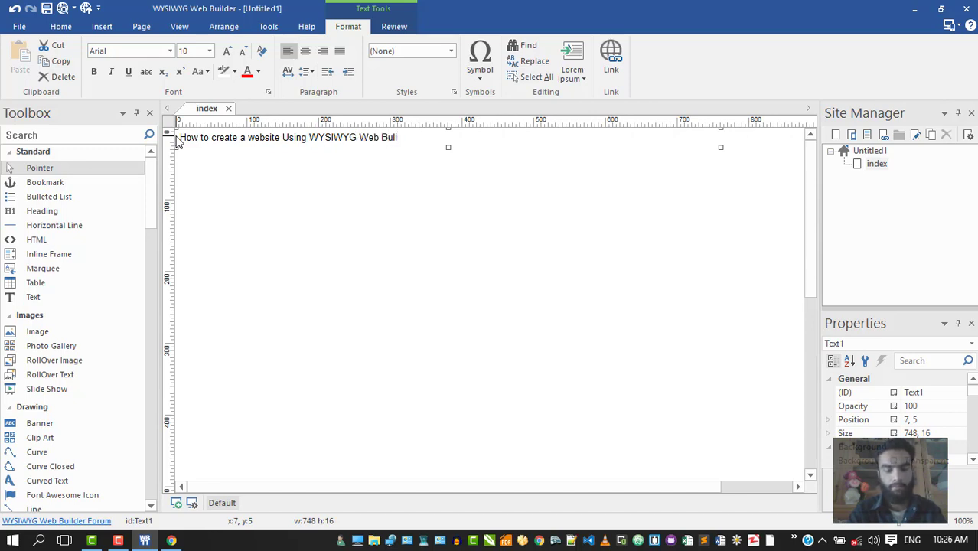
type("der")
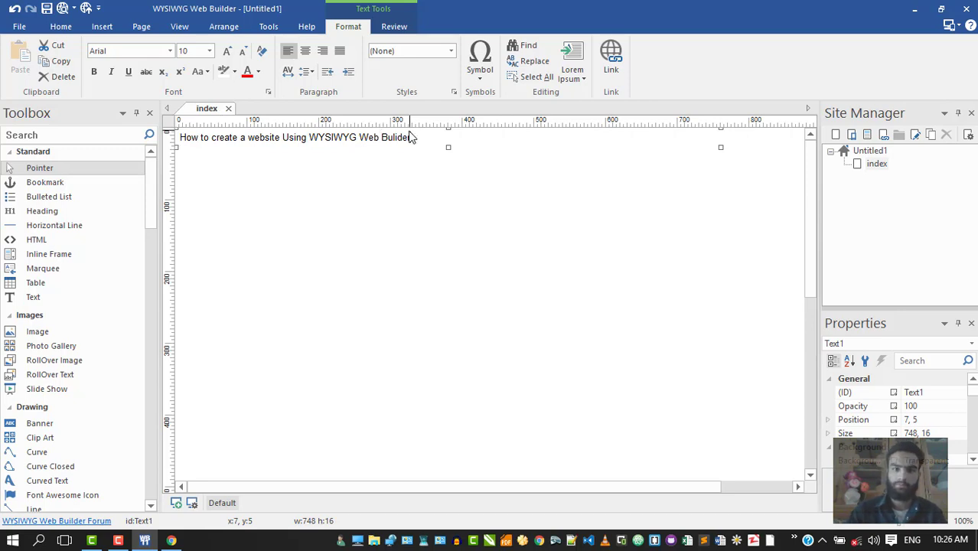
Step: Format the whole text line in bold Comic Sans MS, size 16, with a turquoise color
left_click_drag(411, 137, 167, 131)
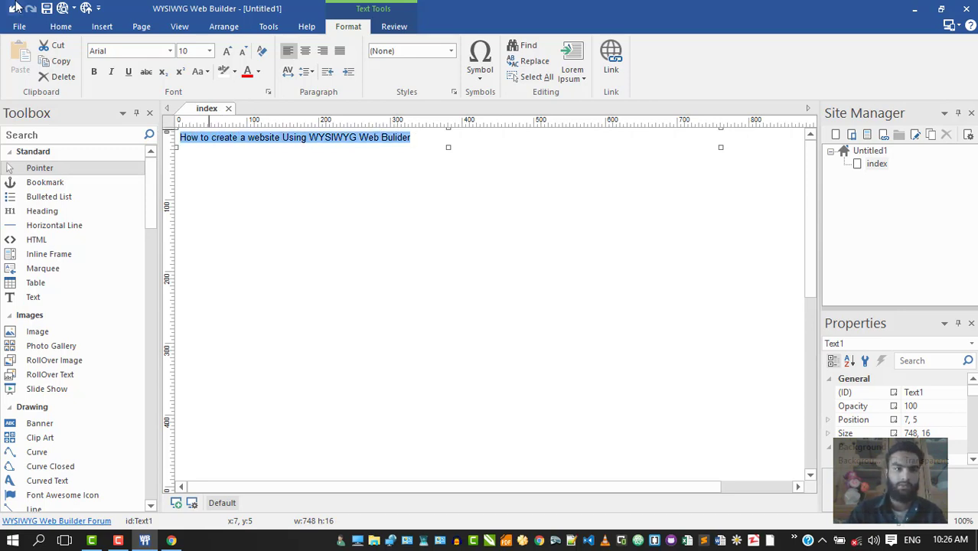
left_click(61, 28)
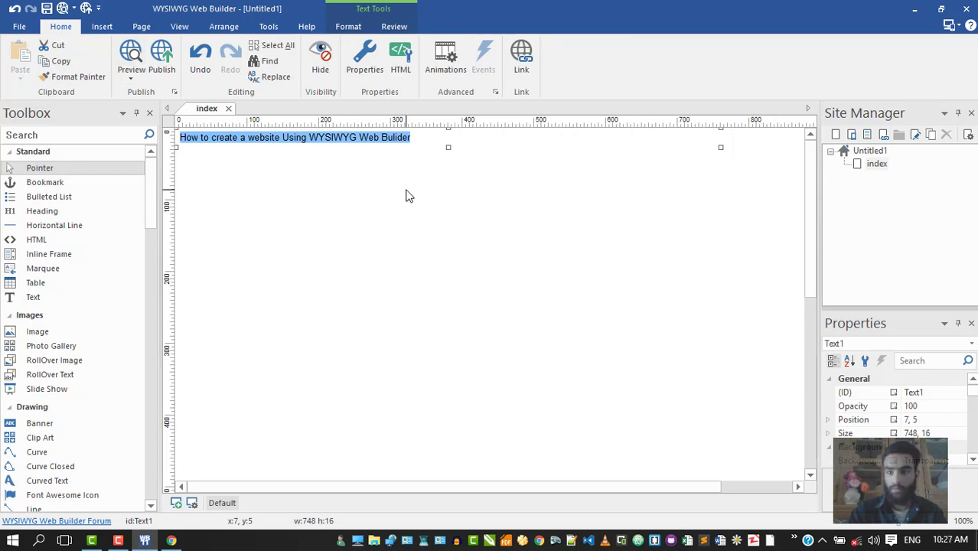
right_click(240, 141)
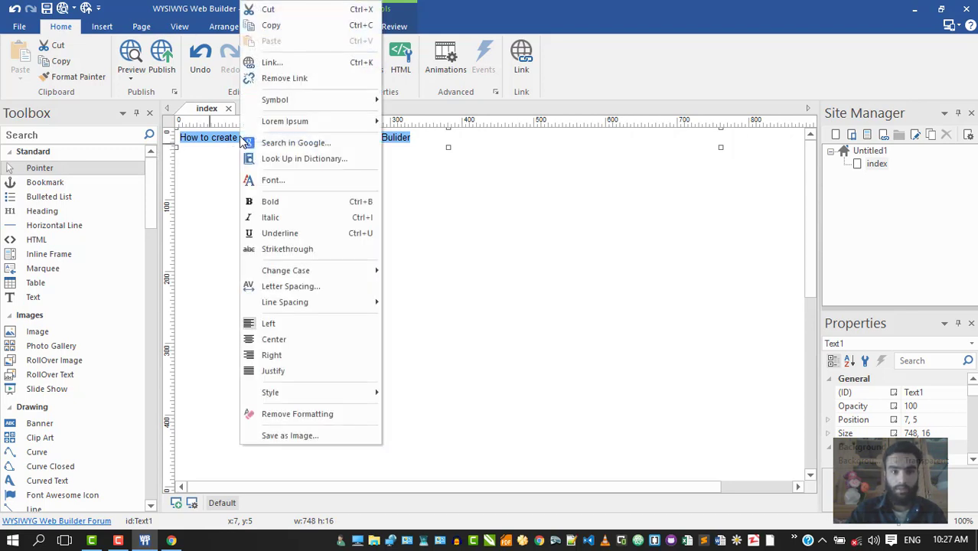
left_click(270, 182)
left_click(402, 194)
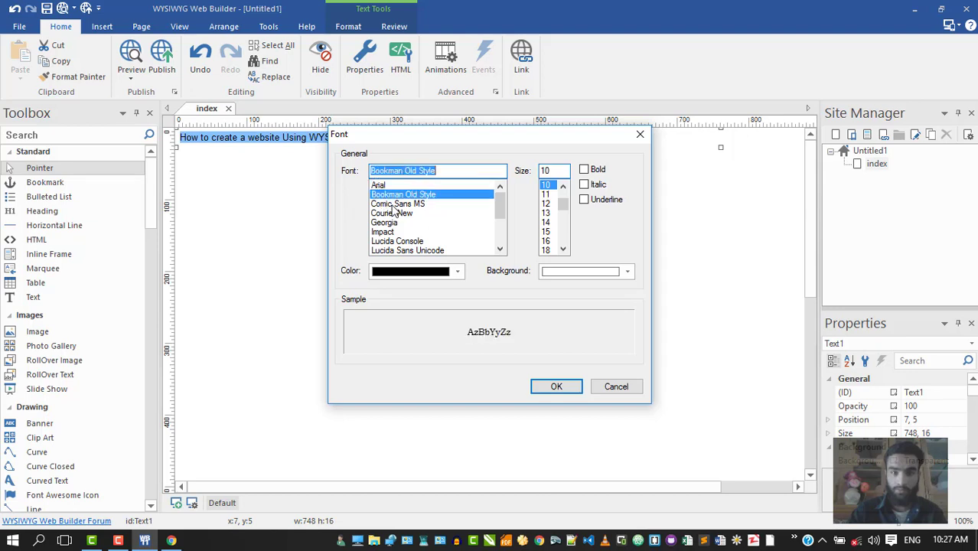
left_click(394, 204)
left_click(428, 270)
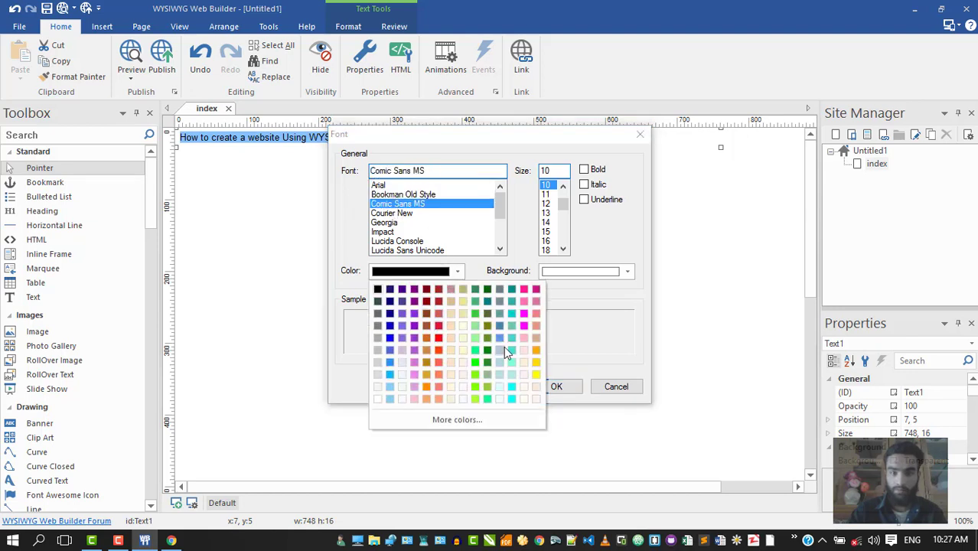
left_click(511, 332)
left_click(547, 213)
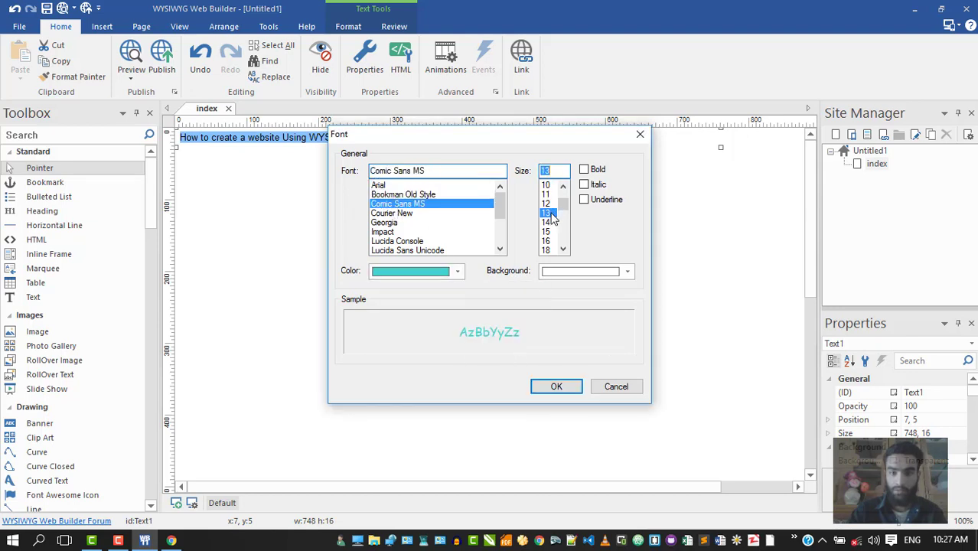
left_click(548, 242)
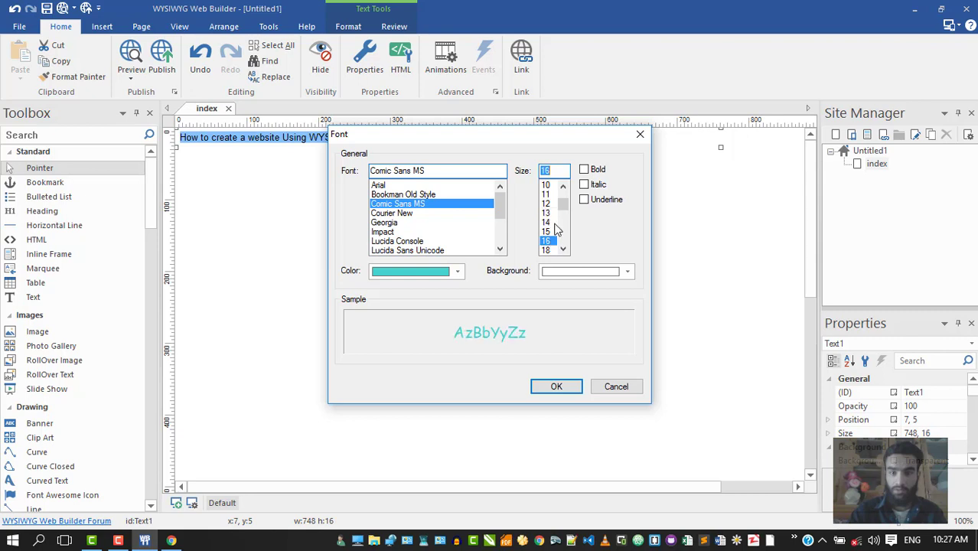
left_click(584, 169)
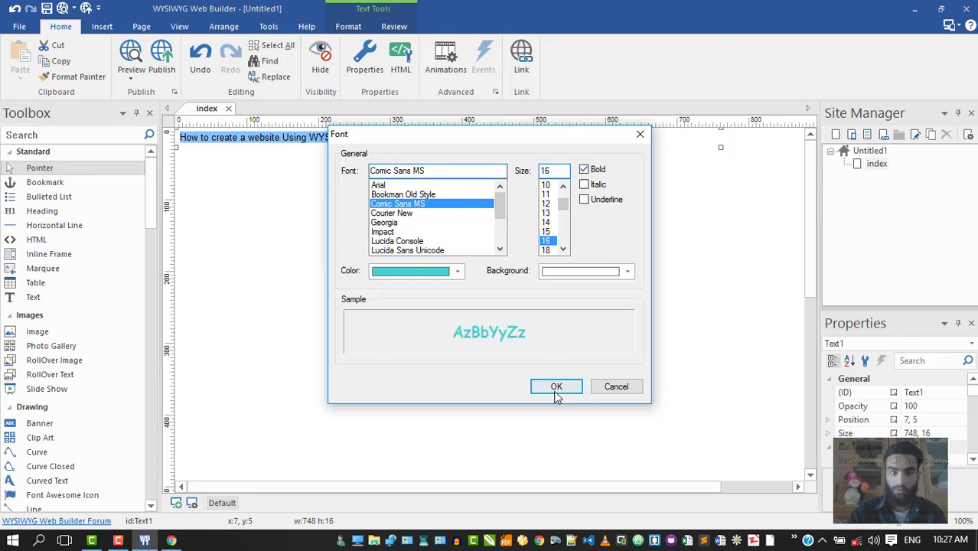
left_click(556, 389)
right_click(362, 147)
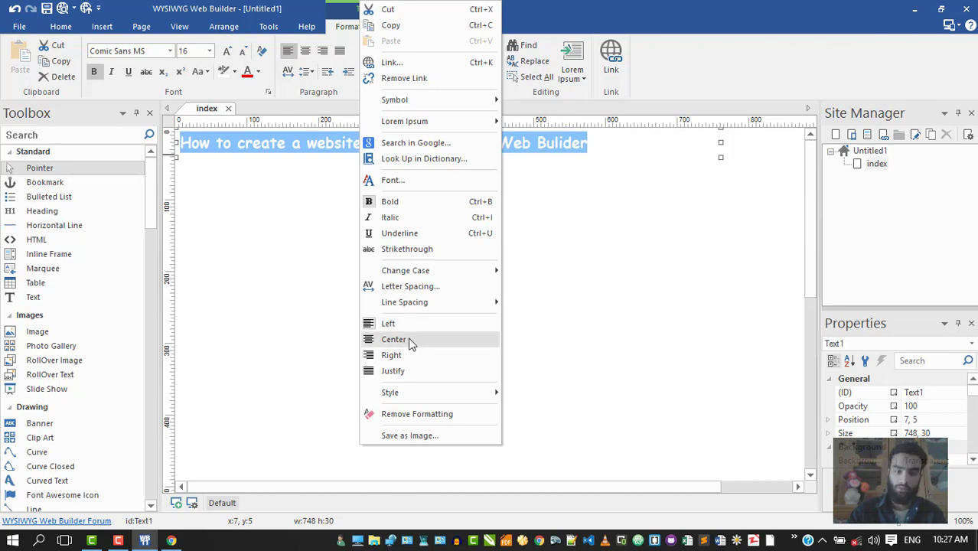
left_click(409, 63)
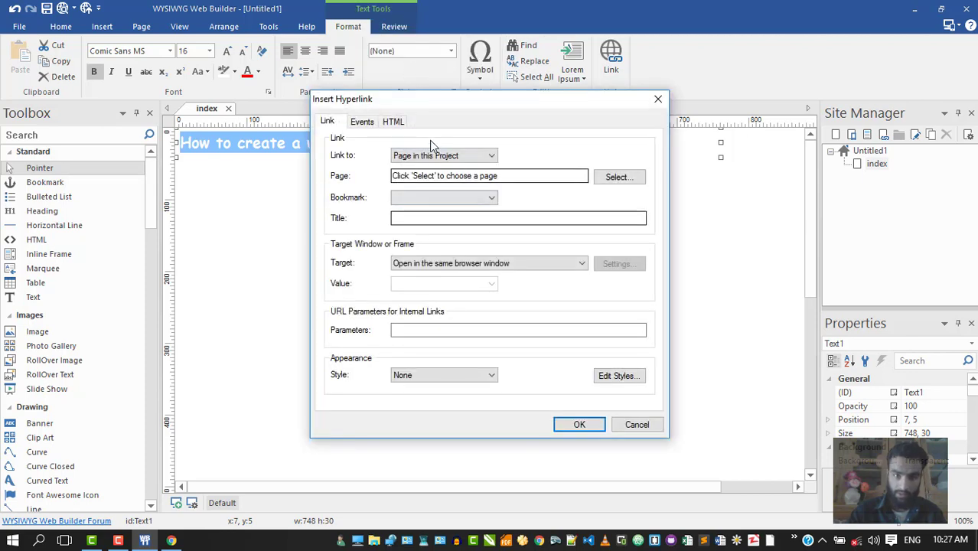
left_click(656, 100)
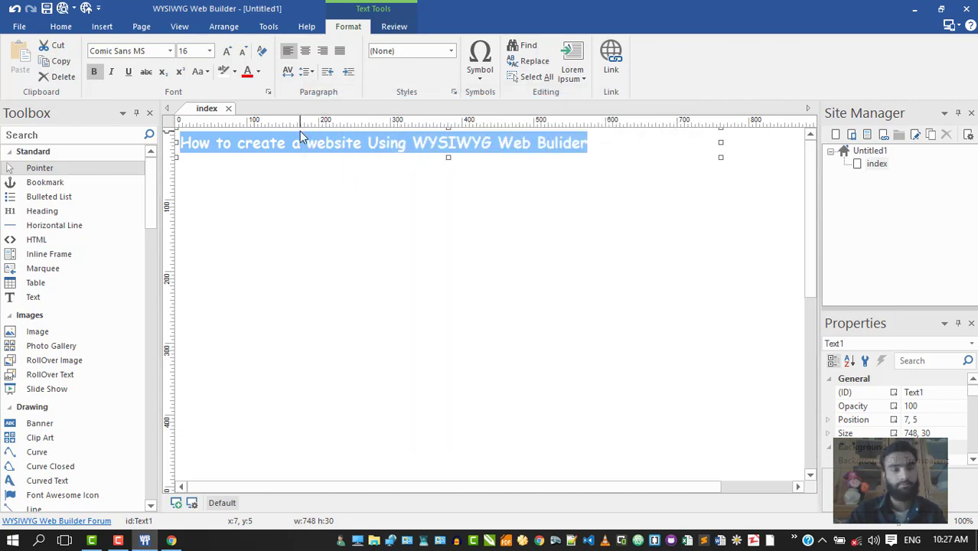
Step: Center the text line in its text object and change its alignment to right
left_click(306, 54)
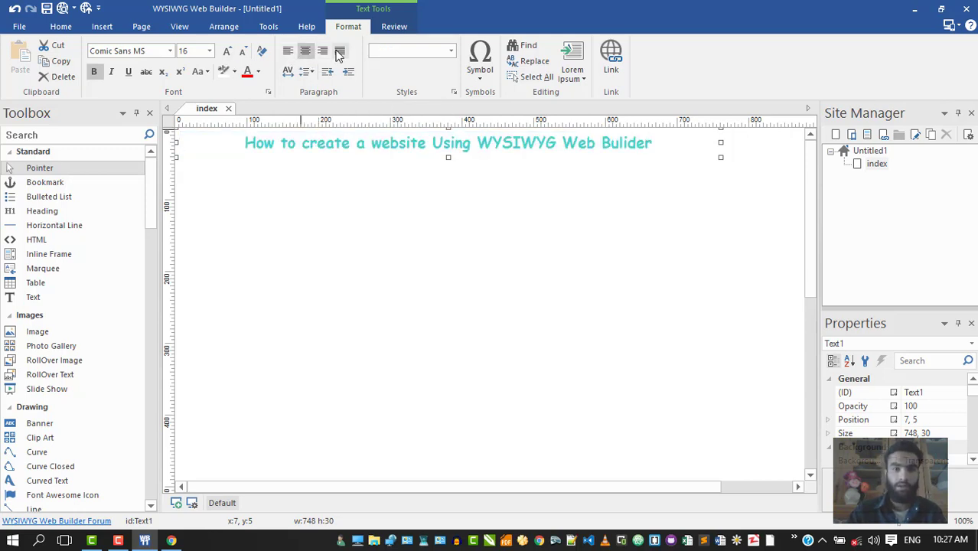
left_click(322, 51)
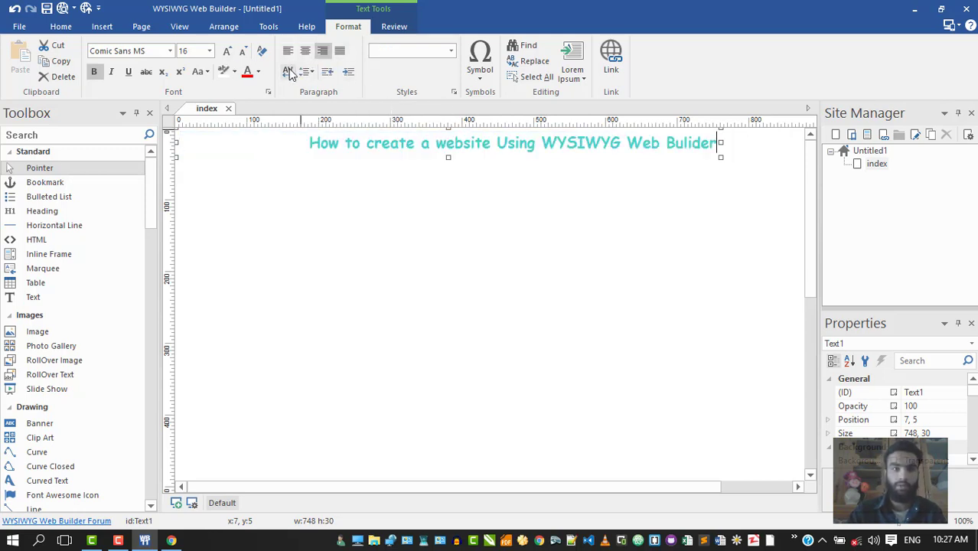
Step: Try to set the text line's font size to 24 and its font to Impact, and look at the available symbols
left_click(208, 50)
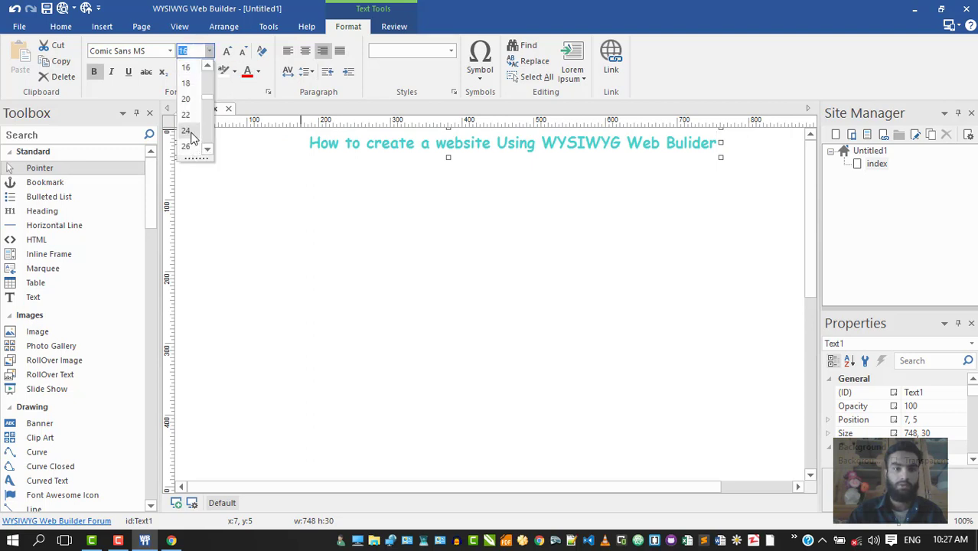
left_click(186, 136)
left_click(169, 50)
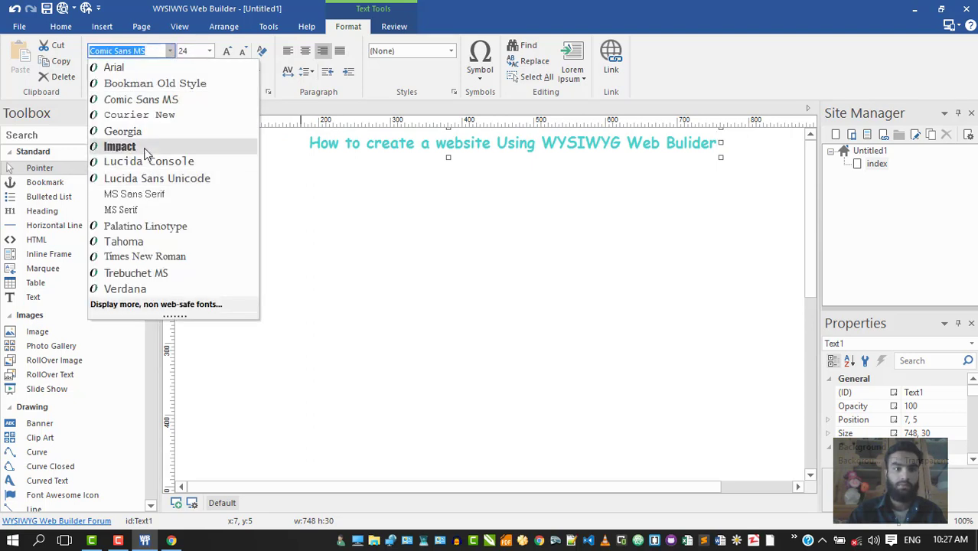
left_click(148, 151)
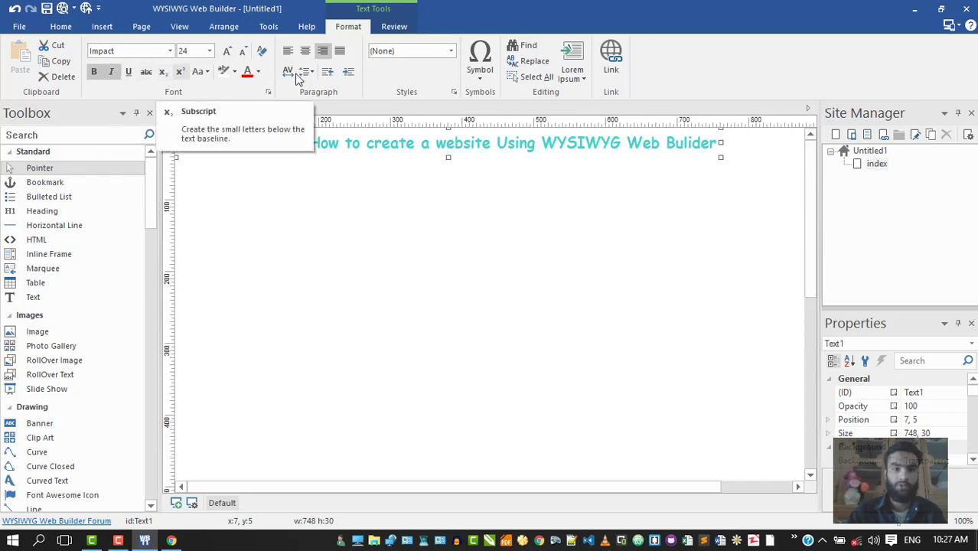
left_click(479, 75)
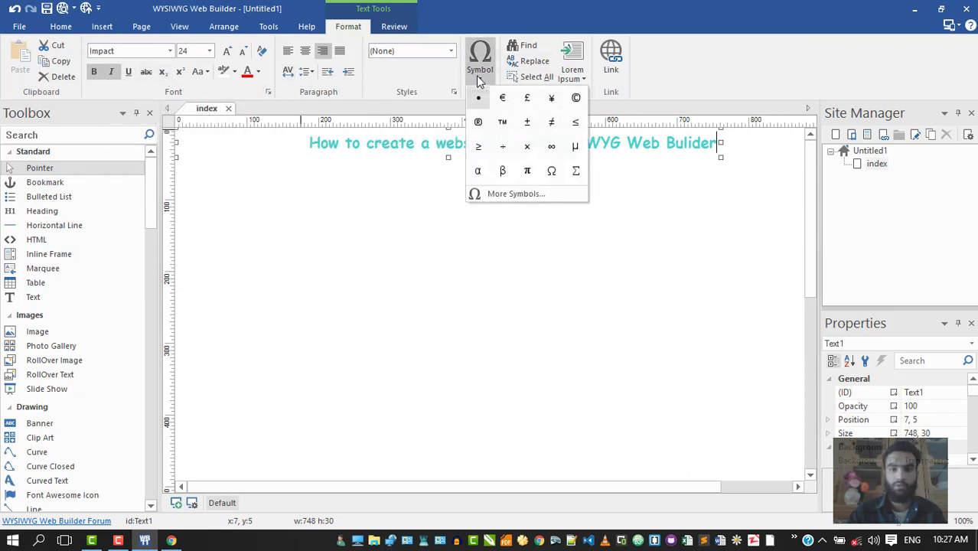
left_click(434, 79)
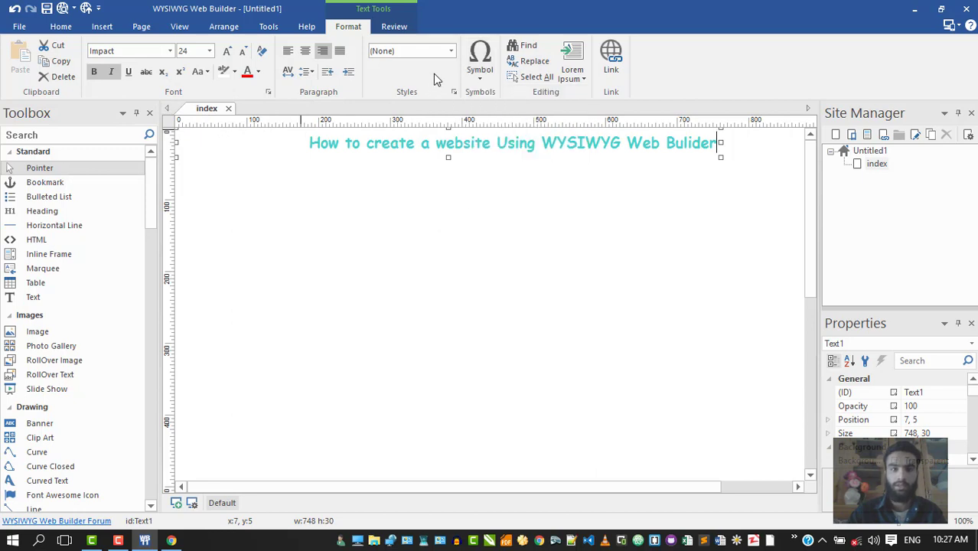
Step: Try to apply the Heading 1 <h1> style to the text line and leave text editing
left_click(411, 53)
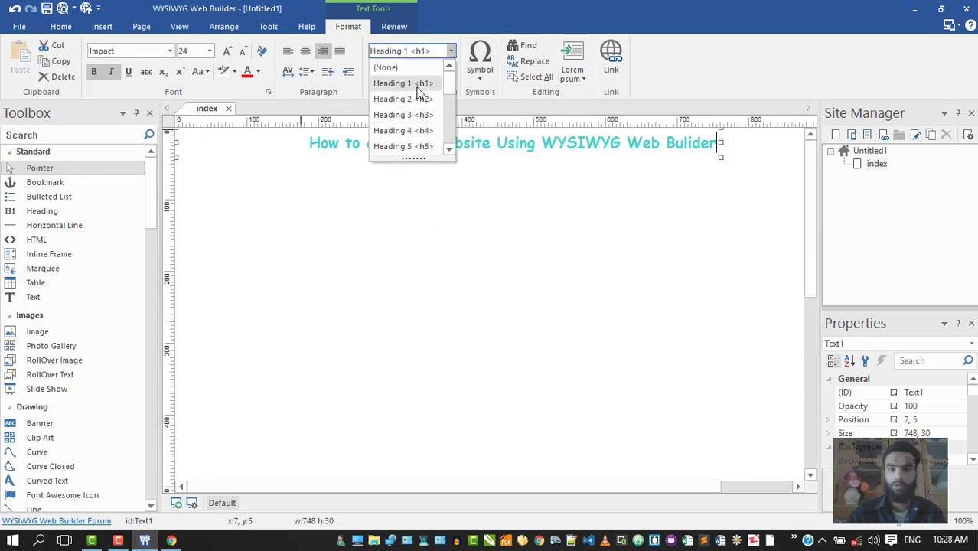
left_click(417, 87)
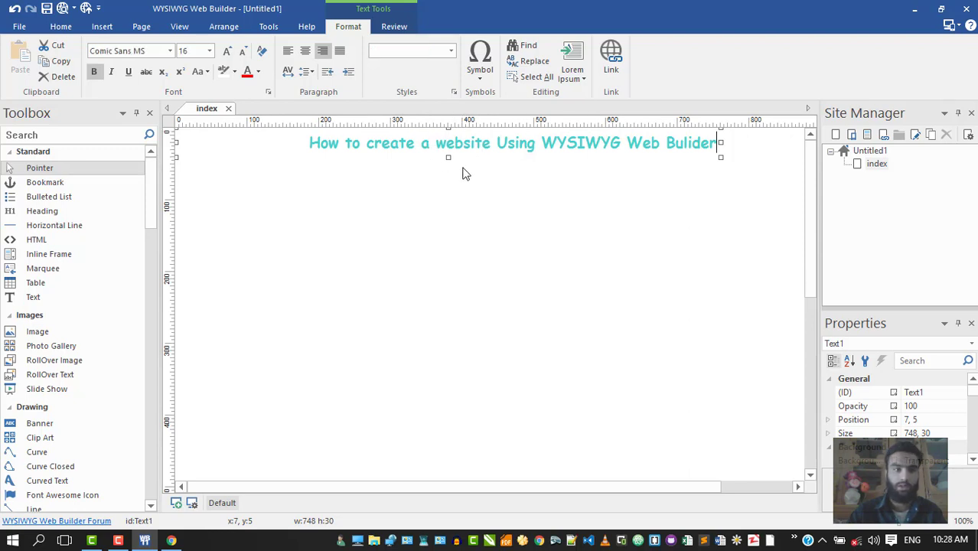
left_click(464, 172)
Step: Preview the page in the browser and check the formatted text line
left_click(441, 147)
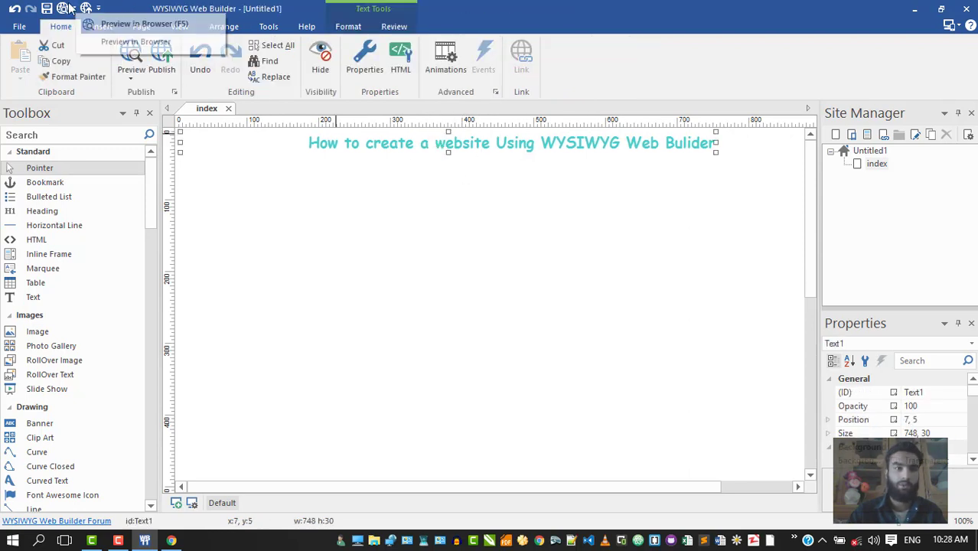
left_click(131, 58)
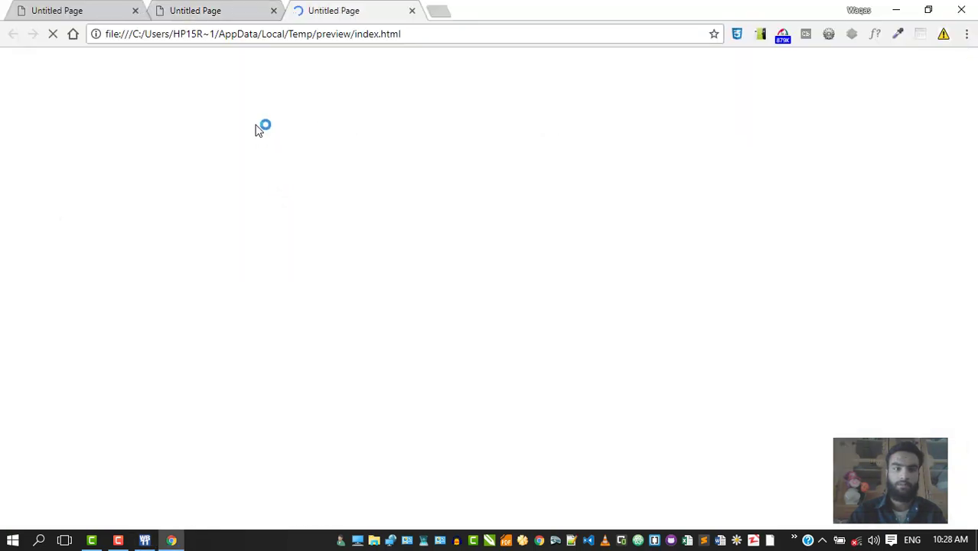
left_click_drag(218, 59, 133, 60)
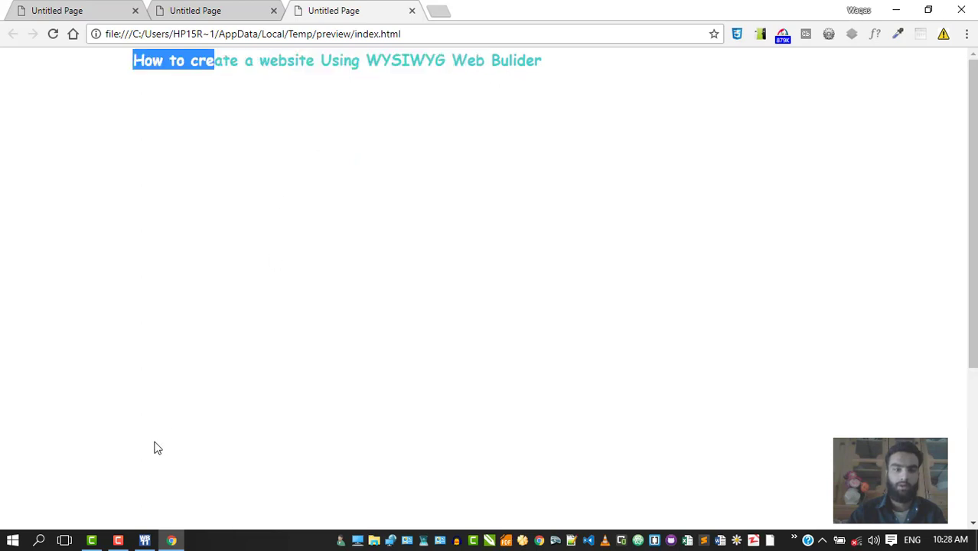
Step: Return to WYSIWYG Web Builder and insert two Lorem Ipsum paragraphs at the end of the text line
left_click(145, 540)
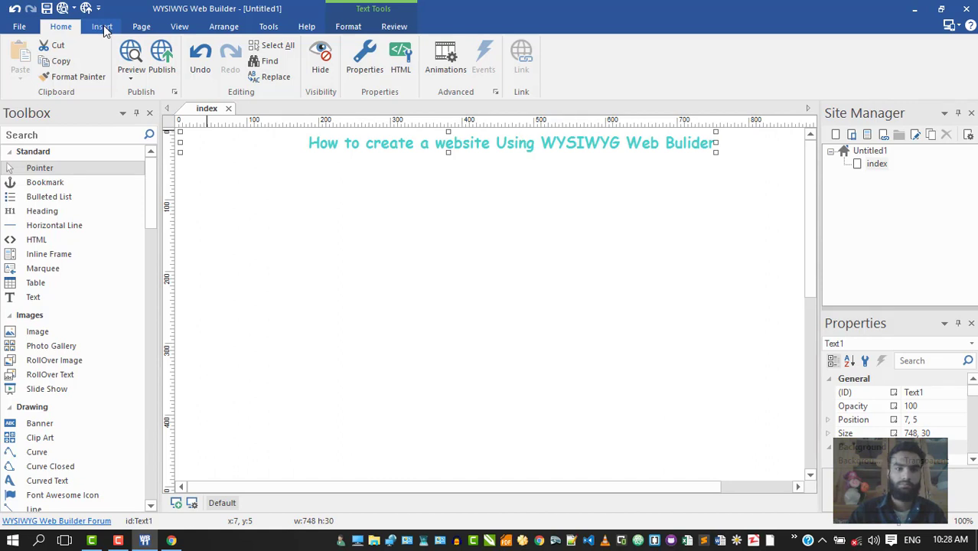
left_click(348, 26)
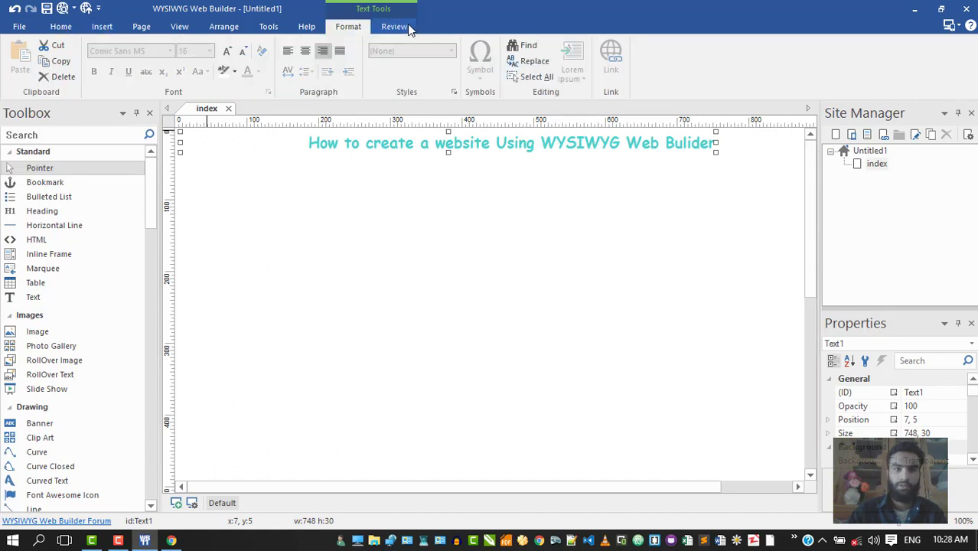
left_click(394, 26)
left_click(348, 26)
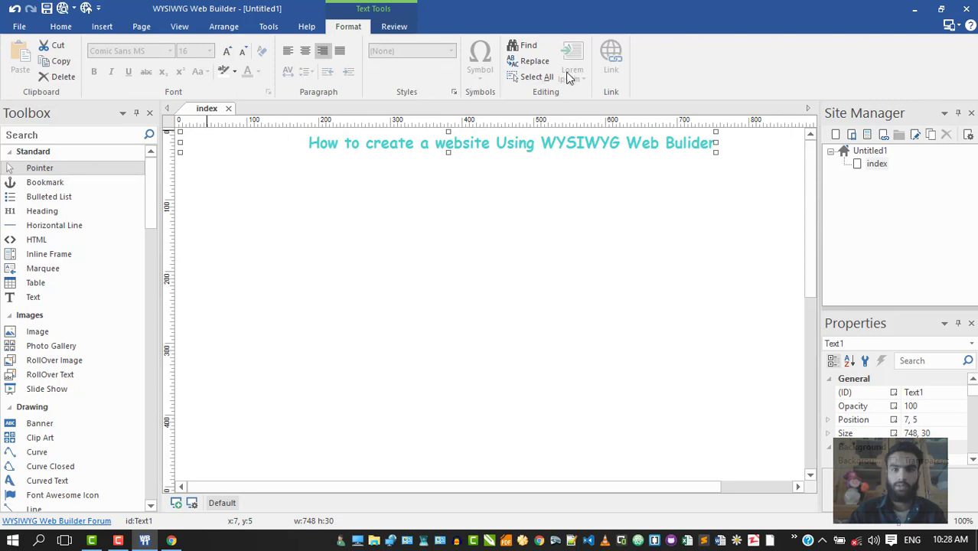
left_click(478, 179)
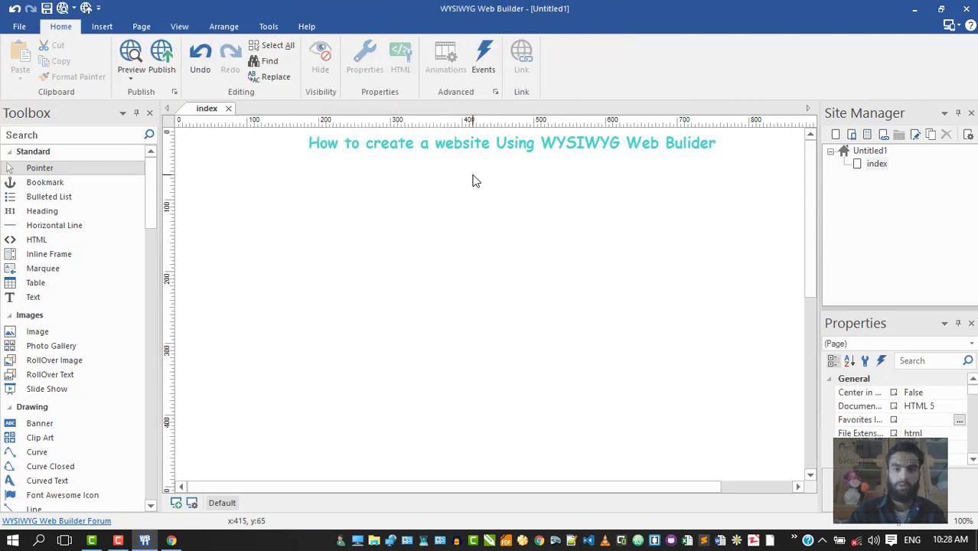
left_click(421, 147)
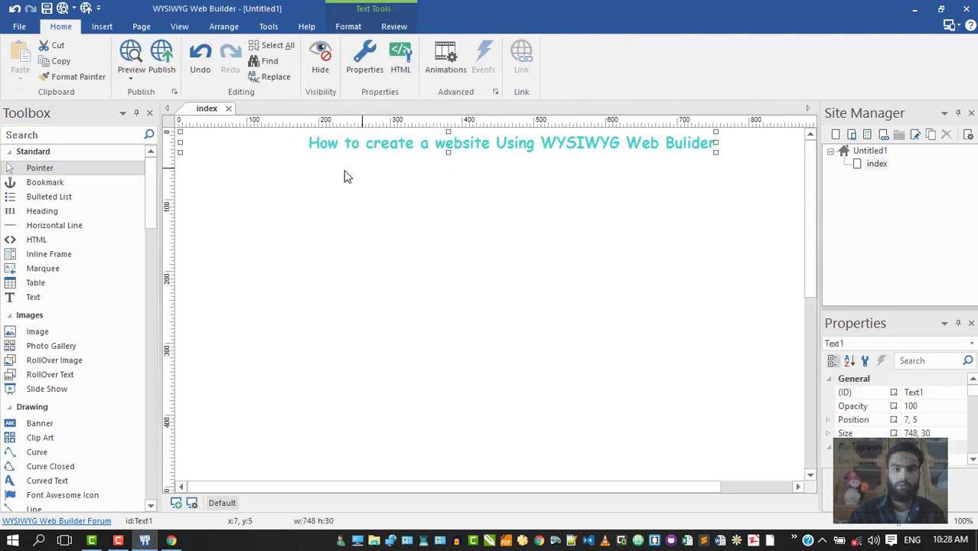
left_click(348, 26)
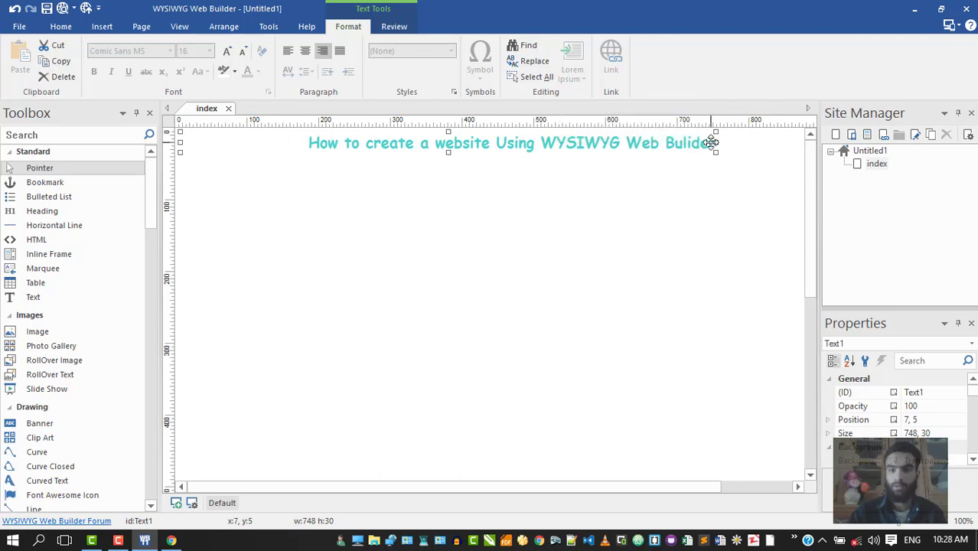
double_click(706, 147)
left_click(572, 76)
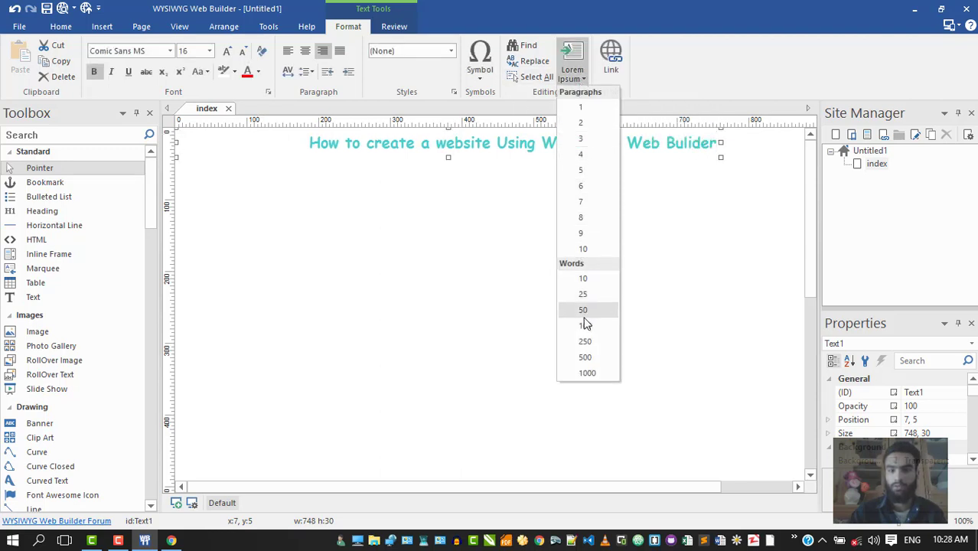
left_click(586, 128)
scroll(432, 298, "down", 2)
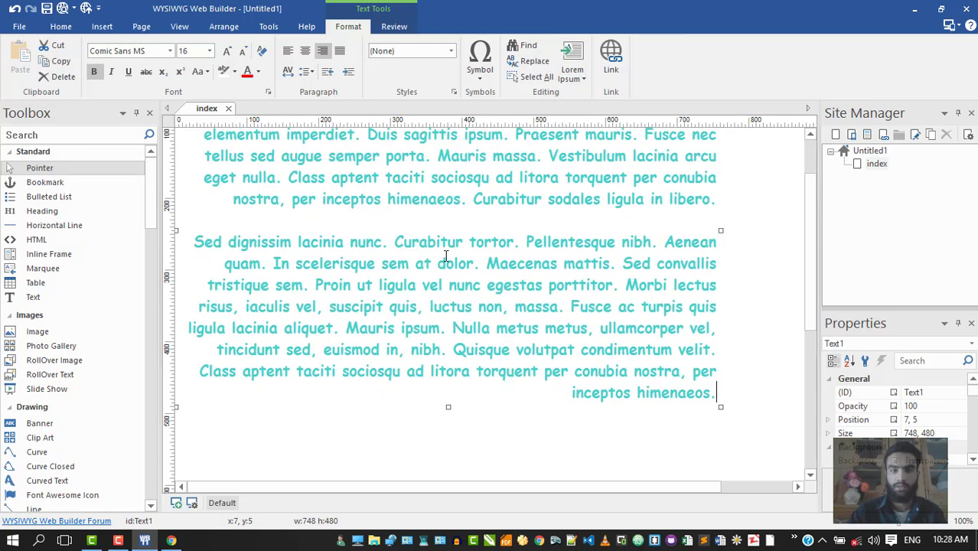
scroll(508, 300, "up", 2)
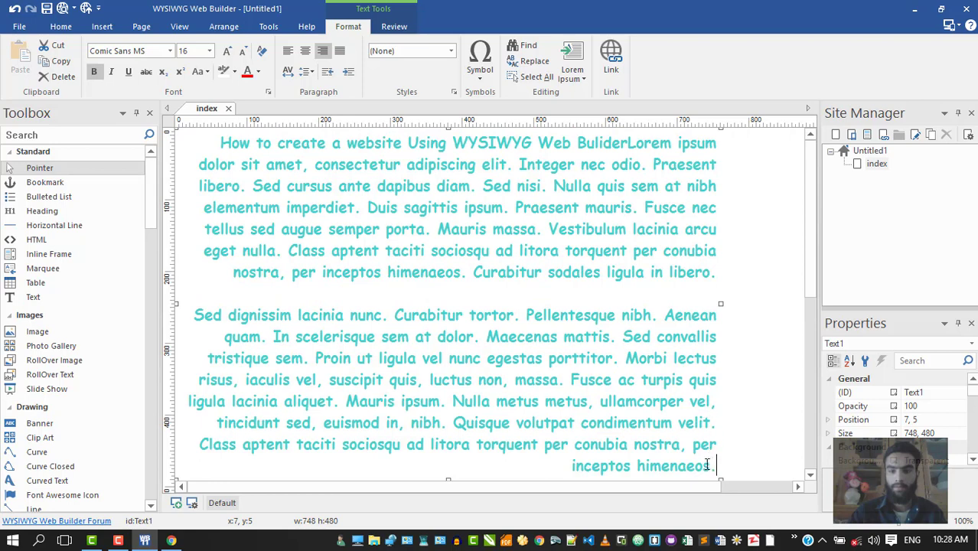
Step: Set the font size of the inserted Lorem Ipsum text to 6 and leave text editing
left_click_drag(708, 464, 645, 137)
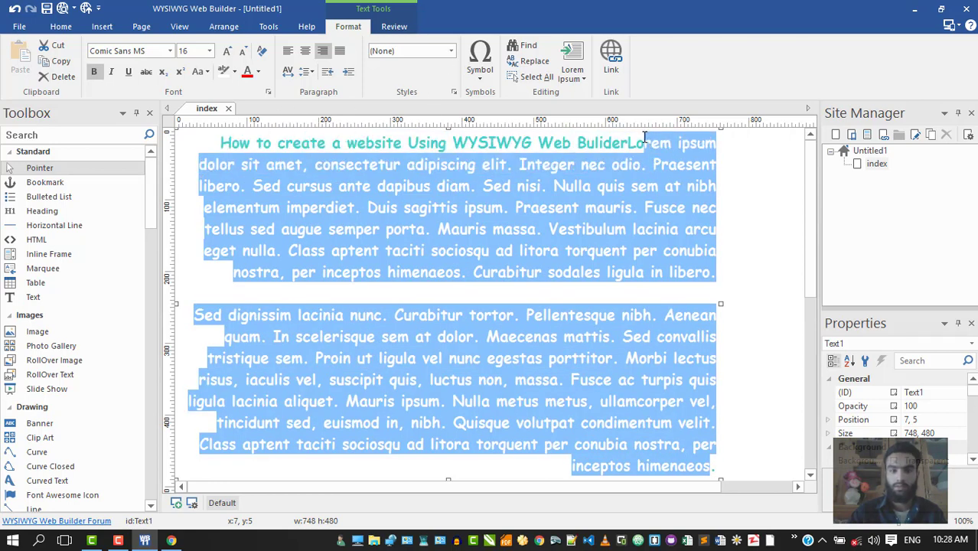
left_click(208, 50)
scroll(187, 107, "up", 4)
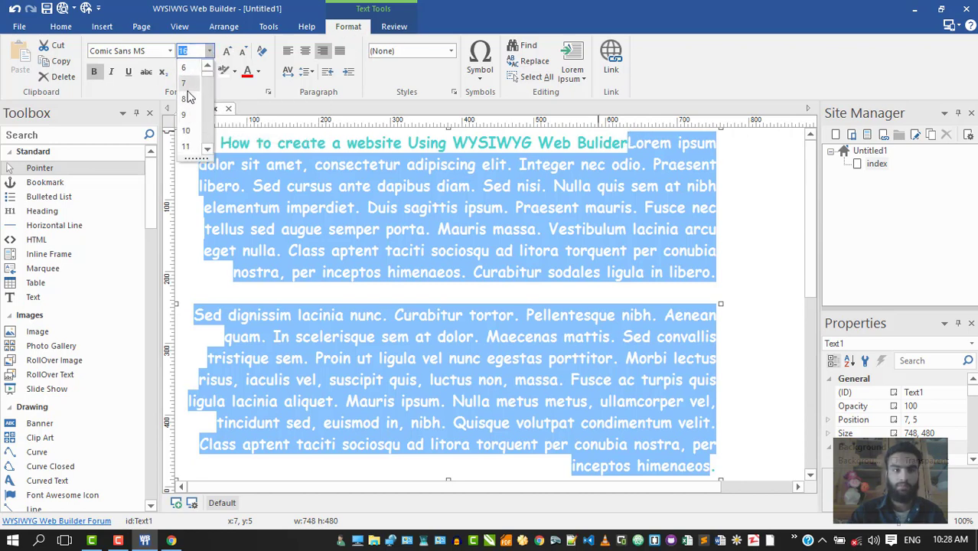
left_click(184, 68)
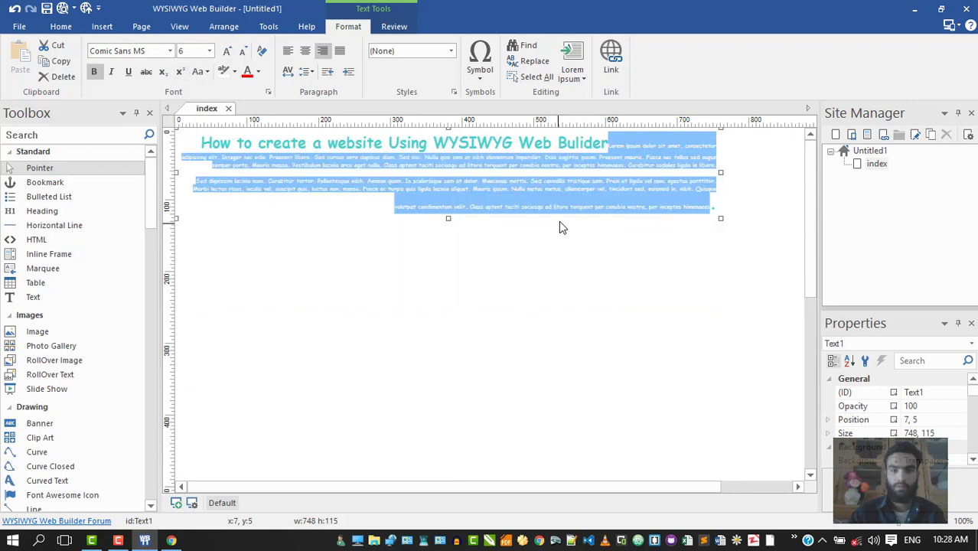
key("Escape")
Step: Shift the text object slightly on the page and delete it
mouse_move(591, 180)
left_mouse_down()
mouse_move(585, 222)
mouse_move(599, 181)
mouse_move(588, 191)
left_mouse_up()
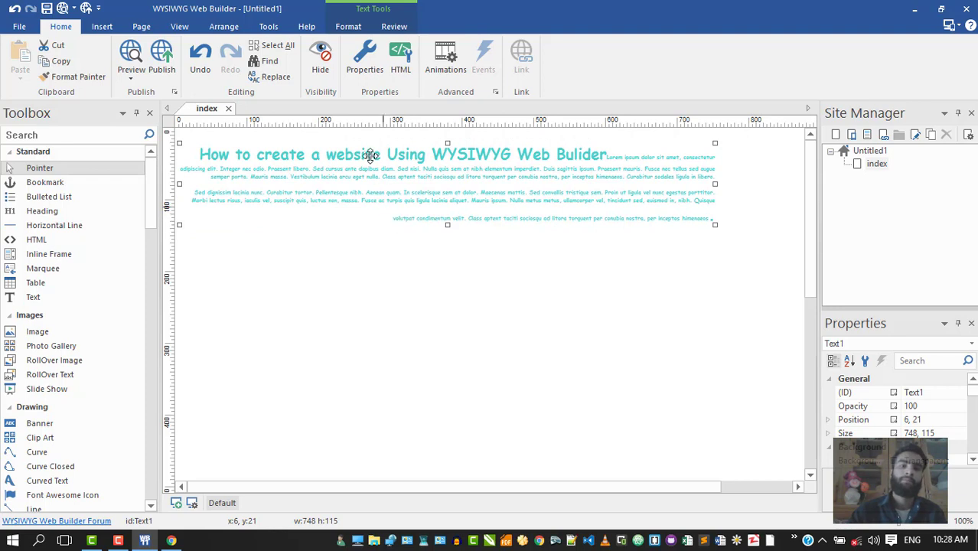
left_click(102, 27)
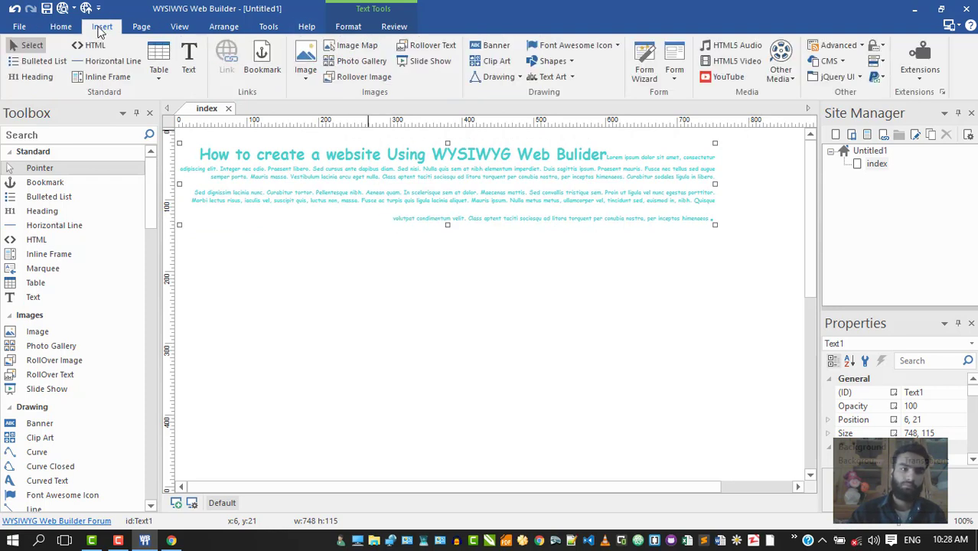
left_click_drag(354, 181, 369, 185)
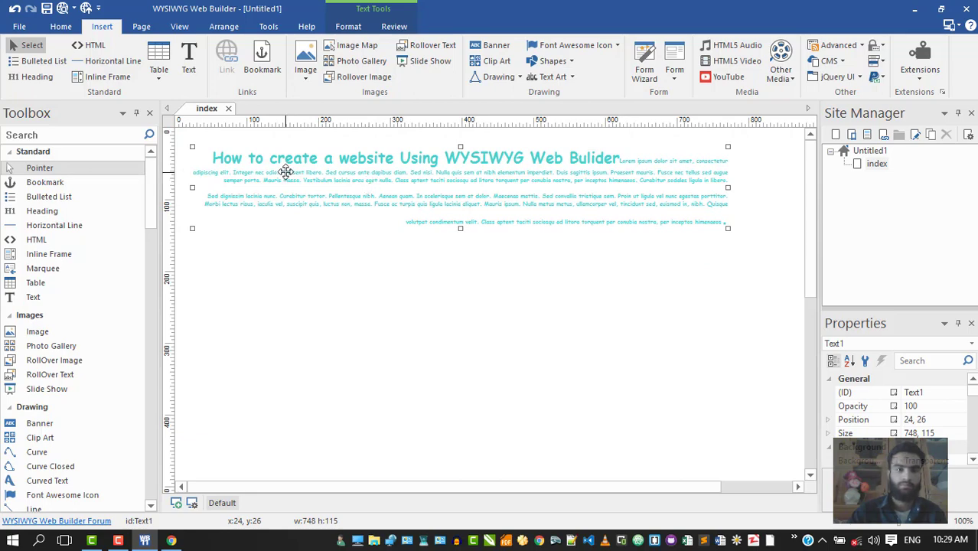
key("Delete")
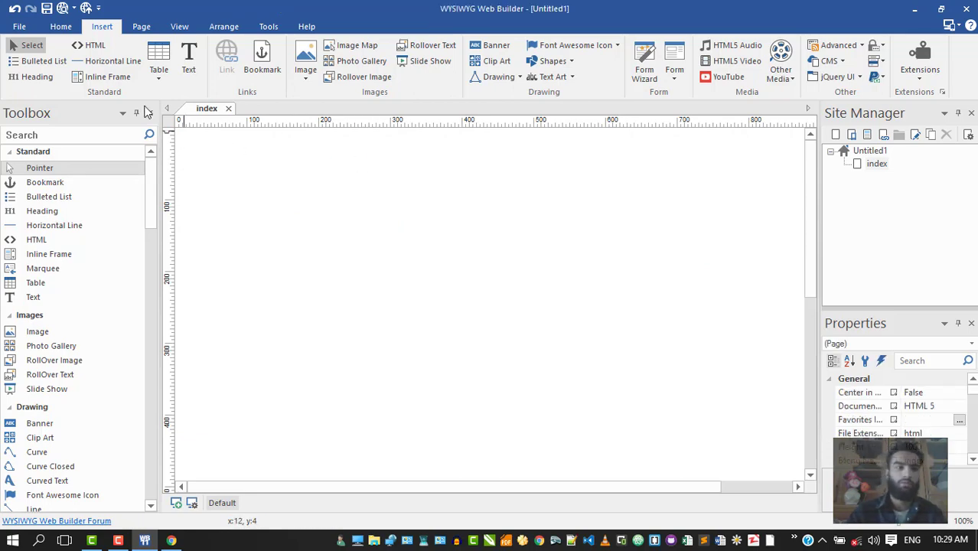
Step: Insert a bulleted list about 687 px wide near the page's upper edge, with 4 items and the Upper Roman bullet style
left_click(38, 60)
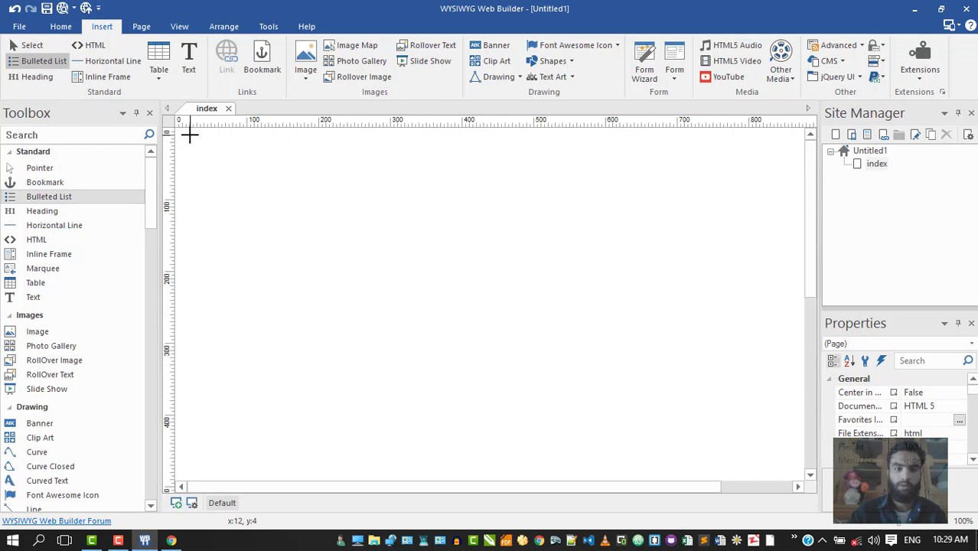
left_click_drag(189, 134, 680, 173)
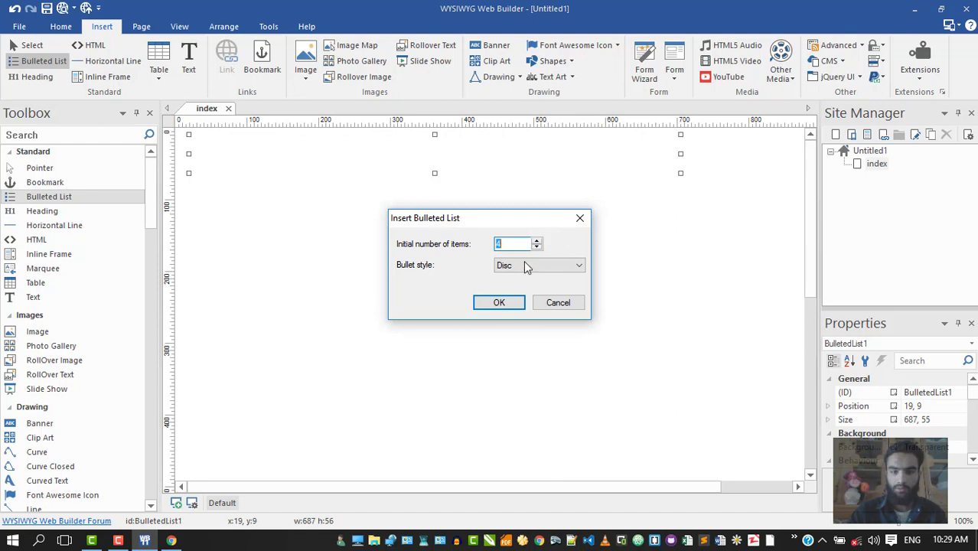
left_click(526, 265)
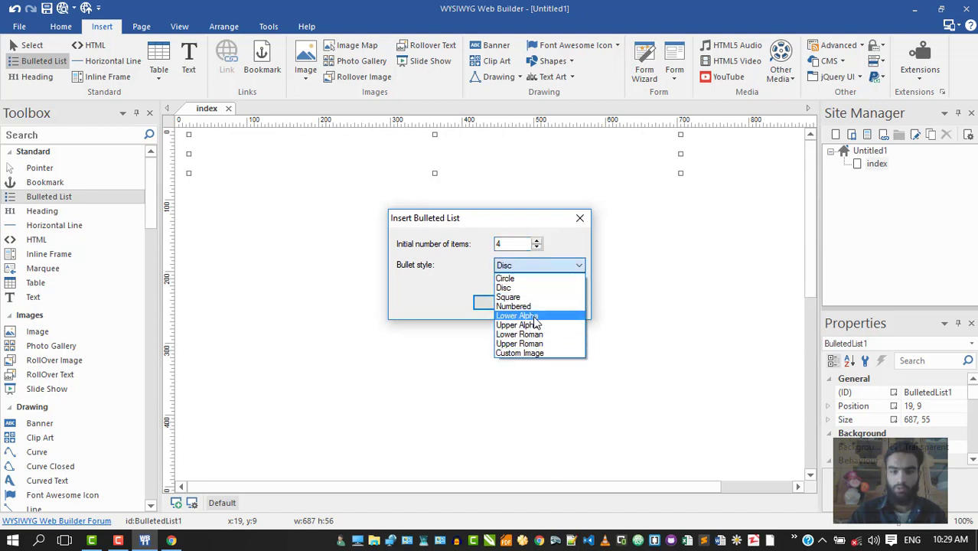
left_click(521, 344)
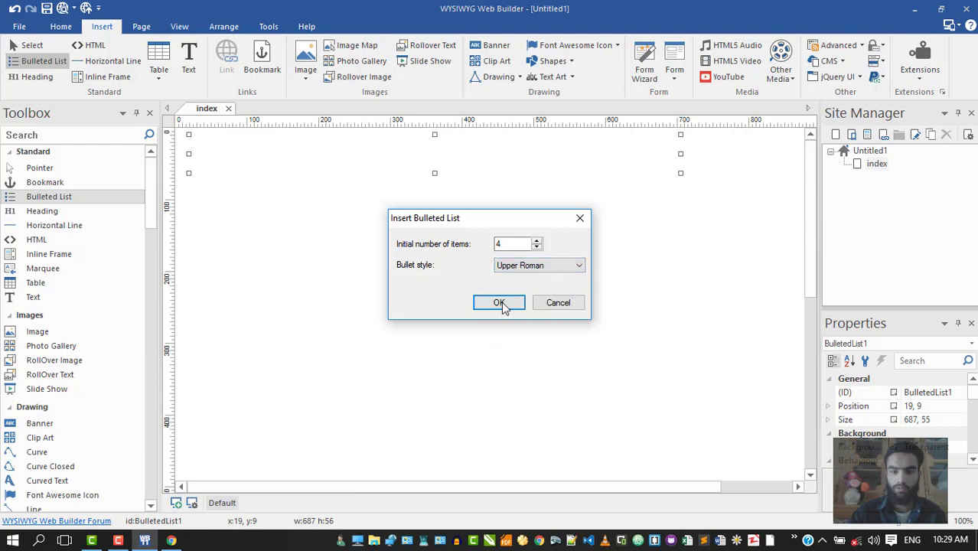
left_click(500, 302)
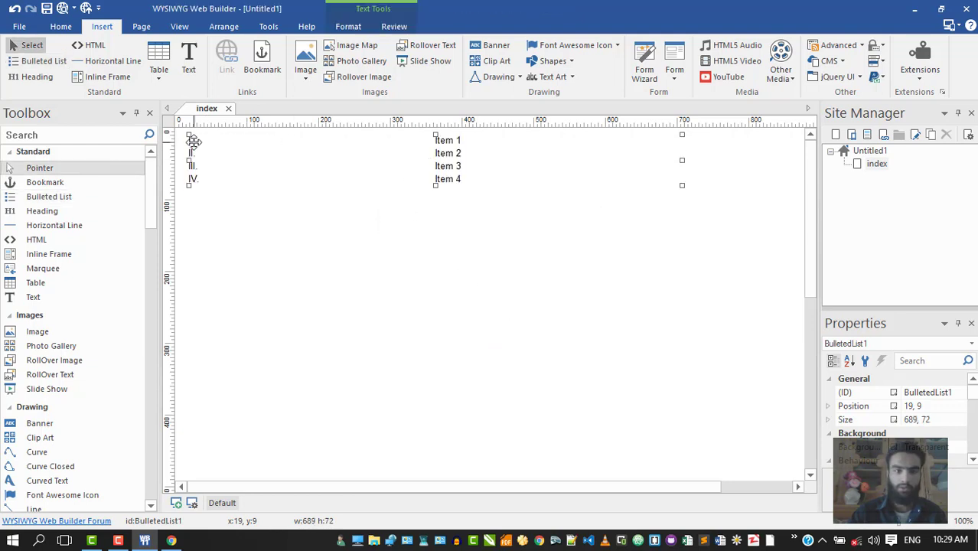
Step: Resize the bulleted list to about 369 by 200 px
left_click_drag(681, 185, 450, 229)
left_click(348, 179)
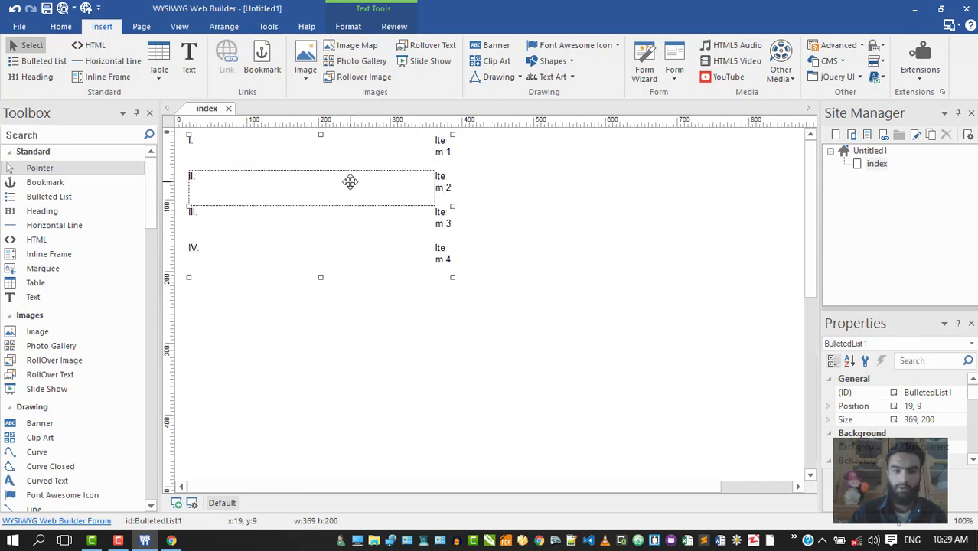
left_click(436, 145)
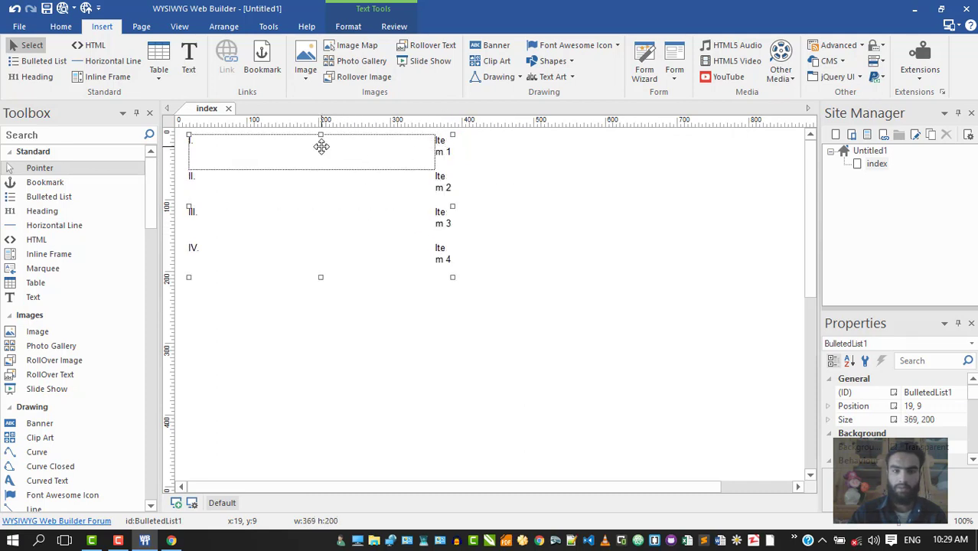
Step: Replace the four list items with Home, Contact, About and Join us, and leave text editing
double_click(448, 151)
left_click_drag(438, 151, 421, 134)
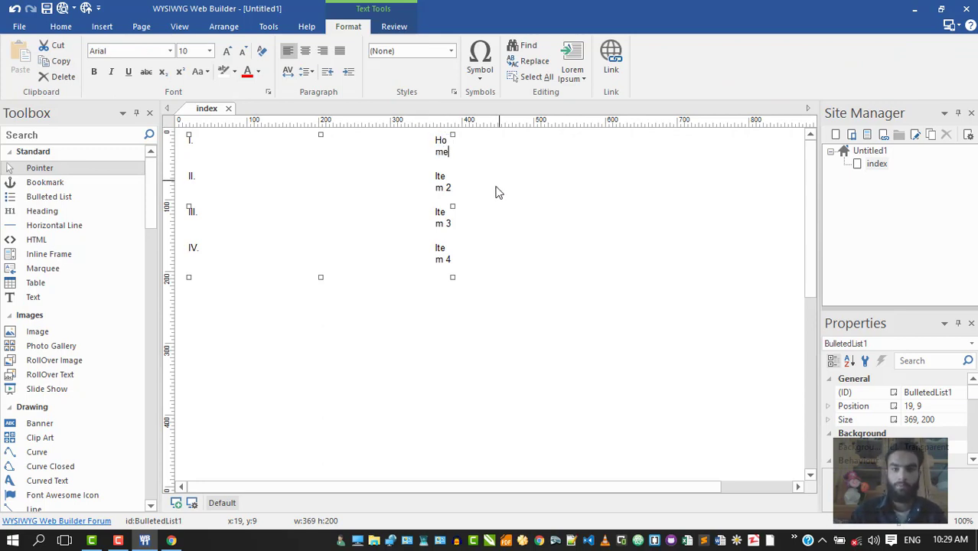
left_click(438, 185)
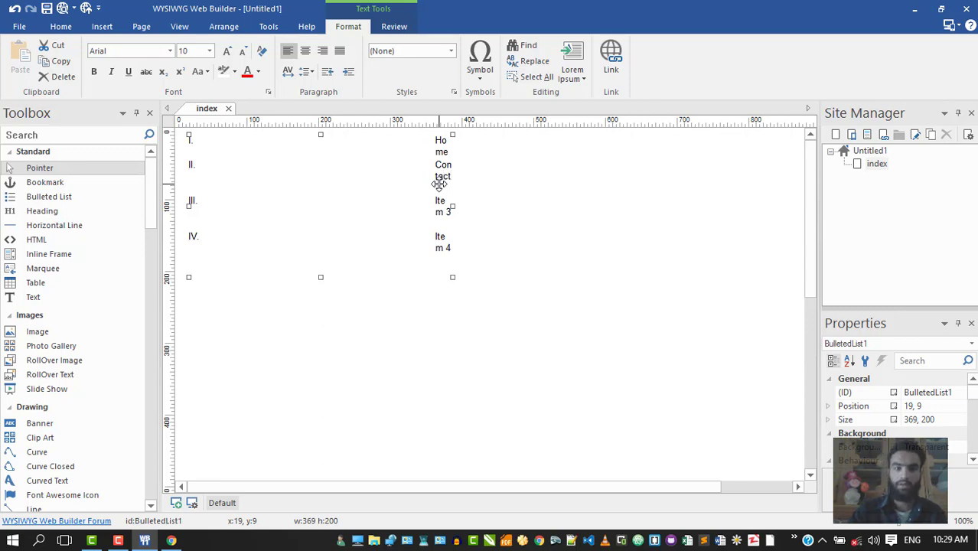
left_click(442, 211)
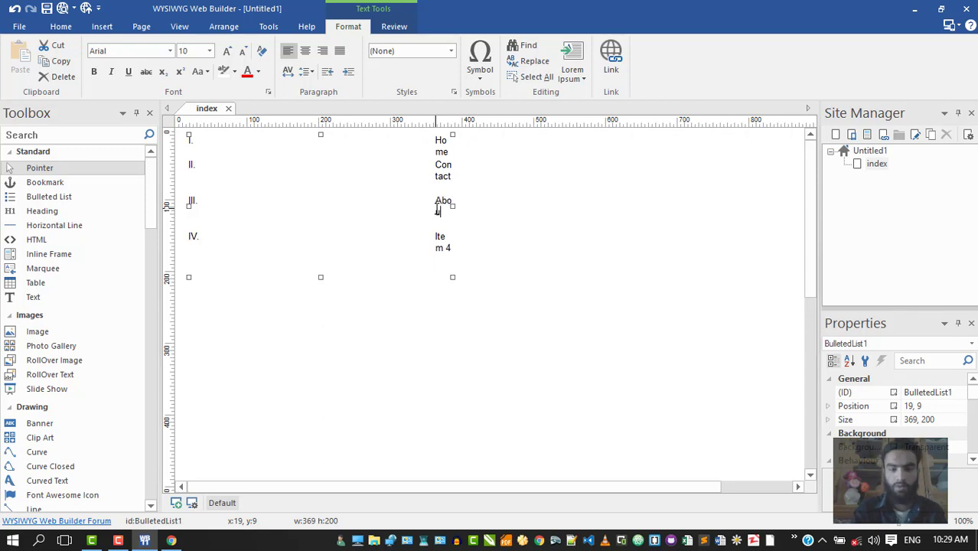
left_click(441, 244)
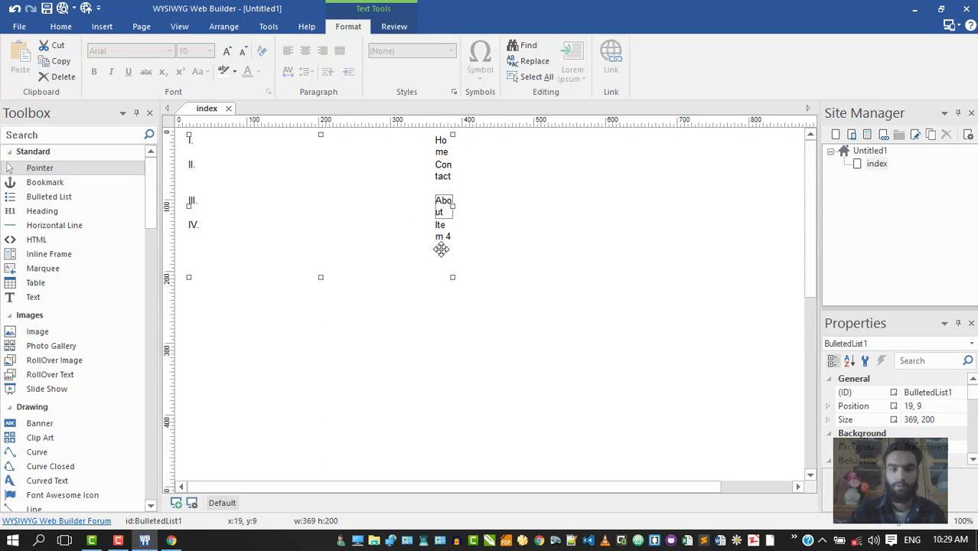
left_click_drag(442, 236, 422, 219)
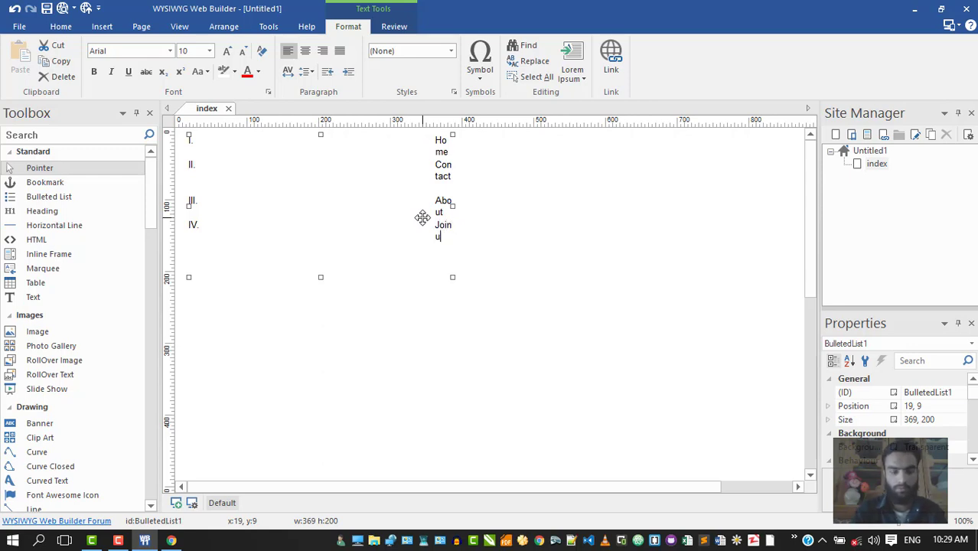
left_click(510, 379)
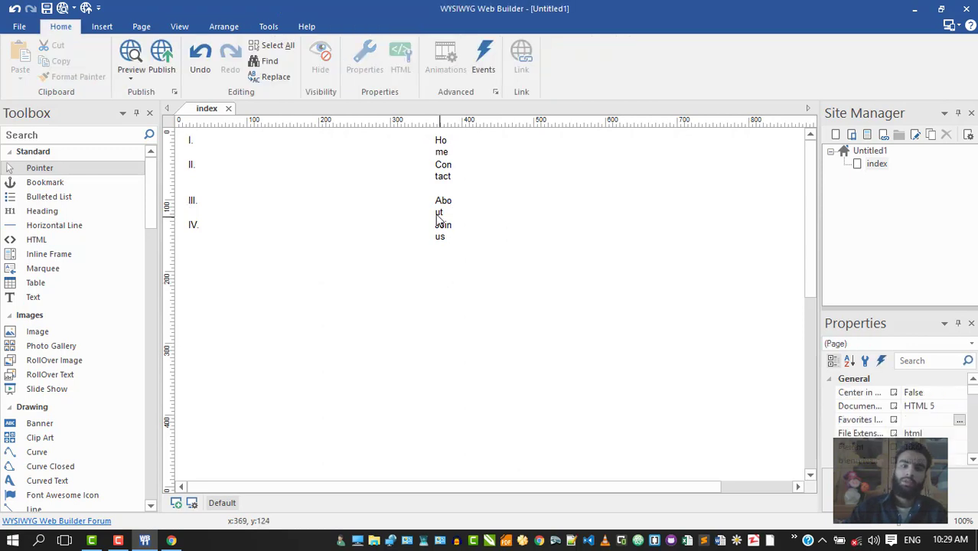
Step: Select the bulleted list and nudge it to position 18, 8
left_click(446, 210)
left_click(375, 158)
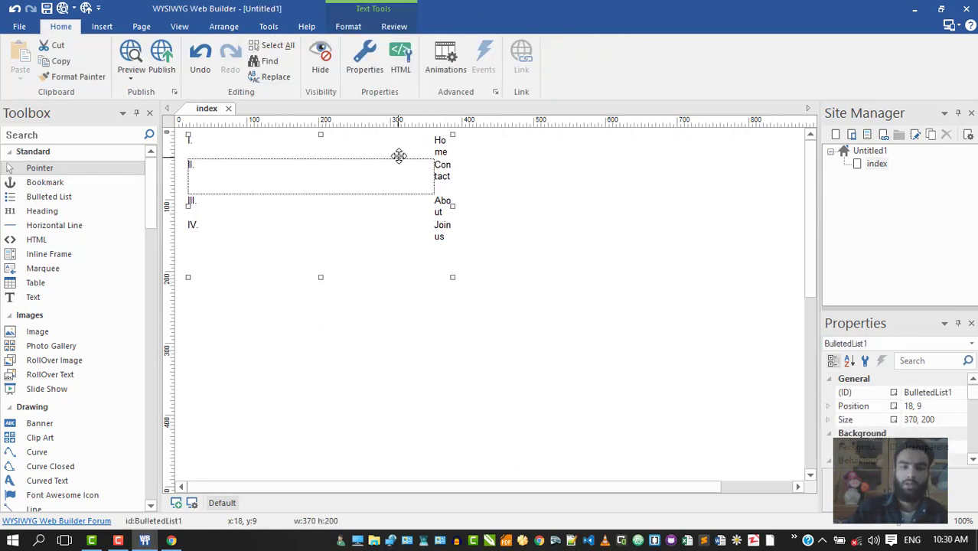
right_click(431, 199)
left_click(367, 176)
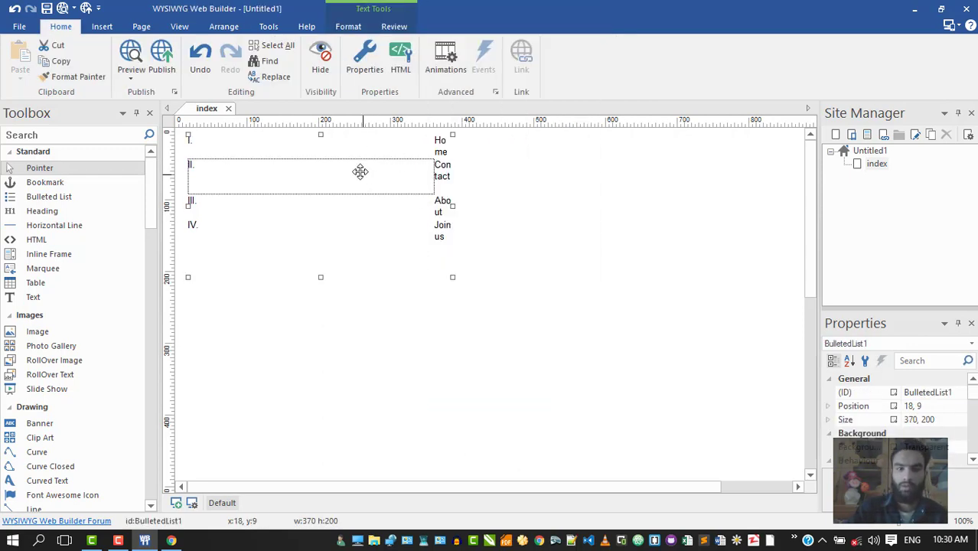
left_click(354, 153)
key("Up")
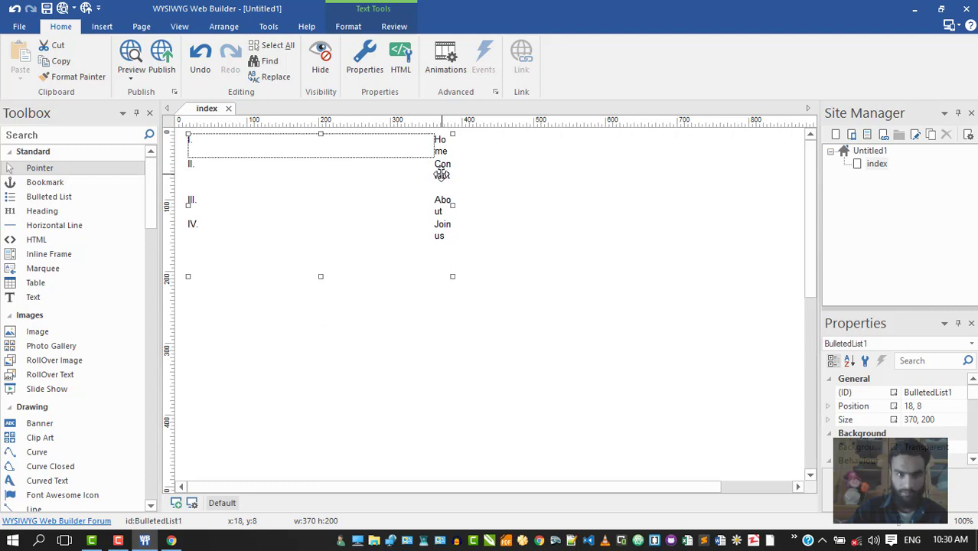
Step: Reposition the bulleted list to about 26, 18 and widen it to about 520 by 72 px so each item fits on one line
left_click_drag(453, 273, 467, 212)
left_click(446, 208)
left_click(443, 275)
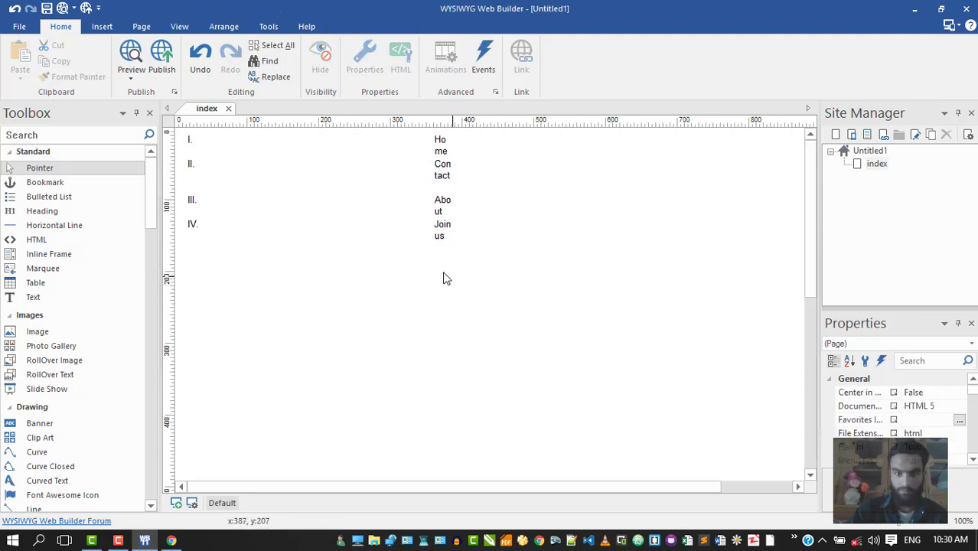
left_click_drag(443, 274, 425, 171)
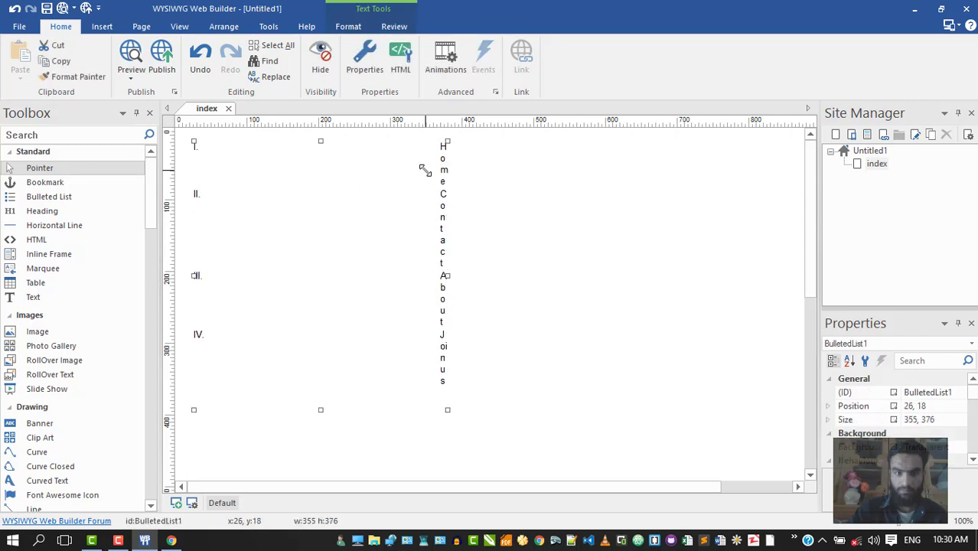
left_click_drag(441, 275, 570, 170)
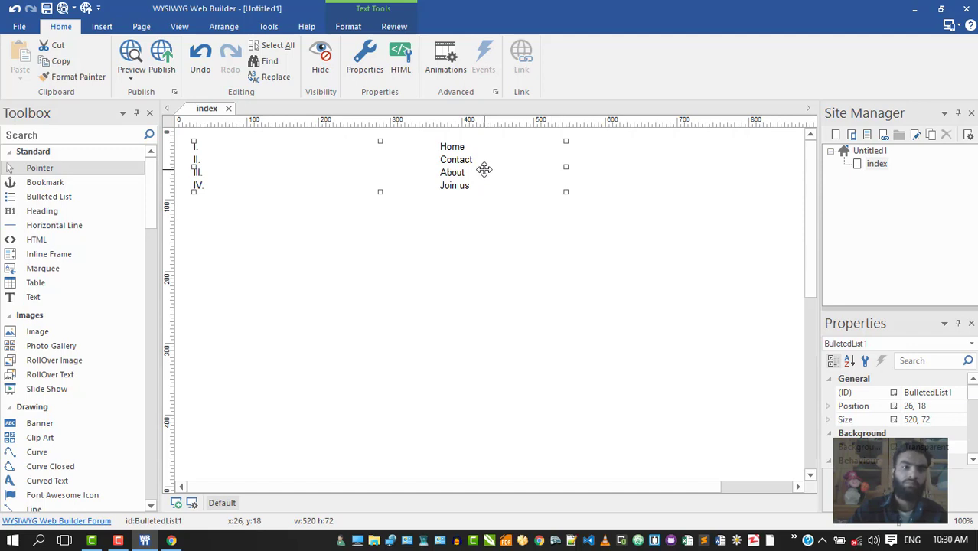
Step: Draw a heading object about 340 by 73 px below the bulleted list and delete it
left_click(90, 198)
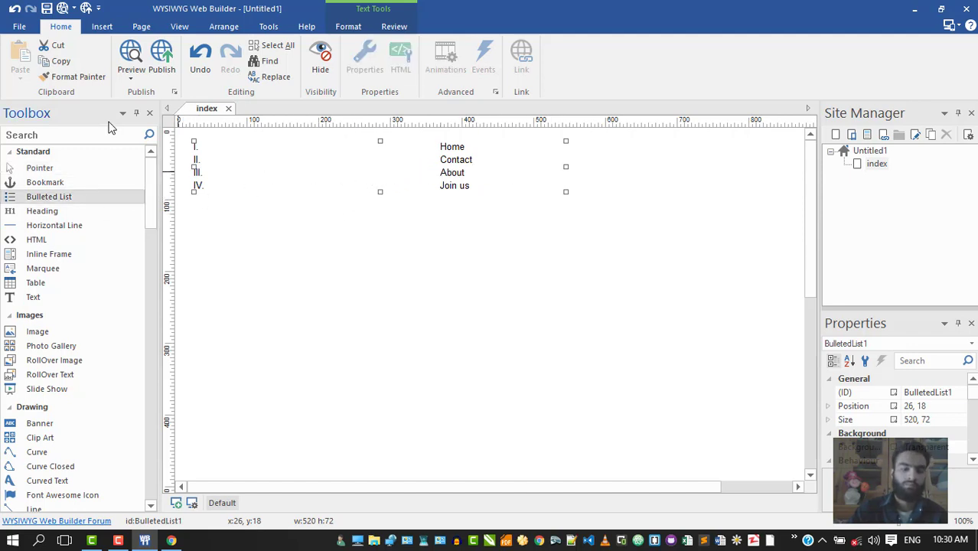
key("Escape")
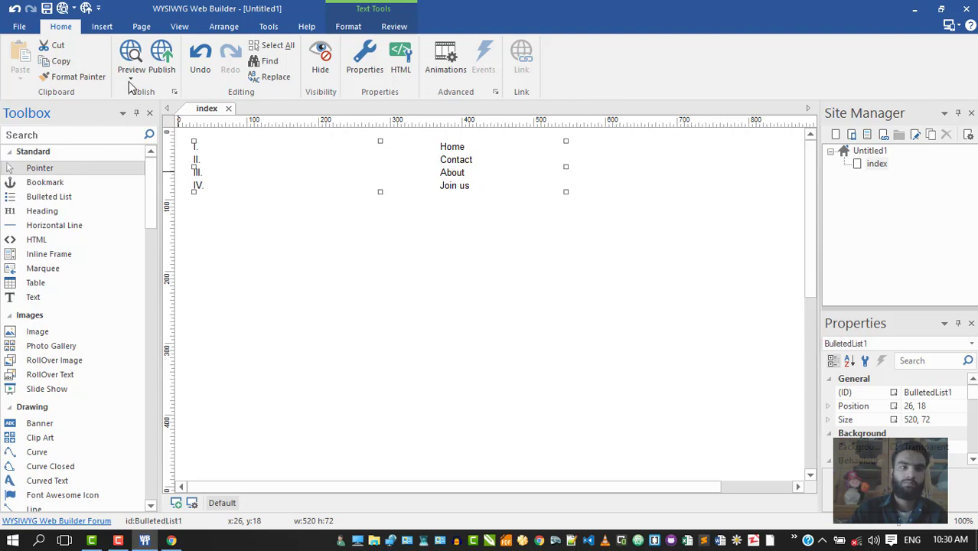
left_click(101, 26)
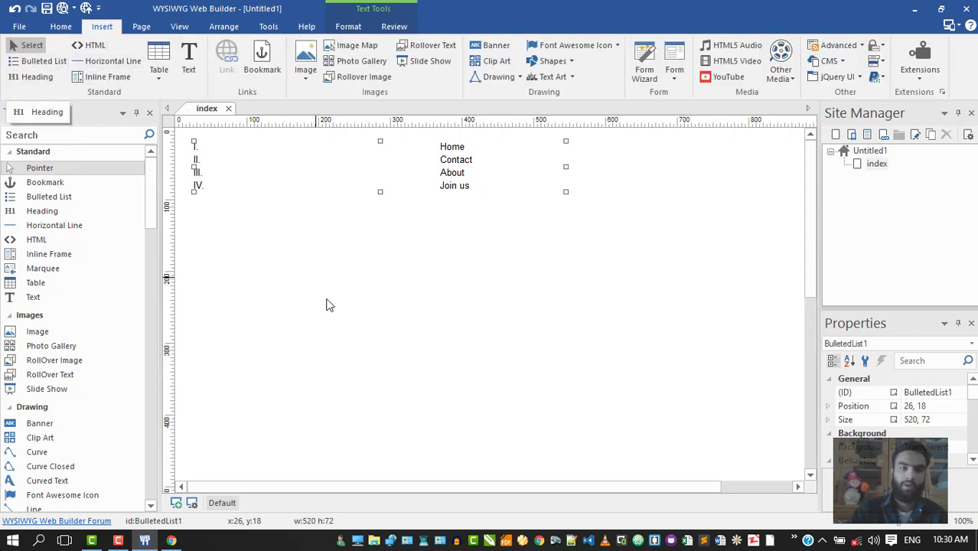
left_click(49, 78)
left_click_drag(247, 282, 490, 334)
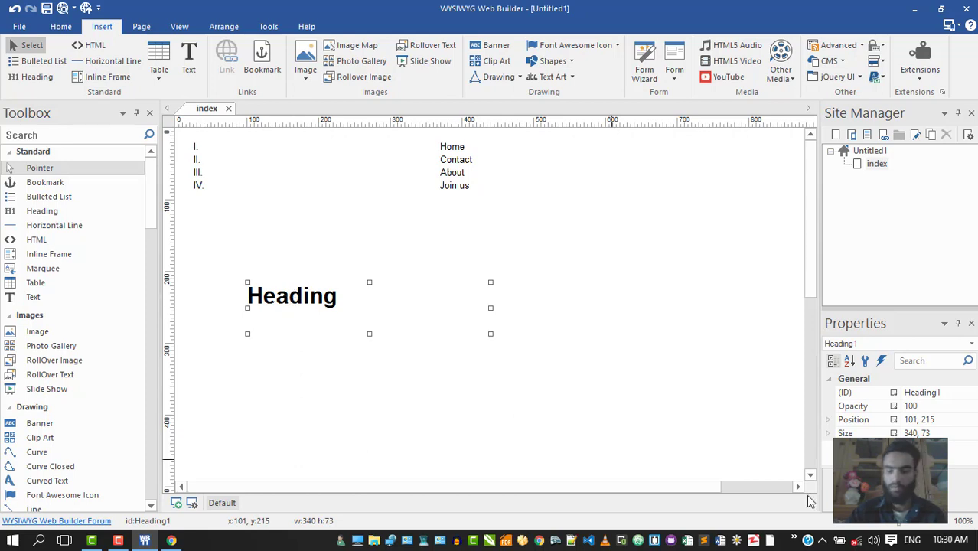
key("Delete")
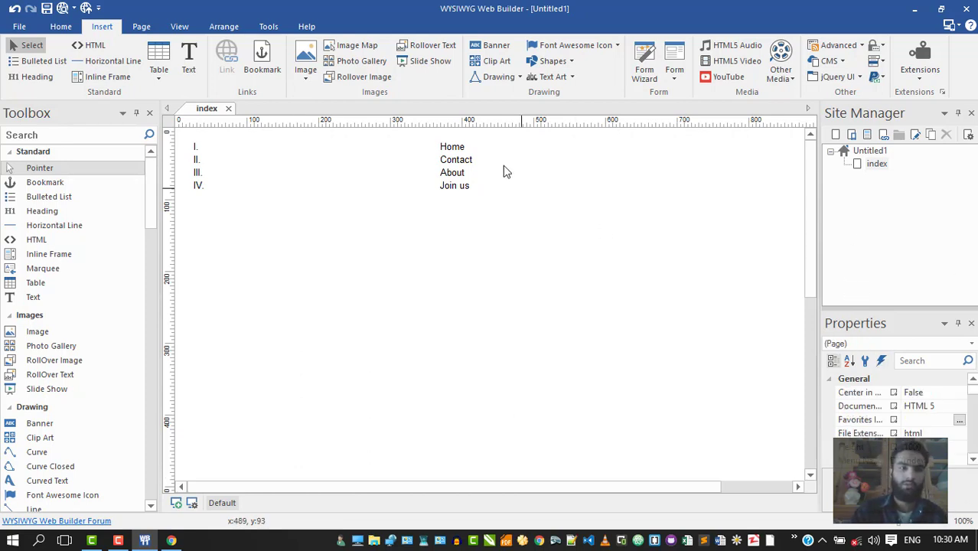
Step: Place an HTML object about 285 by 95 px below the bulleted list and set its code to <p> sdfksdfkdskhbdbfhdh</p>
left_click(93, 46)
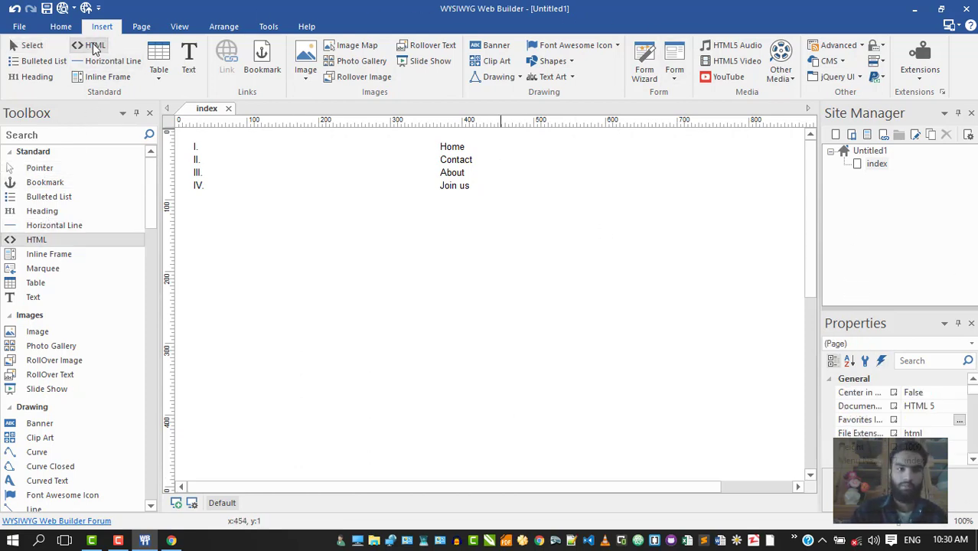
left_click(247, 254)
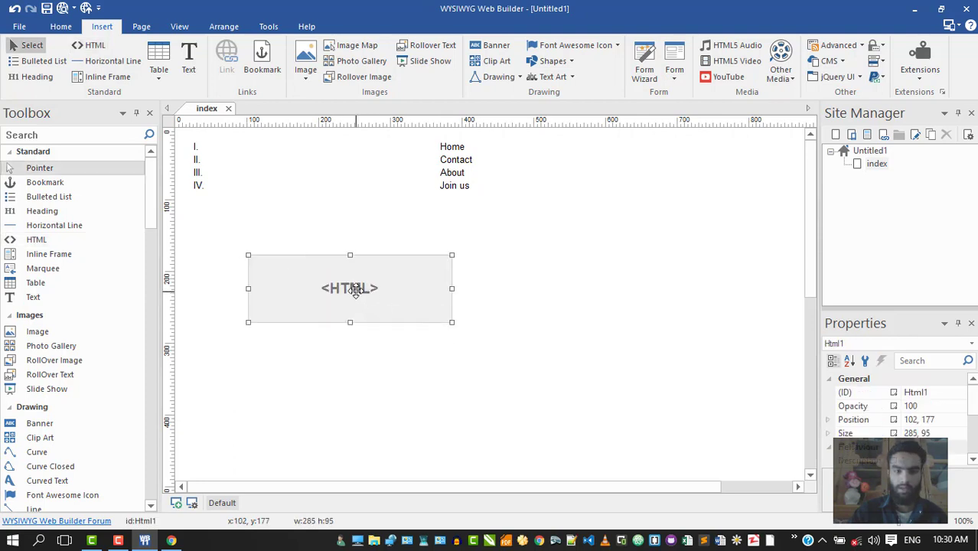
double_click(355, 288)
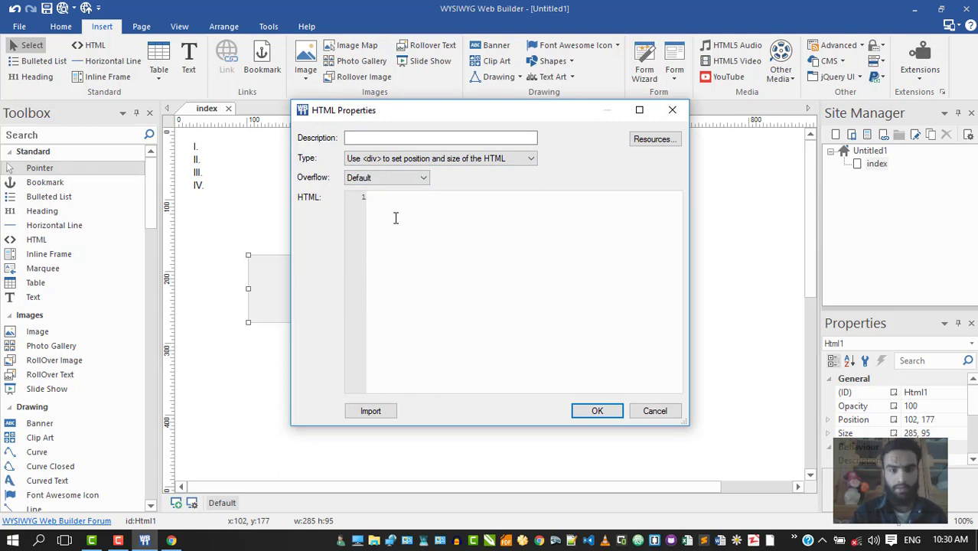
type("<p> sdfksdfkdskhbdbfhdh</p>")
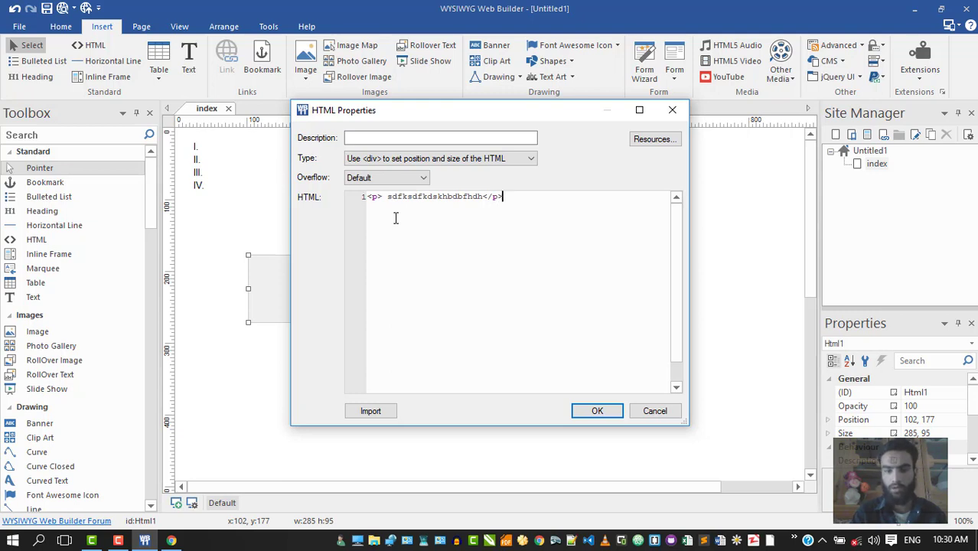
left_click(589, 410)
left_click(503, 288)
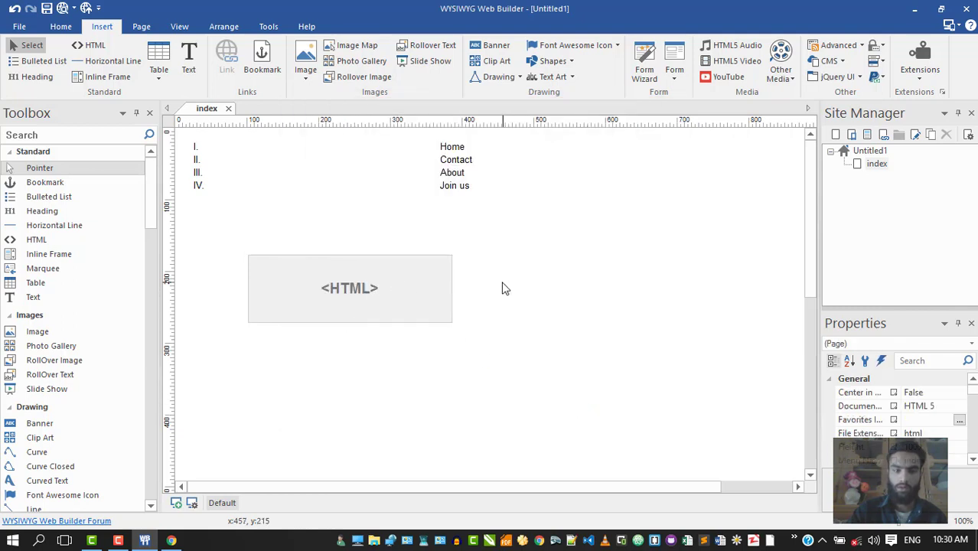
Step: Move the HTML object to about 125, 112, preview the page in the browser, and return to WYSIWYG Web Builder
left_click(385, 287)
left_click_drag(360, 287, 376, 241)
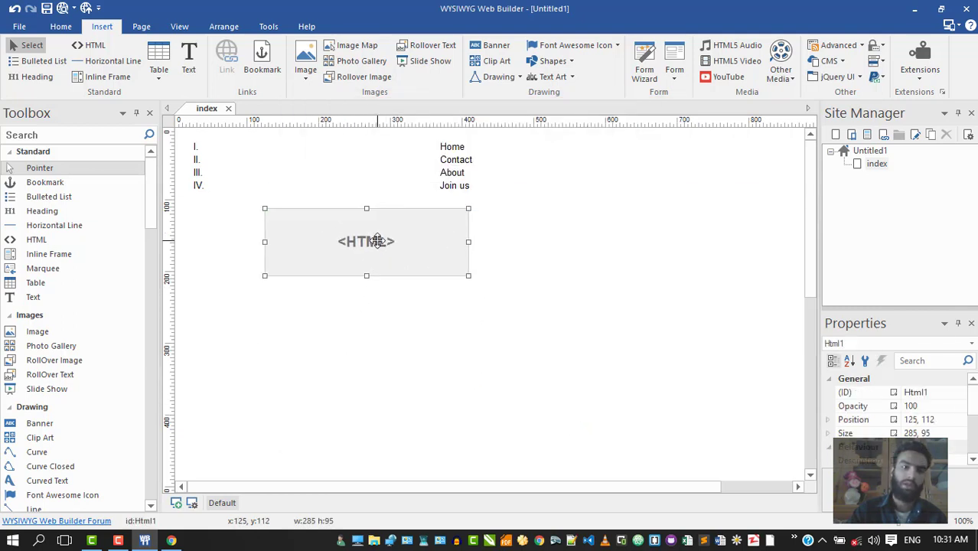
left_click(64, 9)
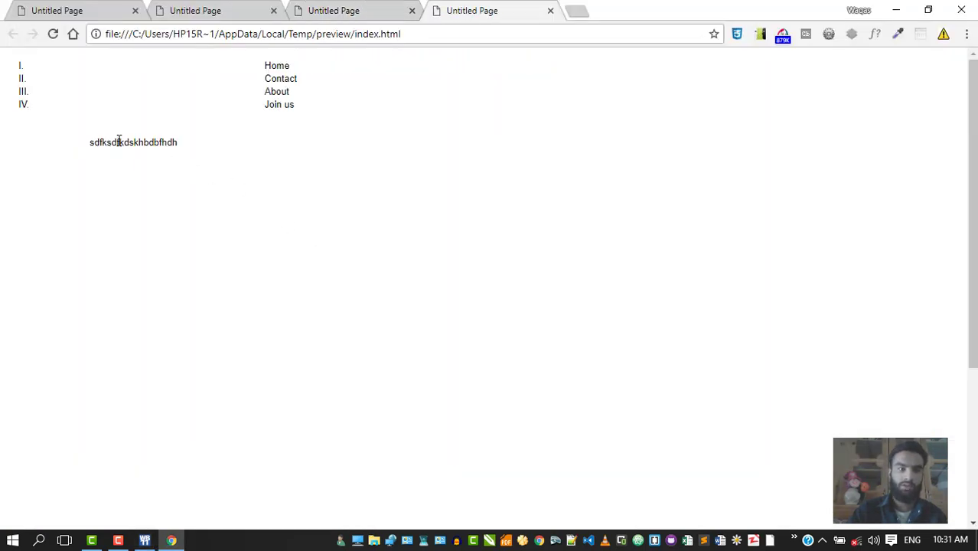
key("ctrl+a")
left_click(195, 142)
key("ctrl+a")
left_click(145, 540)
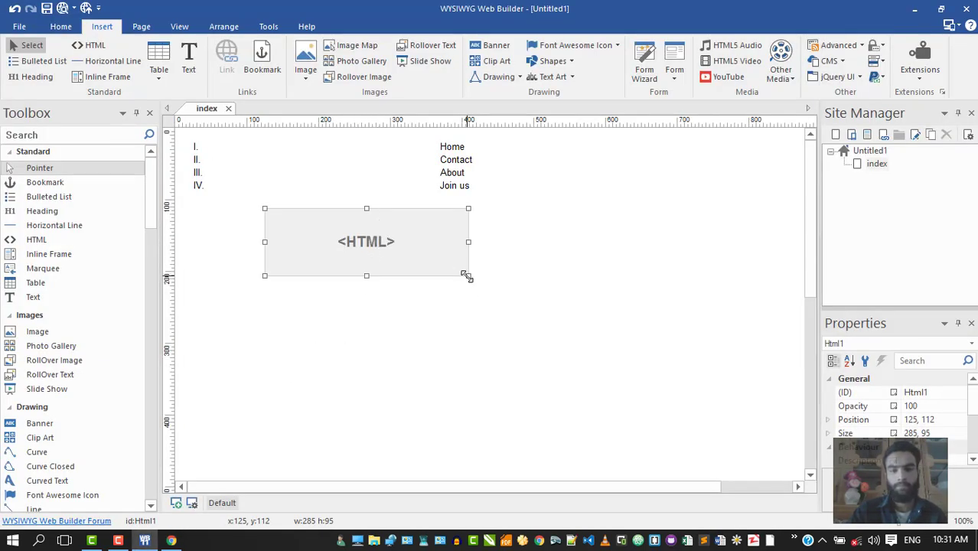
Step: Shrink the HTML object to about 211 by 21 px, preview the page in the browser again, and return to WYSIWYG Web Builder
left_click_drag(469, 277, 413, 221)
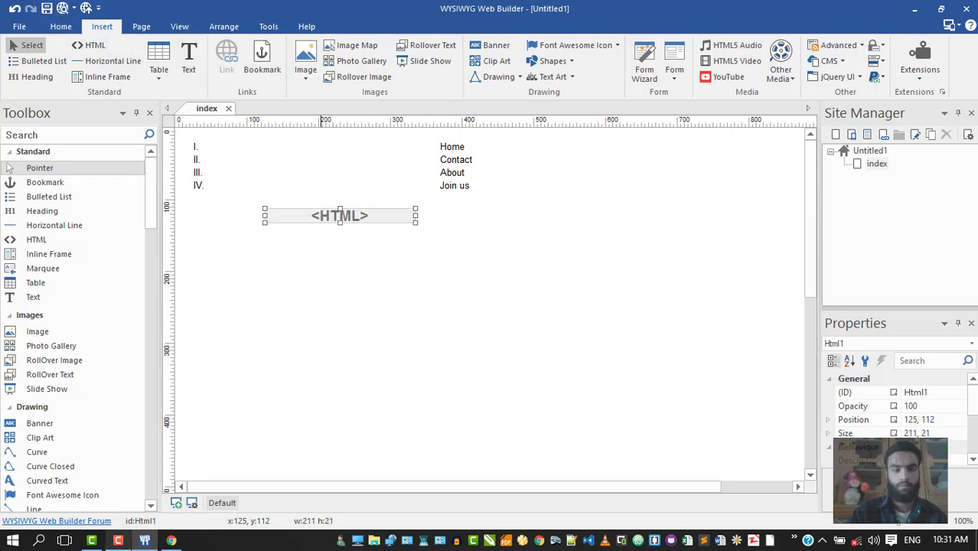
left_click(172, 541)
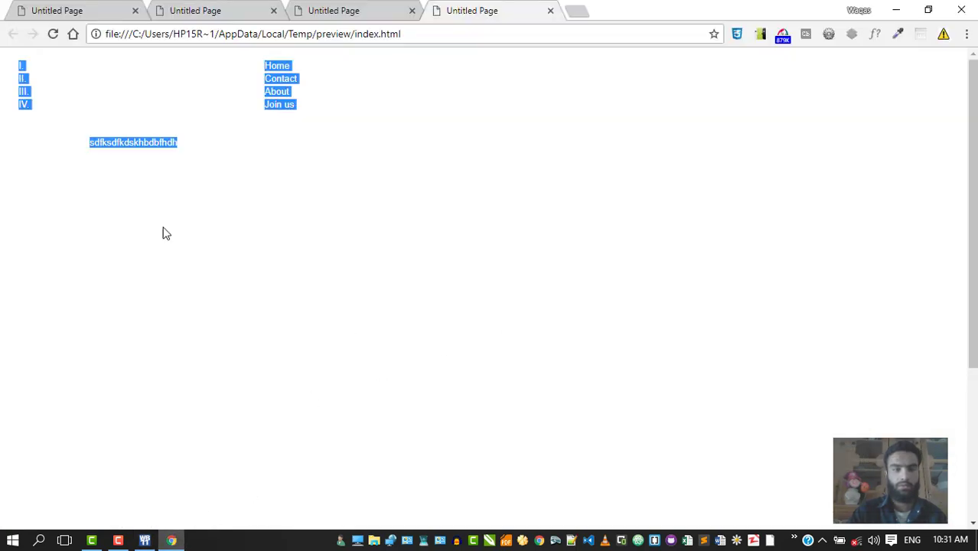
left_click(53, 34)
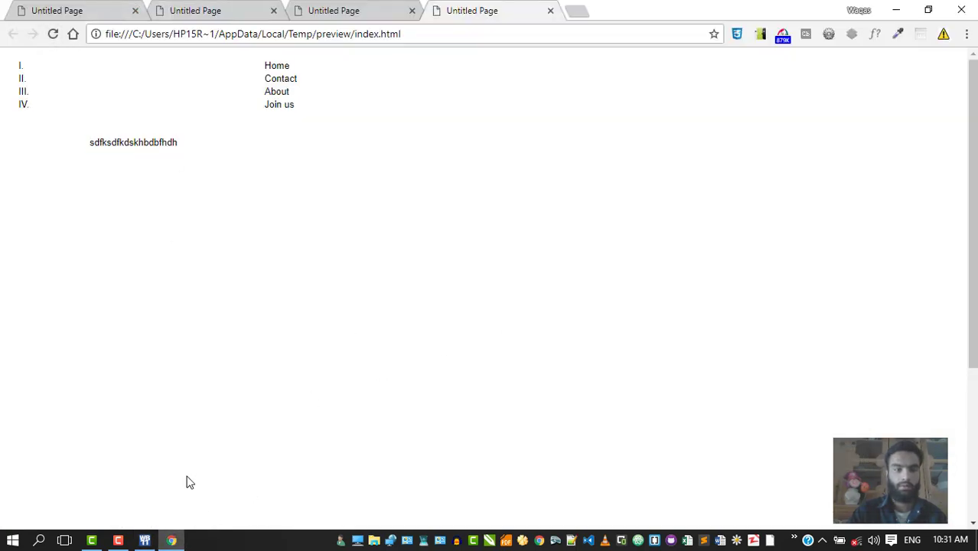
left_click(144, 540)
left_click(834, 457)
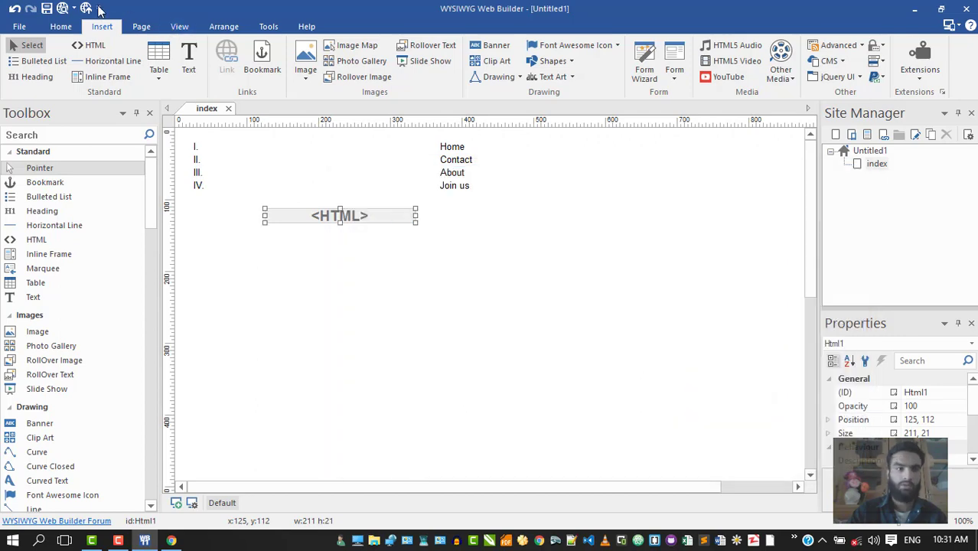
left_click(64, 8)
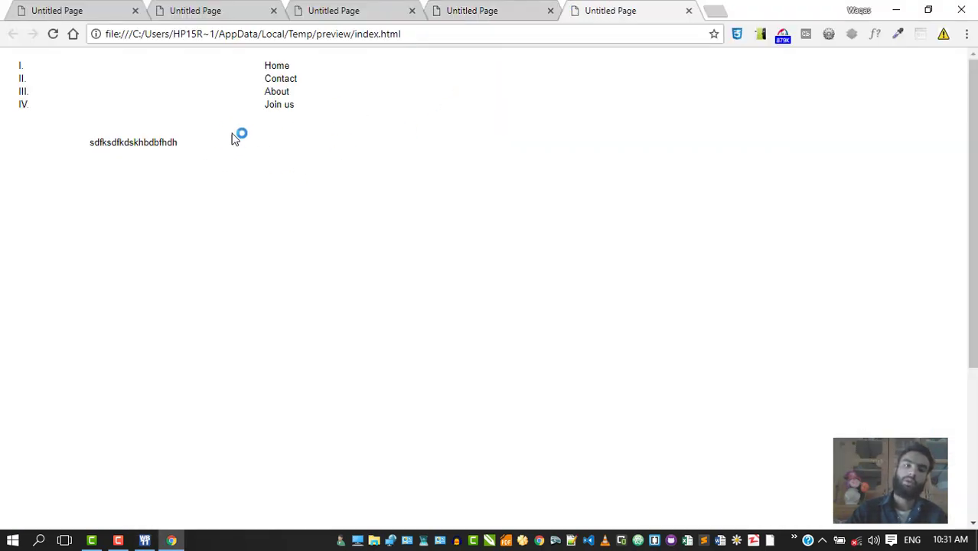
left_click_drag(167, 139, 167, 141)
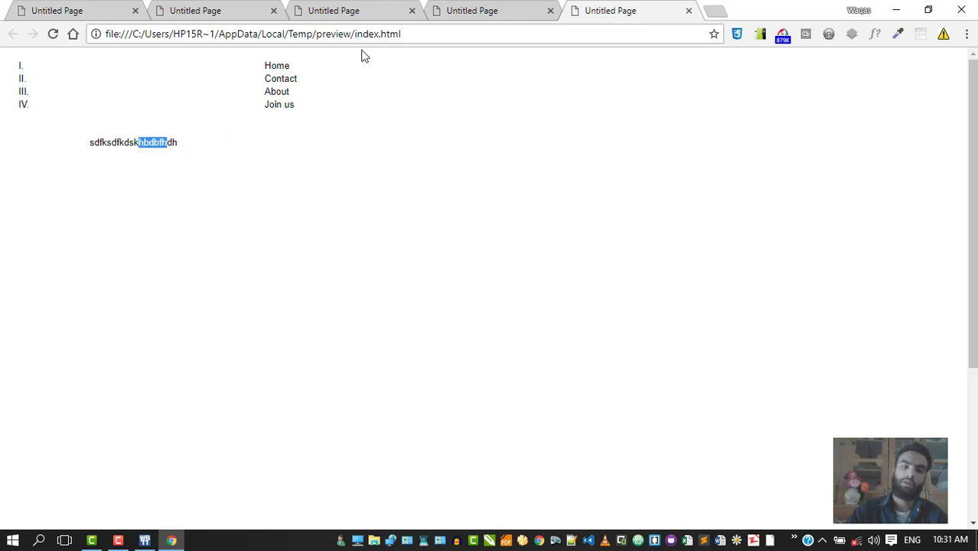
left_click(145, 539)
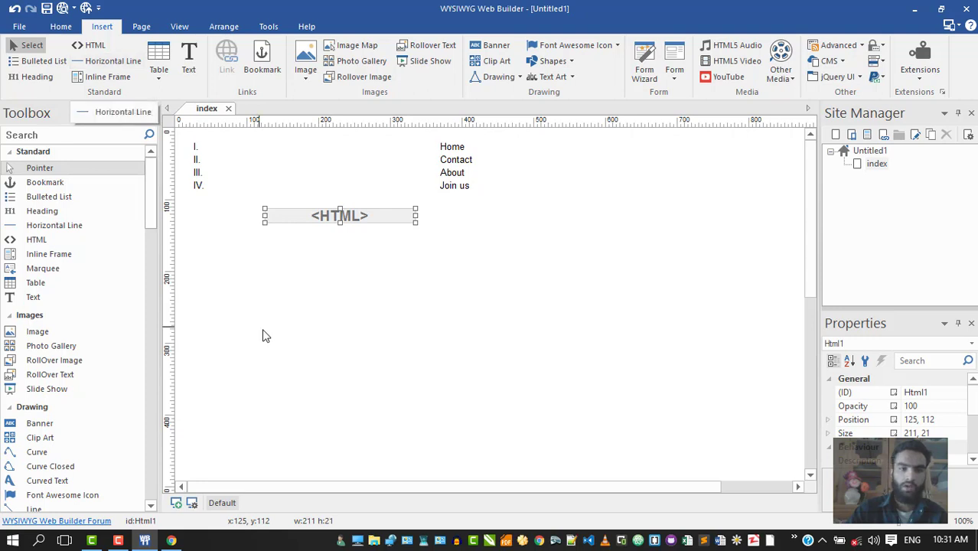
Step: Draw a horizontal line about 798 by 9 px at about 34, 200, below the HTML object
left_click(107, 61)
left_click(199, 274)
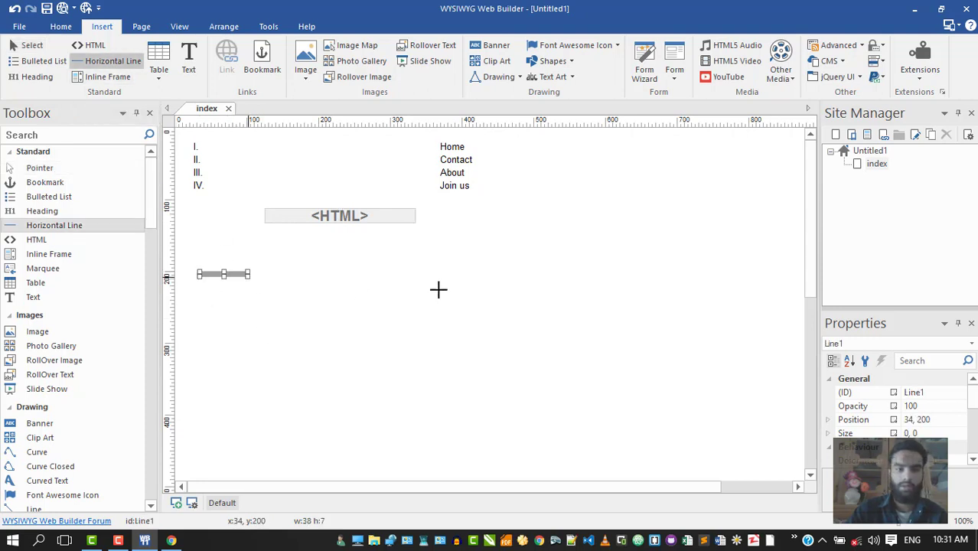
mouse_move(439, 289)
left_mouse_down()
mouse_move(792, 247)
mouse_move(764, 321)
mouse_move(751, 314)
mouse_move(771, 277)
left_mouse_up()
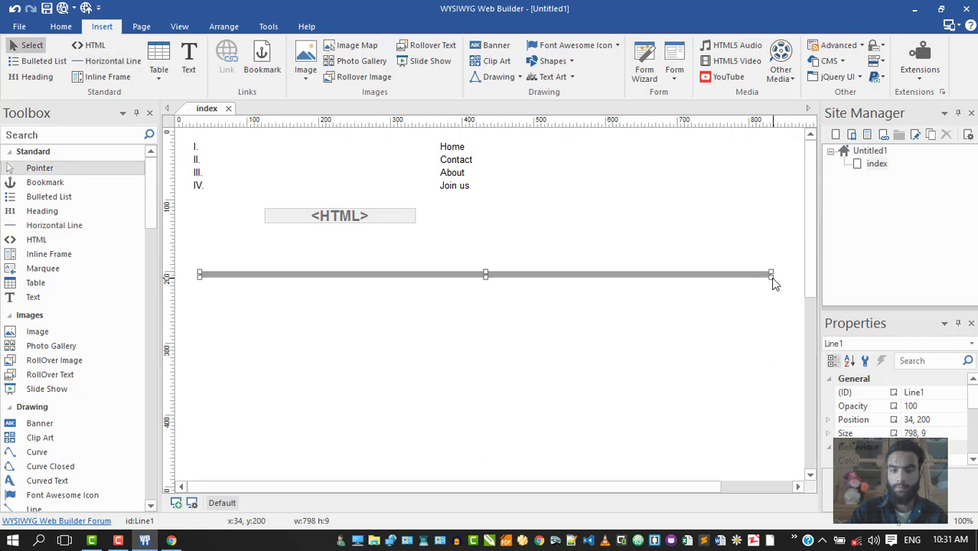
Step: Colour the horizontal line magenta and give it a dark grey box shadow with blur 1, offset x 3 and offset y 3
double_click(627, 274)
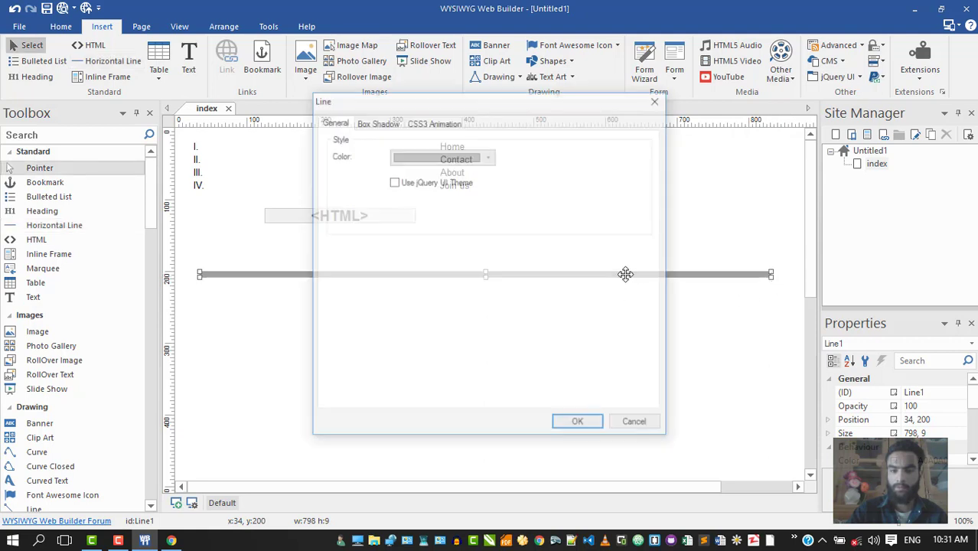
left_click(417, 159)
left_click(545, 213)
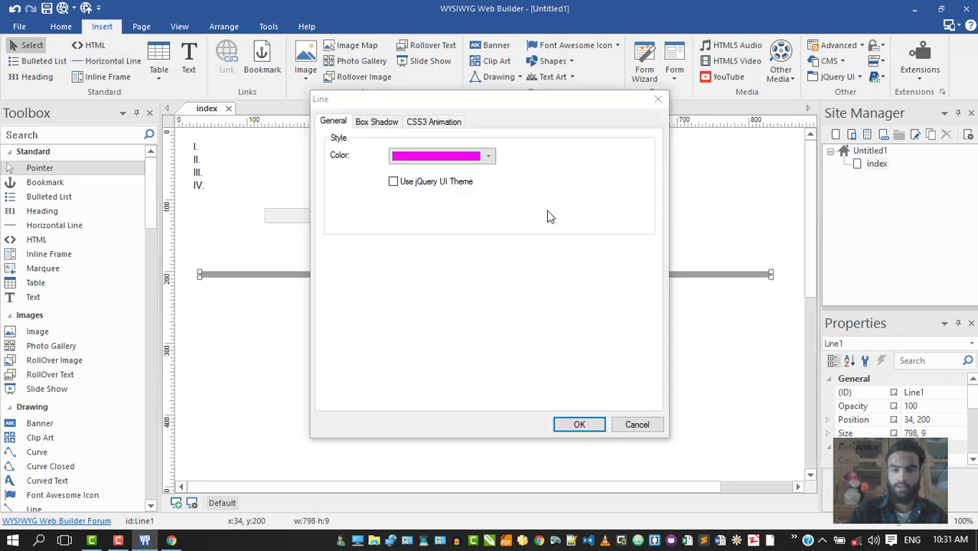
left_click(376, 124)
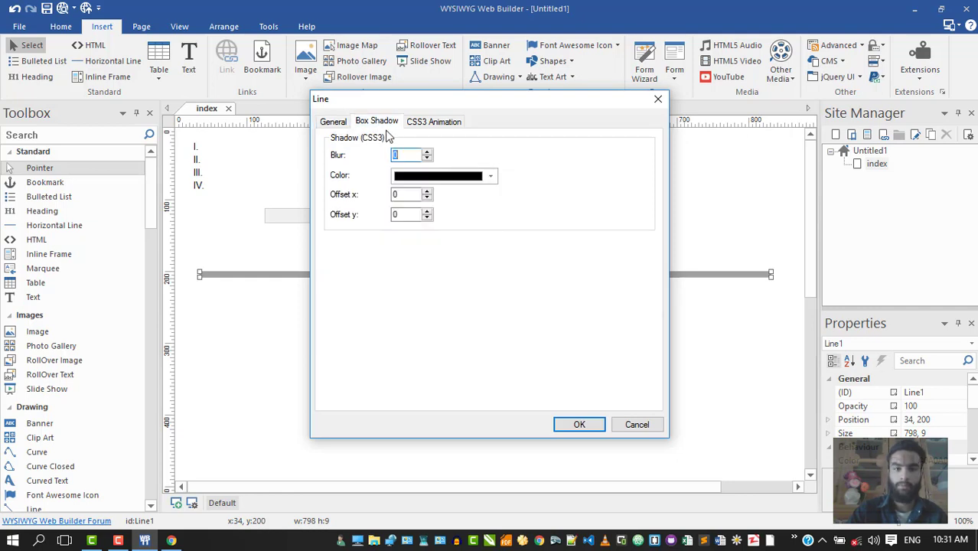
left_click(428, 179)
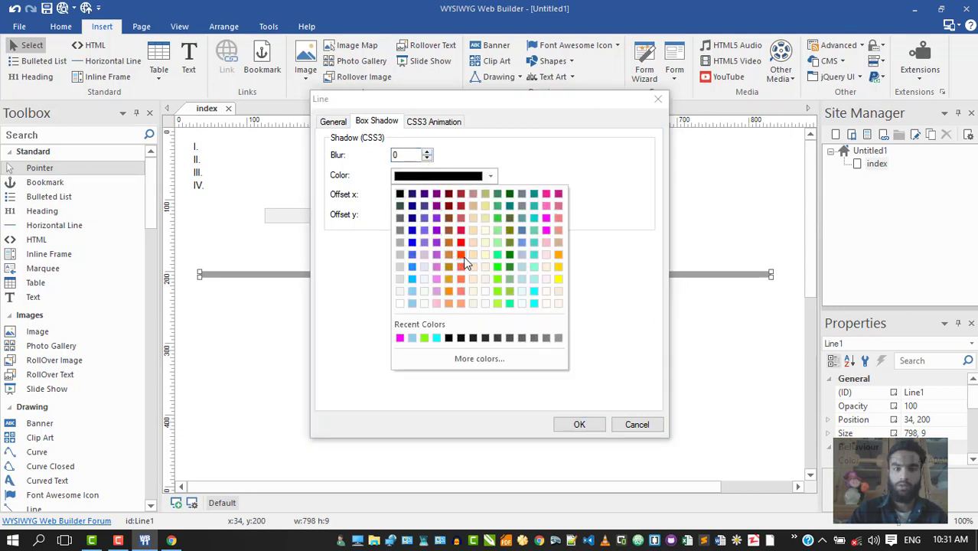
left_click(403, 218)
left_click(428, 191)
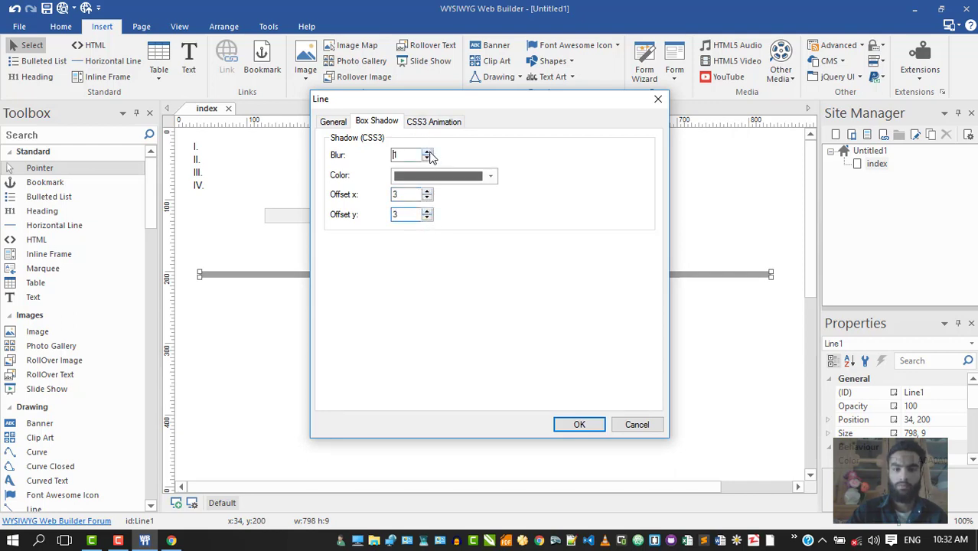
Step: Add a CSS3 animation to the horizontal line using animate-fade-in with an iteration count of 7
left_click(427, 124)
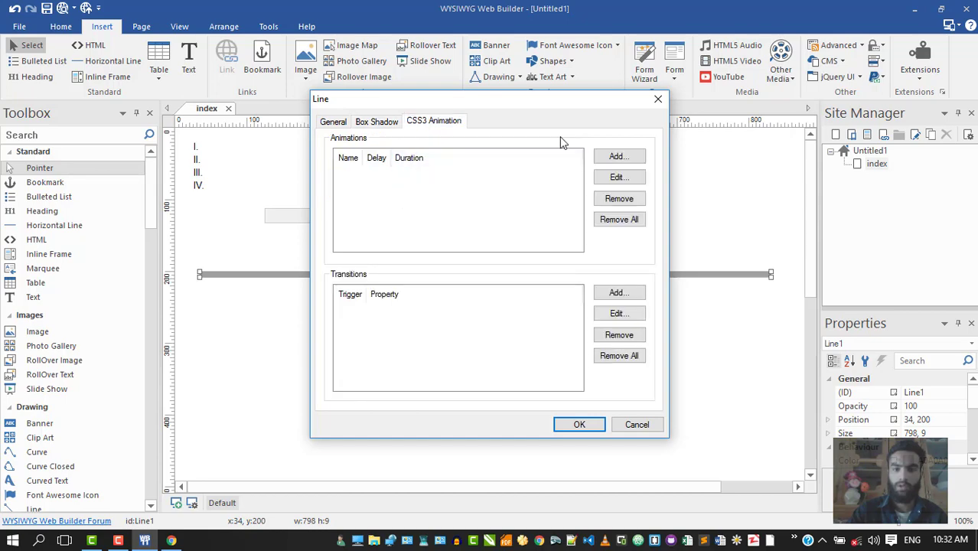
left_click(632, 157)
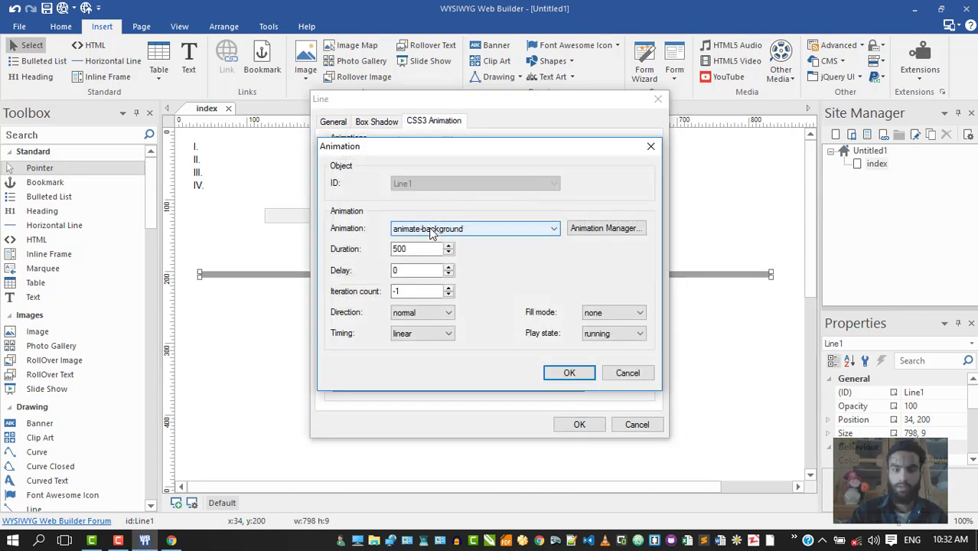
left_click(449, 287)
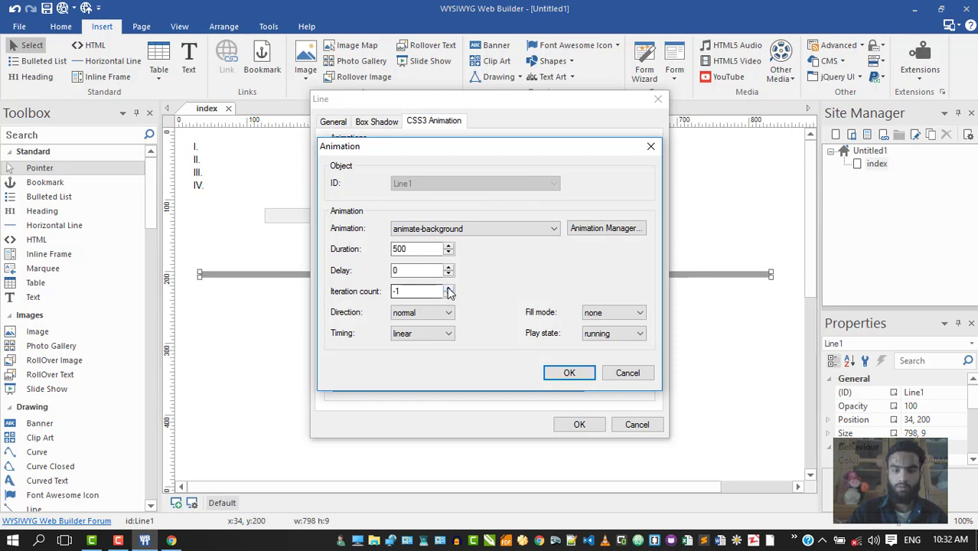
left_click(449, 287)
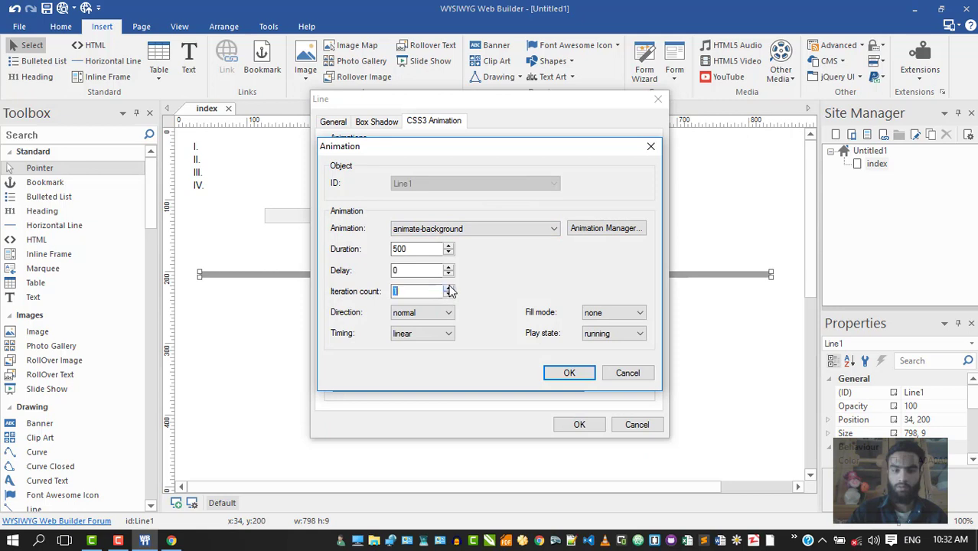
left_click(449, 232)
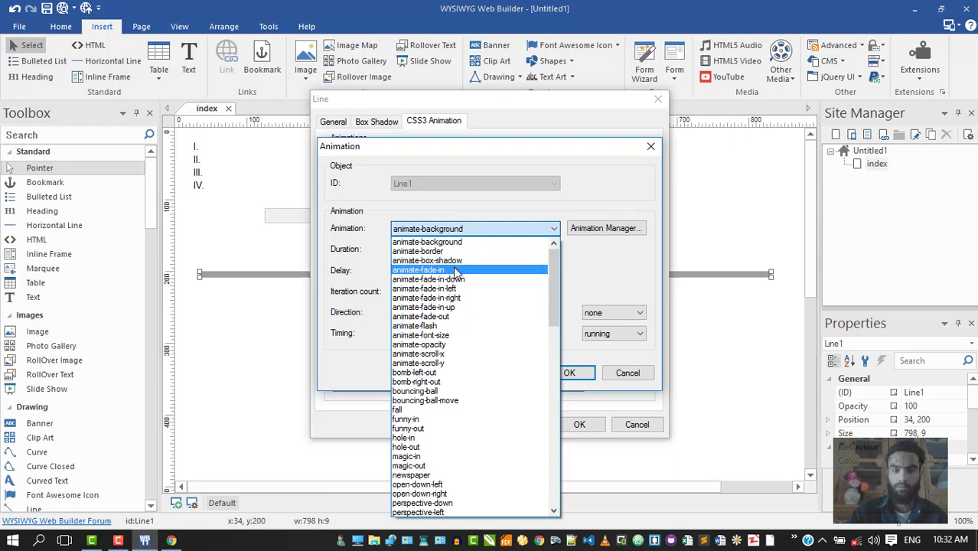
left_click(453, 270)
key("Tab")
key("Tab")
key("Tab")
key("Tab")
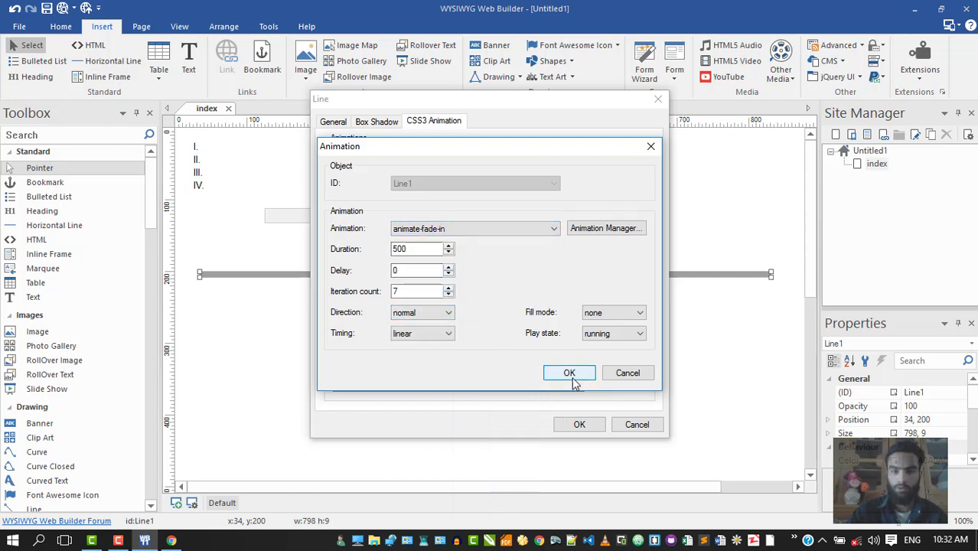
Step: Set the line animation's direction to alternate-reverse with linear timing, and apply the line's settings
left_click(448, 312)
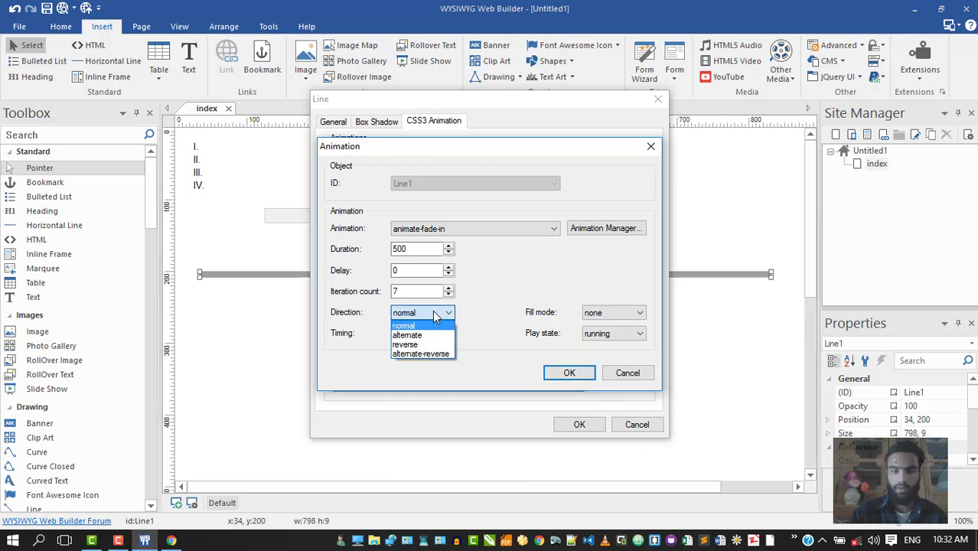
left_click(433, 353)
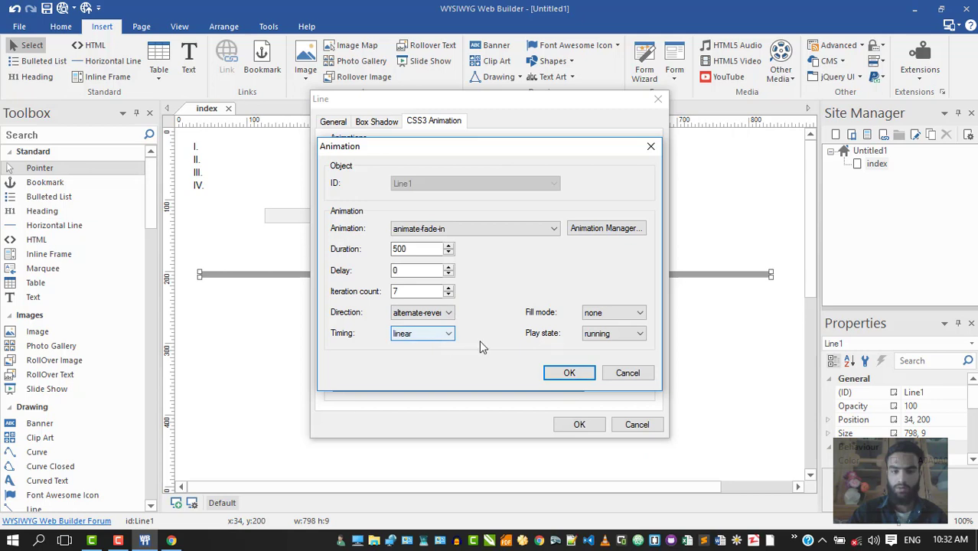
left_click(449, 335)
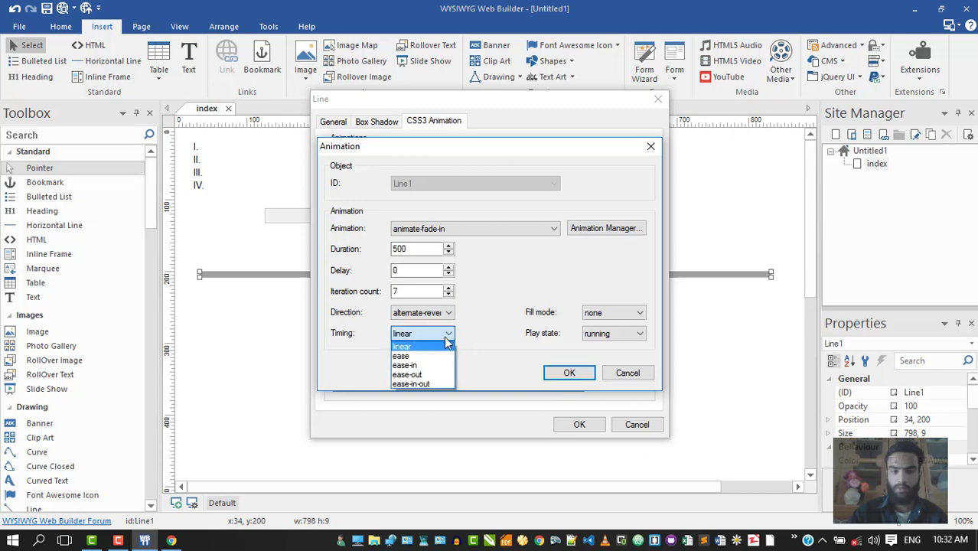
left_click(448, 344)
left_click(569, 373)
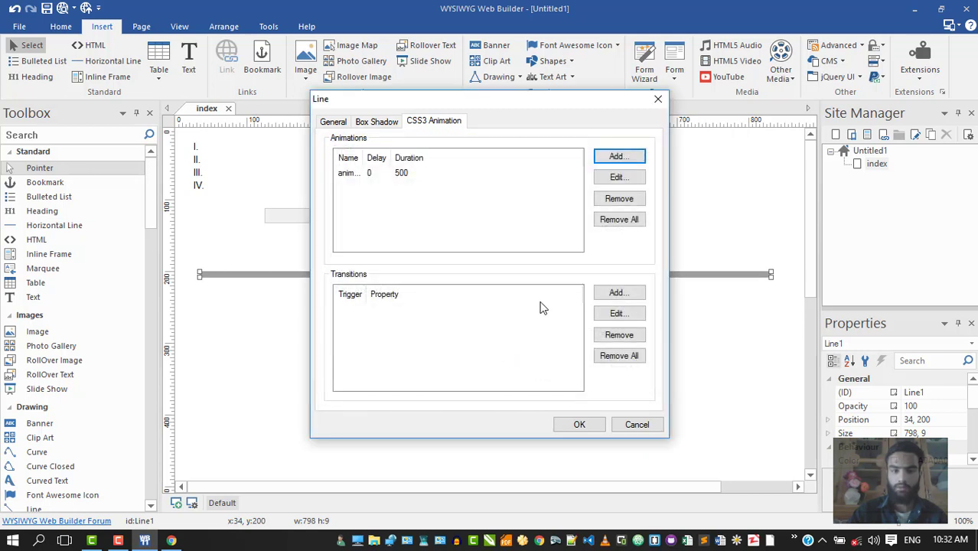
left_click(579, 424)
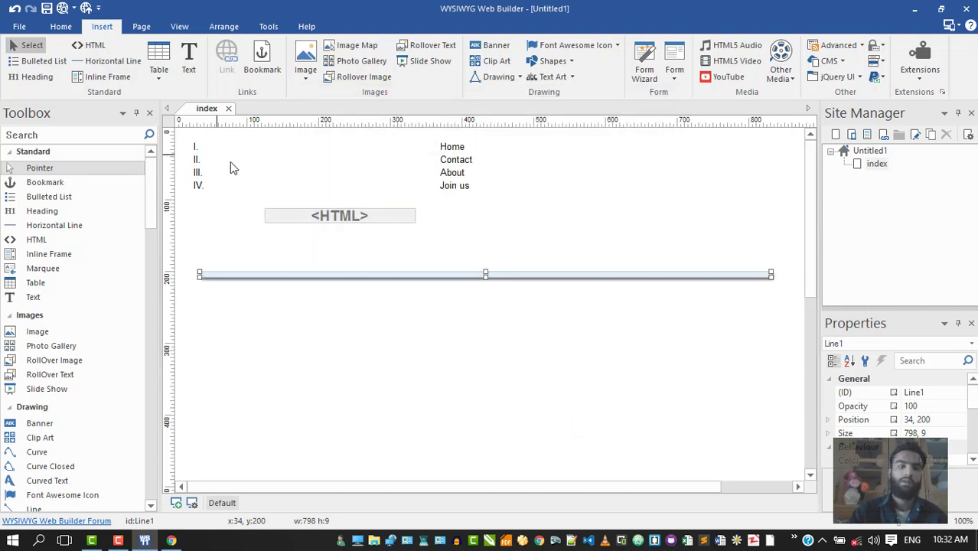
Step: Preview the page in the browser, return to WYSIWYG Web Builder, and resize the horizontal line to about 831 by 2 px at about 1, 200
left_click(68, 9)
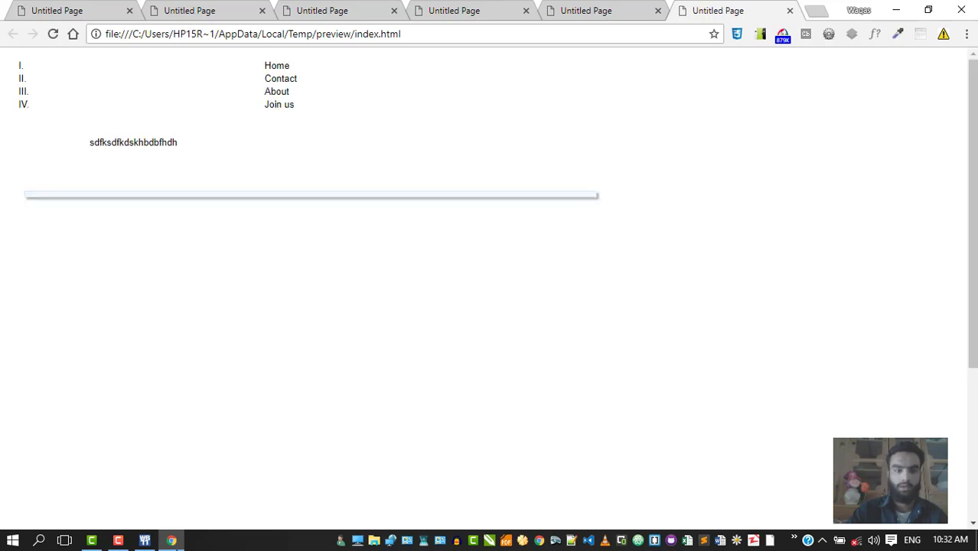
left_click(144, 540)
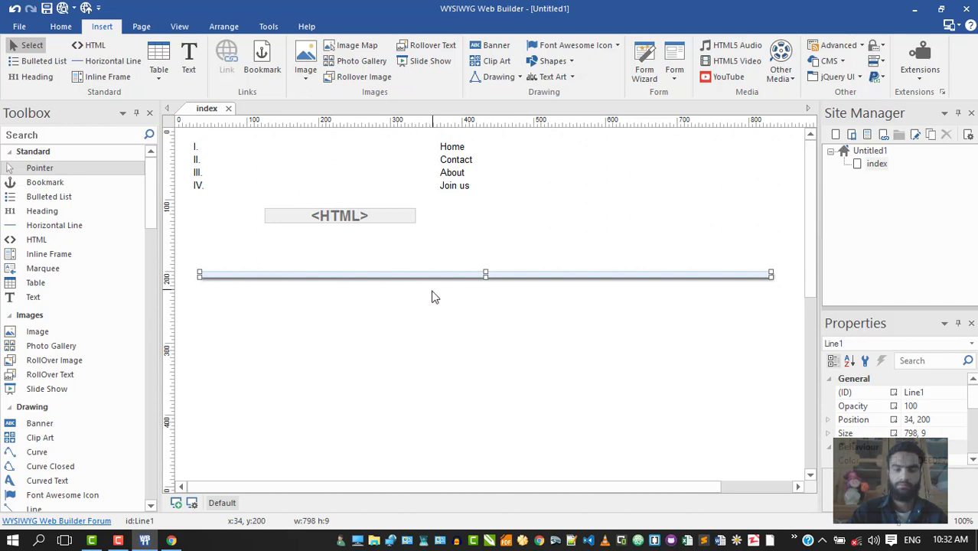
left_click_drag(200, 274, 173, 274)
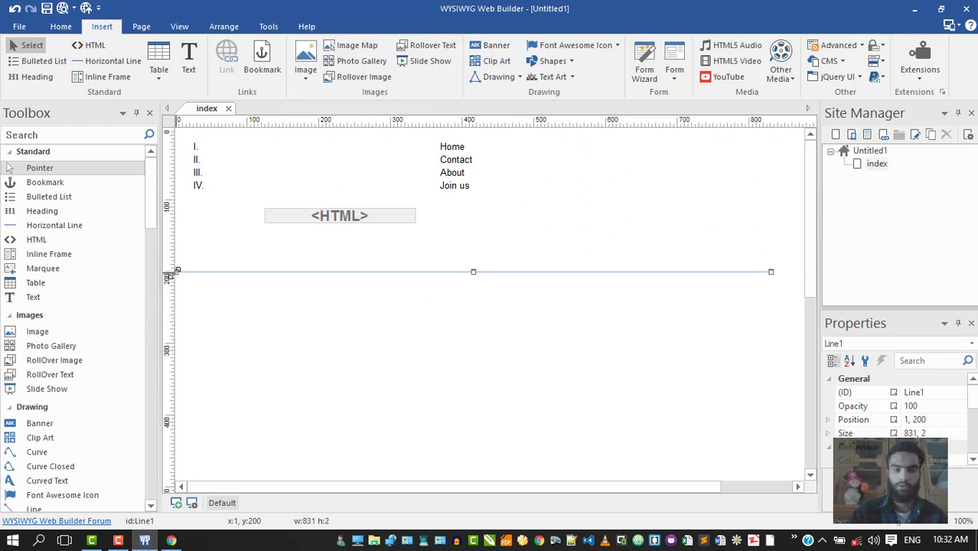
left_click(514, 322)
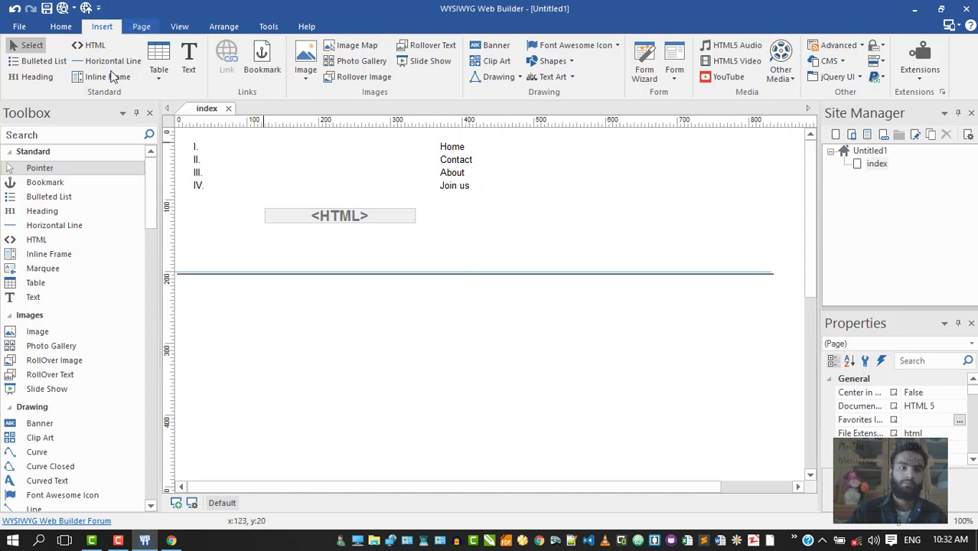
Step: Draw an inline frame about 368 by 160 px at about 178, 242, below the horizontal line, and name it Myframe
left_click_drag(108, 76, 111, 85)
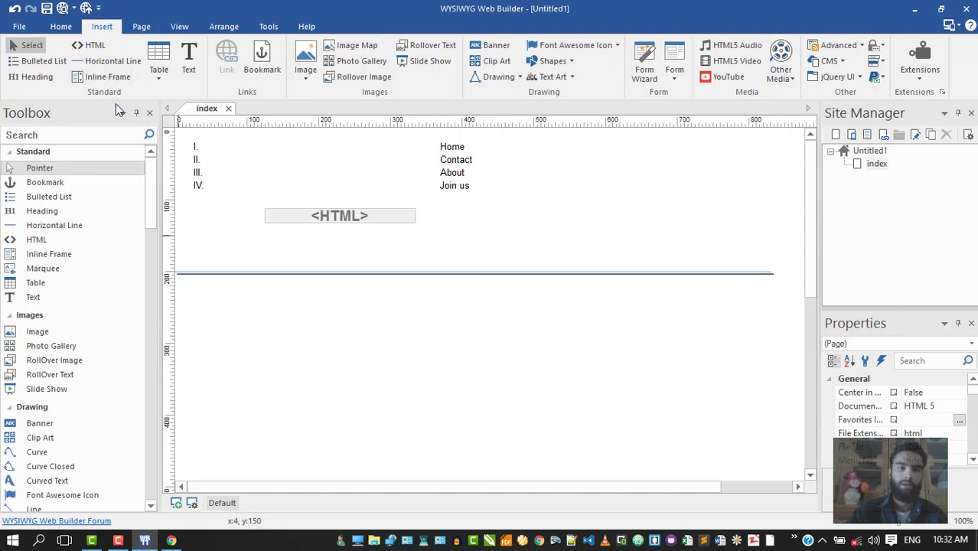
left_click(109, 76)
left_click_drag(303, 301, 565, 415)
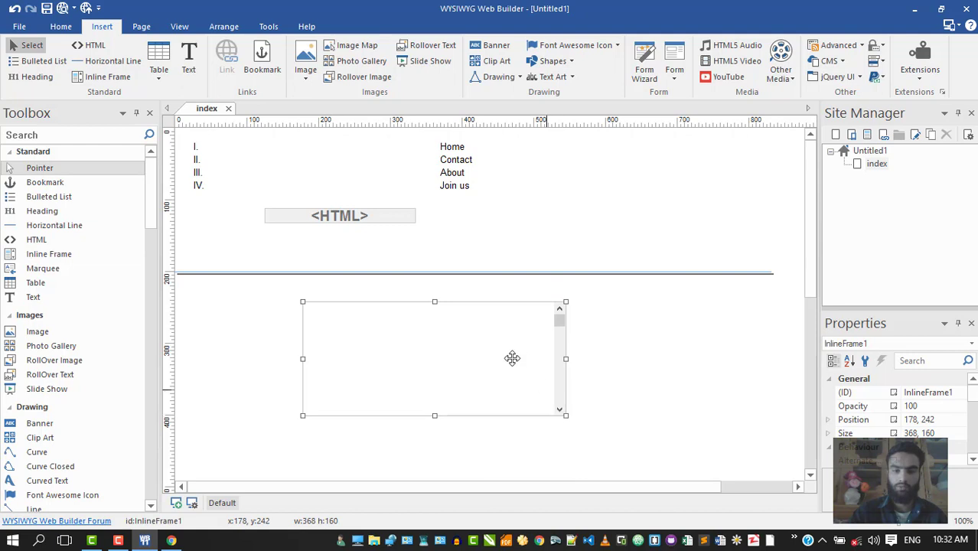
double_click(468, 346)
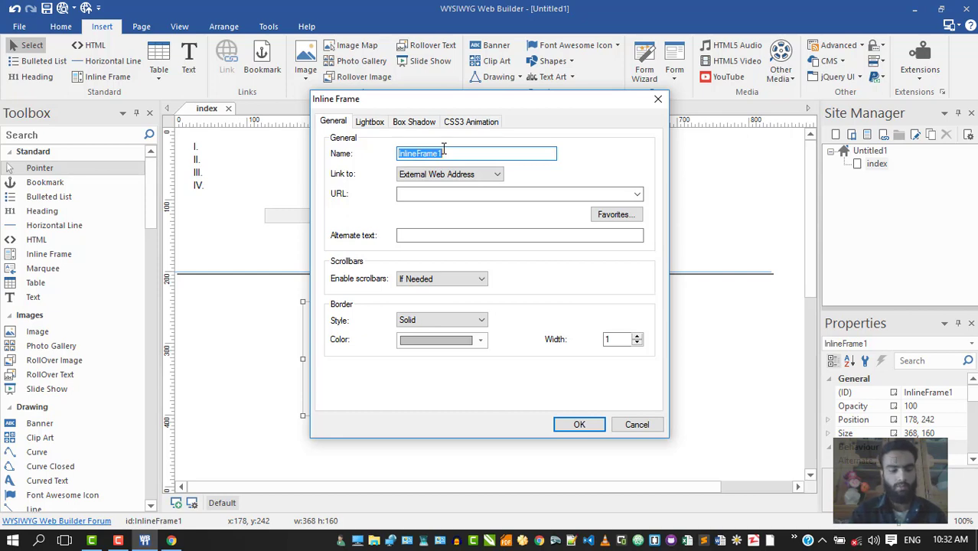
type("M")
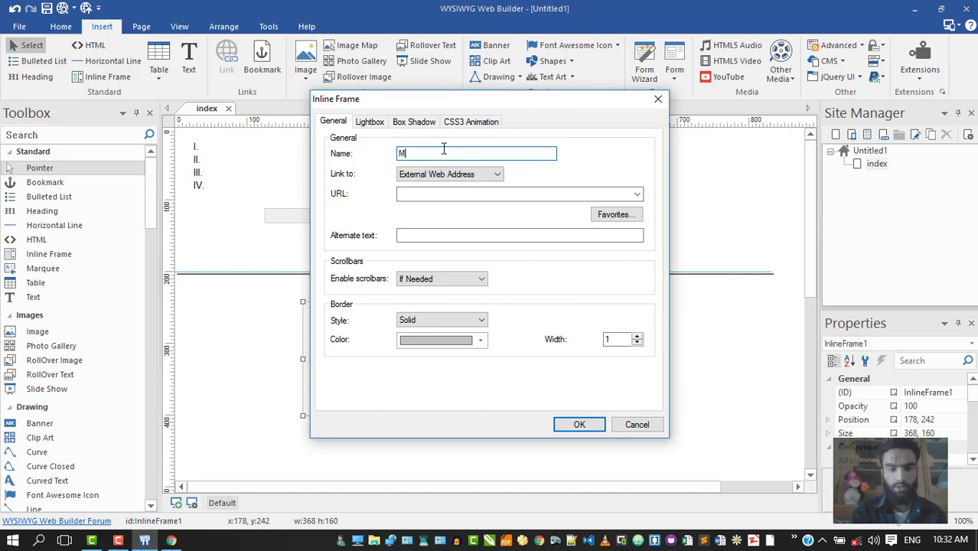
type("yfram")
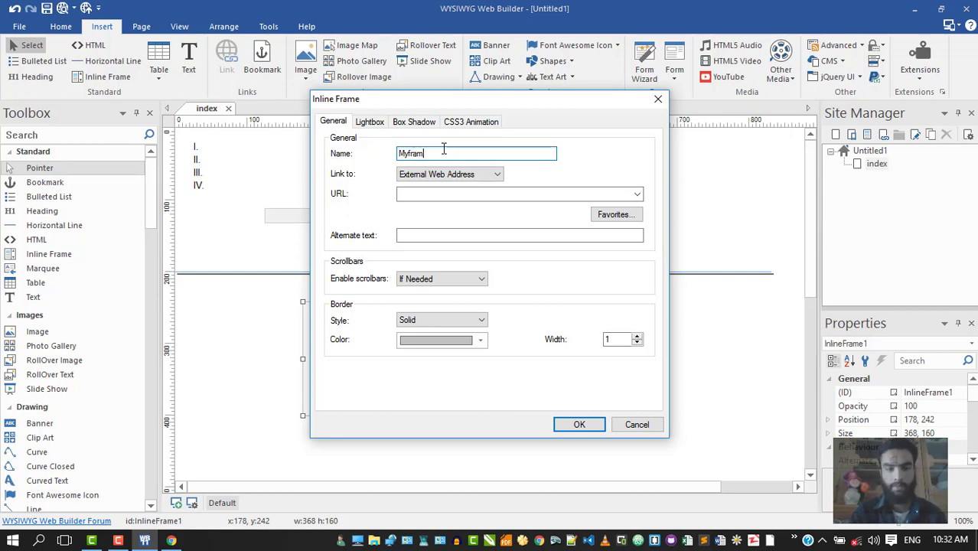
type("e")
left_click(447, 174)
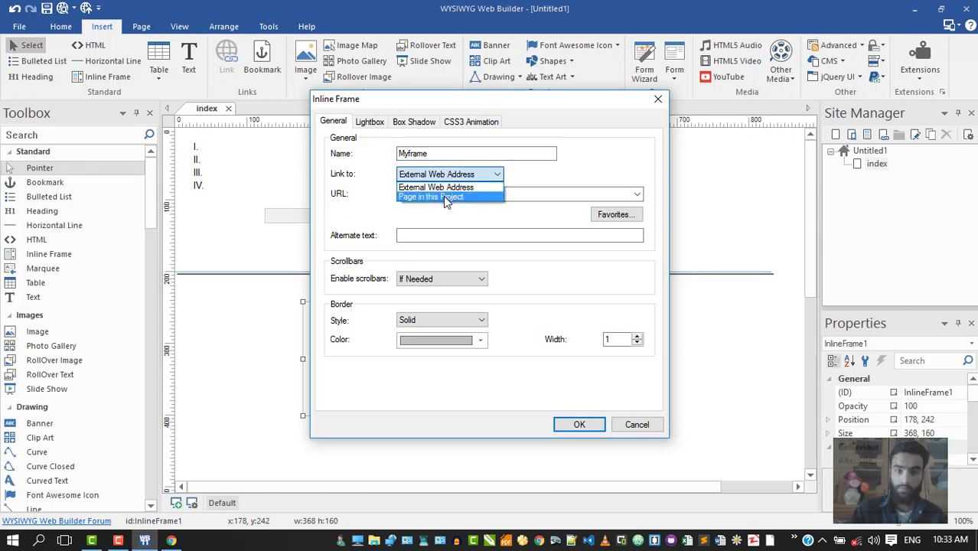
left_click(445, 196)
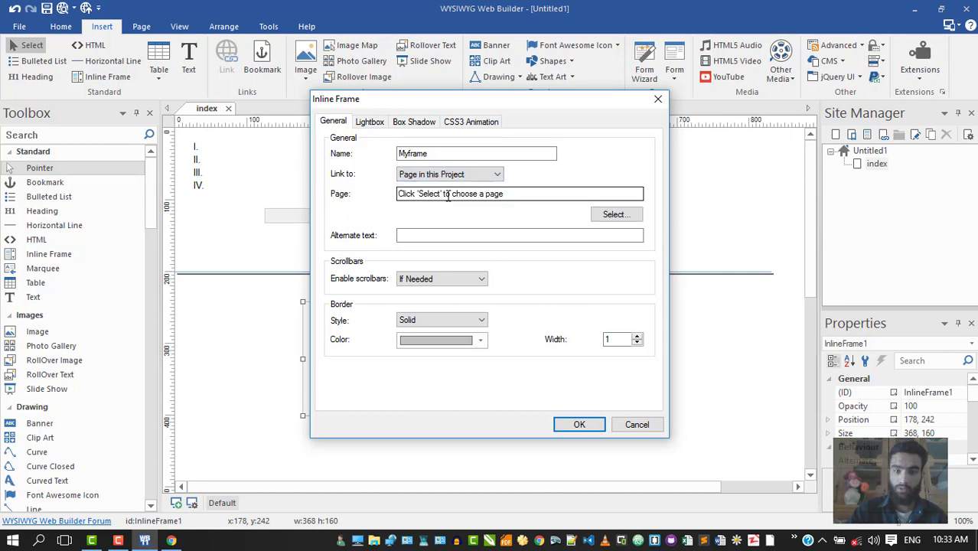
left_click(459, 177)
left_click(451, 188)
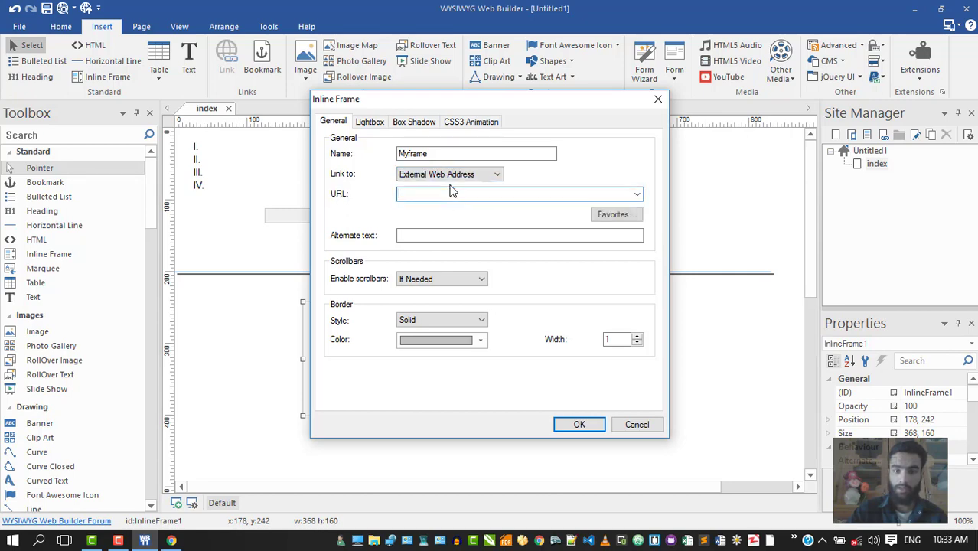
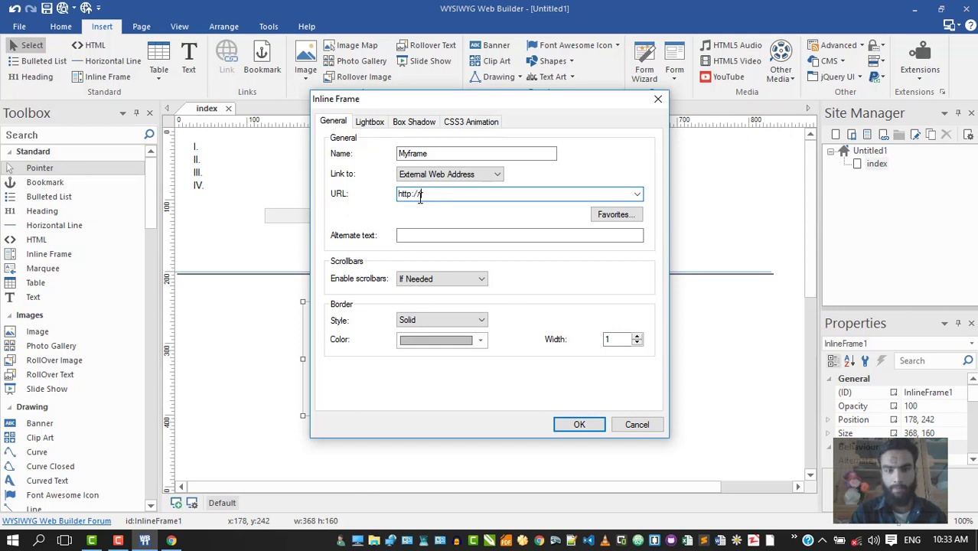
type("www.google")
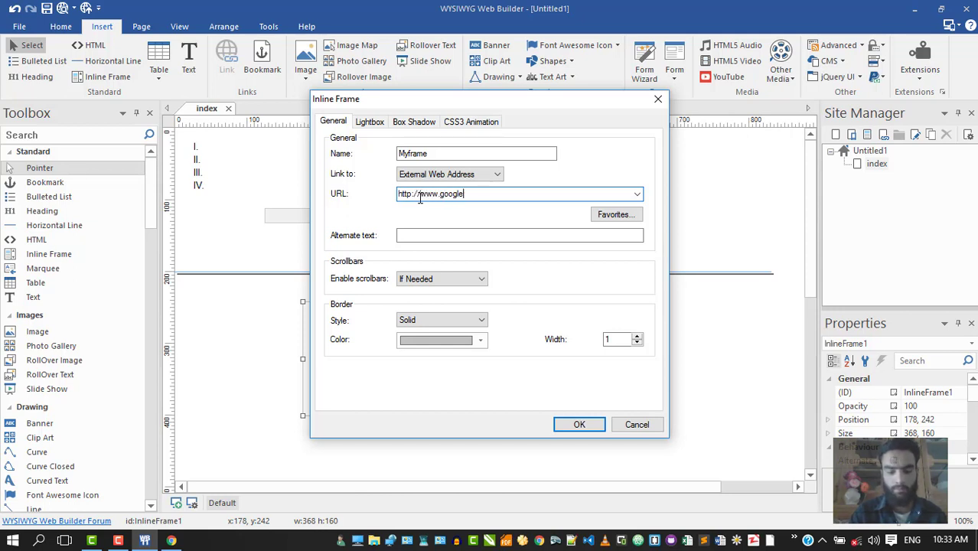
type(".com")
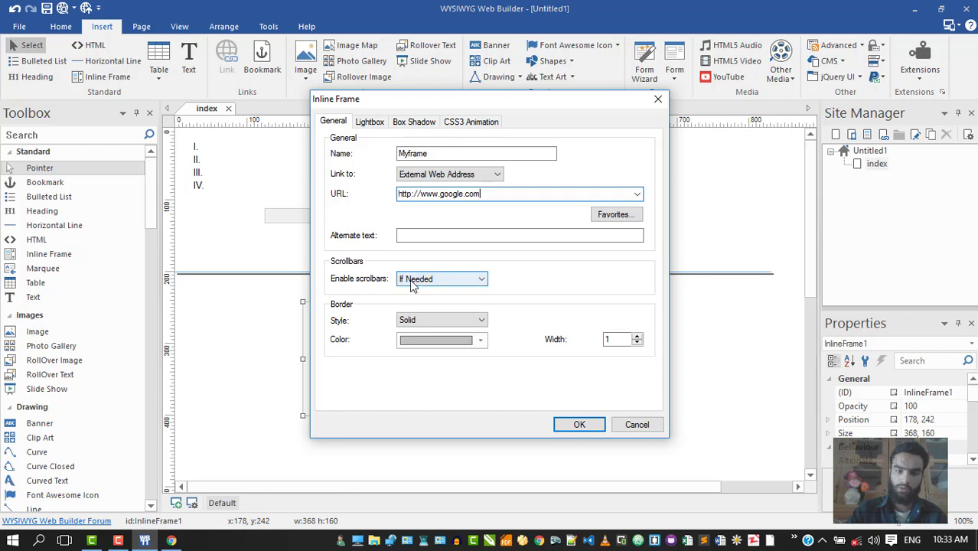
Step: Give the inline frame a Groove border in light lavender with a width of 4, and apply the settings
left_click(408, 320)
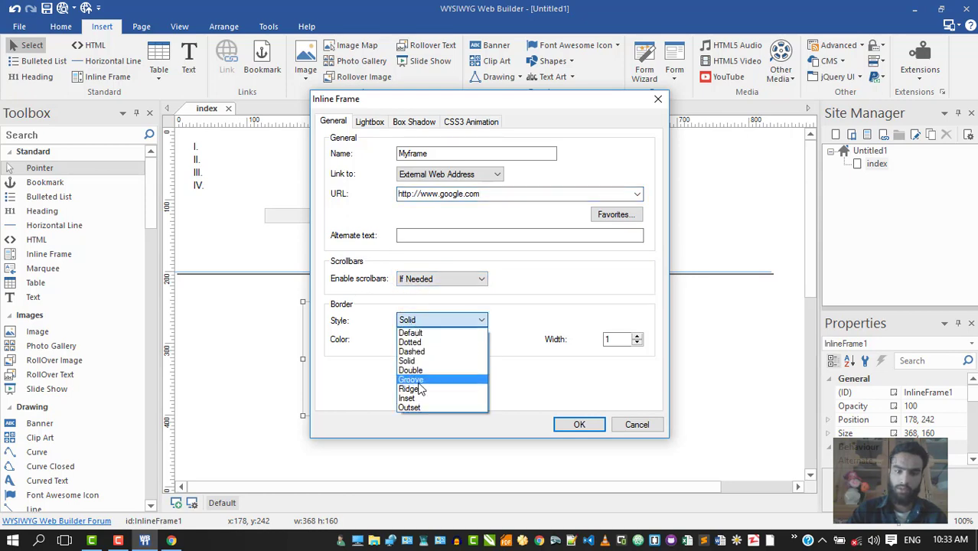
left_click(413, 382)
left_click(429, 342)
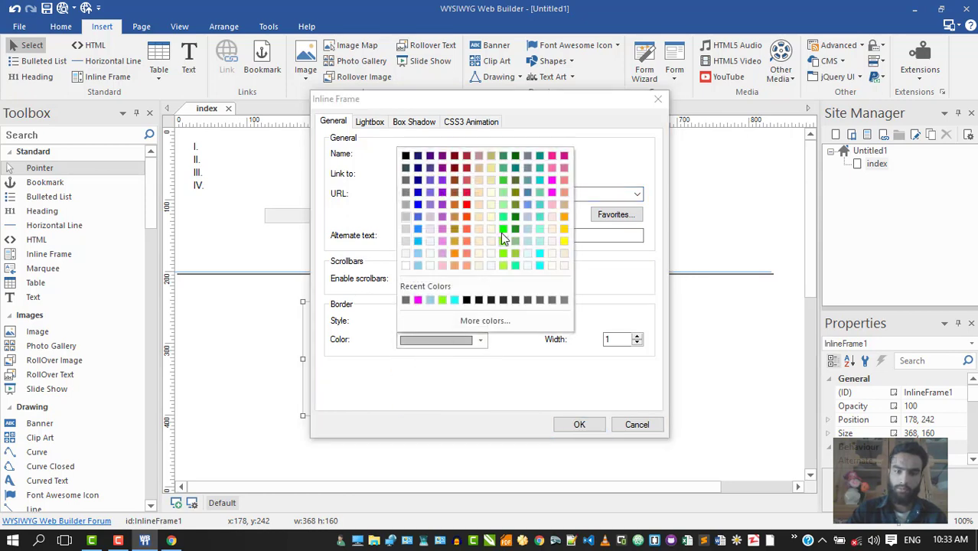
left_click(431, 236)
left_click(636, 336)
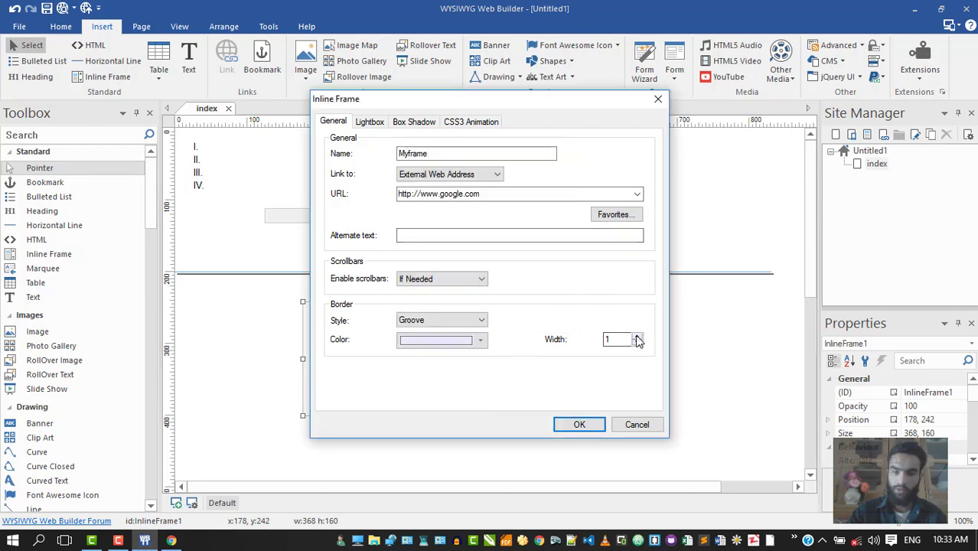
left_click(636, 336)
left_click(637, 337)
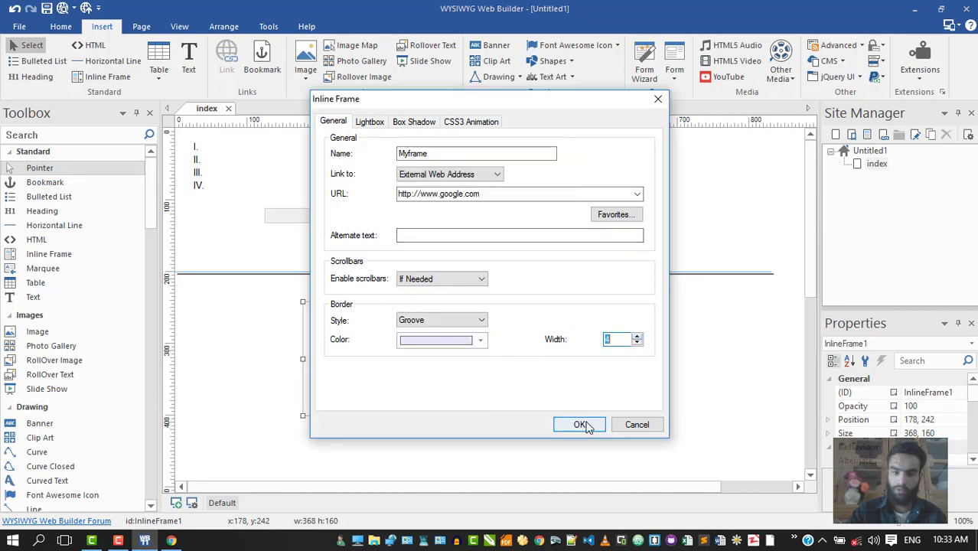
left_click(581, 422)
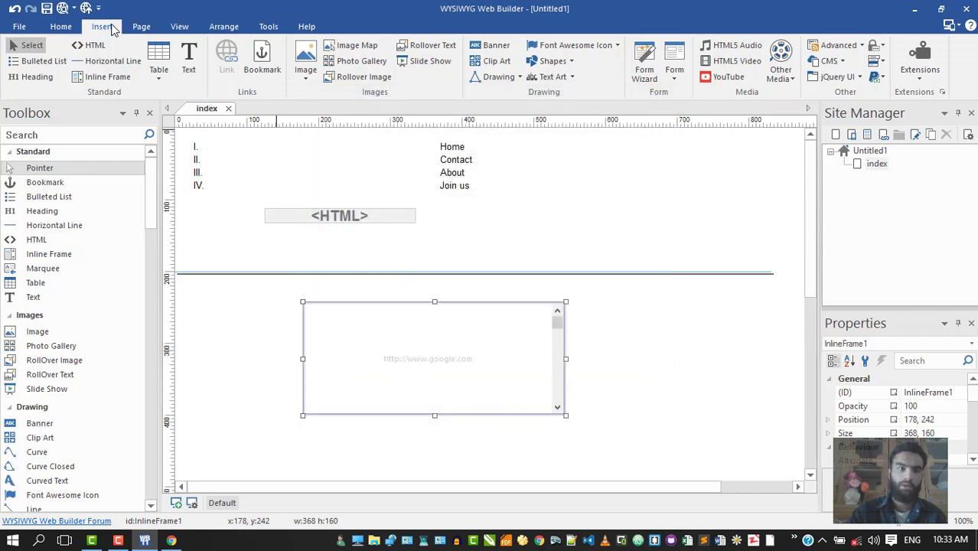
Step: Preview the page with the inline frame in the browser, return to WYSIWYG Web Builder, and delete the frame
left_click(62, 10)
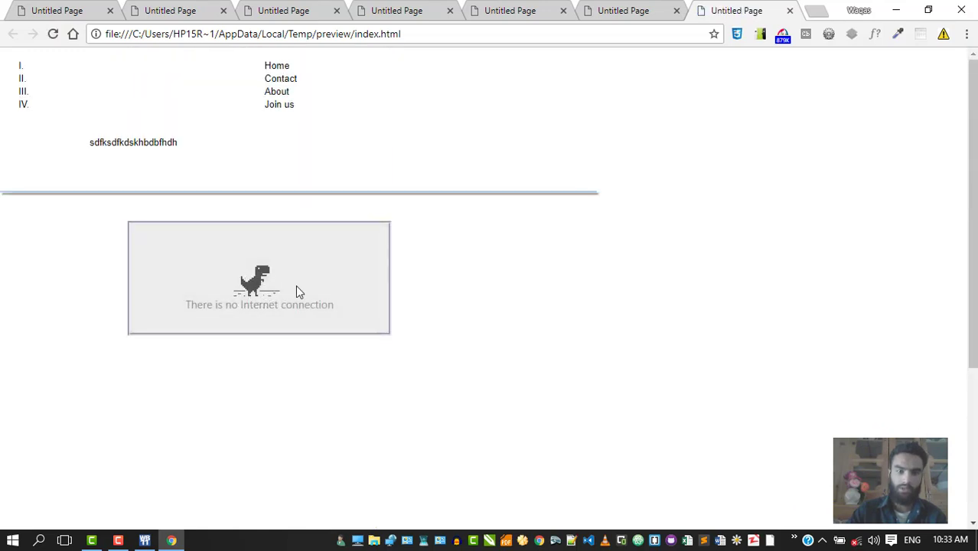
left_click_drag(341, 314, 209, 295)
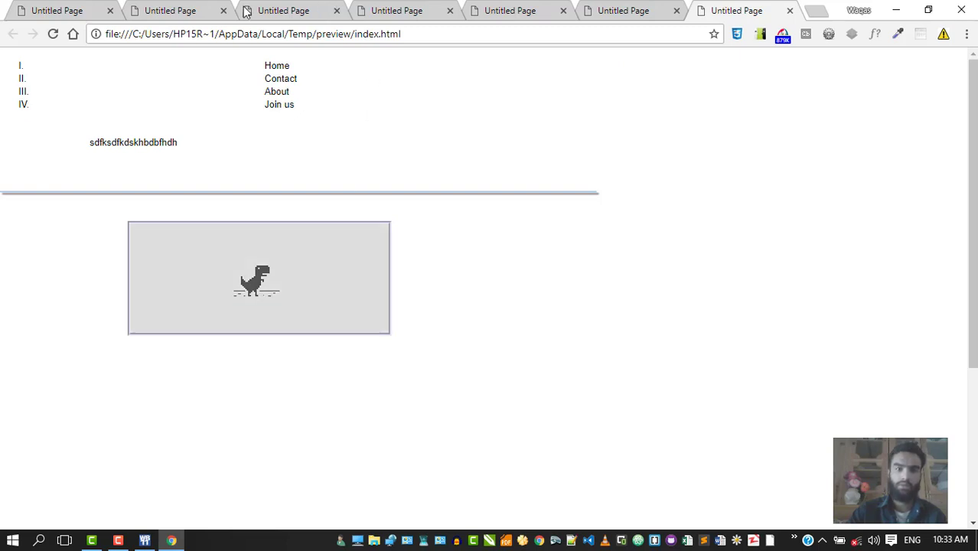
left_click(145, 540)
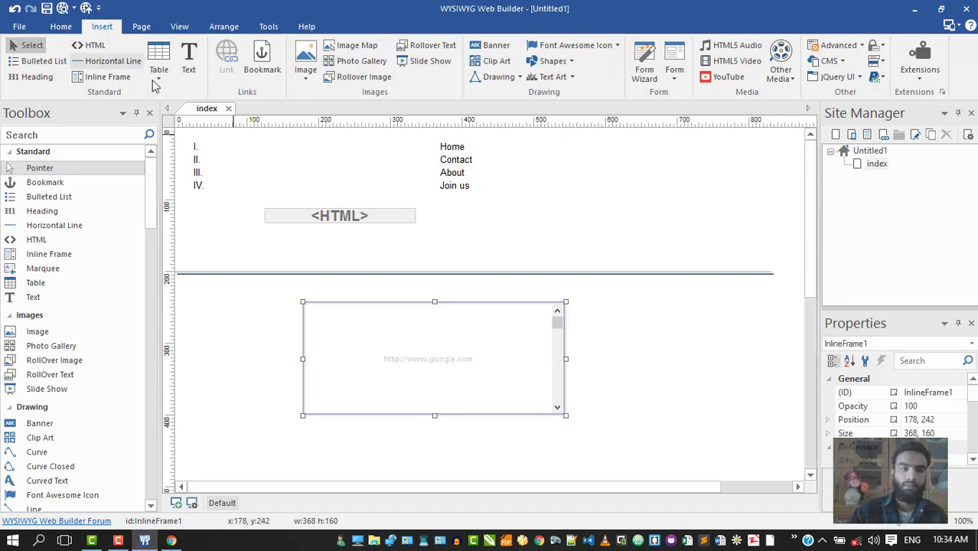
key("Delete")
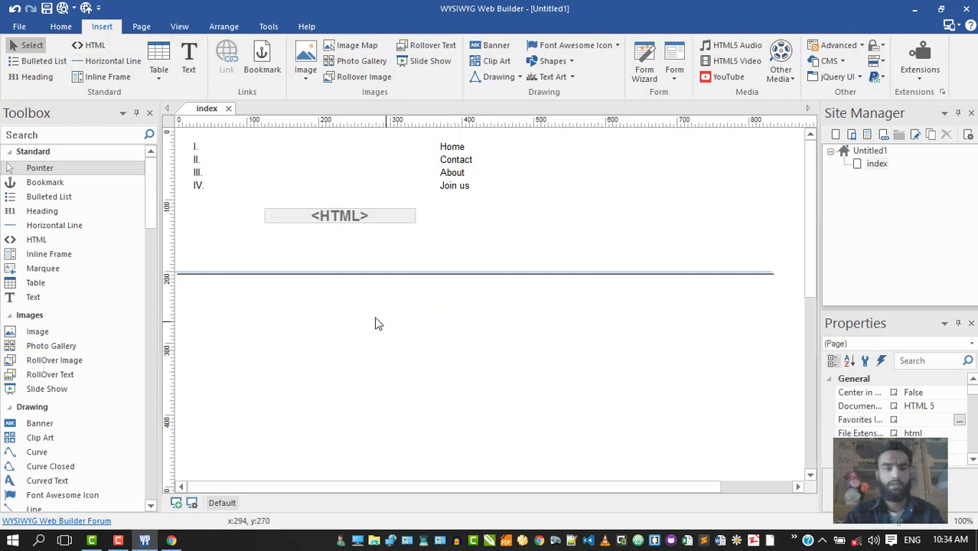
Step: Insert a 3x4 table below the horizontal line at about 100, 219 and enlarge it to about 504 by 203 px
left_click(159, 82)
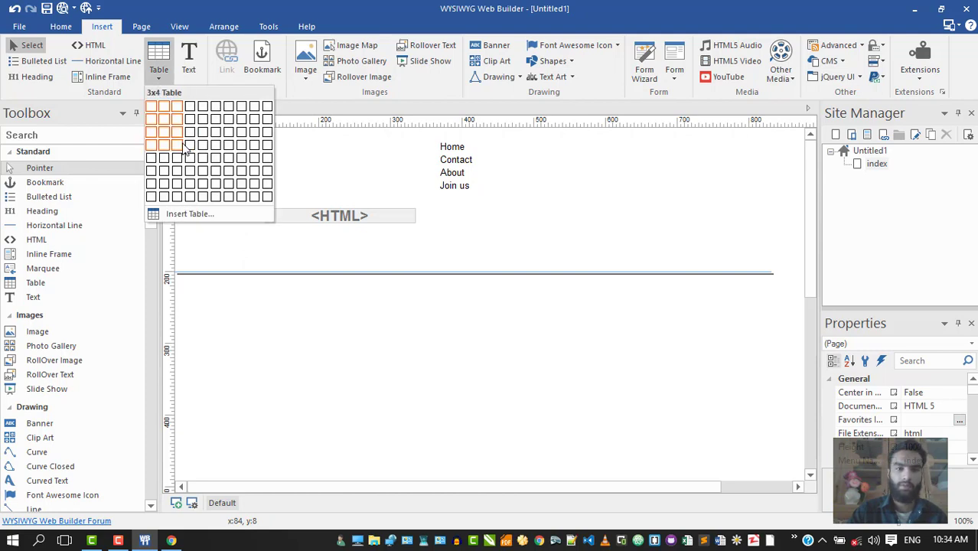
left_click(182, 147)
left_click_drag(266, 234, 358, 410)
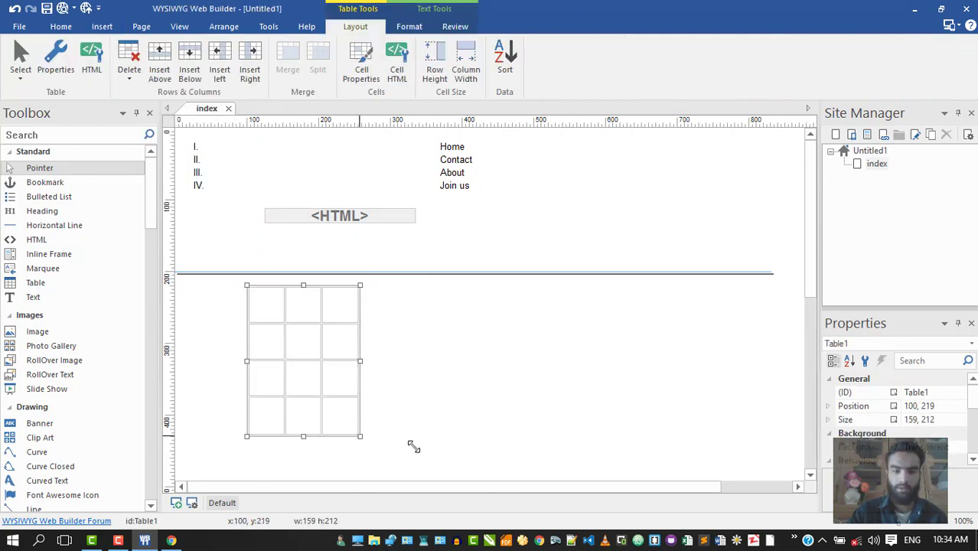
left_click_drag(413, 447, 609, 429)
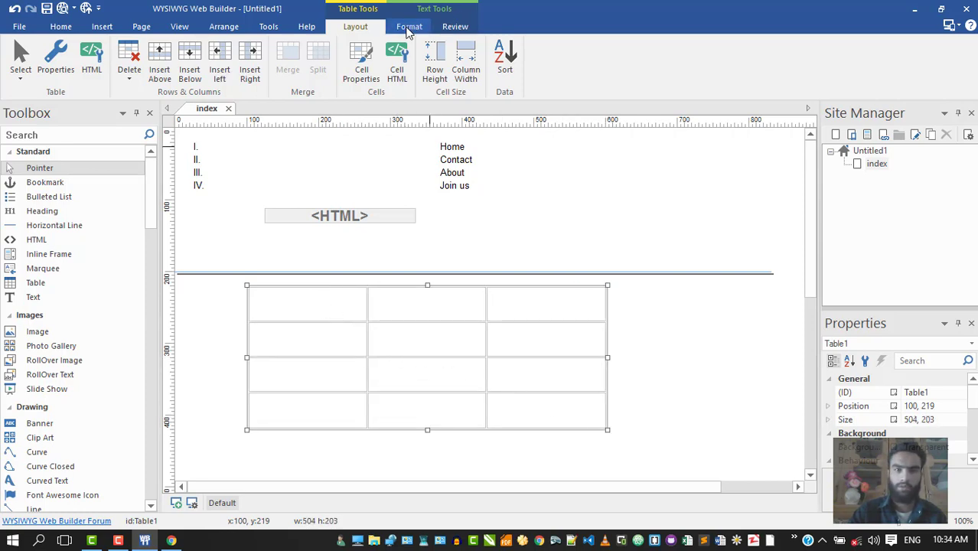
Step: Delete one row and one column from the table
left_click(129, 73)
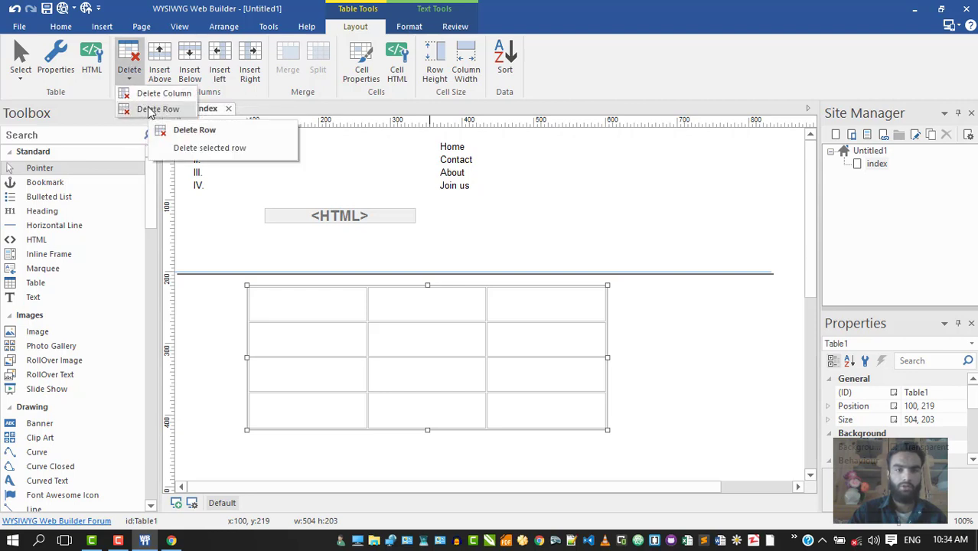
left_click(152, 109)
left_click(130, 70)
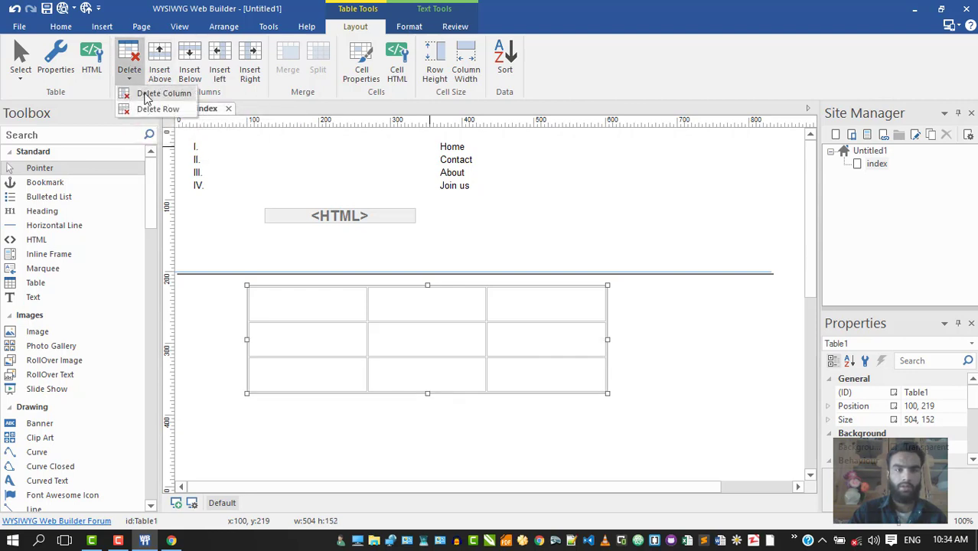
left_click(146, 95)
Step: Insert two rows above and one row below the selected cell, and add two columns to its right
left_click(159, 75)
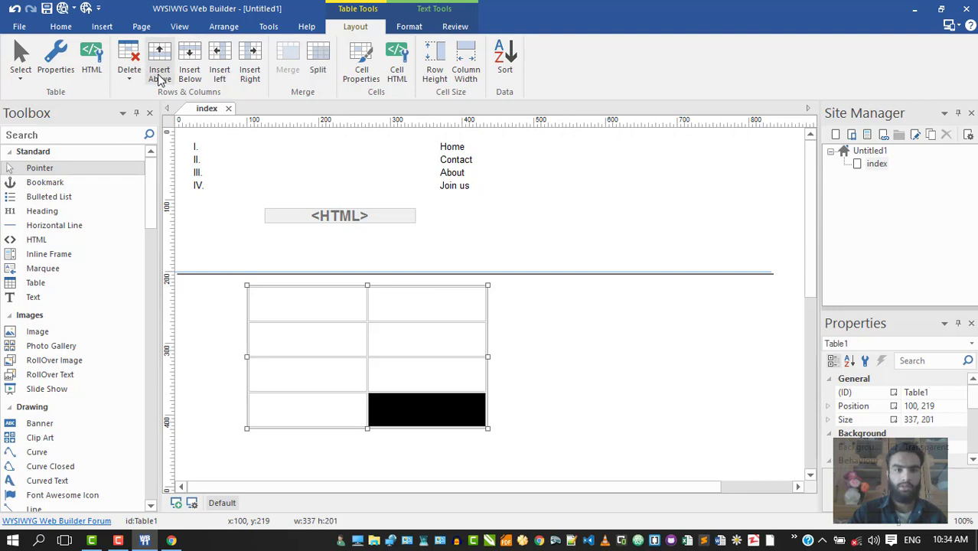
left_click(159, 75)
left_click(189, 70)
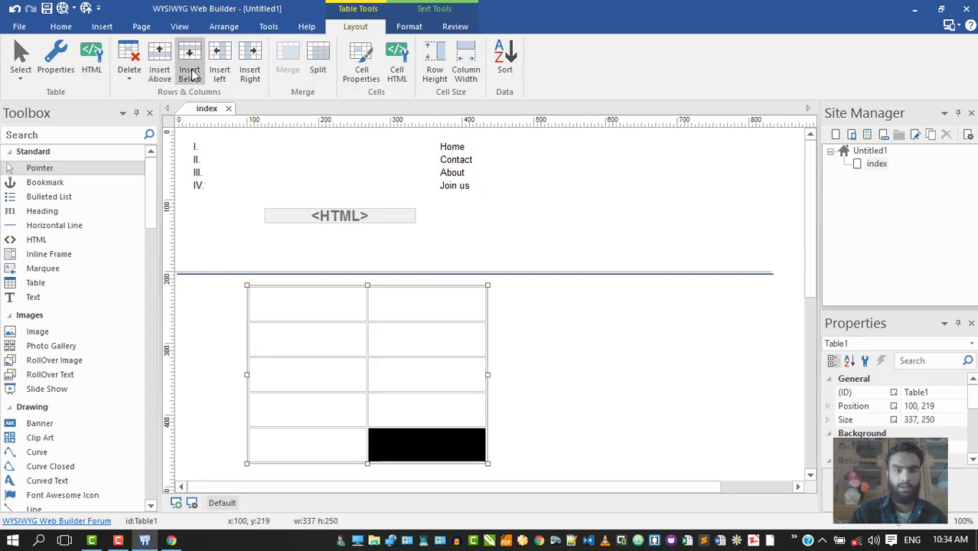
left_click(246, 73)
left_click(249, 72)
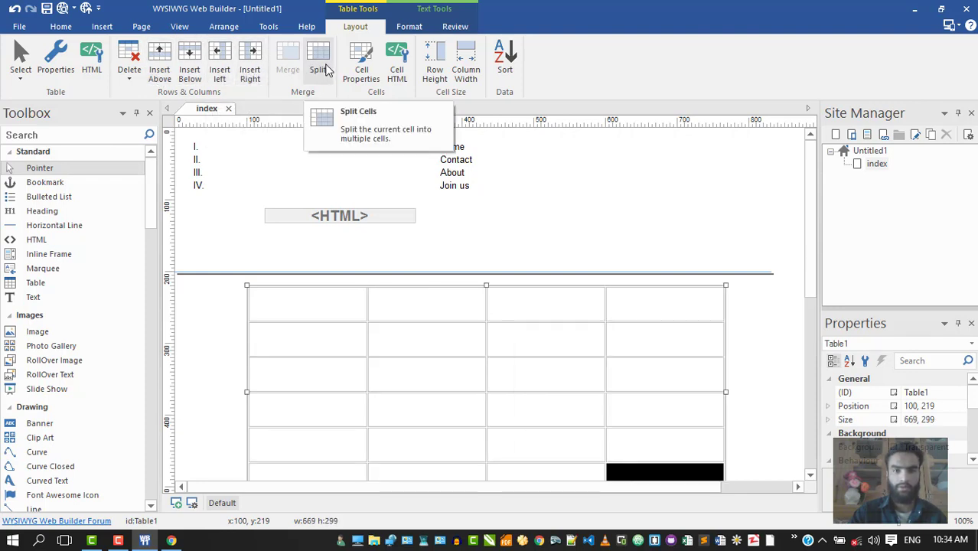
Step: Move the table to about 60, 190 and split the fifth row's second cell in two
left_click_drag(463, 332, 389, 348)
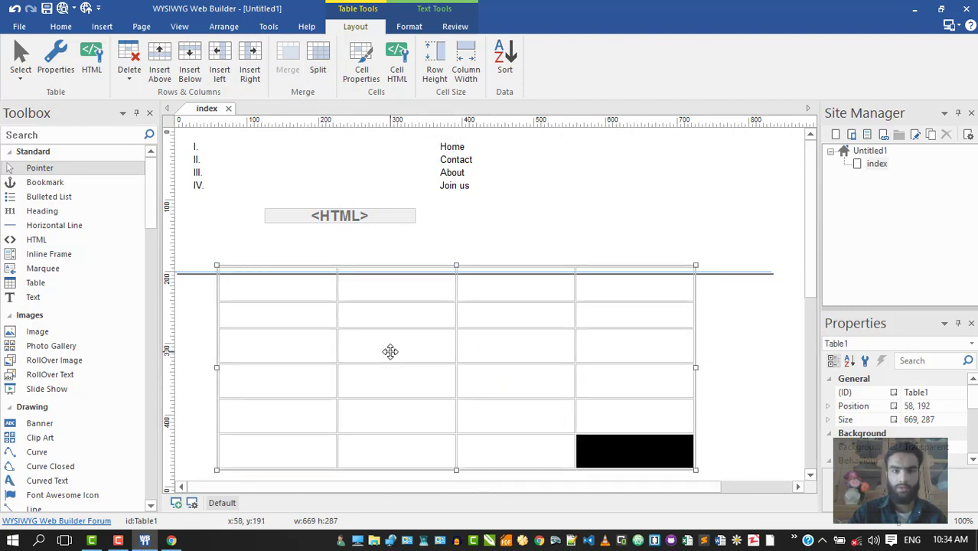
double_click(303, 319)
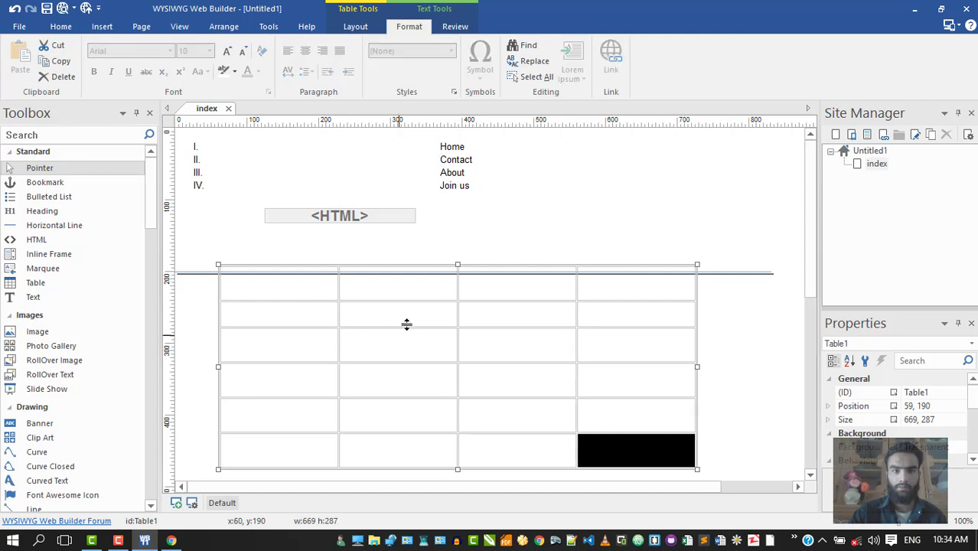
left_click(454, 26)
left_click(390, 416)
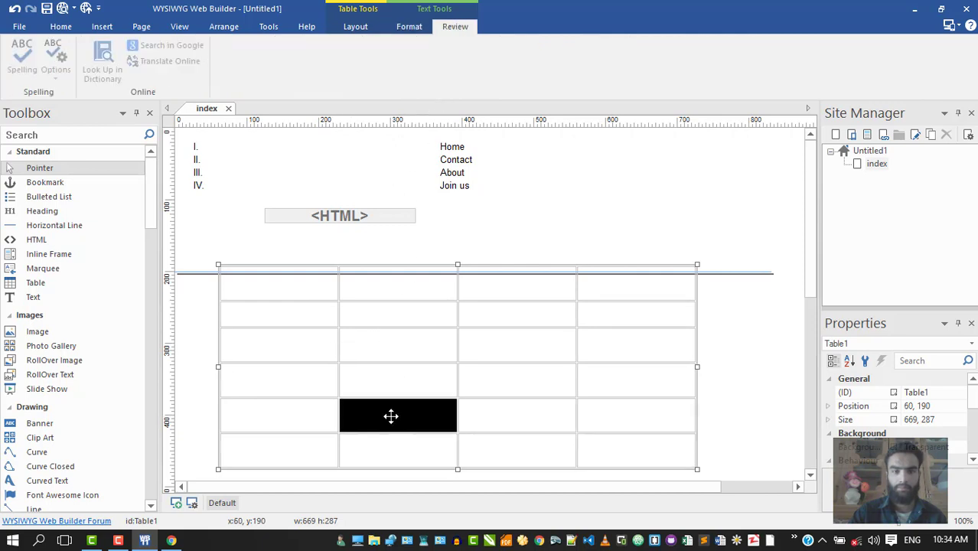
left_click(355, 29)
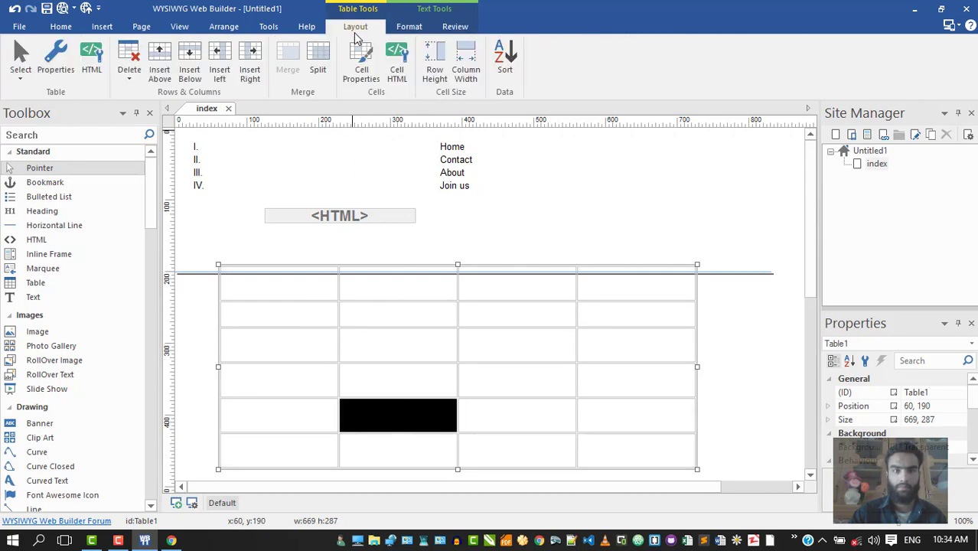
left_click(319, 69)
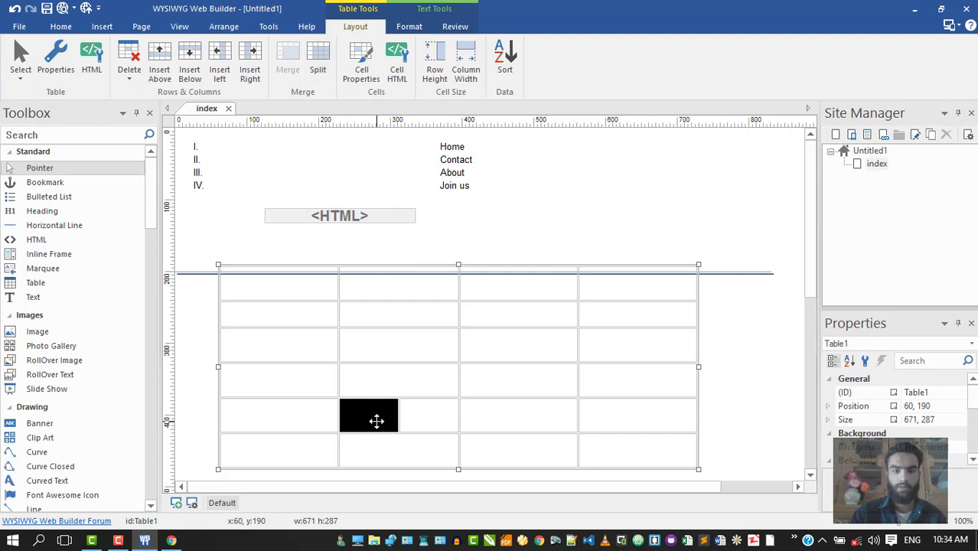
Step: Select both halves of the split cell in the fifth row, merge them, and shift the table to about 53, 188
left_click_drag(425, 411, 420, 411)
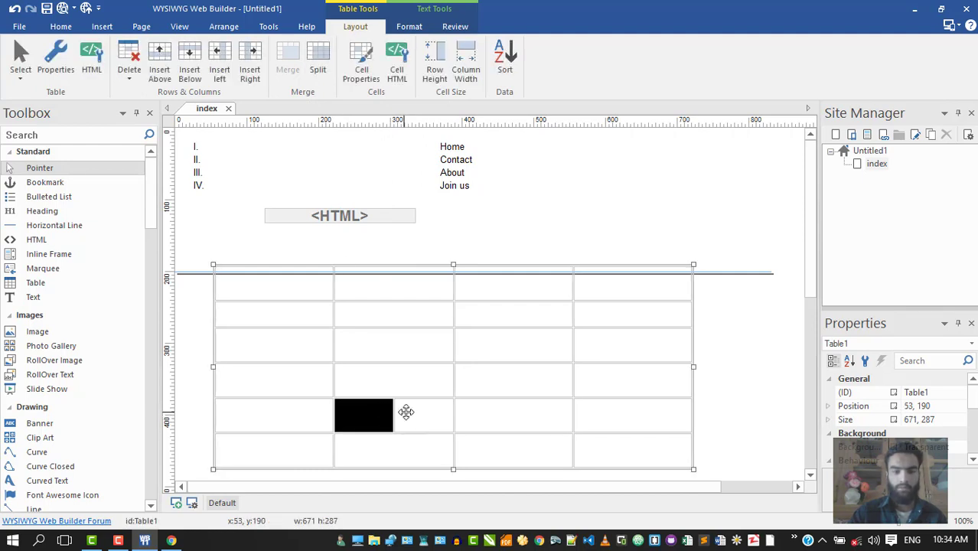
left_click(407, 413, "shift")
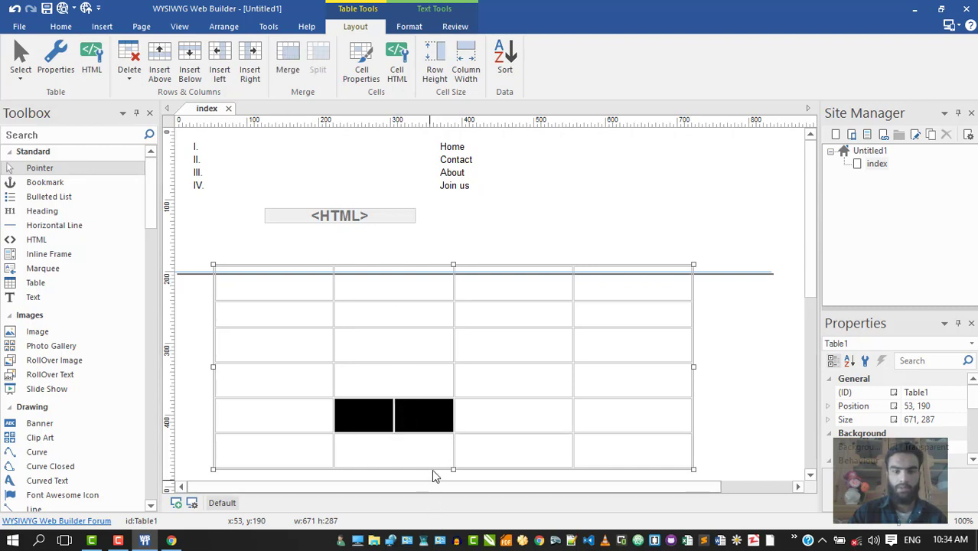
left_click(421, 374, "shift")
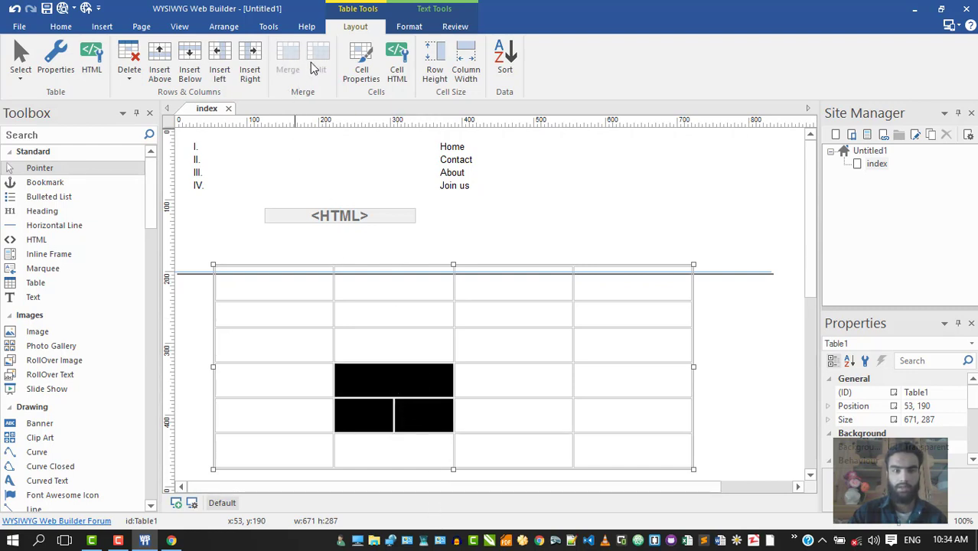
left_click(370, 365)
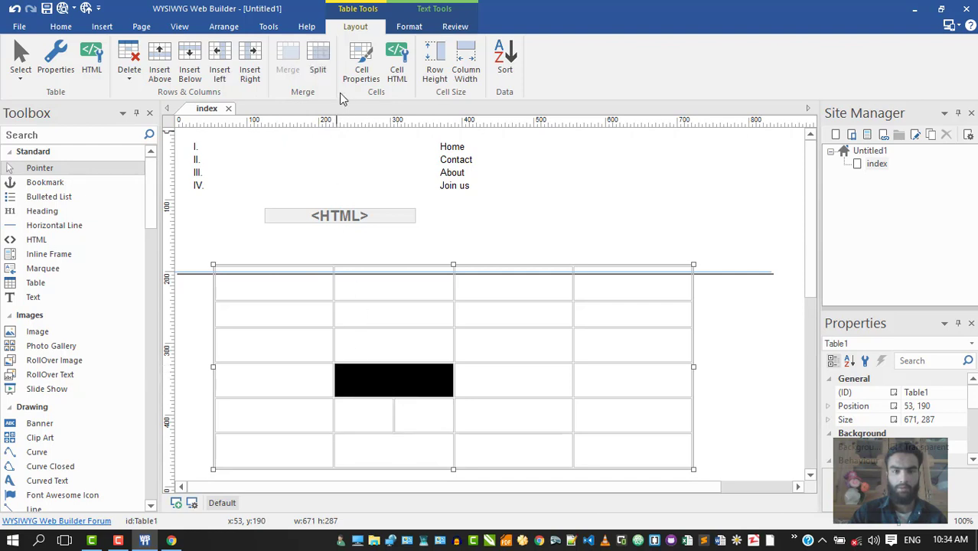
left_click(371, 417)
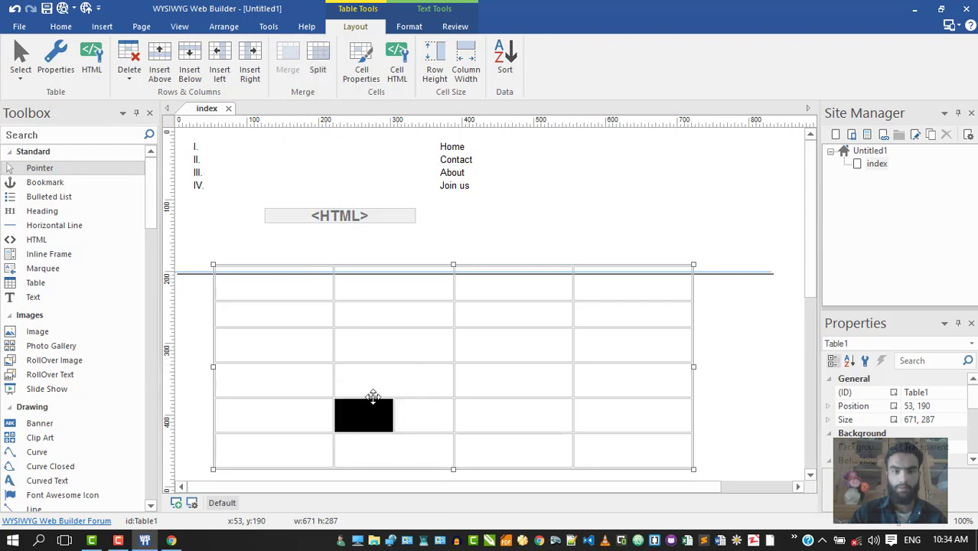
left_click_drag(437, 418, 434, 414)
left_click(426, 413, "shift")
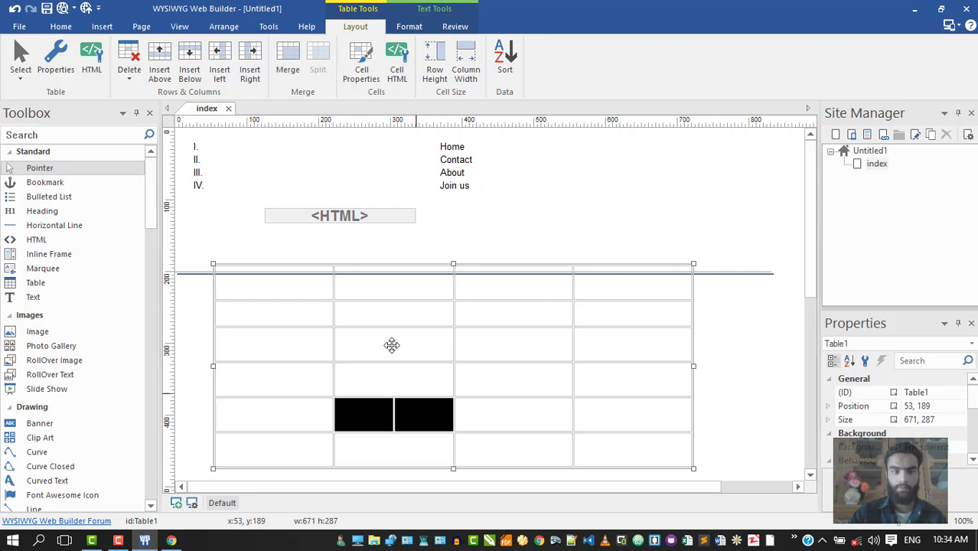
left_click(287, 61)
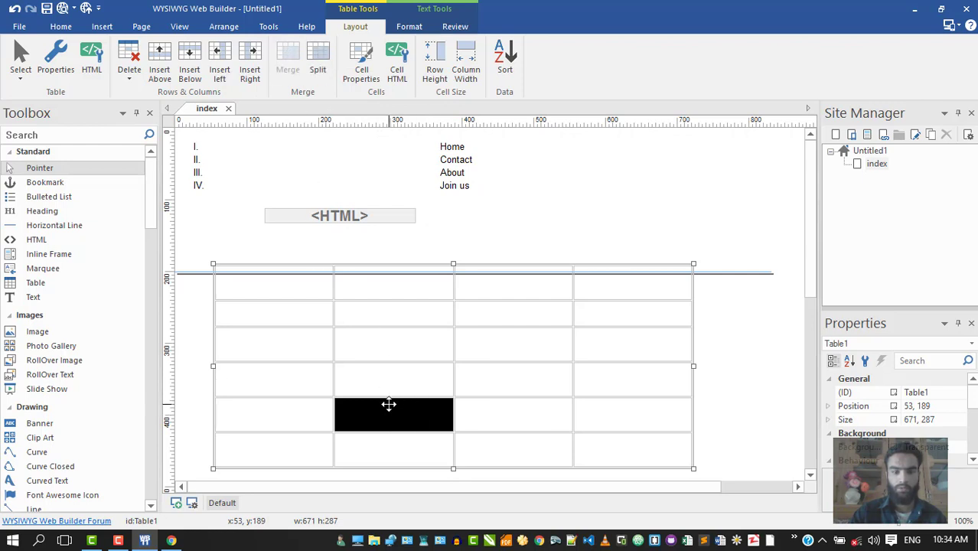
left_click_drag(393, 380, 391, 415)
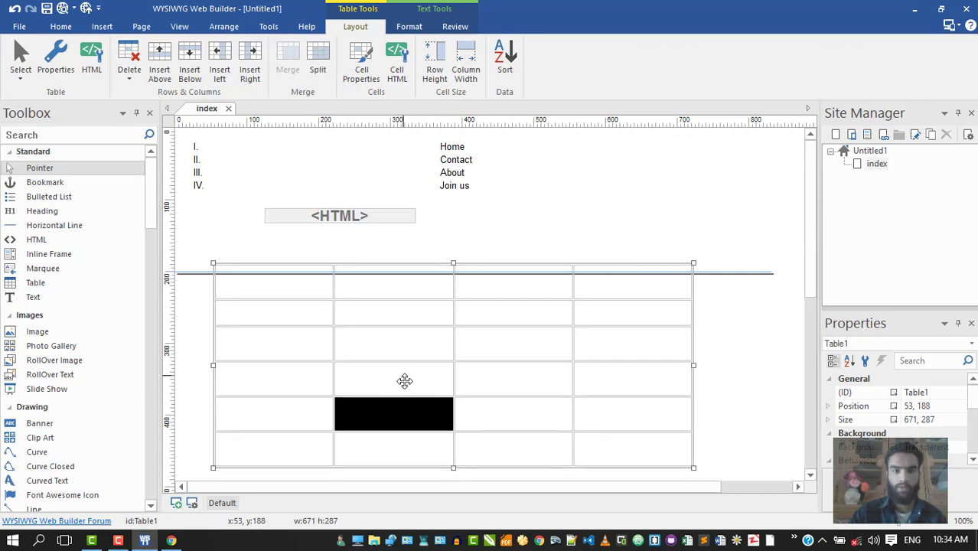
Step: Open the merged cell's properties and set its horizontal alignment to Center and vertical alignment to Middle
left_click(368, 59)
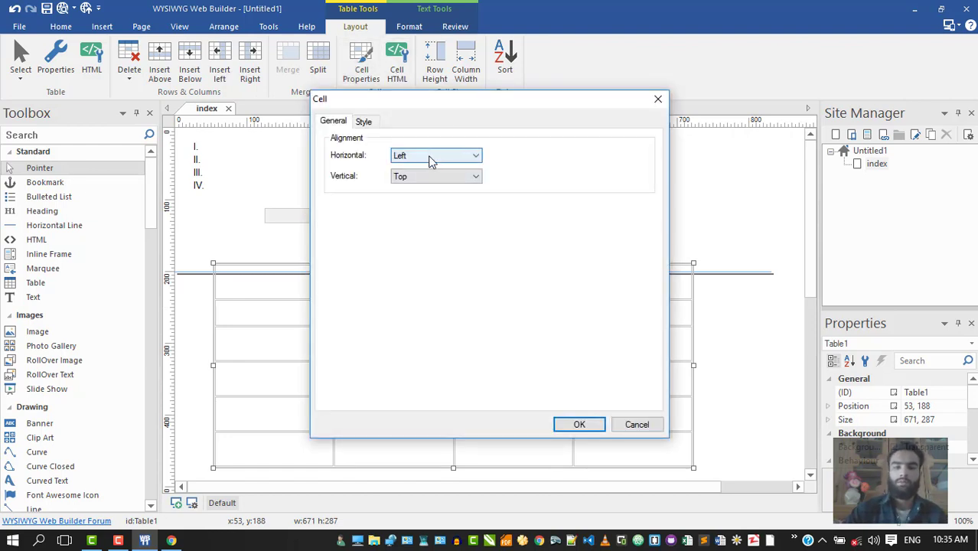
left_click(430, 157)
left_click(423, 178)
left_click(421, 176)
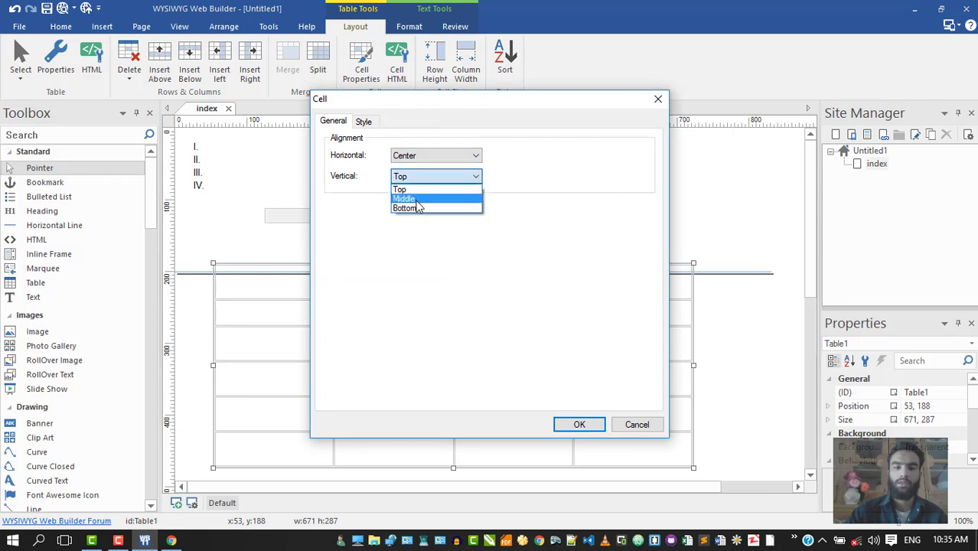
left_click(416, 200)
Step: Apply the predefined style Heading 3 <h3> to the merged cell and confirm the cell properties
left_click(364, 124)
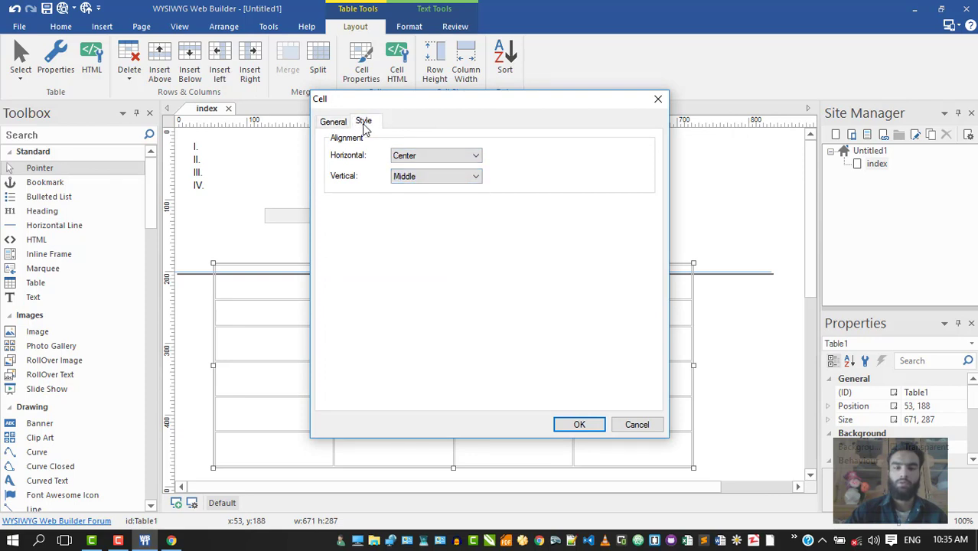
left_click(419, 156)
left_click(448, 196)
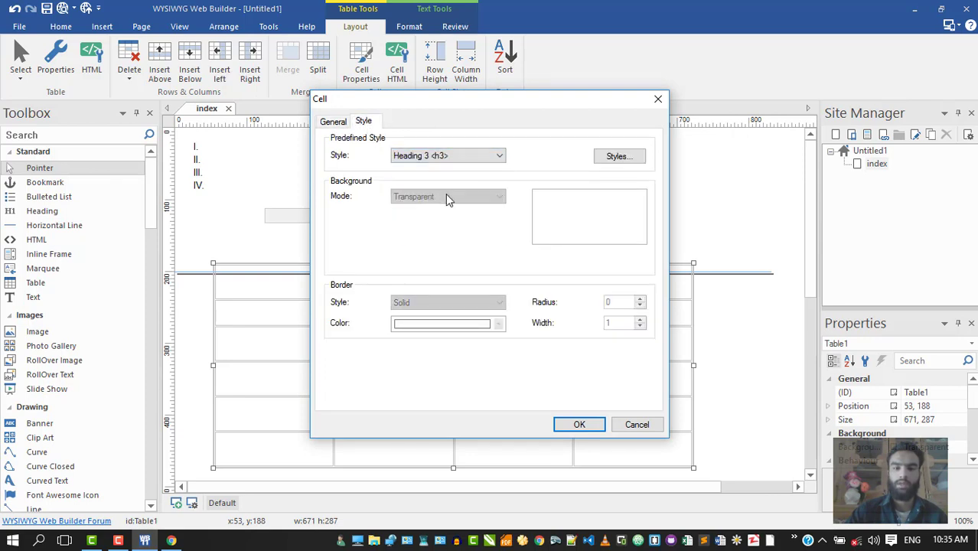
left_click(580, 426)
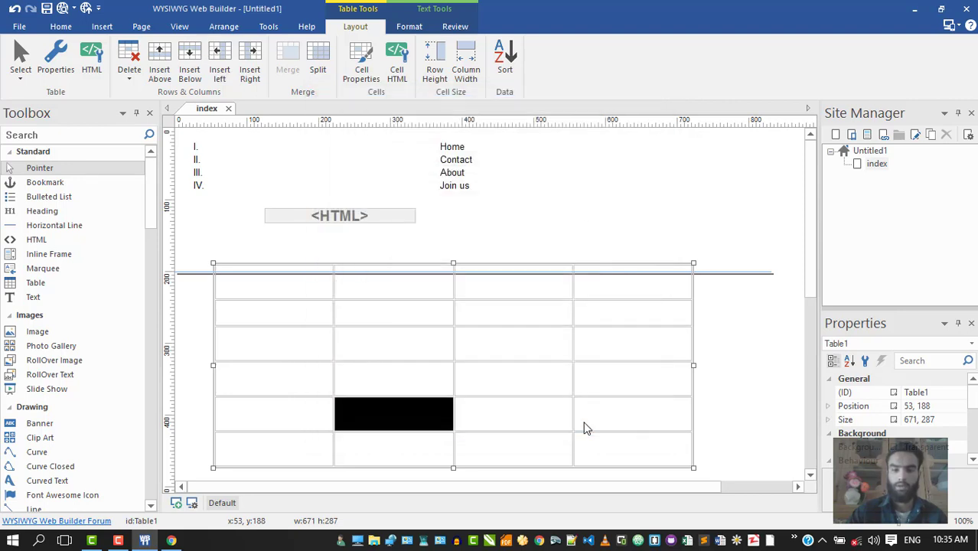
Step: Starting in the third row's second cell, fill consecutive cells with rtgtilweygti, hfhgerifgif, gfegi;fu, geiughiWERI and FHGIAHERI;
left_click(384, 357)
type("rtgtilweygti")
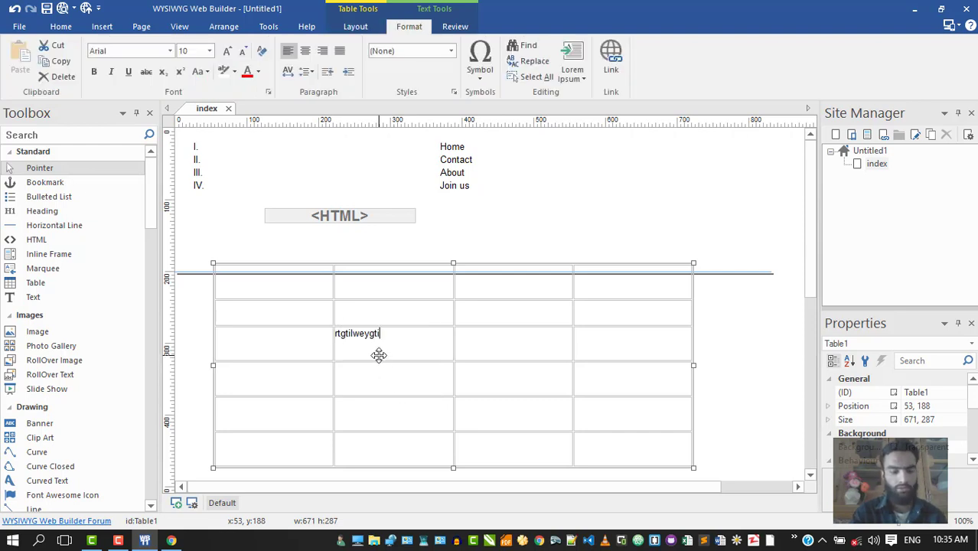
key("Tab")
type("hfhg")
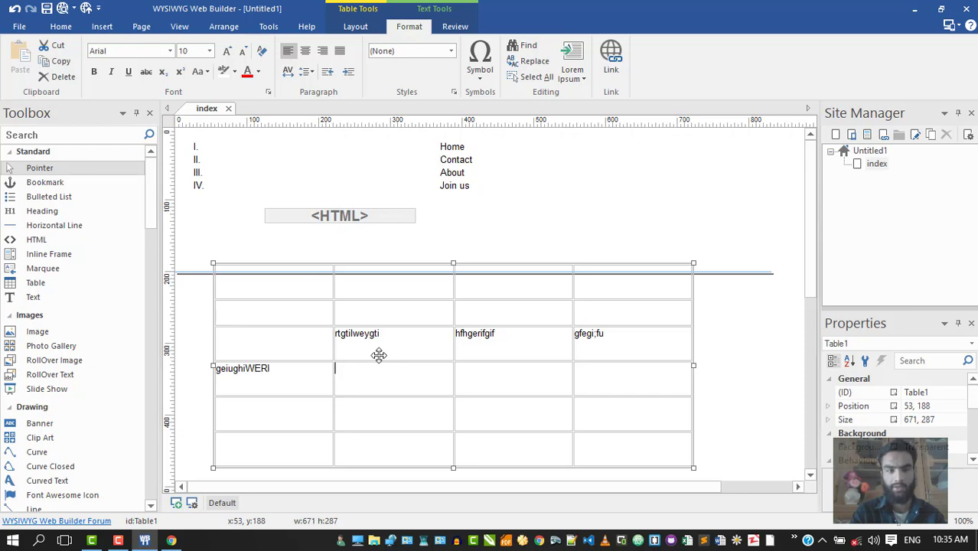
type("FHGIAHERI;")
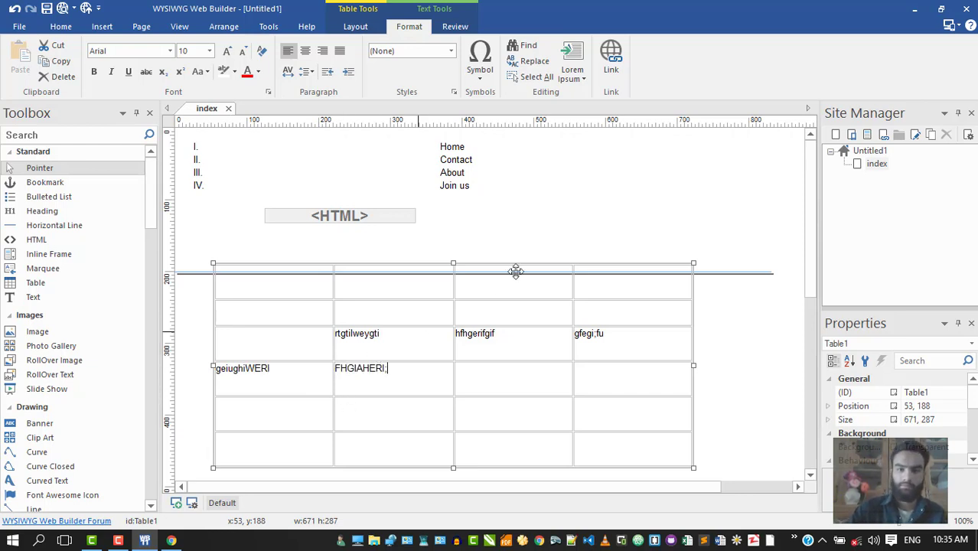
Step: Increase the height of the row containing FHGIAHERI; slightly with the Row Height command
left_click(453, 27)
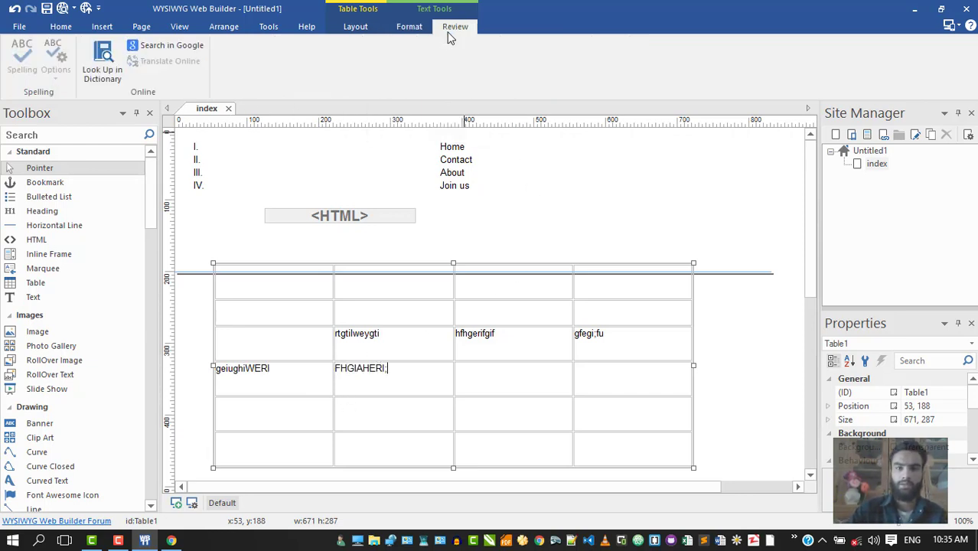
left_click(411, 28)
left_click(361, 28)
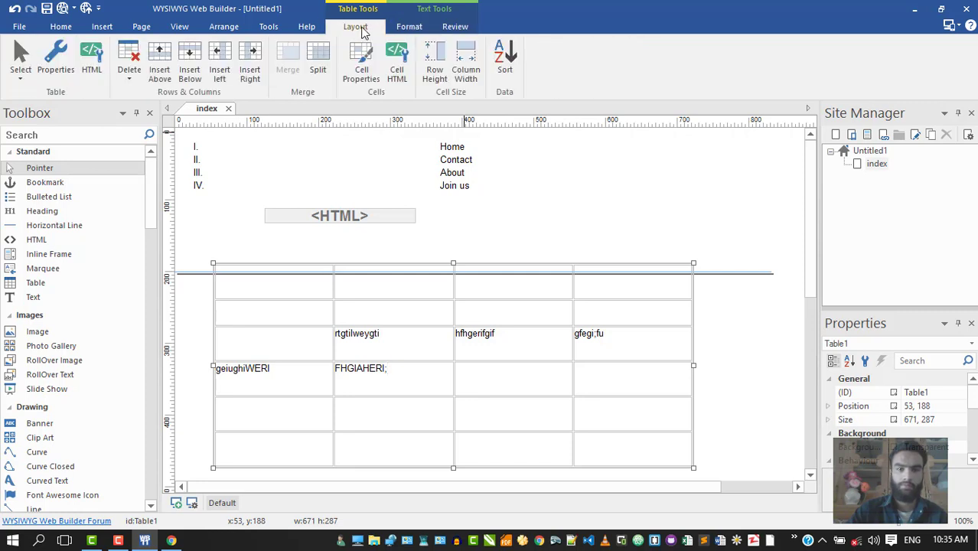
left_click(439, 67)
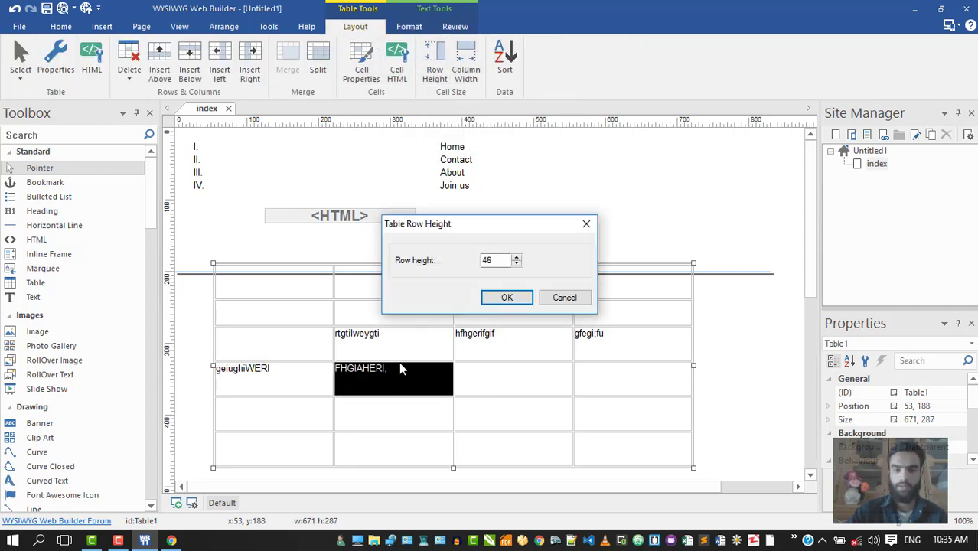
left_click(508, 298)
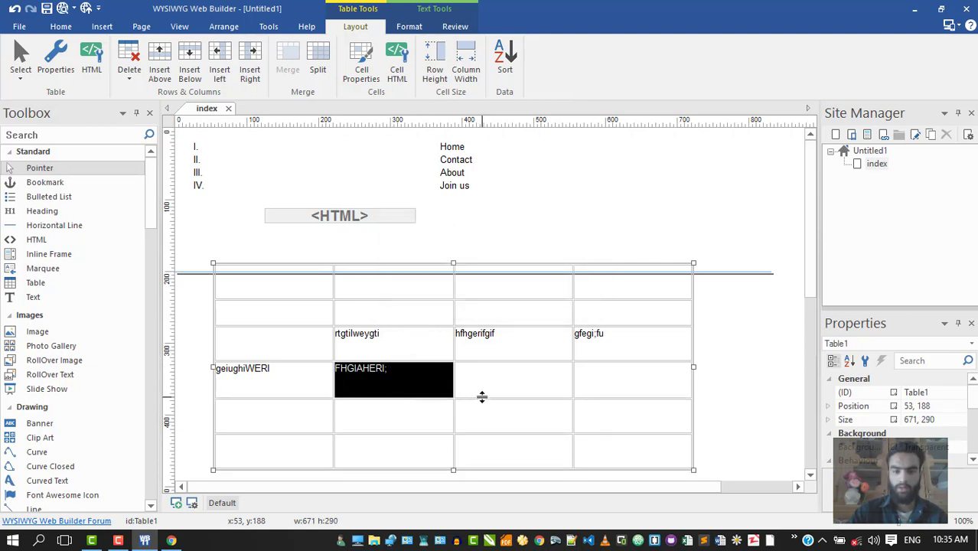
Step: Shorten the fourth row slightly and widen the second column, bringing the table to about 695 by 287 px
mouse_move(482, 396)
left_mouse_down()
mouse_move(488, 424)
mouse_move(487, 395)
left_mouse_up()
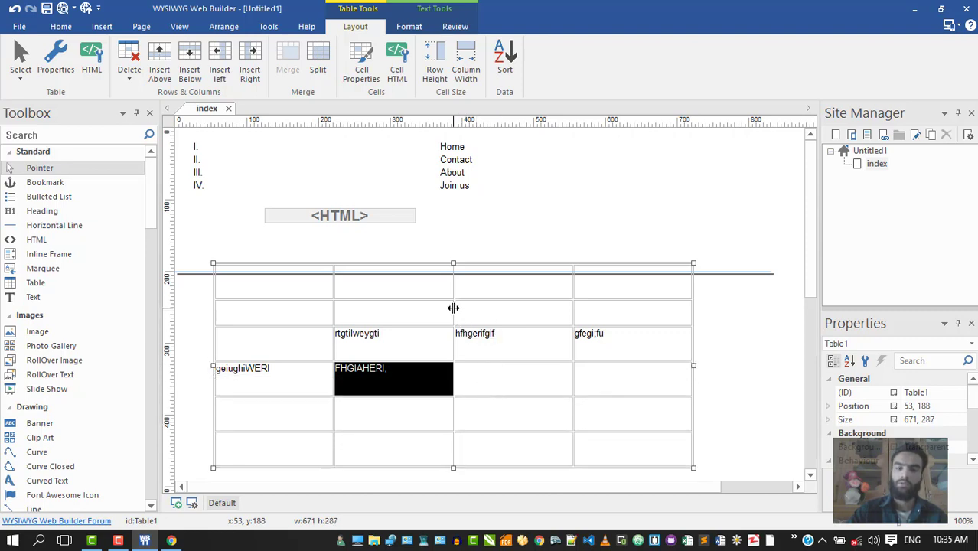
left_click_drag(453, 307, 472, 303)
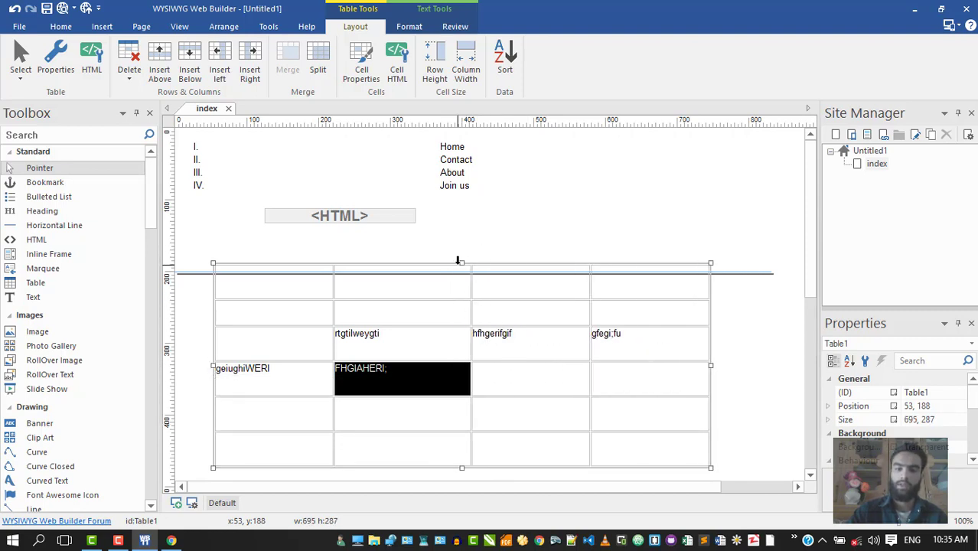
Step: Lower the table's top edge to bring it to about 695 by 225 px, and sort by Column 1 ascending with no header row
left_click_drag(461, 263, 474, 321)
left_click_drag(478, 357, 482, 310)
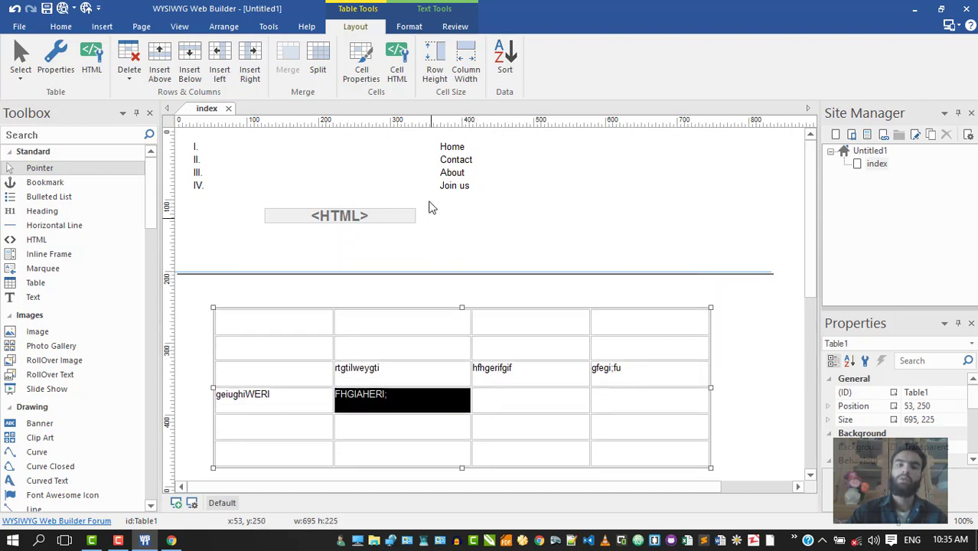
left_click(508, 61)
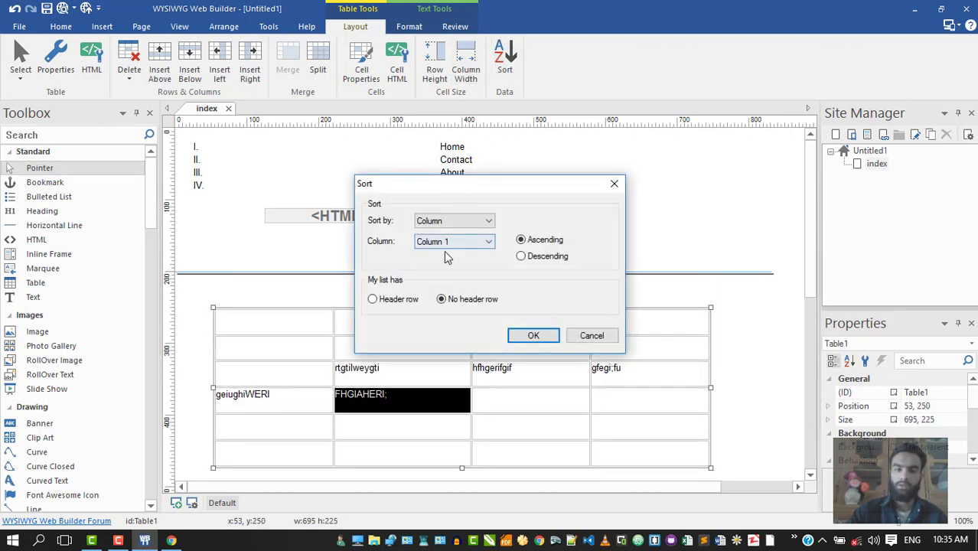
left_click(529, 335)
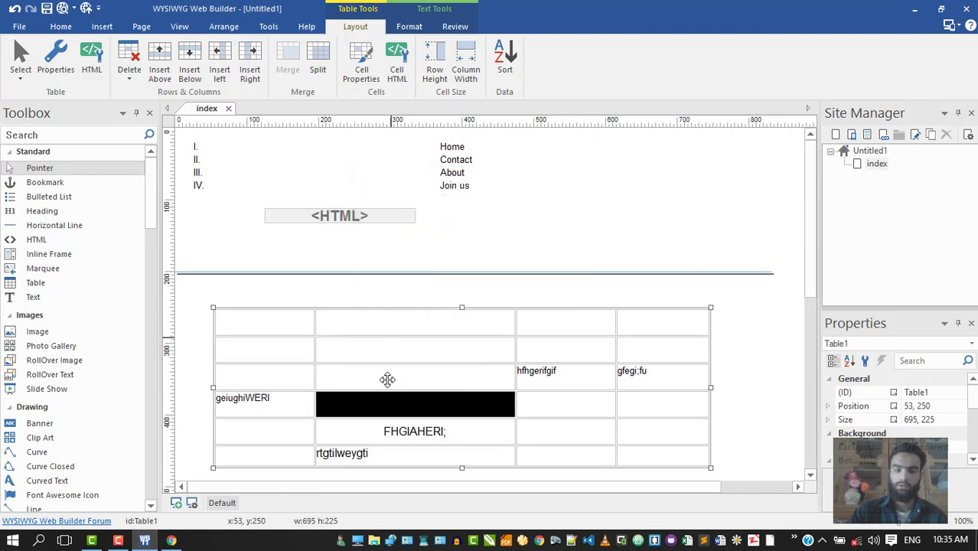
left_click(400, 378)
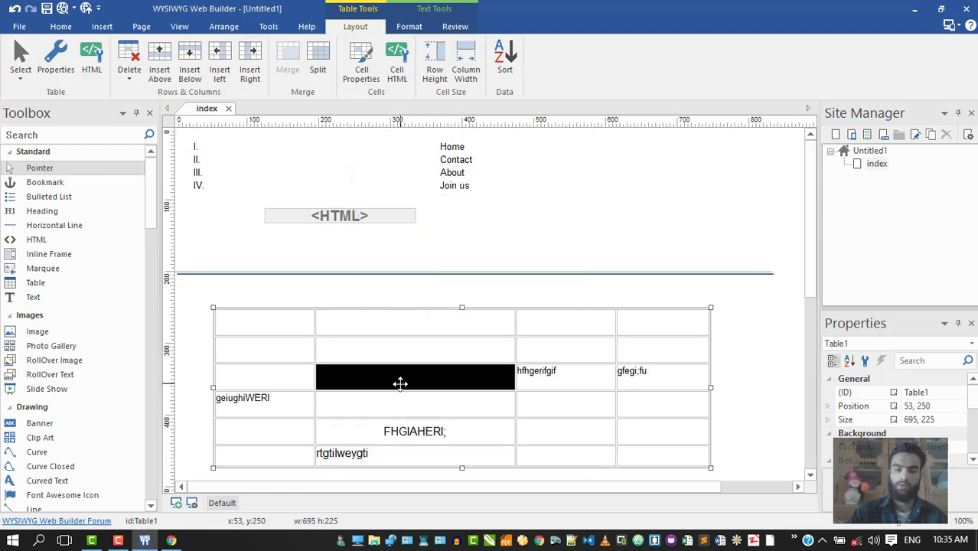
left_click(437, 340)
Step: Preview the page in the browser, examine the sorted table, and return to WYSIWYG Web Builder
left_click(86, 8)
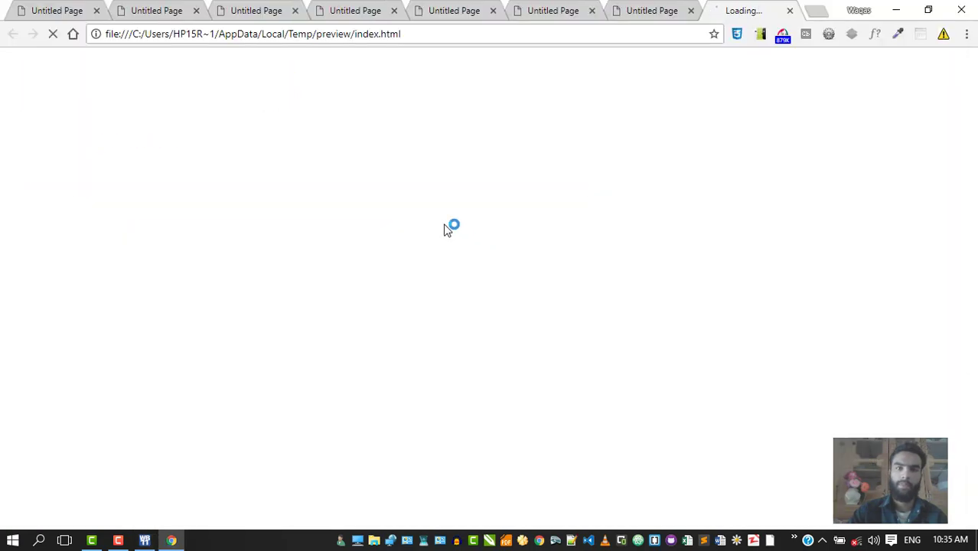
scroll(297, 291, "down", 3)
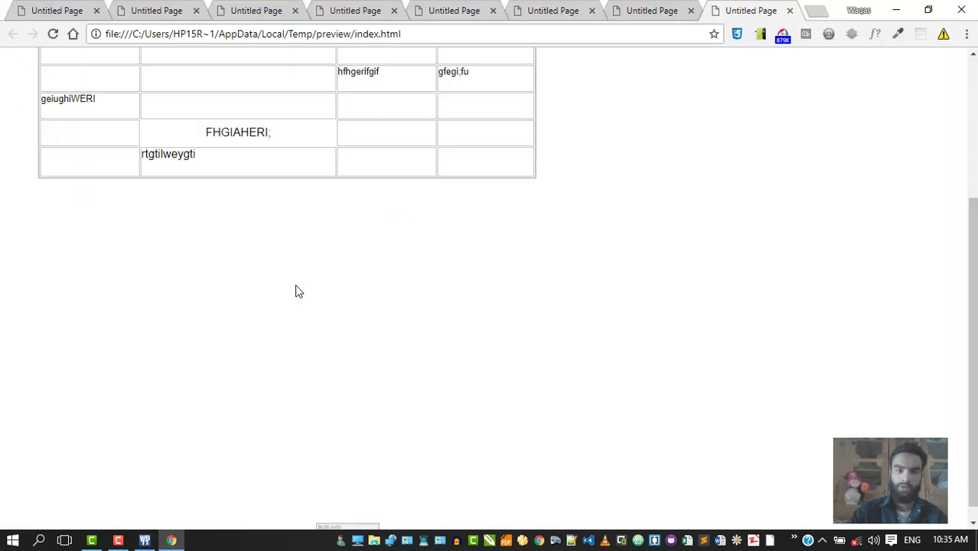
scroll(317, 161, "up", 3)
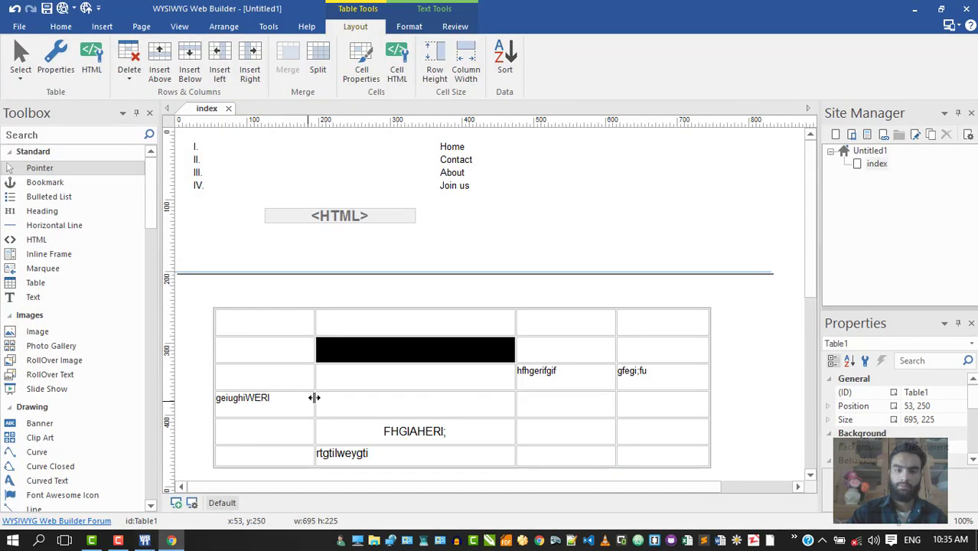
left_click(144, 540)
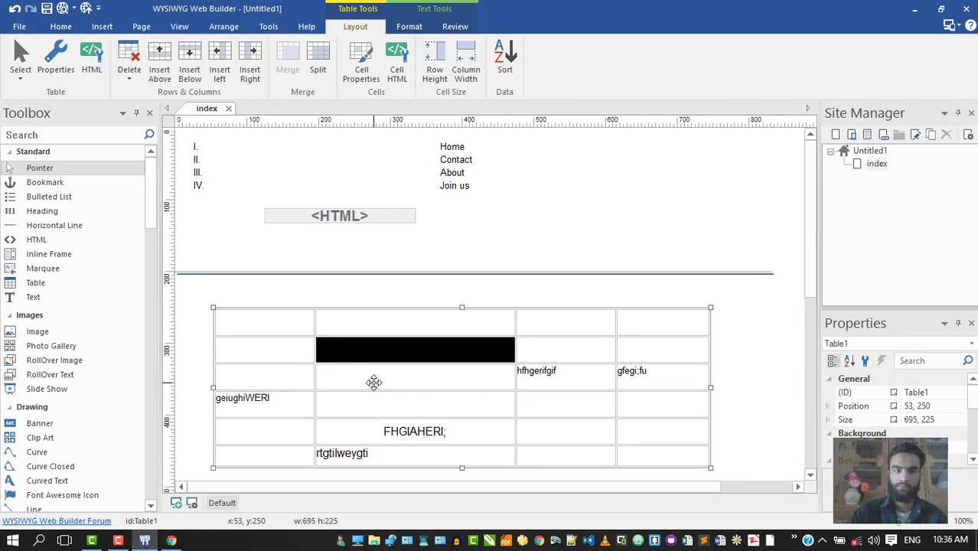
Step: Select the whole table and set its cell padding to 3 and cell spacing to 2 in the table properties
left_click(21, 65)
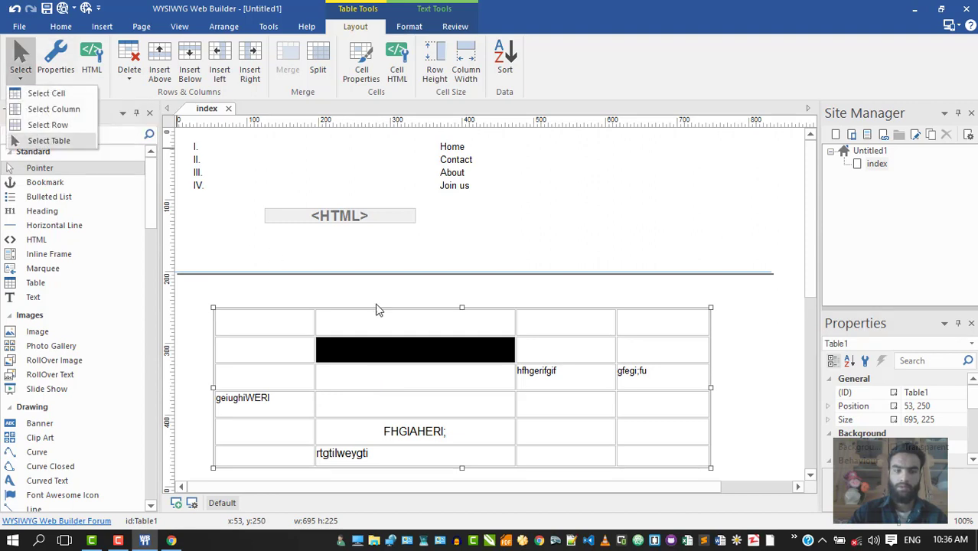
left_click(39, 138)
left_click(20, 80)
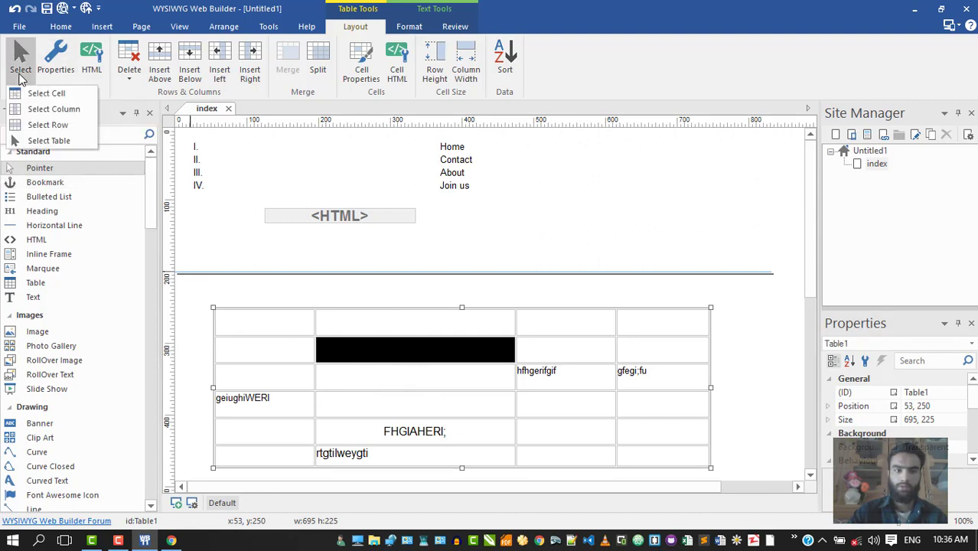
left_click(49, 140)
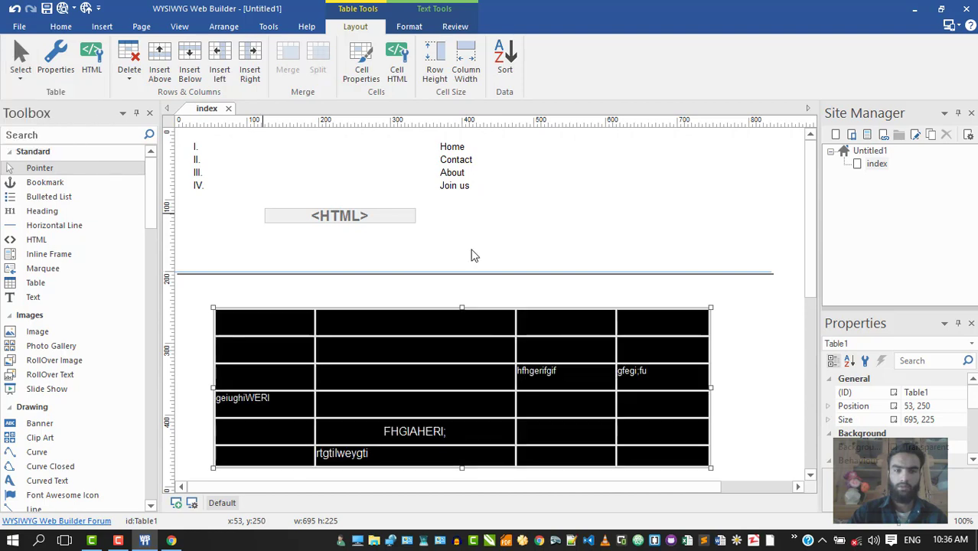
left_click(74, 76)
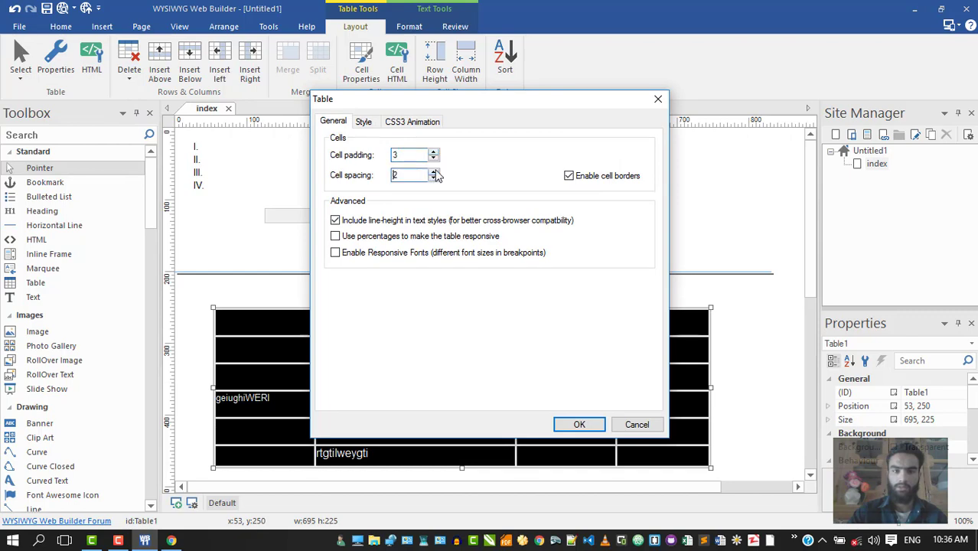
Step: Give the table the predefined style Heading 4 <h4> and look through the available styles in the Style Manager
left_click(364, 122)
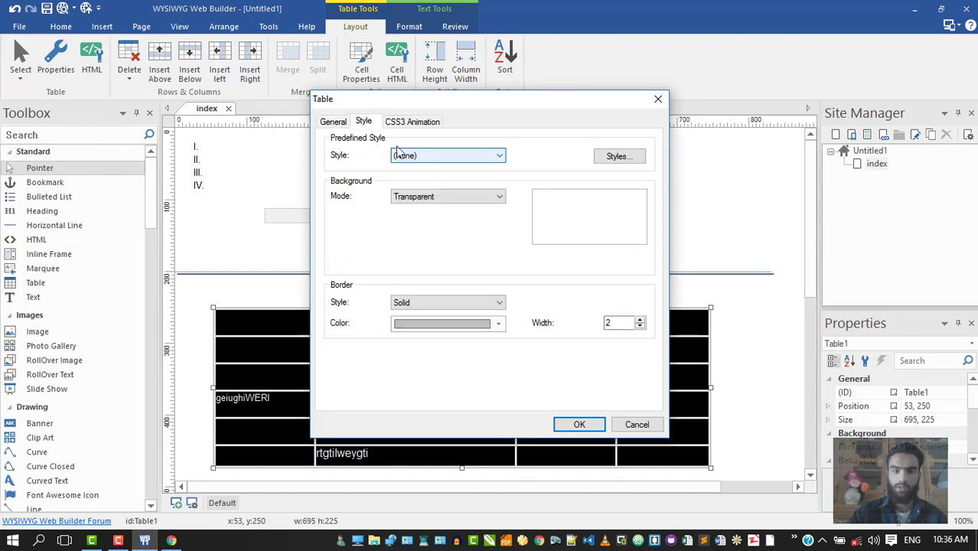
left_click(419, 158)
left_click(433, 208)
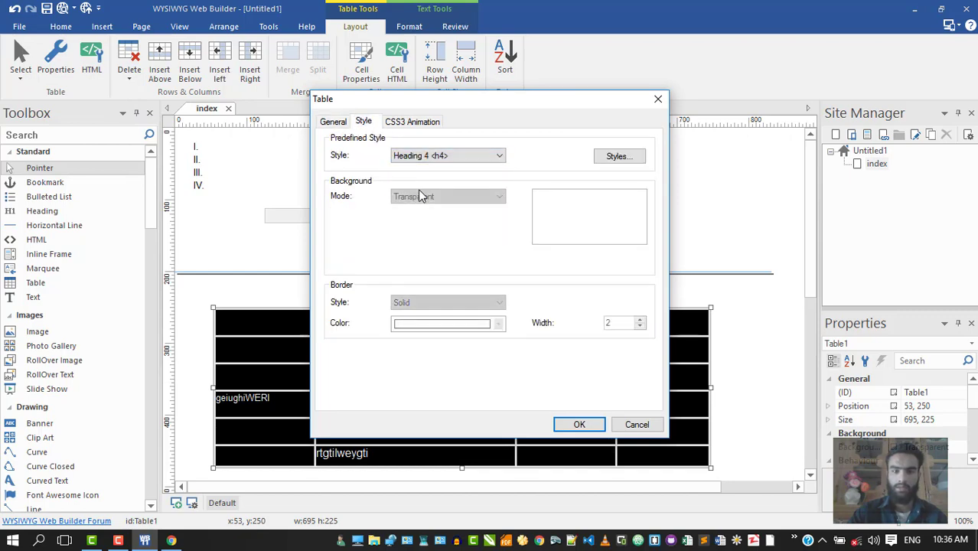
left_click(604, 156)
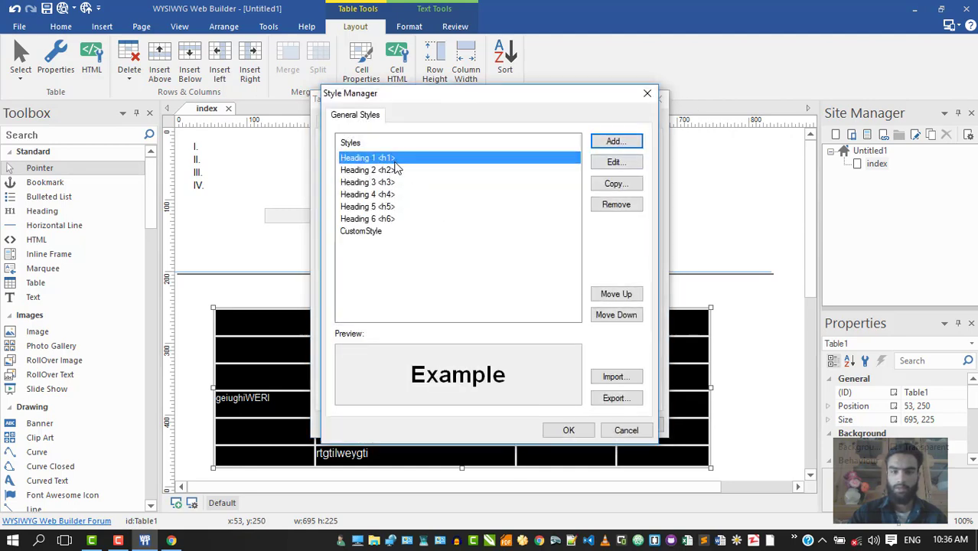
left_click(567, 429)
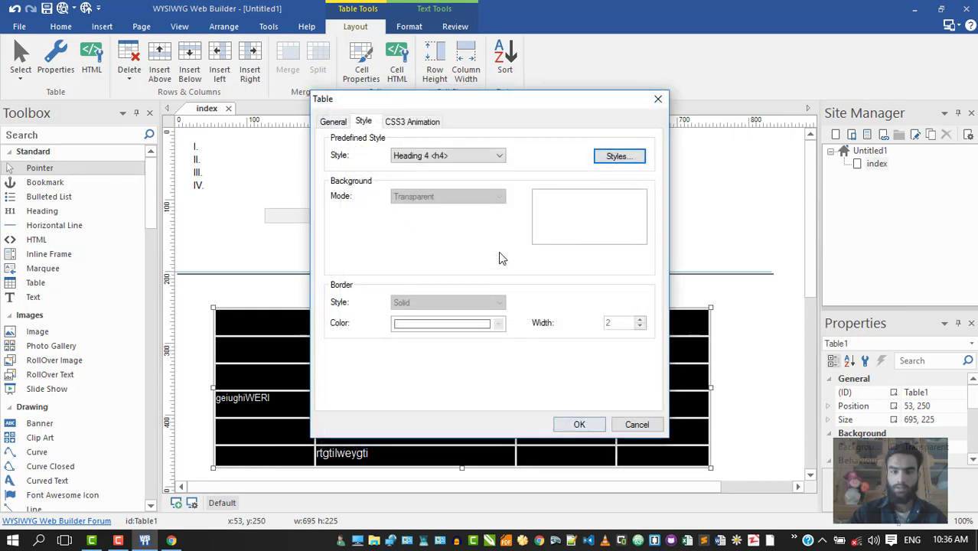
Step: Add a transform-rotate CSS3 animation with duration 500 and linear timing to the table, and confirm the table properties
left_click(411, 122)
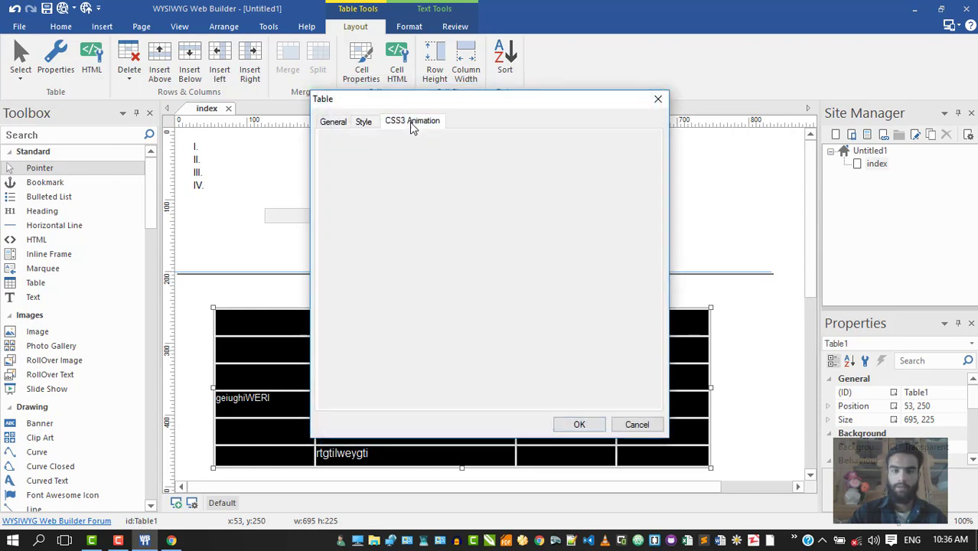
left_click(618, 157)
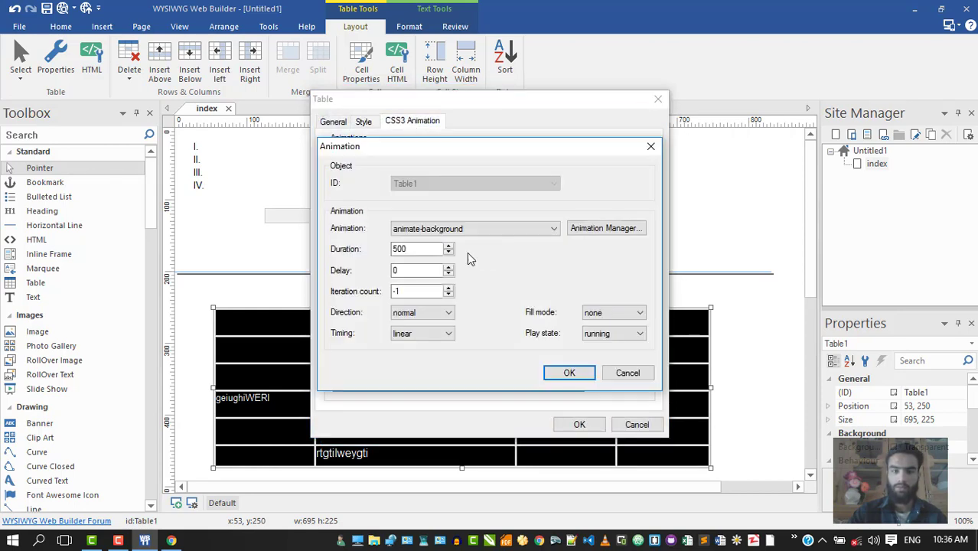
left_click(467, 228)
scroll(444, 344, "down", 10)
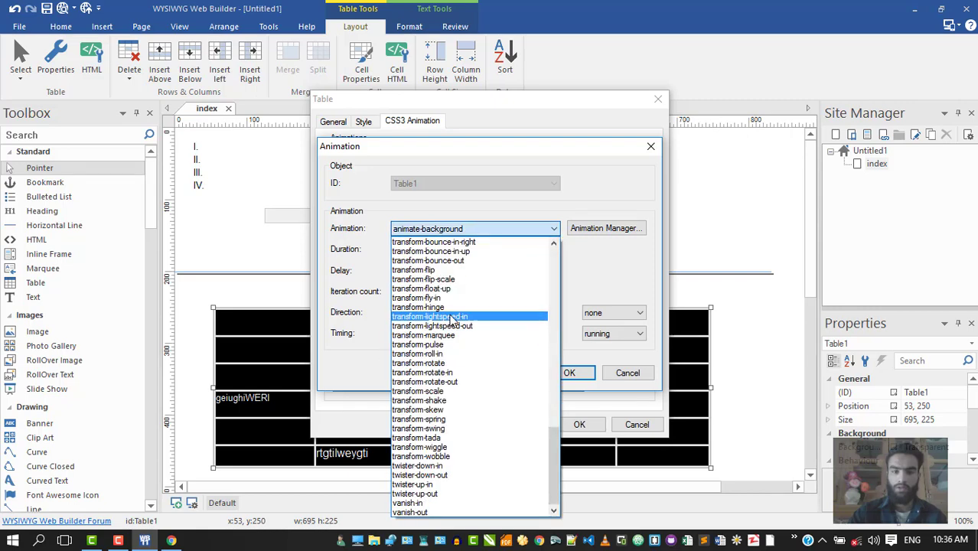
left_click(445, 362)
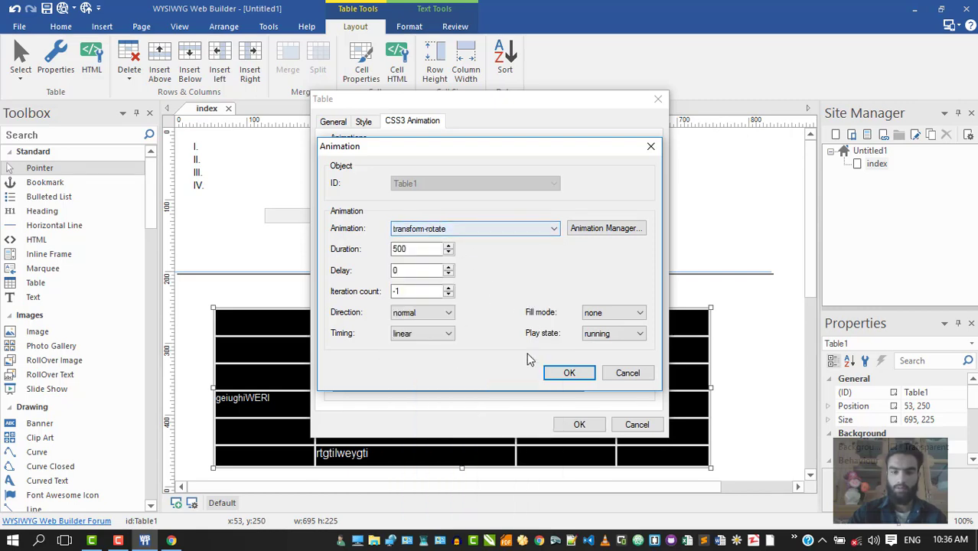
left_click(566, 372)
left_click(585, 424)
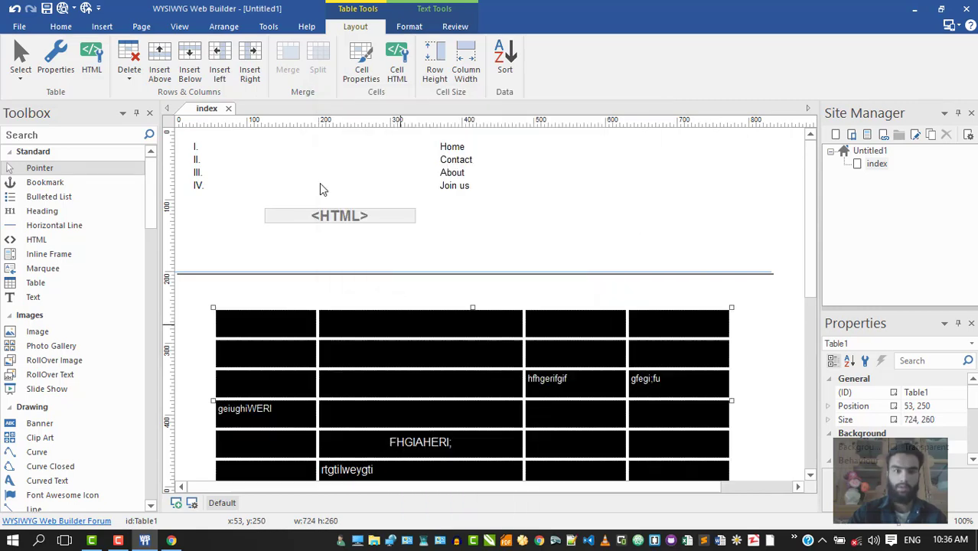
Step: Preview the restyled table in the browser, check its text, and return to WYSIWYG Web Builder
key("F5")
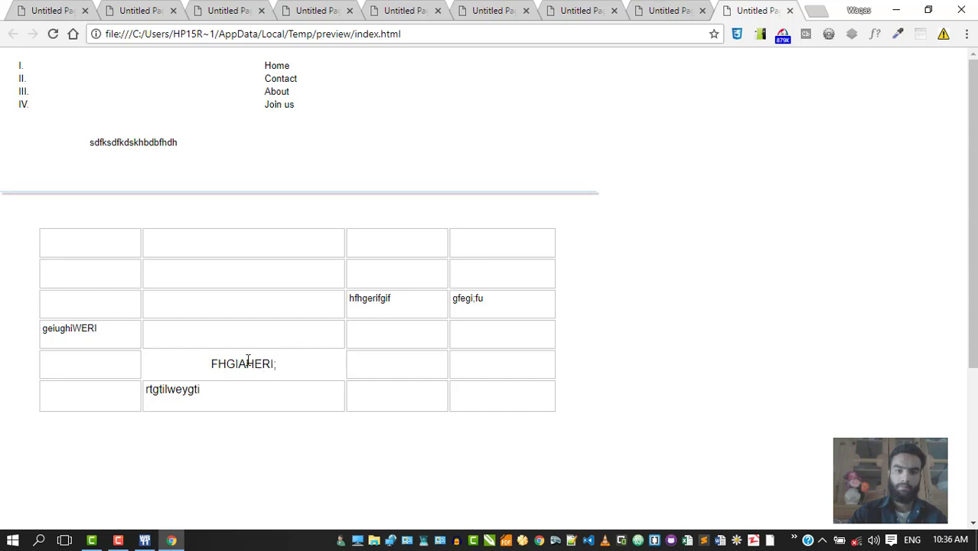
left_click_drag(248, 361, 300, 370)
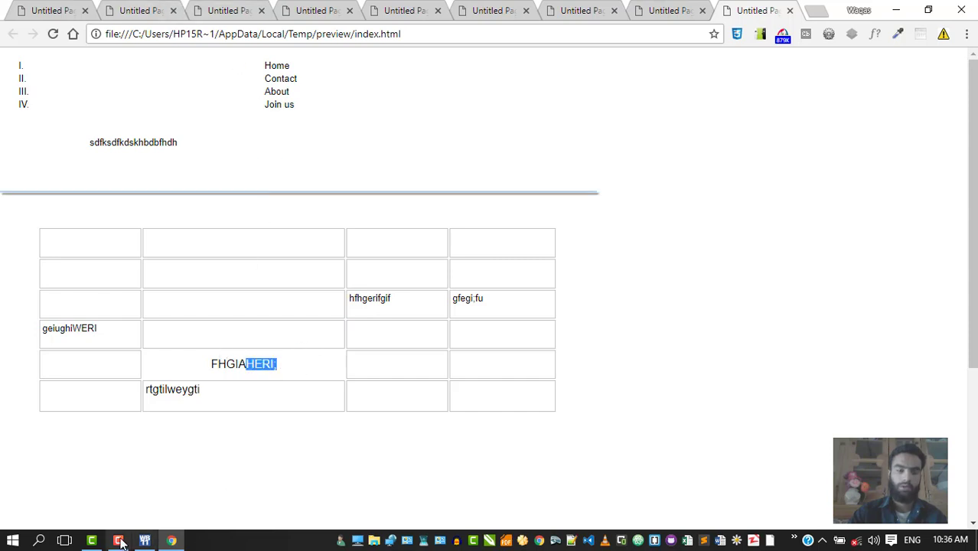
left_click(145, 540)
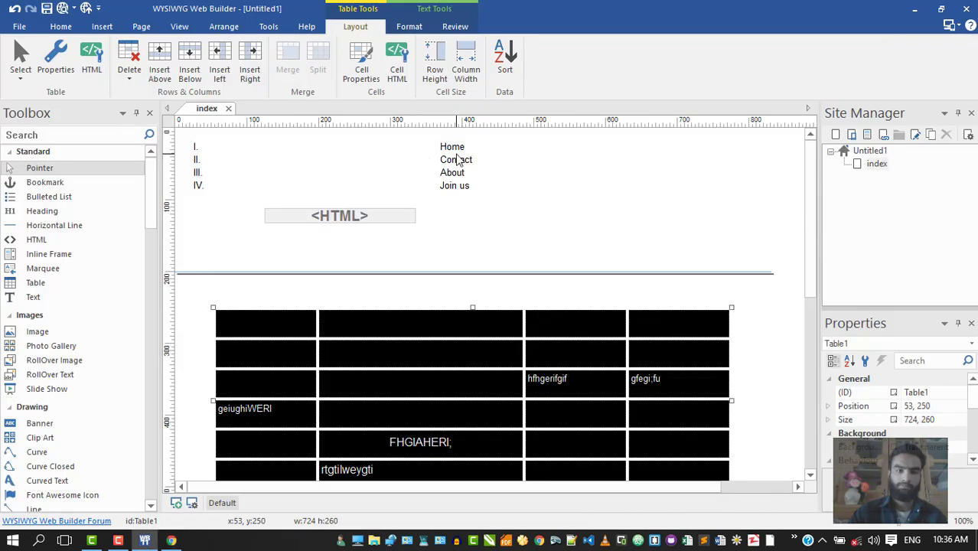
Step: Insert a text box beside the HTML object at about 432, 113 and replace its placeholder text with FTHFGDFG
left_click(103, 27)
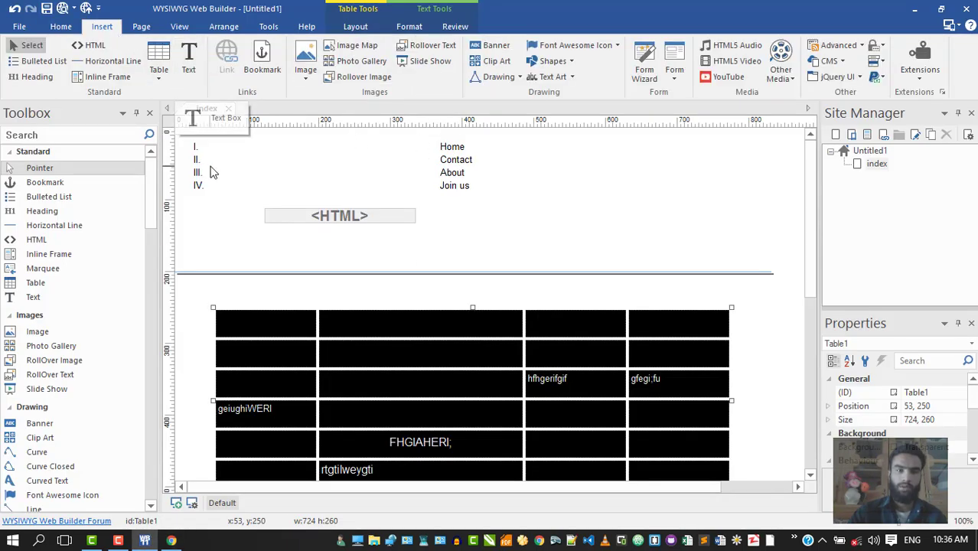
left_click(190, 67)
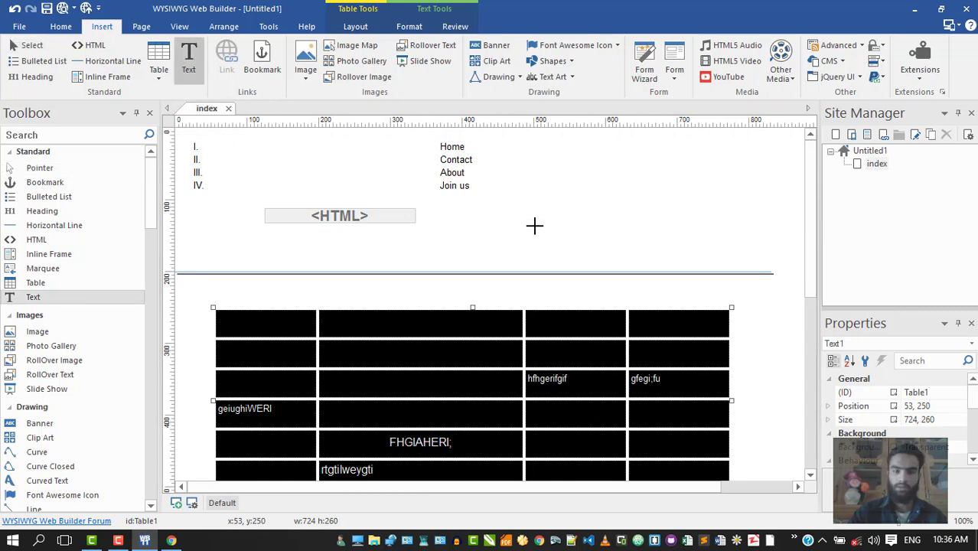
left_click(534, 225)
double_click(518, 215)
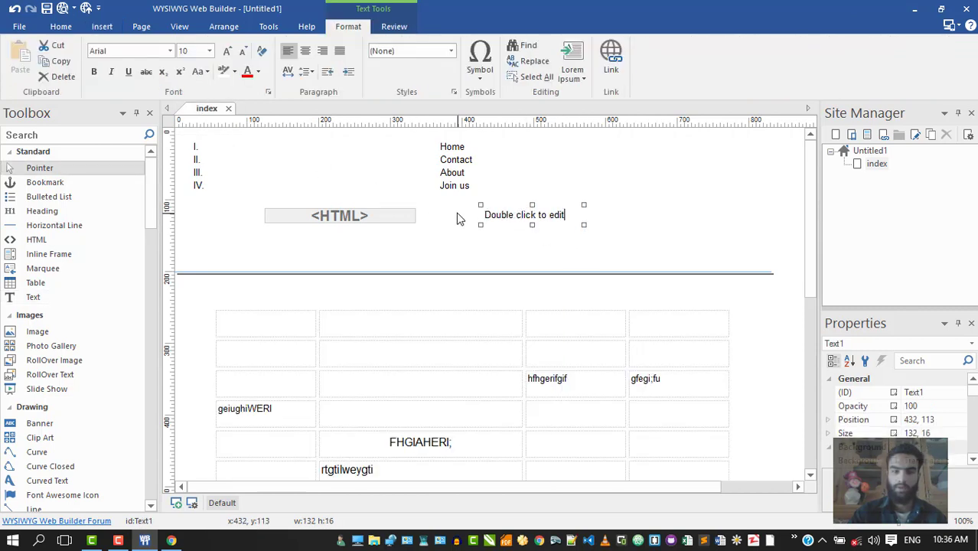
left_click_drag(502, 215, 566, 216)
key("BackSpace")
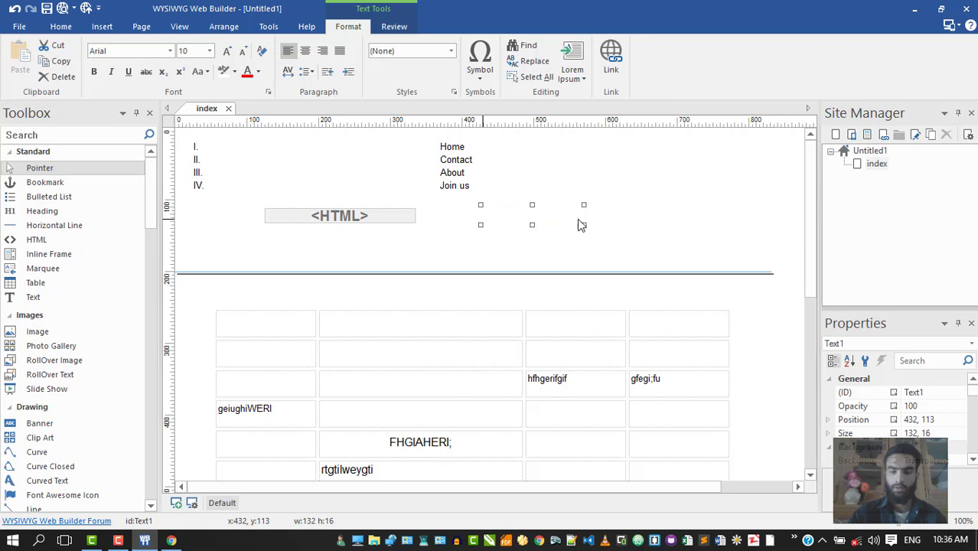
type("FTHFGDFG")
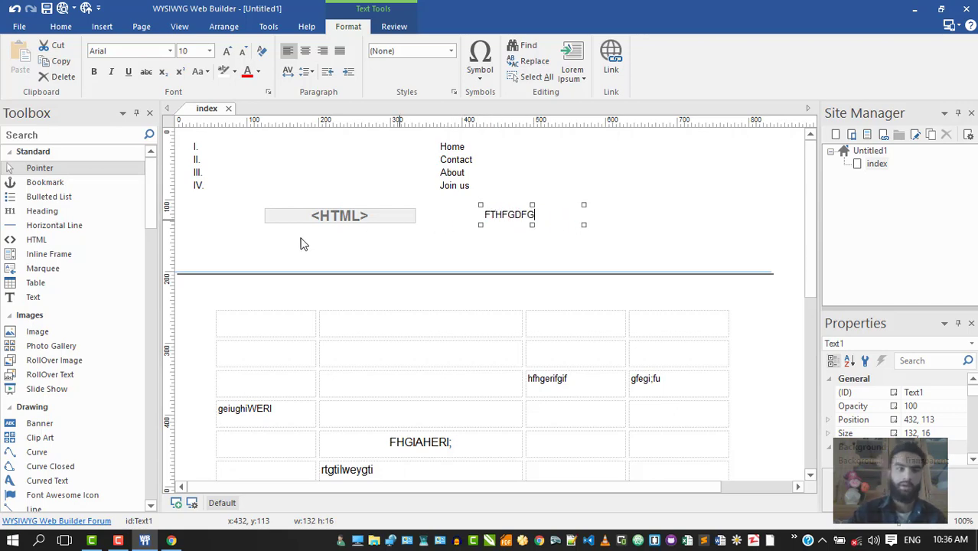
left_click(240, 243)
left_click(103, 27)
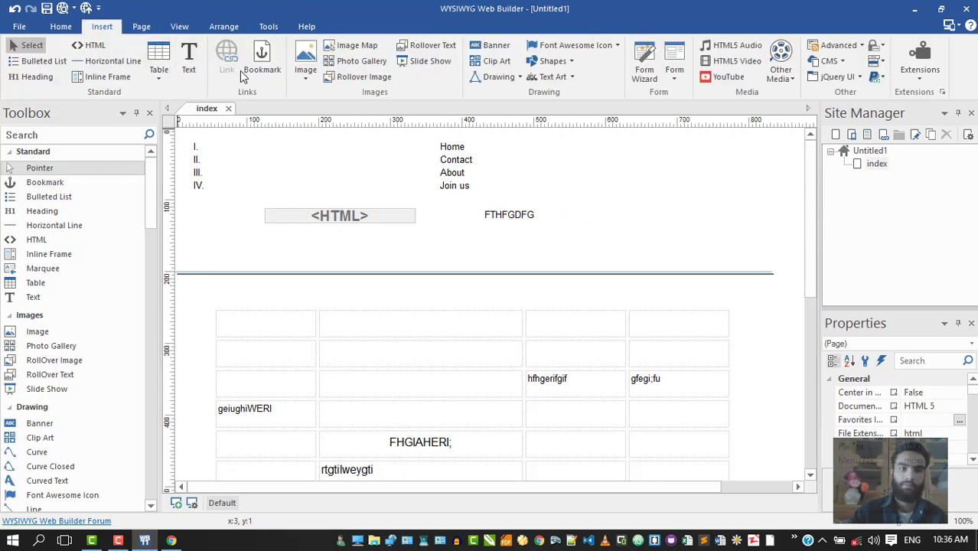
left_click(495, 217)
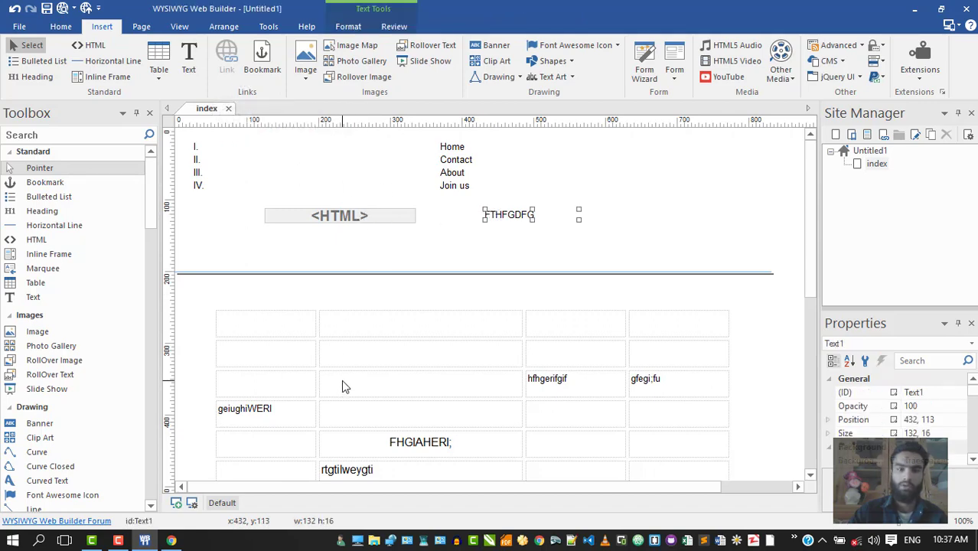
left_click(449, 173)
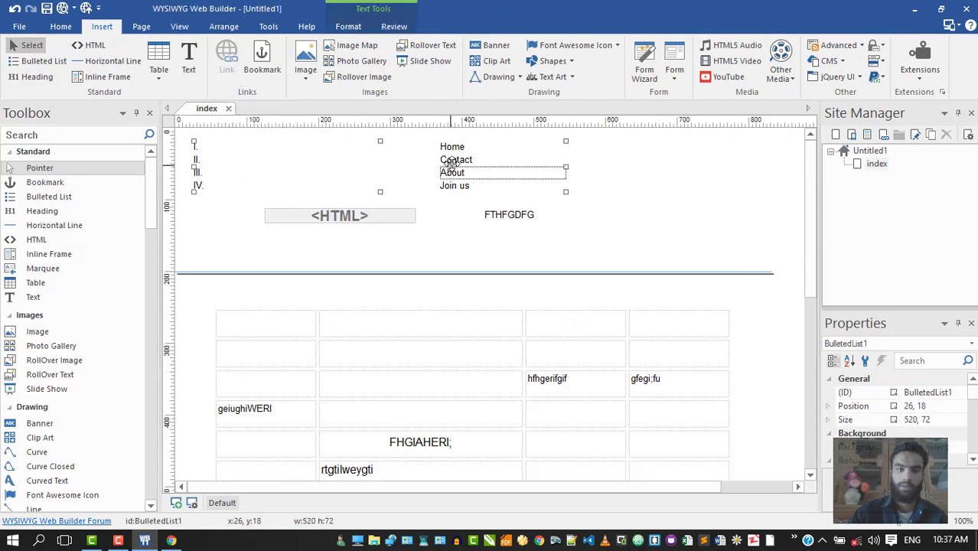
left_click(453, 161)
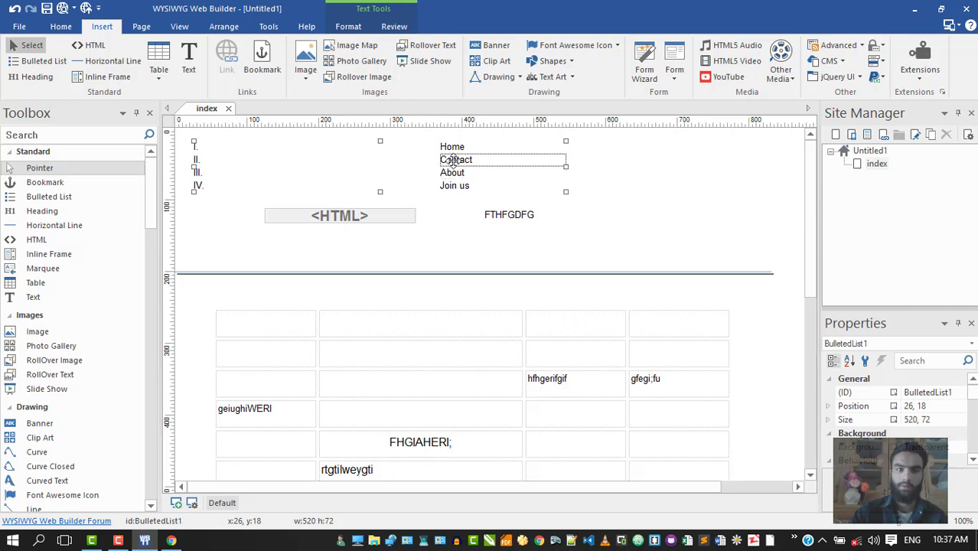
left_click(474, 209)
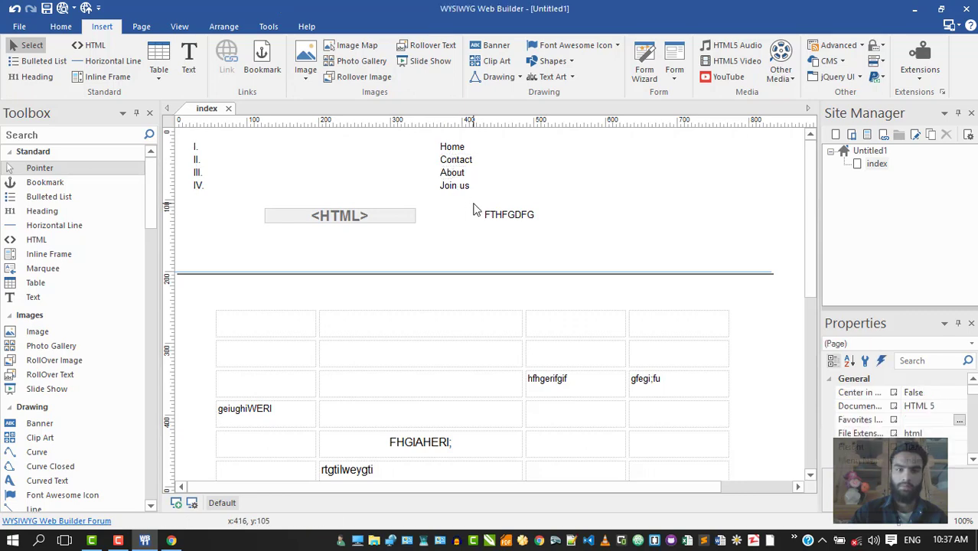
Step: Insert an image map about 283 by 63 below the table at about 124, 570 and load 0bffa672f8cce8c49a3ac78f9ea9d749.jpg into it
left_click(299, 79)
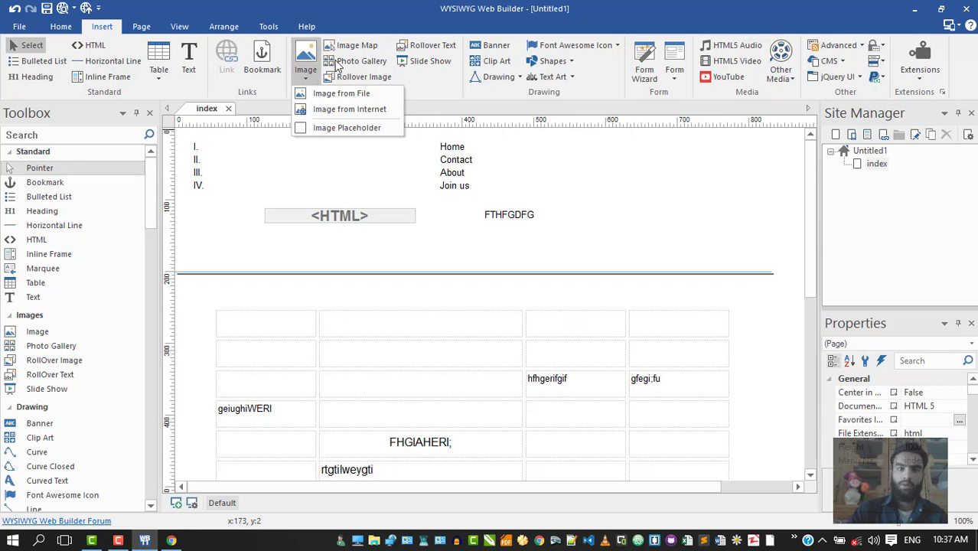
scroll(340, 302, "down", 5)
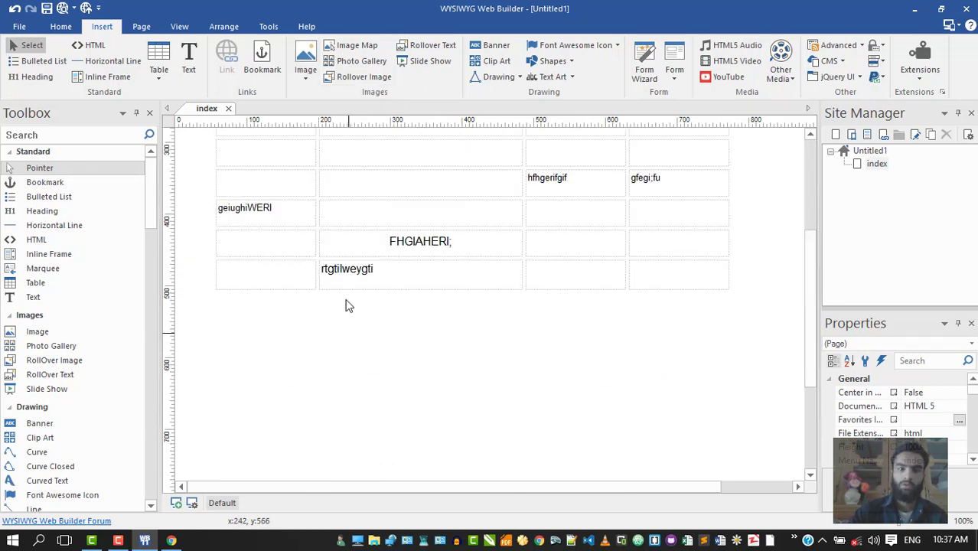
left_click(341, 46)
left_click_drag(262, 334, 474, 382)
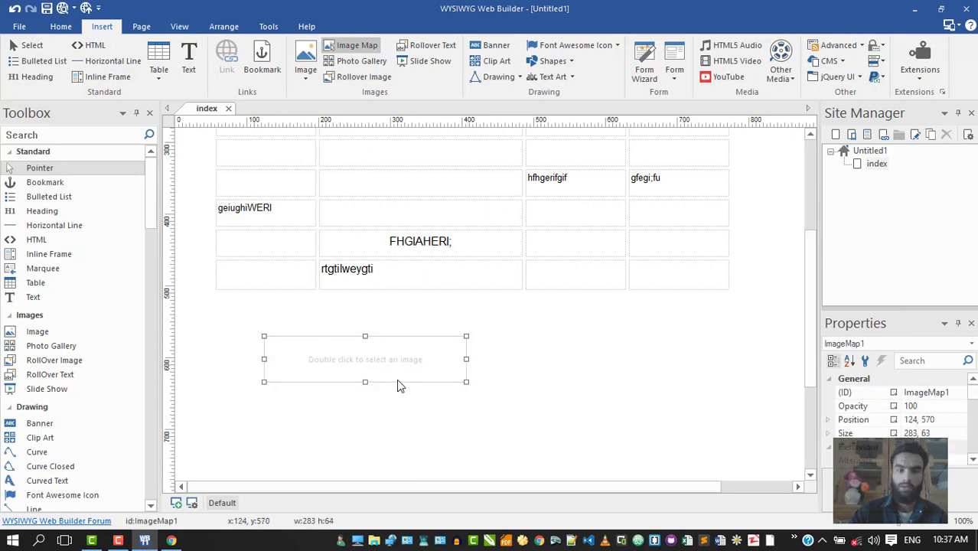
double_click(399, 367)
left_click(556, 268)
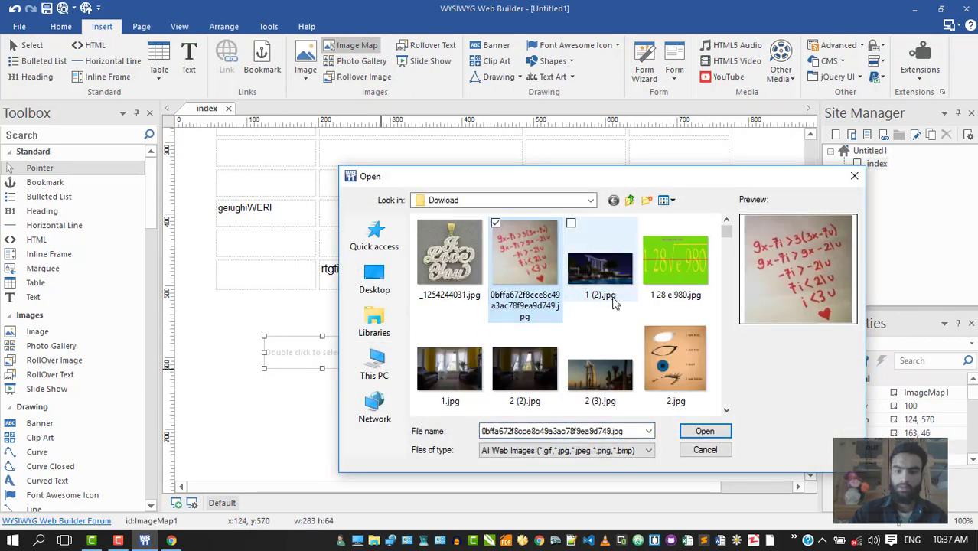
left_click(703, 431)
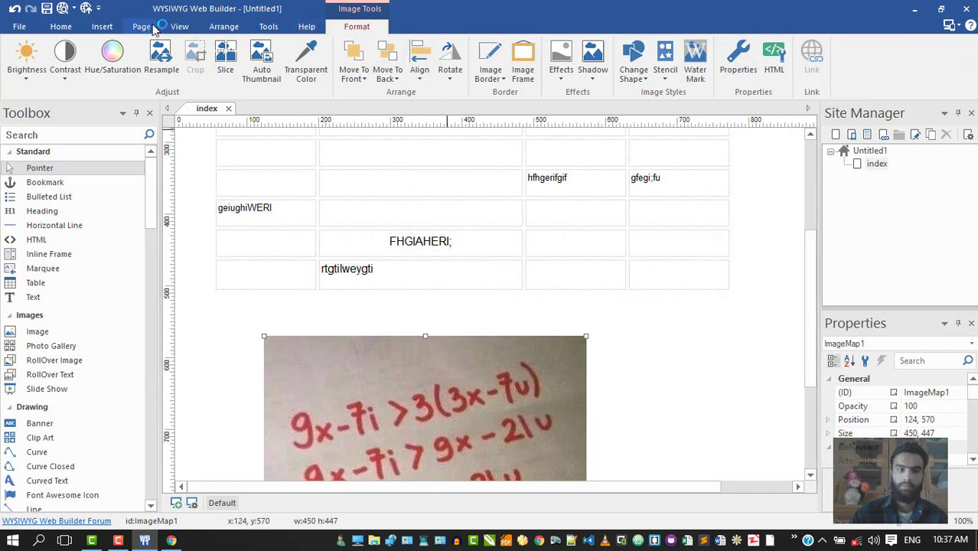
Step: Clear all inserted objects from the index page and dismiss the demo logo notice
left_click(107, 27)
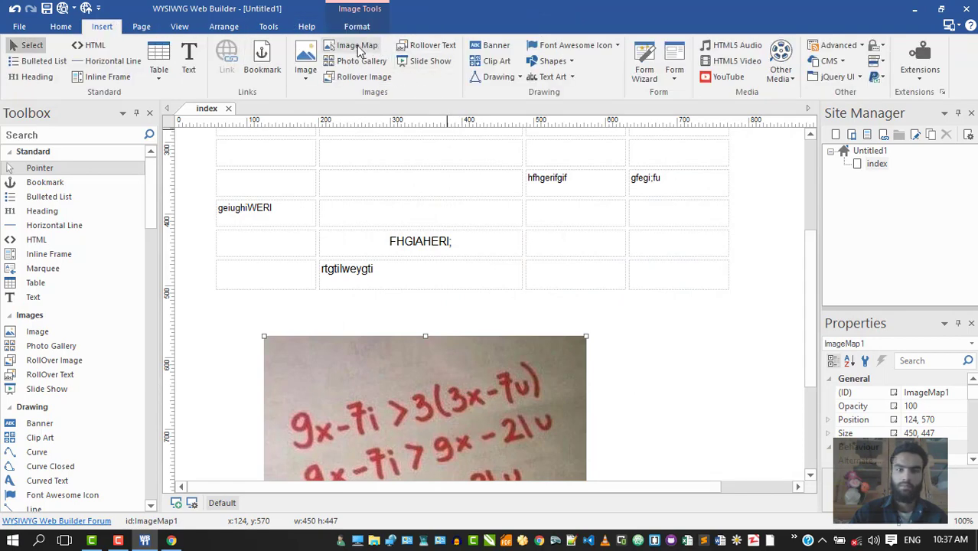
left_click(683, 336)
scroll(620, 352, "down", 5)
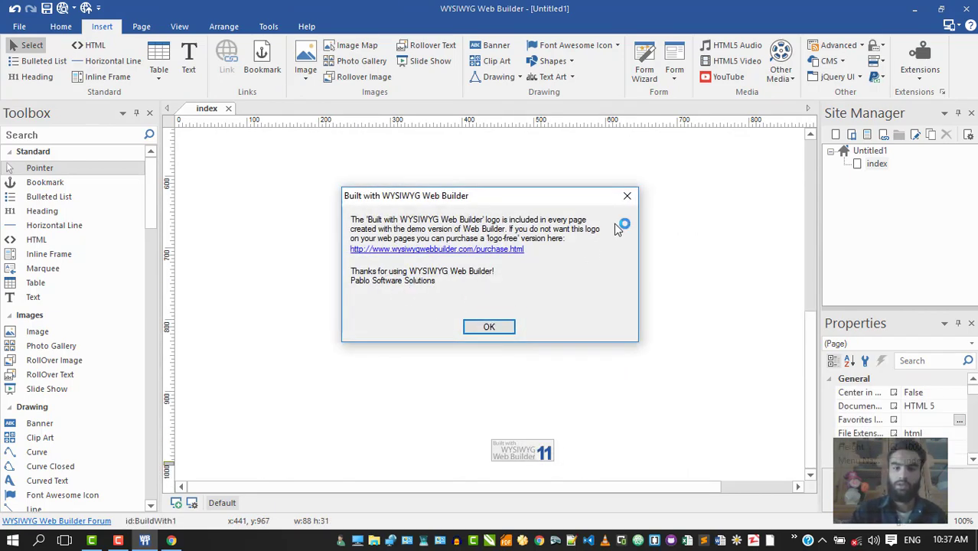
left_click(627, 197)
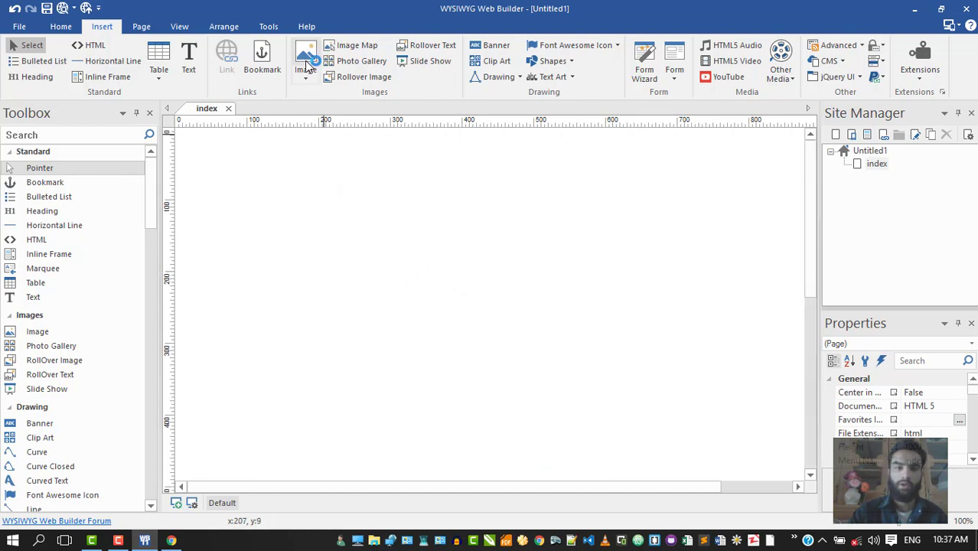
Step: Insert a photo gallery about 611 by 310 at about 120, 54 and set its display text to On hover (top)
left_click(367, 62)
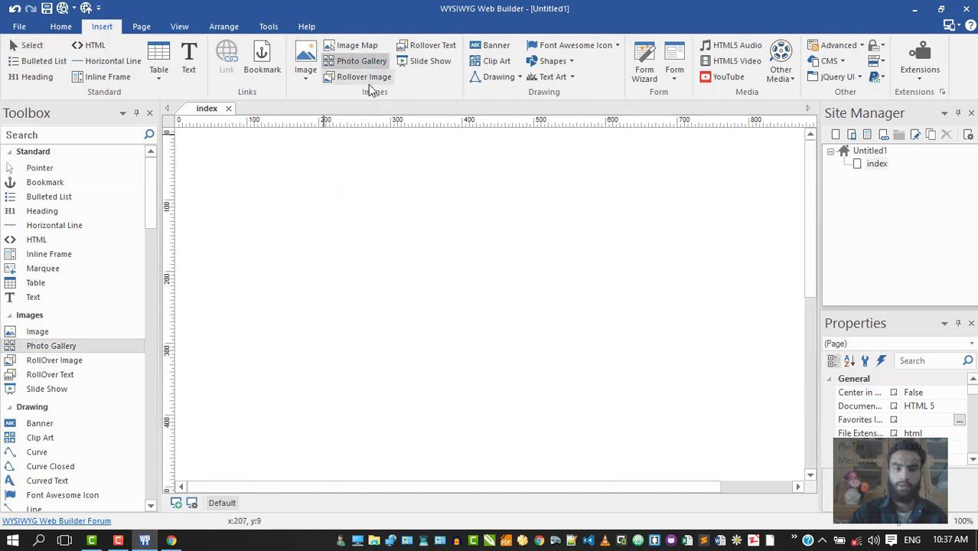
left_click_drag(260, 166, 698, 388)
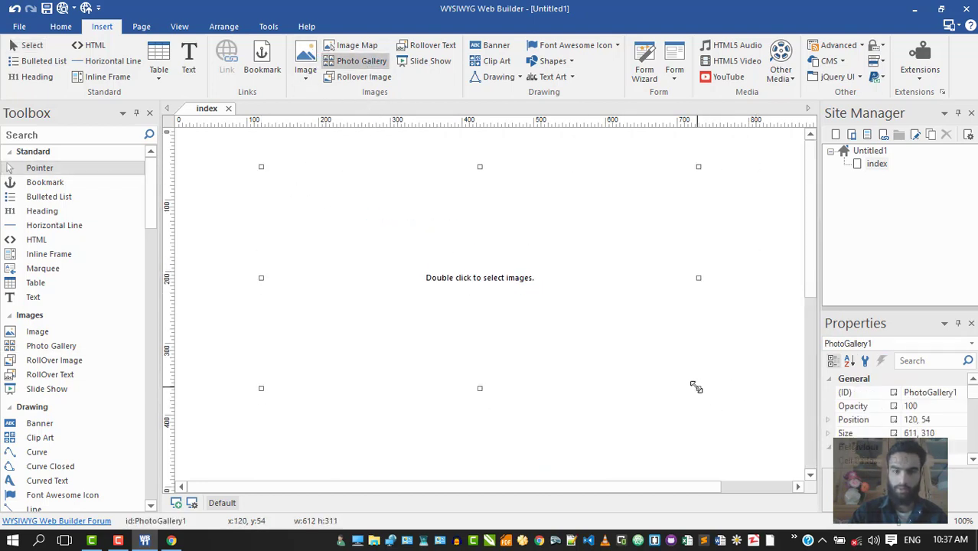
double_click(497, 267)
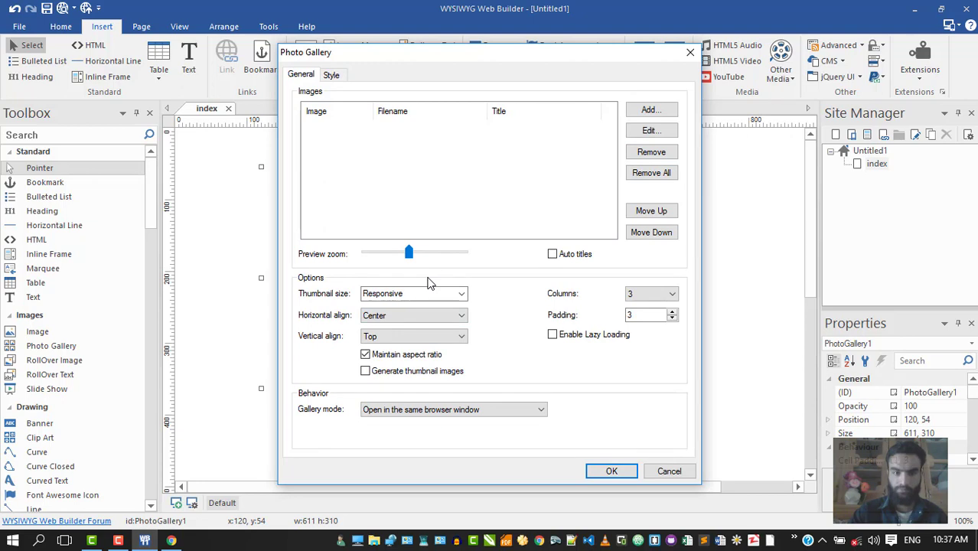
left_click(337, 76)
left_click(390, 110)
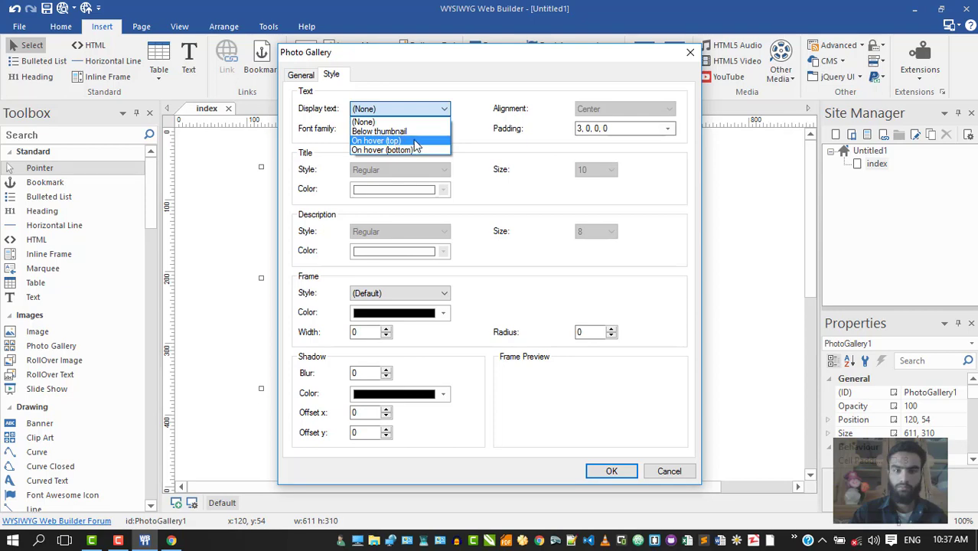
left_click(414, 141)
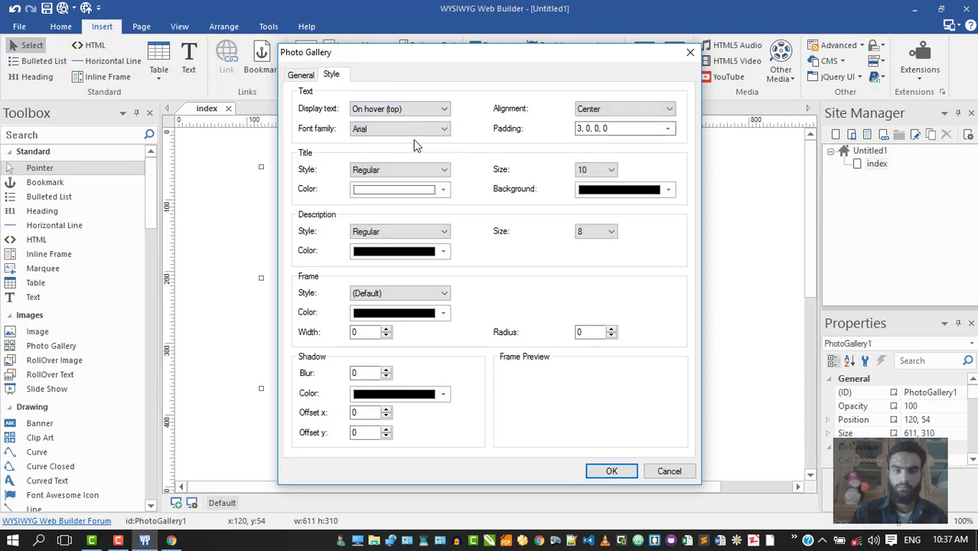
left_click(621, 472)
right_click(454, 273)
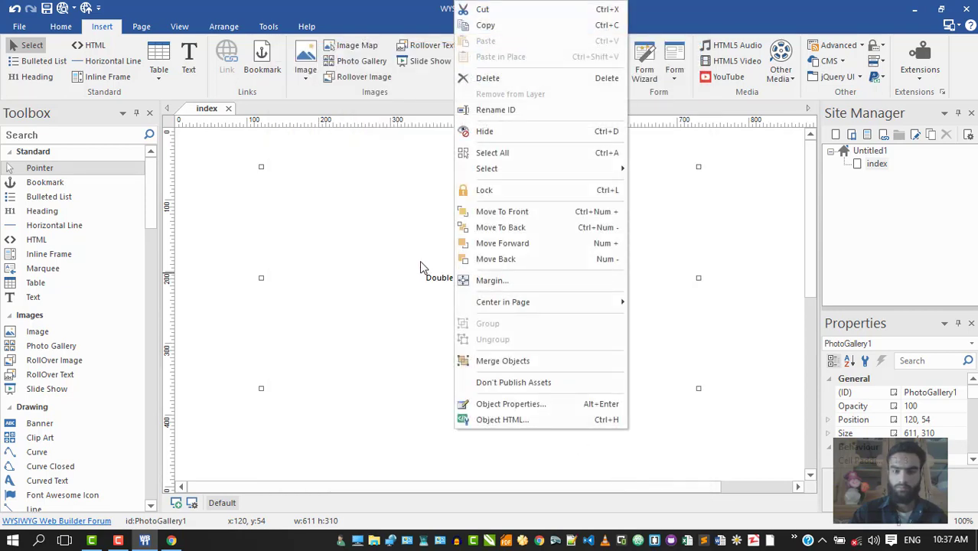
left_click(420, 266)
double_click(416, 262)
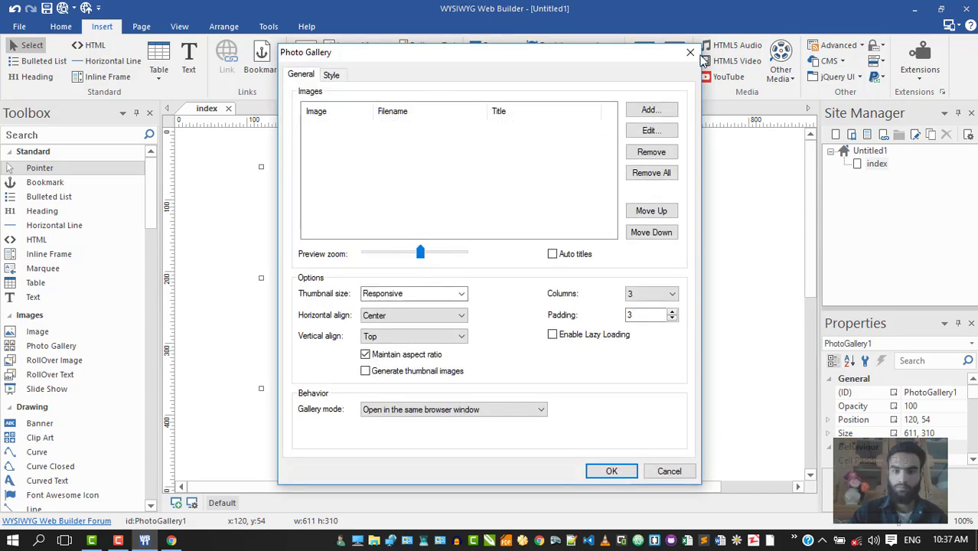
left_click(692, 53)
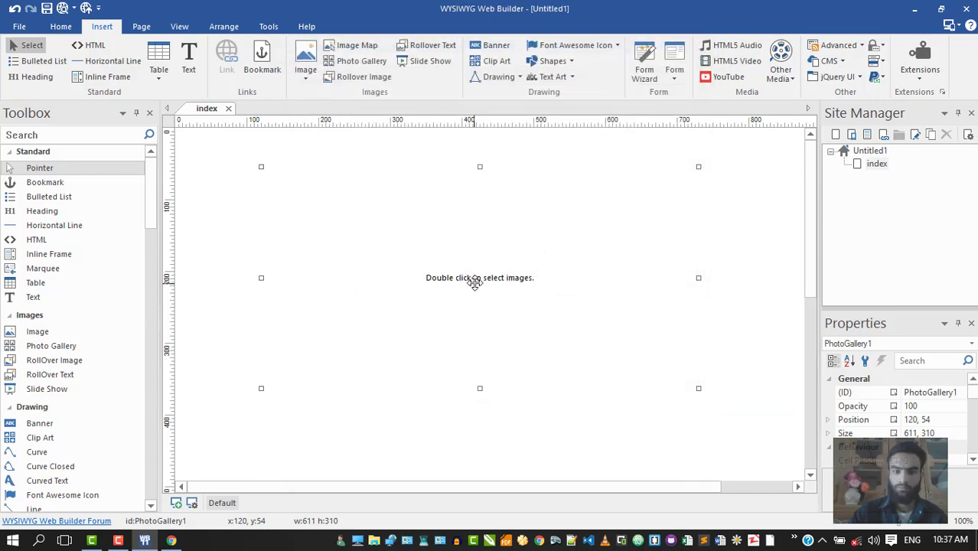
Step: Add the images 1 (2).jpg, 2 (3).jpg, 2-horizontal.jpg and 3 (2).jpg to the photo gallery and confirm
double_click(475, 282)
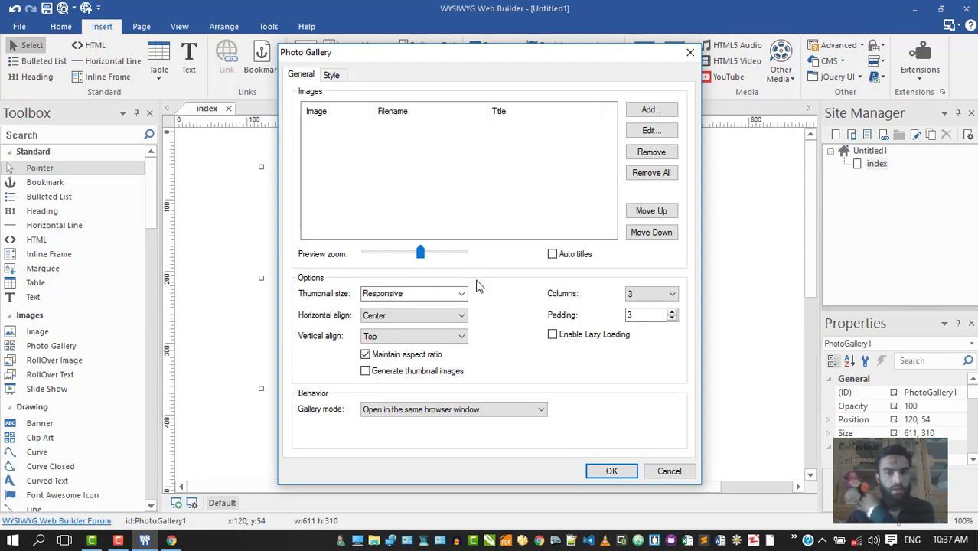
left_click(651, 110)
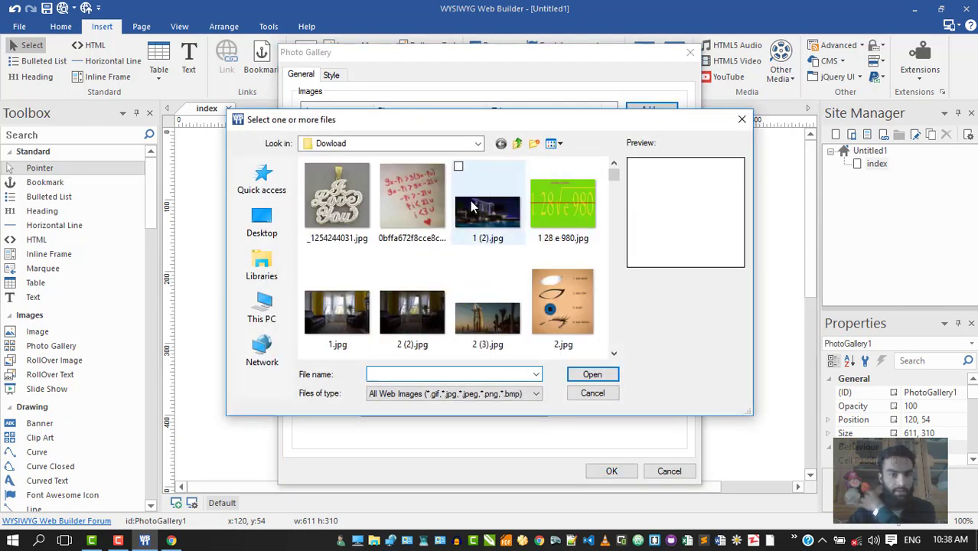
left_click(482, 211)
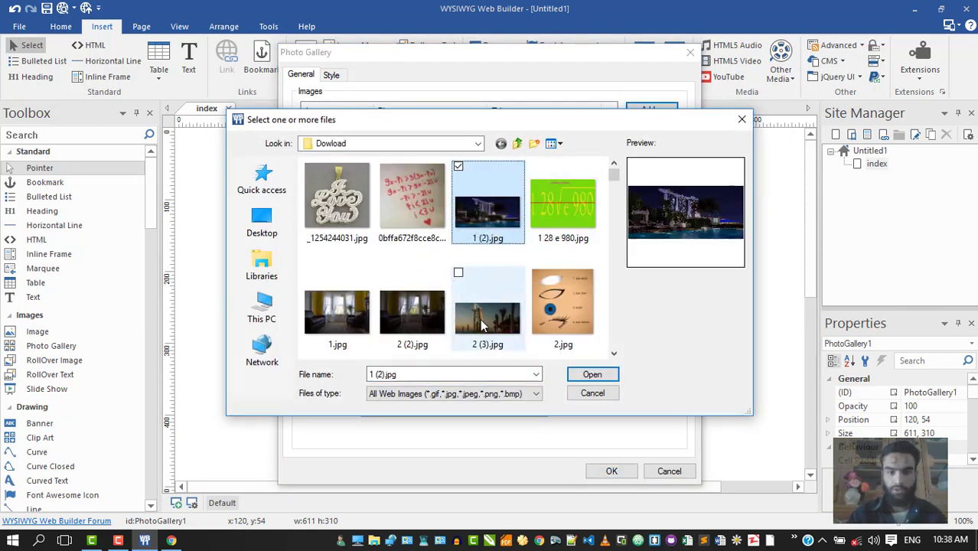
left_click(481, 325, "ctrl")
scroll(482, 326, "down", 1)
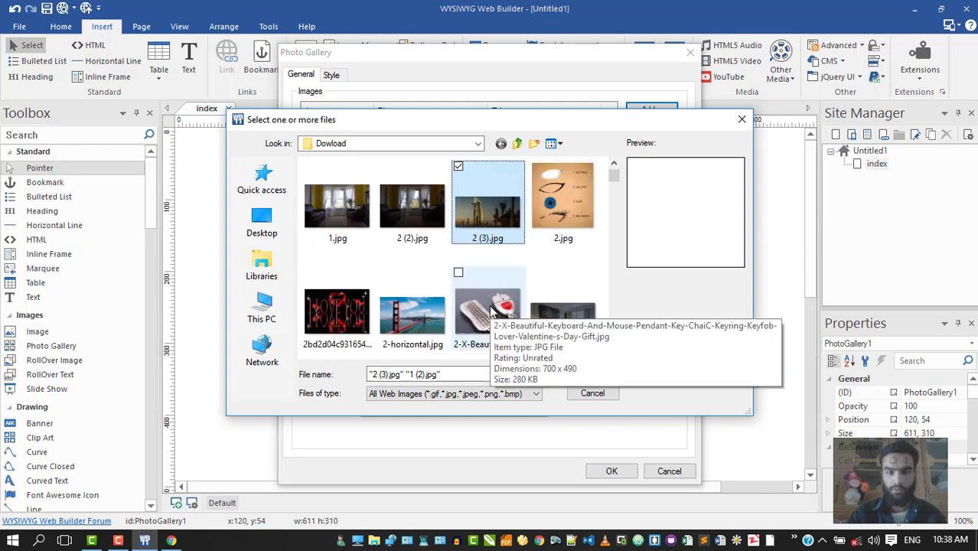
left_click(432, 321, "ctrl")
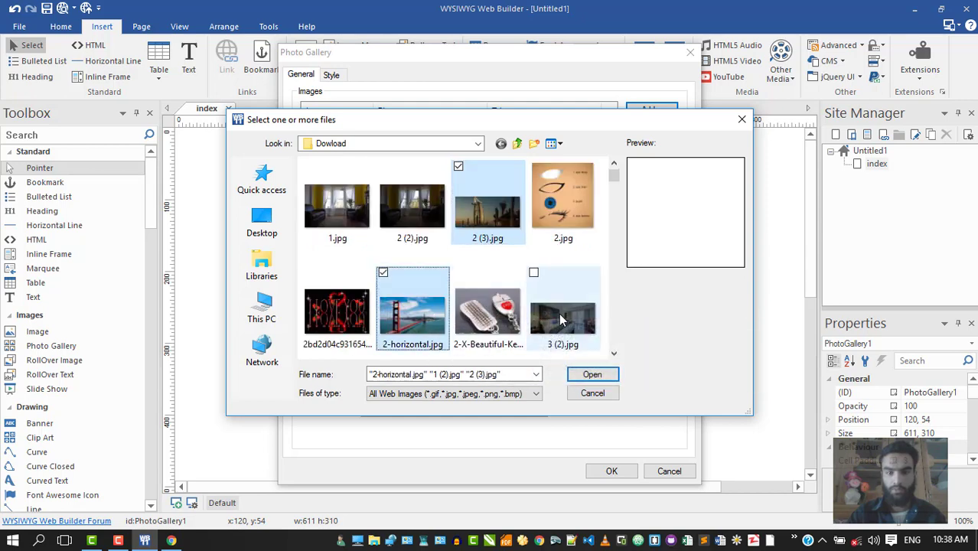
left_click(562, 317, "ctrl")
scroll(521, 302, "down", 1)
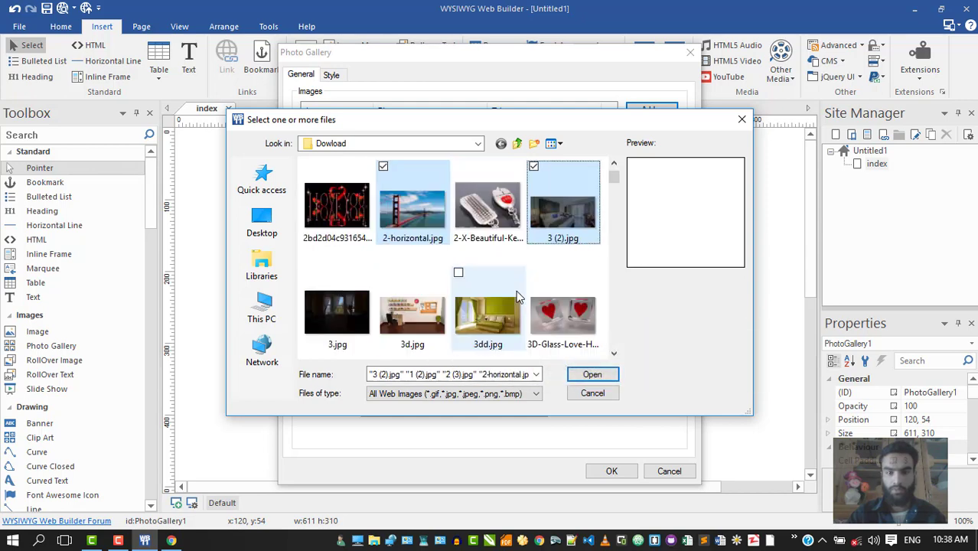
left_click(591, 374)
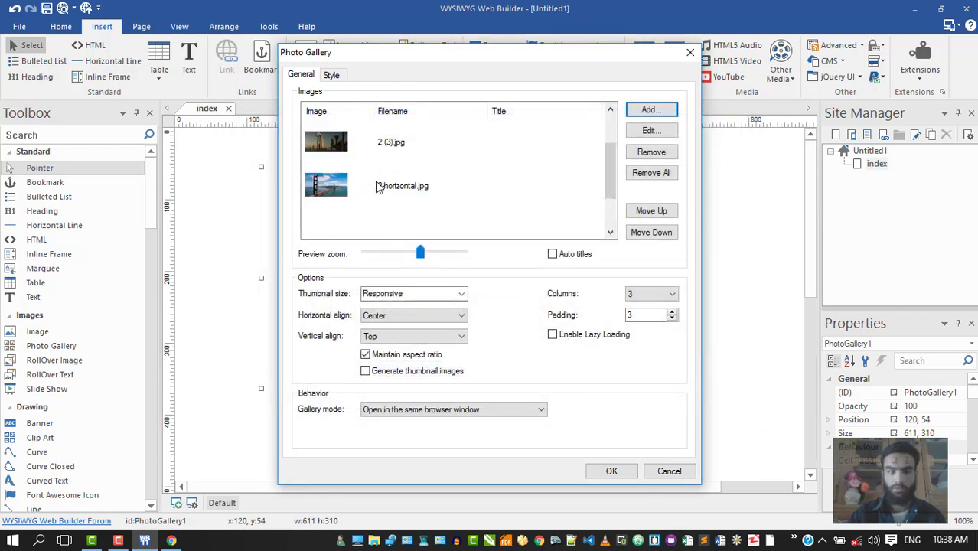
scroll(387, 184, "down", 1)
scroll(386, 183, "up", 2)
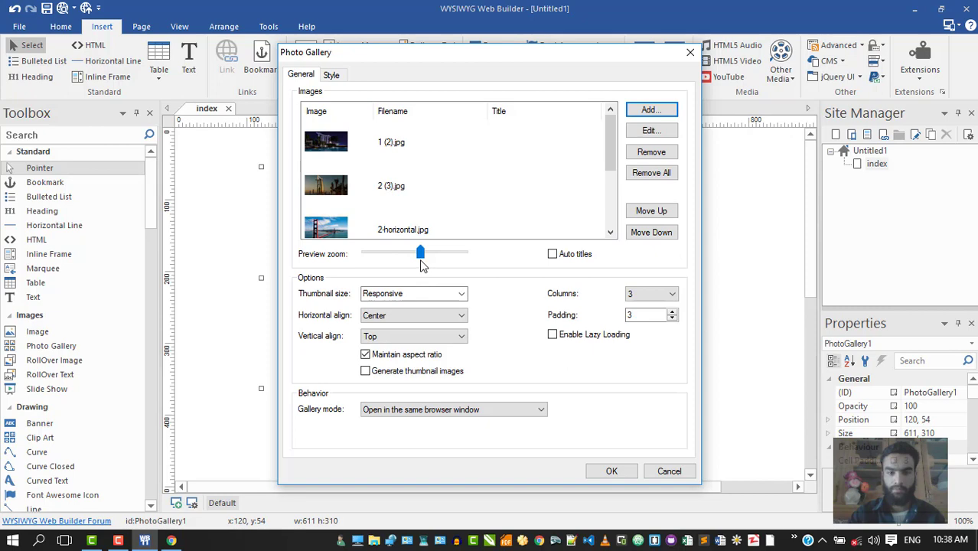
left_click(611, 471)
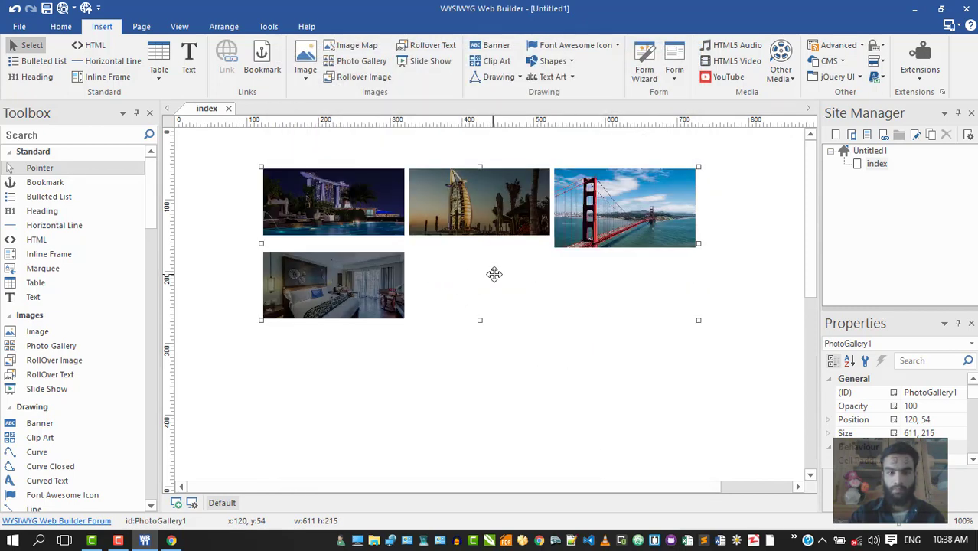
Step: Preview the photo gallery in the browser, return to WYSIWYG Web Builder and look over the gallery's settings
left_click(63, 8)
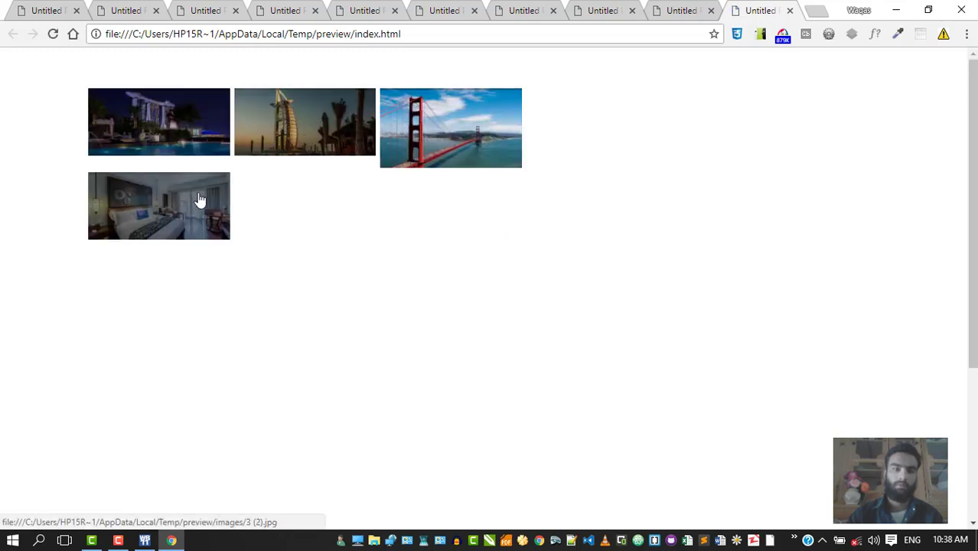
left_click(145, 540)
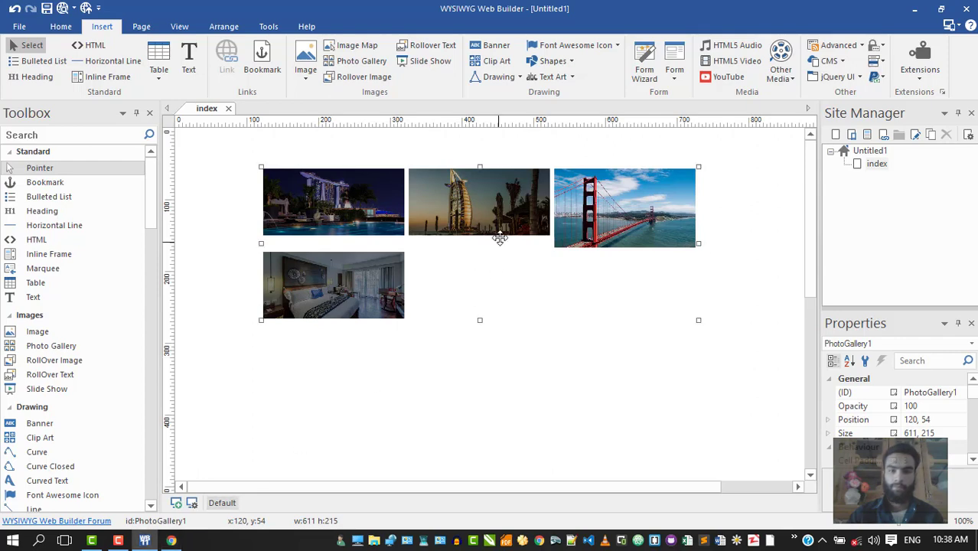
double_click(648, 235)
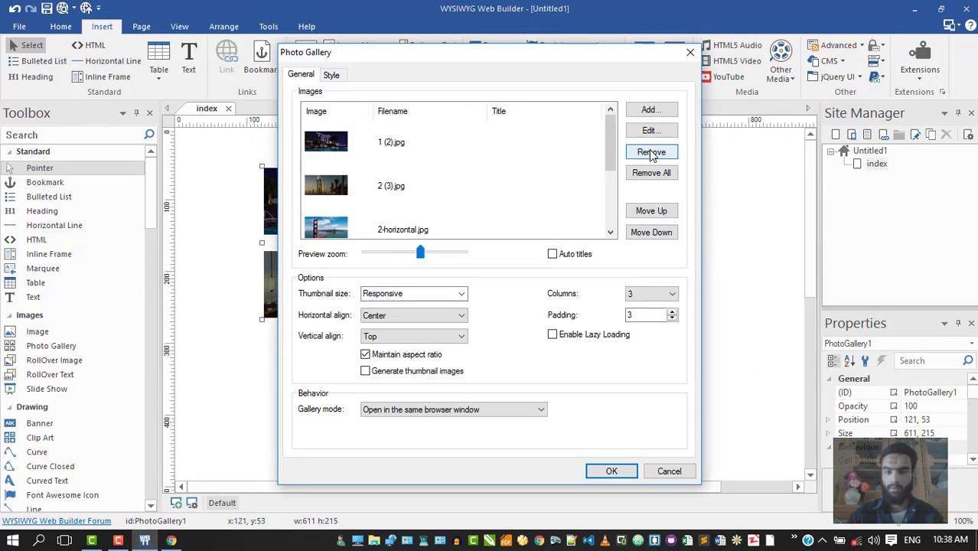
left_click(692, 54)
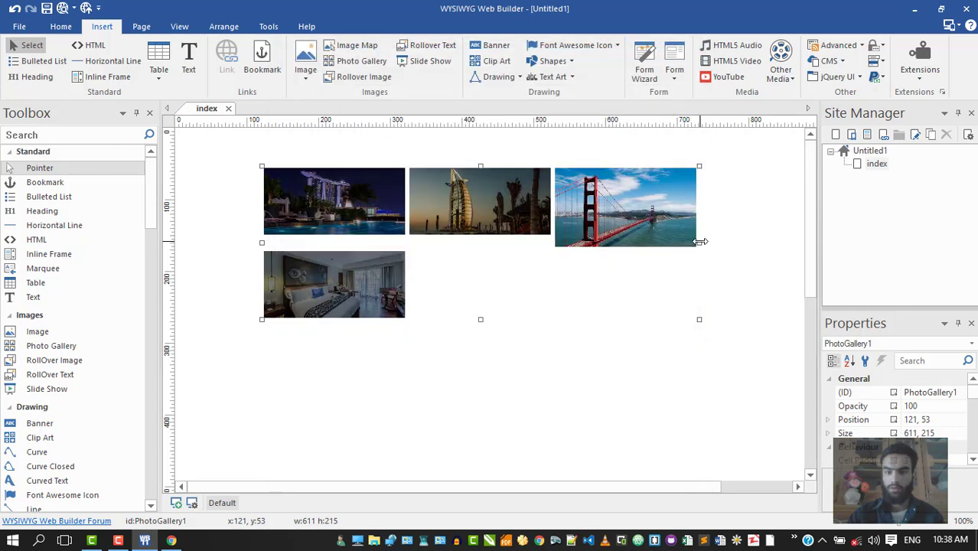
Step: Narrow the photo gallery to about 512 wide and arrange its images in 2 columns
left_click_drag(700, 244, 629, 245)
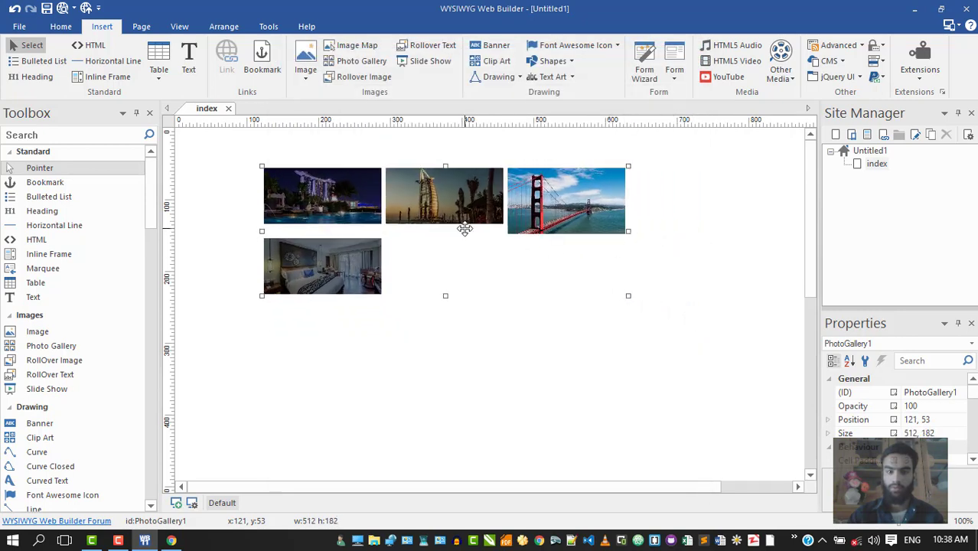
double_click(464, 229)
left_click(645, 294)
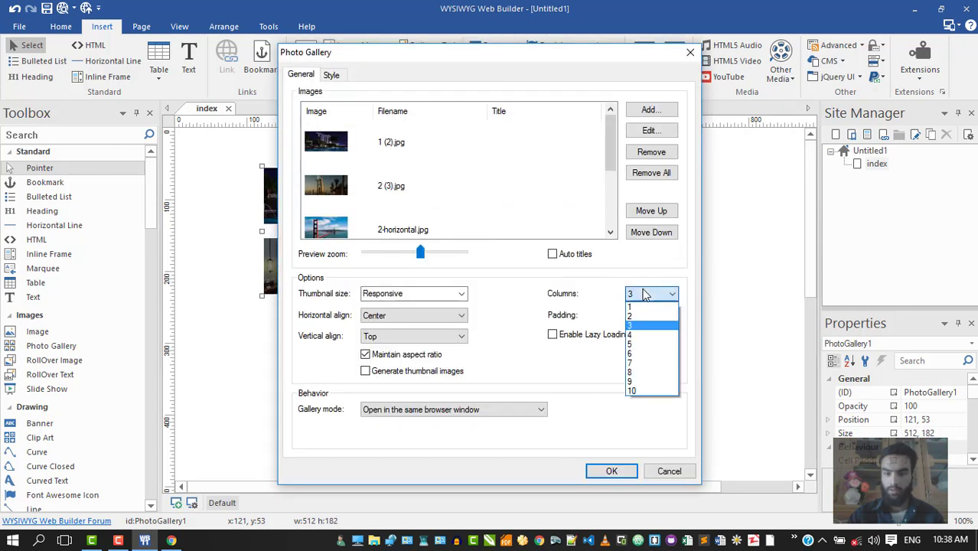
left_click(645, 316)
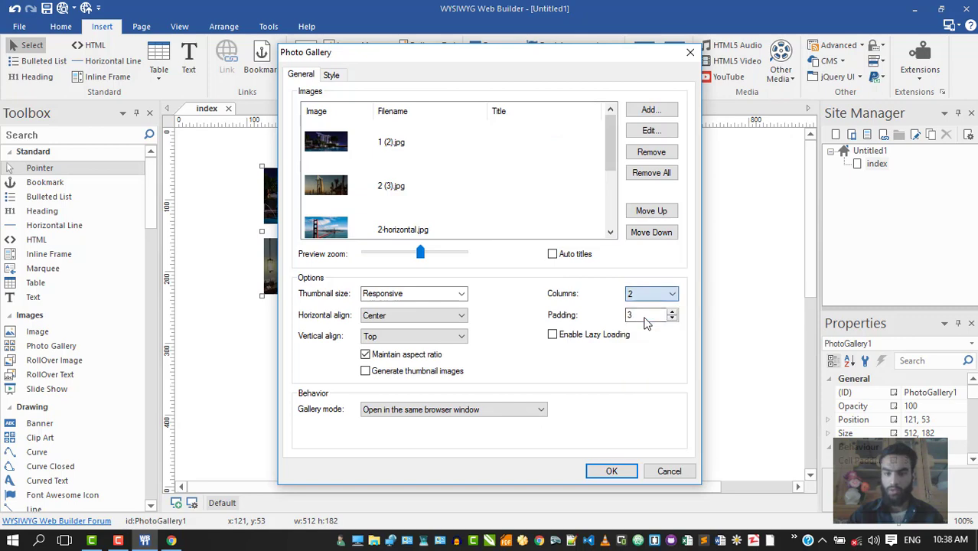
left_click(611, 471)
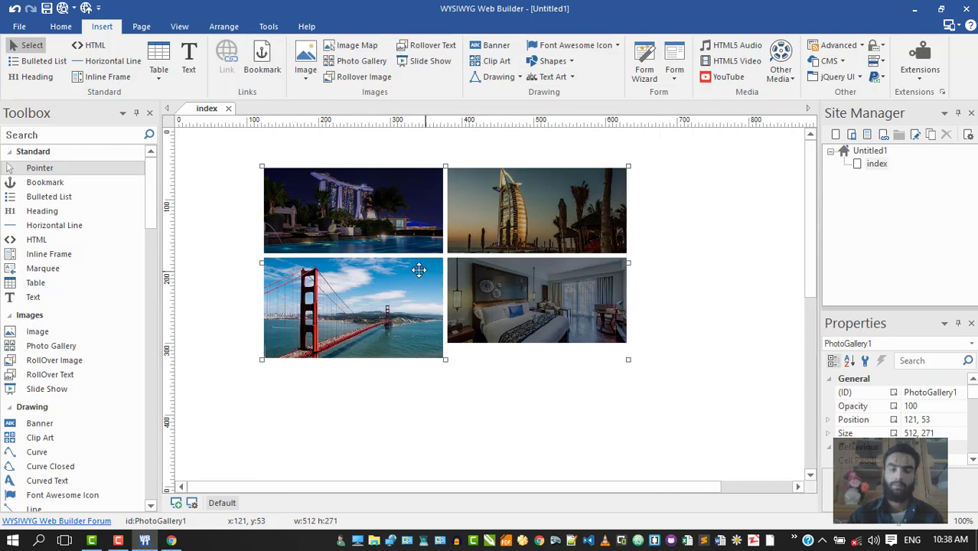
Step: Preview the two-column photo gallery in the browser and close the older preview tabs
left_click_drag(376, 350, 378, 351)
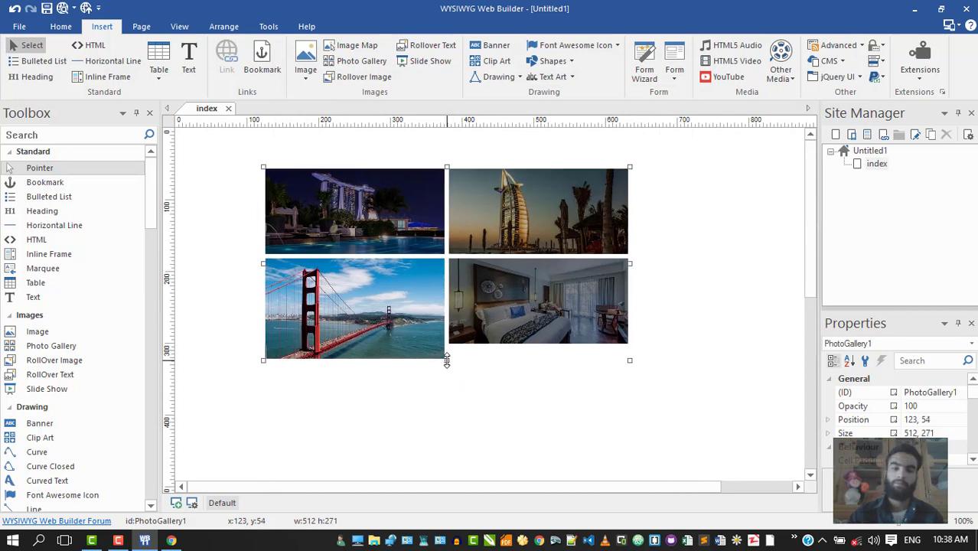
left_click(79, 7)
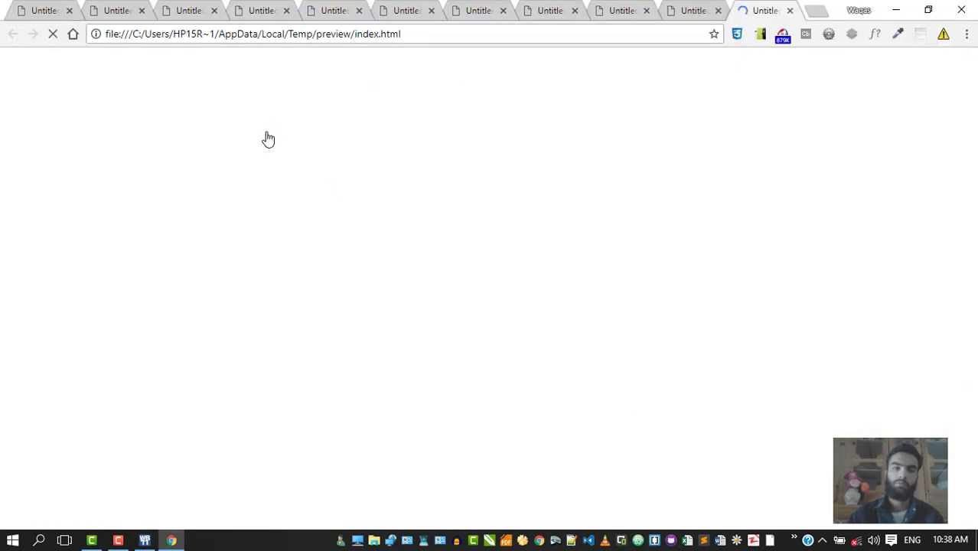
left_click(646, 11)
left_click(69, 11)
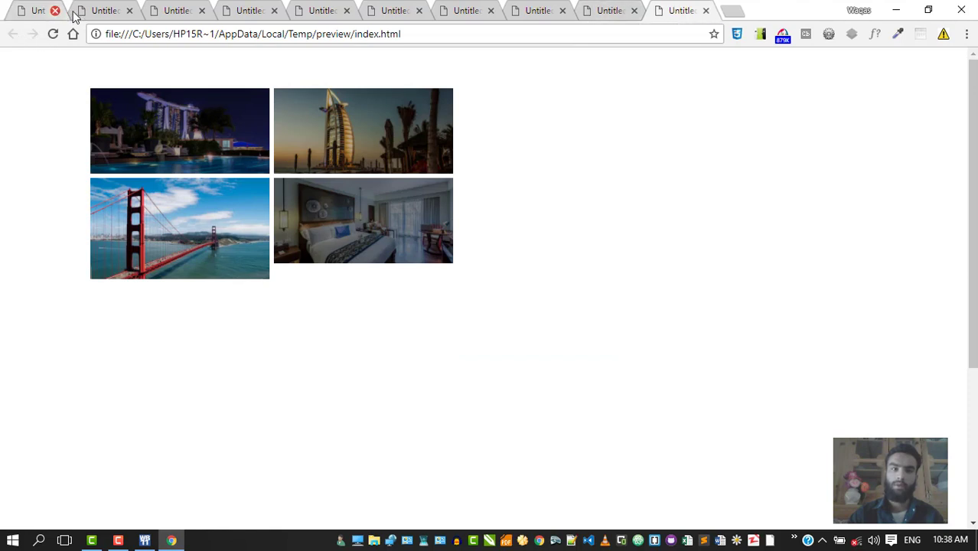
left_click(69, 11)
left_click(69, 11)
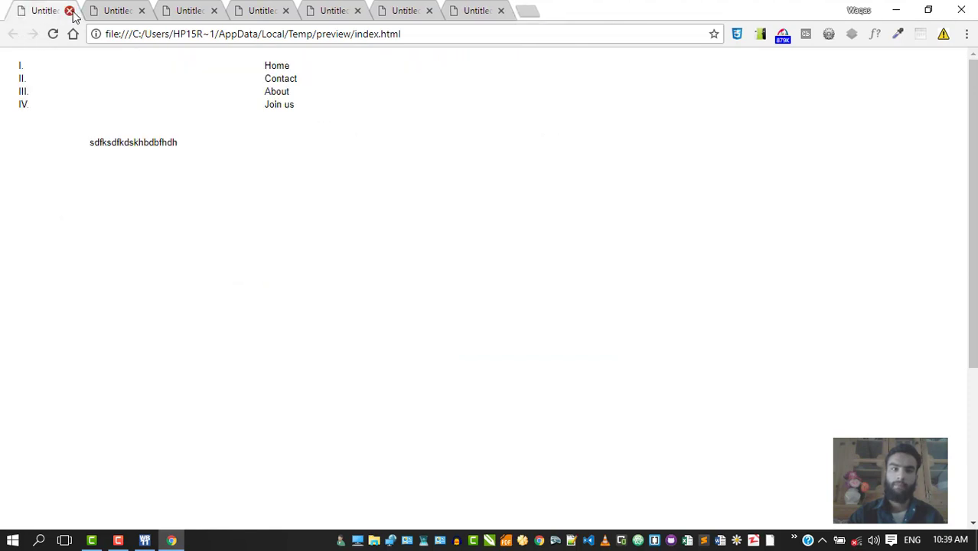
left_click(69, 10)
left_click(69, 11)
left_click(69, 11)
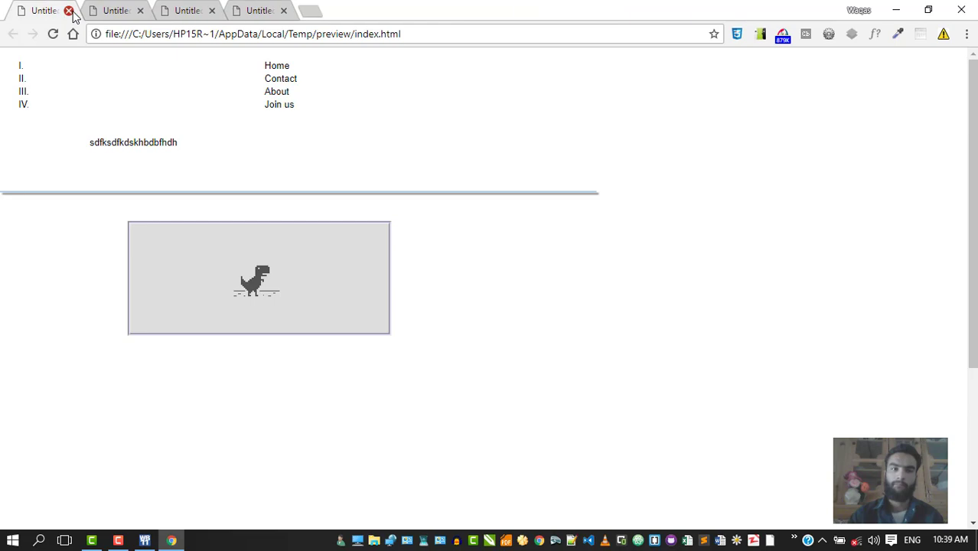
left_click(72, 13)
left_click(72, 12)
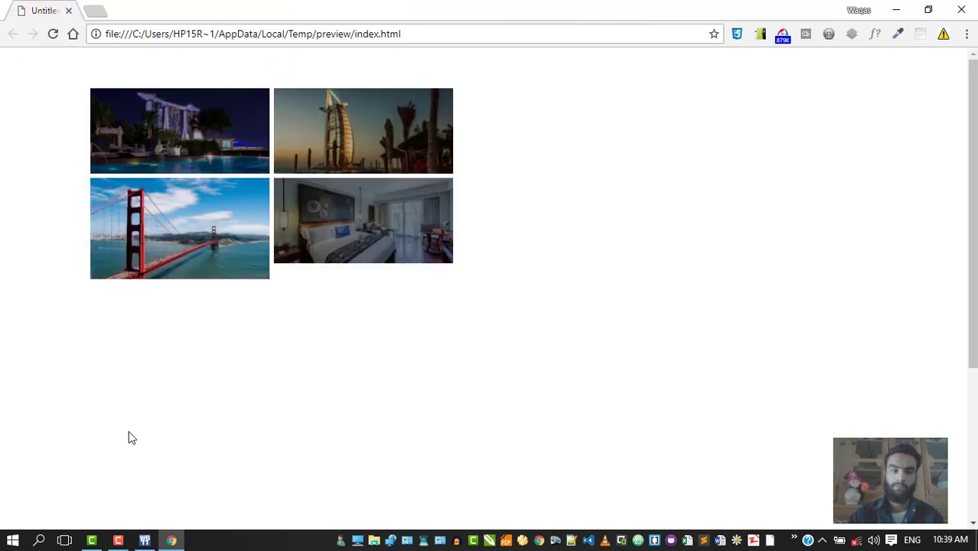
key("ctrl+w")
Step: Return to WYSIWYG Web Builder and delete the photo gallery from the page
left_click(145, 541)
left_click_drag(353, 238, 353, 238)
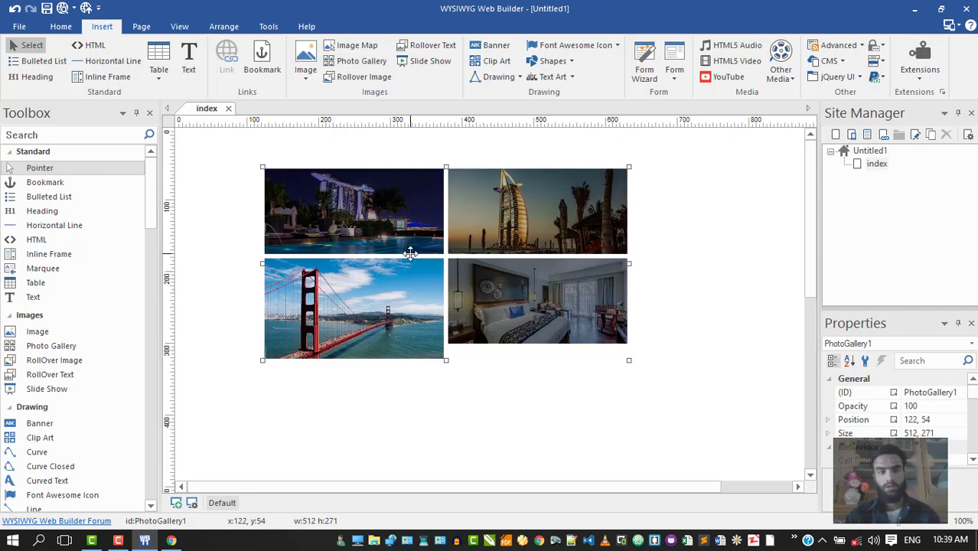
key("Delete")
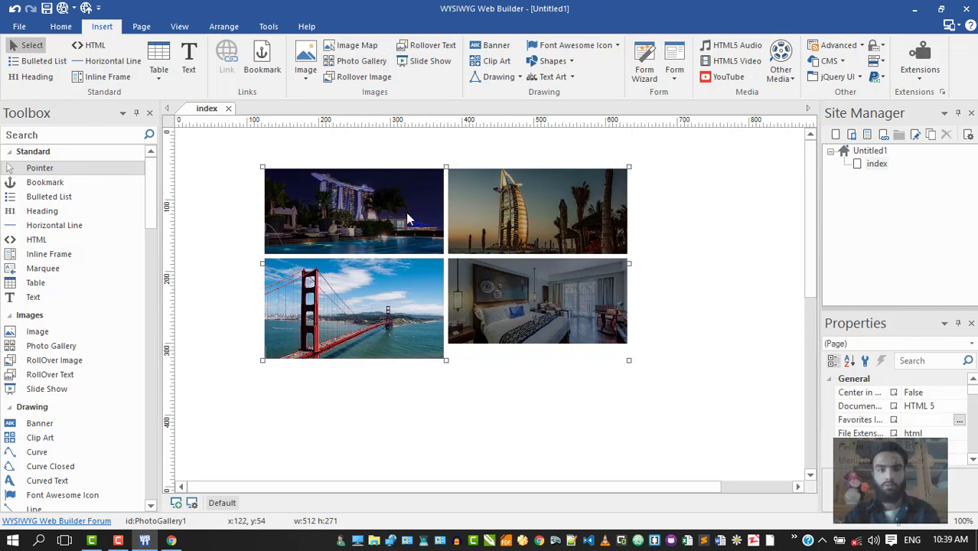
Step: Insert a rollover image using 1 (2).jpg and resize it to about 755 by 241 at about 40, 1
left_click(348, 79)
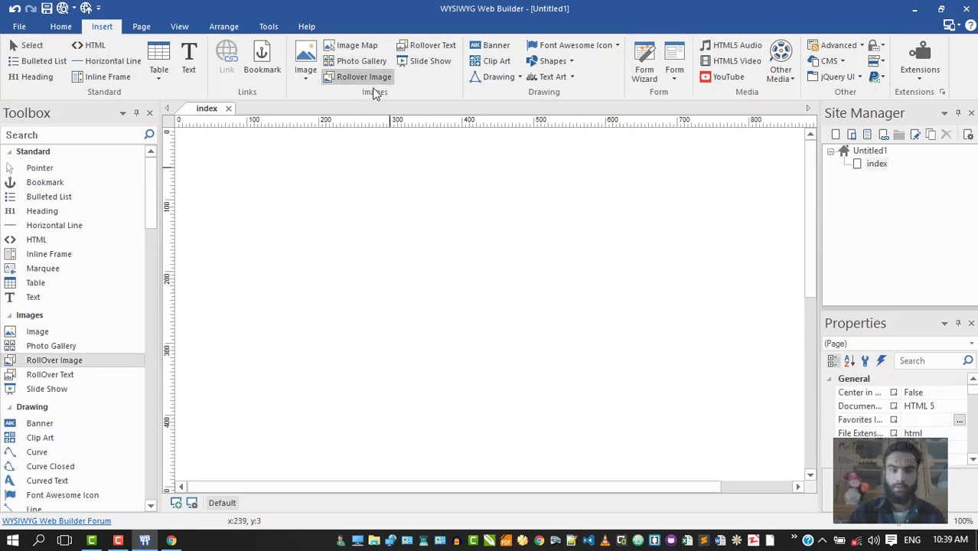
left_click(312, 235)
double_click(370, 265)
left_click(476, 208)
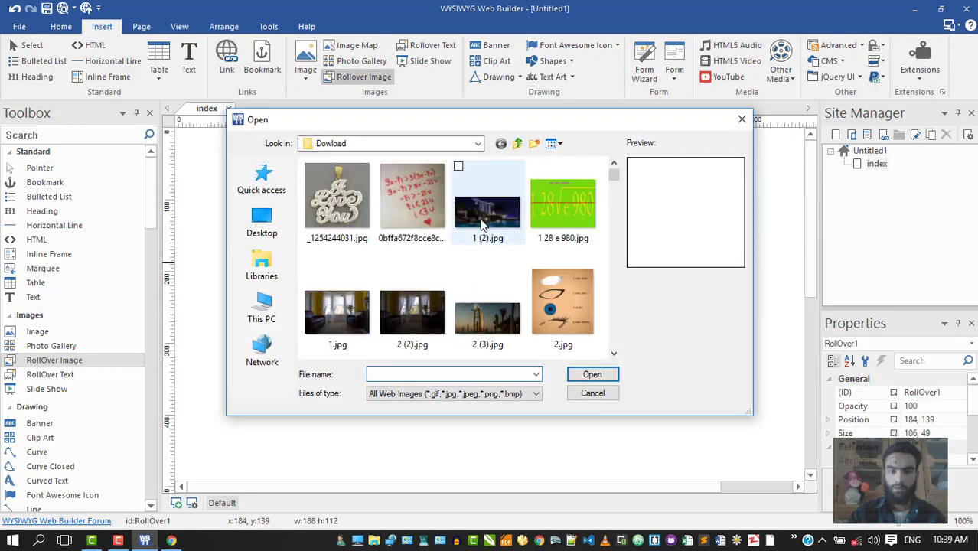
left_click(612, 372)
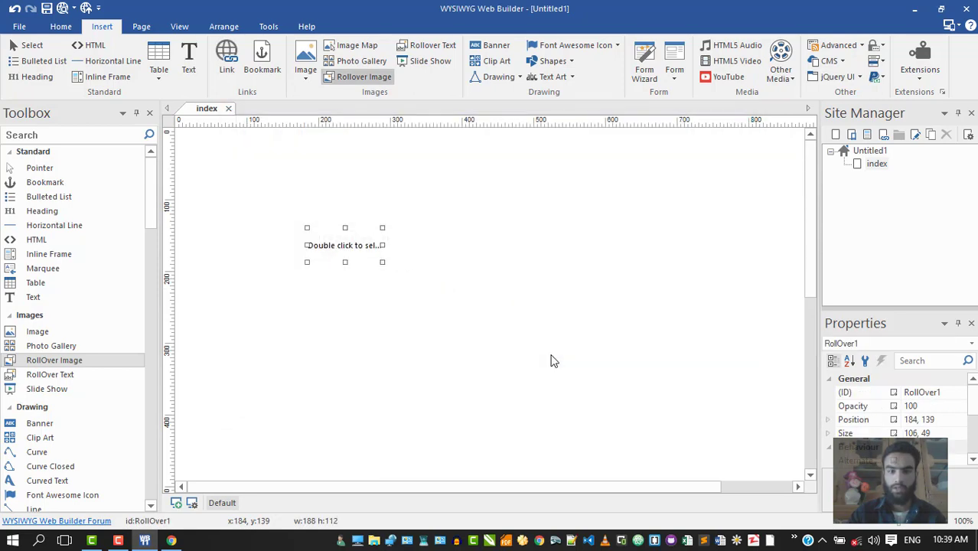
left_click_drag(451, 348, 220, 180)
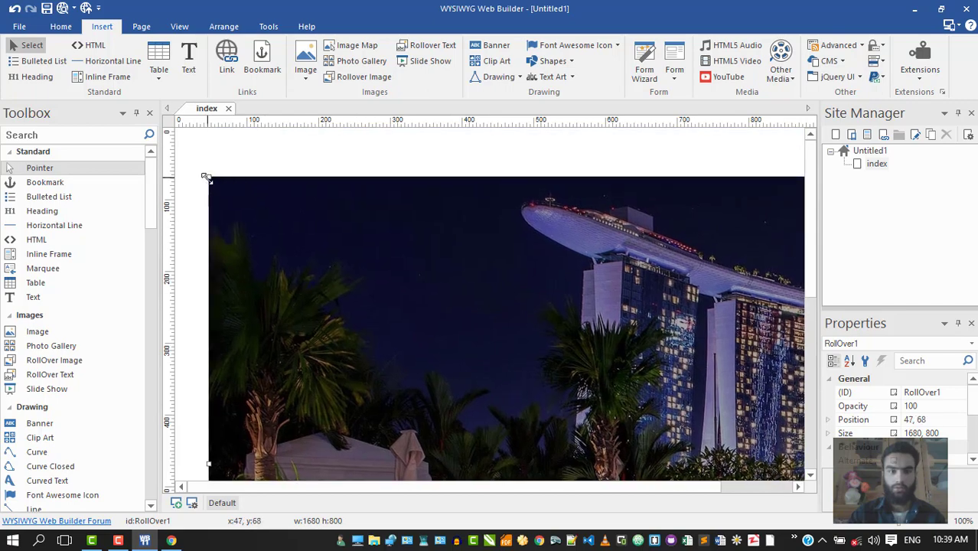
left_click_drag(451, 327, 323, 192)
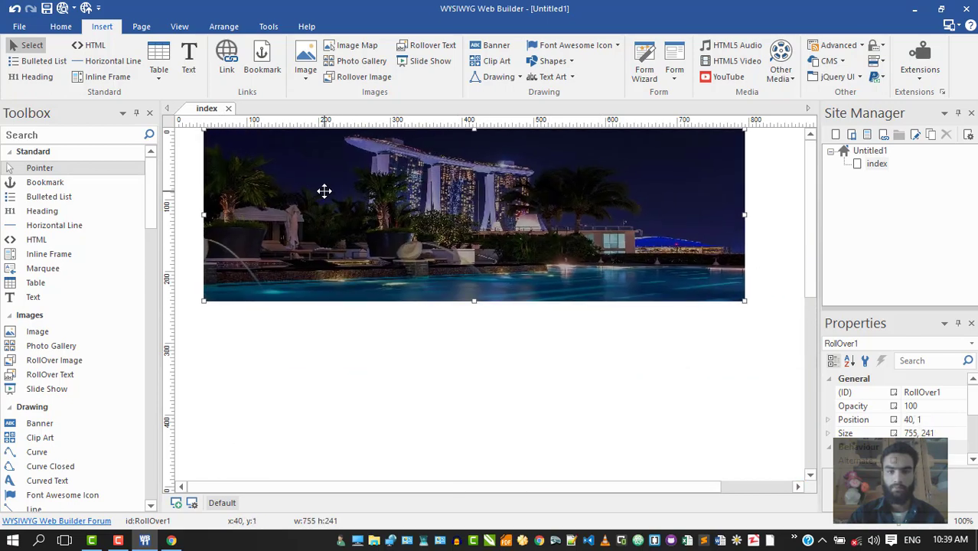
Step: Set the rollover image's hover image to 2 (3).jpg and confirm its settings
double_click(420, 205)
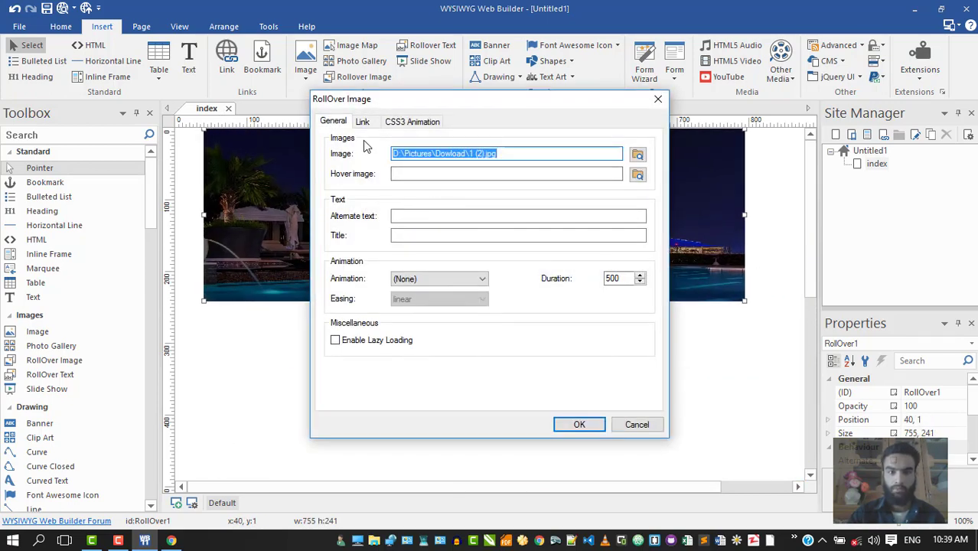
left_click(508, 173)
left_click(637, 175)
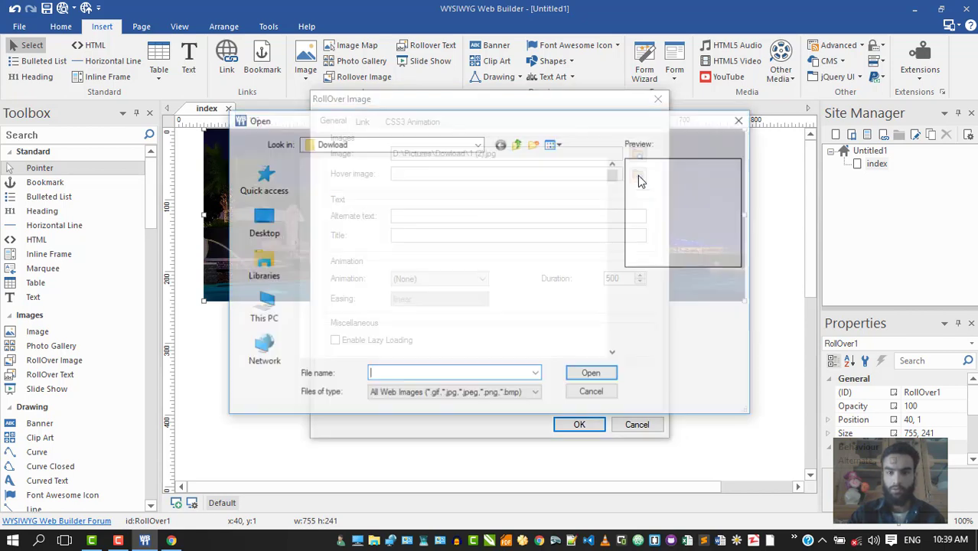
left_click(466, 315)
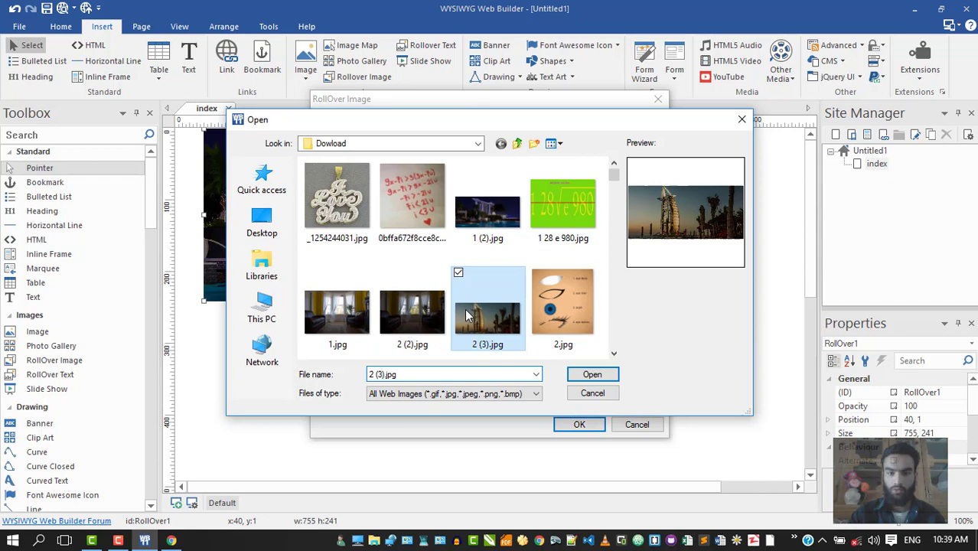
left_click(591, 374)
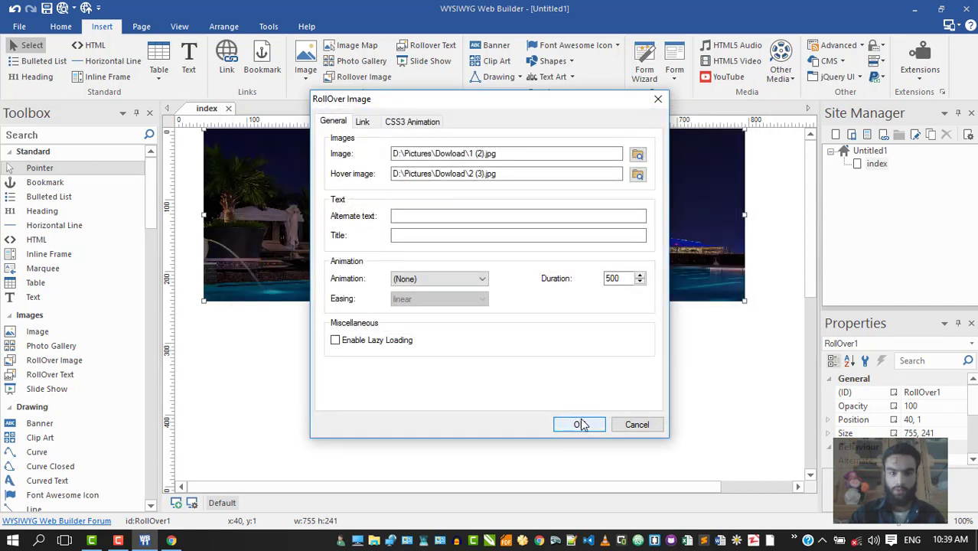
left_click(441, 277)
left_click(464, 326)
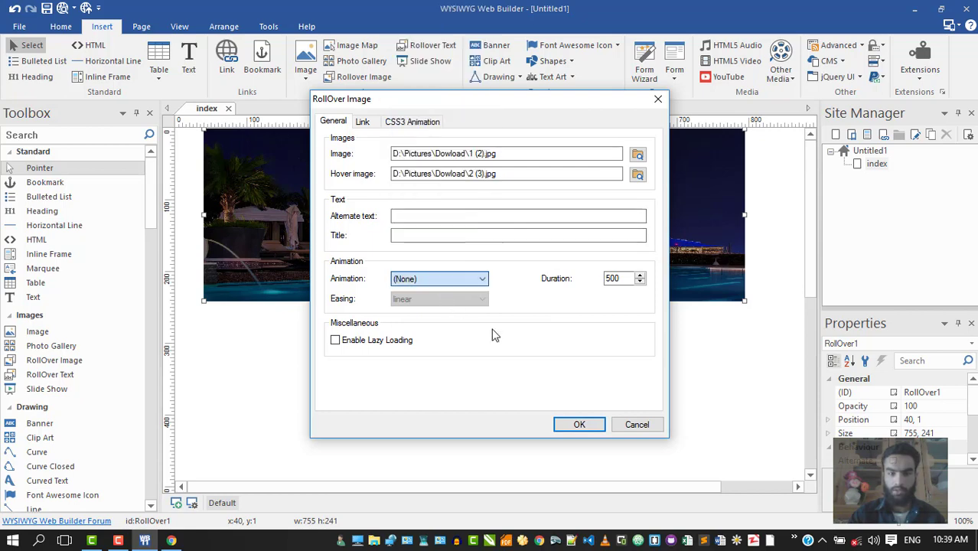
left_click(579, 424)
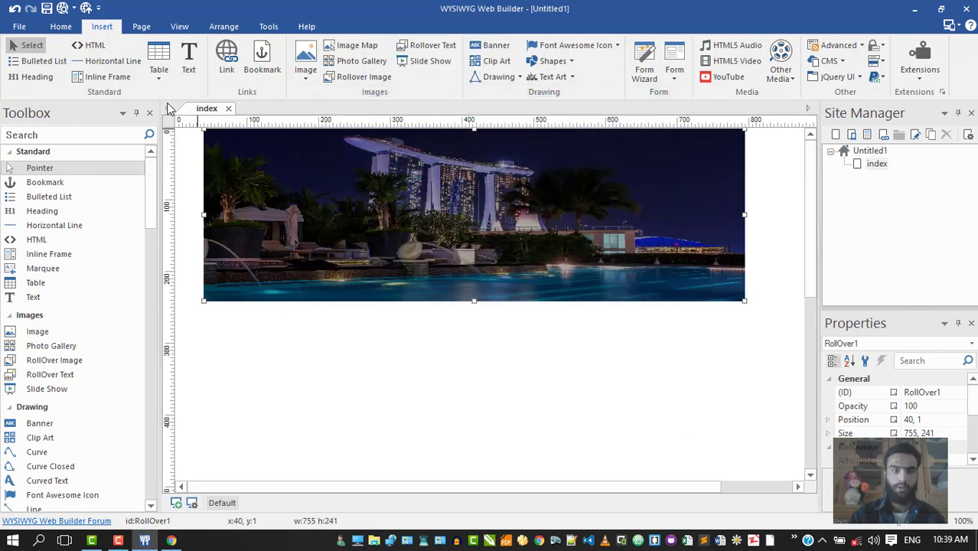
Step: Preview the rollover image's hover effect in the browser, return to WYSIWYG Web Builder and select the image
left_click(64, 9)
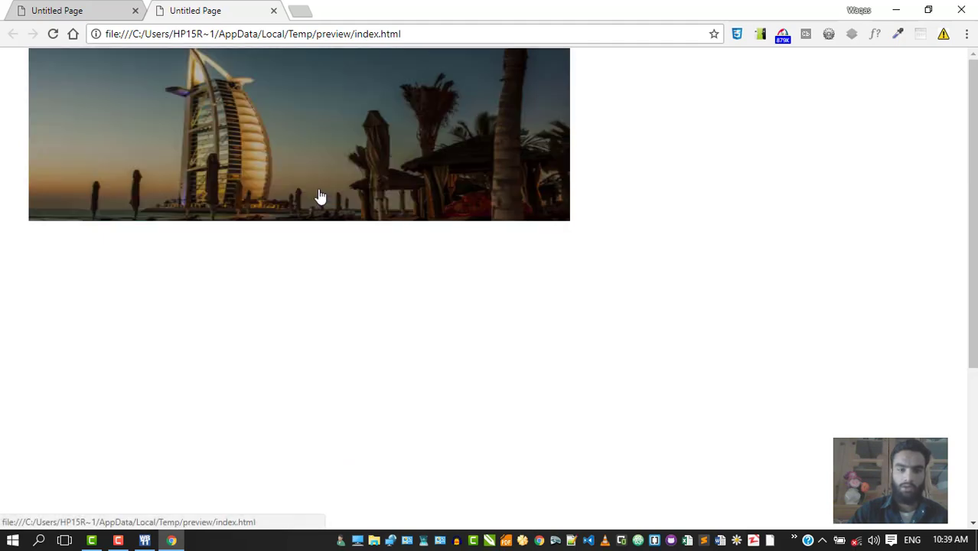
left_click(144, 541)
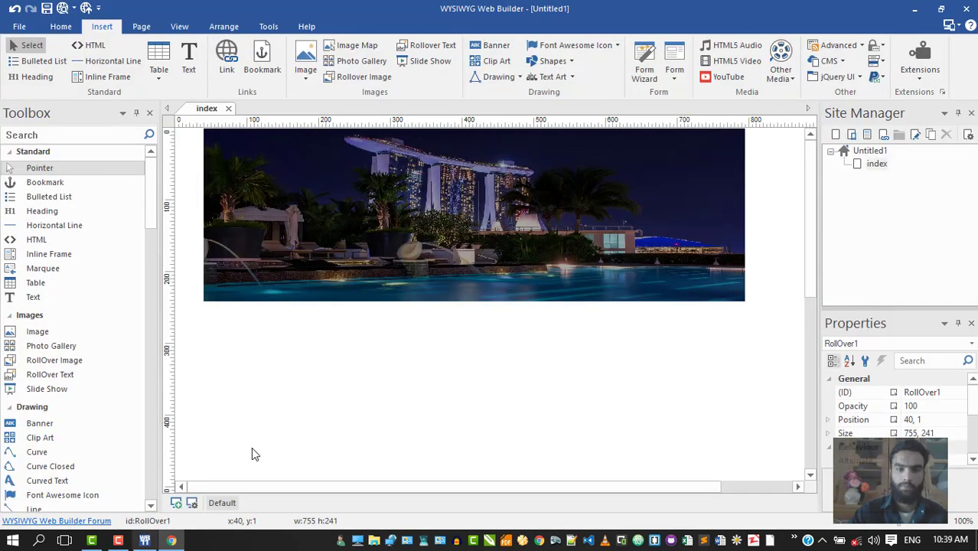
left_click(415, 231)
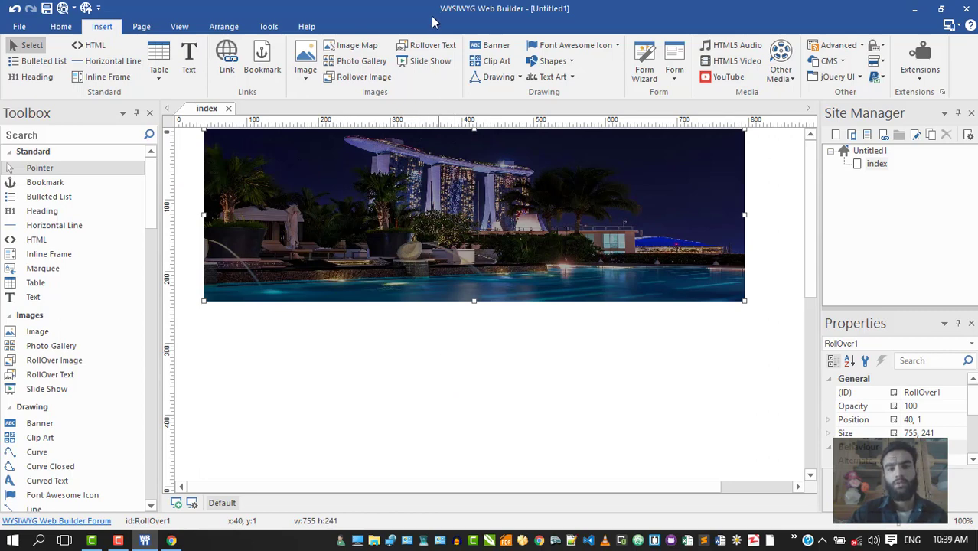
Step: Start inserting a rollover text object on the index page
left_click(426, 52)
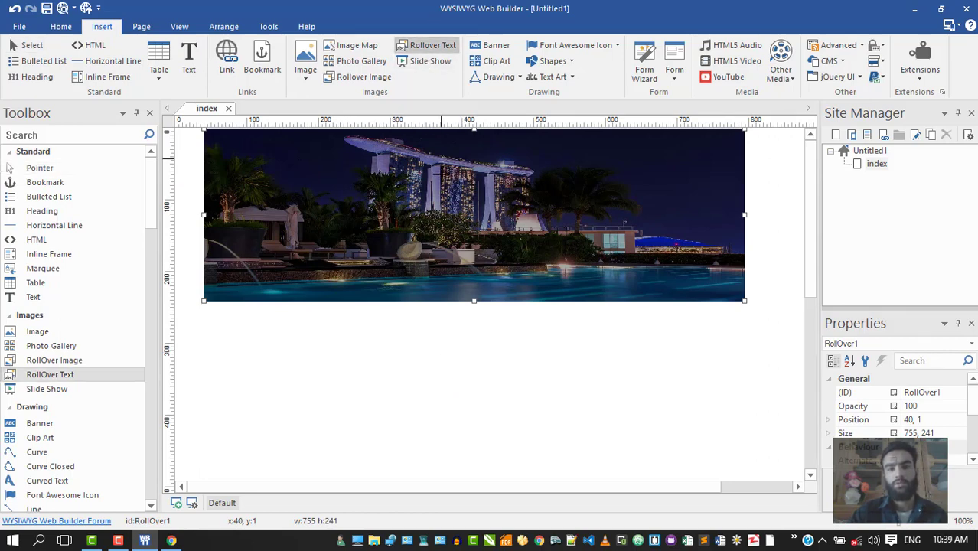
Step: Insert a rollover text object below the pool image and load 2 (3).jpg into it
left_click(371, 352)
double_click(420, 372)
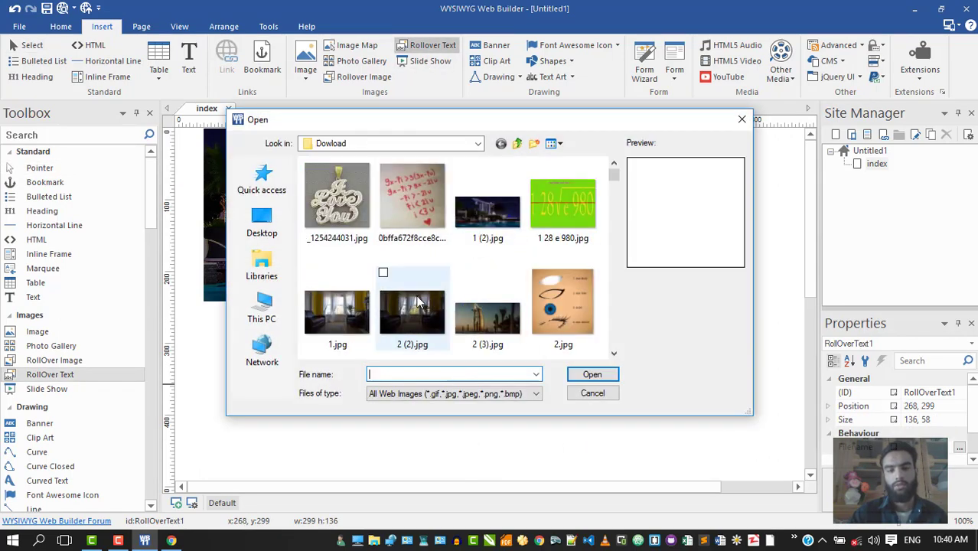
left_click(491, 327)
left_click(591, 374)
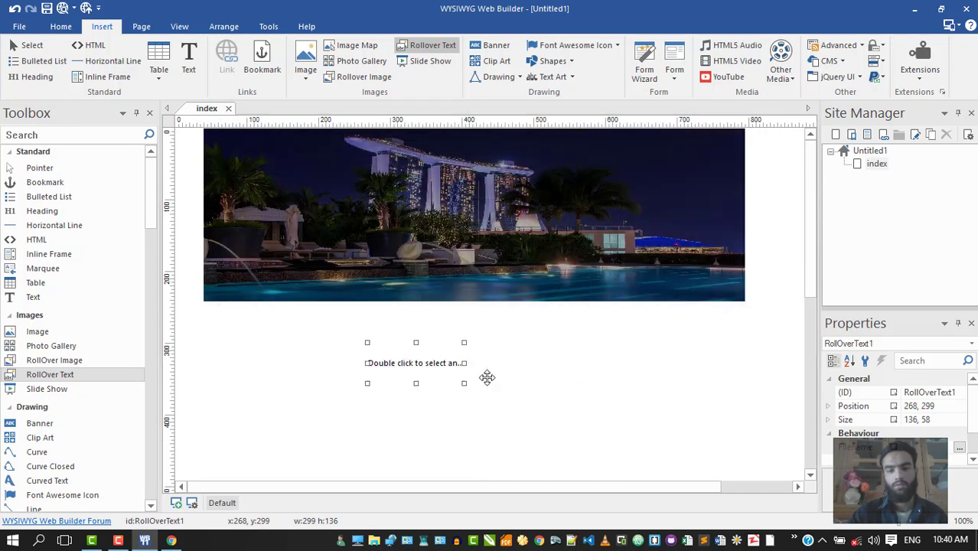
key("Up")
Step: Open the rollover text's properties and set its title to "Here is the image"
double_click(515, 397)
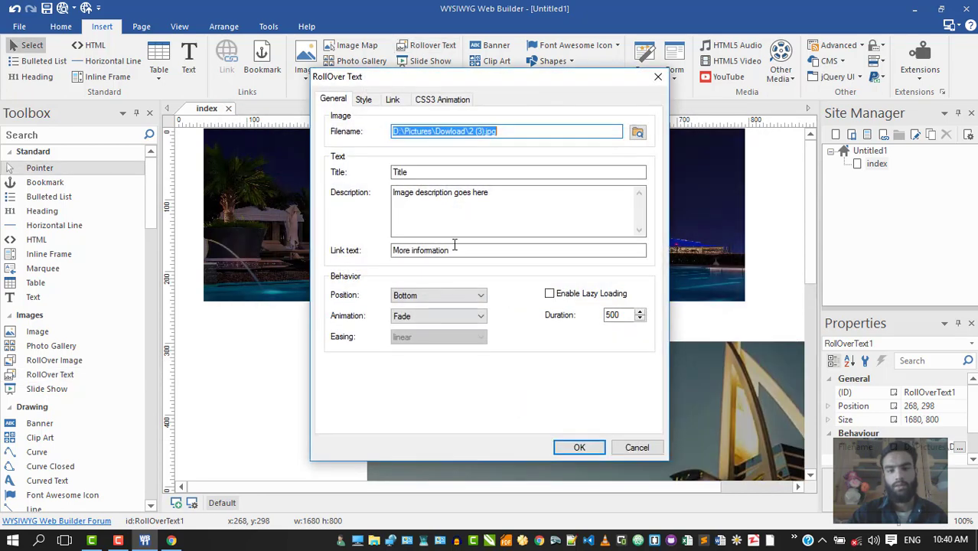
double_click(411, 172)
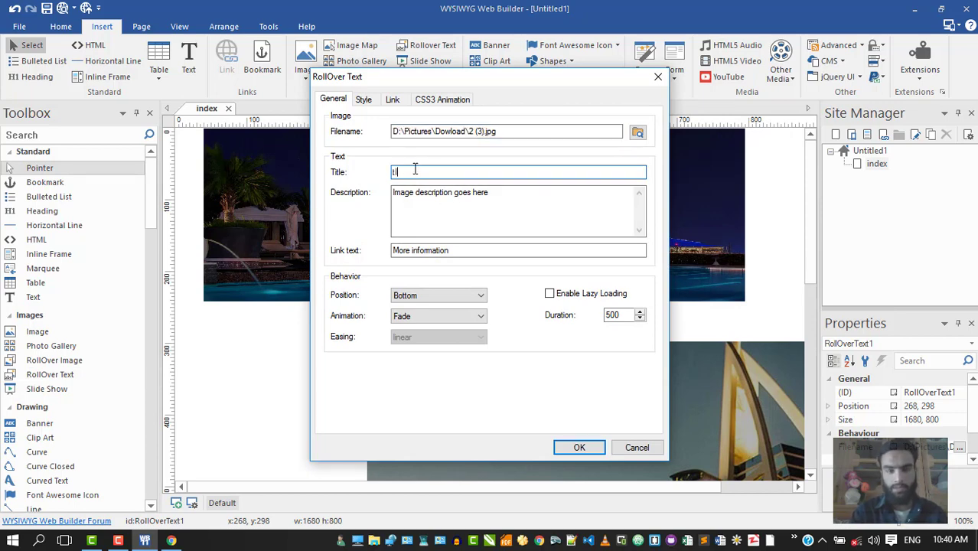
key("BackSpace")
key("BackSpace")
key("BackSpace")
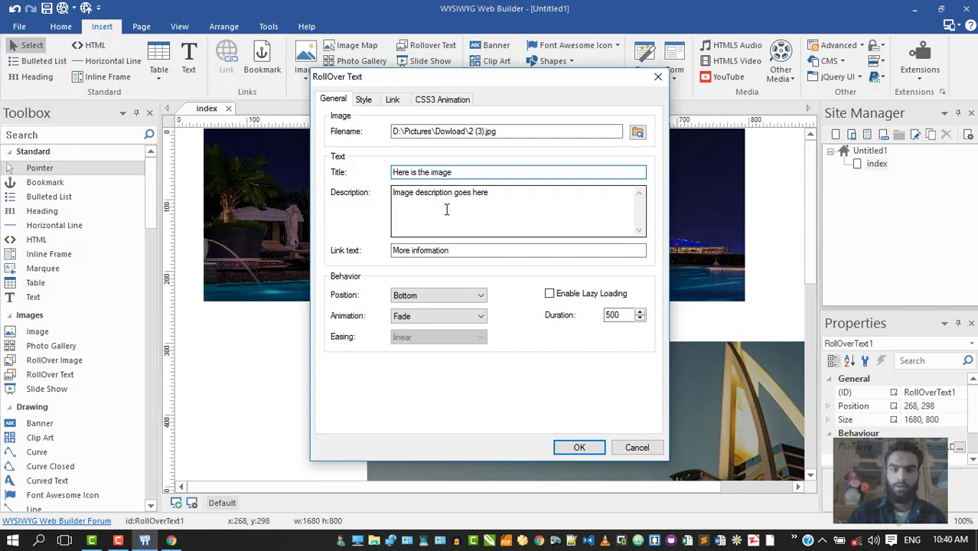
Step: Replace the rollover description with "this is the image of sun rise hotel" and apply the properties
left_click_drag(464, 193, 346, 199)
left_click_drag(508, 199, 394, 201)
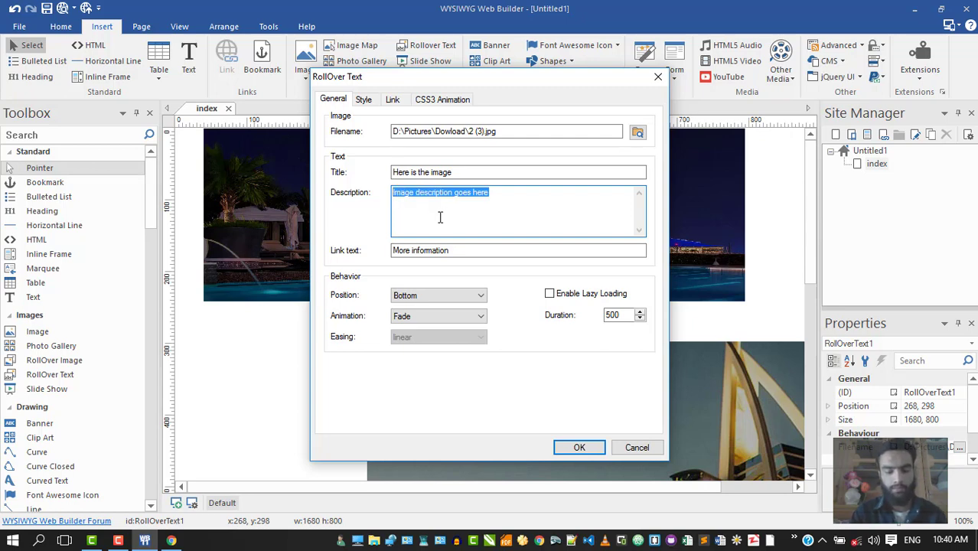
type("t")
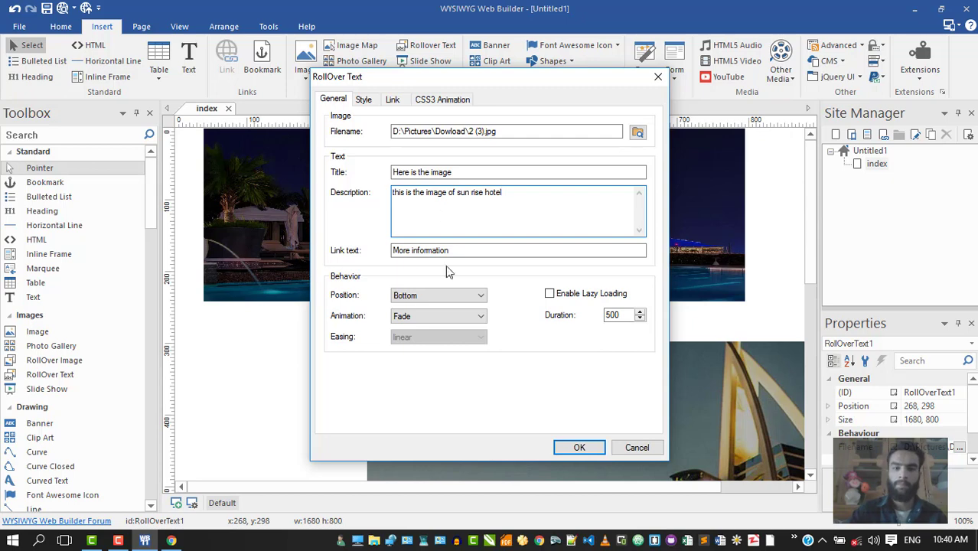
left_click(579, 447)
Step: Shrink the rollover text image to about 289 by 126 and place it below the pool image at about 105, 282
left_click_drag(563, 417, 443, 325)
left_click(250, 245)
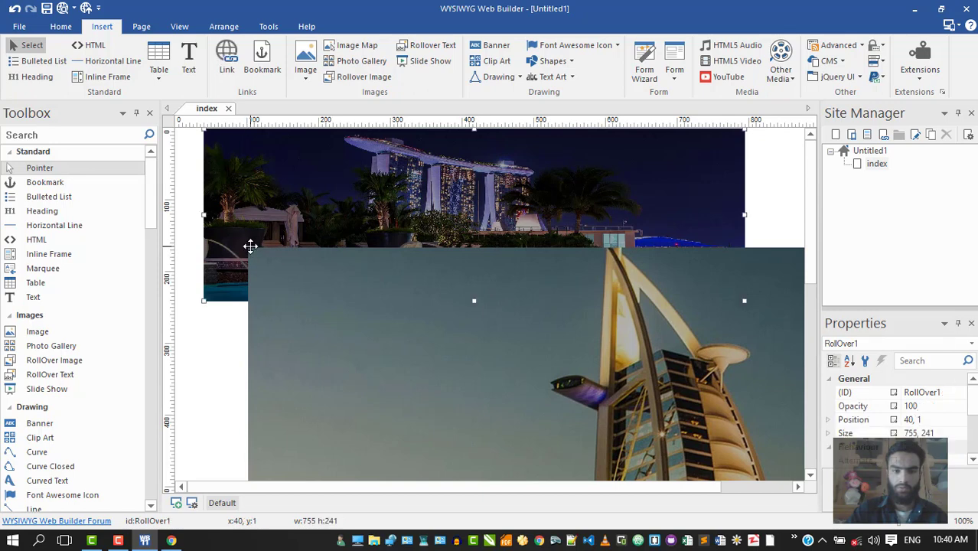
left_click_drag(322, 327, 643, 476)
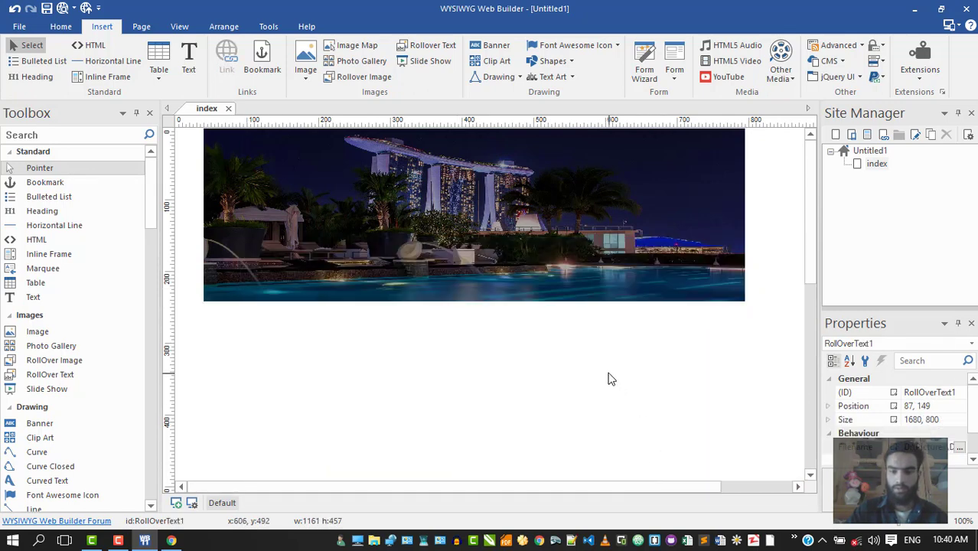
left_click_drag(610, 378, 648, 387)
left_click_drag(683, 416, 178, 207)
left_click_drag(623, 222, 442, 221)
scroll(469, 291, "up", 3)
left_click_drag(377, 446, 391, 357)
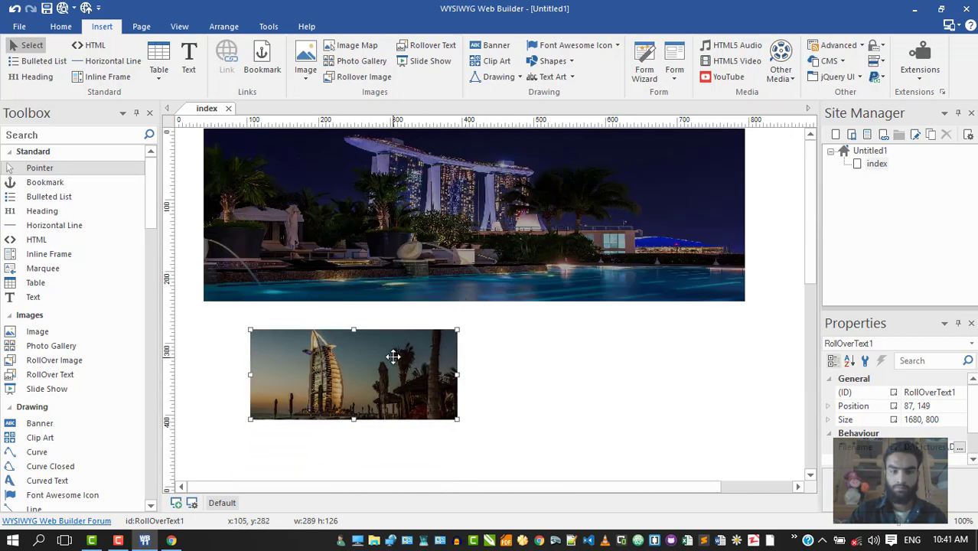
Step: Preview the page in the browser and check the rollover caption on the tower image
left_click(63, 8)
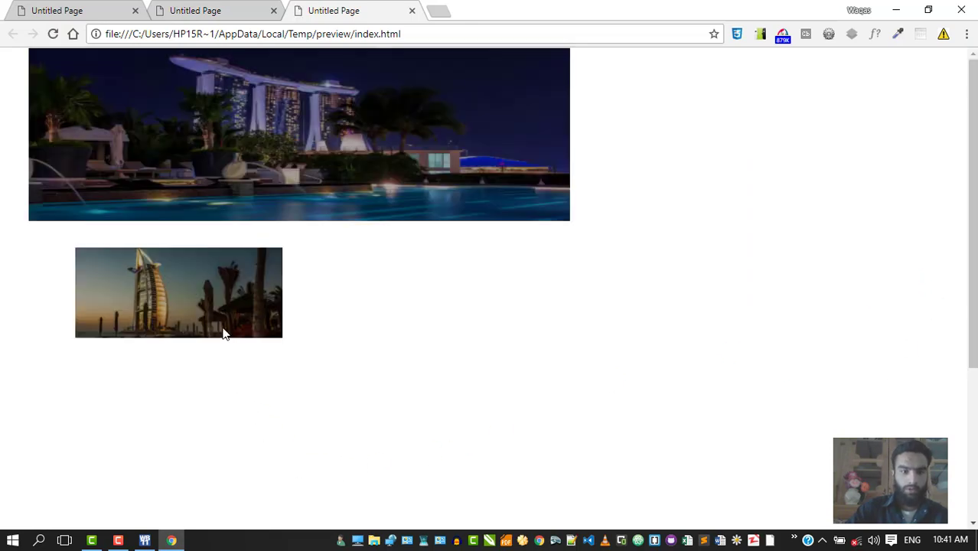
mouse_move(219, 297)
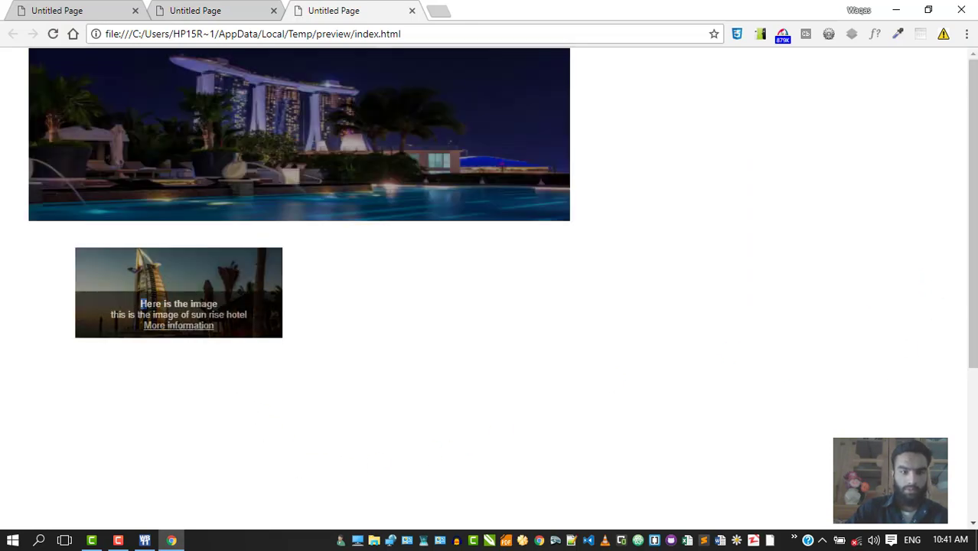
left_click_drag(140, 303, 236, 335)
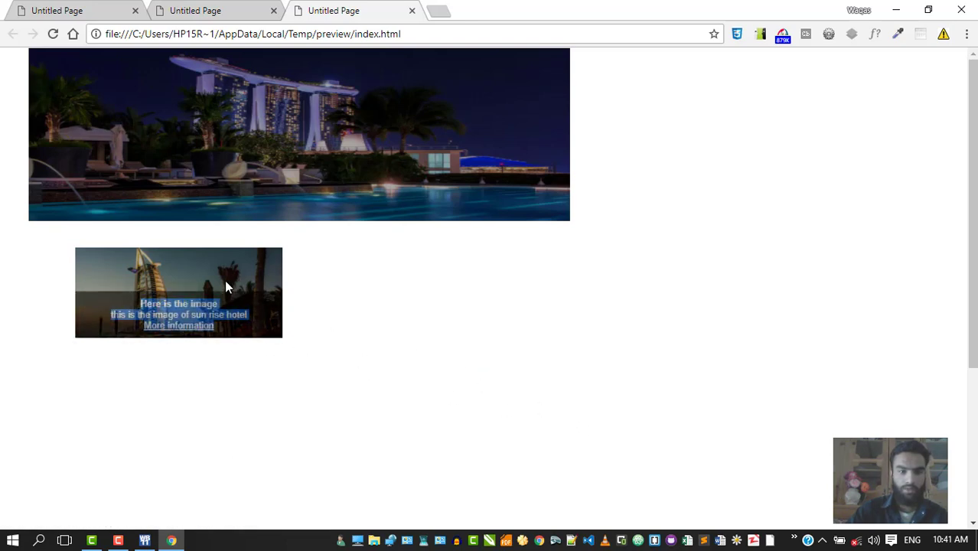
Step: Switch back to WYSIWYG Web Builder and delete both the rollover text and the rollover image from the page
left_click(145, 540)
left_click_drag(412, 397, 403, 371)
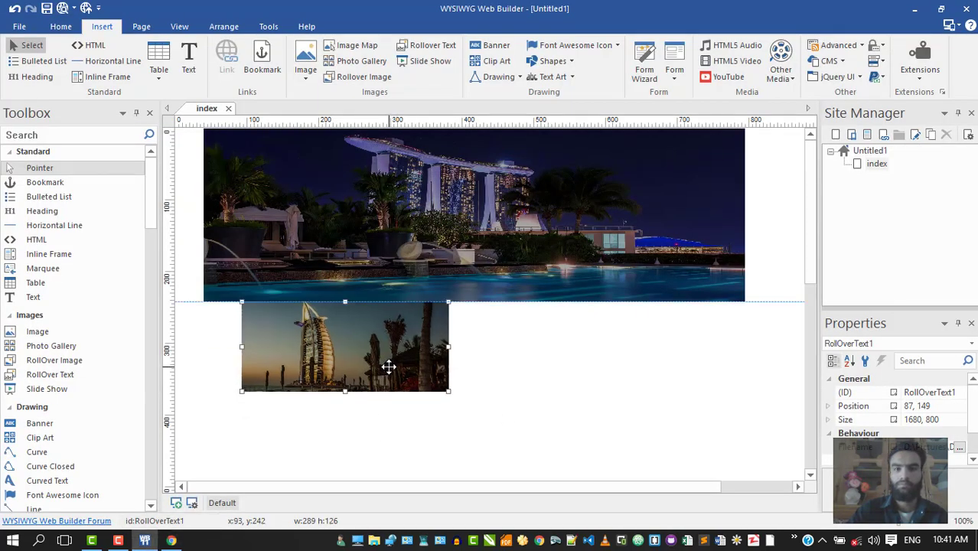
key("Delete")
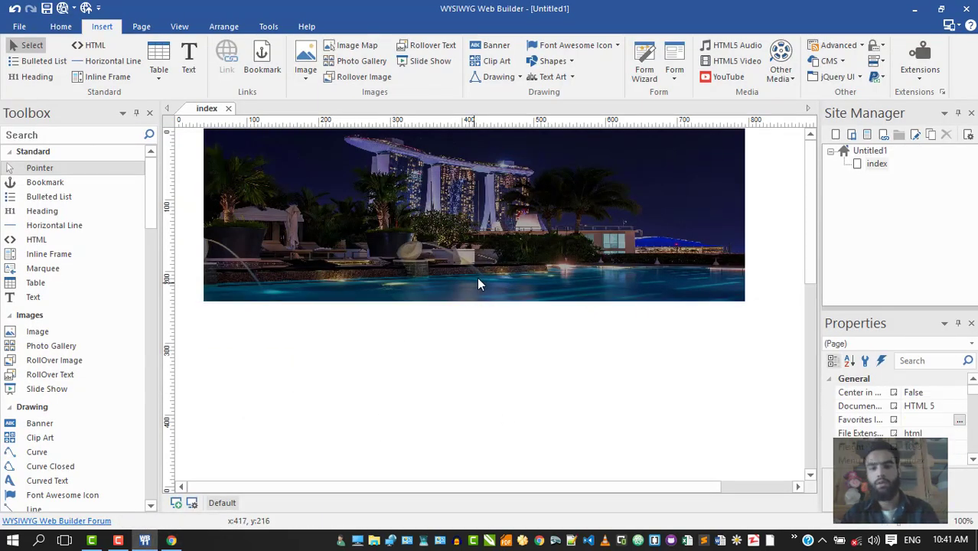
left_click(489, 215)
key("Delete")
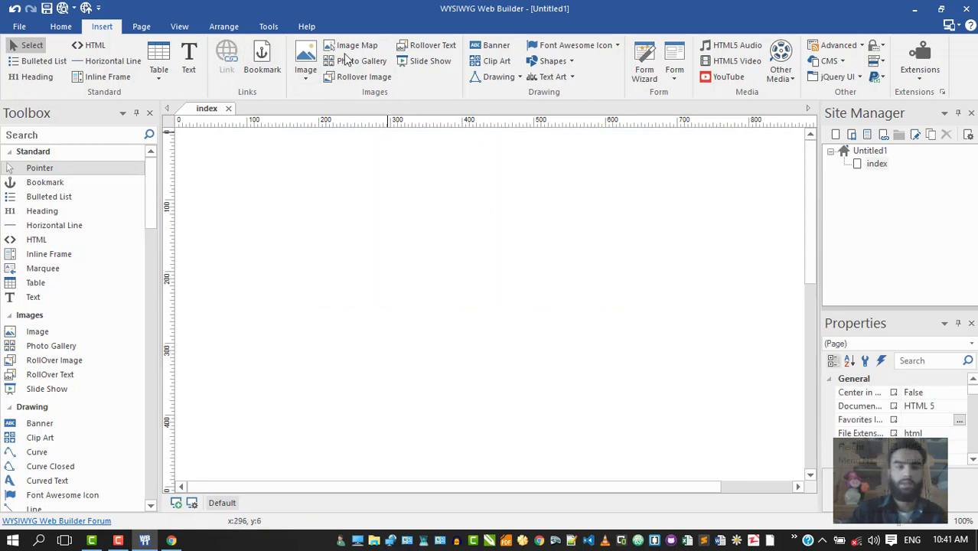
Step: Insert a slide show on the empty page using 1 (2).jpg, 2 (3).jpg, 2-horizontal.jpg and 3 (2).jpg
left_click(429, 65)
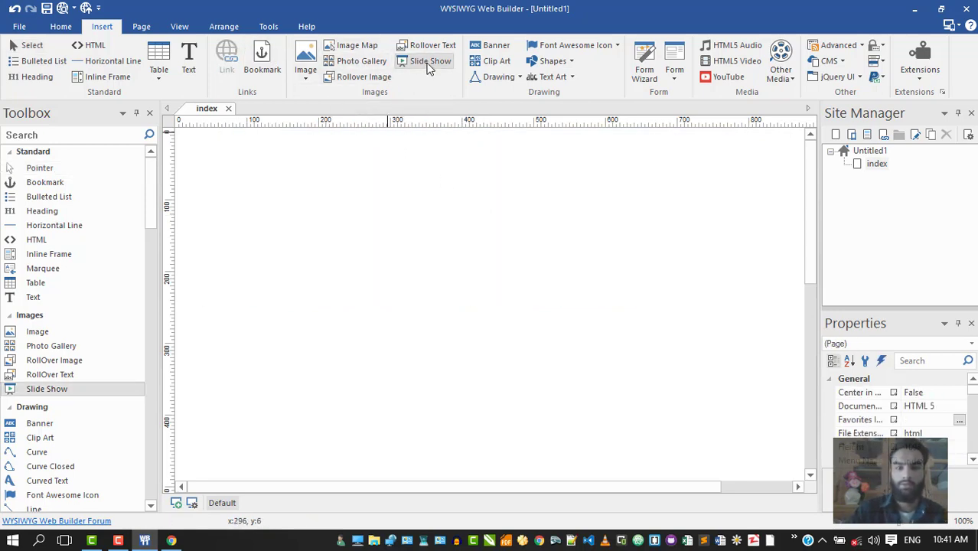
left_click_drag(229, 160, 619, 321)
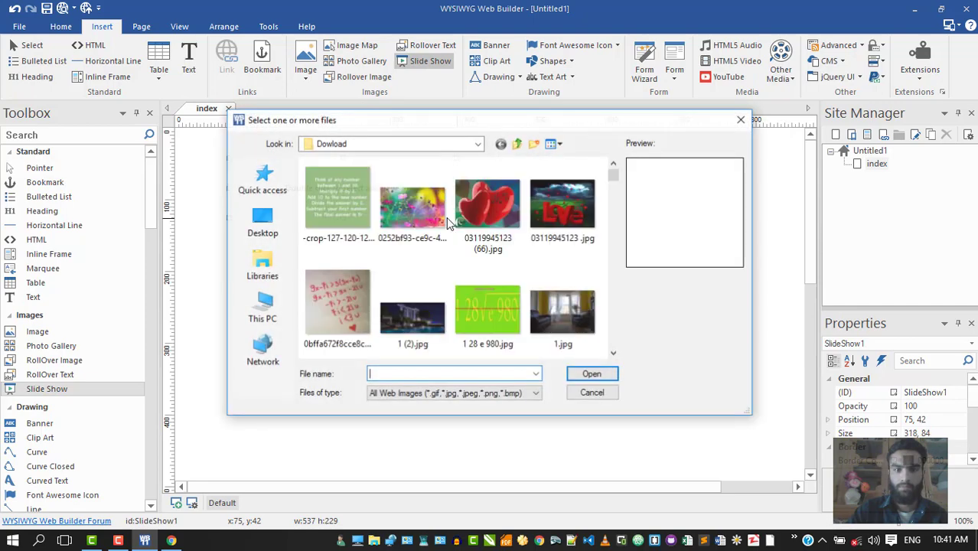
left_click(490, 214)
left_click(494, 321, "ctrl")
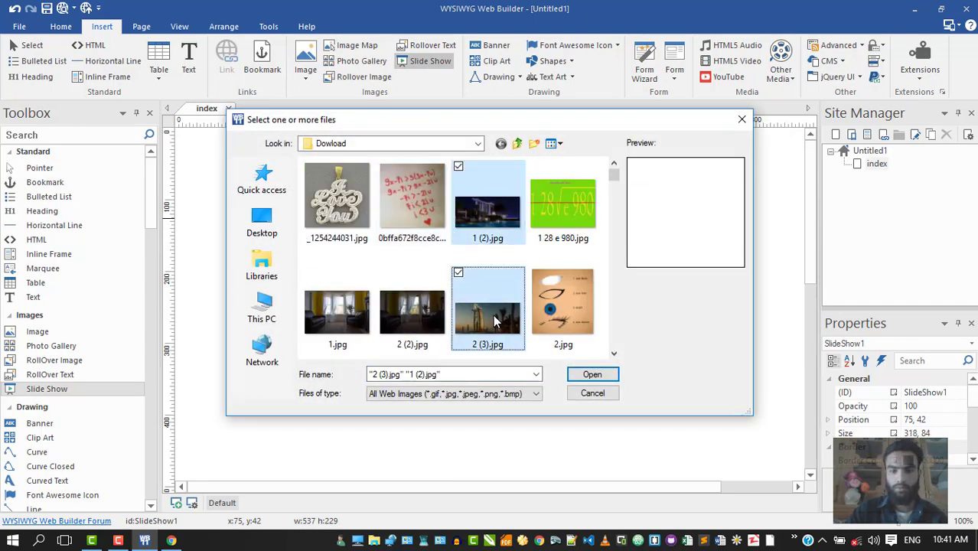
scroll(493, 321, "down", 1)
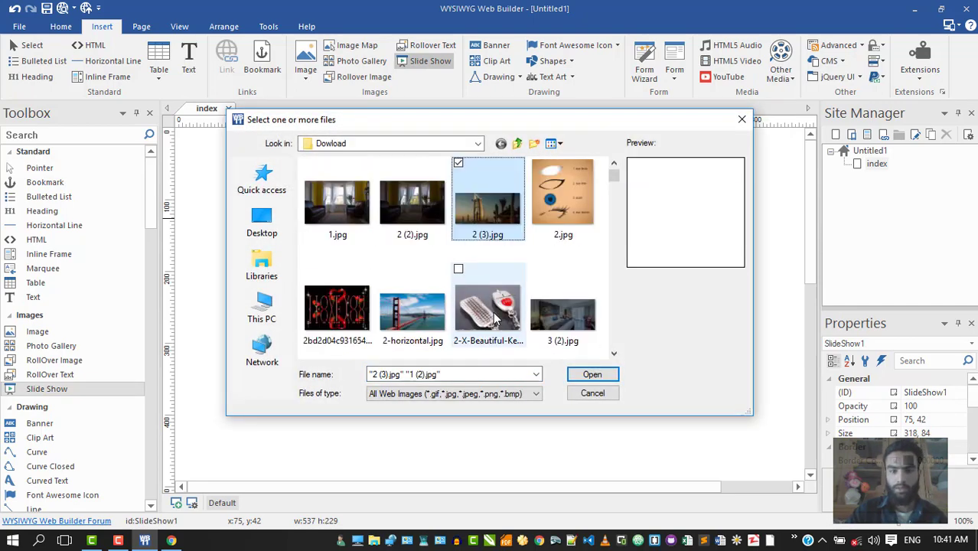
left_click(439, 317, "ctrl")
left_click(578, 319, "ctrl")
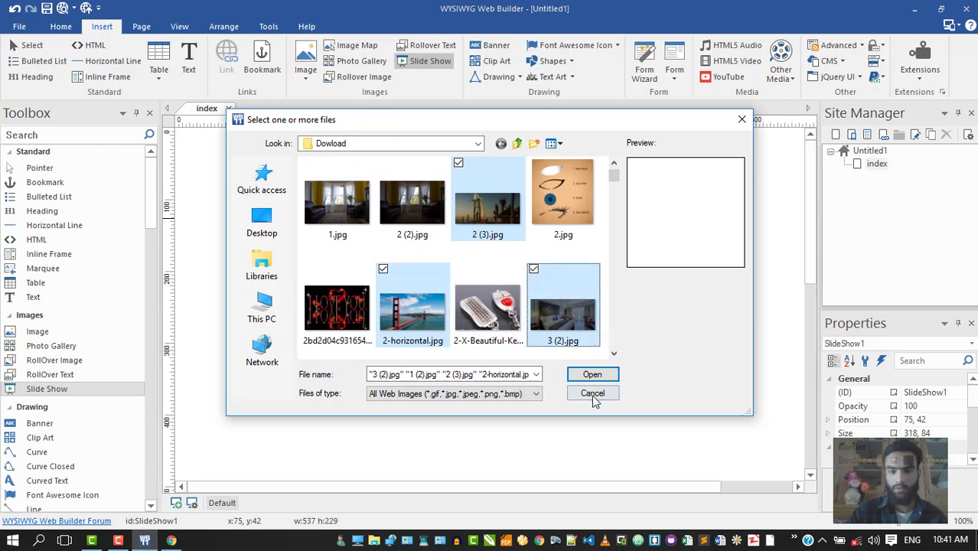
left_click(590, 375)
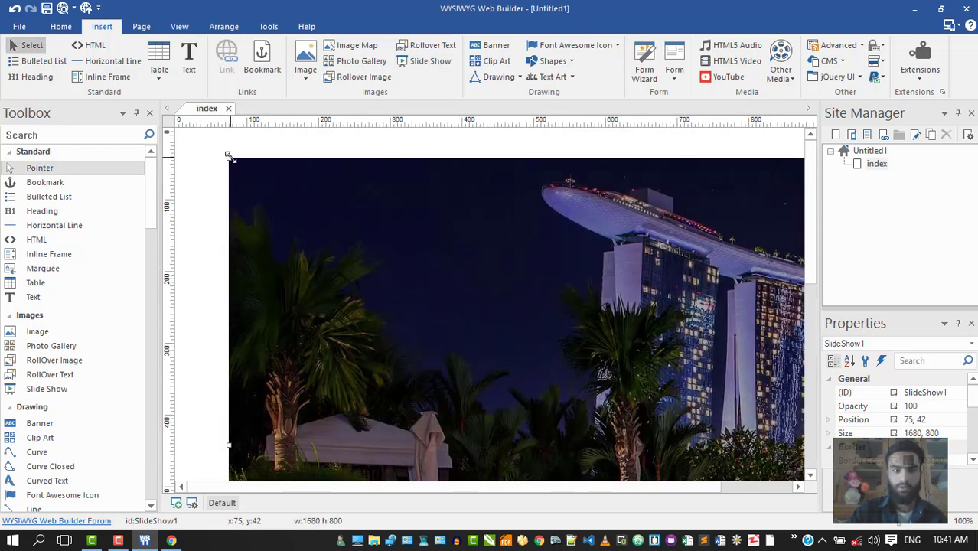
Step: Resize the slide show to about 755 by 212 and move it to the page's upper-left corner at about 3, 5
left_click_drag(227, 159, 344, 172)
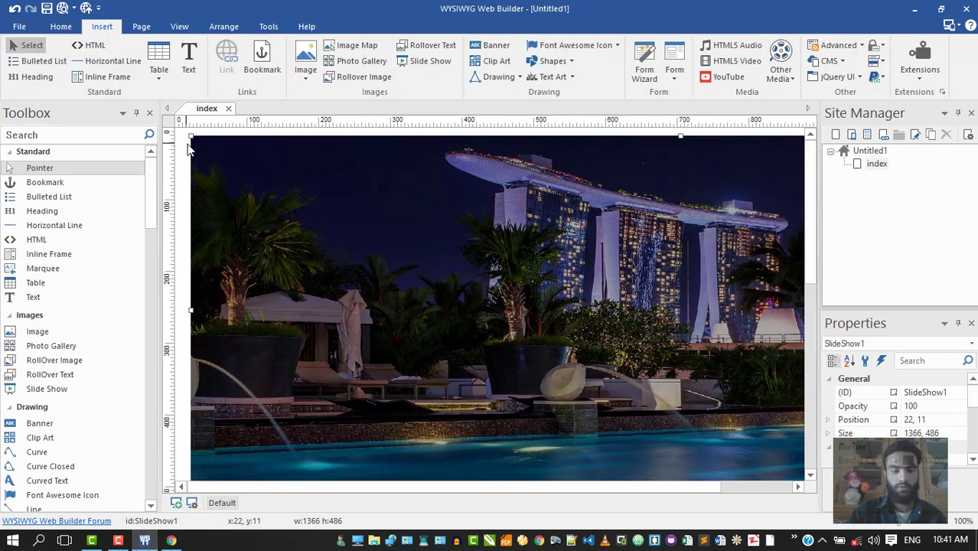
key("alt")
left_click_drag(192, 134, 387, 333)
left_click_drag(551, 375, 366, 207)
key("Left")
key("Left")
key("Left")
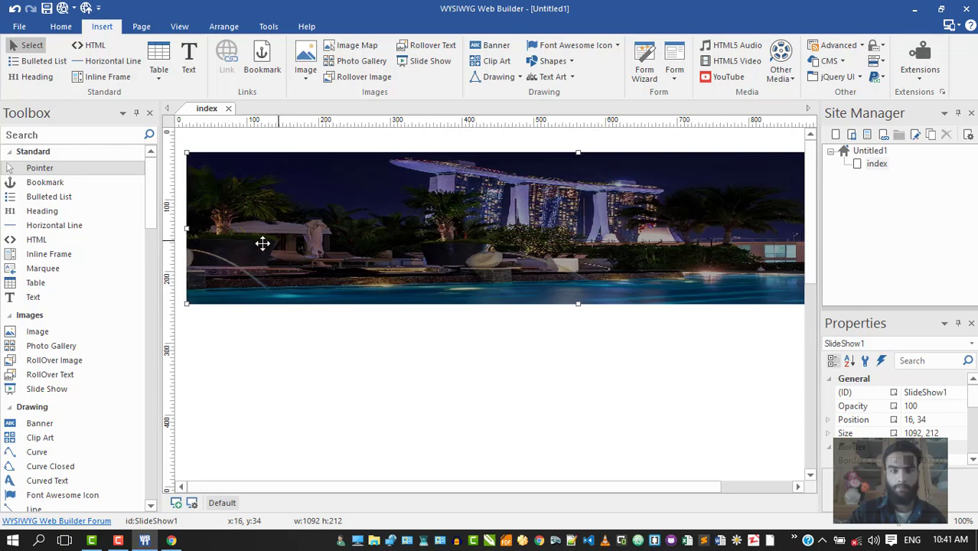
left_click_drag(186, 228, 304, 207)
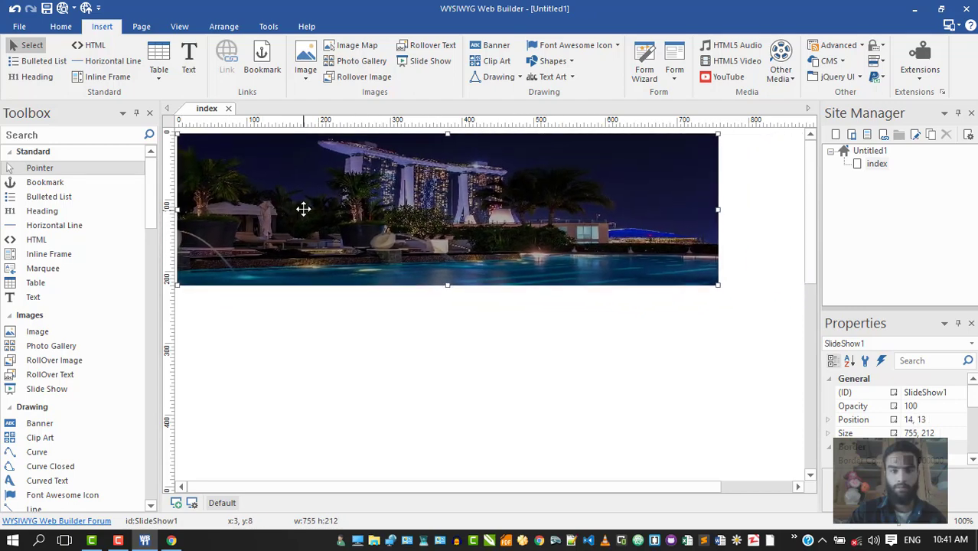
Step: Preview the slide show in the browser and return to WYSIWYG Web Builder
left_click(62, 9)
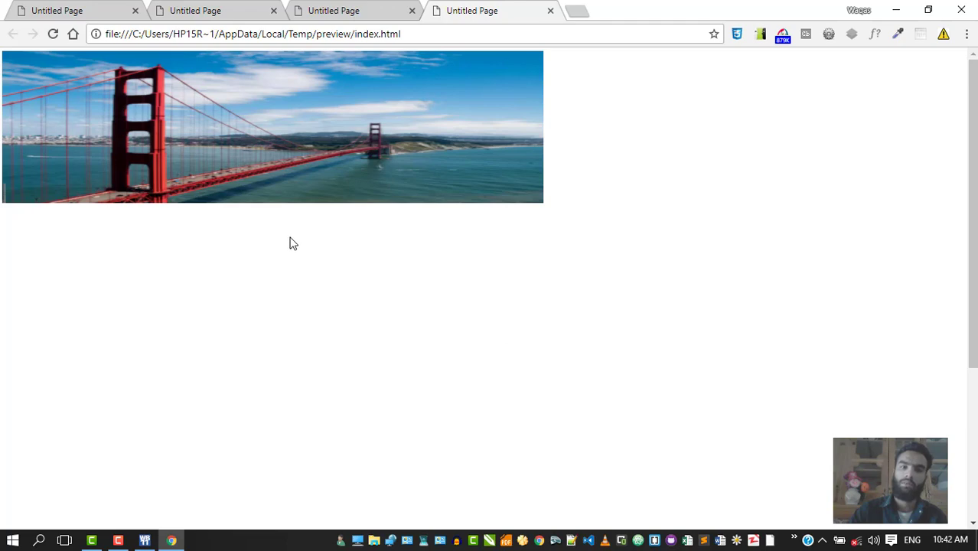
left_click(145, 540)
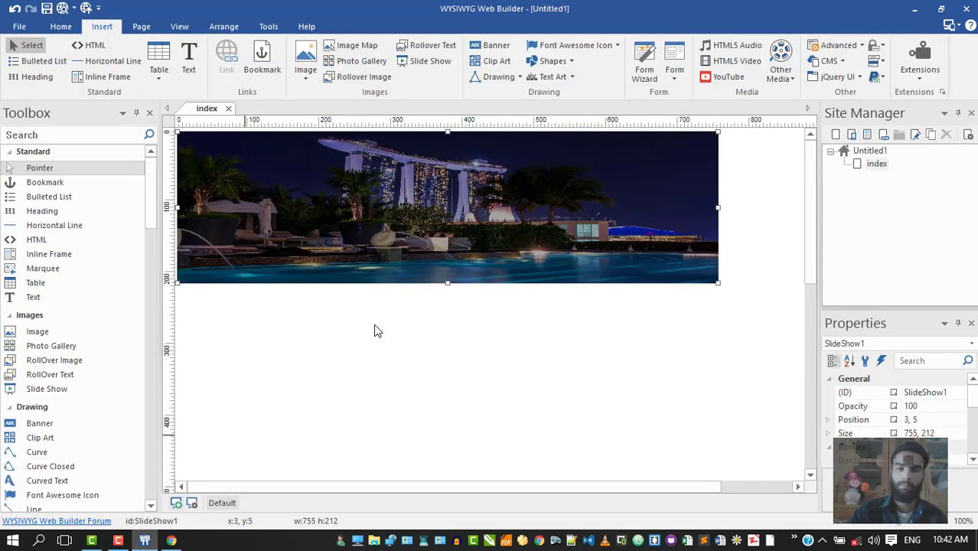
Step: Change the slide show's type to Light Box Gallery with the galleria lightbox and apply the properties
double_click(466, 217)
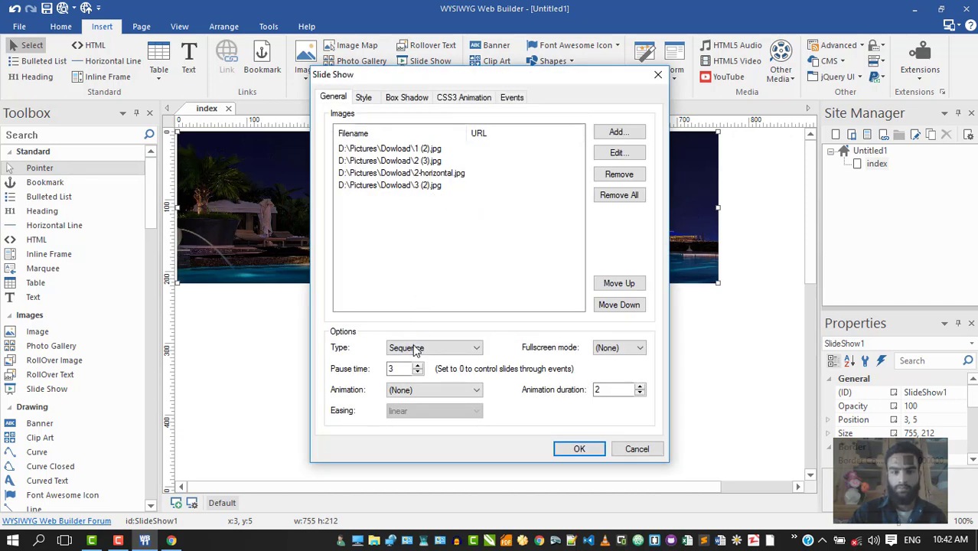
left_click(413, 346)
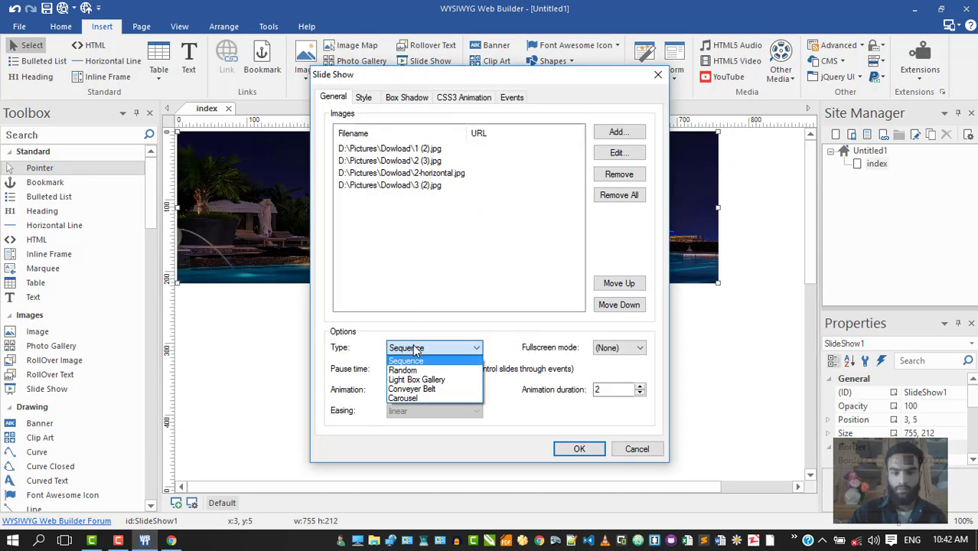
left_click(441, 380)
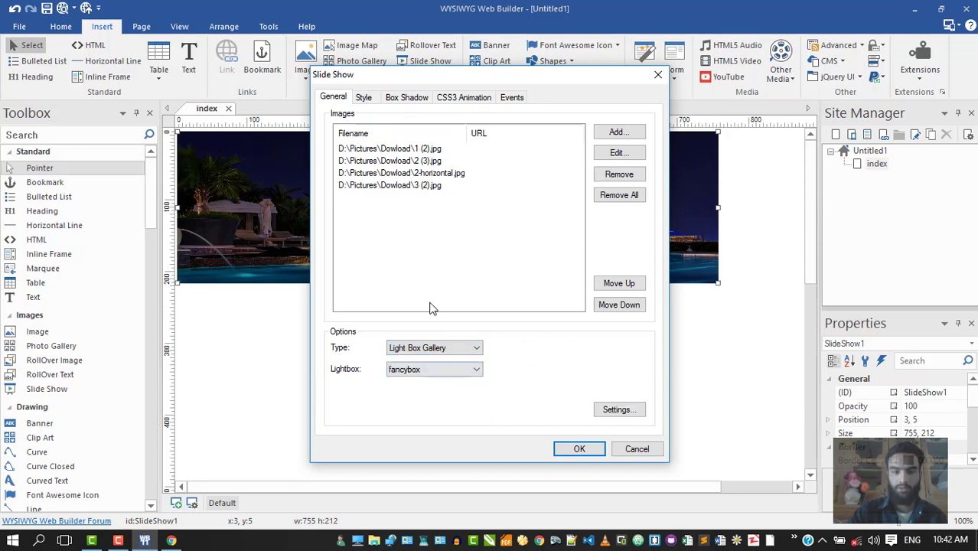
left_click(430, 372)
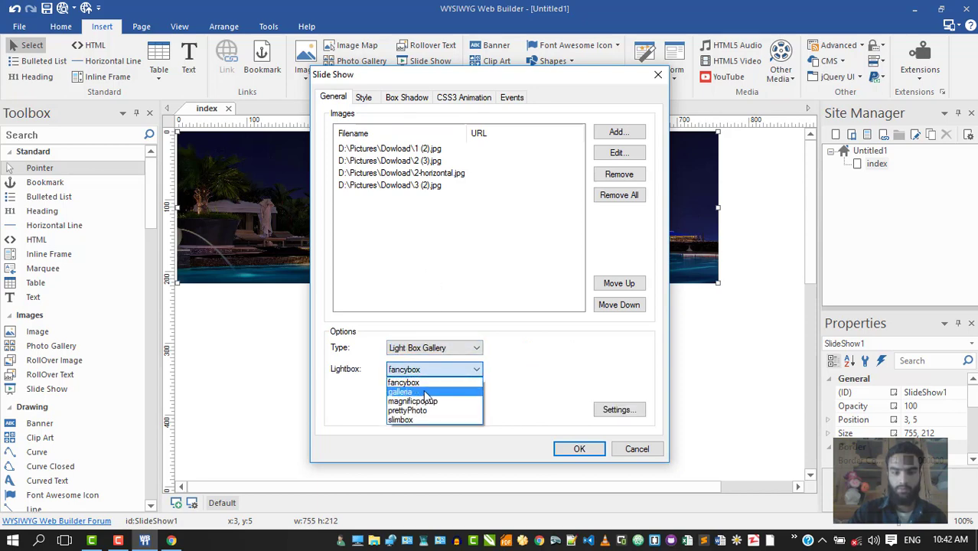
left_click(426, 392)
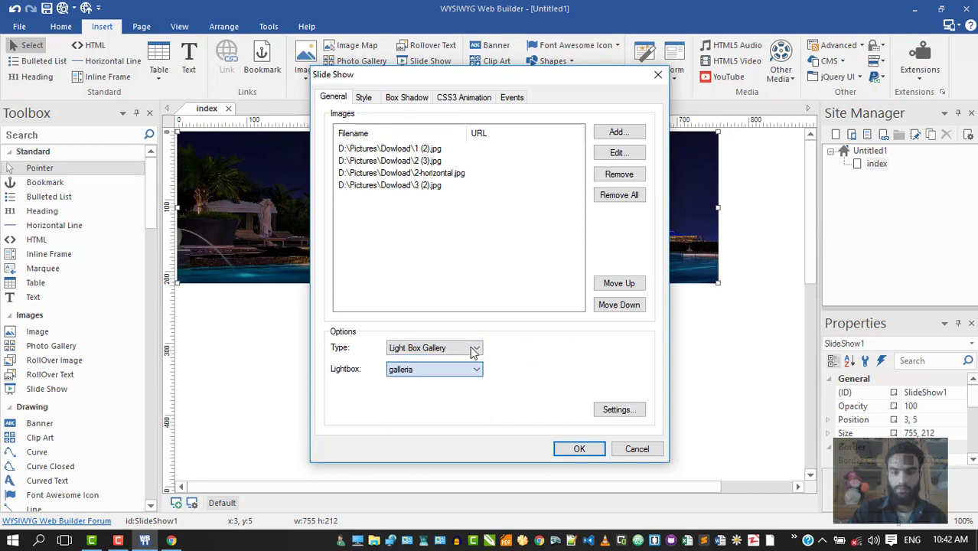
left_click(580, 449)
Step: Preview the page in the browser and browse the gallery's images using its thumbnails and forward navigation
left_click(65, 7)
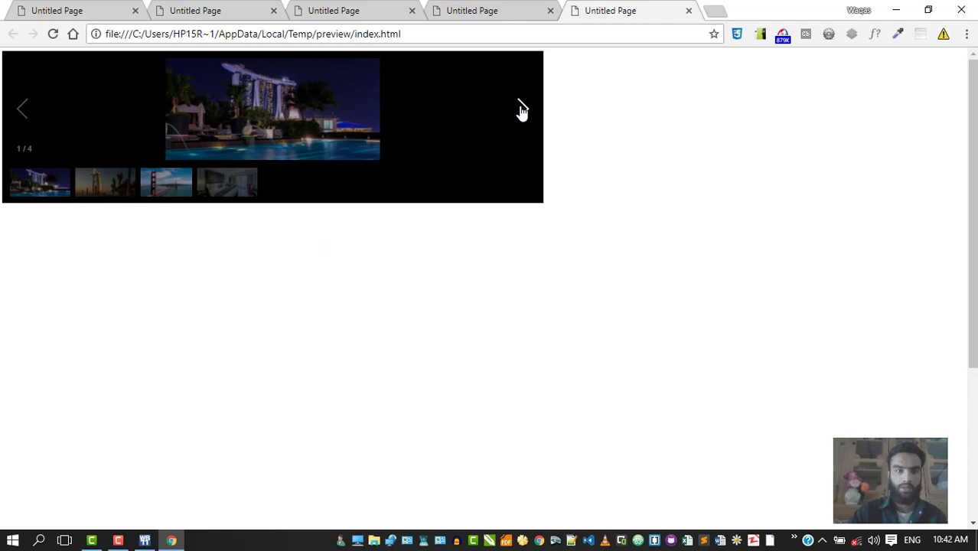
left_click(218, 186)
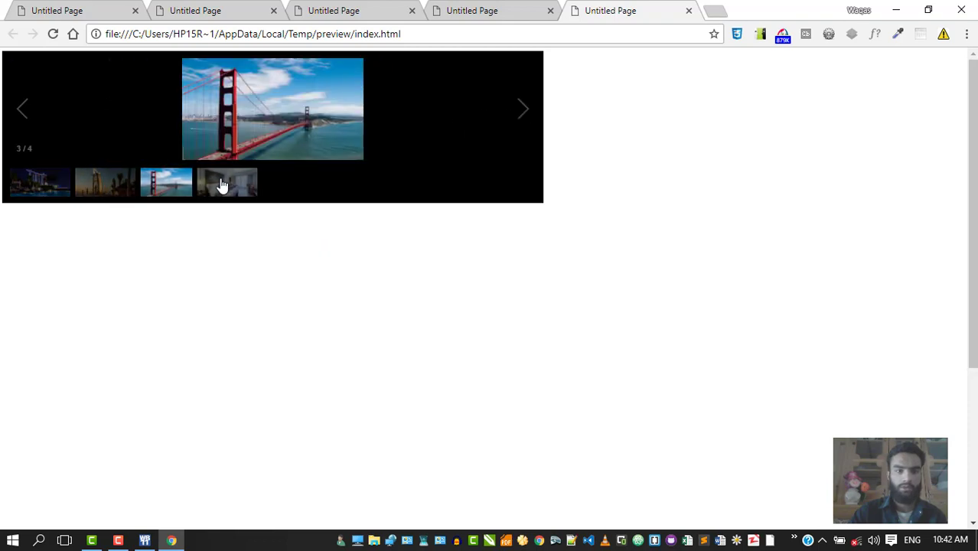
left_click(523, 108)
left_click(522, 108)
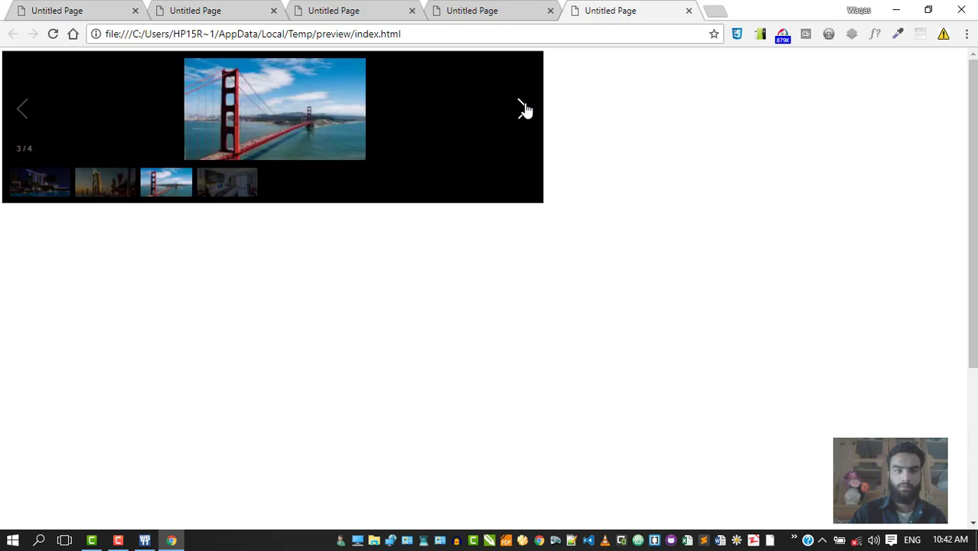
Step: Advance the previewed gallery to its next image and return to WYSIWYG Web Builder
left_click(522, 108)
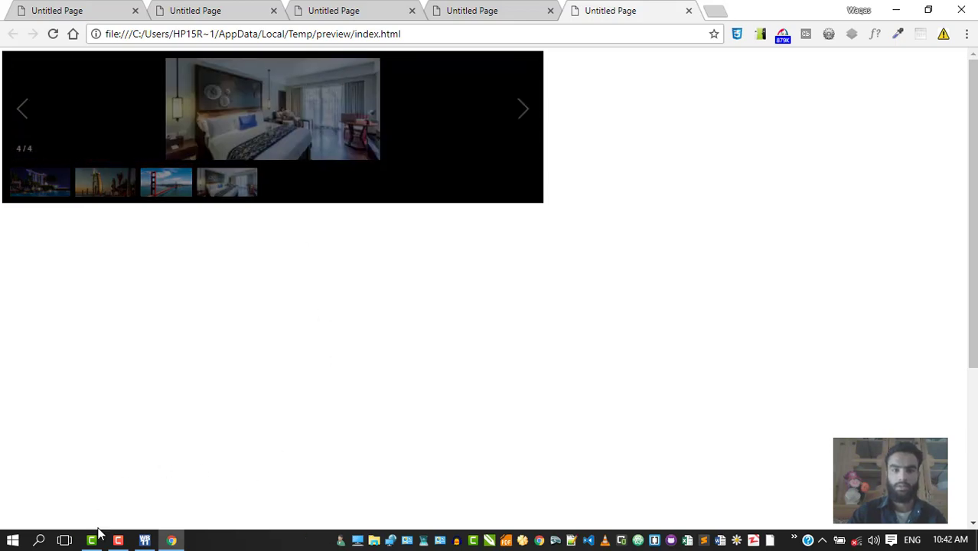
left_click(145, 540)
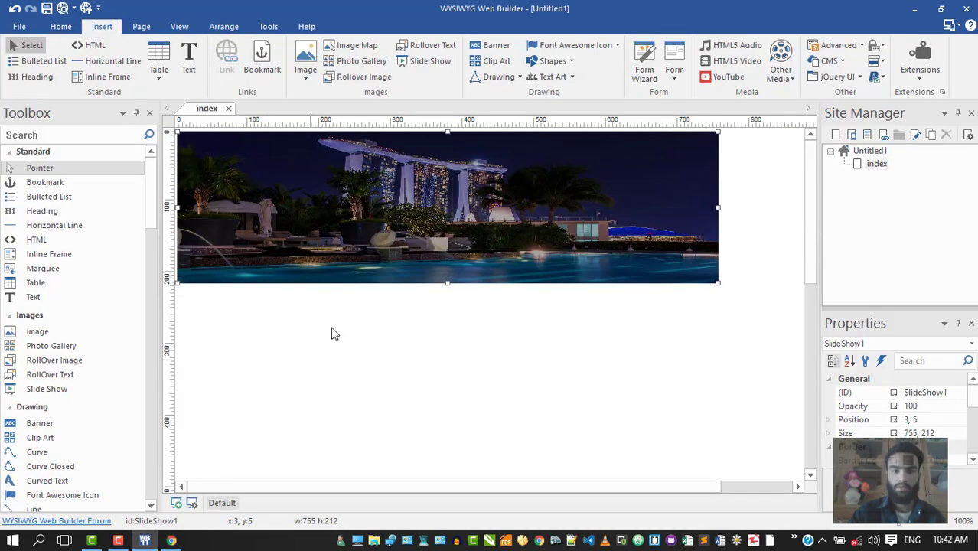
Step: Change the slide show's type to Carousel and check it in a browser preview before returning to WYSIWYG Web Builder
double_click(410, 224)
left_click(422, 349)
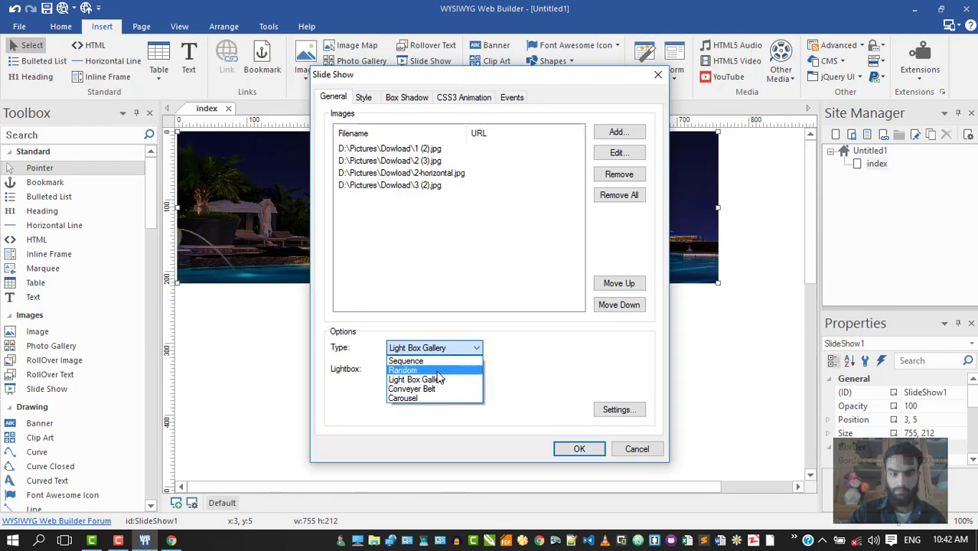
left_click(429, 398)
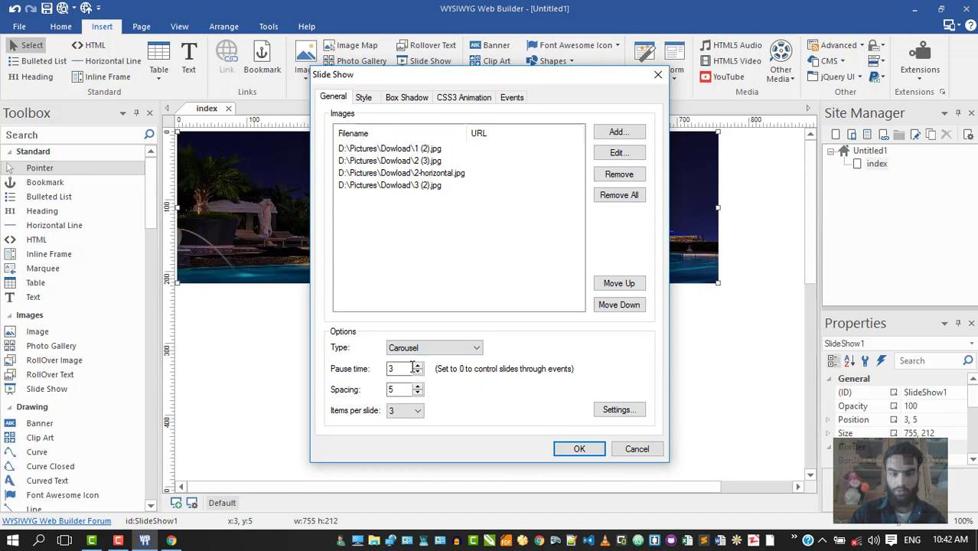
left_click(577, 449)
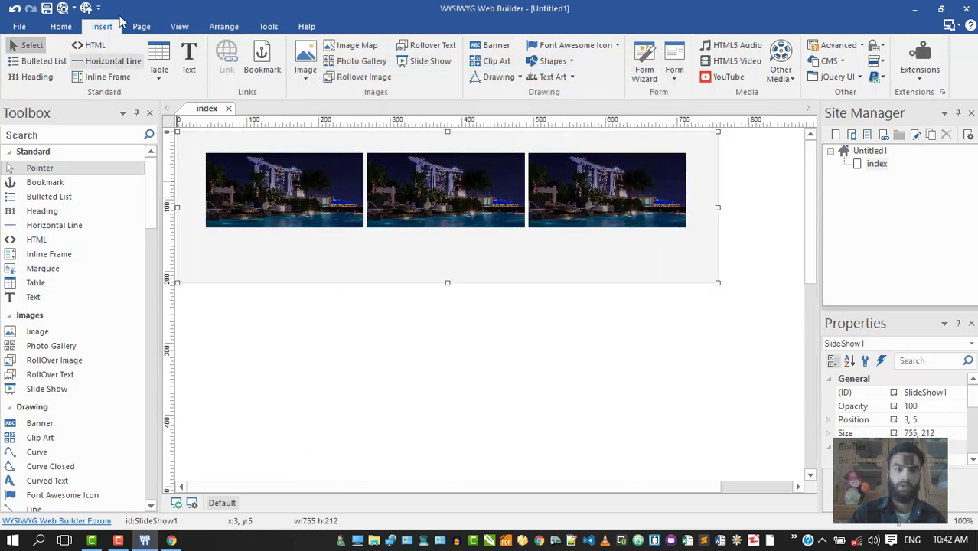
key("F5")
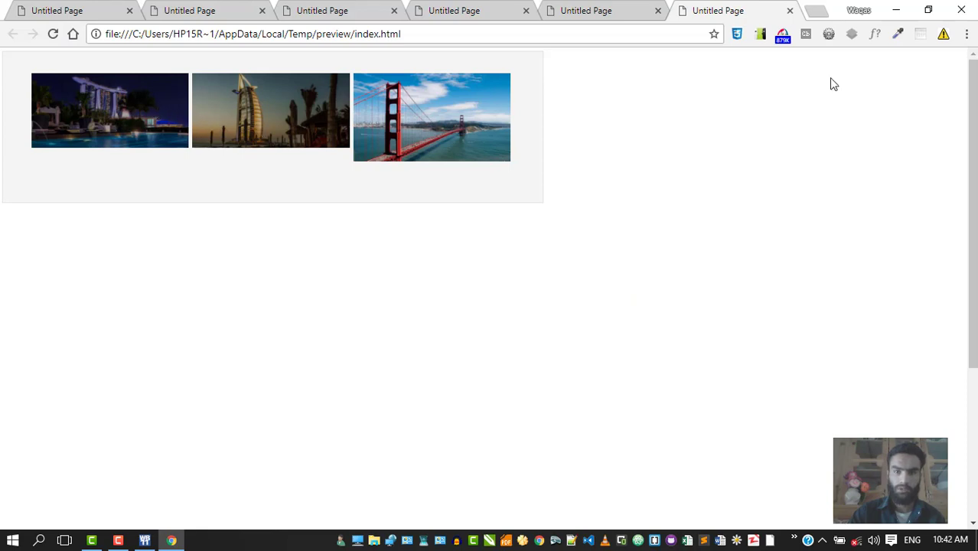
left_click(150, 541)
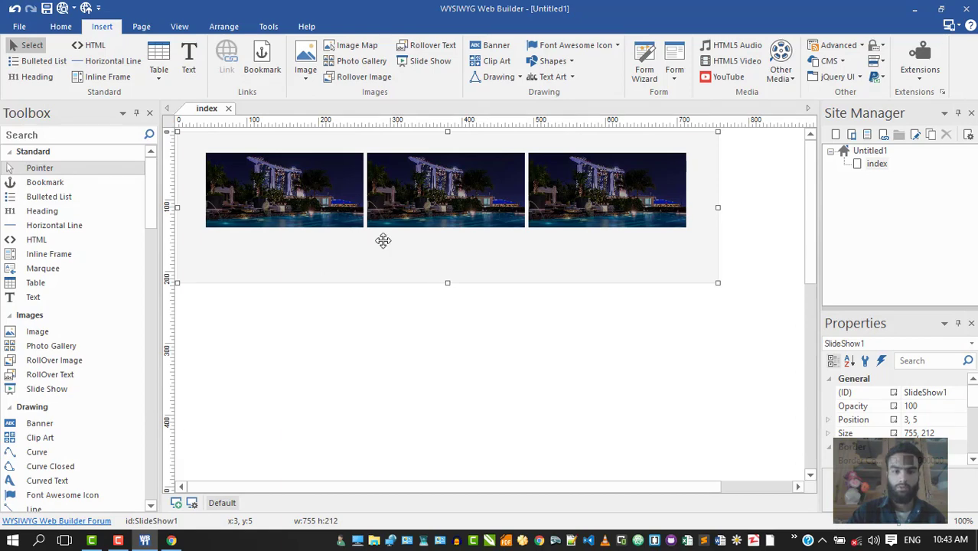
Step: Change the slide show's type to Conveyer Belt and check it in a browser preview before returning to WYSIWYG Web Builder
double_click(382, 241)
left_click(428, 347)
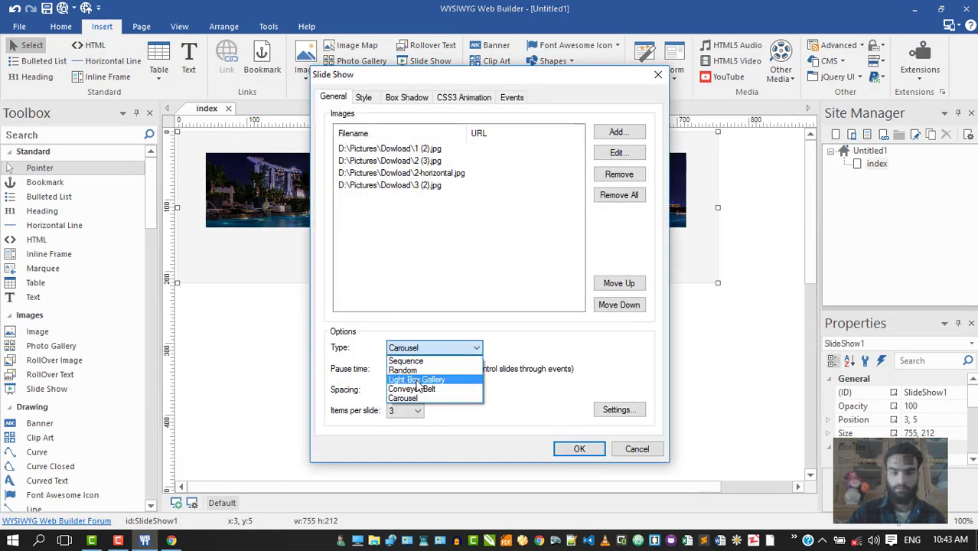
left_click(437, 389)
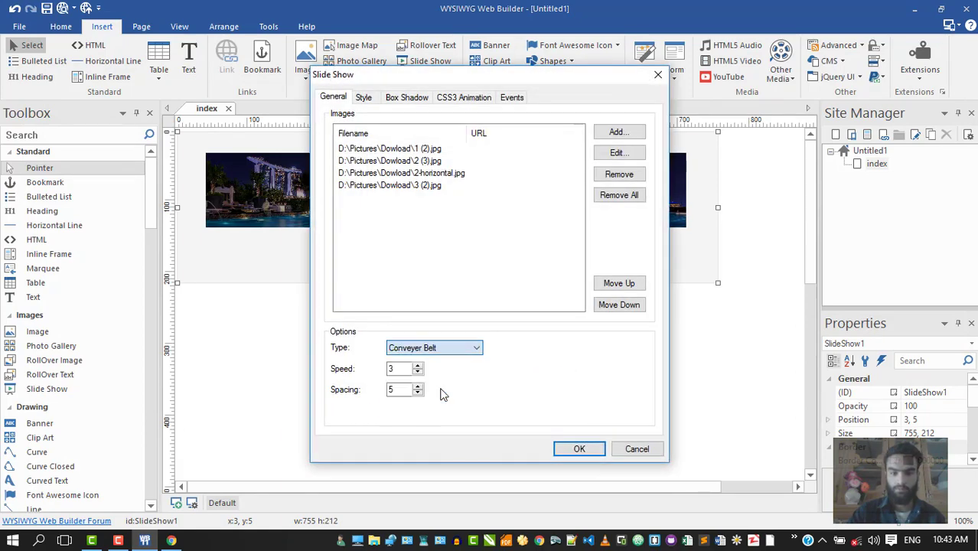
left_click(579, 449)
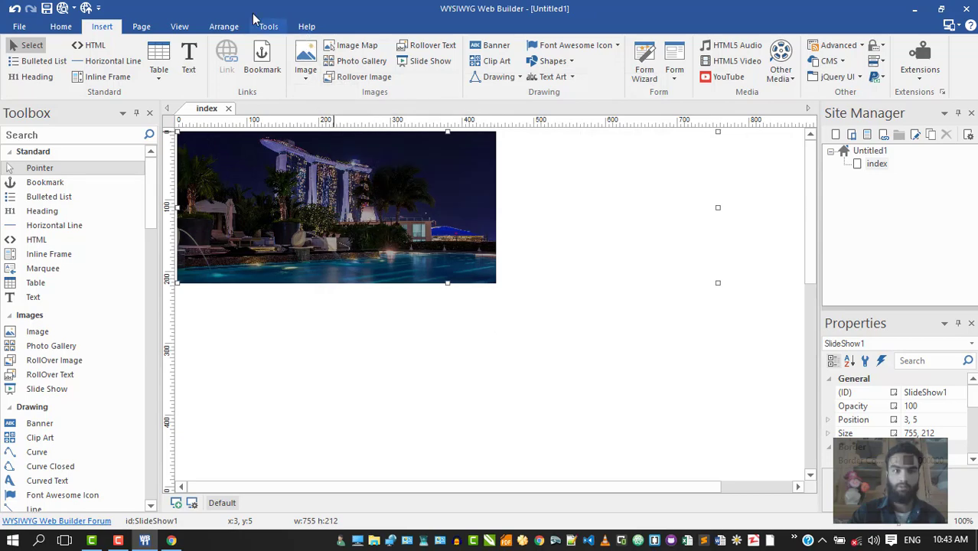
left_click(61, 8)
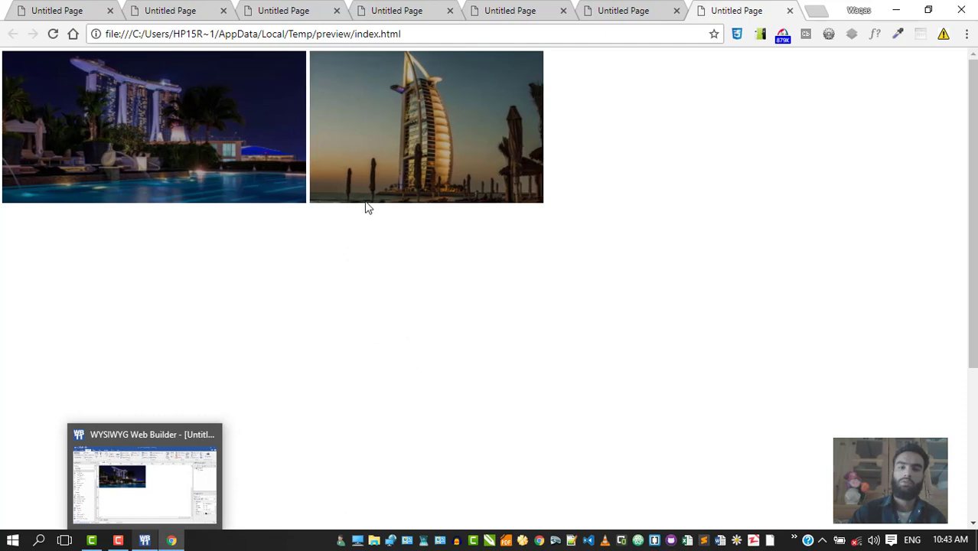
left_click(157, 487)
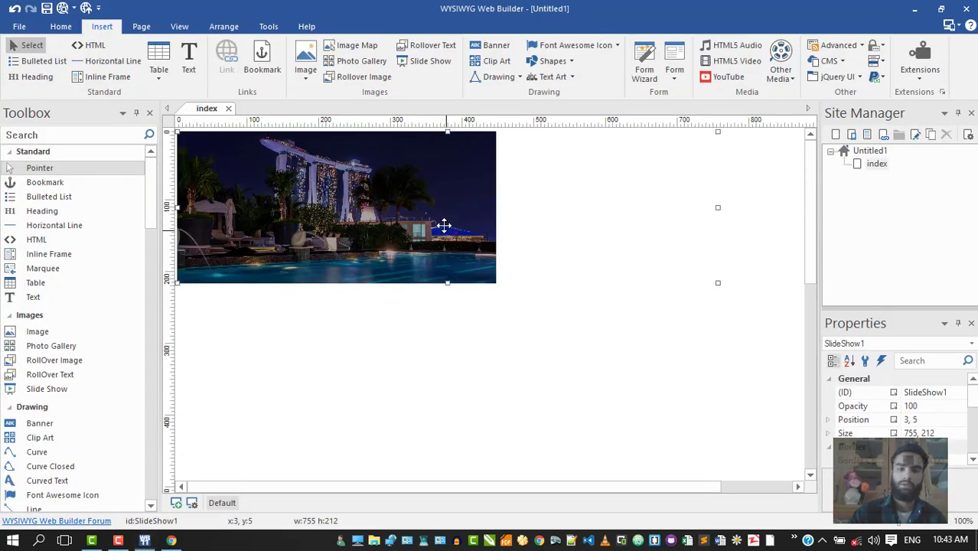
Step: Change the conveyer belt slide show's speed and preview the page in the browser before returning to WYSIWYG Web Builder
double_click(441, 224)
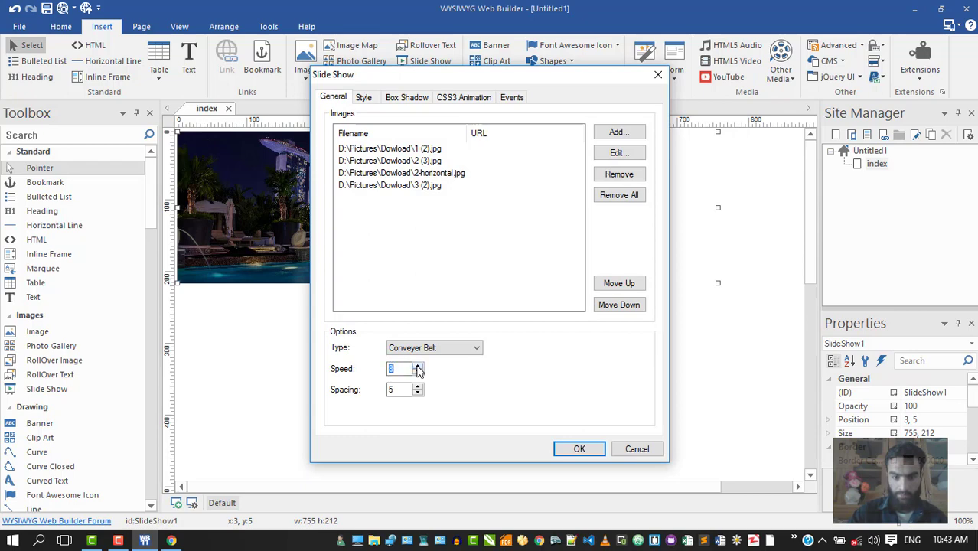
left_click(579, 449)
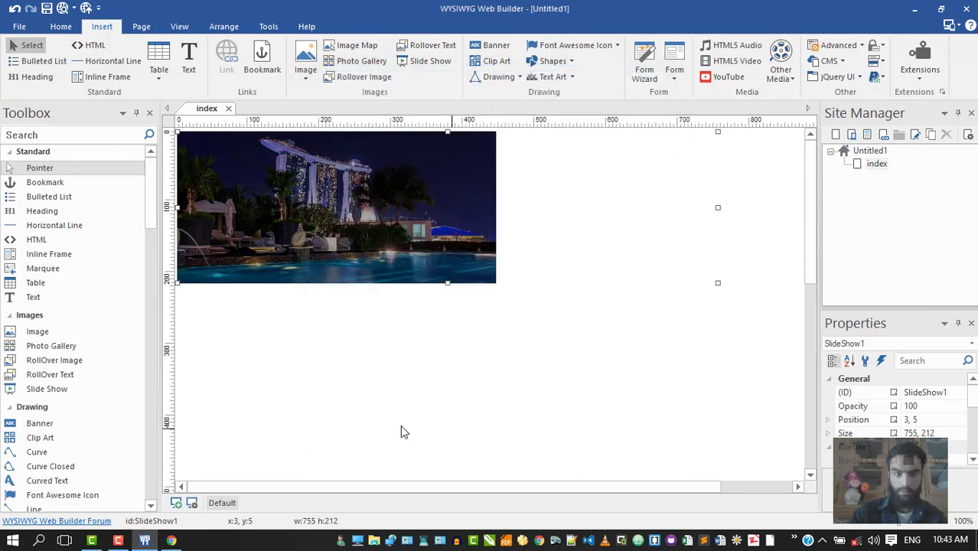
left_click(63, 8)
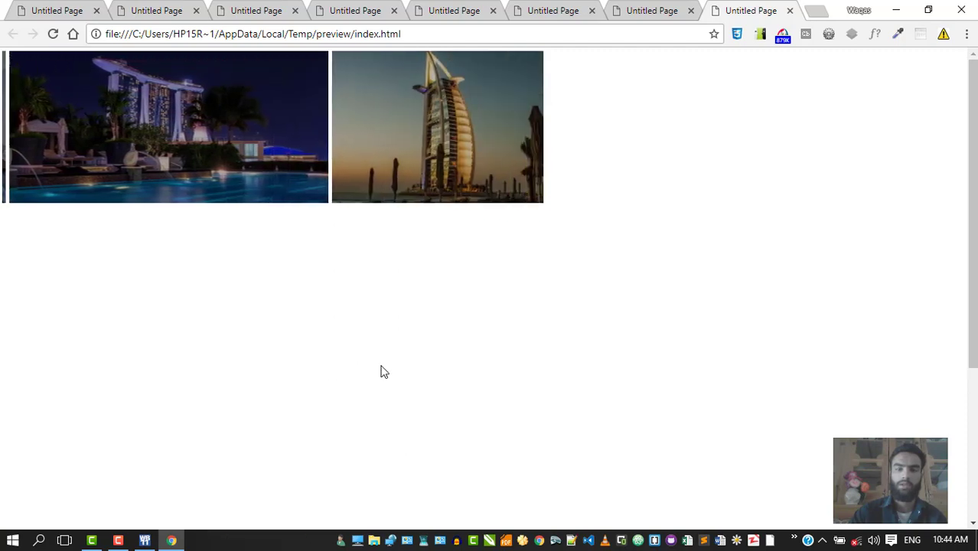
left_click(145, 540)
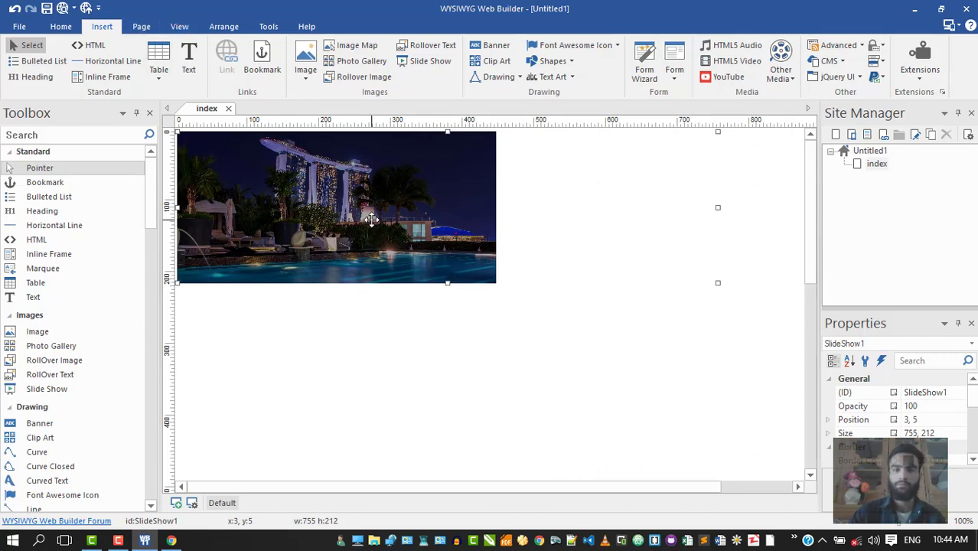
Step: Delete the slide show and insert a banner of 470 by 177 on the page at about 164, 51
key("Delete")
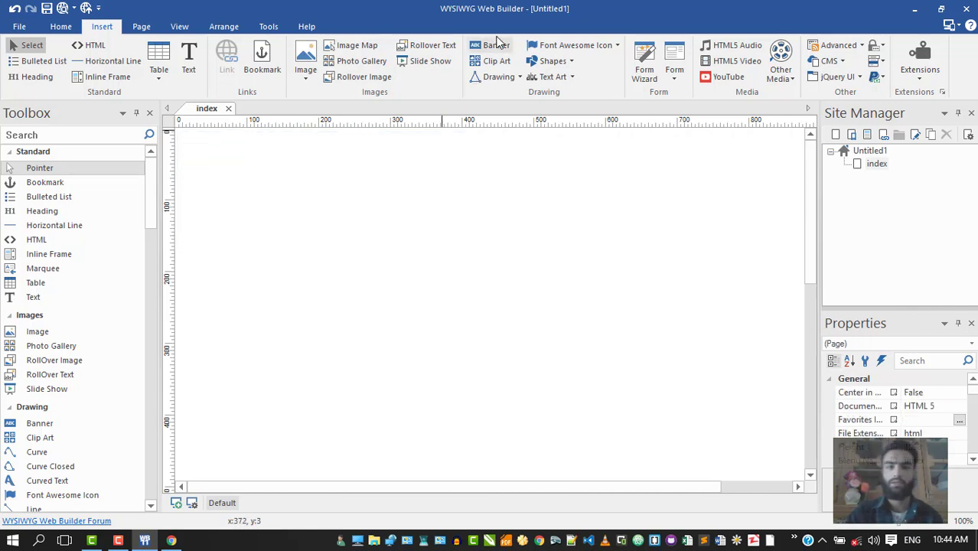
left_click(495, 45)
left_click(293, 164)
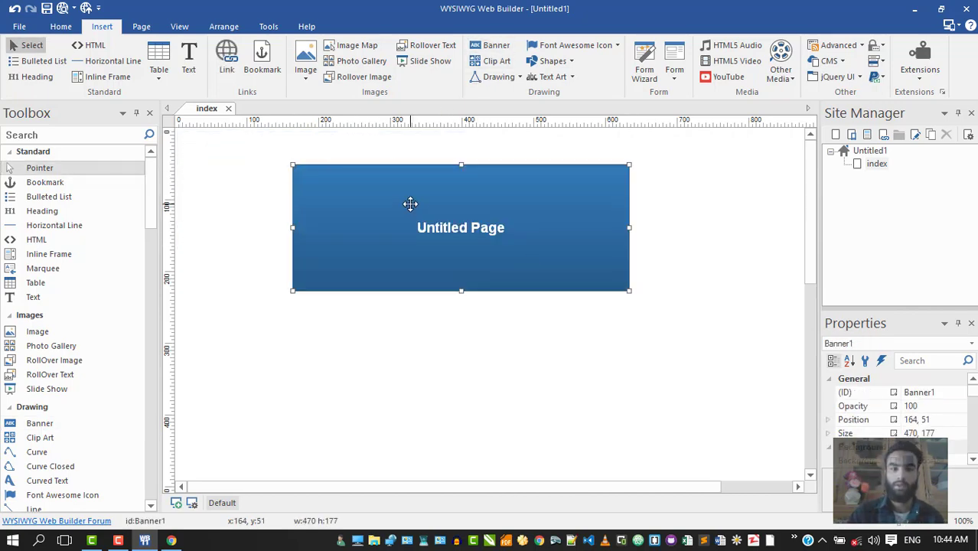
Step: Open the banner's properties and keep Center as the text's horizontal alignment
double_click(468, 230)
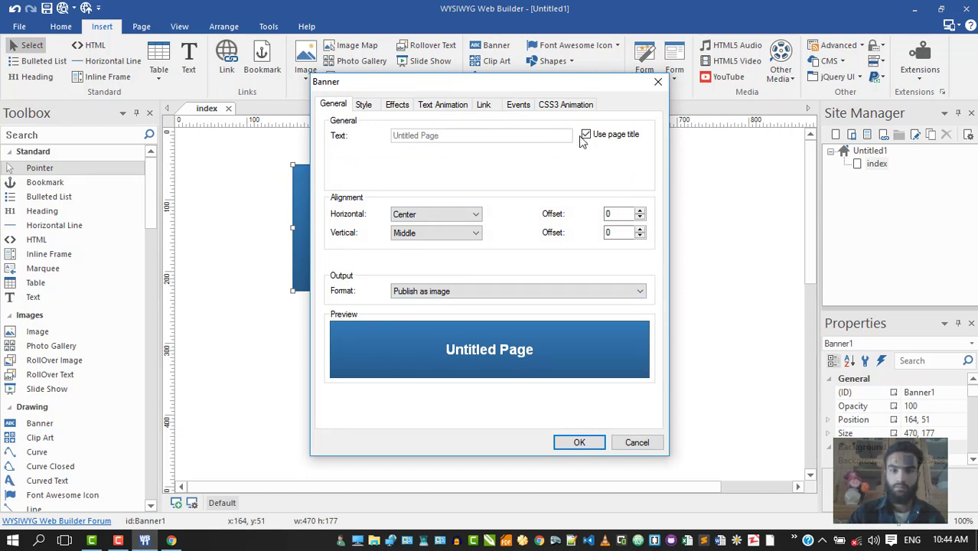
left_click(363, 108)
left_click(332, 104)
left_click(436, 217)
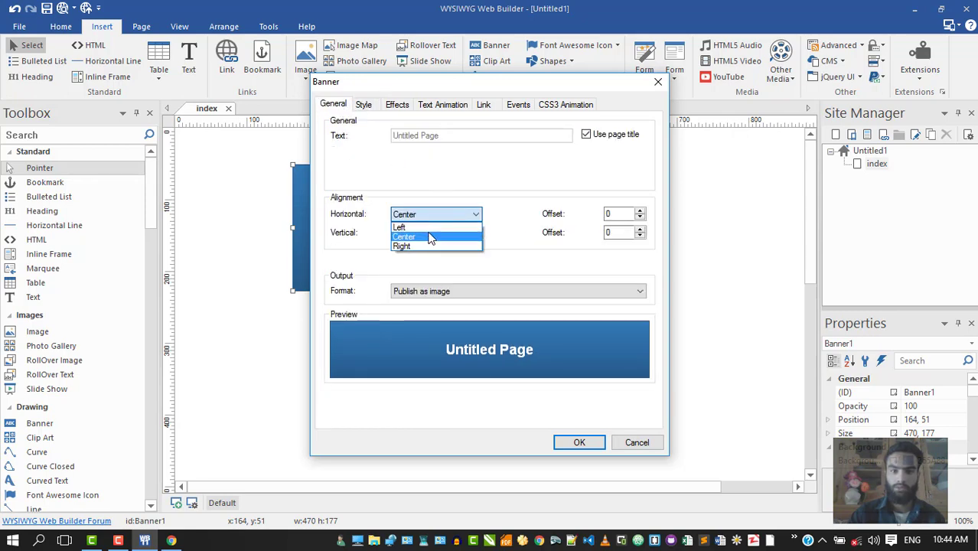
left_click(430, 238)
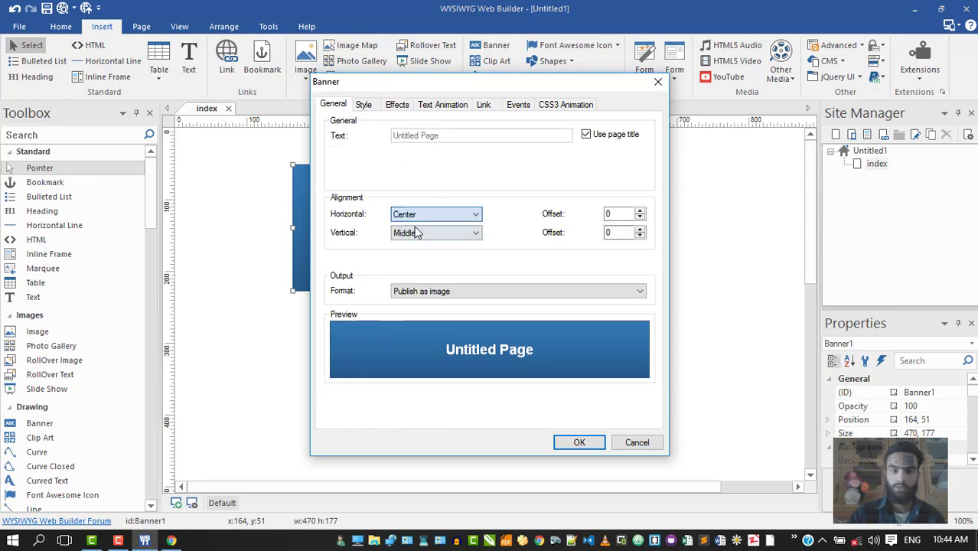
Step: Set the banner's horizontal and vertical offsets to 2 and its output format to Publish as standard text with CSS3 styling
left_click(640, 212)
left_click(640, 213)
left_click(639, 229)
left_click(640, 229)
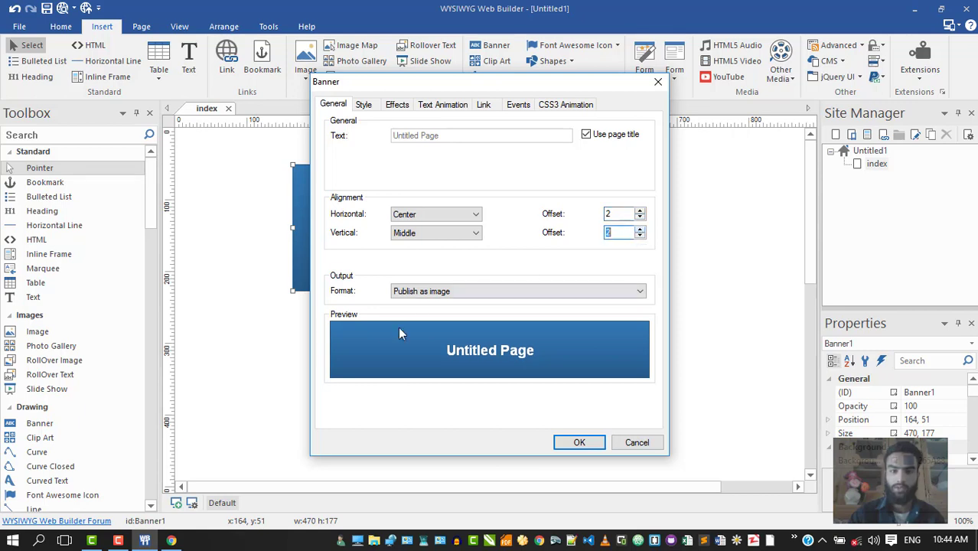
left_click(420, 292)
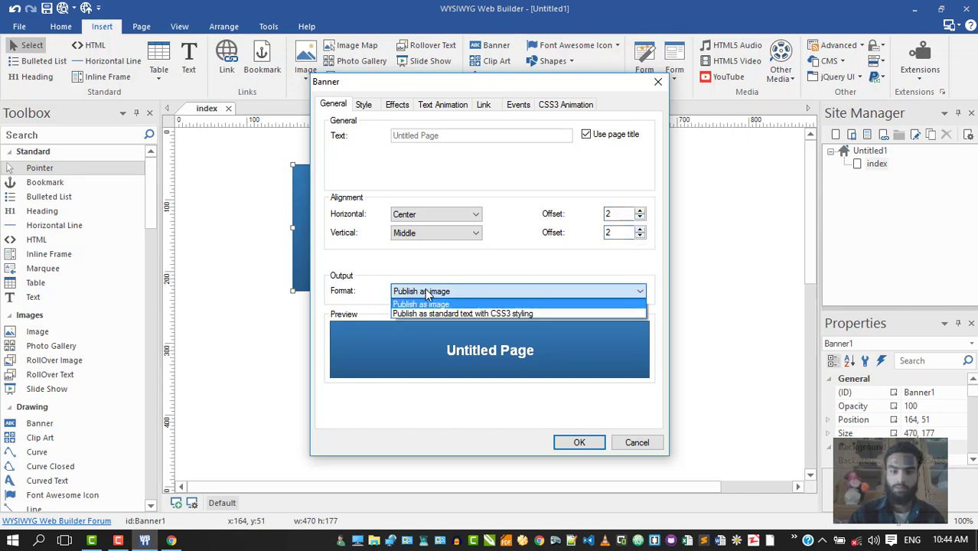
left_click(451, 312)
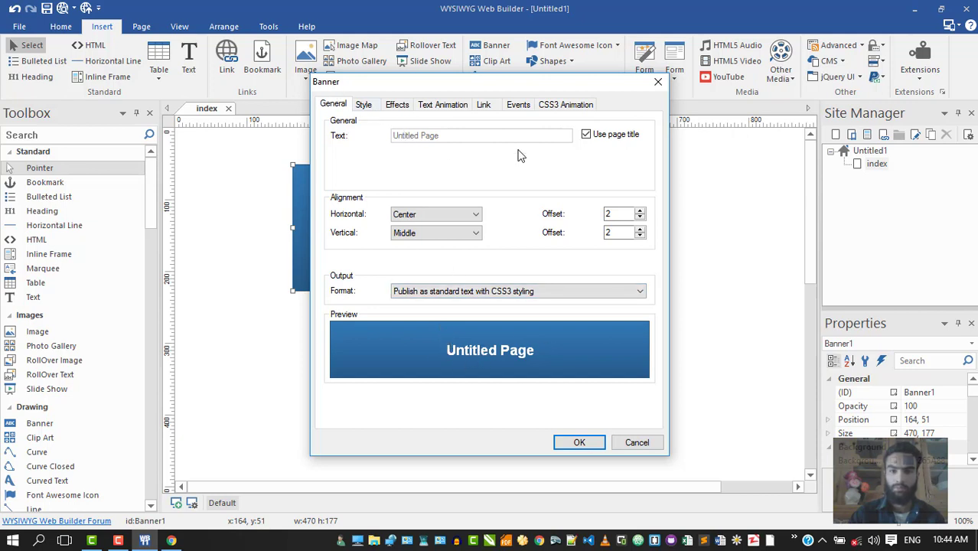
Step: Turn off the page title as banner text and replace the text with "Hello this is WYSIWYG Bulider"
left_click(586, 134)
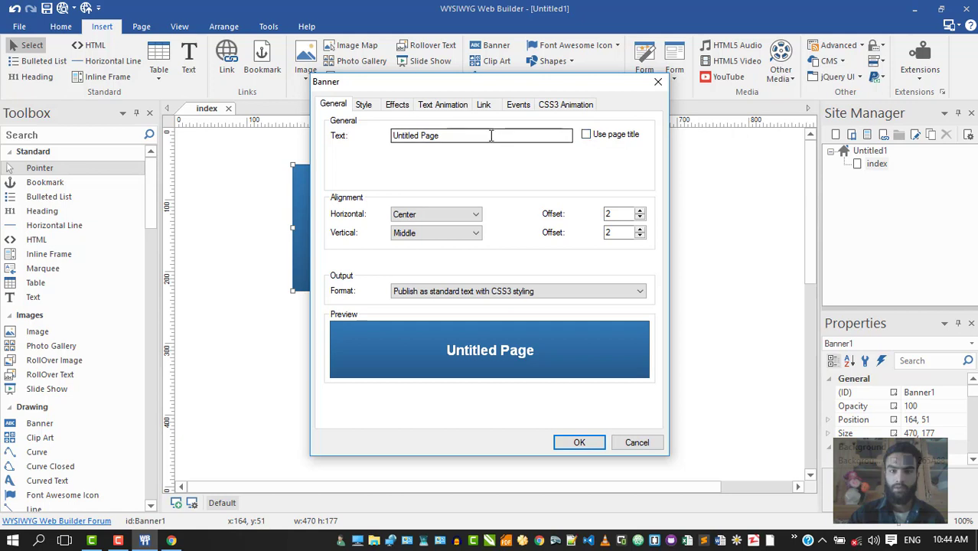
left_click_drag(491, 135, 290, 145)
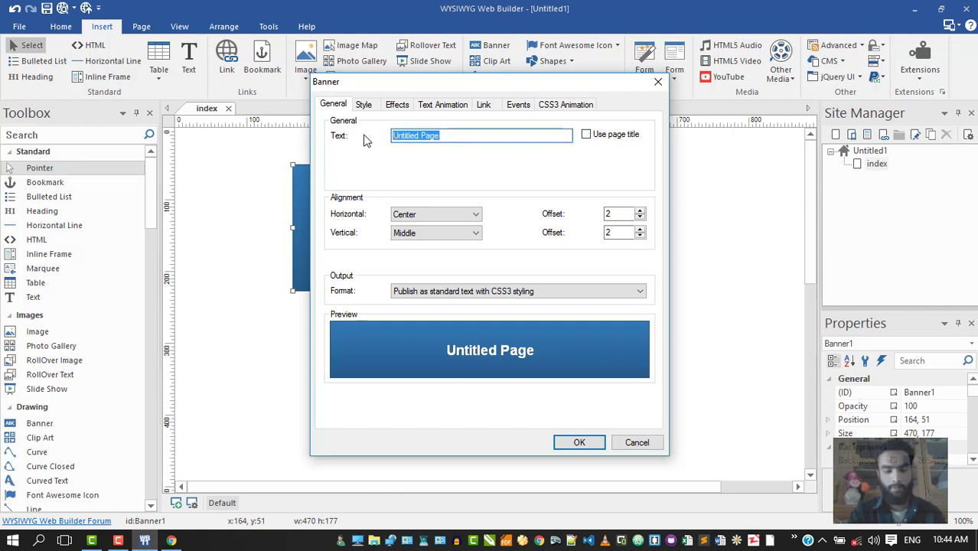
type("He")
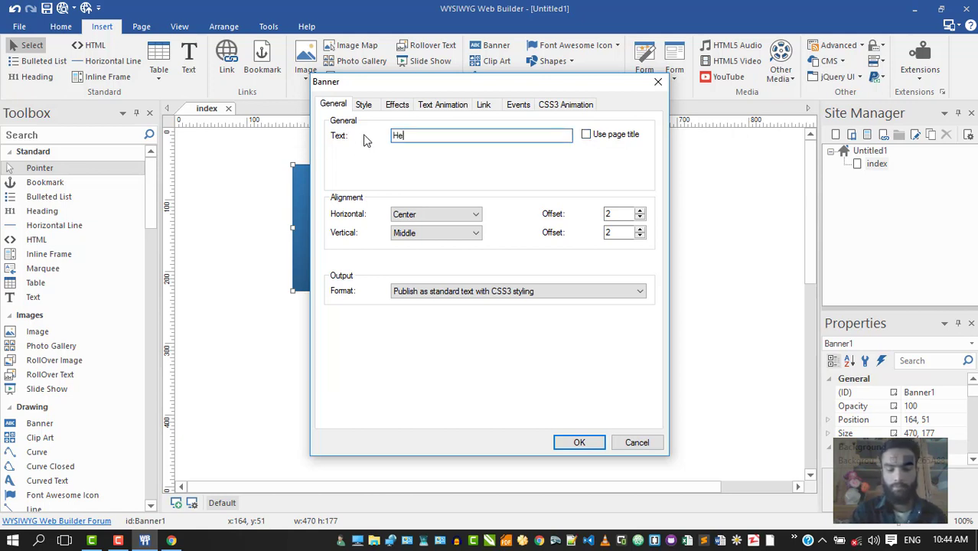
type("llo ")
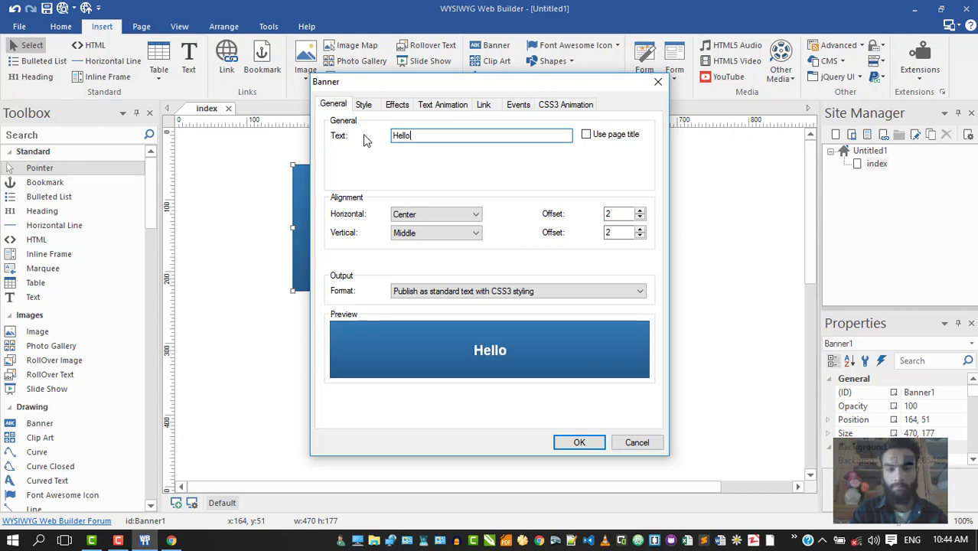
type("this ")
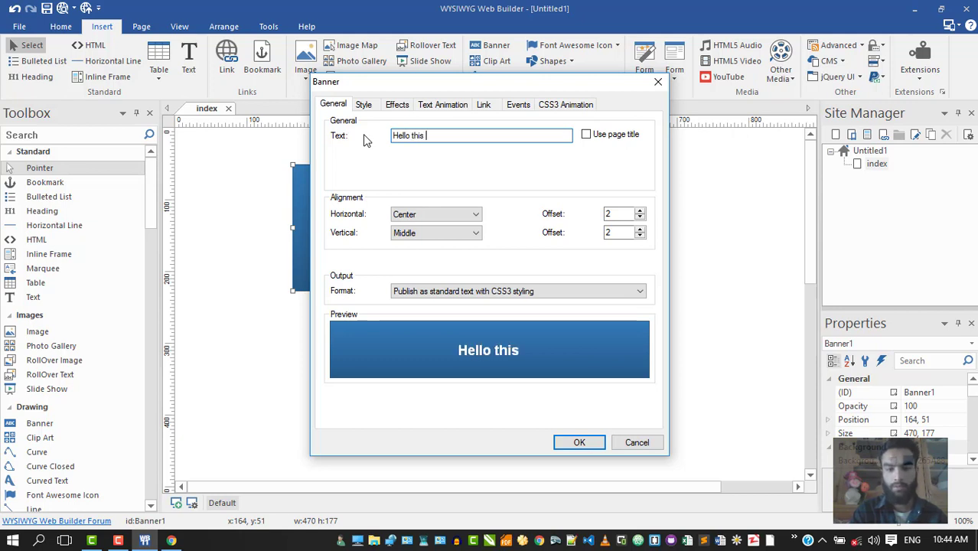
type("is W")
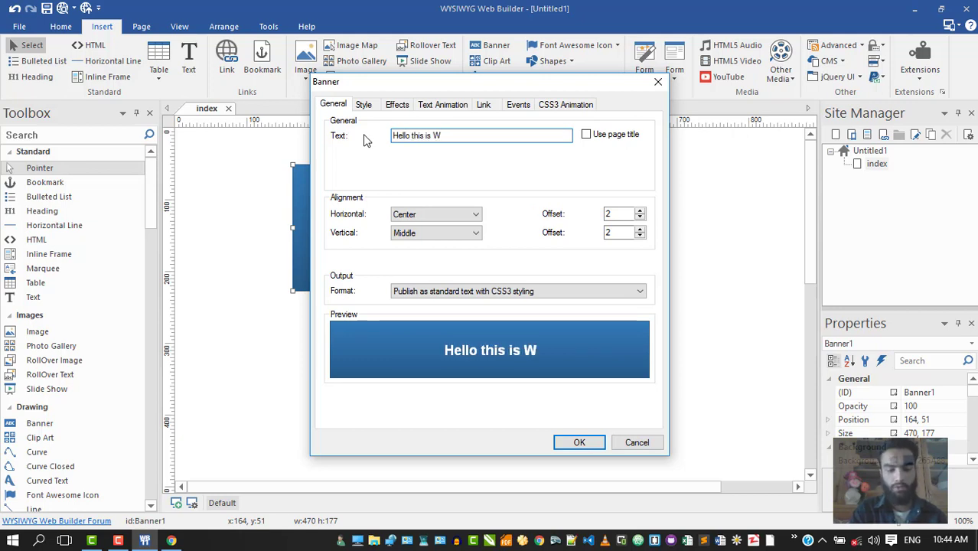
type("YSIY")
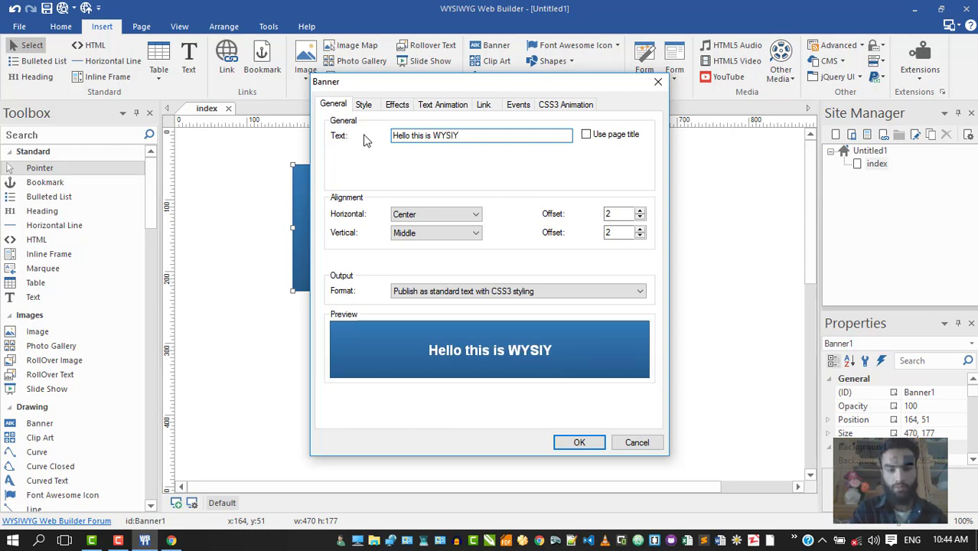
key("BackSpace")
type("WY")
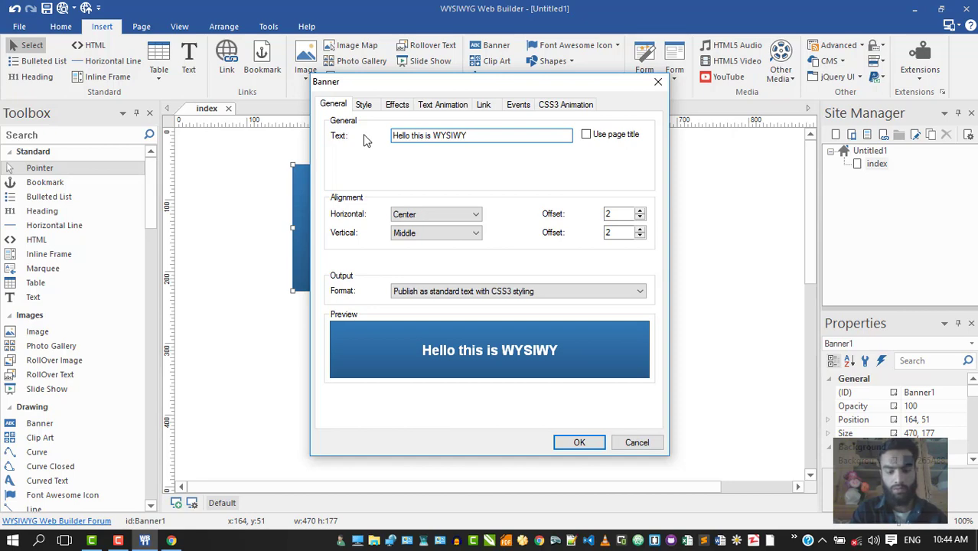
type("G Bu")
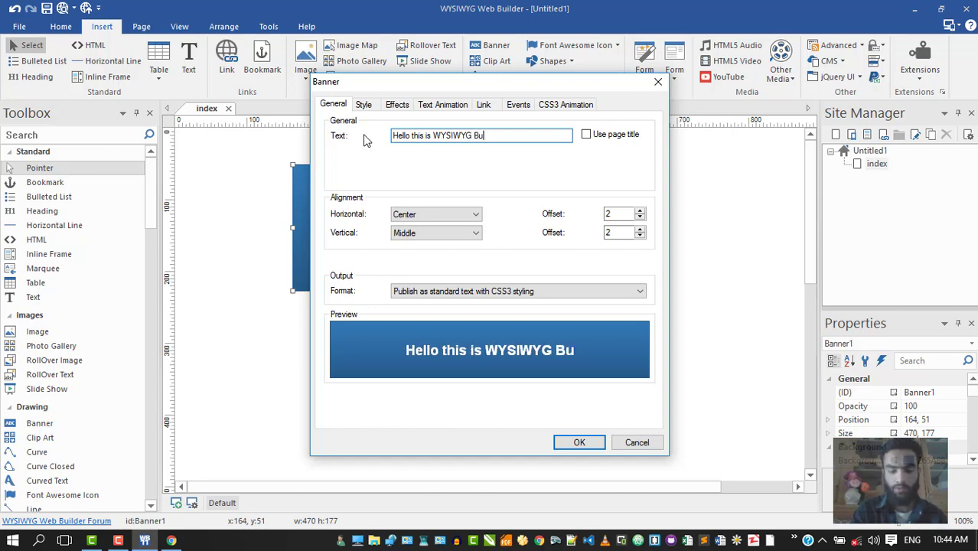
type("lider")
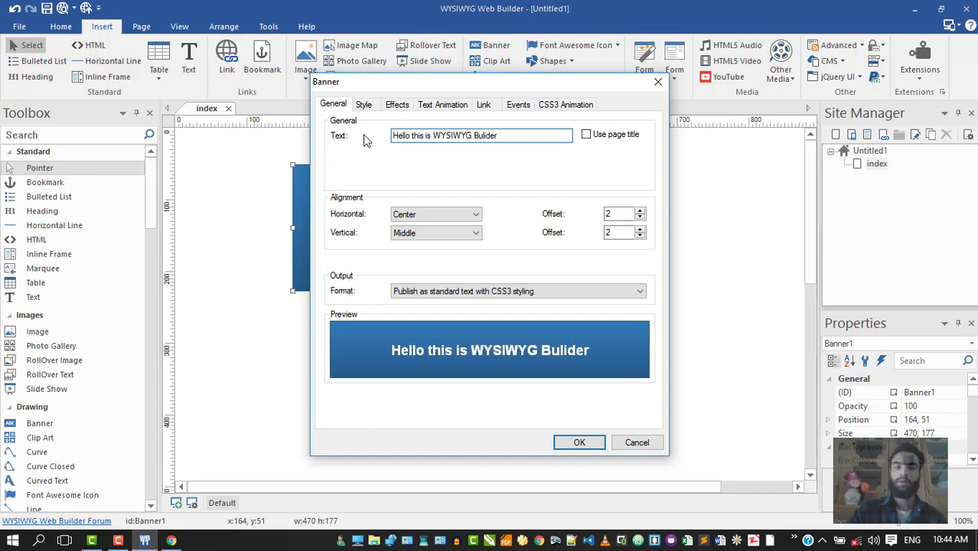
Step: Set the banner text's font family to Army Rangers and its color to coral red
left_click(363, 106)
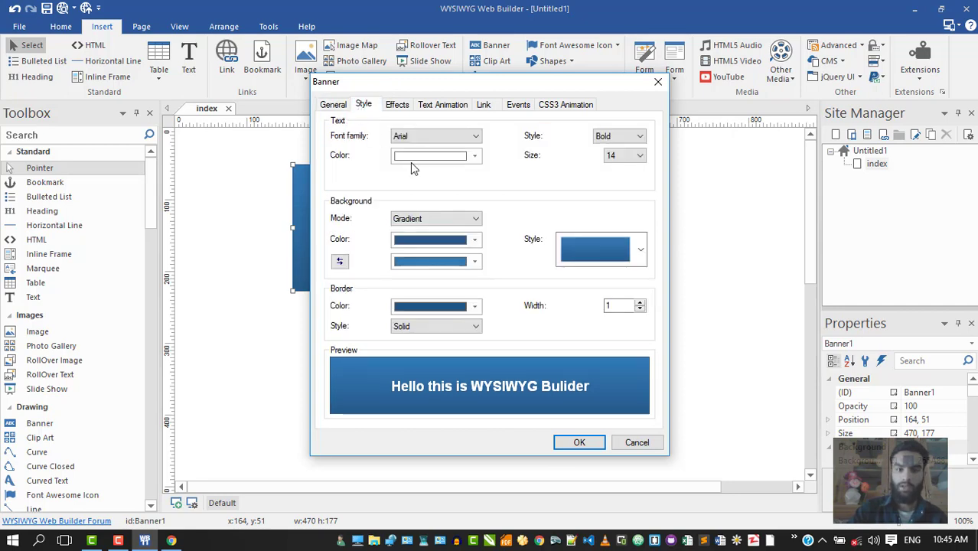
left_click(420, 138)
left_click(425, 236)
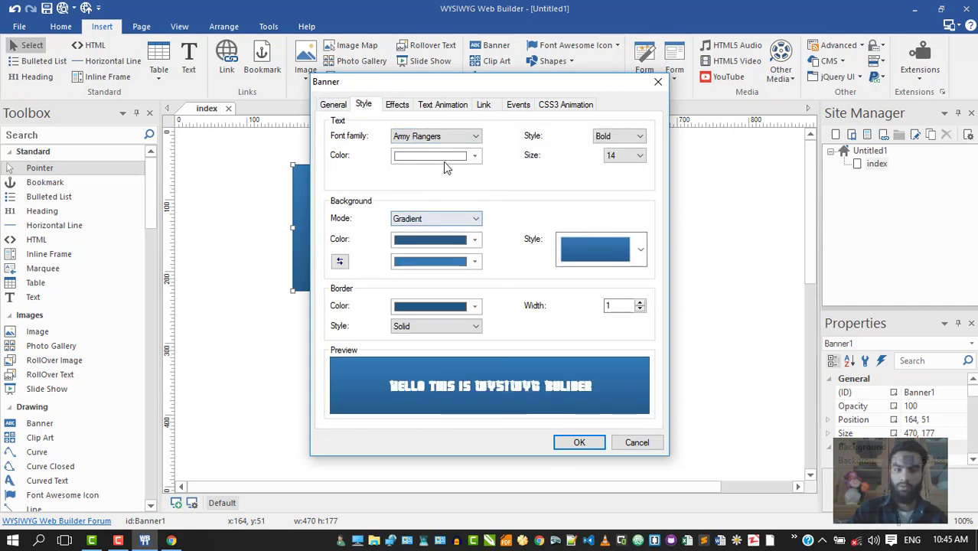
left_click(443, 158)
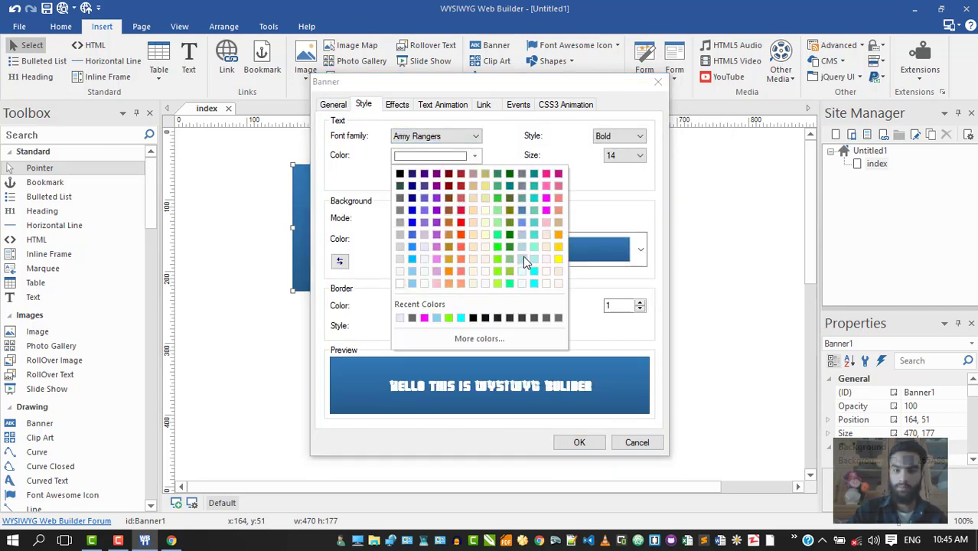
left_click(523, 258)
left_click(463, 157)
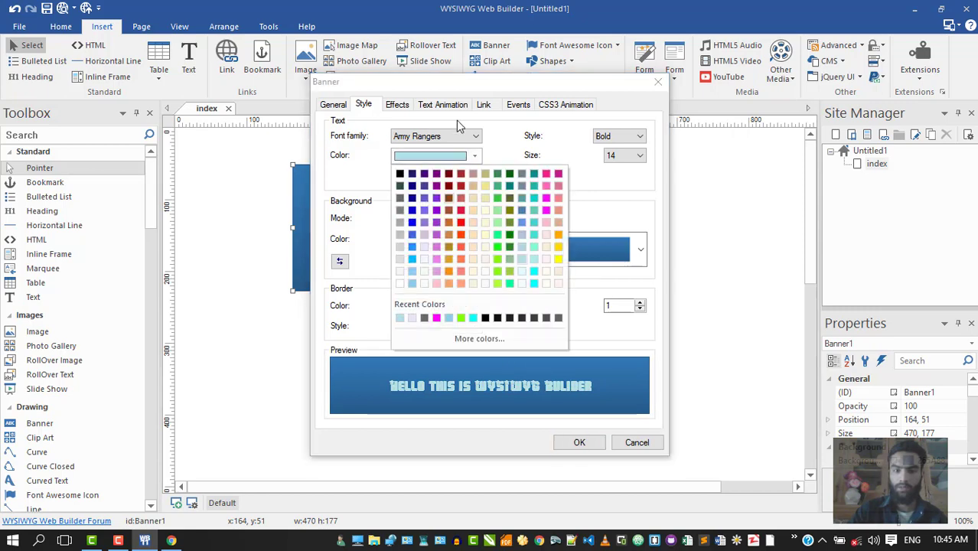
left_click(456, 254)
Step: Change the banner text's font family to AF_Ed Dammam
left_click(452, 136)
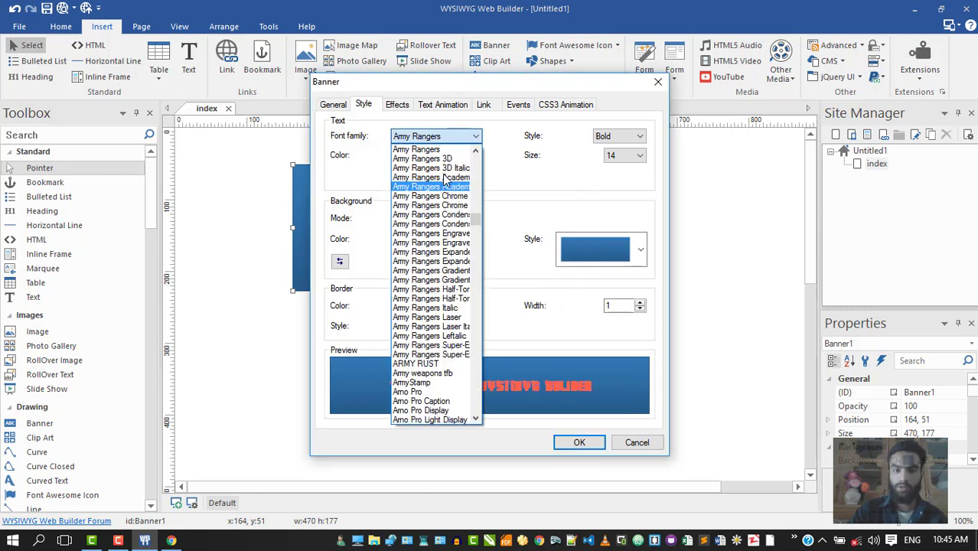
scroll(433, 220, "up", 5)
scroll(433, 218, "up", 3)
left_click(433, 197)
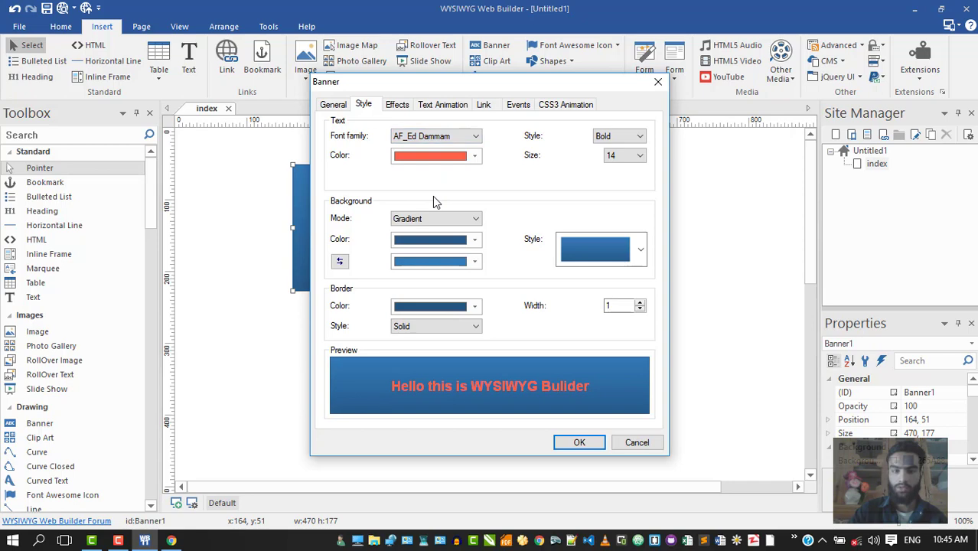
Step: Keep the banner's background mode as Gradient, with brownish orange and golden yellow as its colors and a diagonal gradient style
left_click(430, 218)
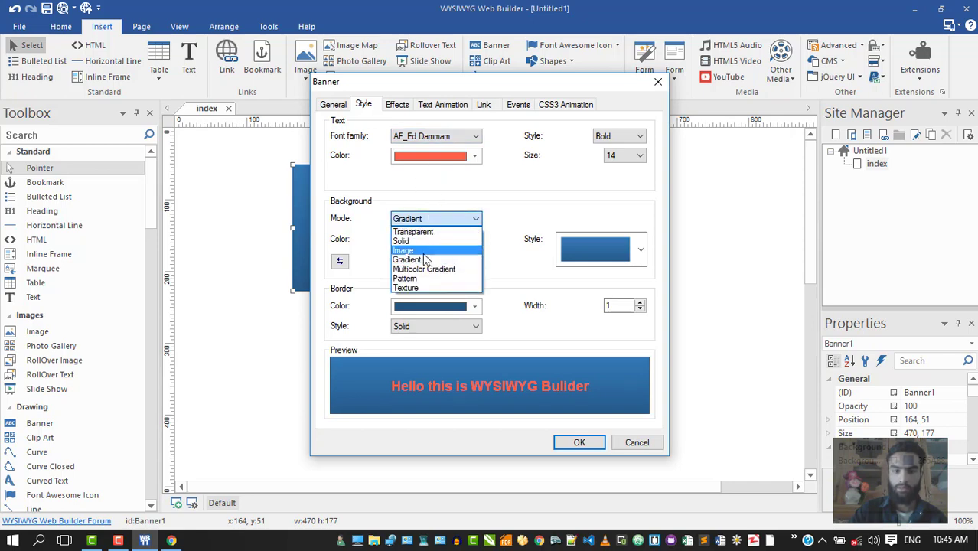
left_click(426, 261)
left_click(431, 242)
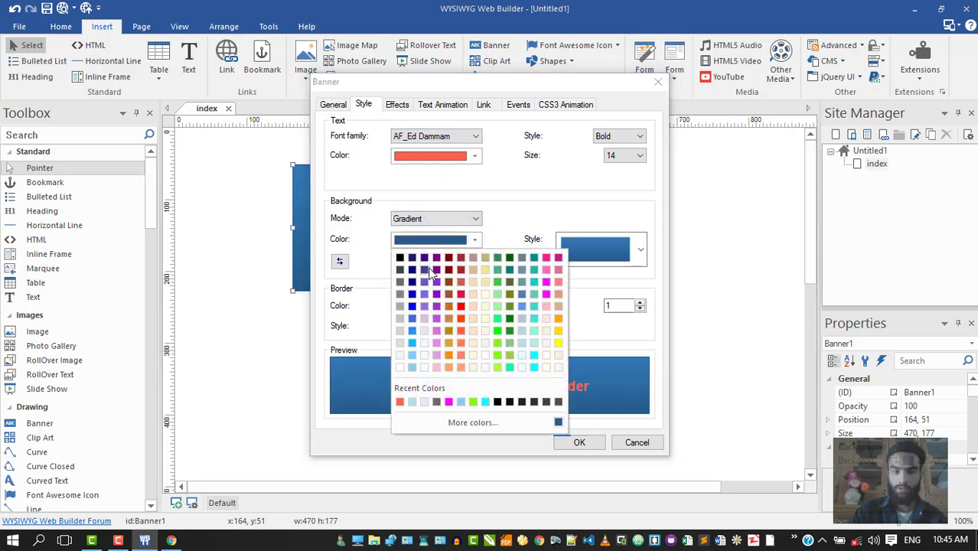
left_click(449, 320)
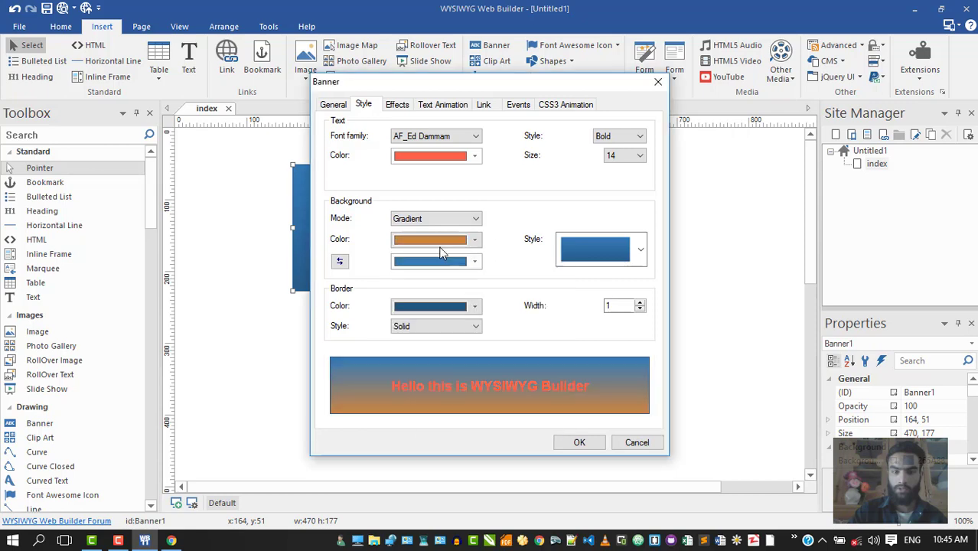
left_click(433, 261)
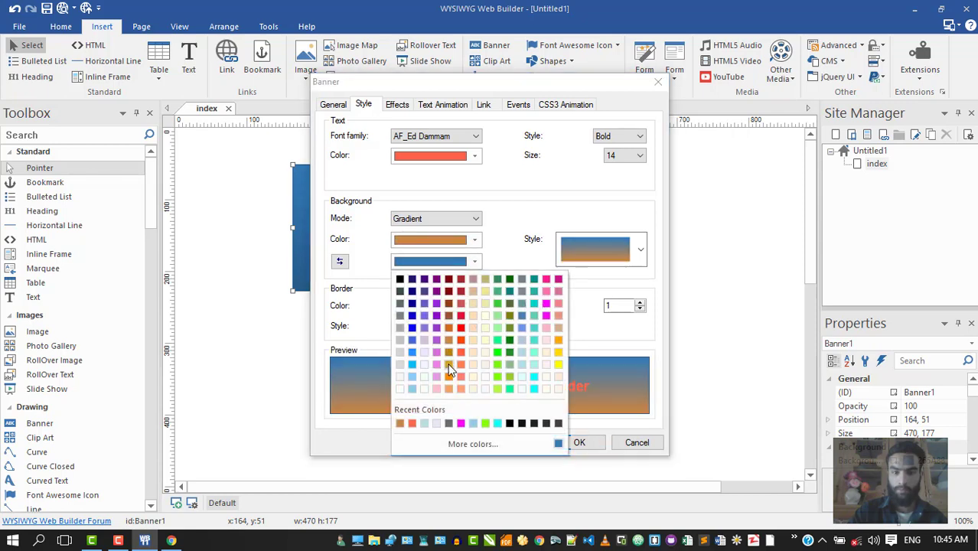
left_click(448, 365)
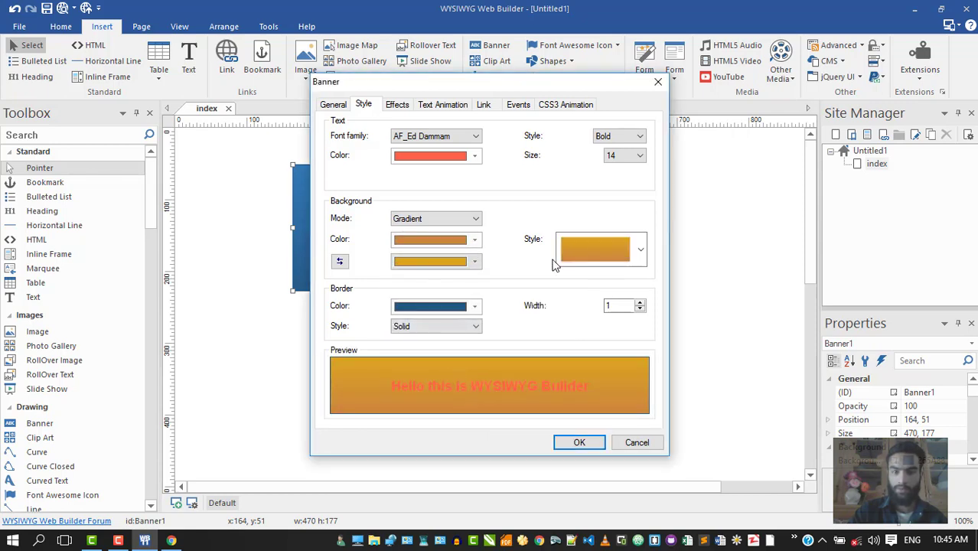
left_click(641, 249)
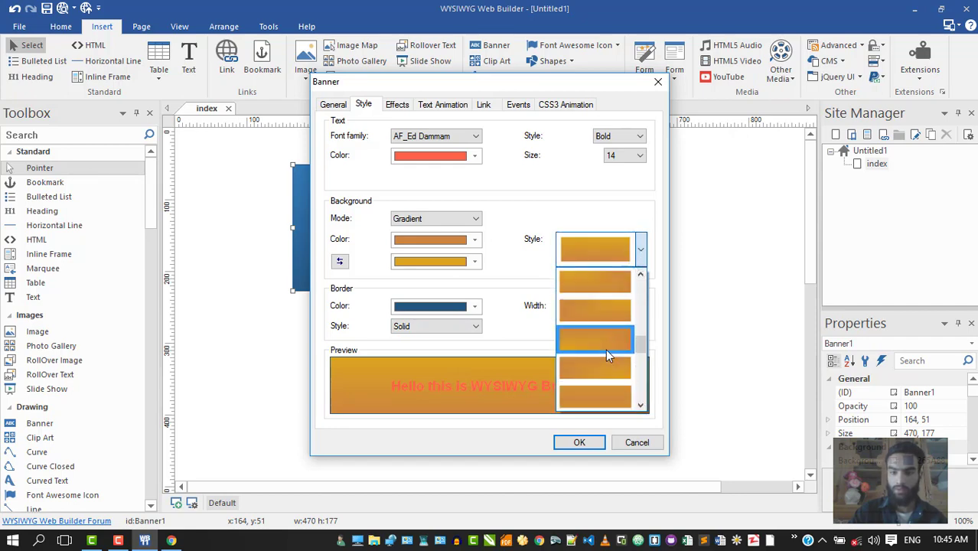
left_click(605, 349)
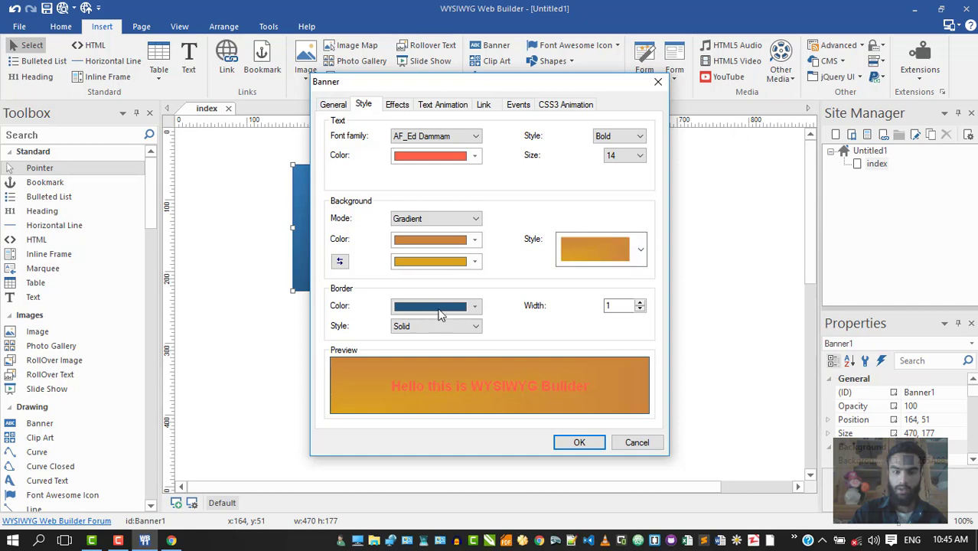
Step: Color the banner's border red, try the Double border style, and settle on Groove
left_click(474, 307)
left_click(459, 374)
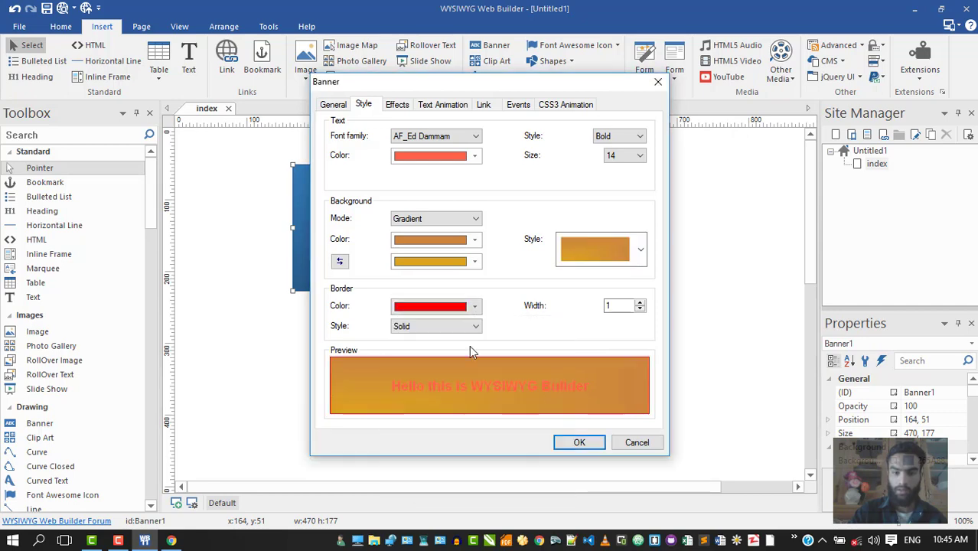
left_click(462, 326)
left_click(448, 373)
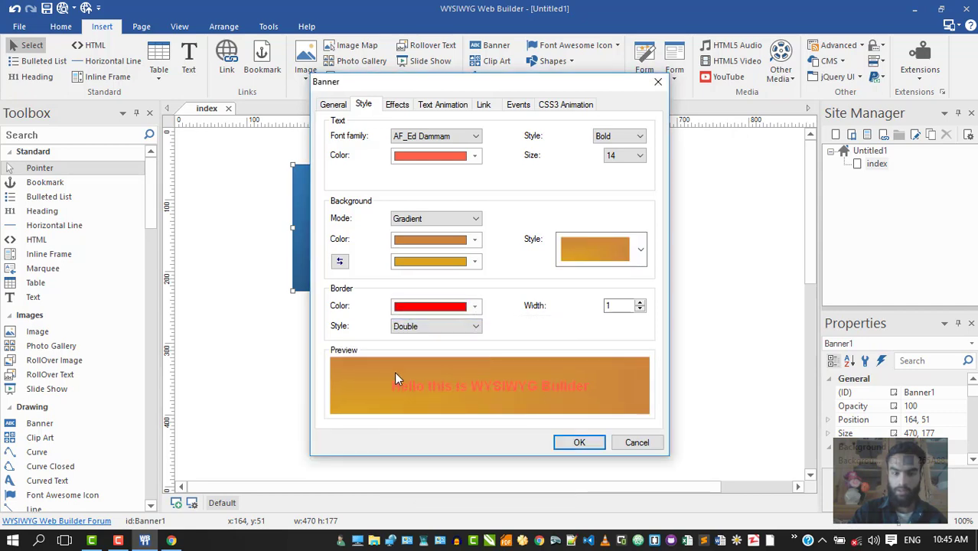
left_click(466, 327)
left_click(443, 385)
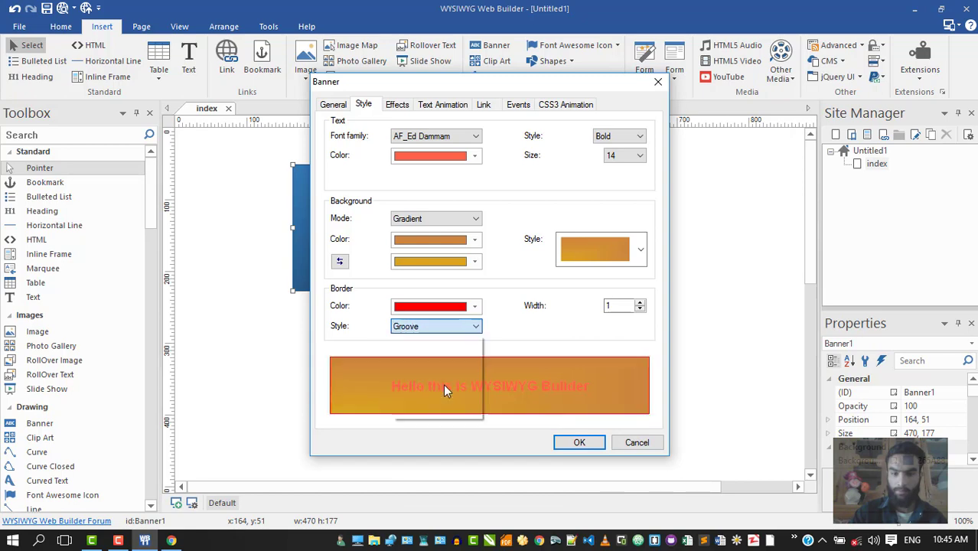
Step: Increase the banner's border width to 7
left_click(640, 303)
left_click(640, 303)
left_click(640, 303)
left_click(640, 303)
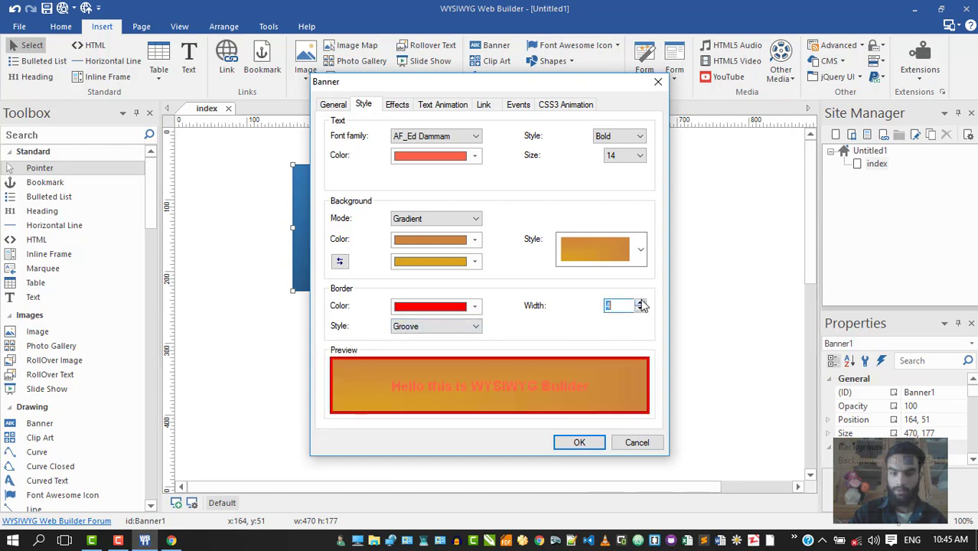
left_click(640, 303)
left_click(640, 303)
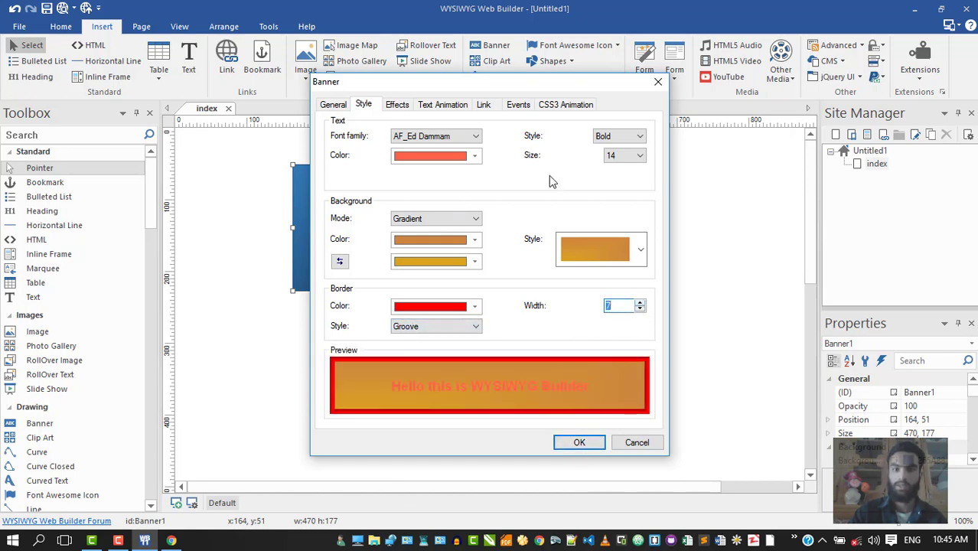
Step: Enable CSS3 text animation for the banner and select animate-fade-in-right in the CSS3 Animation Manager, confirming the manager
left_click(426, 105)
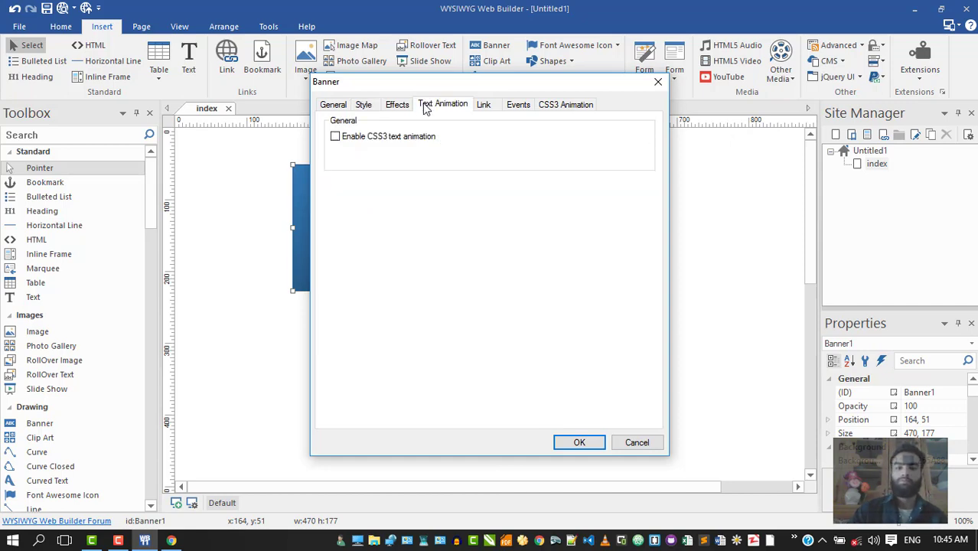
left_click(335, 136)
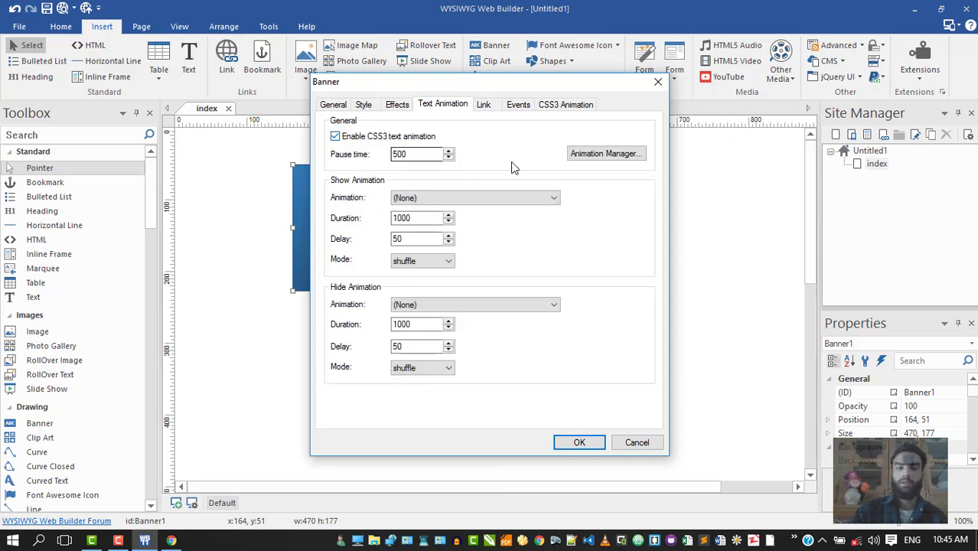
left_click(595, 156)
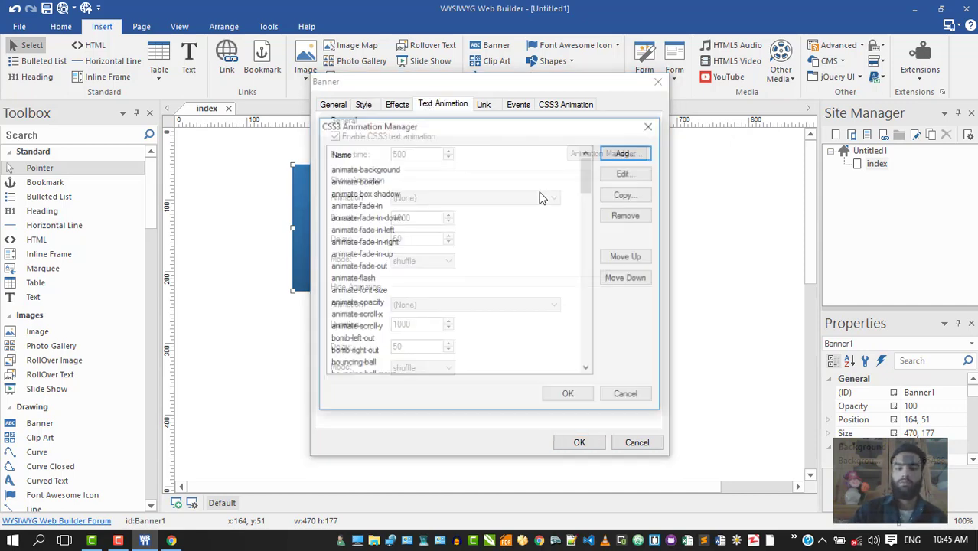
double_click(386, 243)
left_click(556, 384)
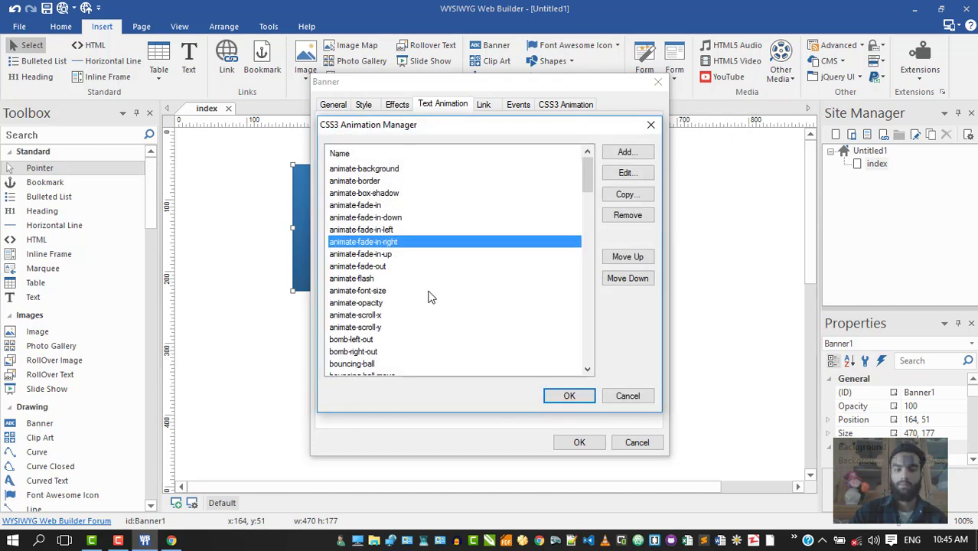
left_click(568, 395)
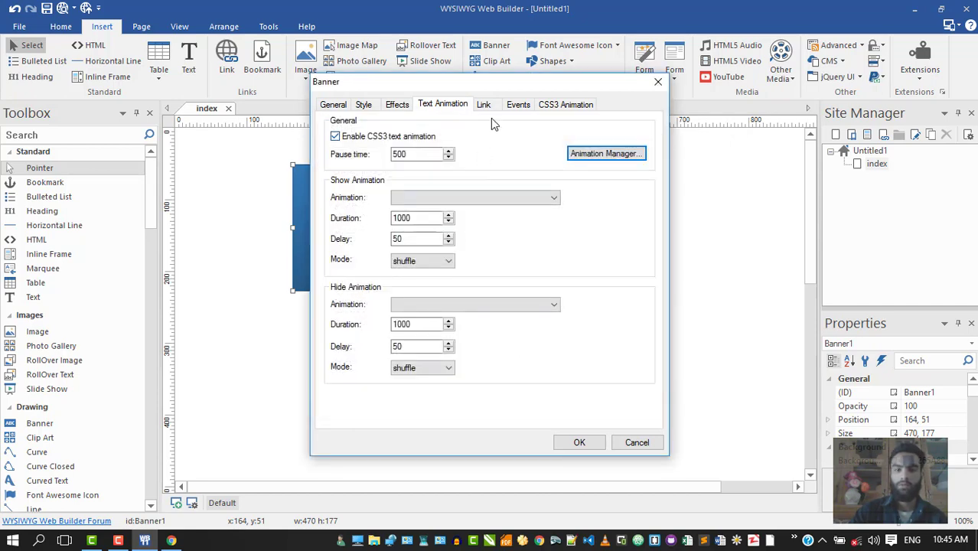
Step: Examine the banner's link, CSS3 animation and new-event options, and close the banner's properties without applying the changes
left_click(483, 104)
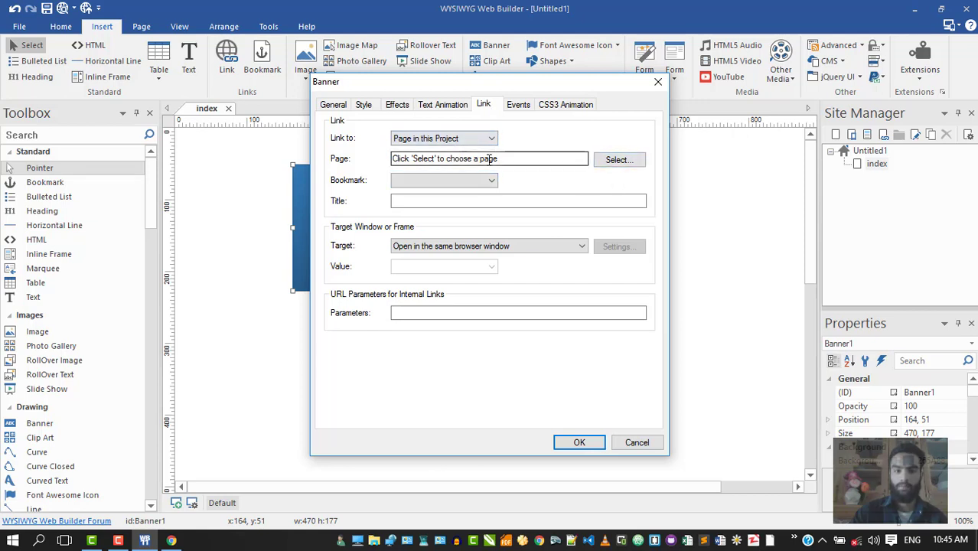
left_click(518, 105)
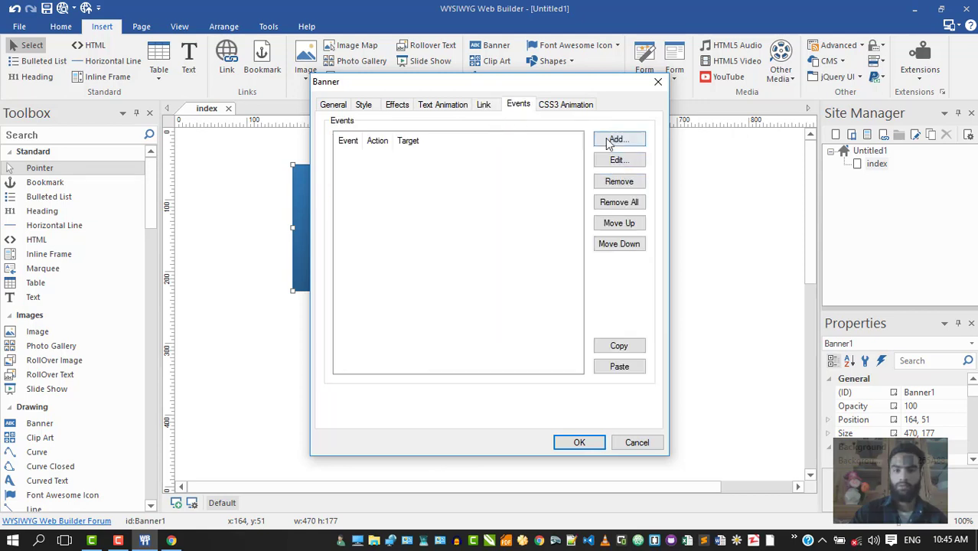
left_click(570, 106)
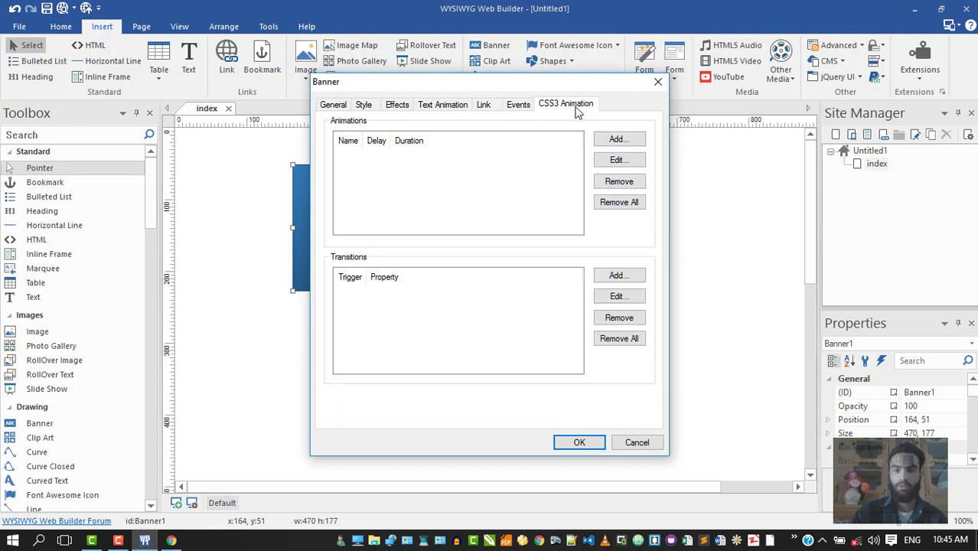
left_click(517, 105)
left_click(618, 139)
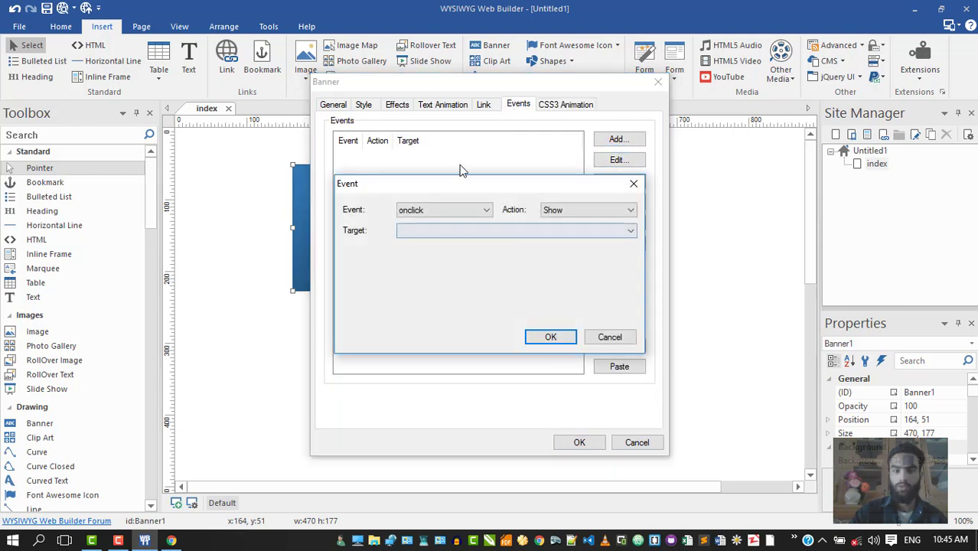
left_click(463, 210)
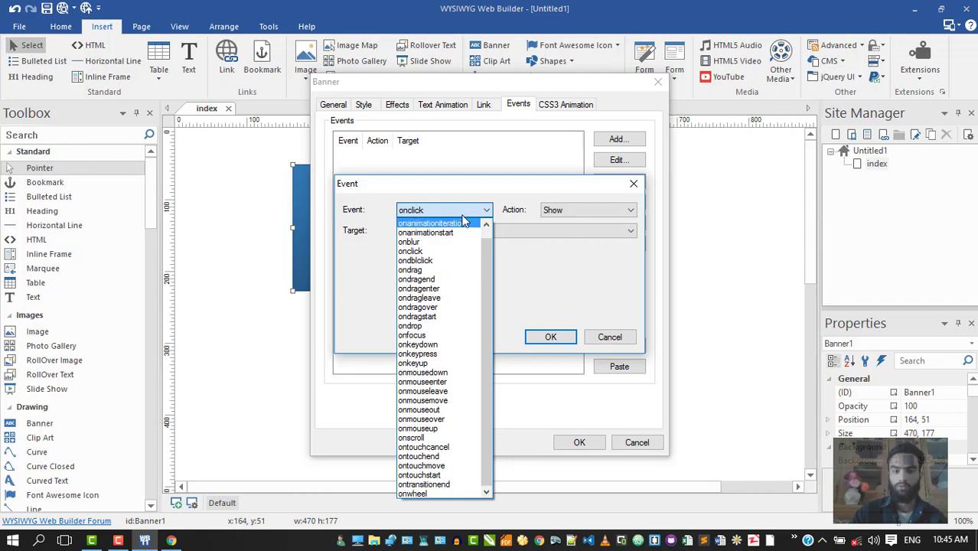
left_click(609, 210)
left_click(633, 183)
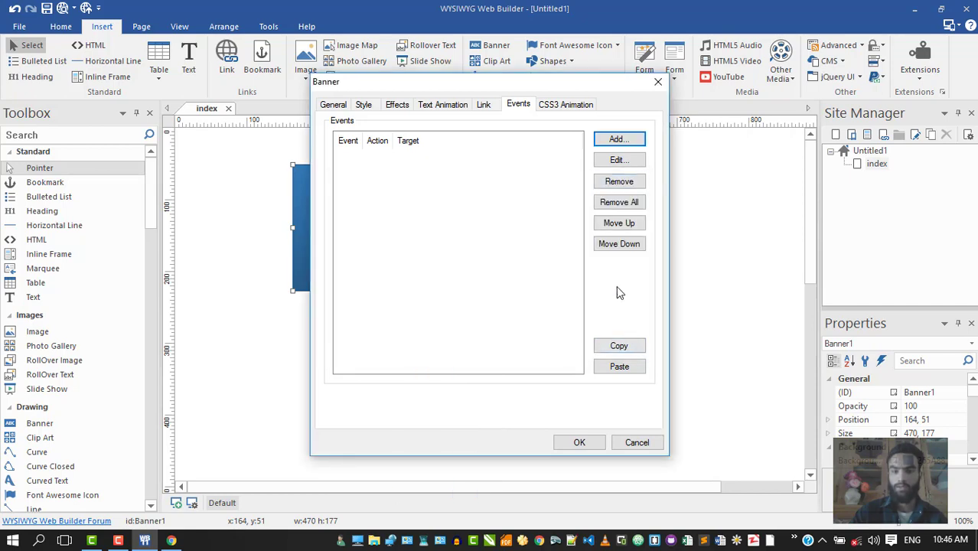
left_click(658, 82)
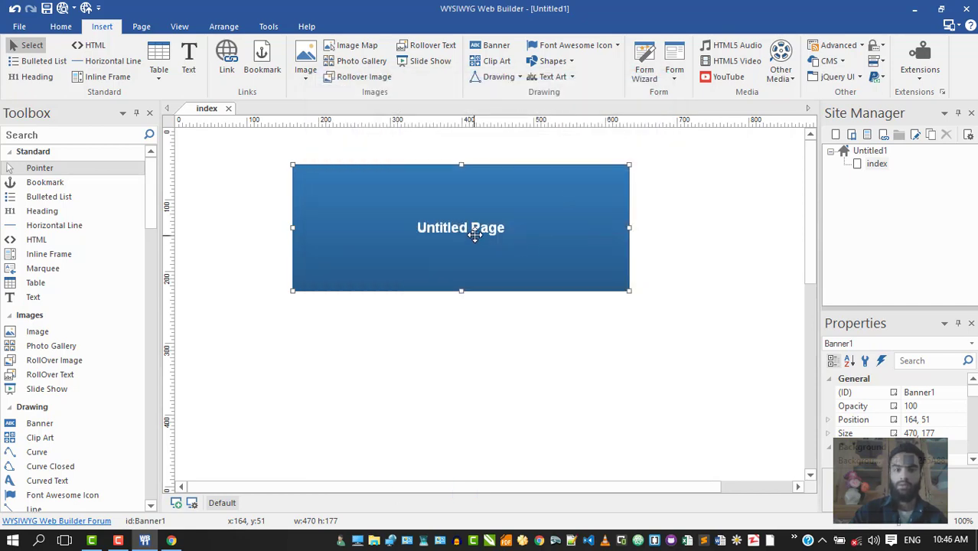
Step: Preview the page with the banner in the browser and return to WYSIWYG Web Builder
left_click(62, 9)
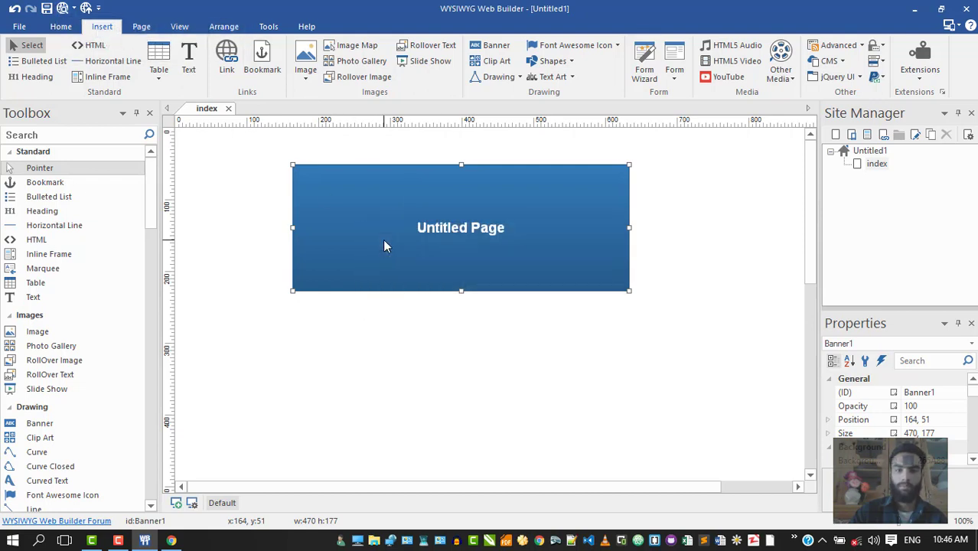
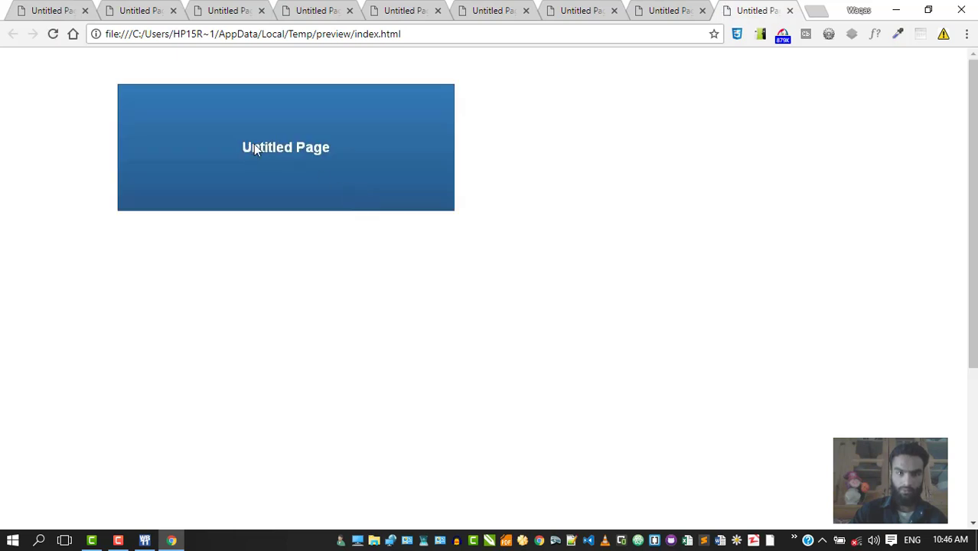
left_click(147, 541)
Step: Reopen the banner's properties and set the first color of its background gradient to purple
double_click(469, 212)
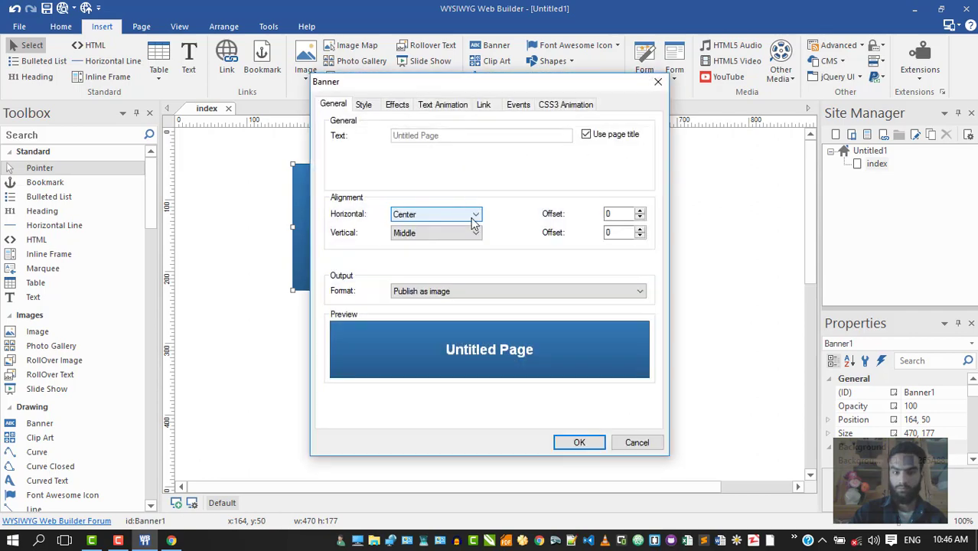
left_click(366, 105)
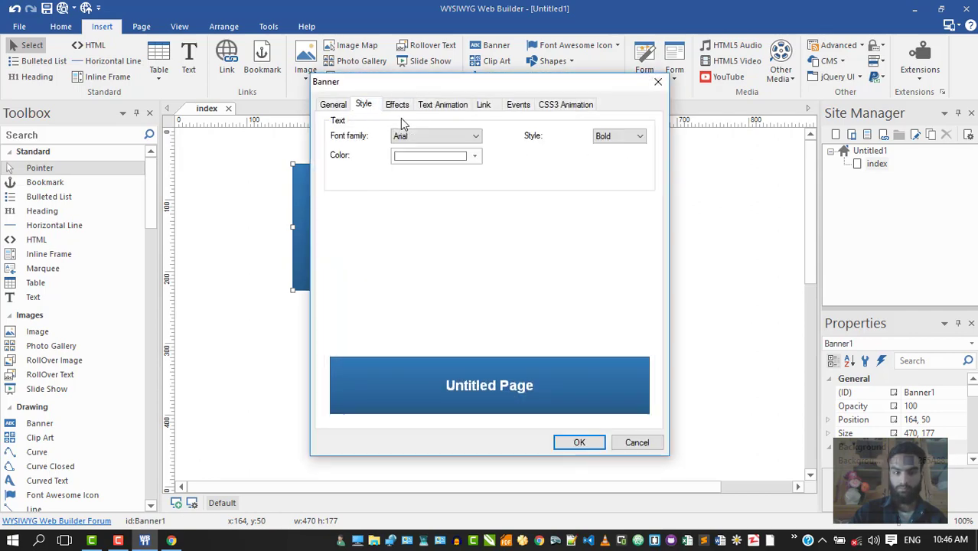
left_click(433, 239)
left_click(430, 283)
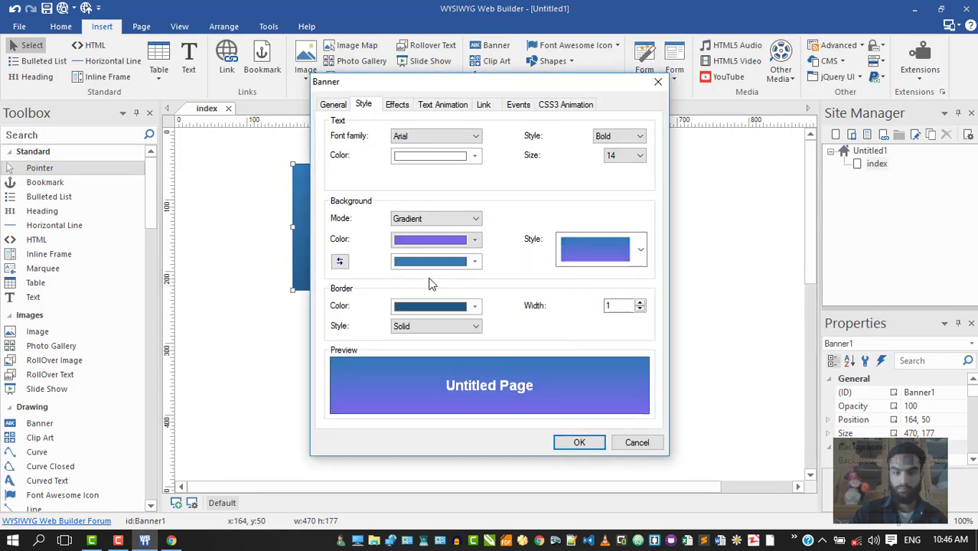
Step: Set the second color of the banner's background gradient to orange and apply the banner properties
left_click(431, 261)
left_click(443, 327)
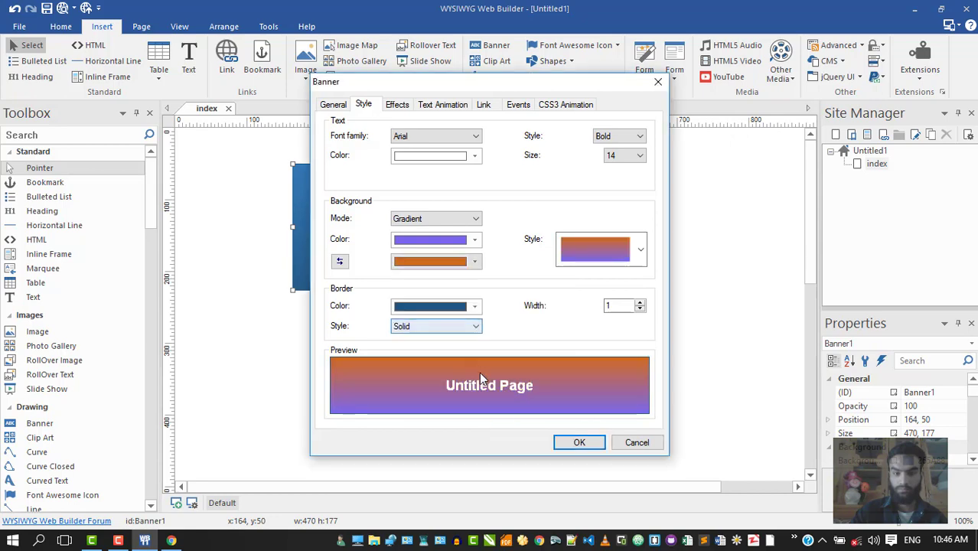
left_click(578, 443)
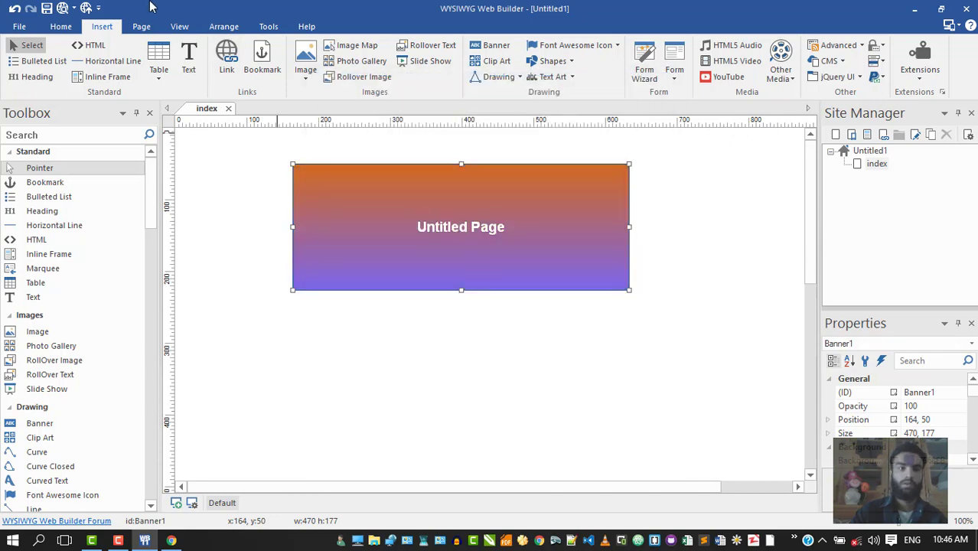
Step: Preview the recolored banner in the browser and return to WYSIWYG Web Builder
left_click(86, 9)
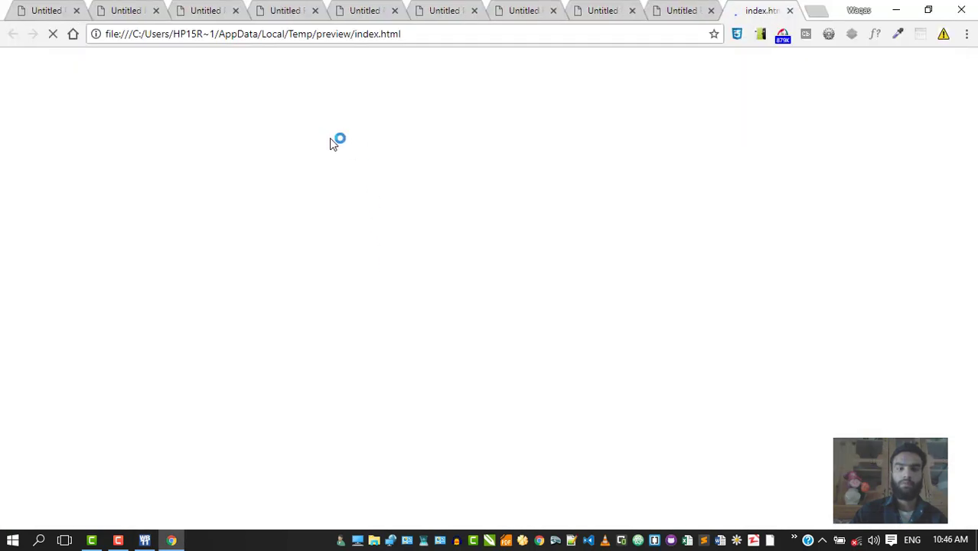
left_click_drag(310, 134, 585, 184)
left_click(144, 540)
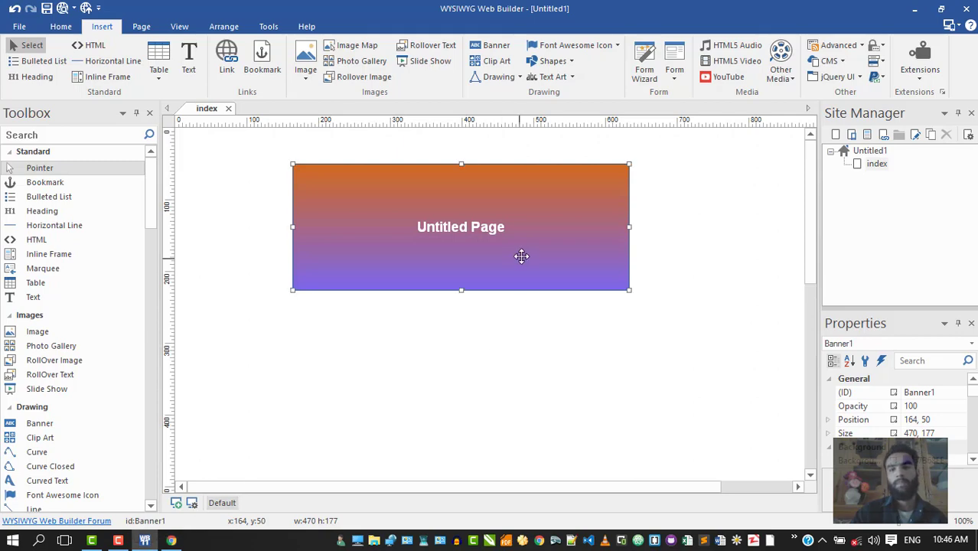
Step: Draw a clip art object about 247 by 71 px below the banner and look through the 5 cent symbols
left_click(494, 62)
left_click_drag(426, 345, 603, 395)
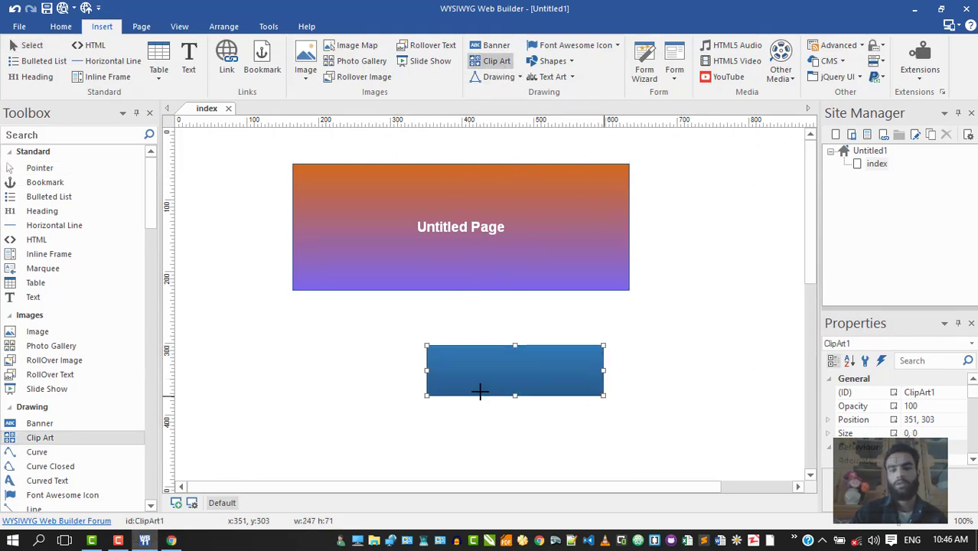
scroll(581, 283, "down", 1)
scroll(582, 284, "down", 4)
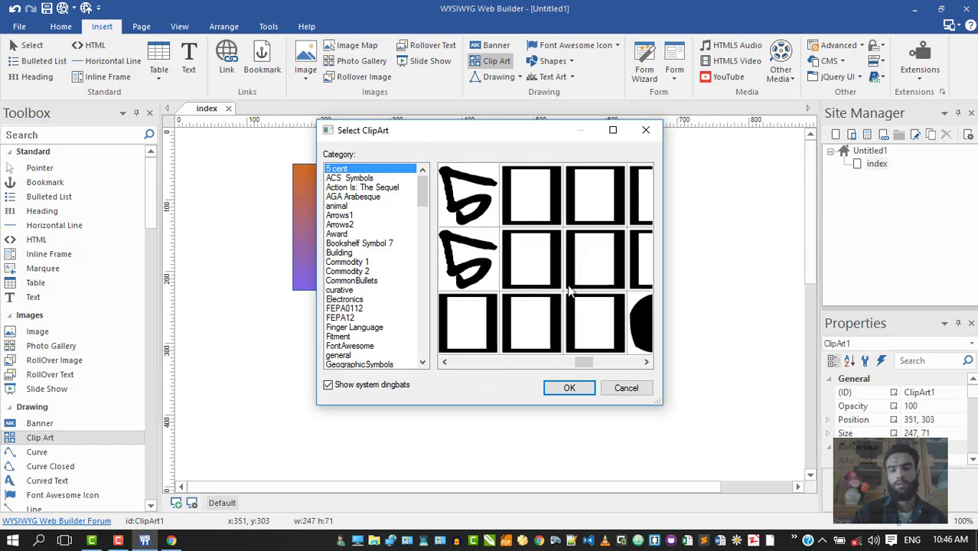
Step: Browse the clip art categories from AGA Arabesque to Bookshelf Symbol 7, including Award, Arrows2, Arrows1 and animal
left_click(366, 197)
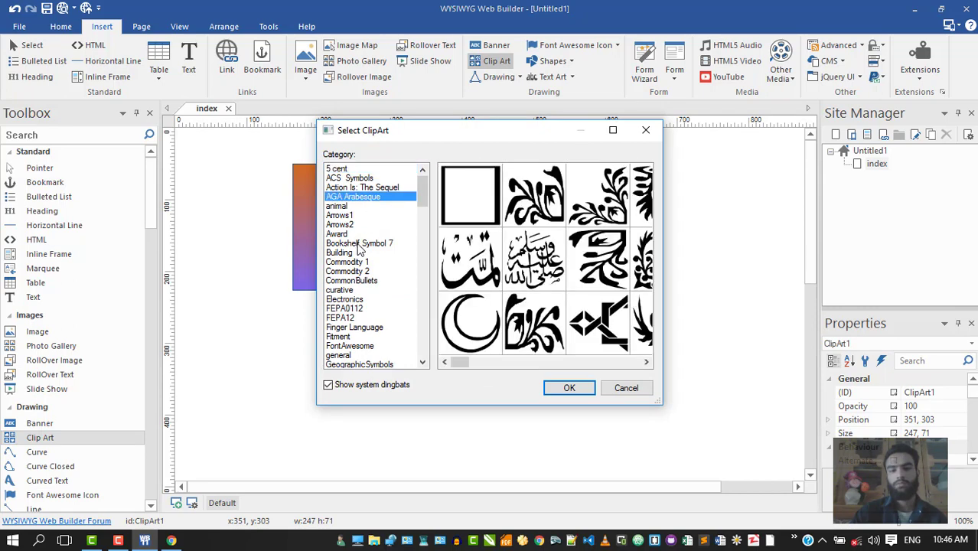
left_click(358, 244)
left_click(358, 235)
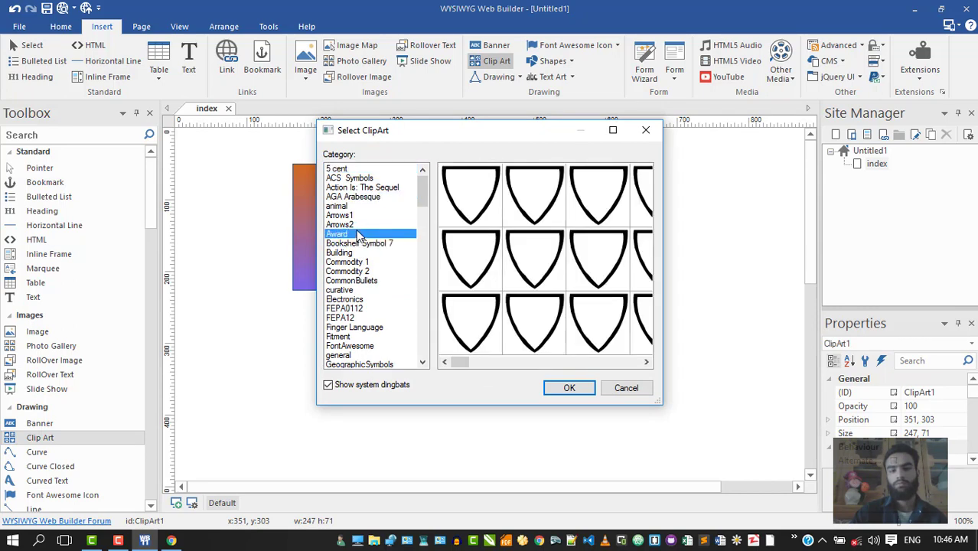
left_click(361, 225)
left_click(363, 216)
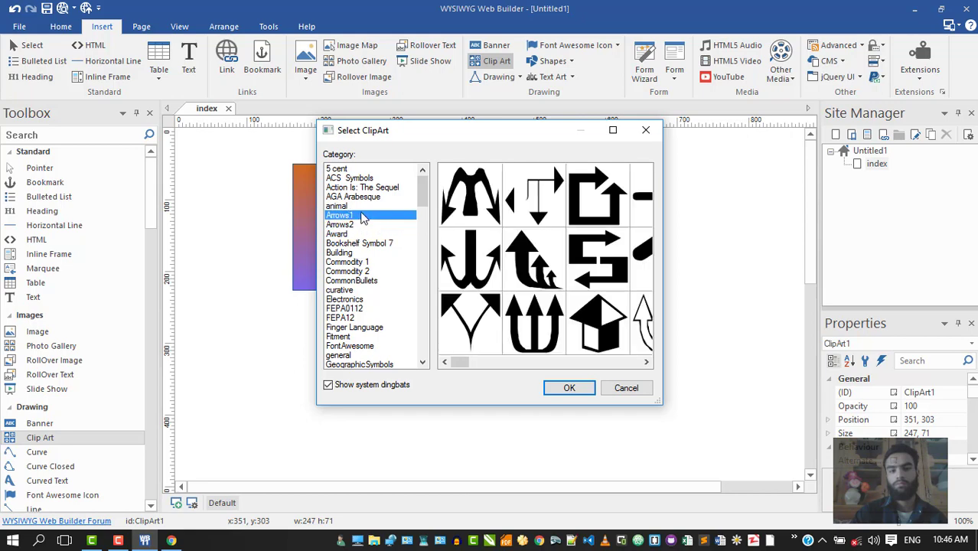
left_click(364, 206)
Step: Insert the Arabic "Allahu Akbar" calligraphy from the AGA Arabesque category and enlarge the clip art to about 247 by 200 px
left_click(366, 198)
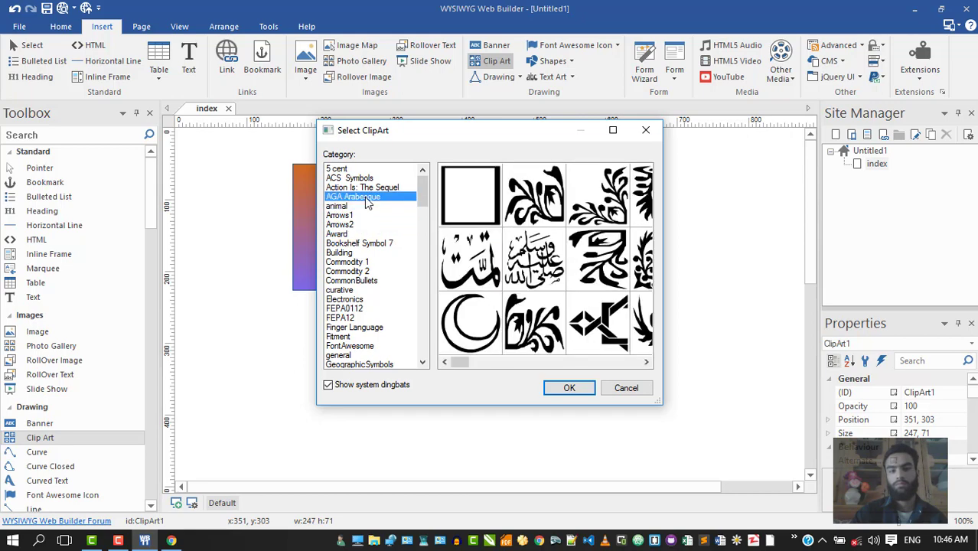
left_click_drag(461, 366, 540, 364)
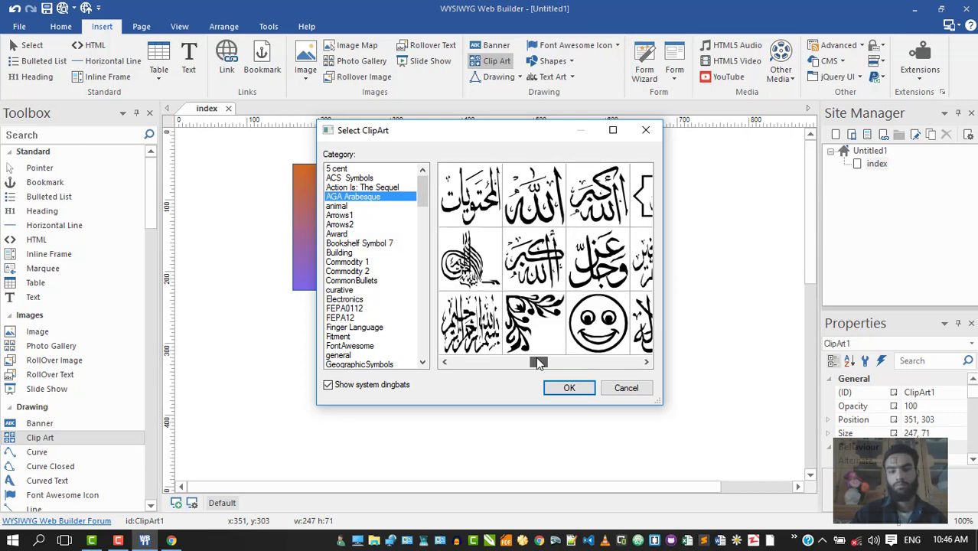
left_click(538, 194)
left_click(586, 212)
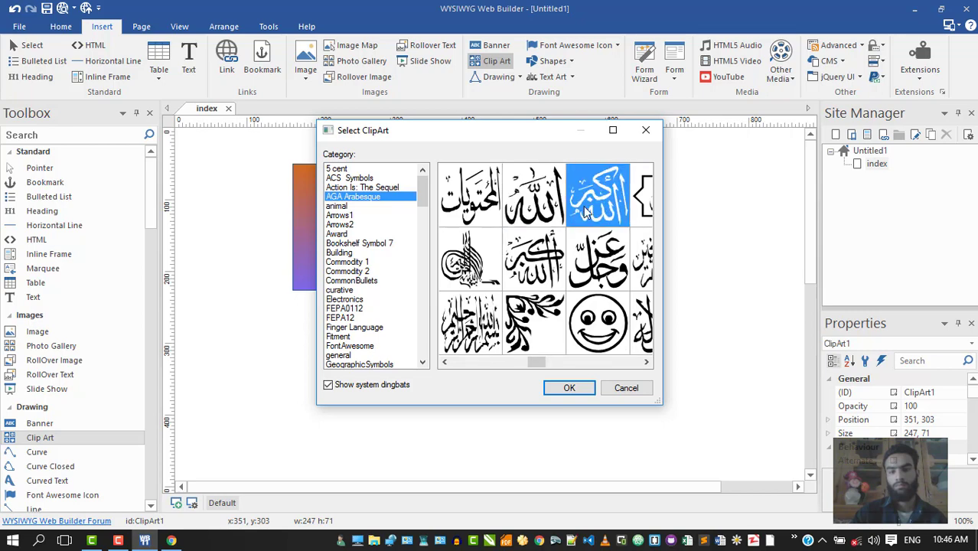
left_click(570, 388)
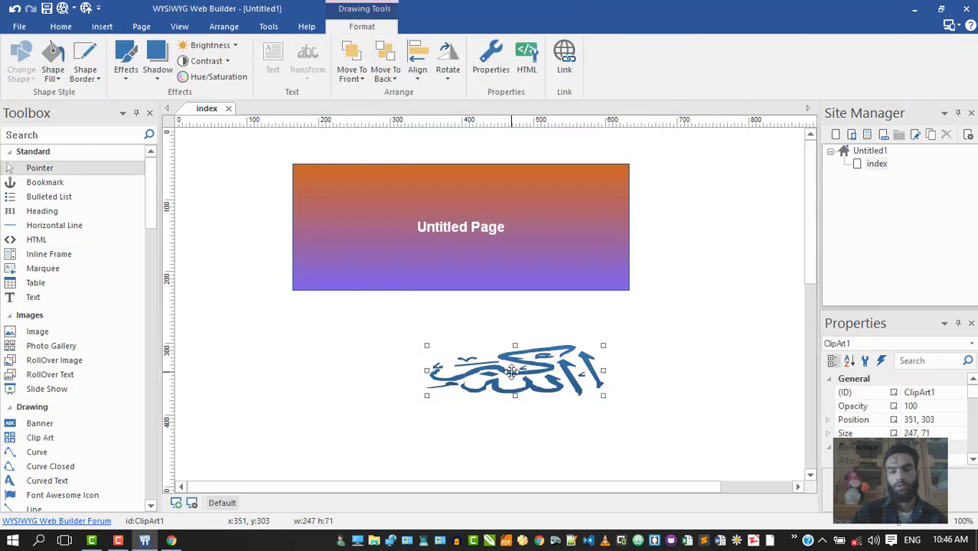
left_click_drag(513, 346, 514, 288)
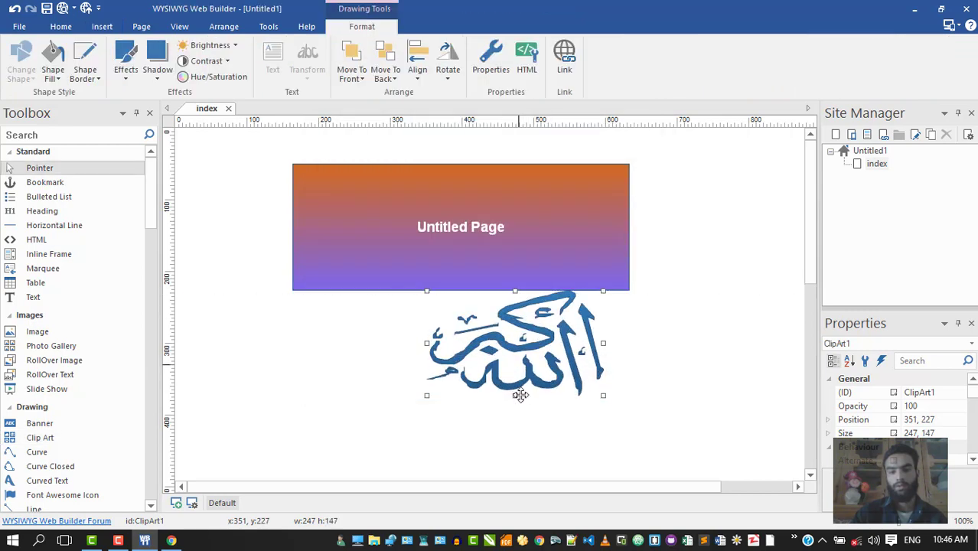
left_click_drag(515, 386, 511, 459)
Step: Apply the Holga color effect with its default settings to the clip art and add the middle shadow preset of the first row
left_click(128, 81)
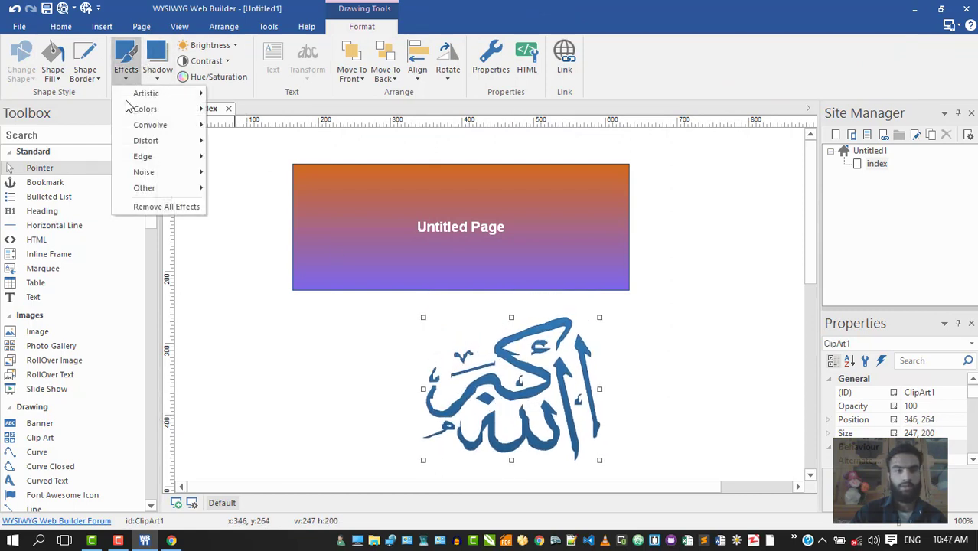
mouse_move(145, 108)
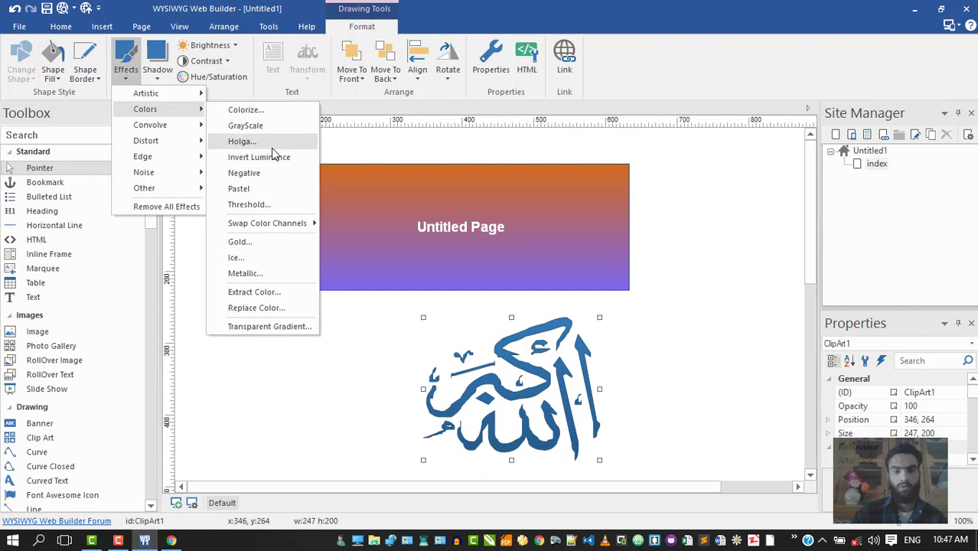
left_click(271, 144)
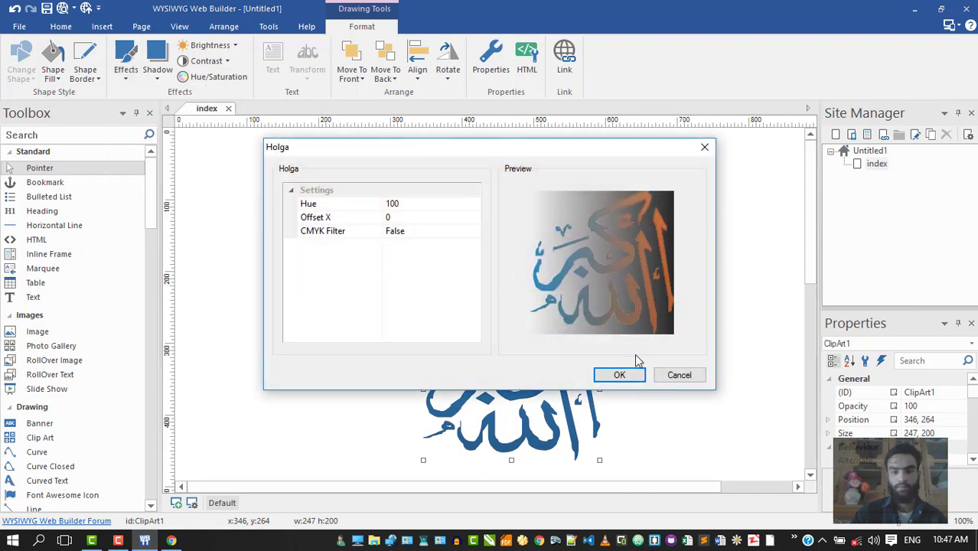
left_click(623, 378)
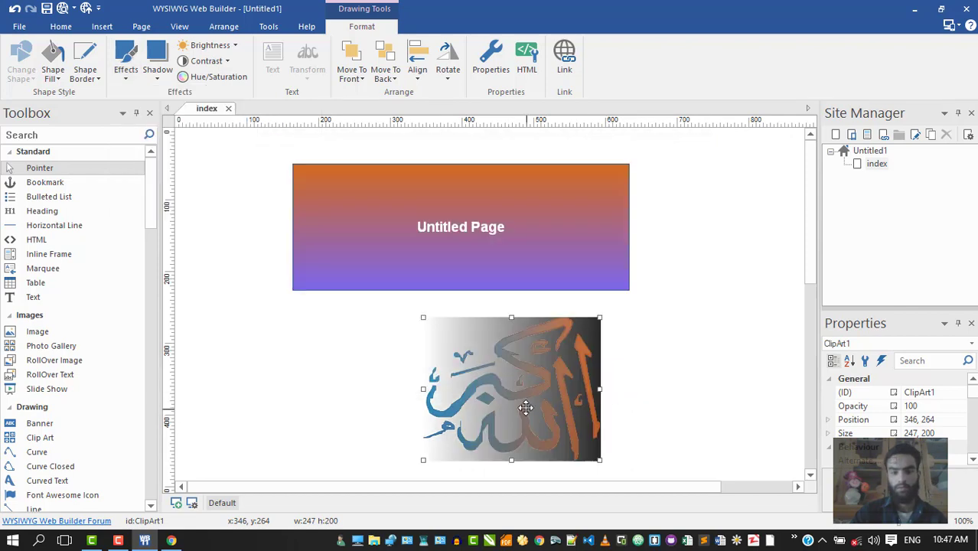
left_click(158, 67)
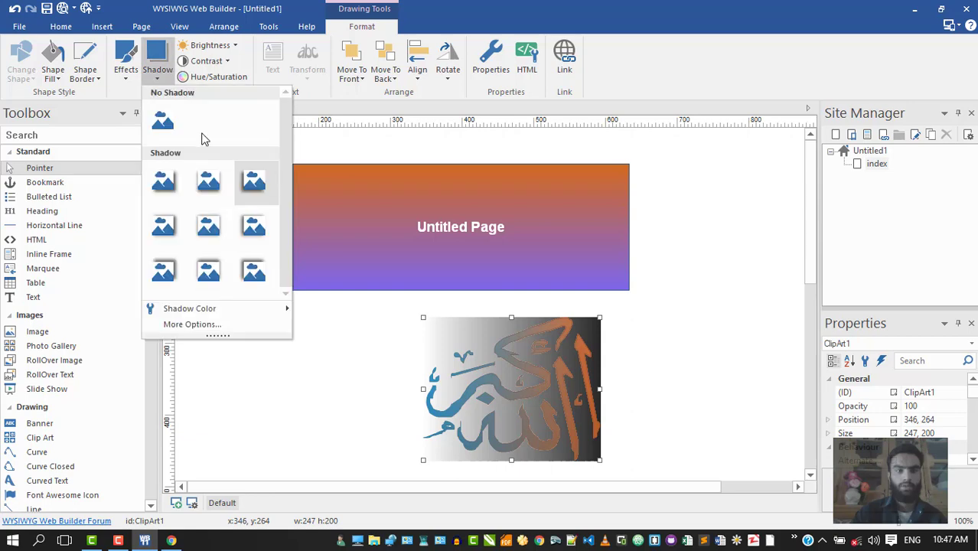
left_click(209, 182)
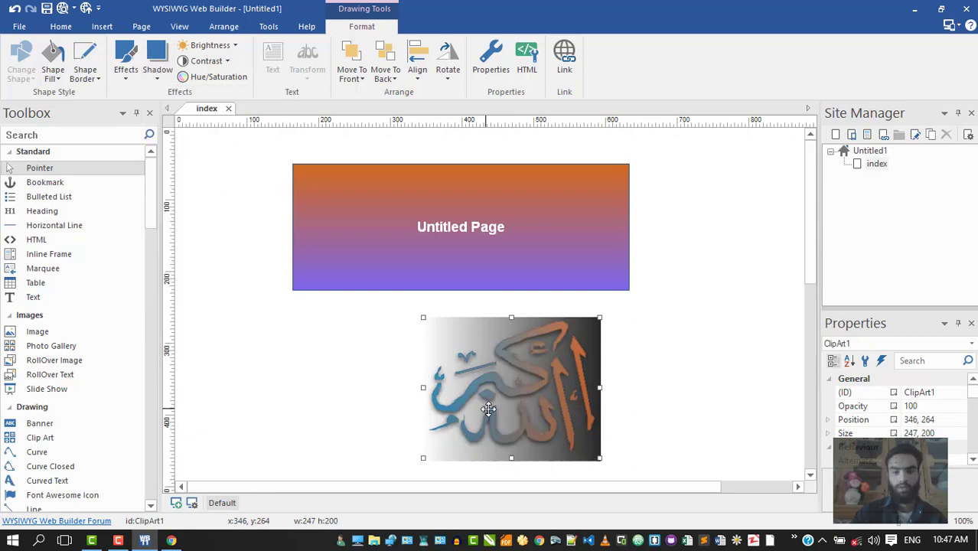
Step: Preview the page with the styled clip art in the browser and return to WYSIWYG Web Builder
left_click(65, 9)
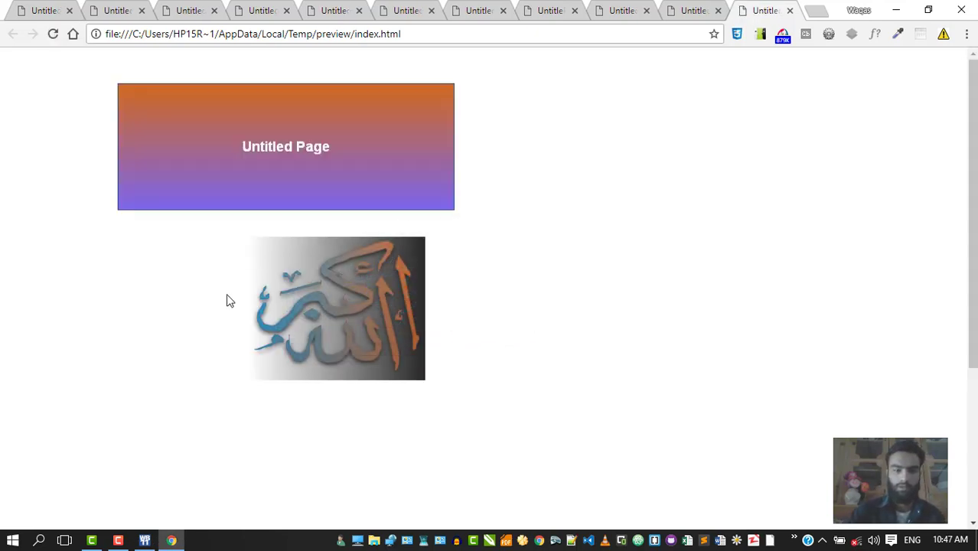
mouse_move(153, 543)
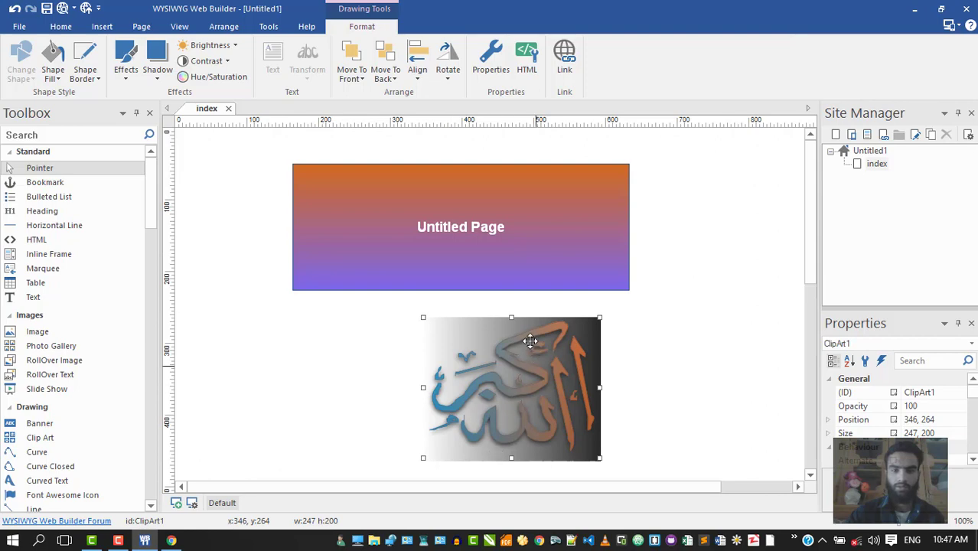
Step: Delete the banner and the calligraphy clip art from the page
left_click(513, 243)
key("Delete")
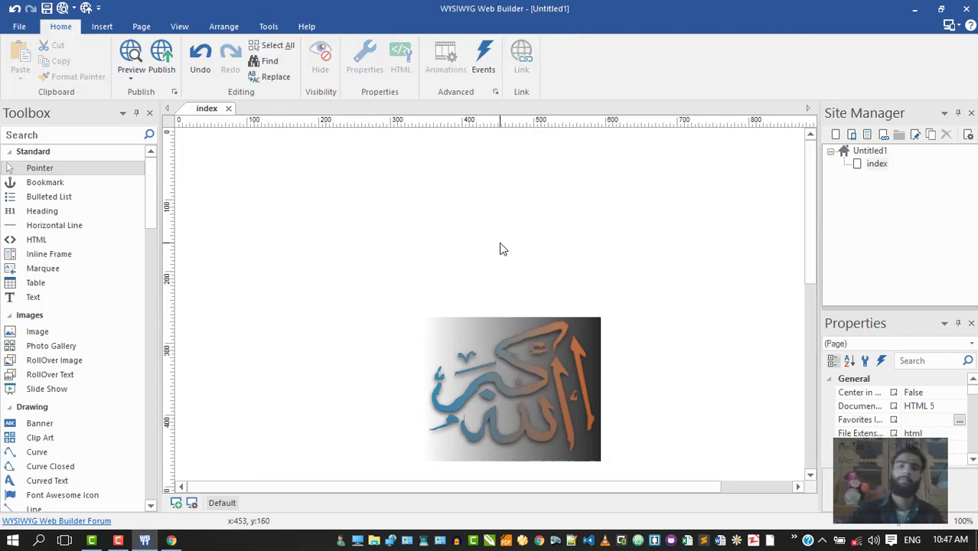
left_click(504, 386)
key("Delete")
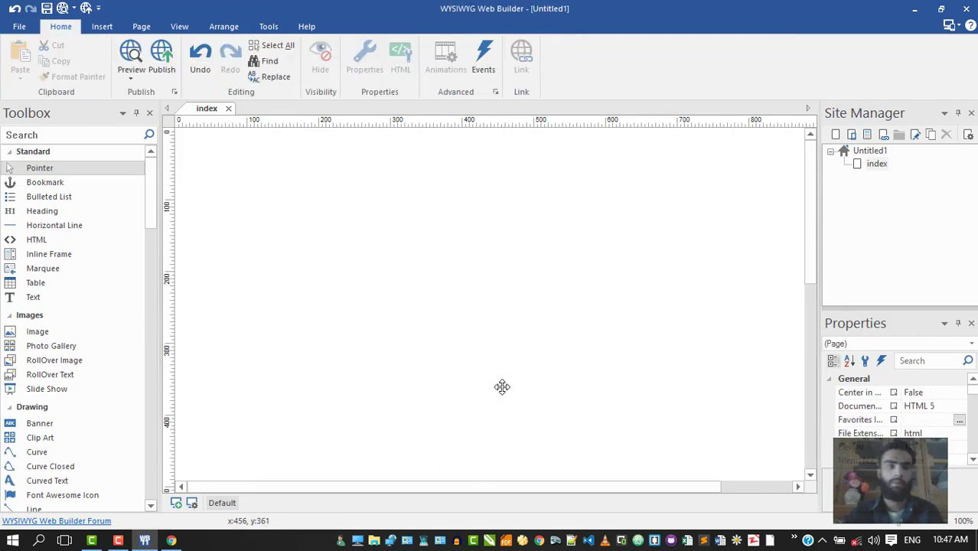
Step: Draw a freehand polygon about 536 by 251 px on the empty page and delete it
left_click(111, 28)
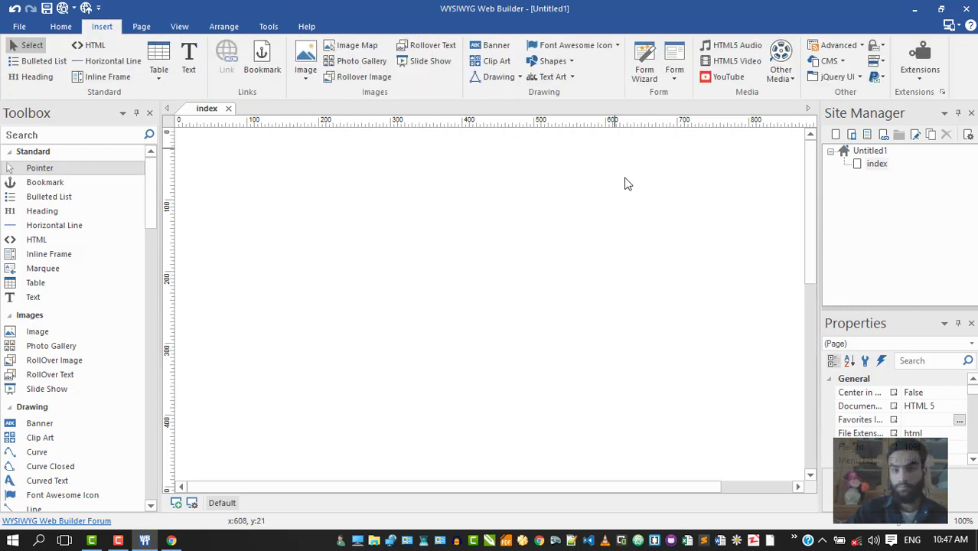
left_click(493, 77)
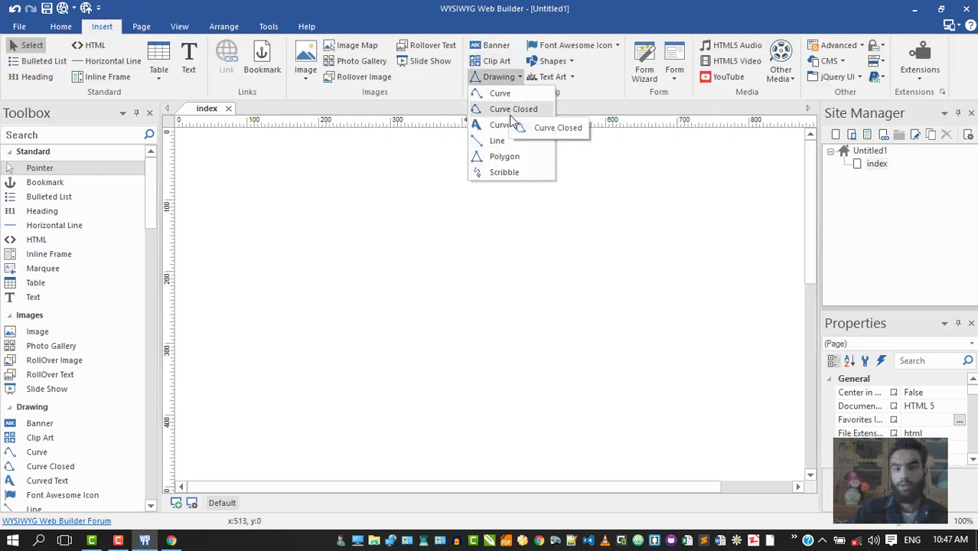
left_click(505, 157)
mouse_move(370, 183)
left_mouse_down()
mouse_move(610, 344)
mouse_move(426, 354)
mouse_move(318, 233)
mouse_move(234, 299)
mouse_move(337, 227)
left_mouse_up()
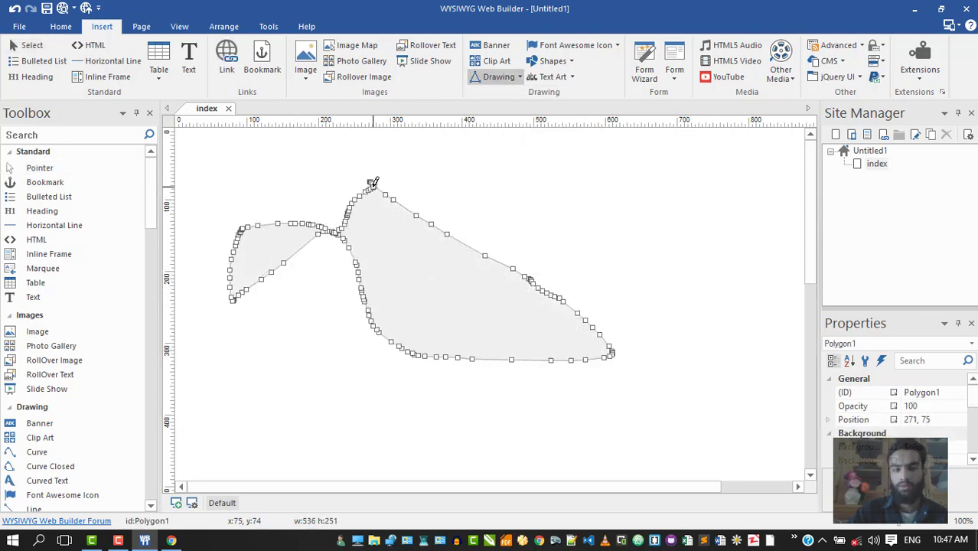
left_click_drag(498, 230, 536, 181)
left_click_drag(403, 217, 403, 218)
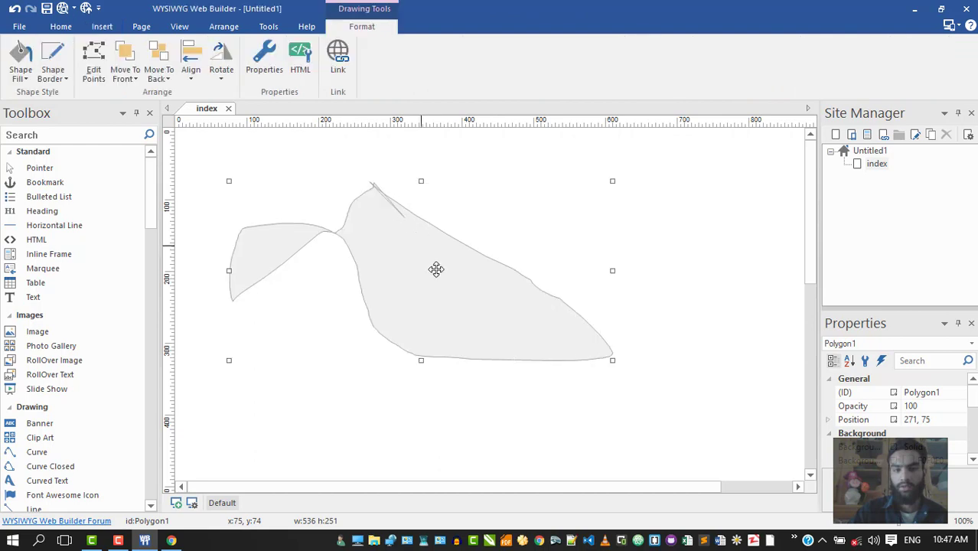
key("Delete")
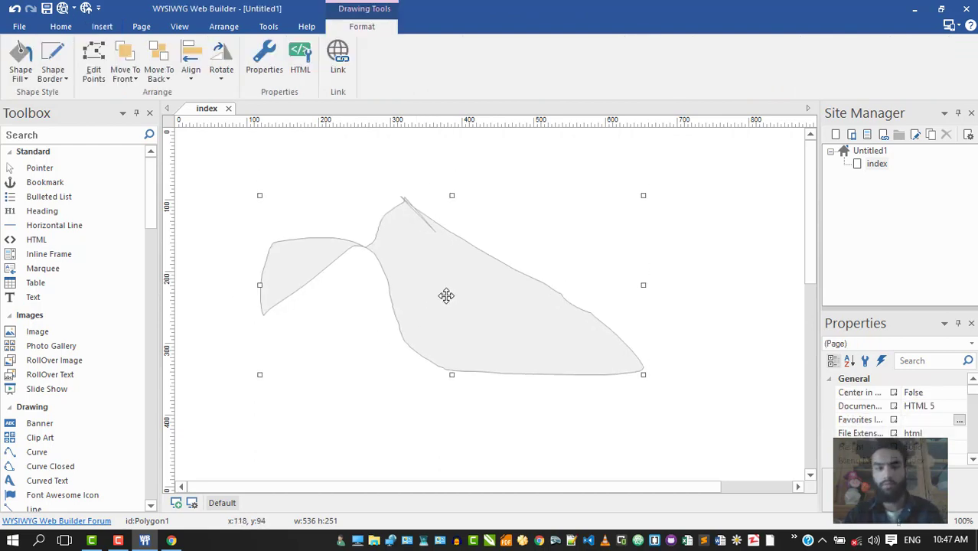
Step: Browse the collection of Font Awesome icons available for insertion
left_click(107, 26)
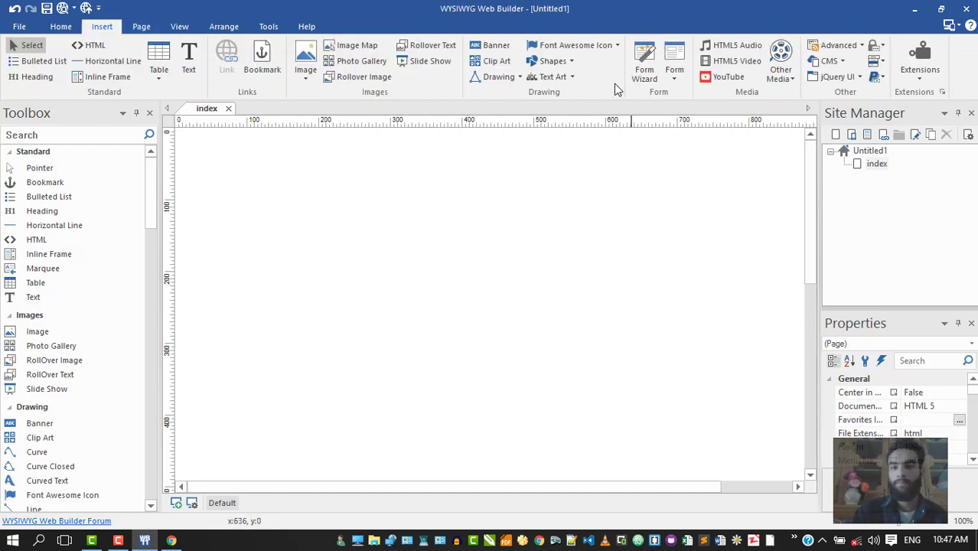
left_click(581, 45)
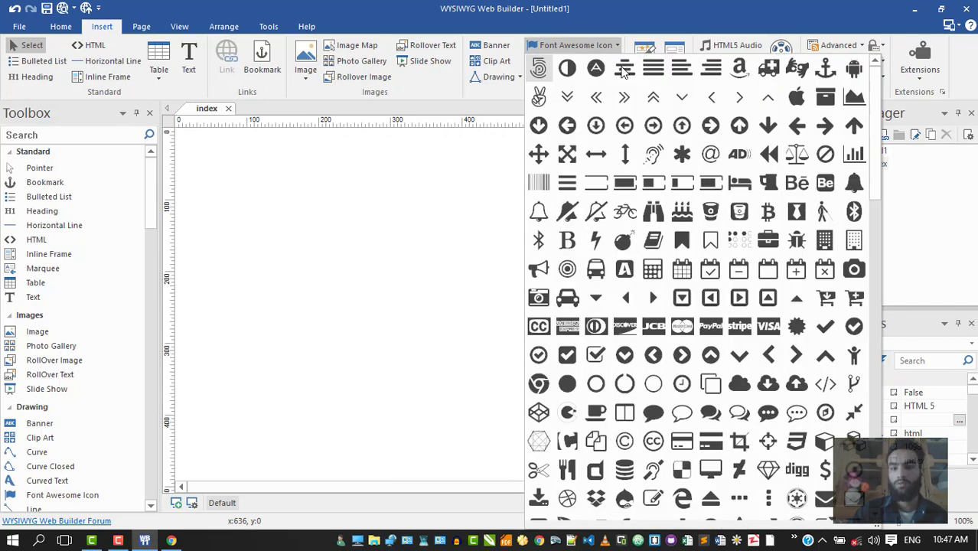
scroll(702, 267, "down", 3)
scroll(702, 267, "up", 3)
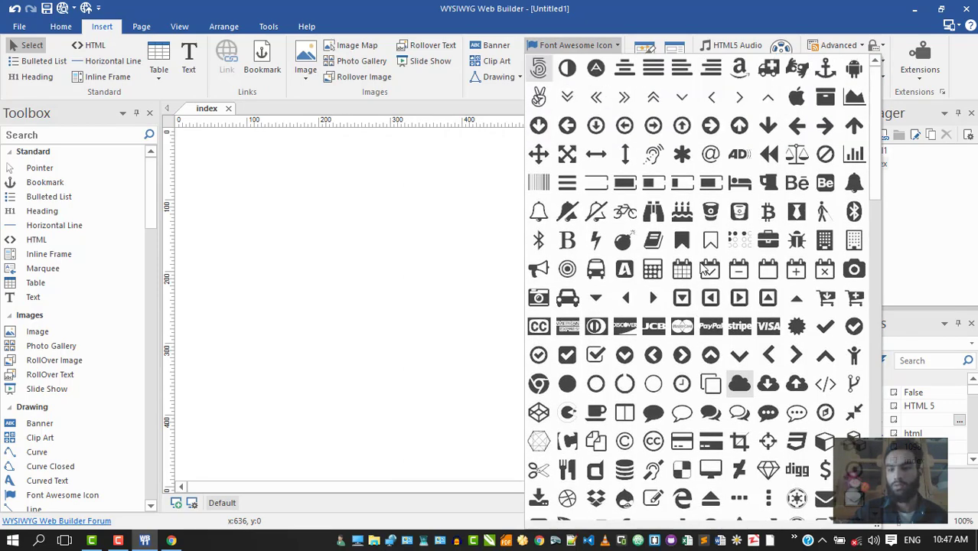
scroll(704, 268, "down", 10)
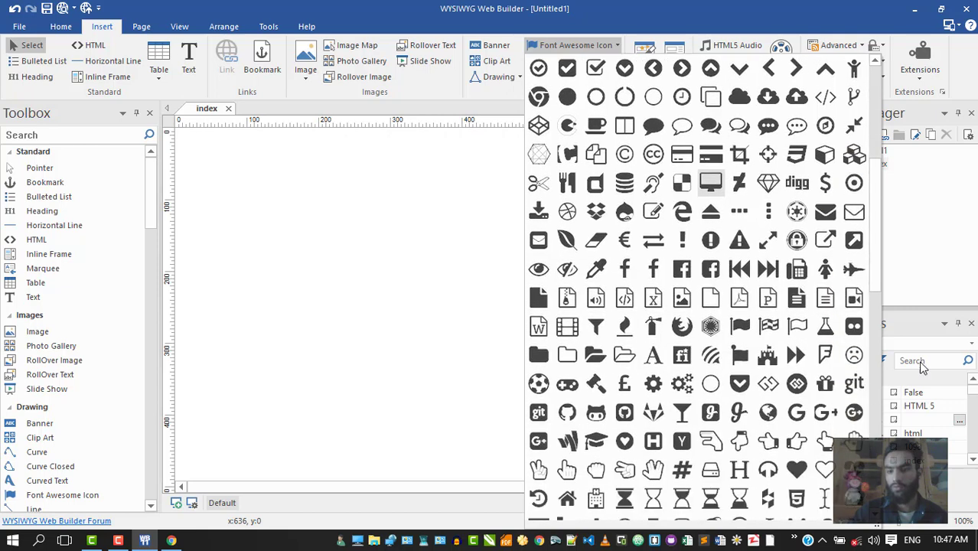
scroll(921, 367, "down", 11)
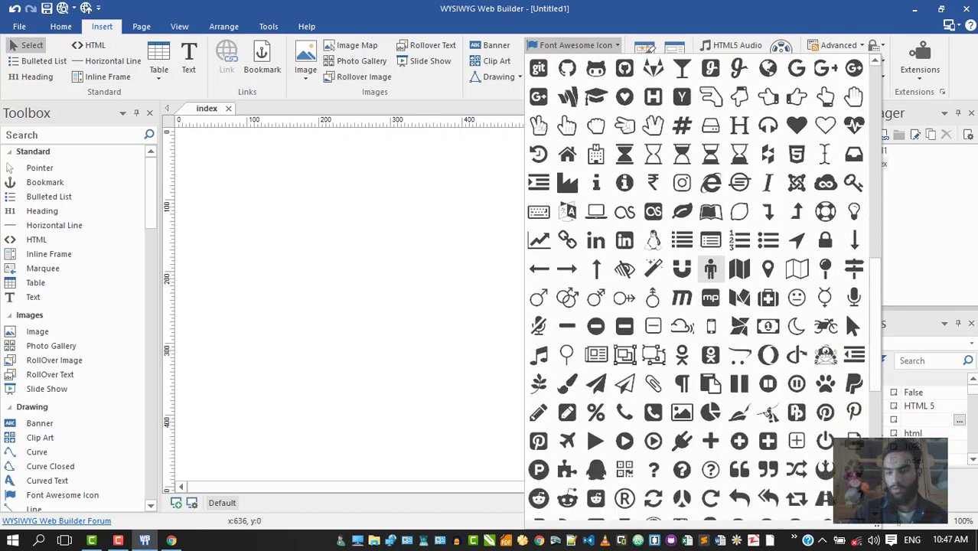
scroll(702, 289, "down", 12)
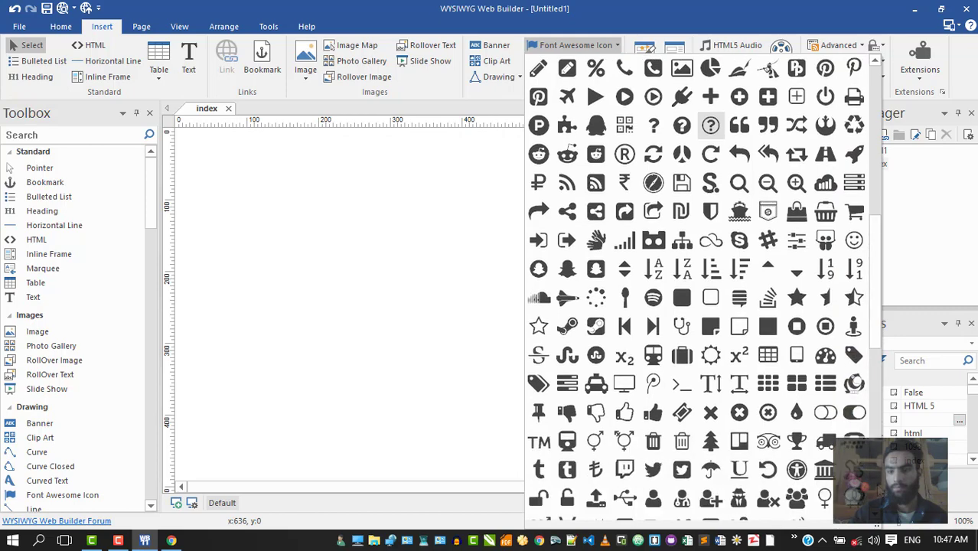
scroll(710, 112, "down", 6)
left_click_drag(879, 314, 873, 78)
Step: Insert the full battery Font Awesome icon at about 187 by 81 px and move it to 302, 42 near the page's upper middle
left_click(633, 186)
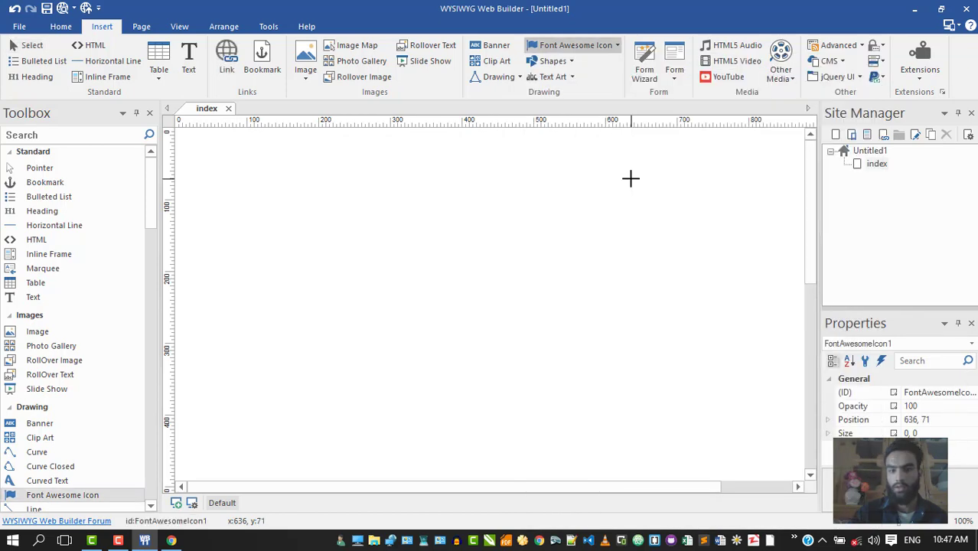
left_click(562, 44)
left_click(622, 189)
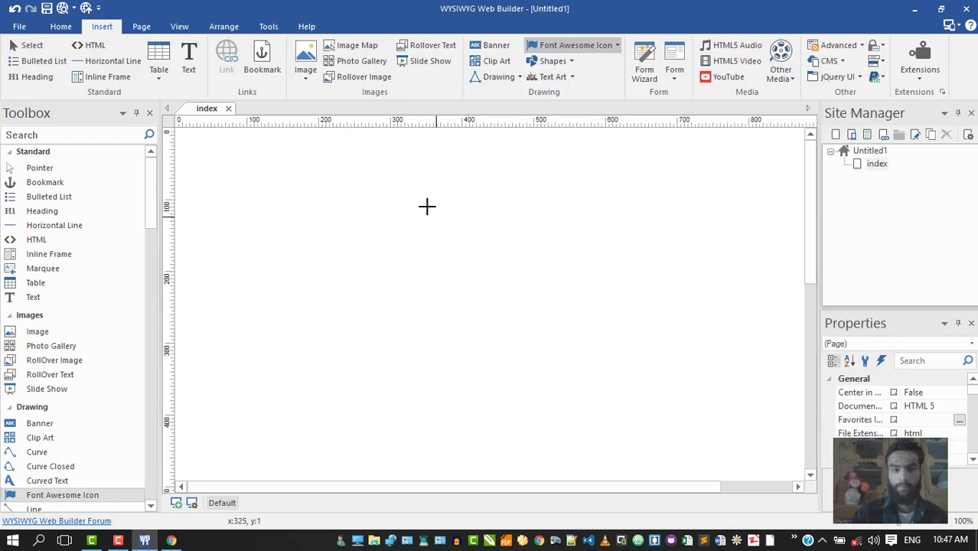
left_click_drag(410, 197, 543, 256)
left_click_drag(480, 240, 461, 200)
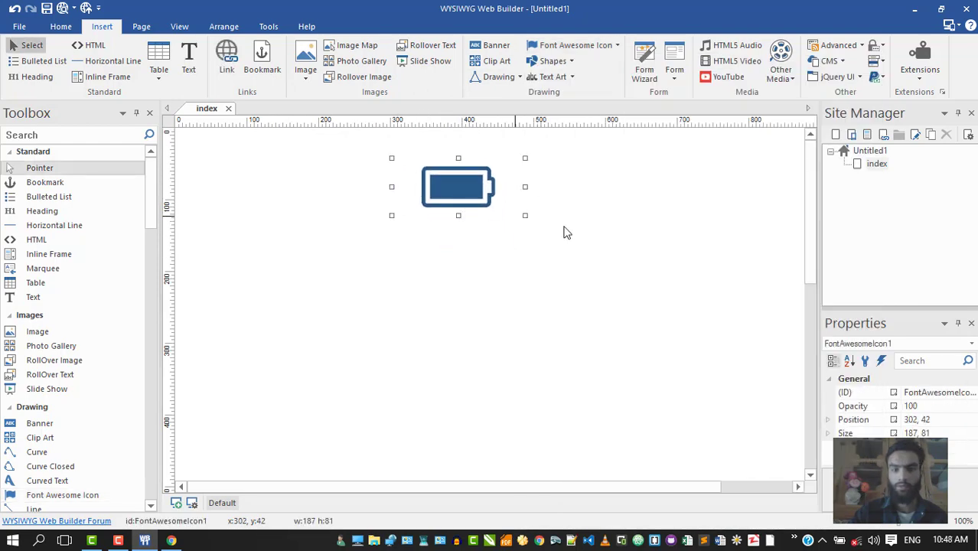
Step: Insert the cloud-upload Font Awesome icon below the battery at about 120 by 69 px
left_click(581, 45)
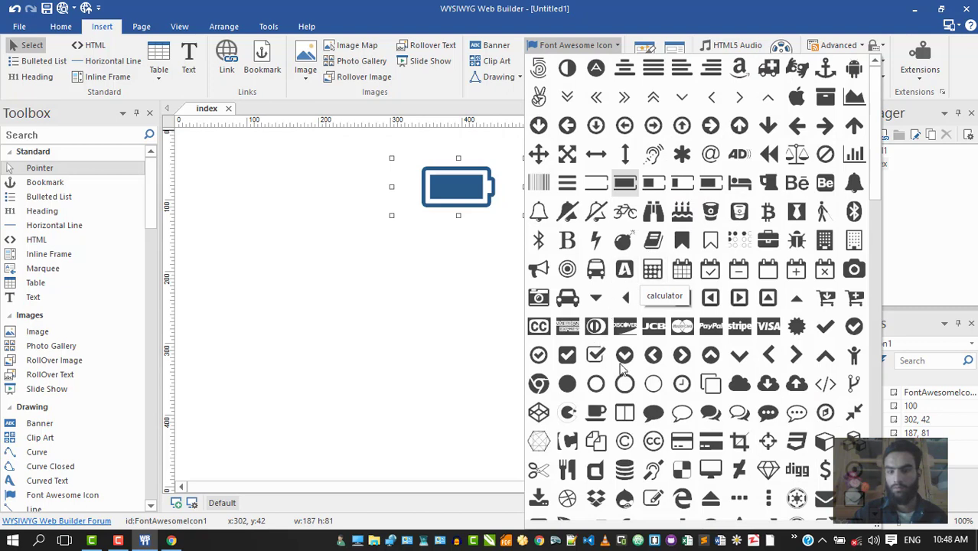
left_click(794, 384)
left_click_drag(456, 274, 541, 323)
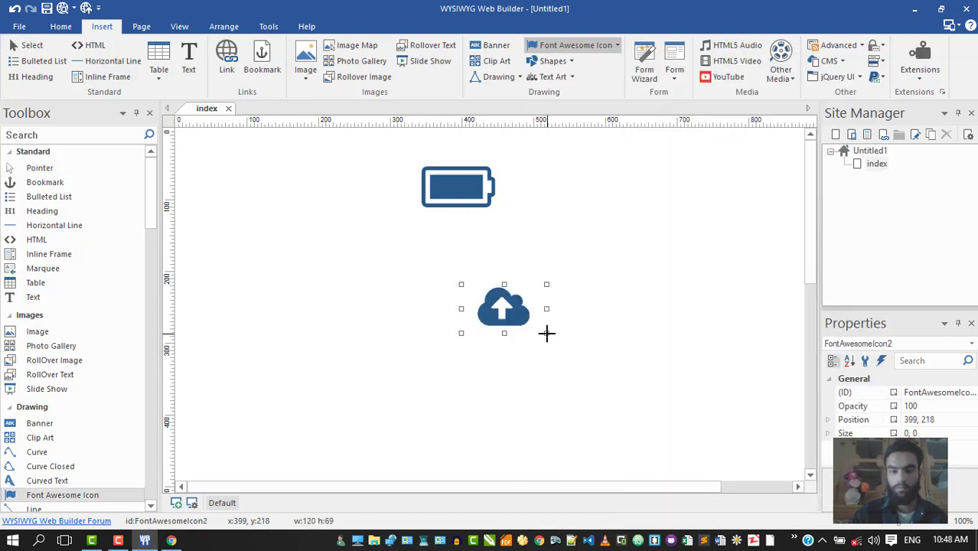
Step: Set the cloud icon's border color to muted red and replace its symbol with the edge icon
double_click(499, 299)
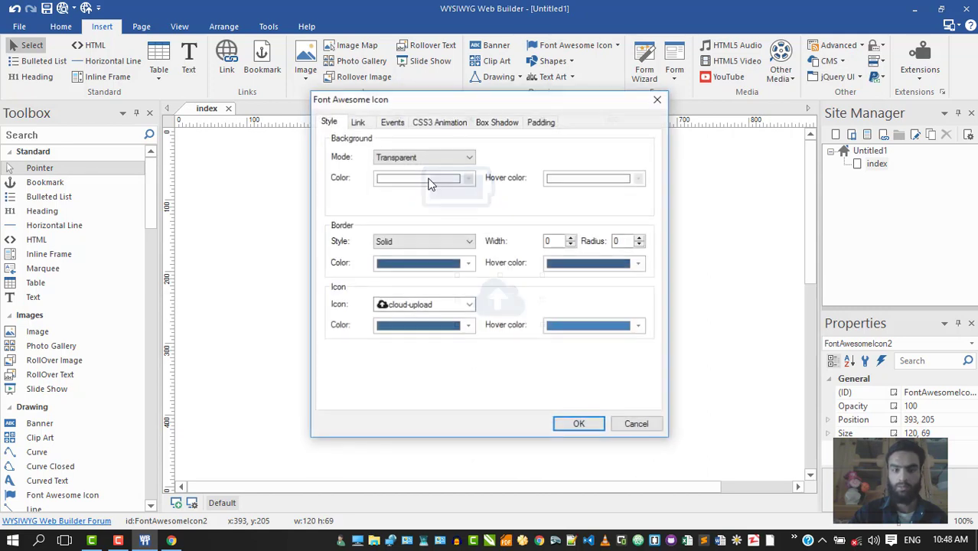
left_click(468, 262)
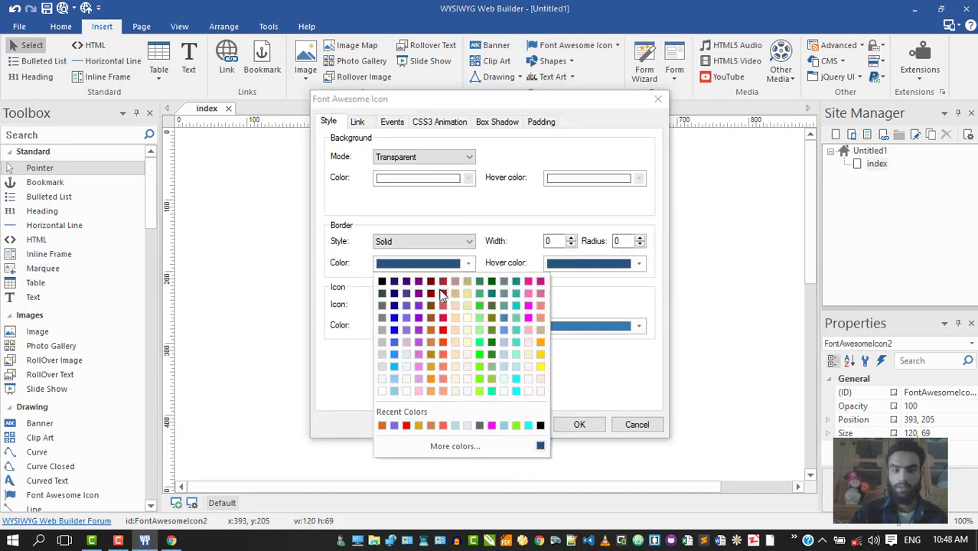
left_click(437, 308)
left_click(437, 304)
scroll(406, 426, "down", 10)
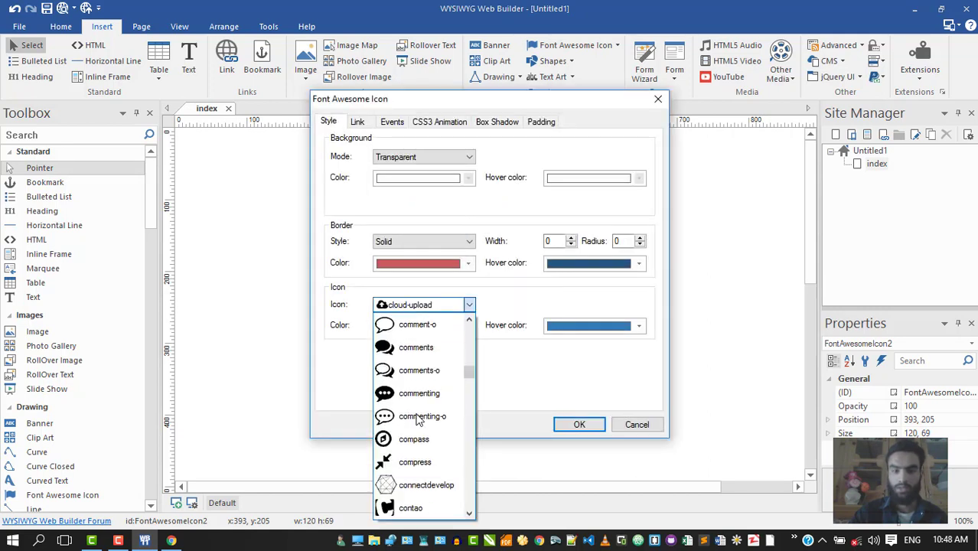
left_click(416, 407)
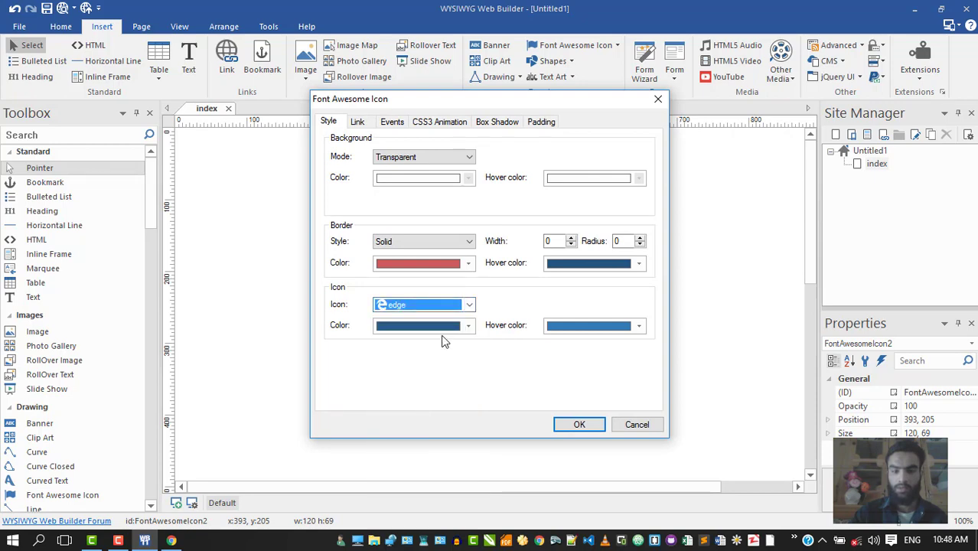
Step: Give the edge icon a light peach color with a purple hover color and apply the settings
left_click(429, 325)
left_click(458, 412)
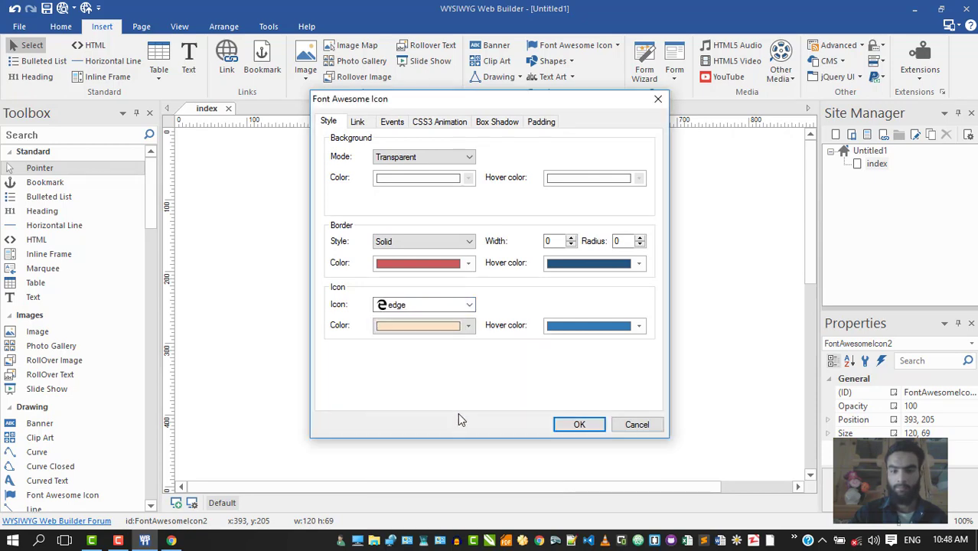
left_click(586, 326)
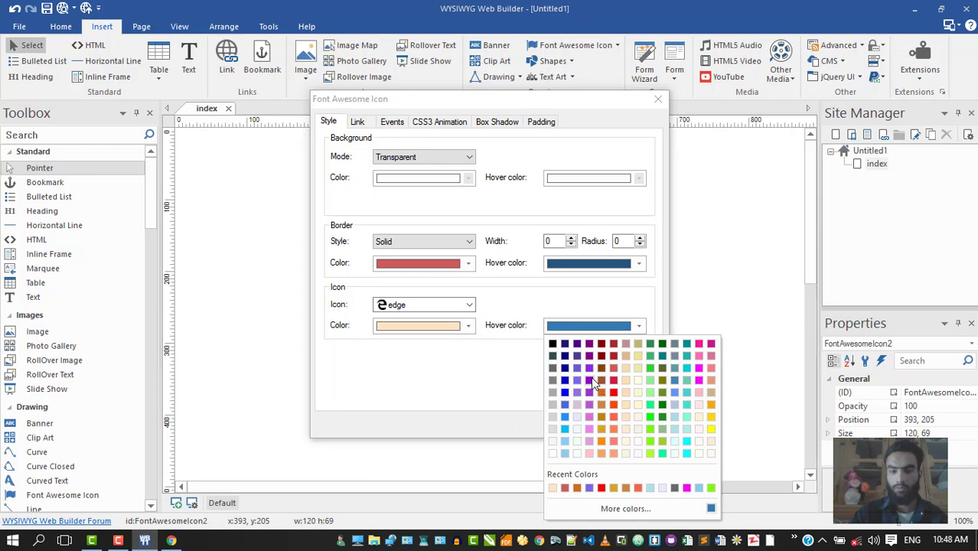
left_click(589, 380)
left_click(579, 423)
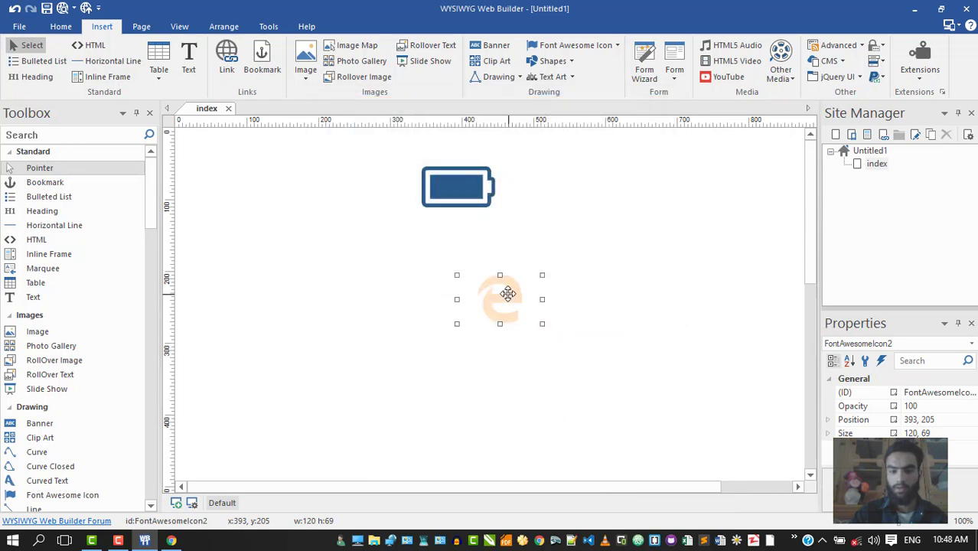
Step: Preview the page in the browser to check the edge icon's hover color, and return to WYSIWYG Web Builder
left_click(64, 9)
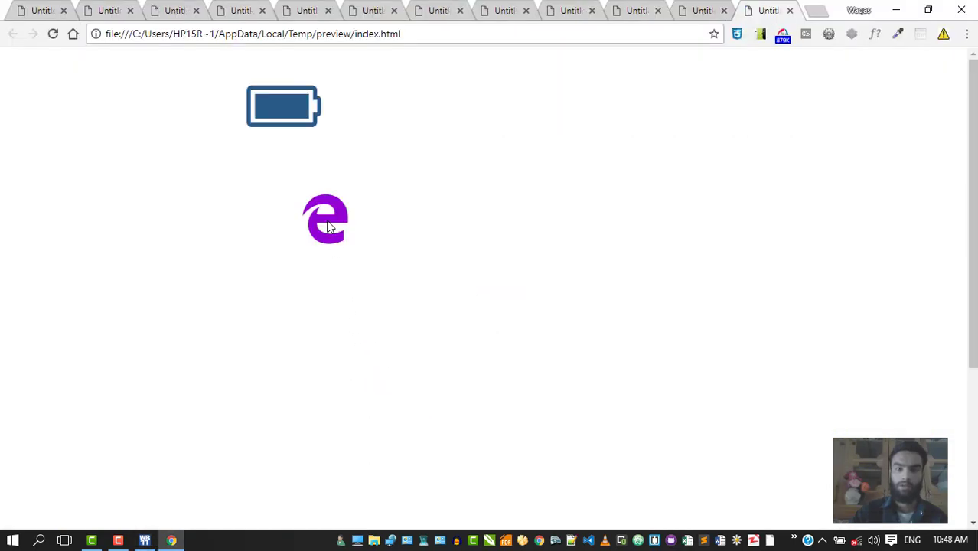
left_click(144, 540)
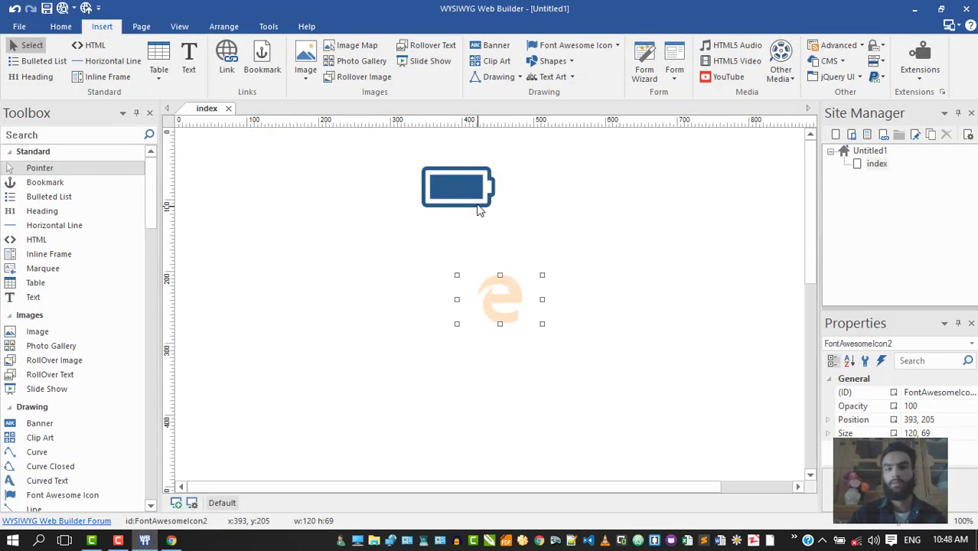
Step: Insert a text art object about 298 by 147 px beside the battery, using the red and blue gradient style with black shadow
left_click(552, 77)
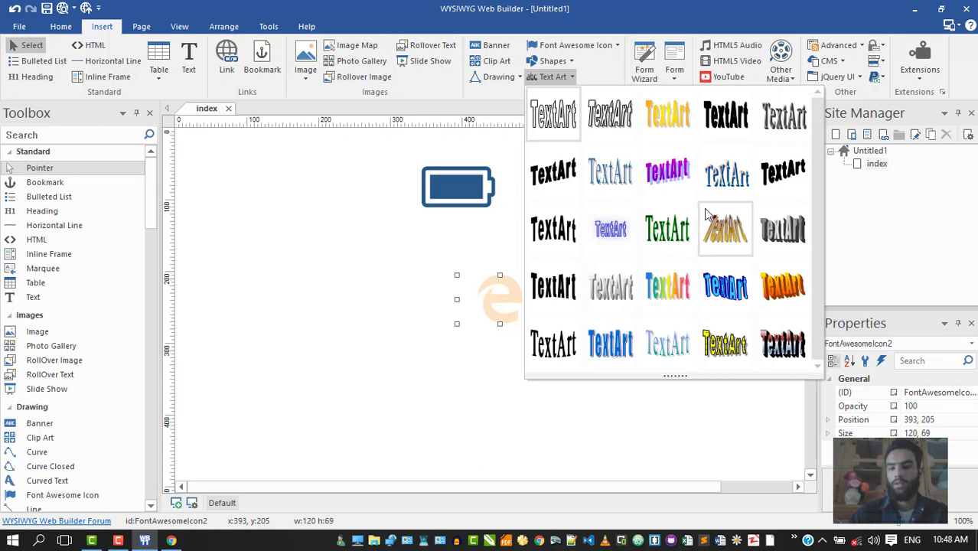
left_click(780, 343)
mouse_move(569, 172)
left_mouse_down()
mouse_move(699, 273)
mouse_move(778, 277)
left_mouse_up()
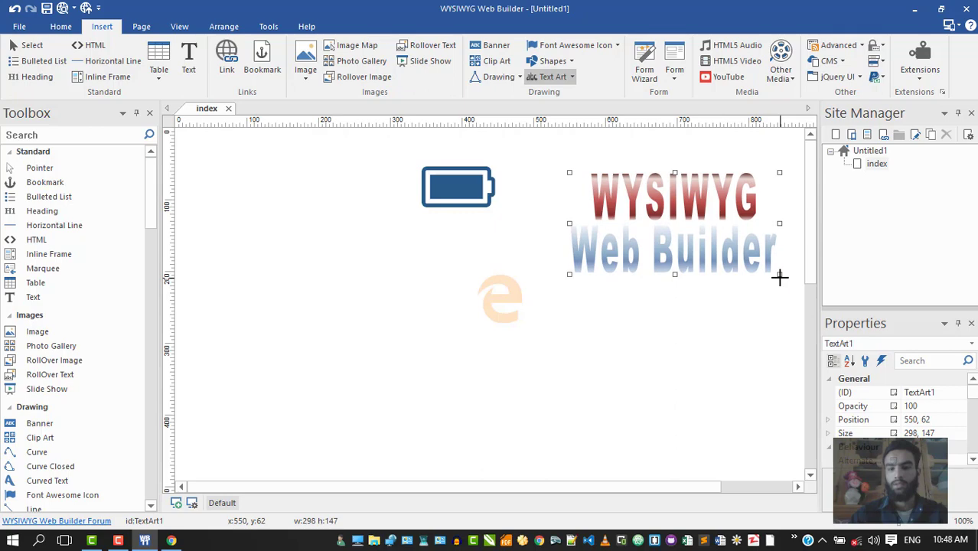
left_click_drag(694, 212, 691, 209)
Step: Review the warp styles in the text art's properties and keep the straight one
double_click(691, 211)
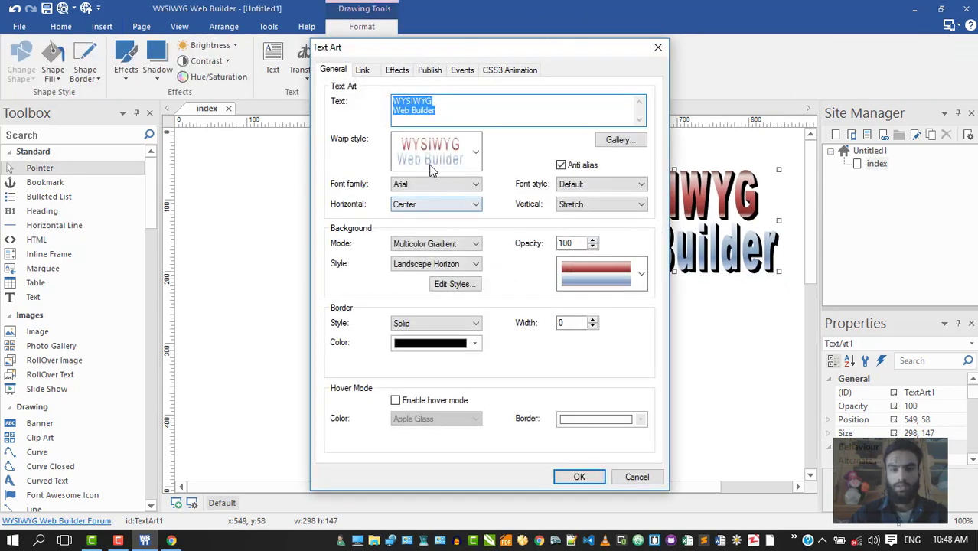
left_click(469, 157)
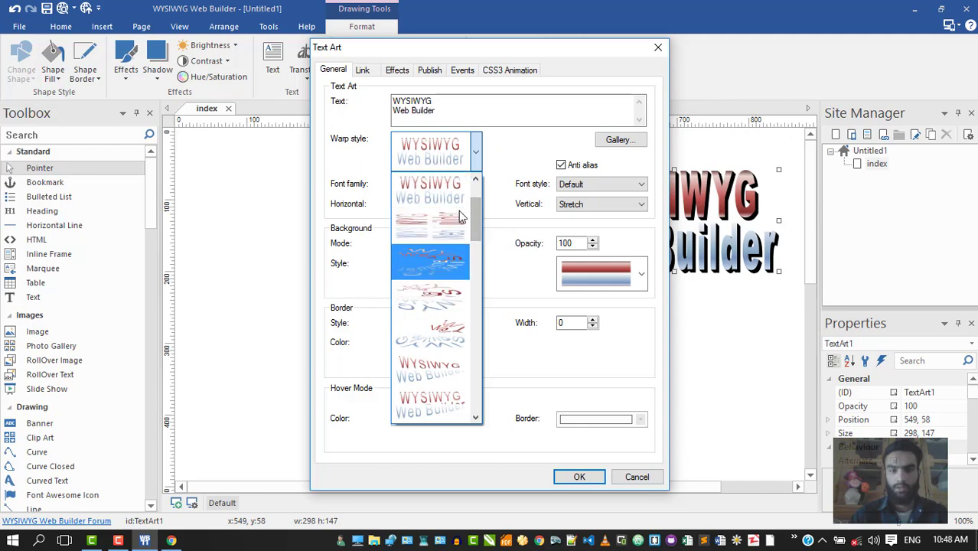
left_click(451, 155)
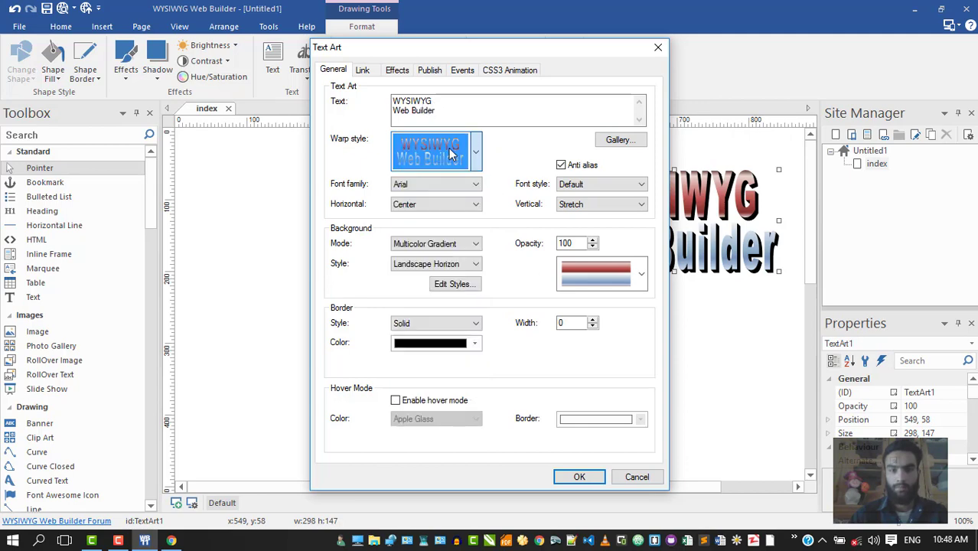
left_click(575, 476)
Step: Move the text art to 28, 25 in the page's upper left corner and send it back one level
left_click_drag(601, 233, 261, 195)
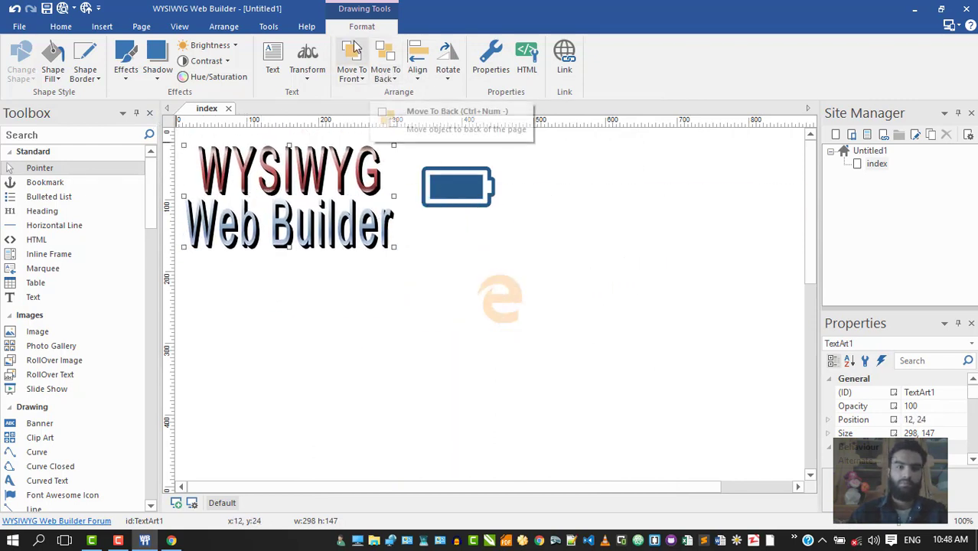
left_click(384, 73)
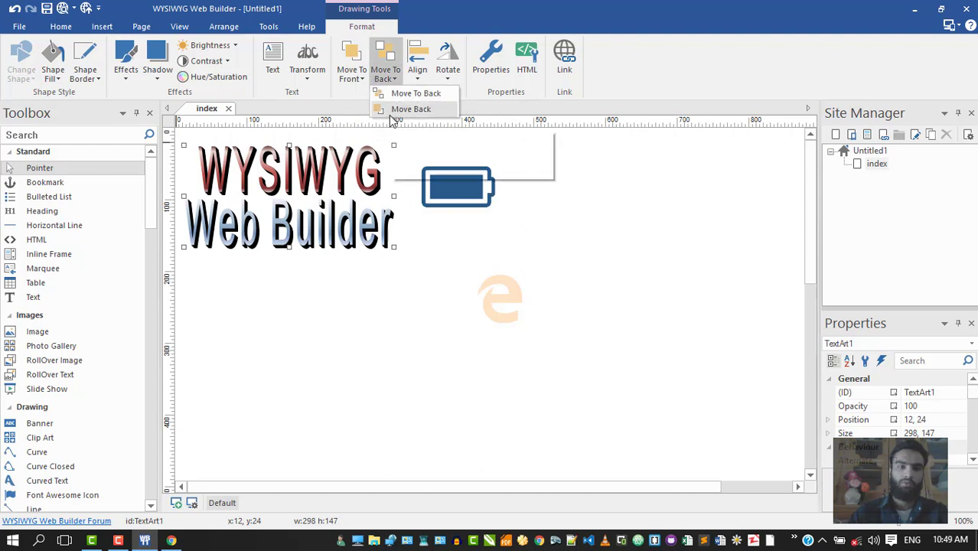
left_click(392, 111)
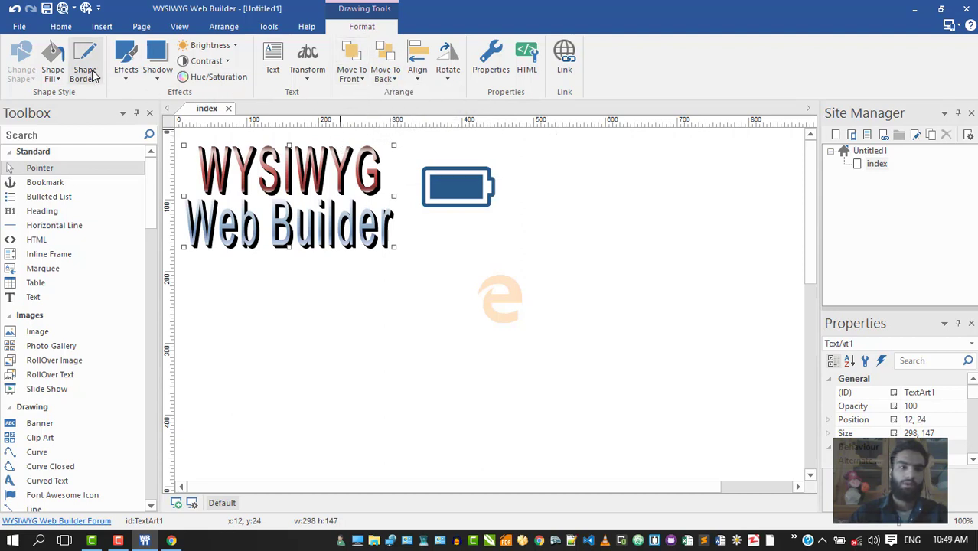
left_click(101, 26)
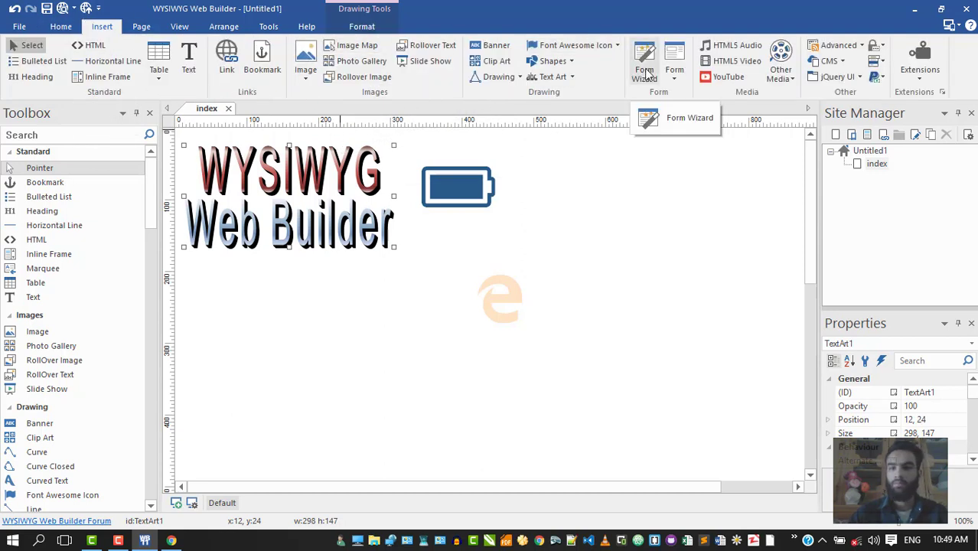
mouse_move(300, 208)
left_mouse_down()
mouse_move(391, 208)
mouse_move(393, 281)
mouse_move(312, 208)
left_mouse_up()
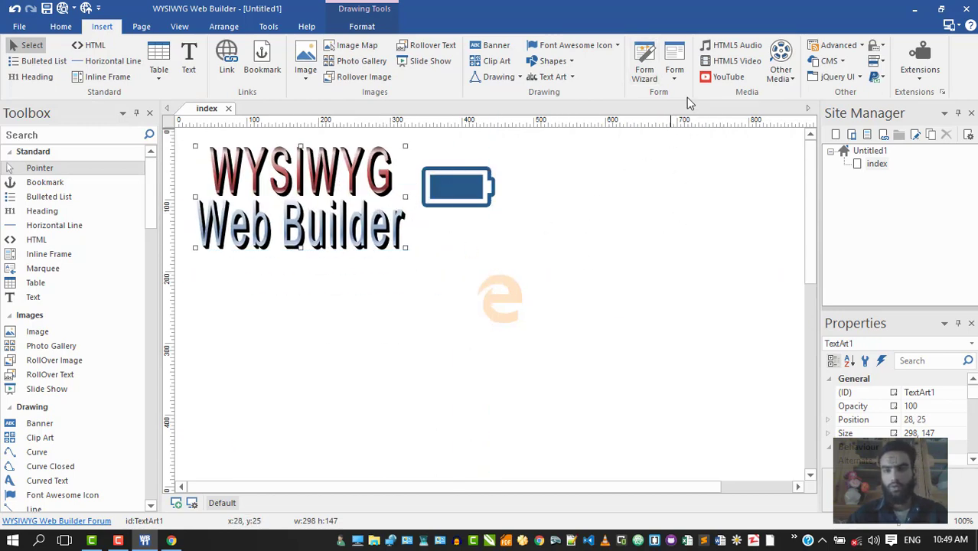
Step: Use the Form Wizard to draw a form about 231 by 207 px beside the battery, based on the Form Processor: Tell a friend template
left_click(644, 65)
left_click_drag(589, 161, 754, 309)
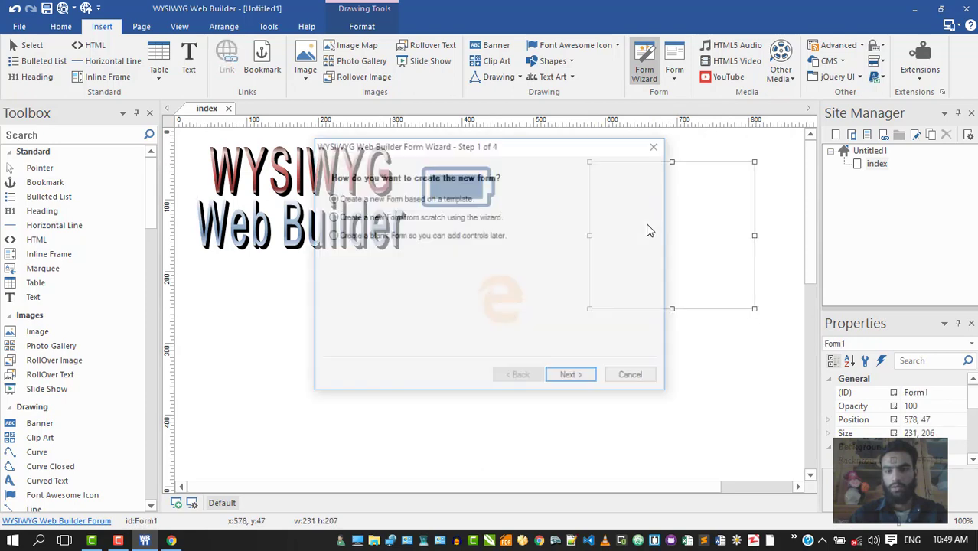
left_click(571, 378)
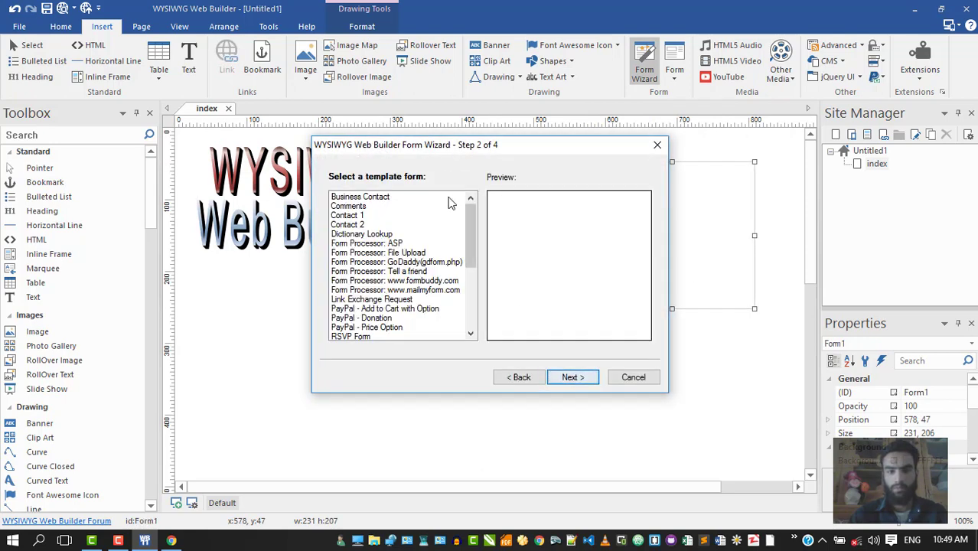
left_click(389, 216)
left_click(390, 234)
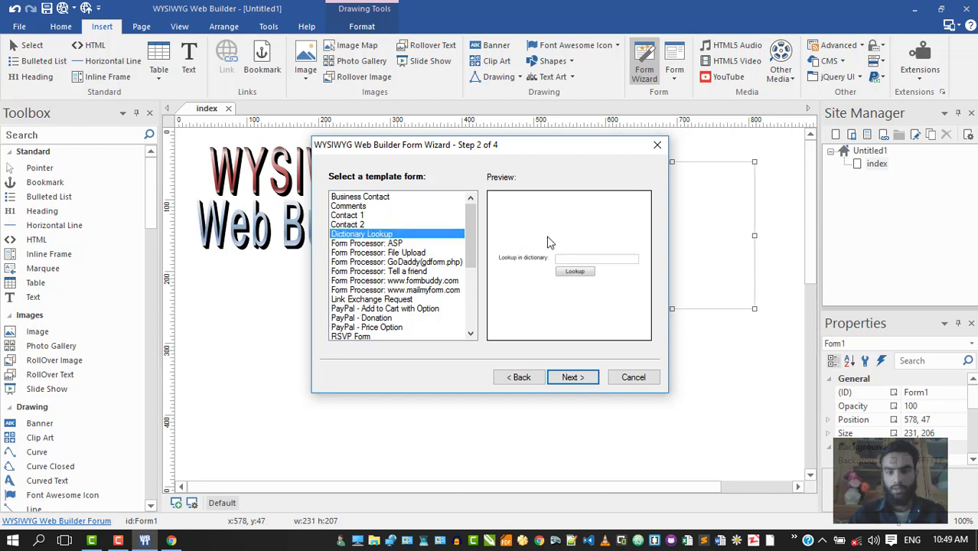
left_click(348, 271)
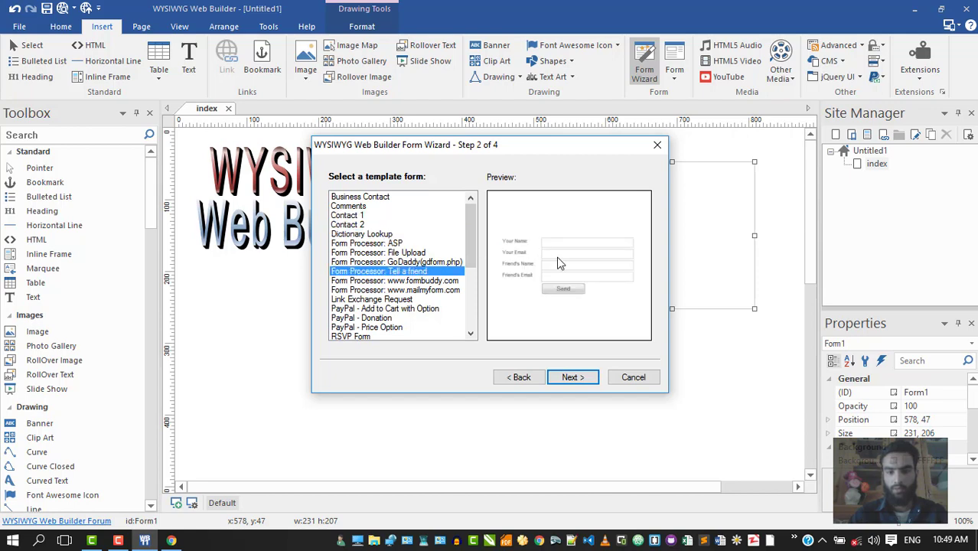
left_click(573, 378)
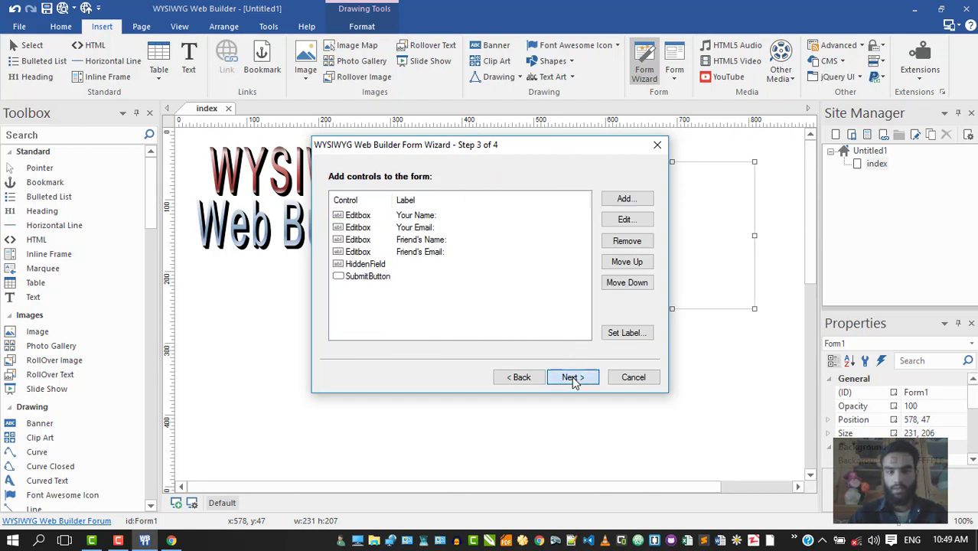
Step: Accept the template's controls, keep the form name tellafriend and the POST method, and finish creating the form
left_click(573, 378)
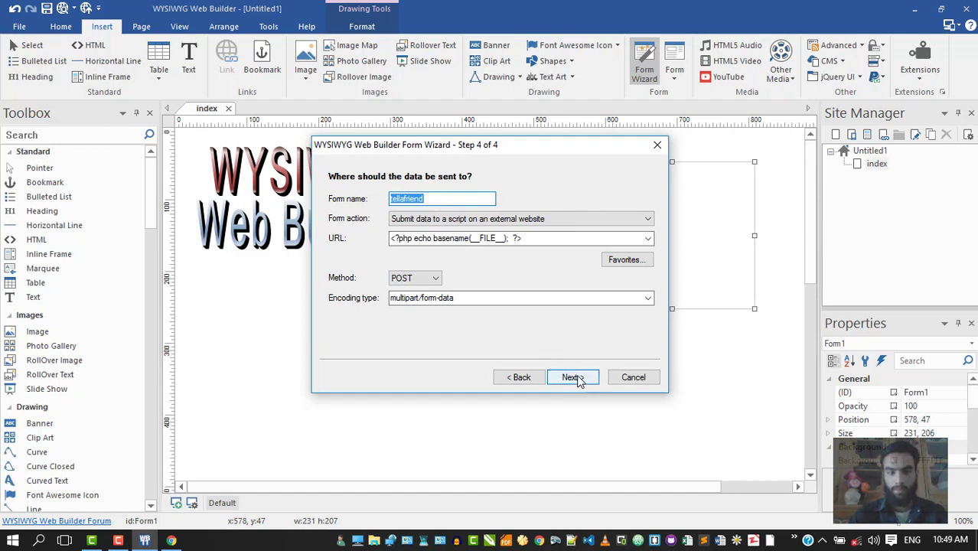
left_click(433, 279)
left_click(434, 283)
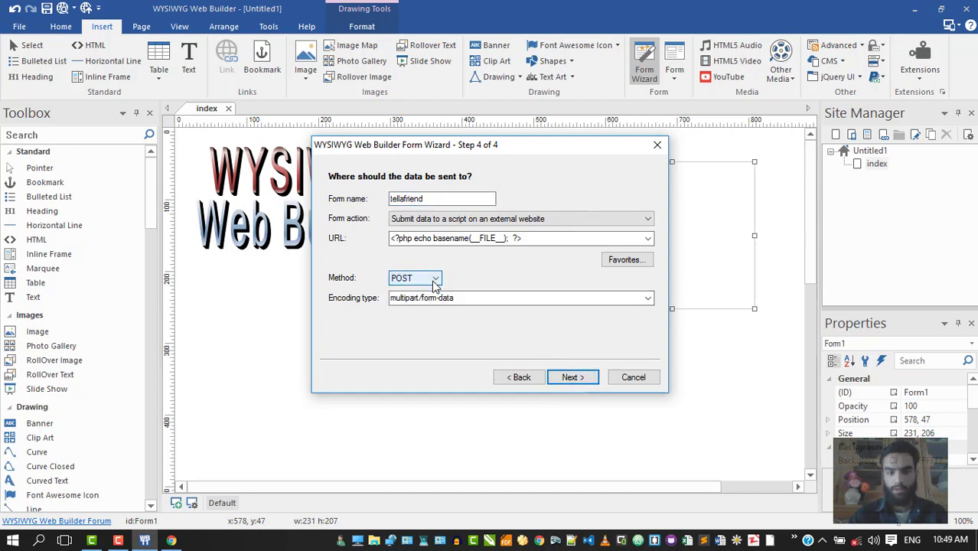
left_click(573, 378)
left_click(573, 377)
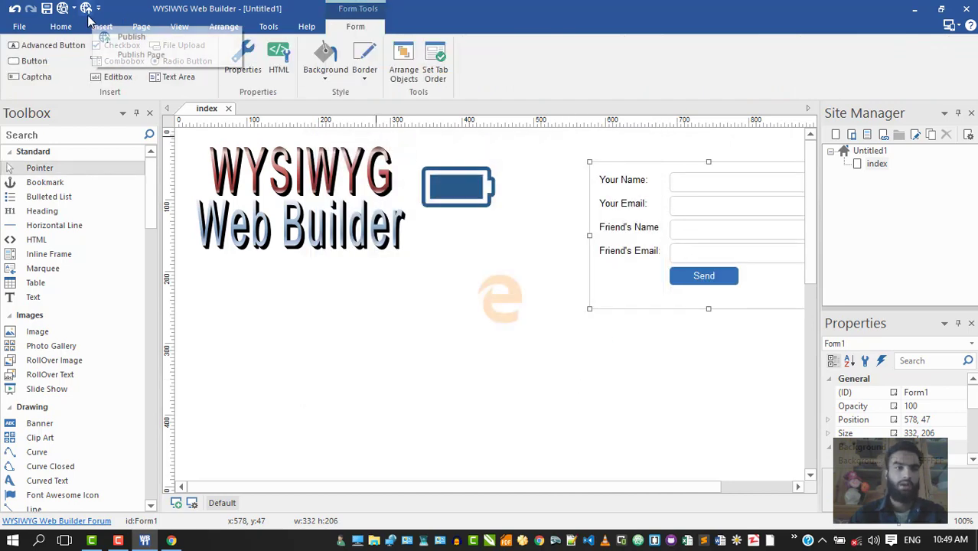
Step: Preview the page in the browser, fill the form's name and email fields with sample text, send it, and return to WYSIWYG Web Builder
left_click(62, 9)
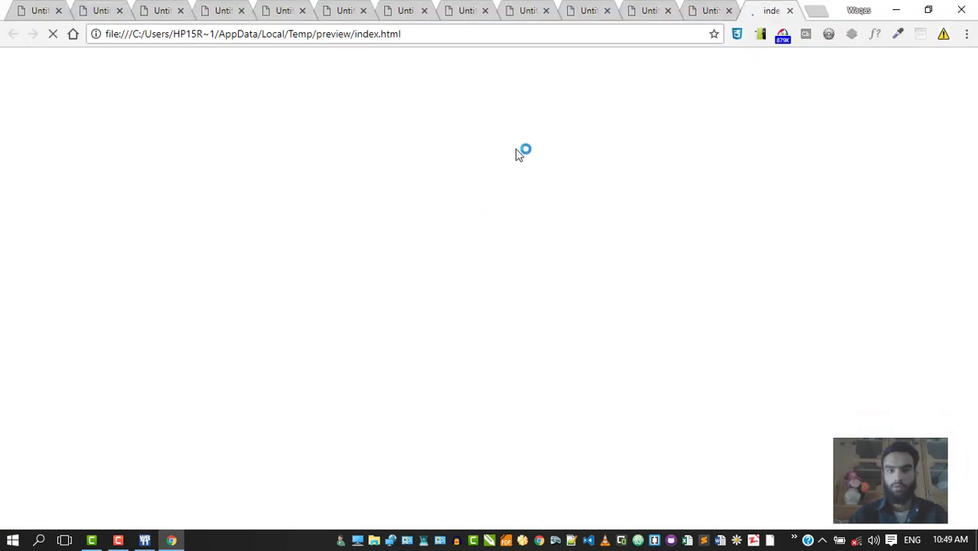
left_click(544, 107)
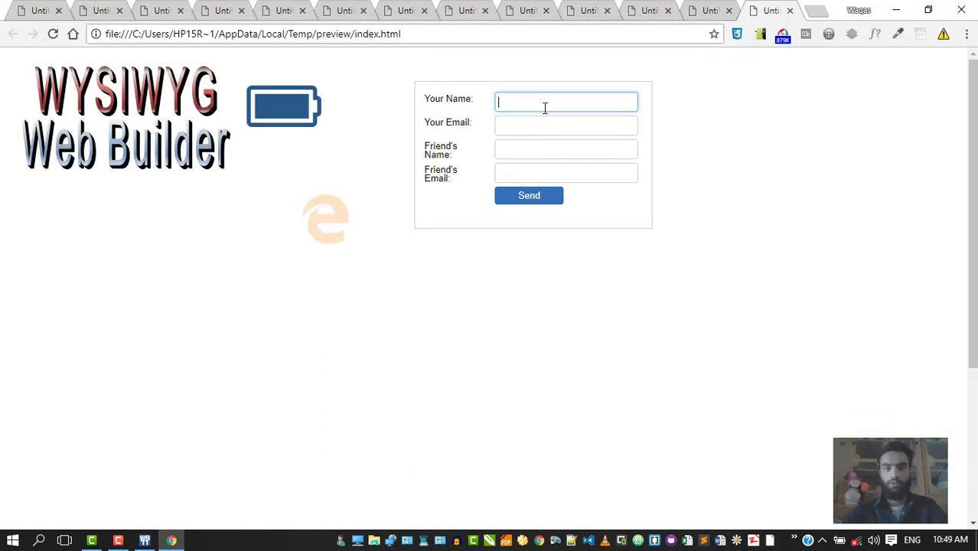
key("Tab")
type("fh")
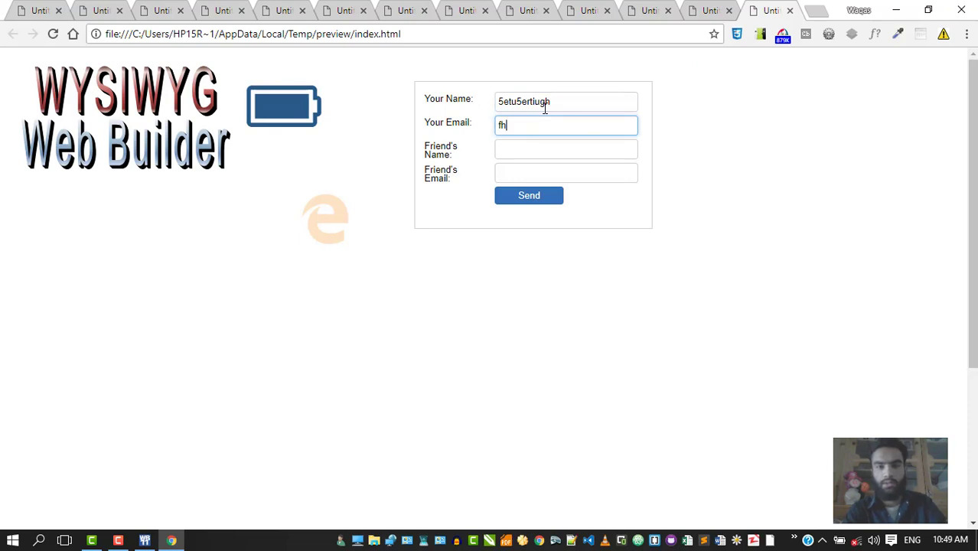
type("tger")
key("Tab")
type("rgedtgyweg")
key("Tab")
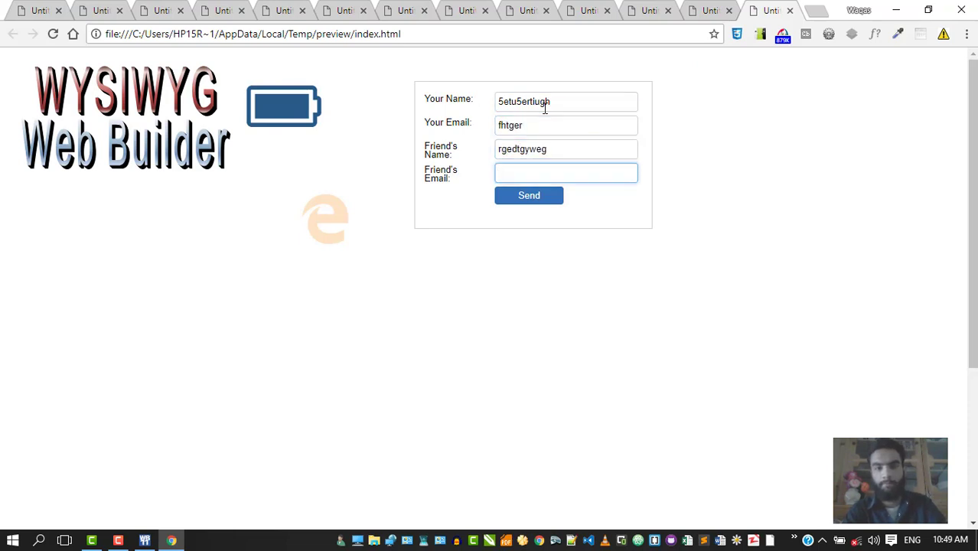
type("egytgerytg")
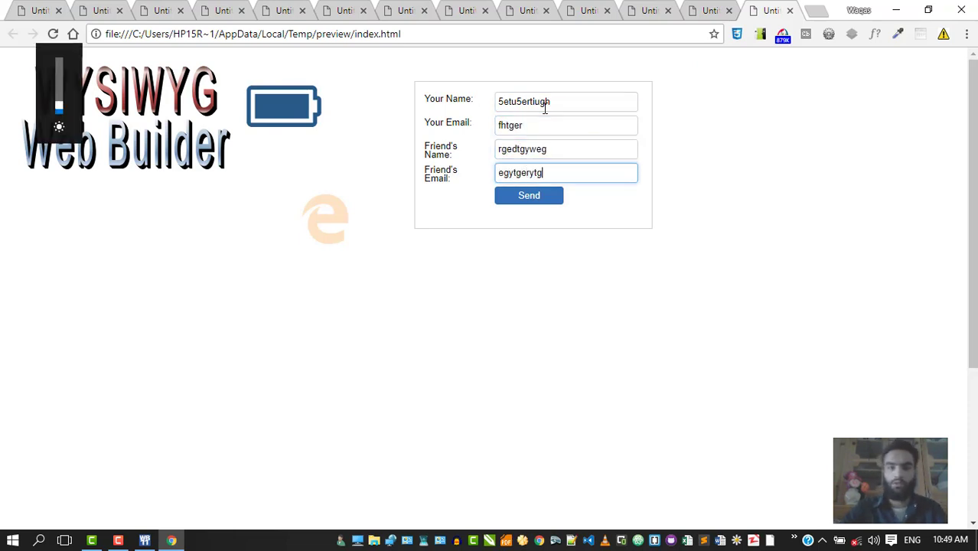
left_click(525, 203)
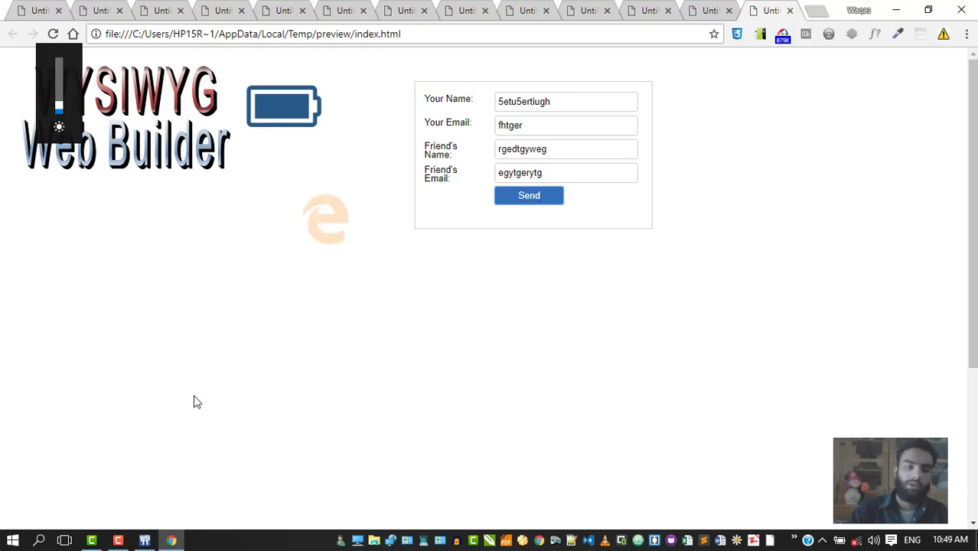
left_click(144, 541)
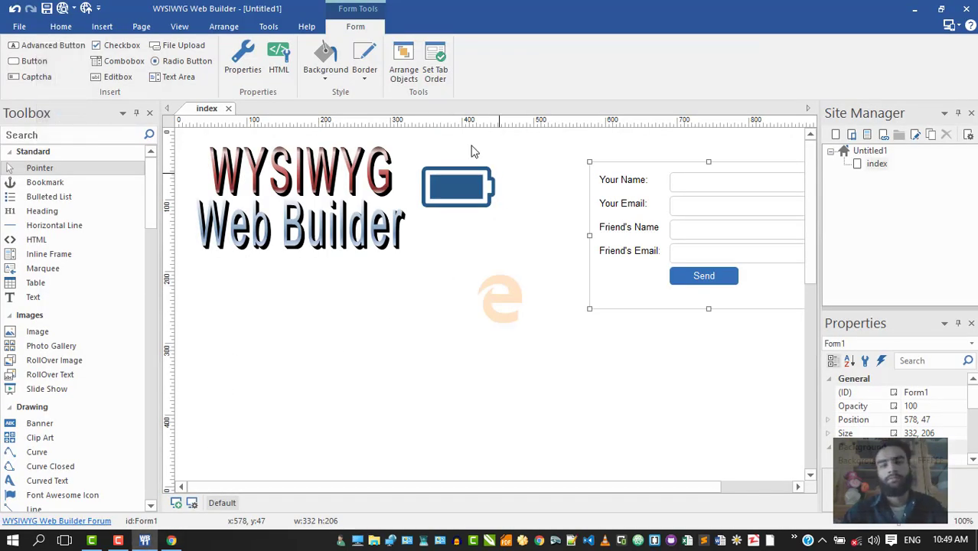
Step: Insert a 96 by 25 px submit button at 795, 196 beside the form's Send button
left_click(101, 26)
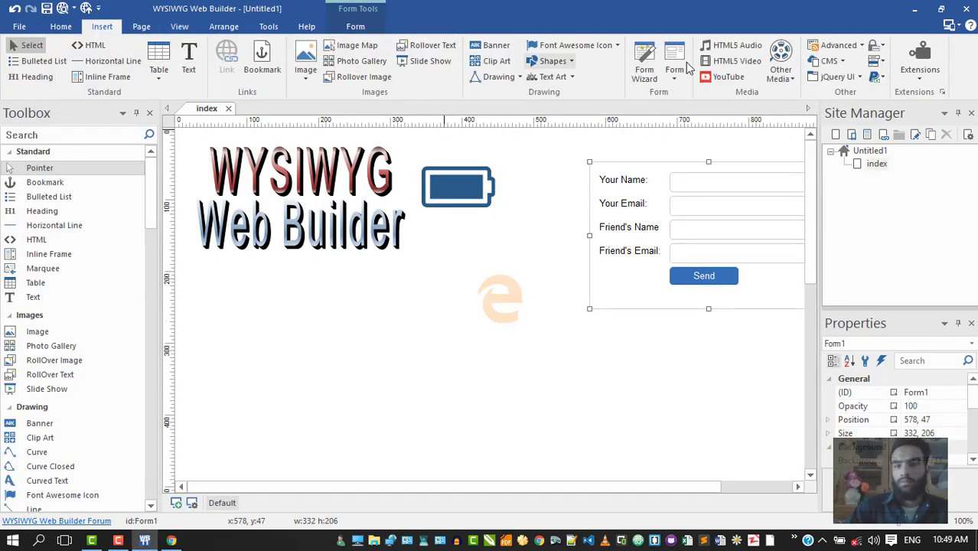
left_click(677, 75)
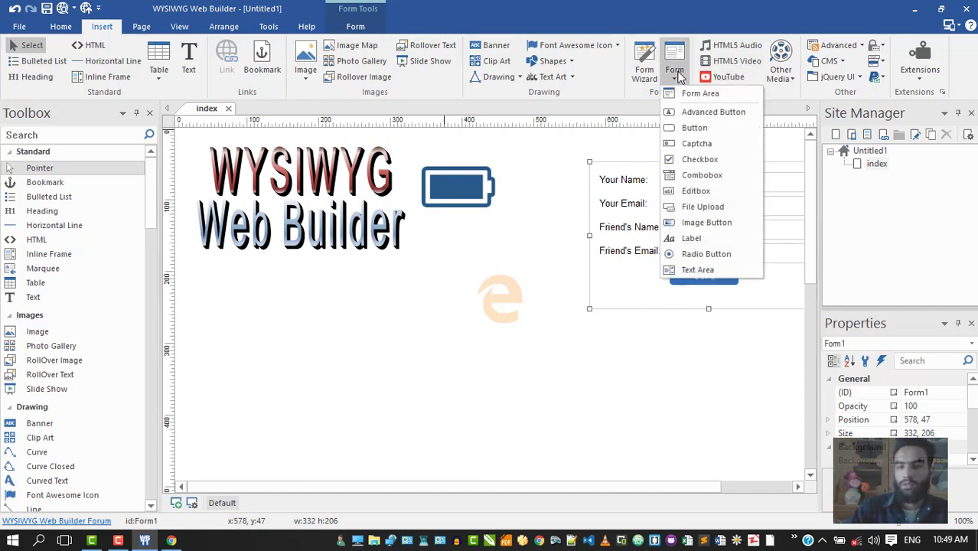
left_click(696, 129)
left_click_drag(745, 271, 785, 284)
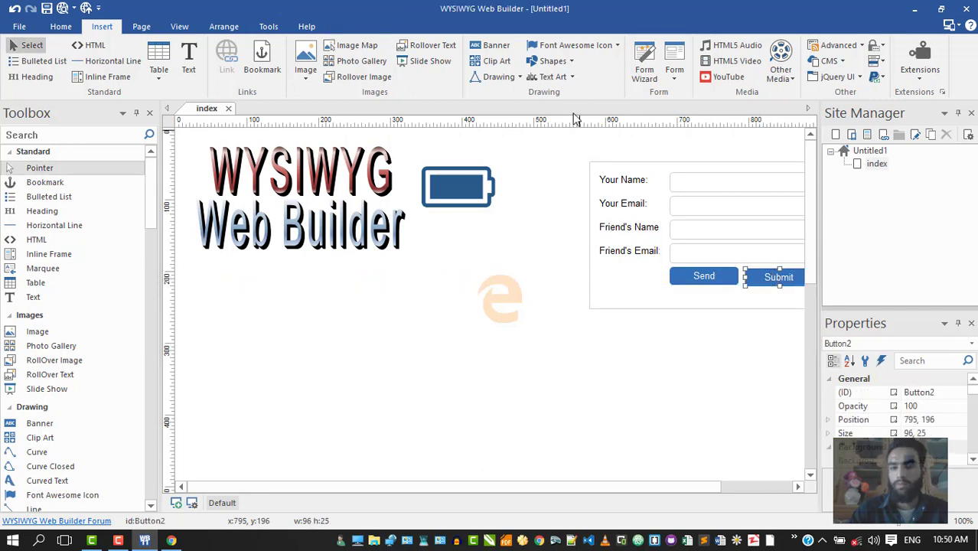
Step: Insert a captcha of 145 by 84 px at 570, 287 below the form
left_click(674, 71)
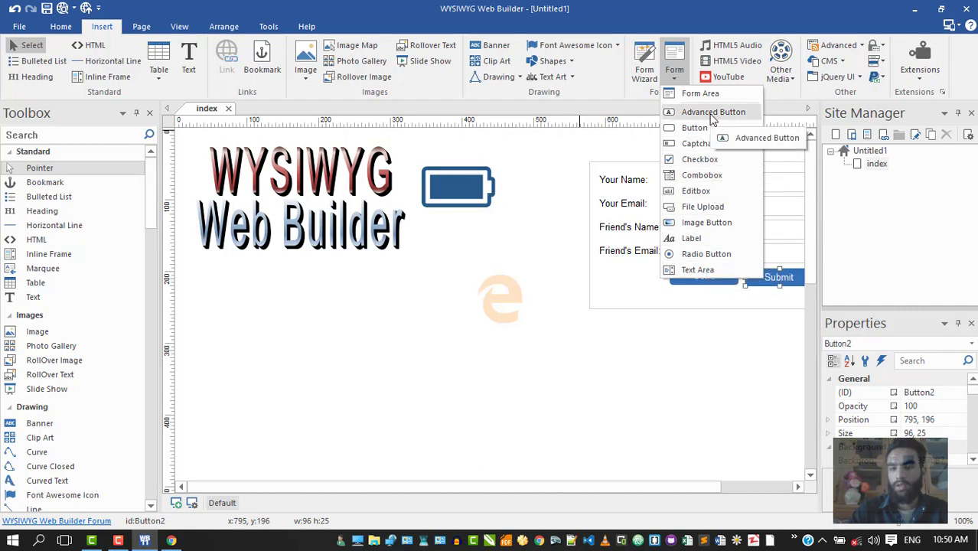
left_click(696, 139)
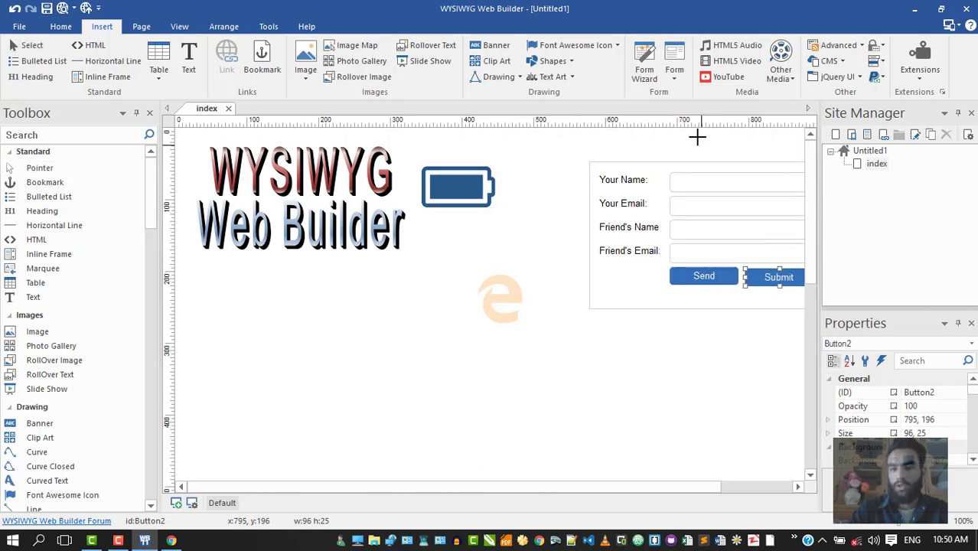
left_click(678, 81)
left_click(696, 144)
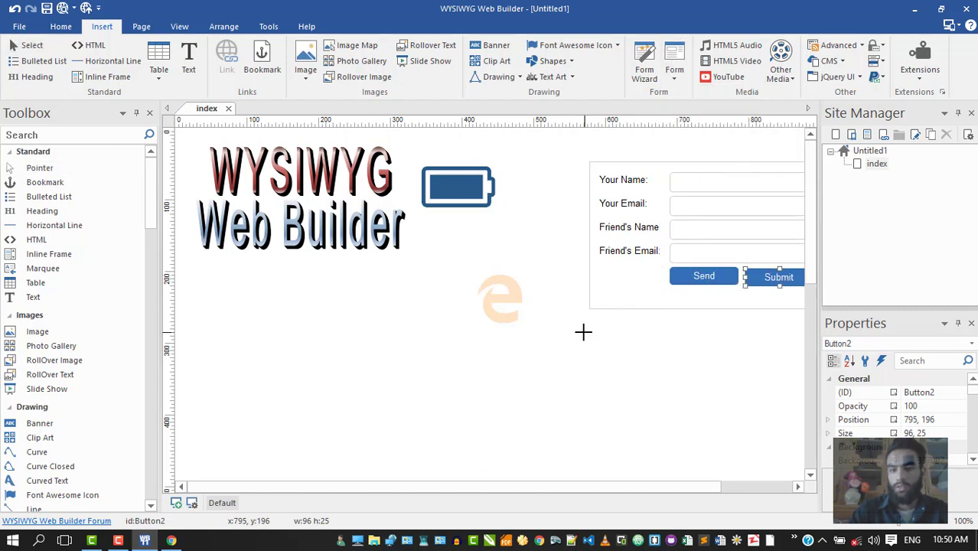
left_click(582, 332)
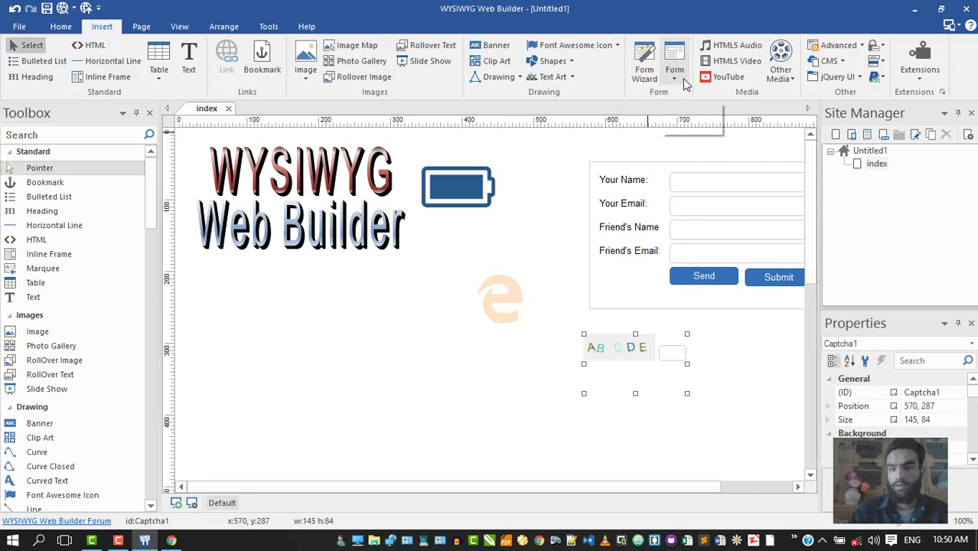
Step: Insert an HTML5 audio player about 251 by 54 px below the text art and open its properties
left_click(742, 48)
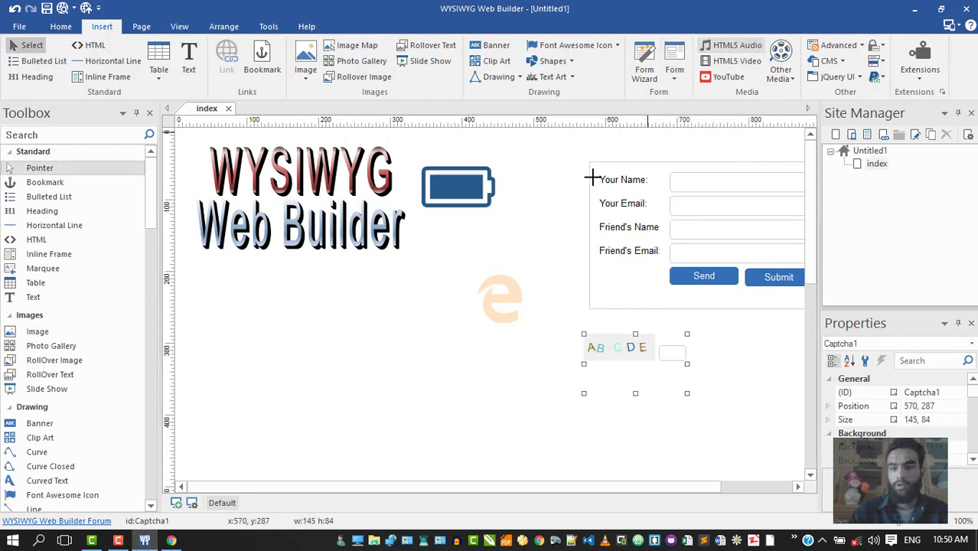
left_click_drag(274, 309, 459, 356)
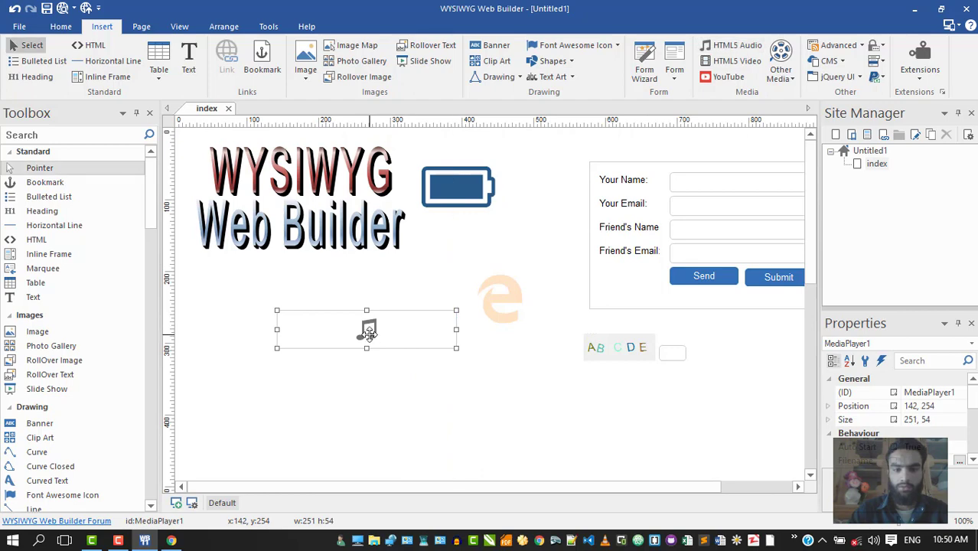
double_click(370, 329)
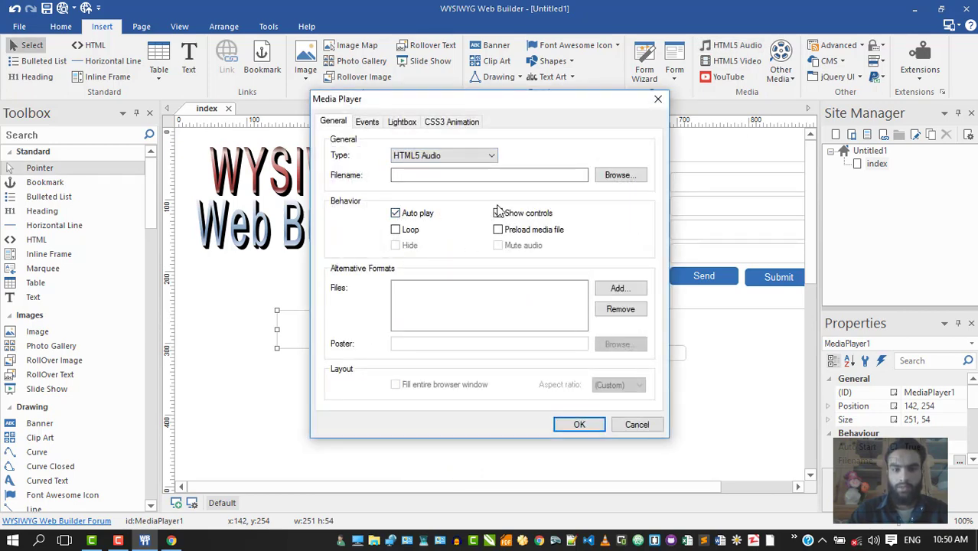
Step: Add 3_Simple_Life_Hacks.mp3 from D:\Entertainment\Multimedia to the audio player's alternative formats and apply the properties
left_click(613, 296)
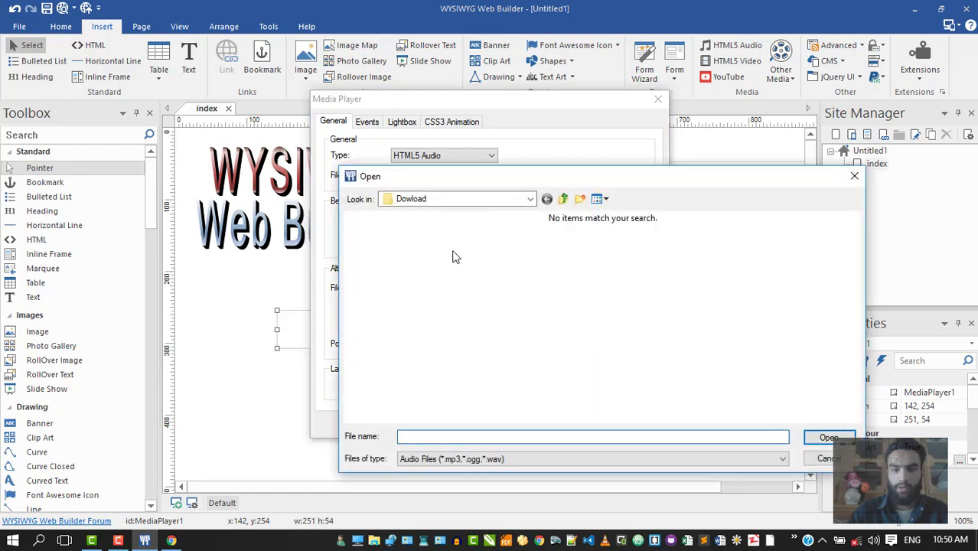
left_click(564, 198)
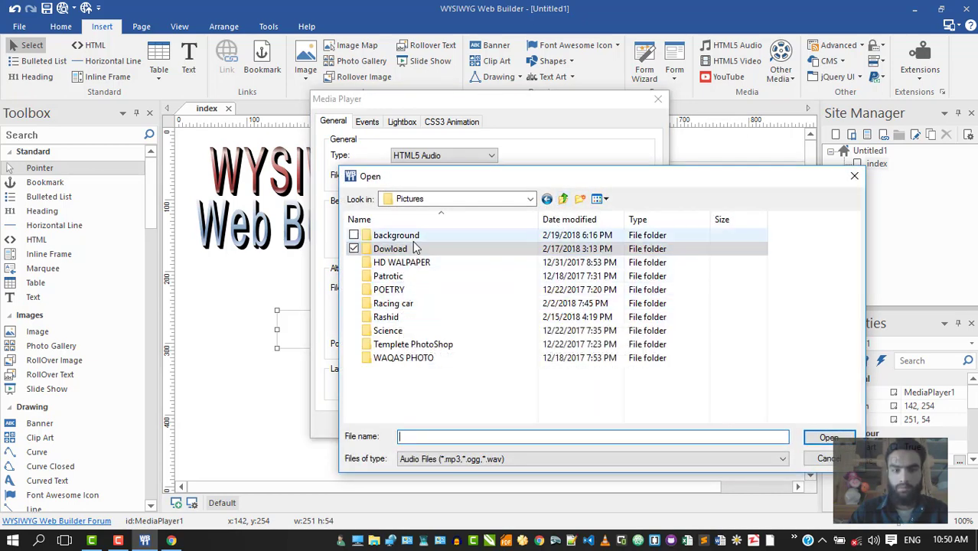
left_click(563, 199)
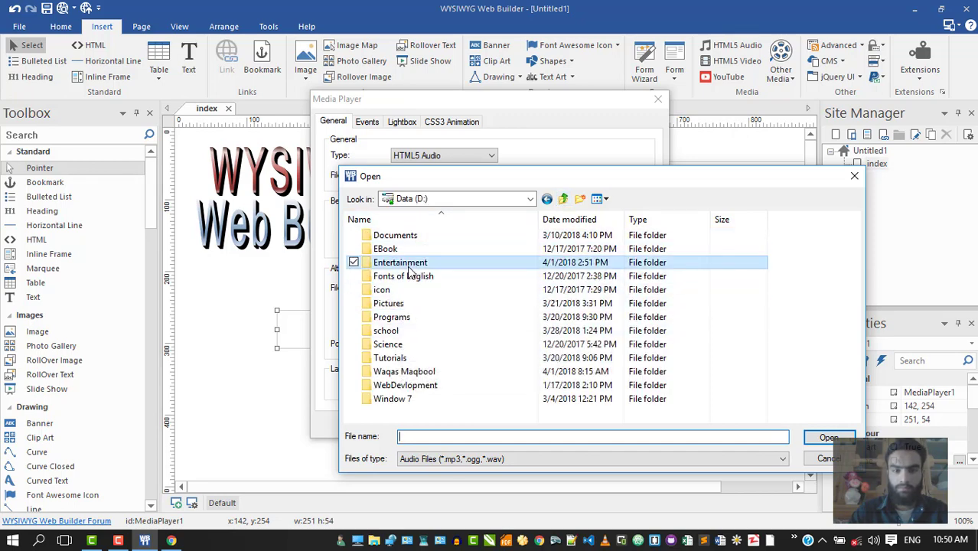
double_click(397, 263)
left_click(400, 264)
double_click(396, 276)
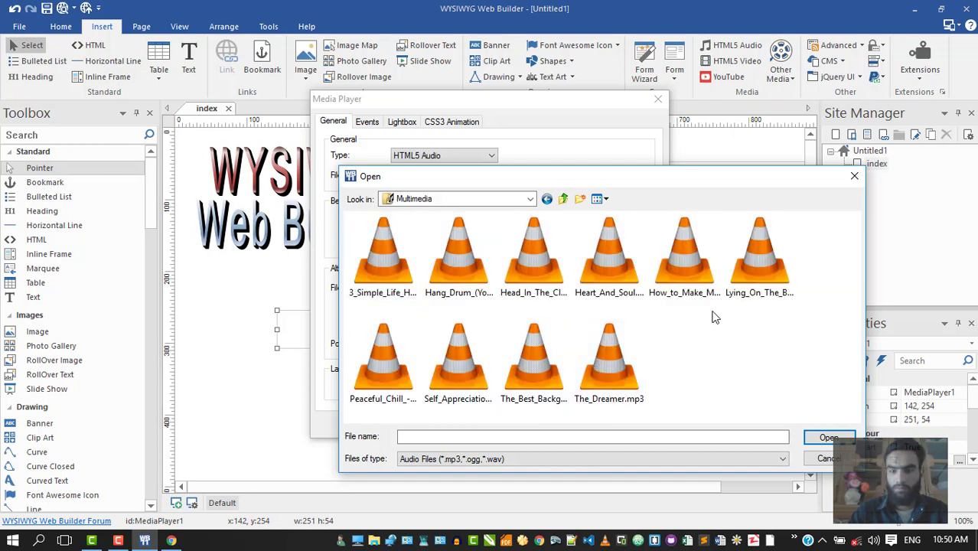
left_click(396, 282)
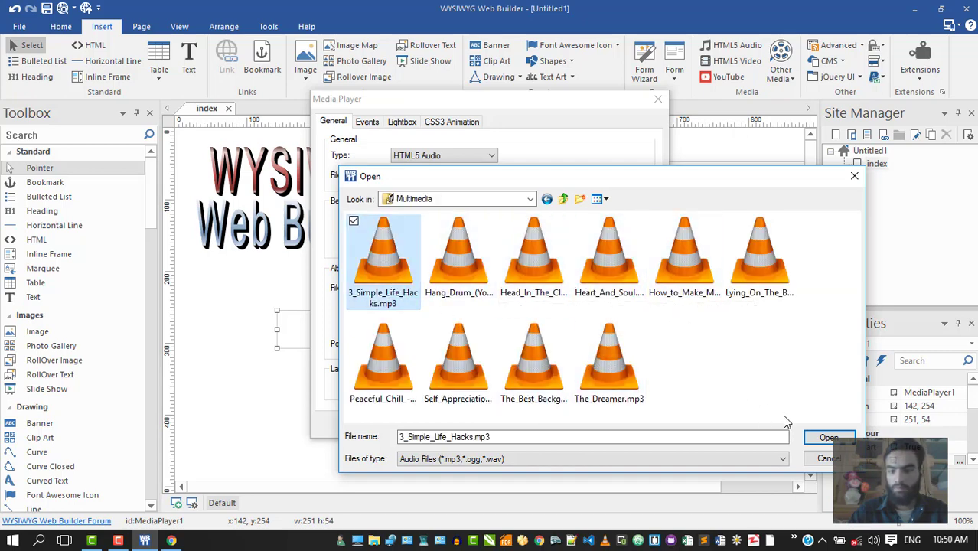
left_click(829, 438)
left_click(581, 425)
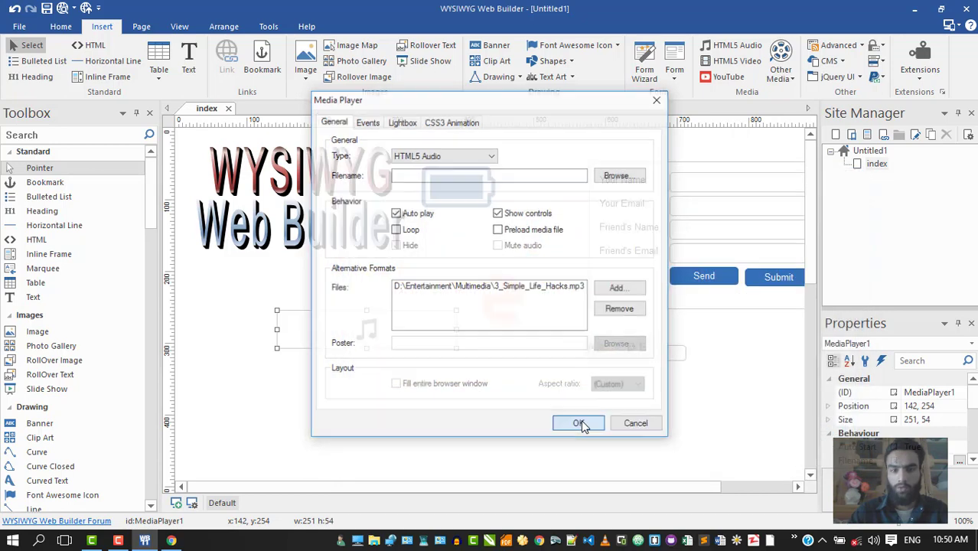
Step: Preview the page in the browser to test the audio player, and return to WYSIWYG Web Builder
left_click(63, 9)
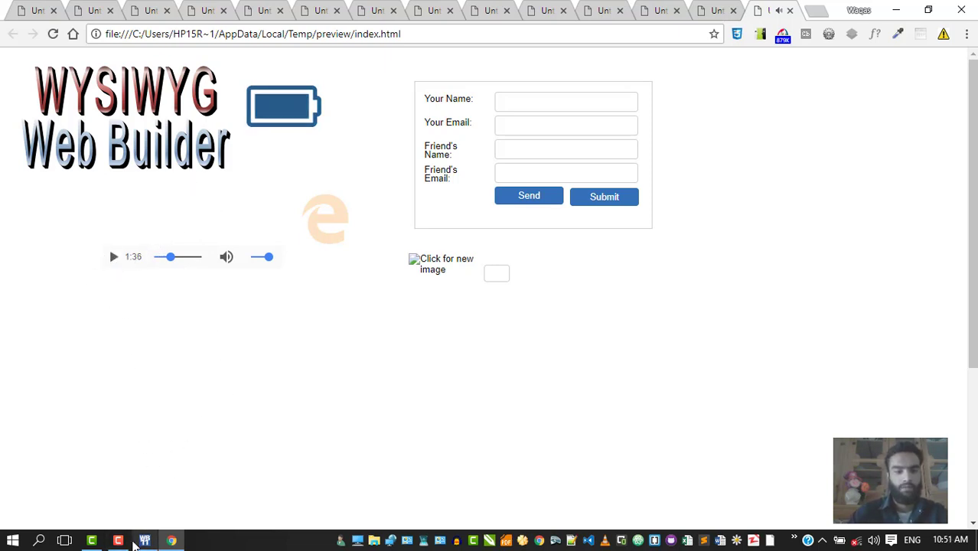
left_click(97, 541)
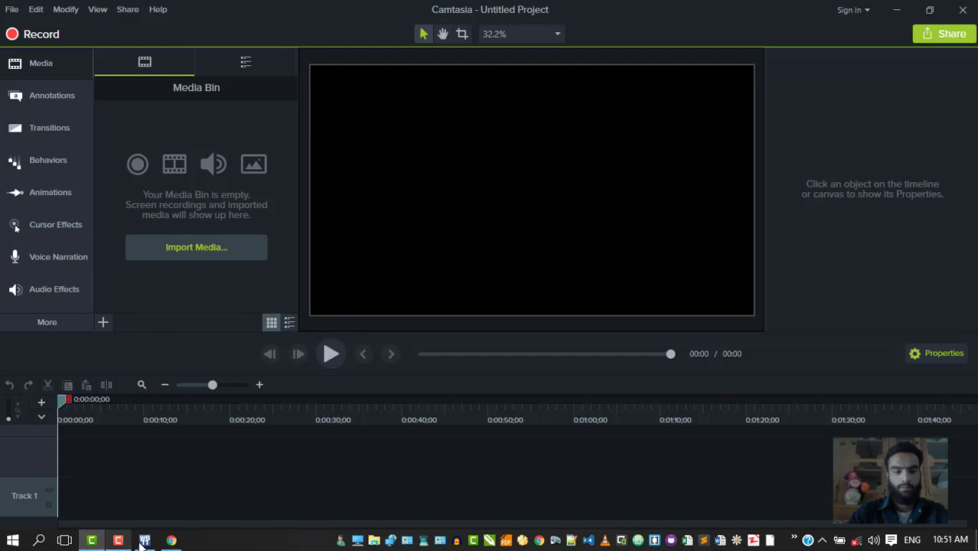
left_click(143, 541)
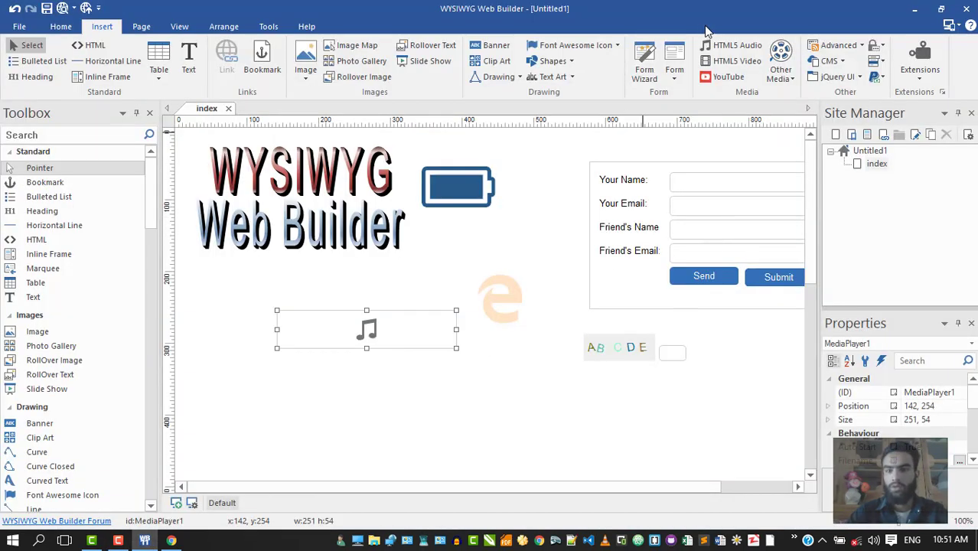
Step: Insert an HTML5 video player about 157 by 71 px near the page's lower middle and open its properties
left_click(739, 61)
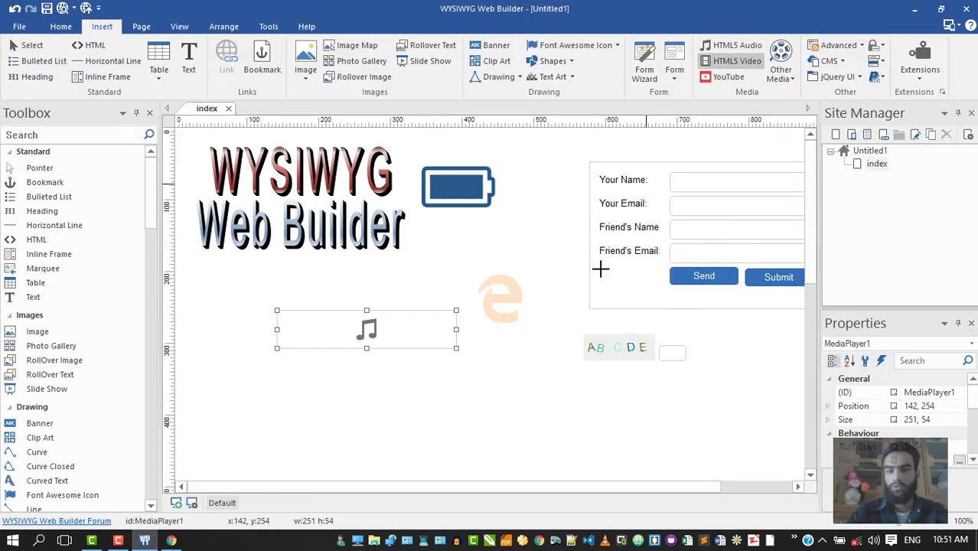
left_click_drag(467, 412, 579, 458)
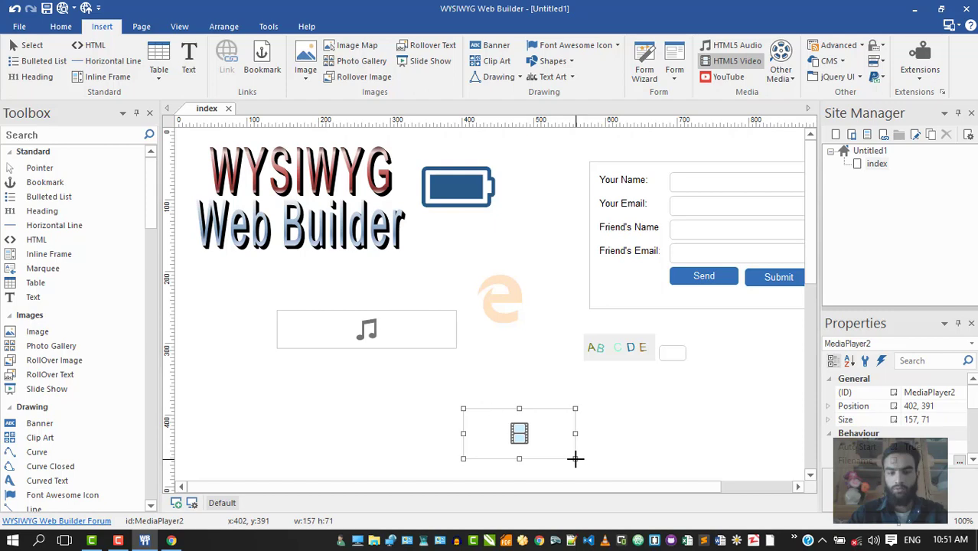
double_click(523, 434)
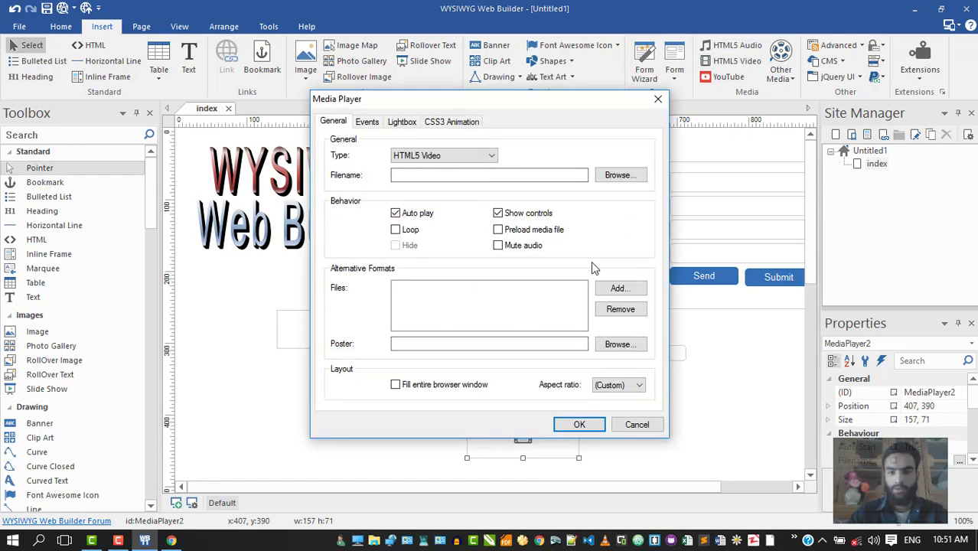
Step: Add tari yad.mp4 from D:\Entertainment\Multimedia to the video player's alternative formats and apply the properties
left_click(617, 290)
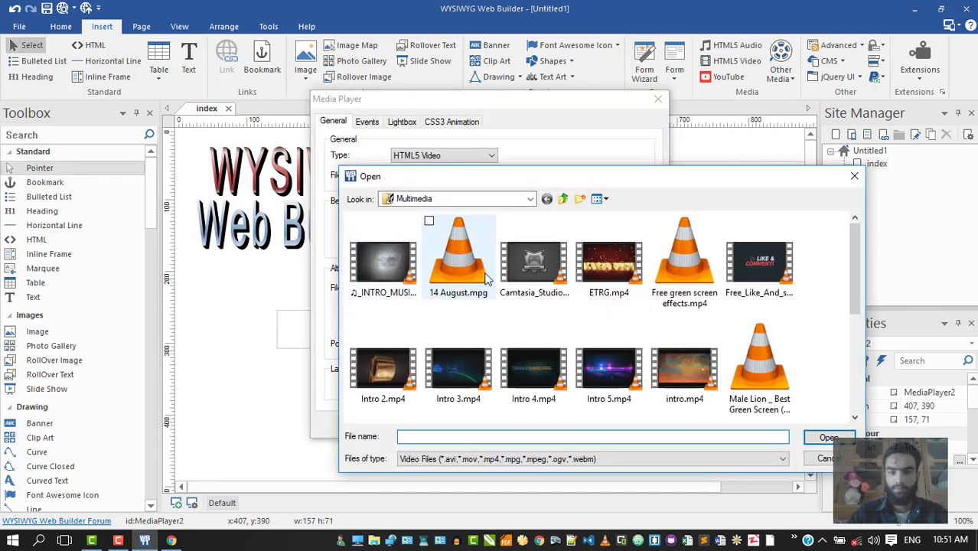
scroll(533, 323, "down", 5)
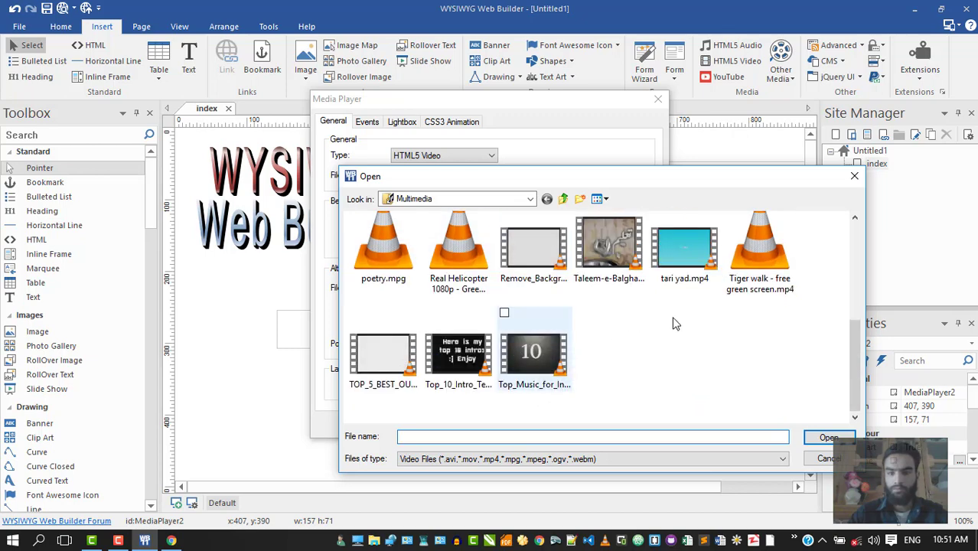
left_click(685, 253)
left_click(826, 437)
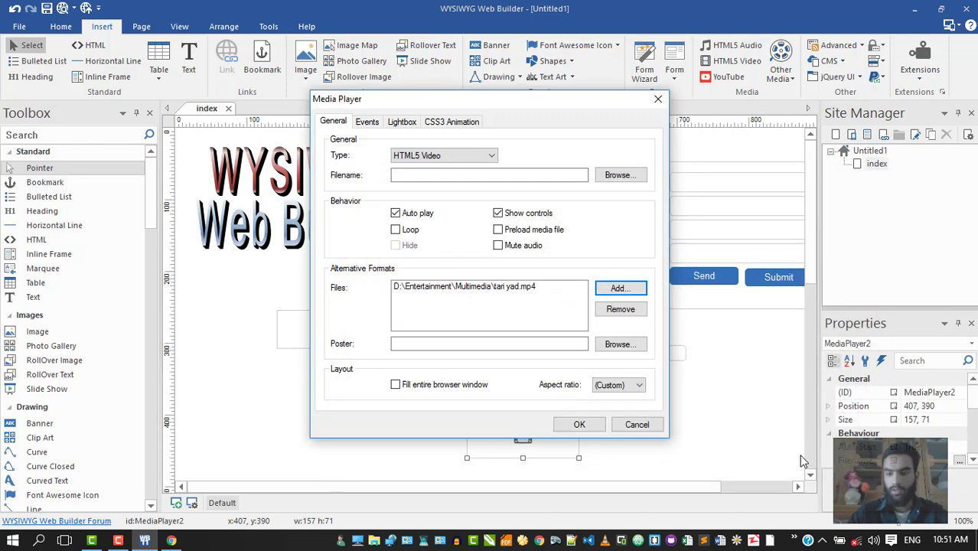
left_click(580, 425)
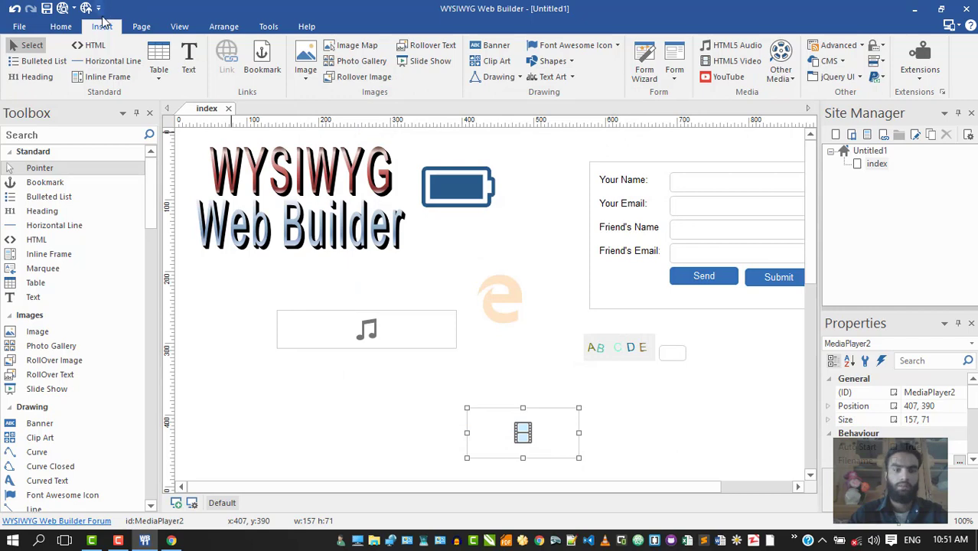
Step: Move the video player below the audio player and delete the text art, battery icon, captcha and form with its Friend's Name label
left_click_drag(496, 427, 350, 403)
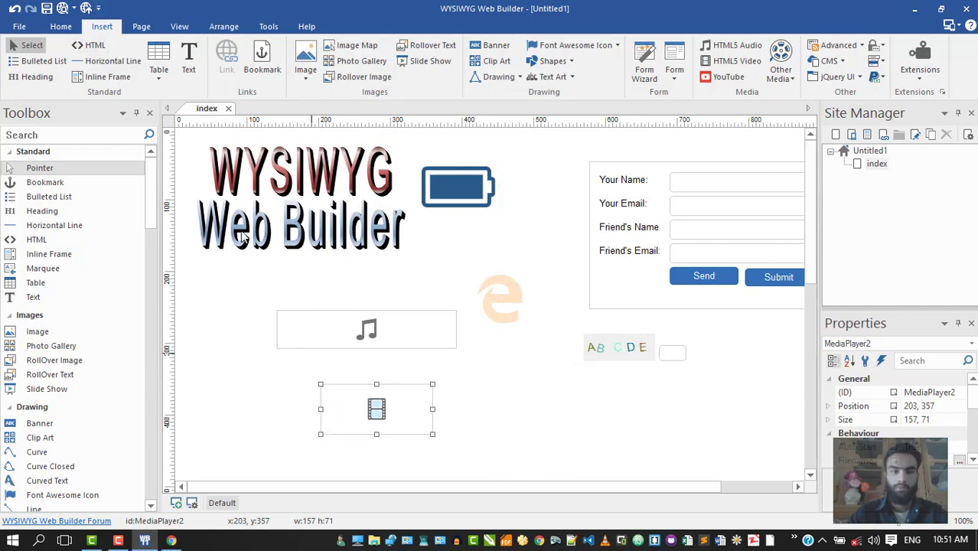
left_click(222, 170)
key("Delete")
left_click(382, 342)
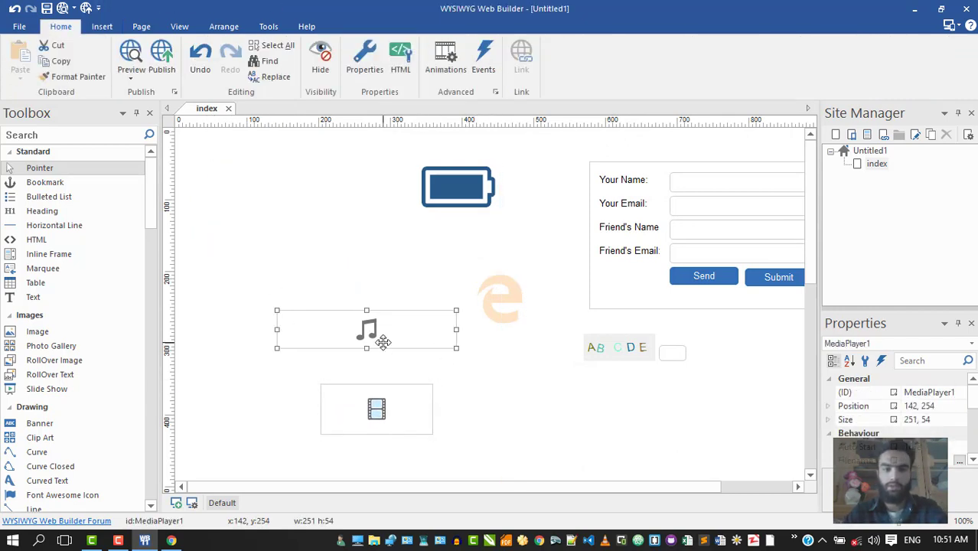
left_click(463, 203)
key("Delete")
left_click(629, 227)
key("Delete")
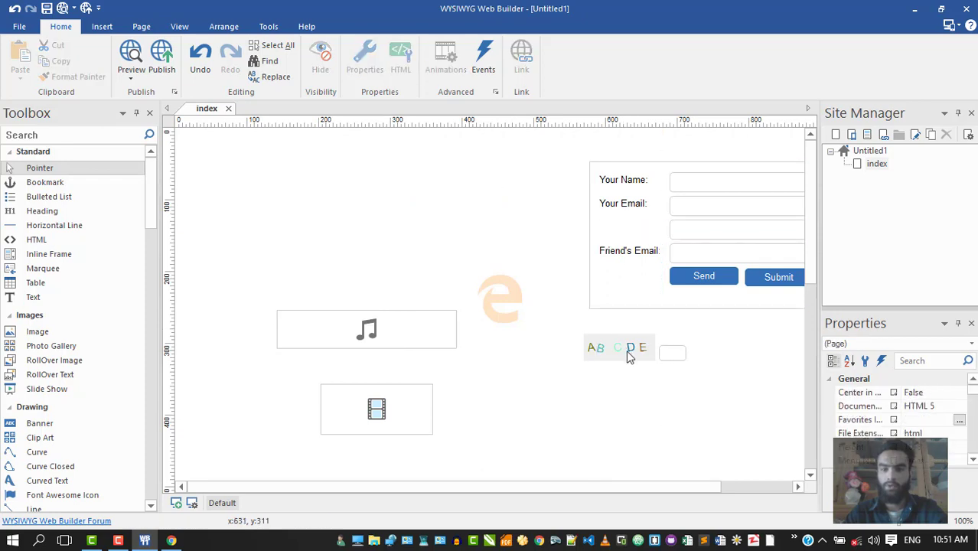
left_click(626, 349)
key("Delete")
left_click(624, 221)
key("Delete")
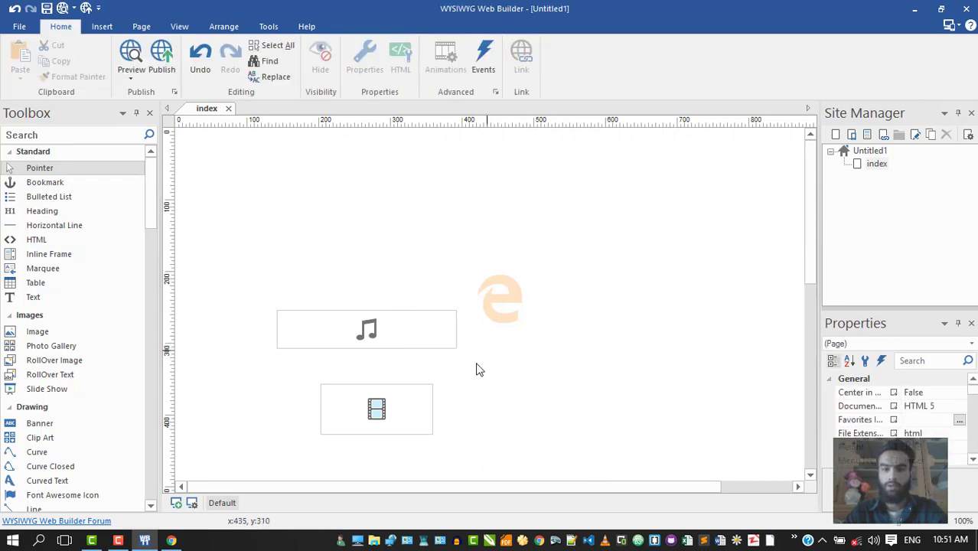
Step: Move the video player to 31, 4, enlarge it to about 459 by 185 px, and preview the page in the browser
left_click_drag(396, 412, 525, 262)
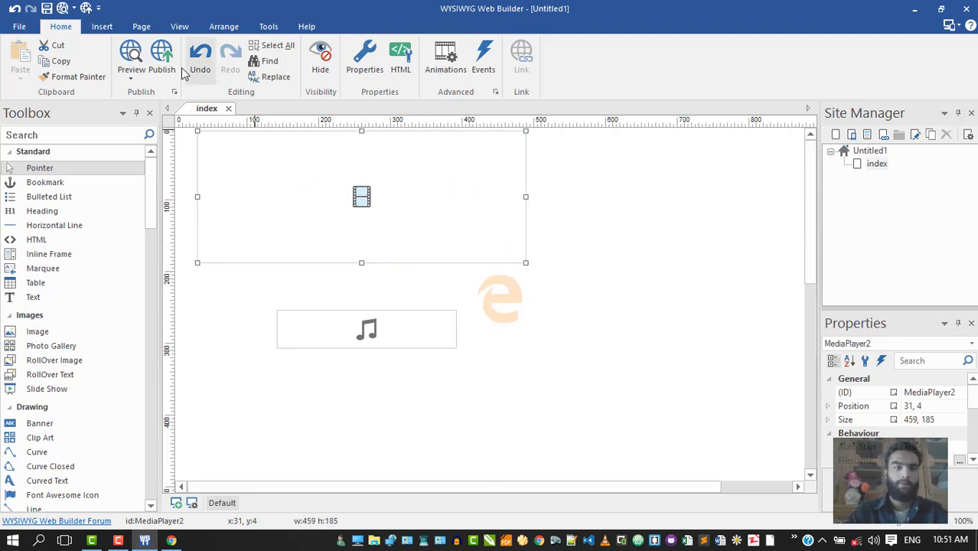
left_click(63, 9)
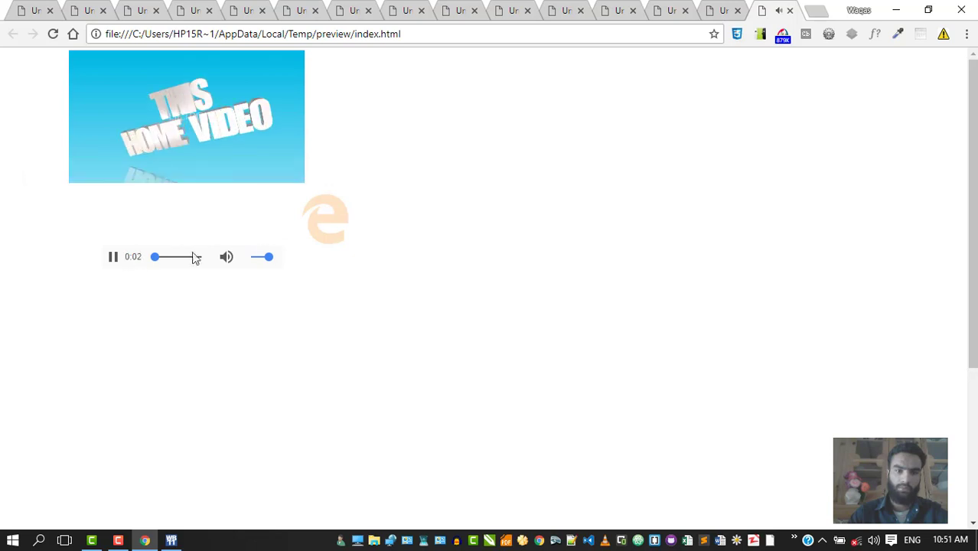
Step: Mute the previewed audio and test the video's volume, full-screen, seek and pause controls
left_click(226, 258)
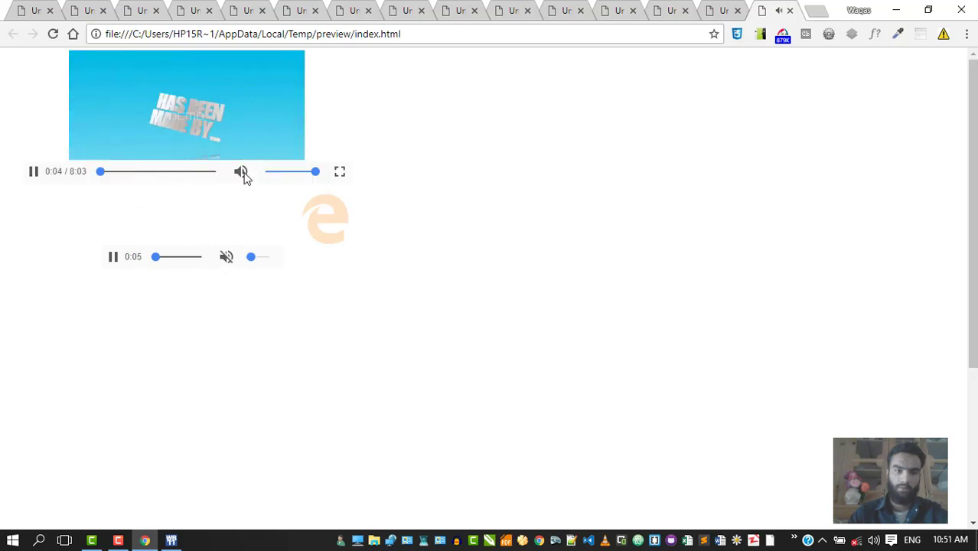
left_click_drag(316, 173, 277, 179)
left_click(339, 173)
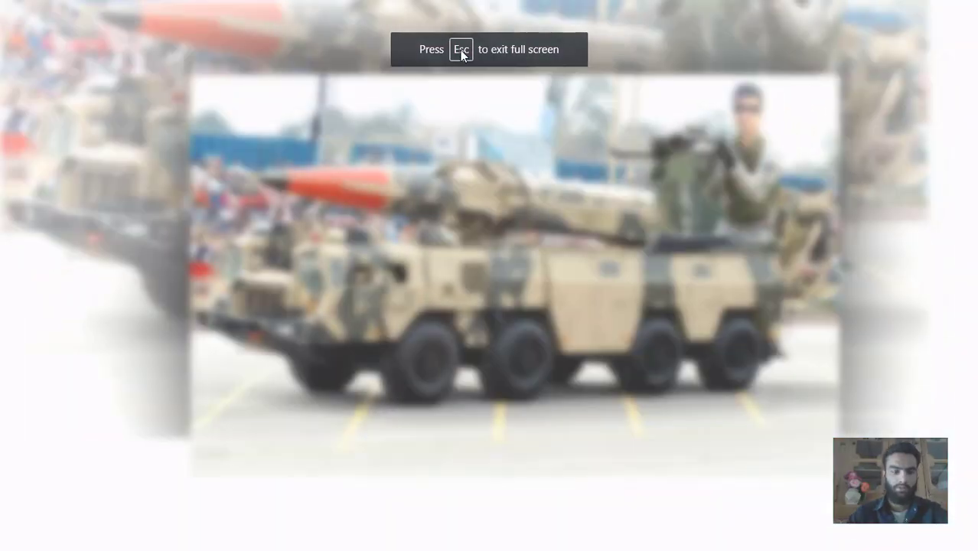
key("Escape")
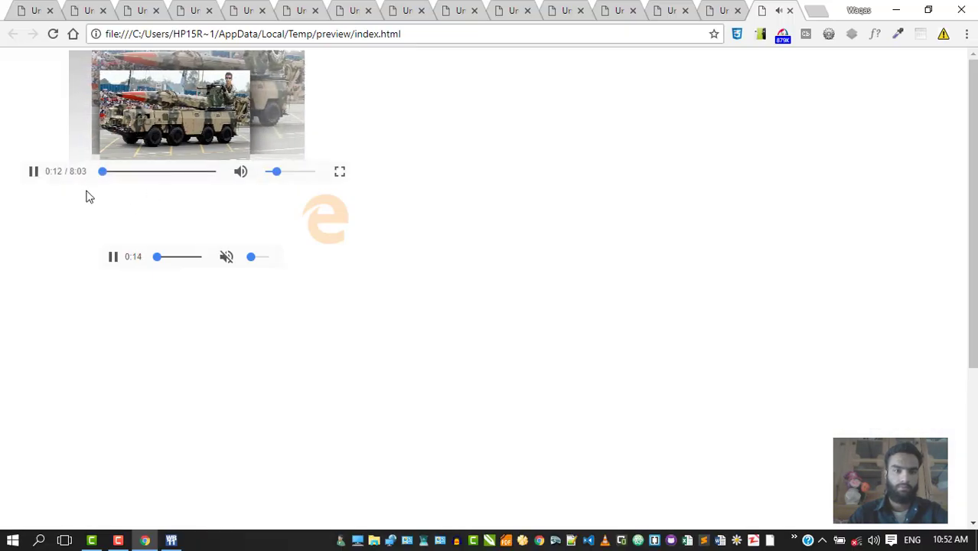
left_click_drag(101, 173, 169, 175)
left_click(156, 173)
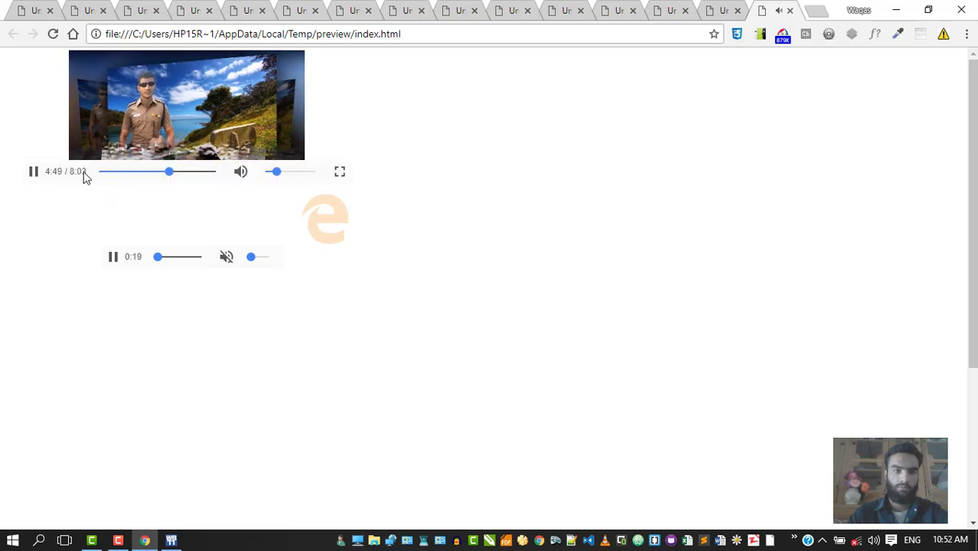
left_click(35, 172)
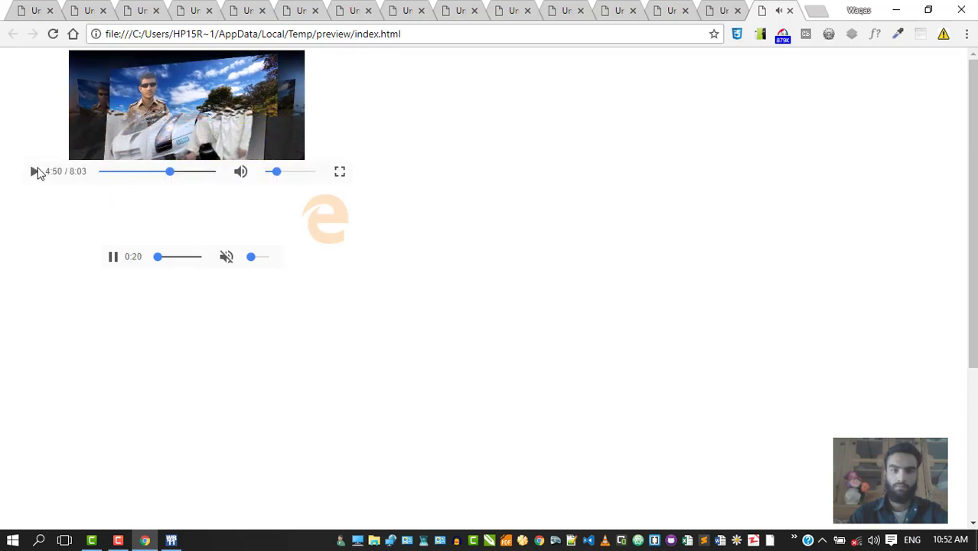
Step: Return to WYSIWYG Web Builder and replace the video player with a YouTube object about 184 by 103 px at 345, 67
left_click(171, 540)
key("Delete")
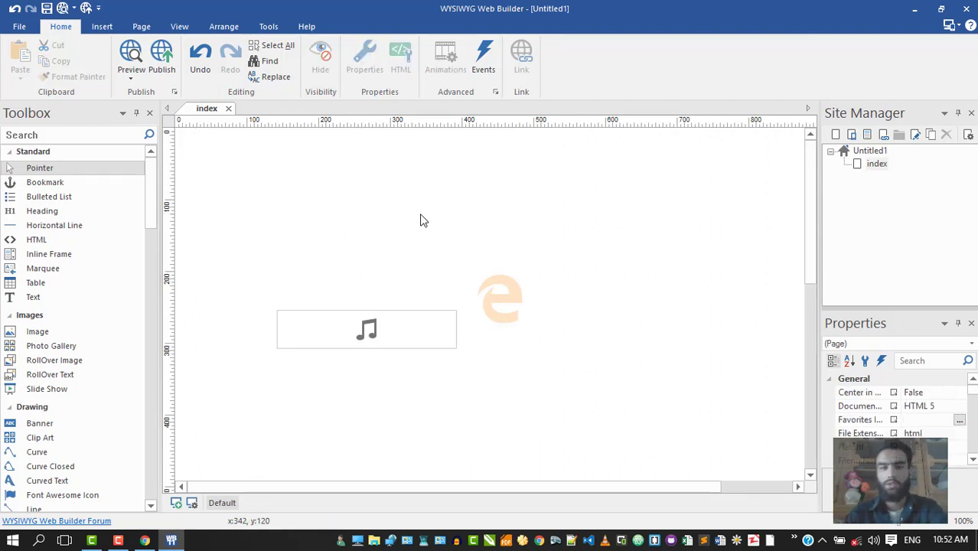
left_click(103, 27)
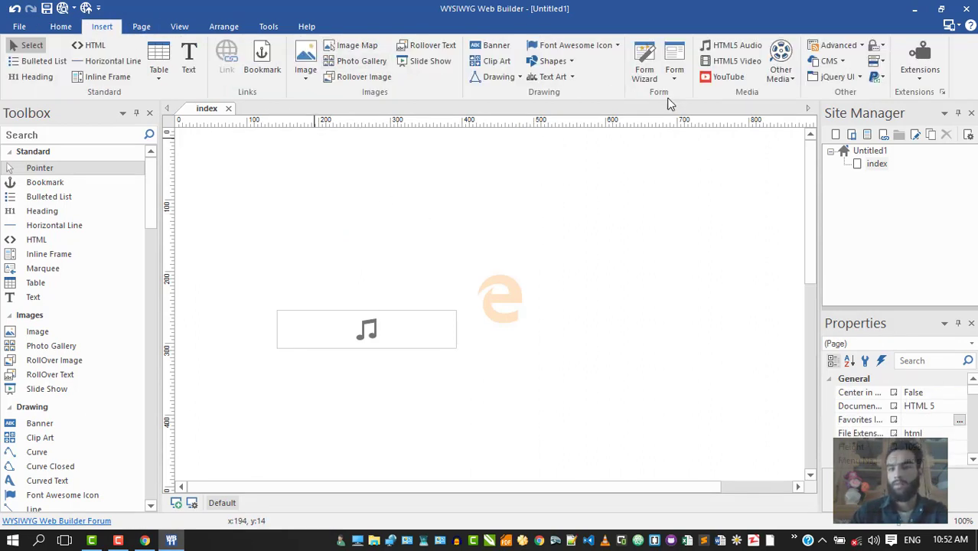
left_click(728, 78)
left_click_drag(422, 176, 554, 248)
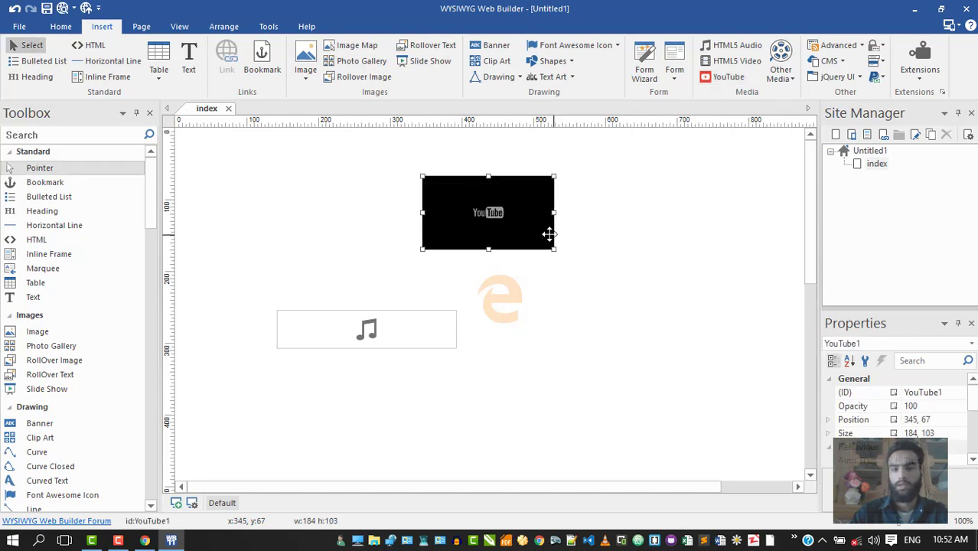
Step: Review the YouTube object's video URL in its properties and accept the existing settings
double_click(491, 216)
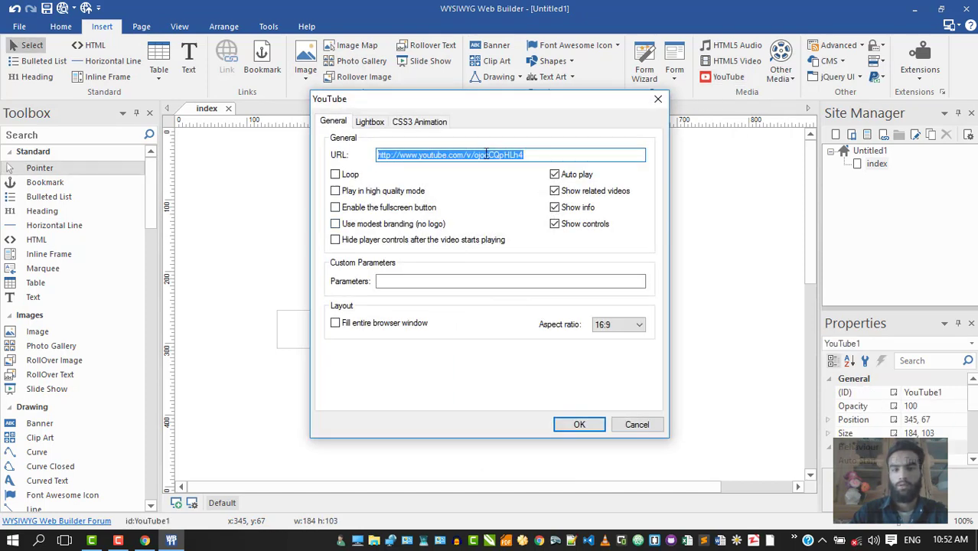
left_click_drag(540, 158, 362, 164)
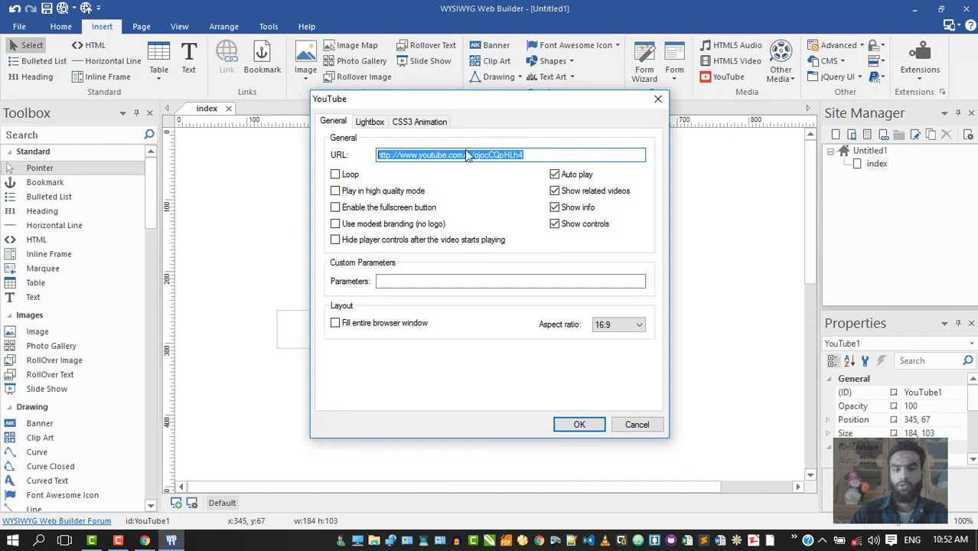
left_click(579, 424)
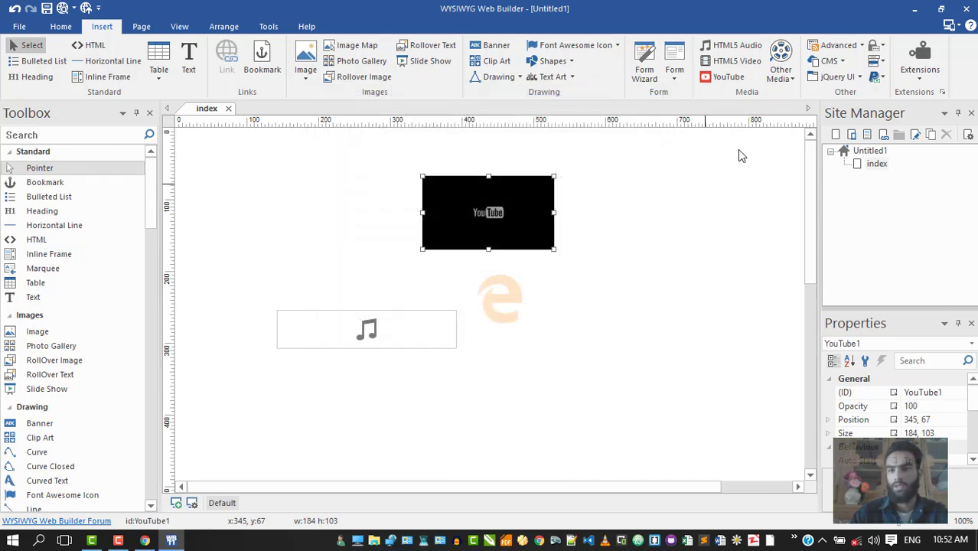
Step: Insert a Flash object about 148 by 201 px at 669, 53 and open its properties
left_click(781, 68)
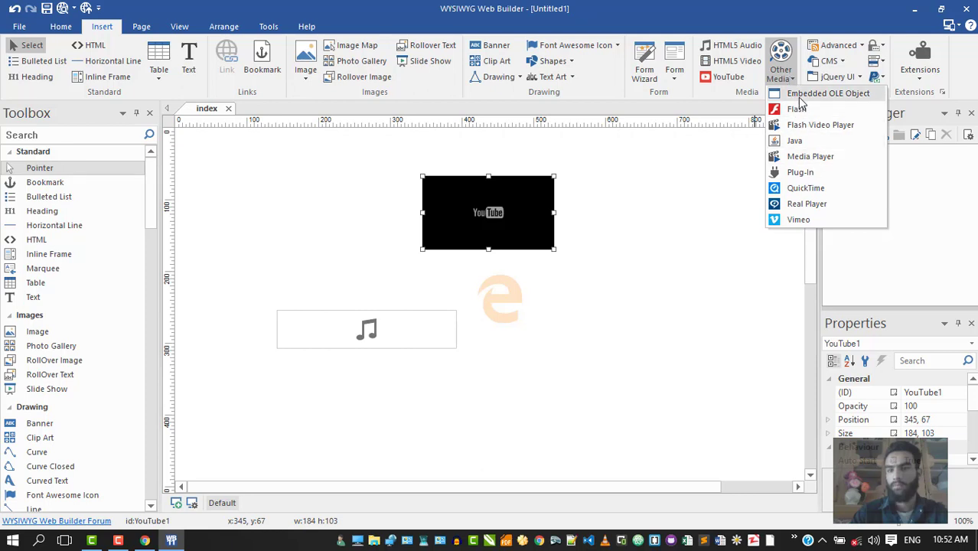
left_click(800, 109)
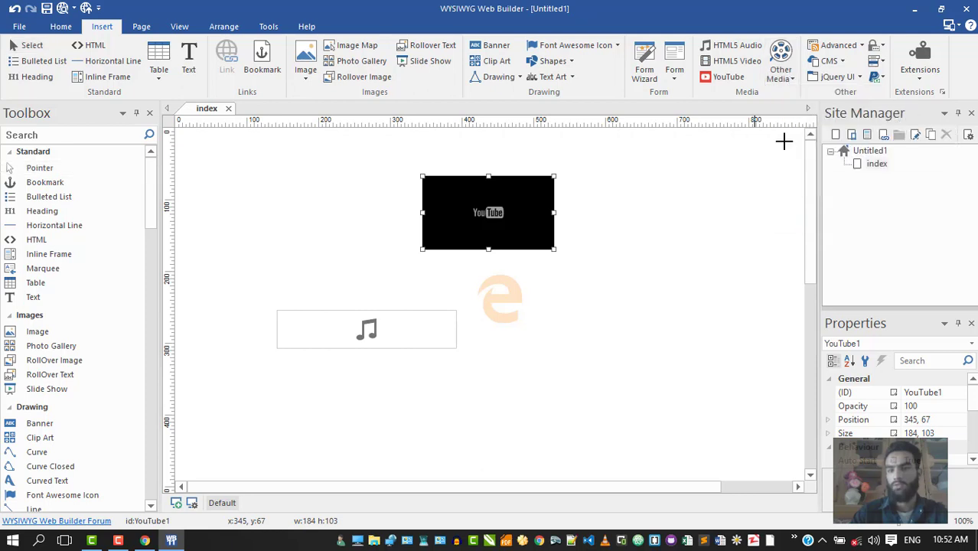
left_click(711, 255)
double_click(713, 220)
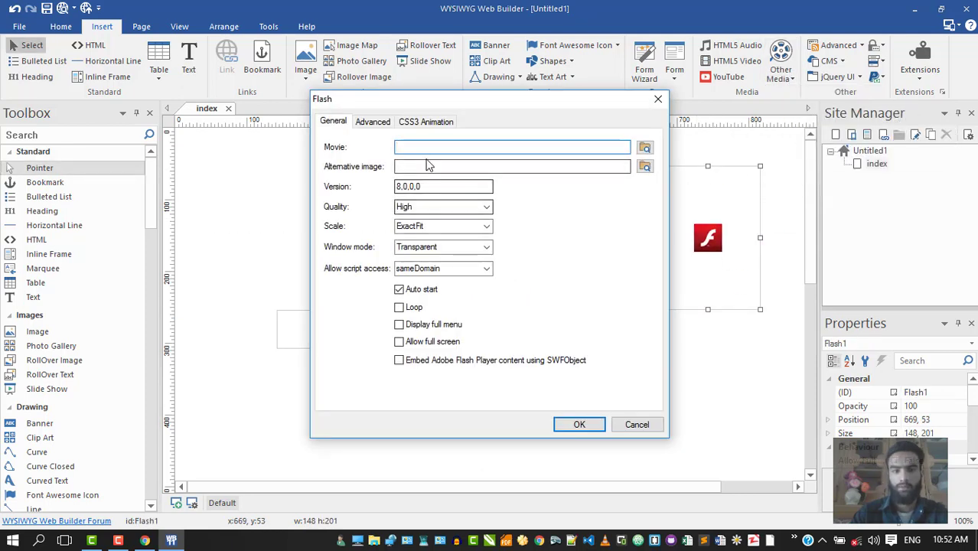
Step: Browse for the Flash object's movie file and open the D:\WebDevlopment\web desining folder
left_click(644, 148)
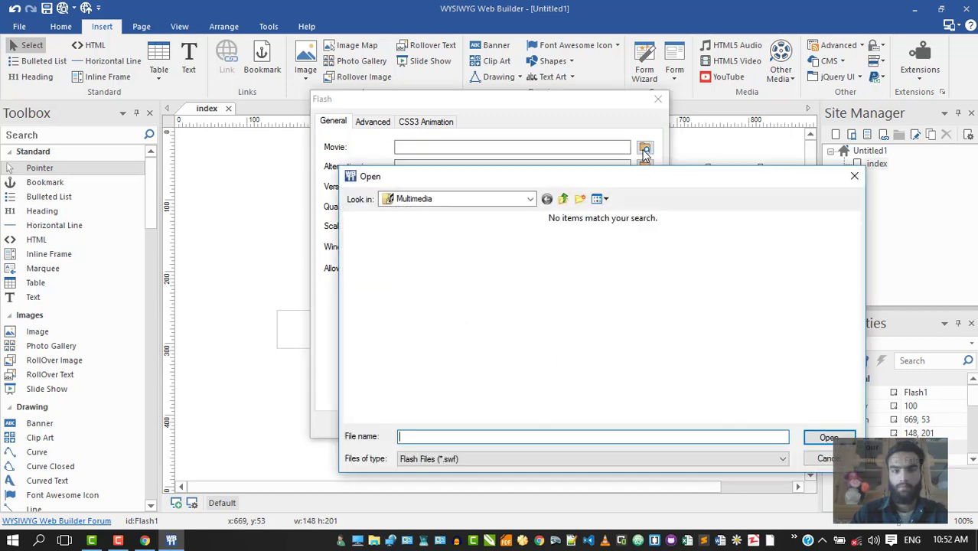
left_click(564, 199)
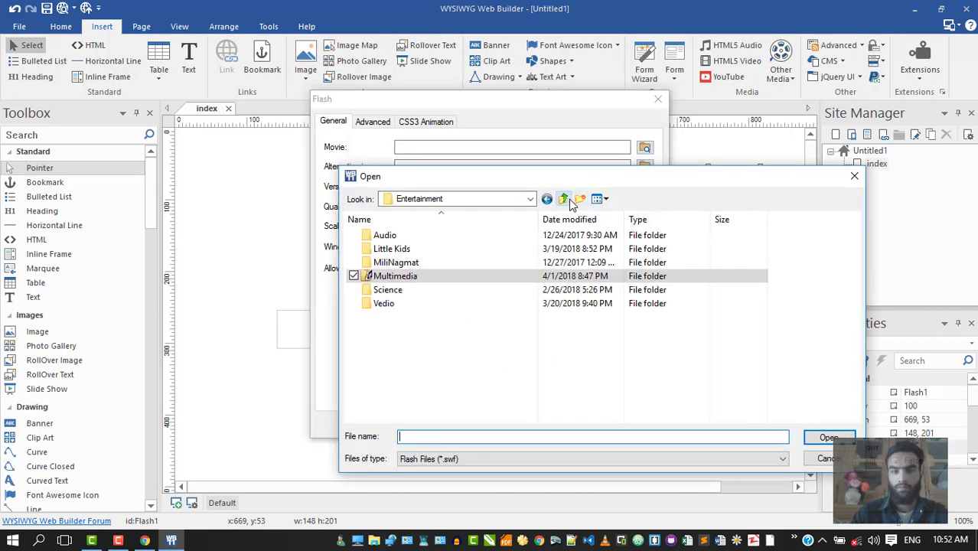
left_click(566, 199)
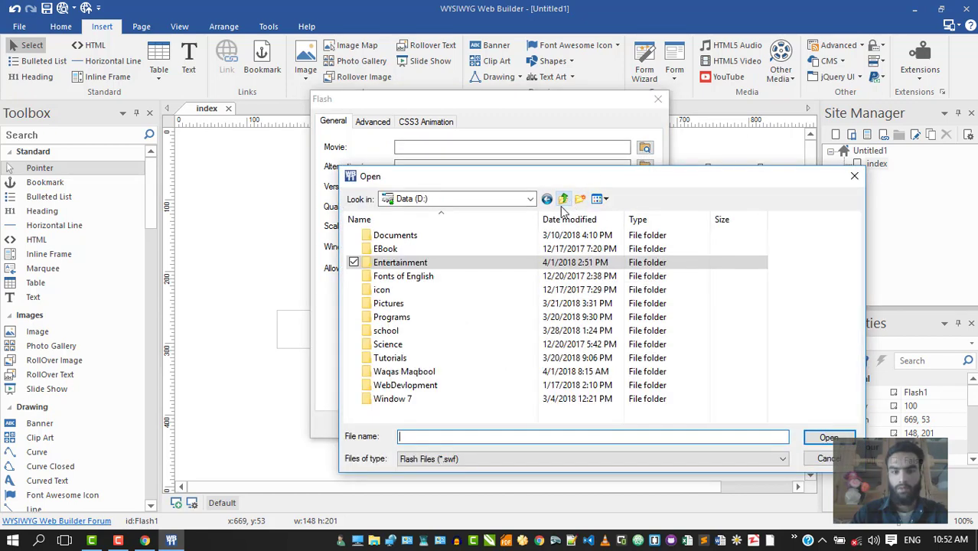
double_click(410, 387)
left_click(415, 280)
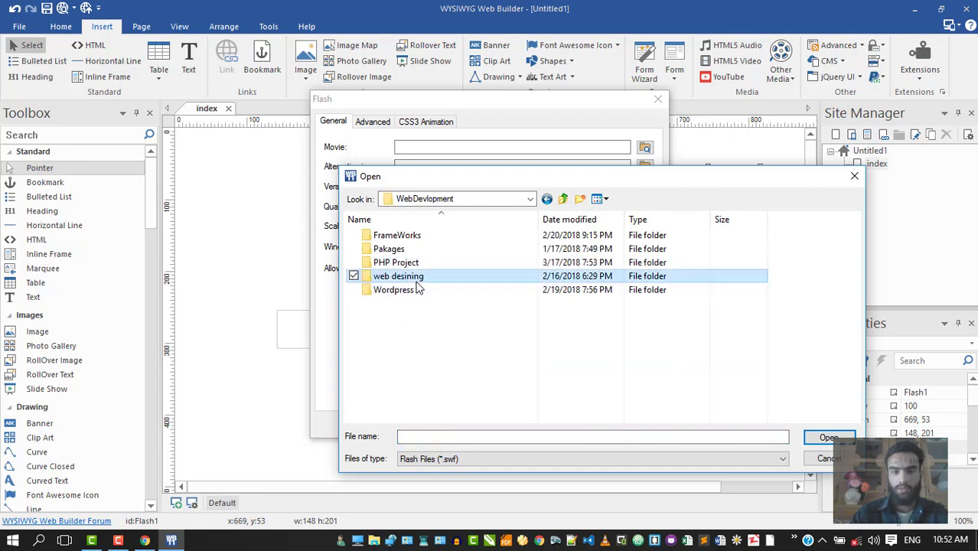
double_click(416, 282)
Step: Assign HEAD.swf from the HTML subfolder as the Flash movie and accept the Flash properties
scroll(405, 287, "down", 6)
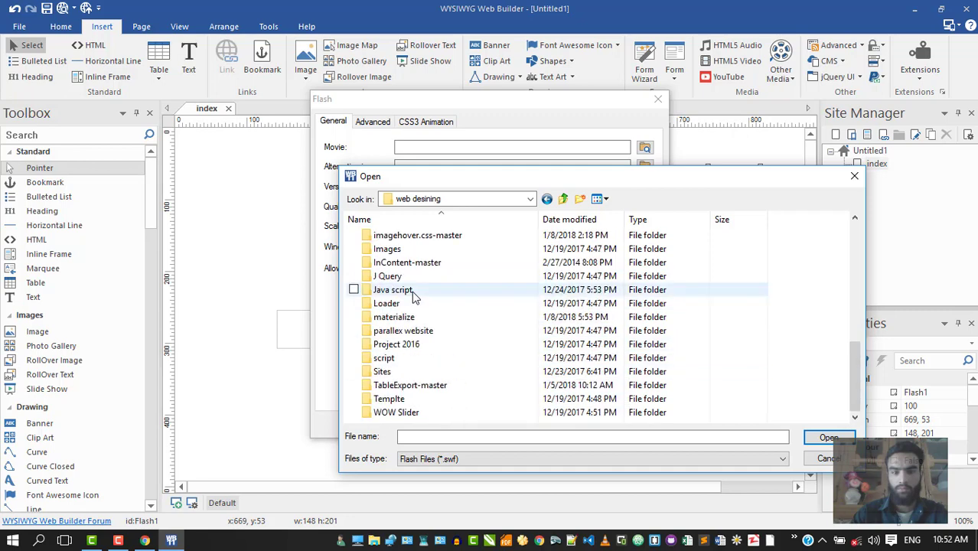
scroll(411, 321, "up", 6)
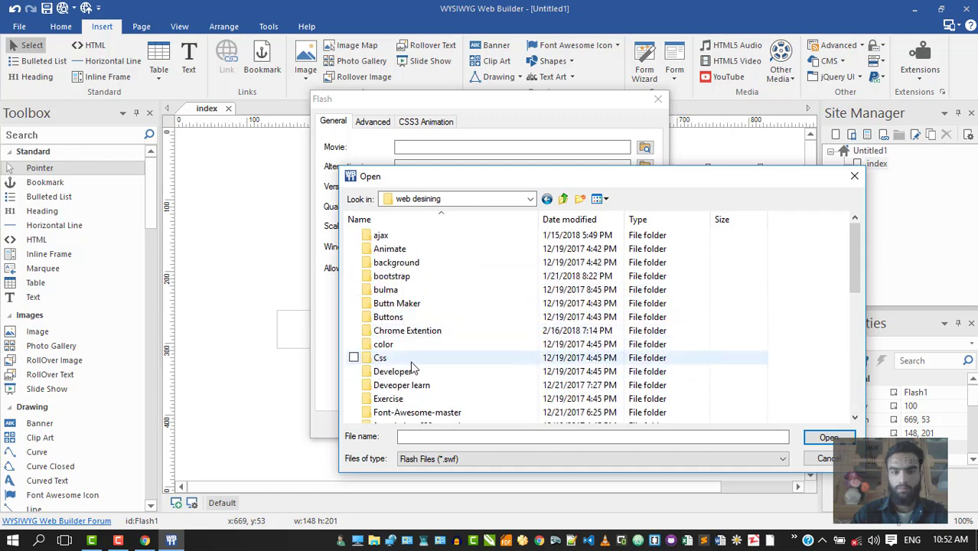
scroll(417, 344, "down", 4)
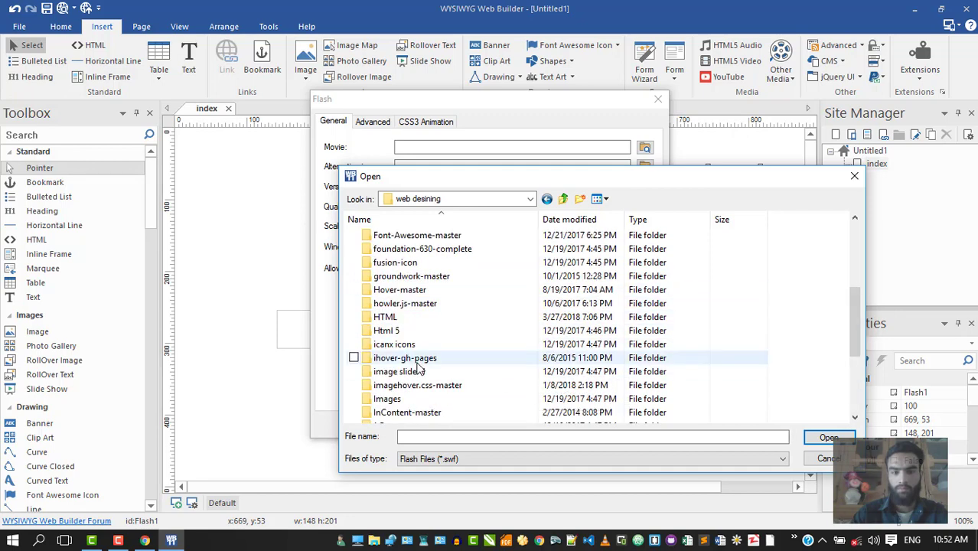
scroll(418, 368, "down", 4)
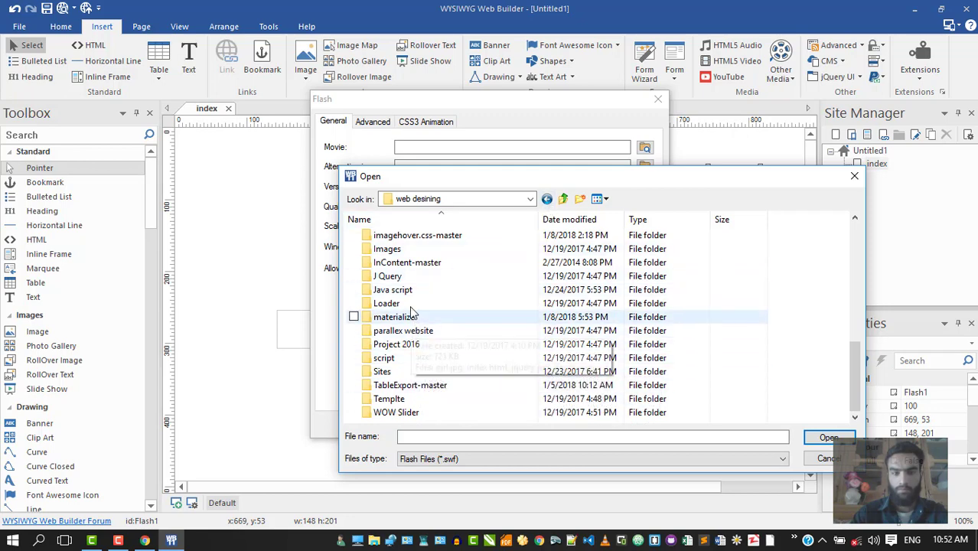
scroll(411, 317, "up", 4)
scroll(410, 348, "up", 4)
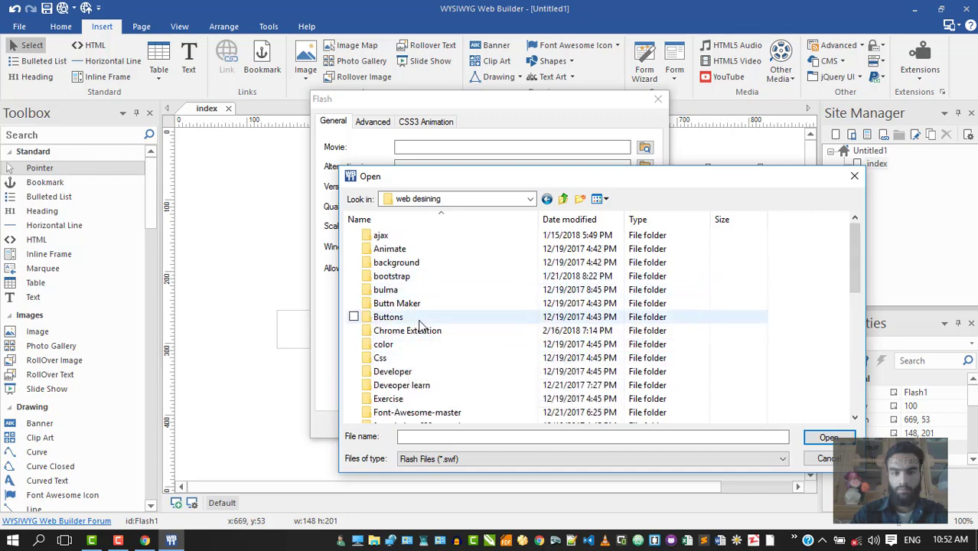
scroll(419, 325, "down", 4)
double_click(408, 320)
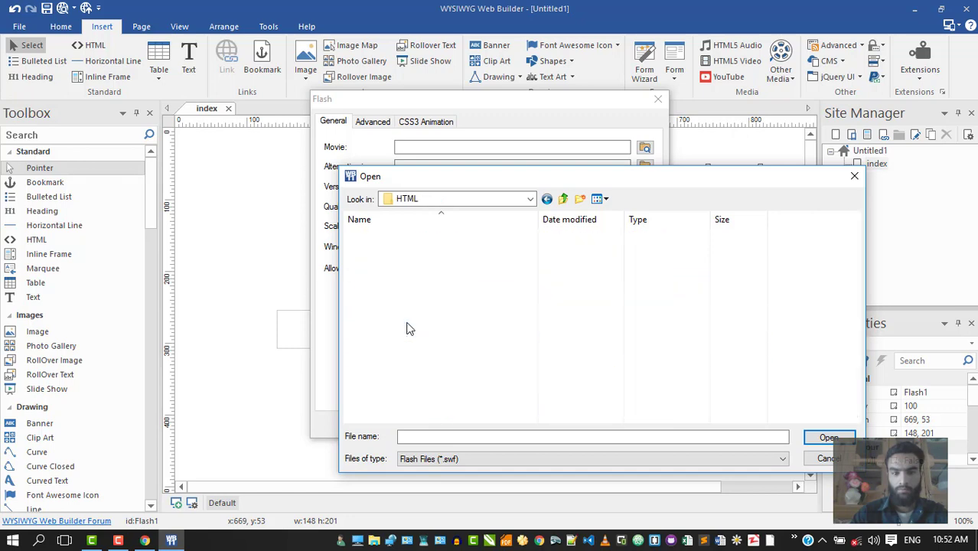
left_click(405, 331)
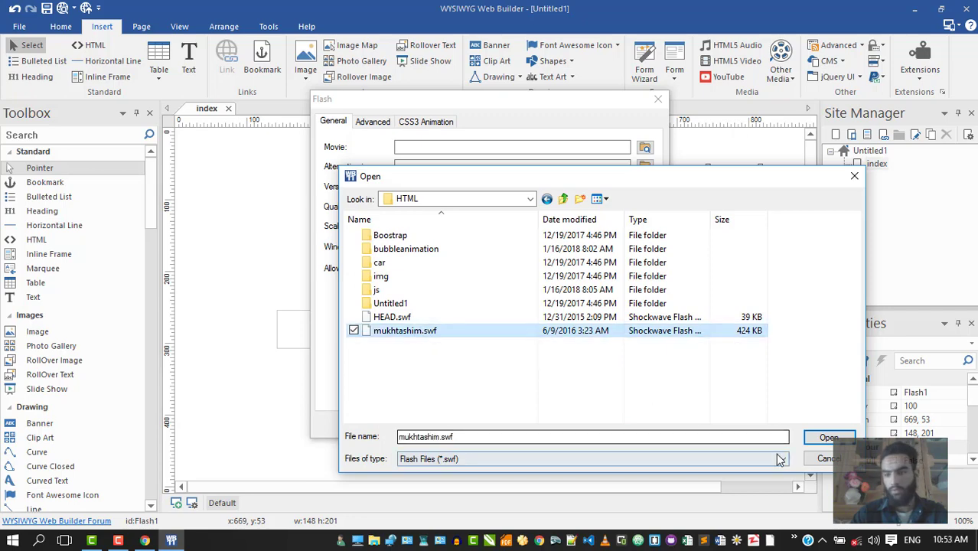
left_click(459, 316)
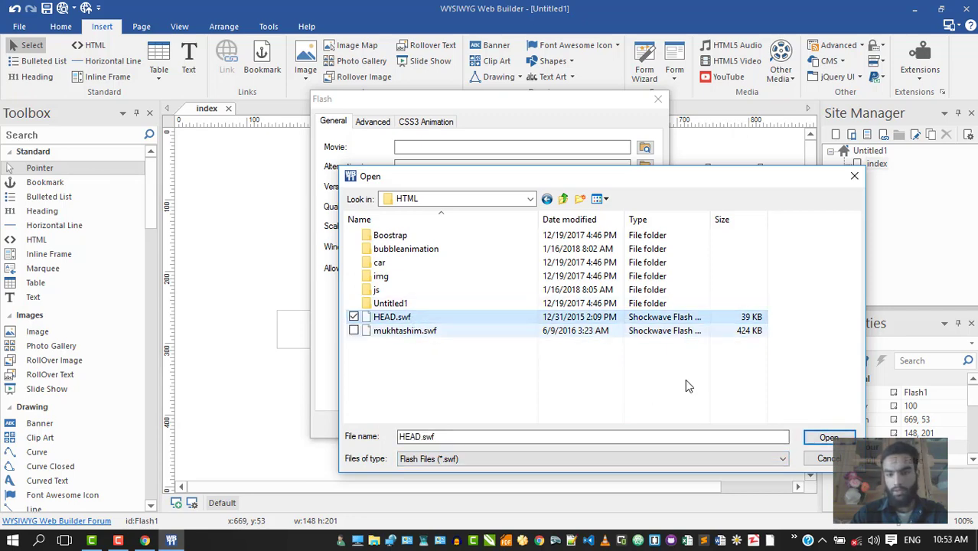
left_click(828, 438)
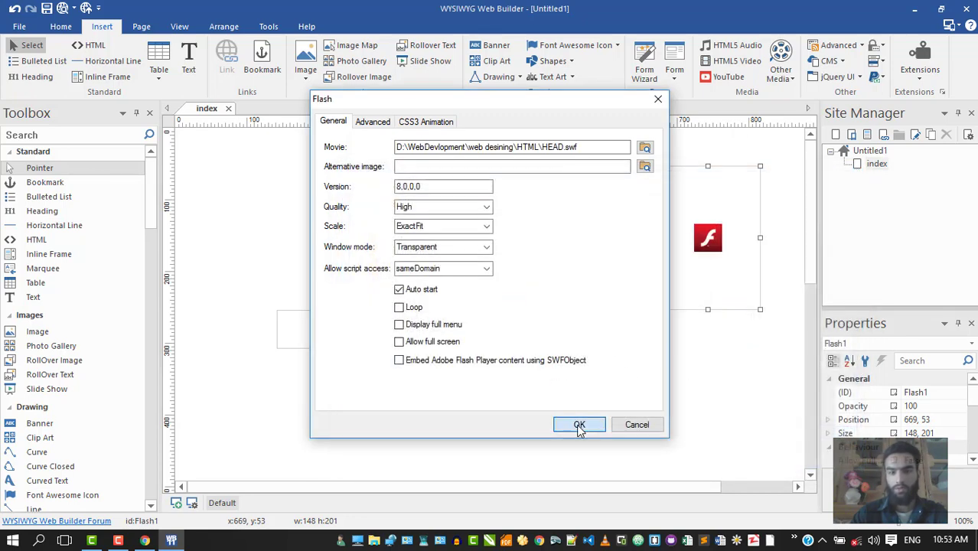
left_click(579, 425)
Step: Delete the YouTube object and the HTML5 audio player from the page
left_click(509, 225)
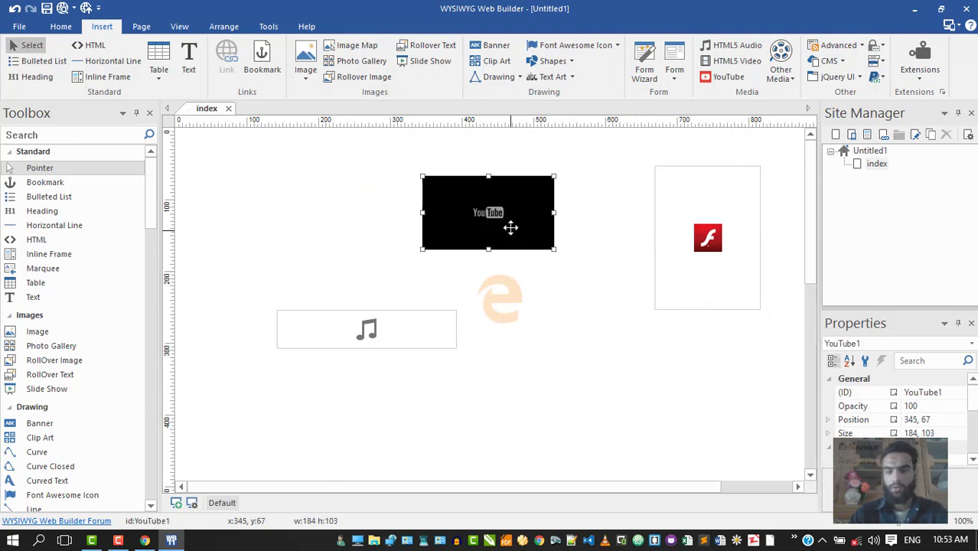
key("Delete")
key("Tab")
key("Delete")
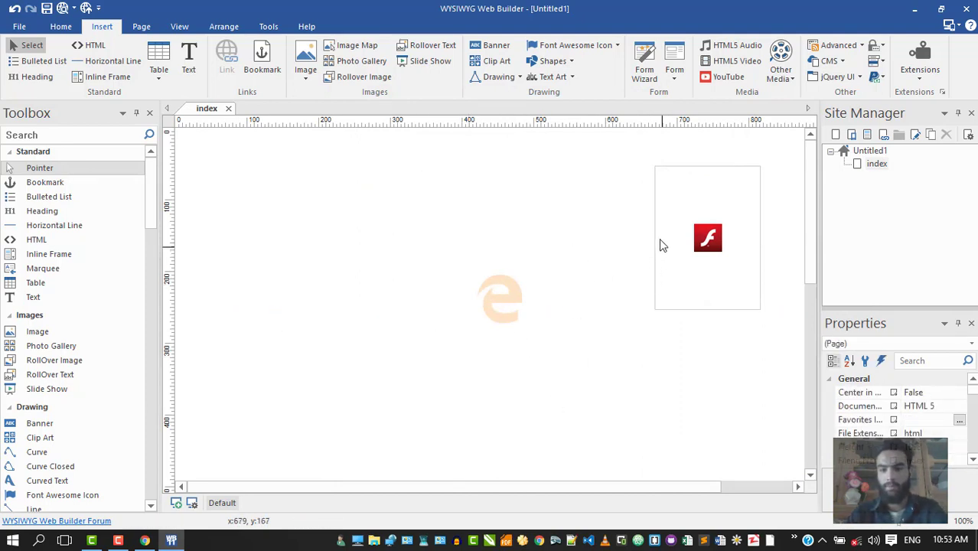
Step: Widen the Flash object to about 748 by 201 px at 70, 47 and preview the page in the browser
left_click(656, 237)
left_click_drag(655, 233, 225, 233)
left_click(62, 8)
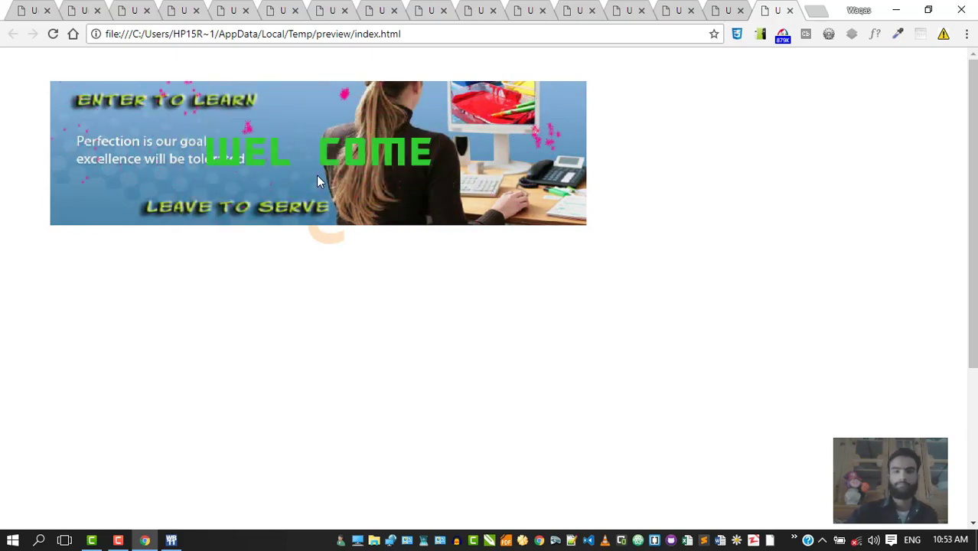
Step: Return to WYSIWYG Web Builder, insert a Media Player about 290 by 80 px below the Flash object, and open its properties
left_click(173, 540)
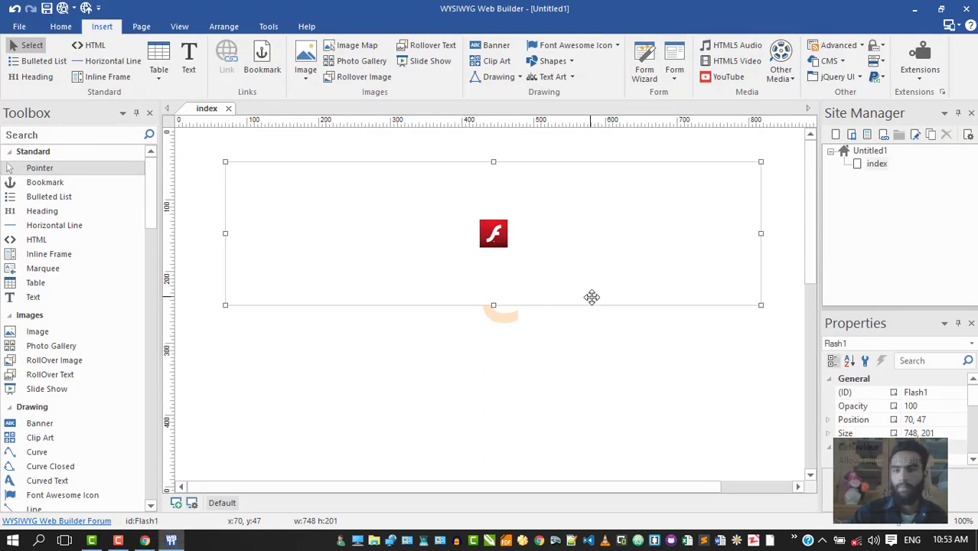
left_click(786, 78)
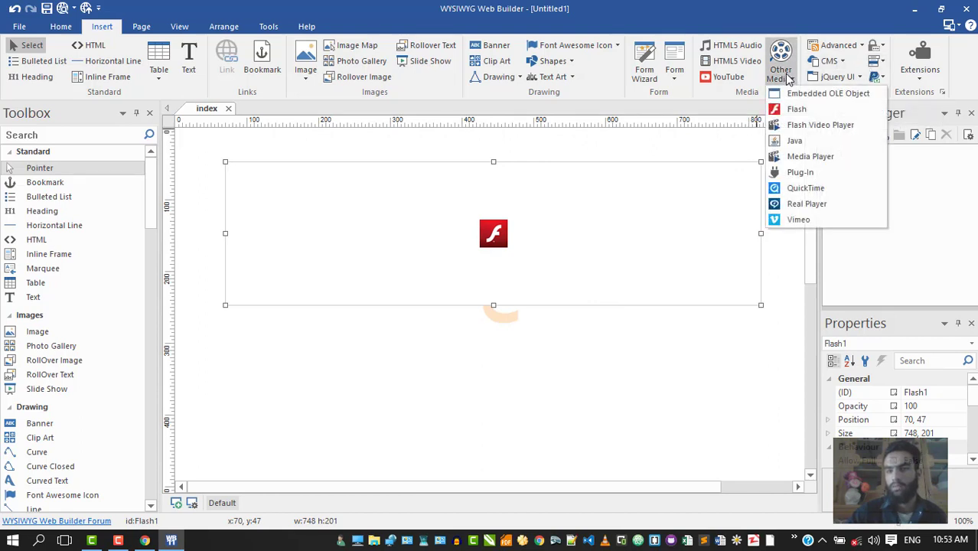
left_click(802, 157)
left_click_drag(387, 373, 594, 382)
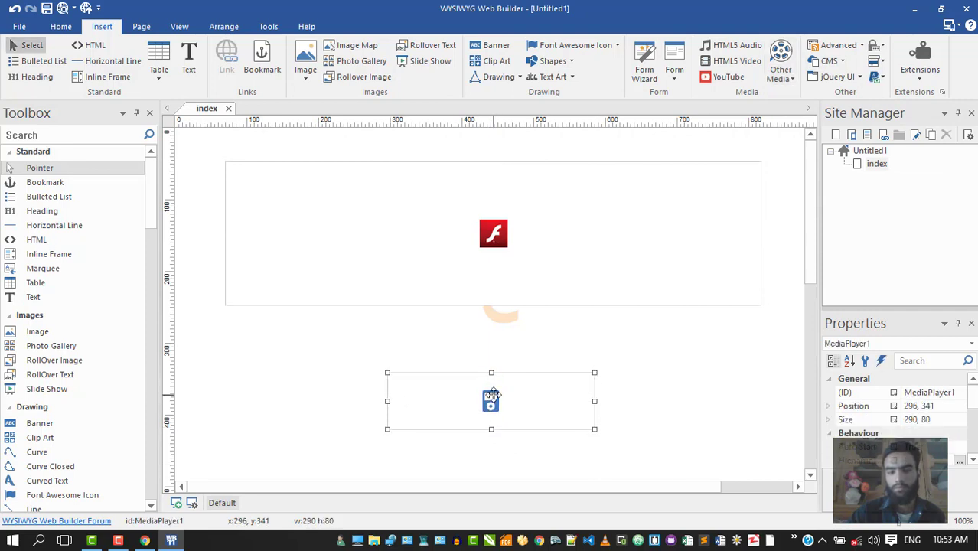
double_click(480, 422)
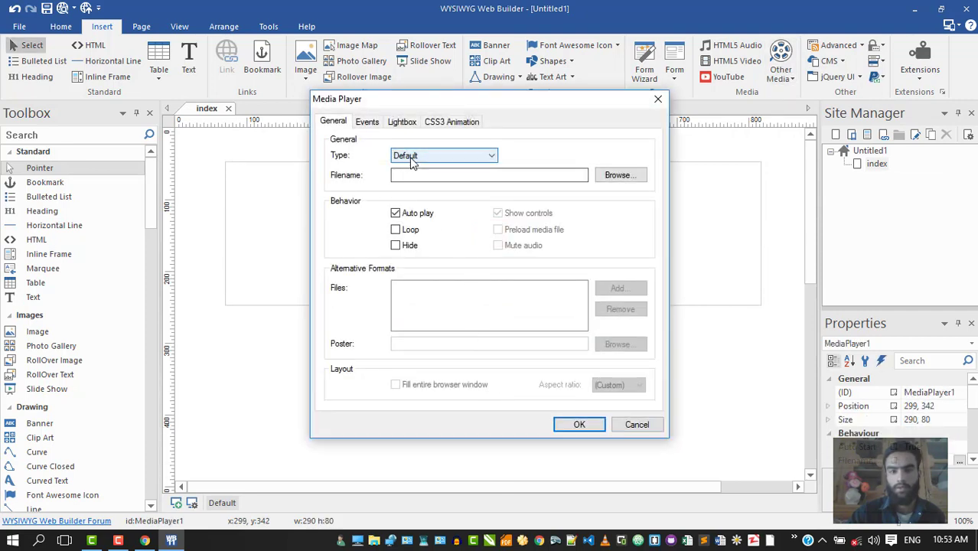
Step: Browse for the Media Player's audio file, moving up from the HTML folder to the D: drive
left_click(618, 176)
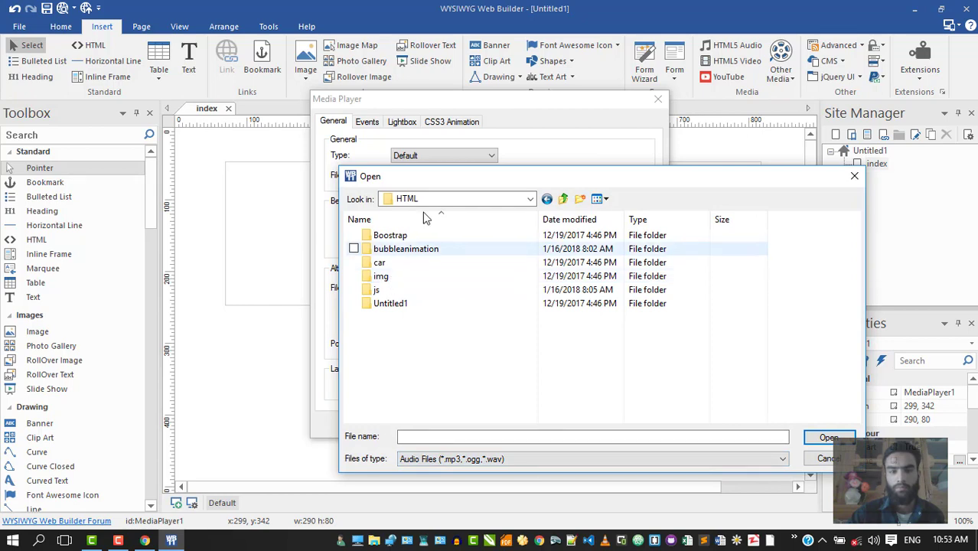
left_click(563, 199)
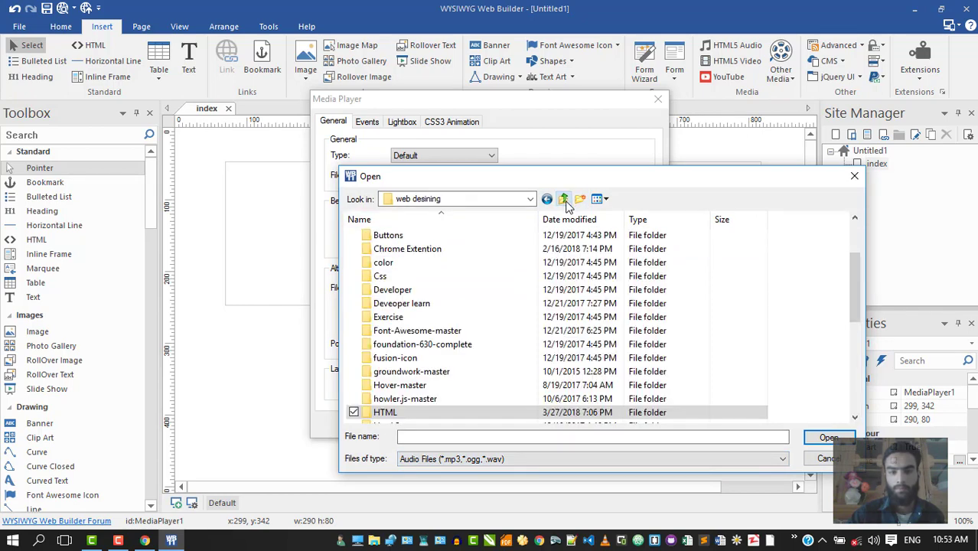
scroll(414, 352, "down", 5)
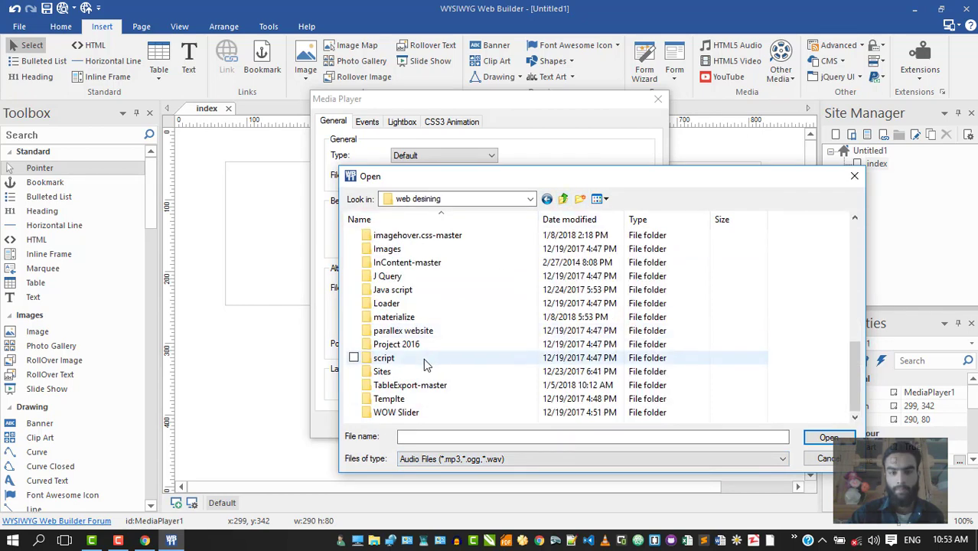
left_click(563, 199)
left_click(563, 199)
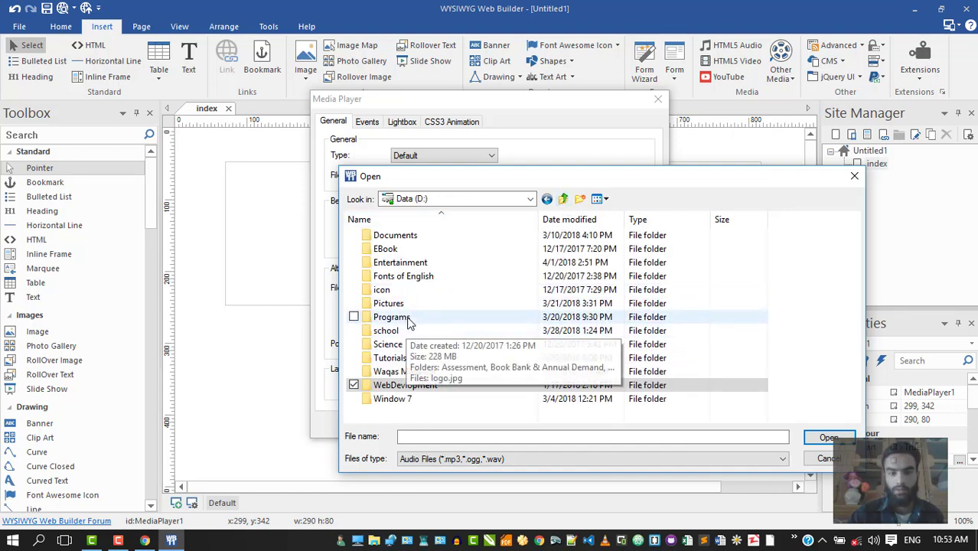
double_click(396, 358)
scroll(401, 401, "down", 6)
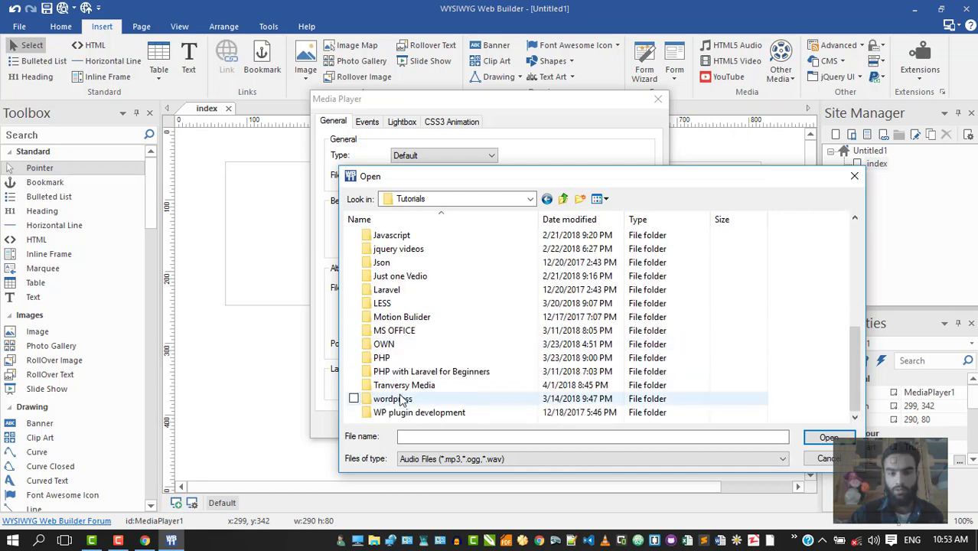
double_click(406, 350)
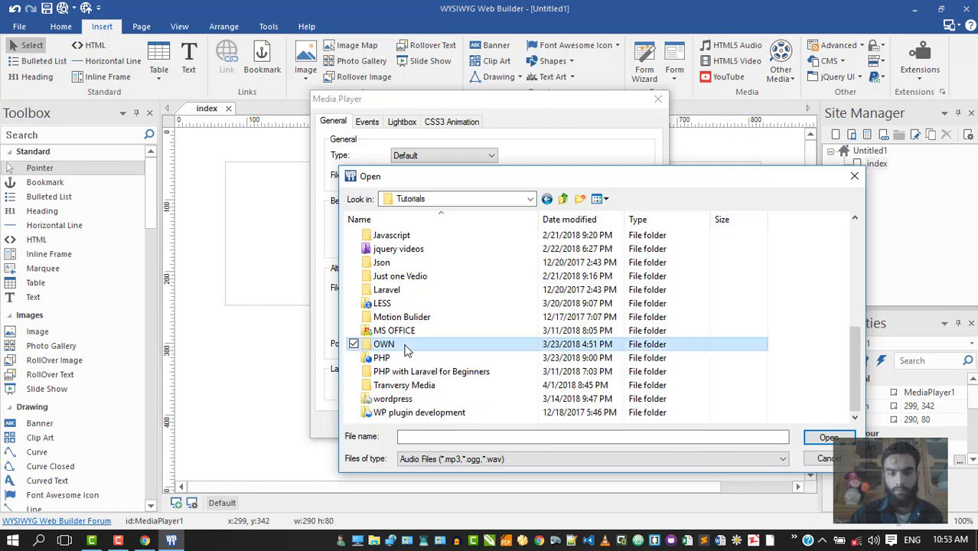
double_click(407, 240)
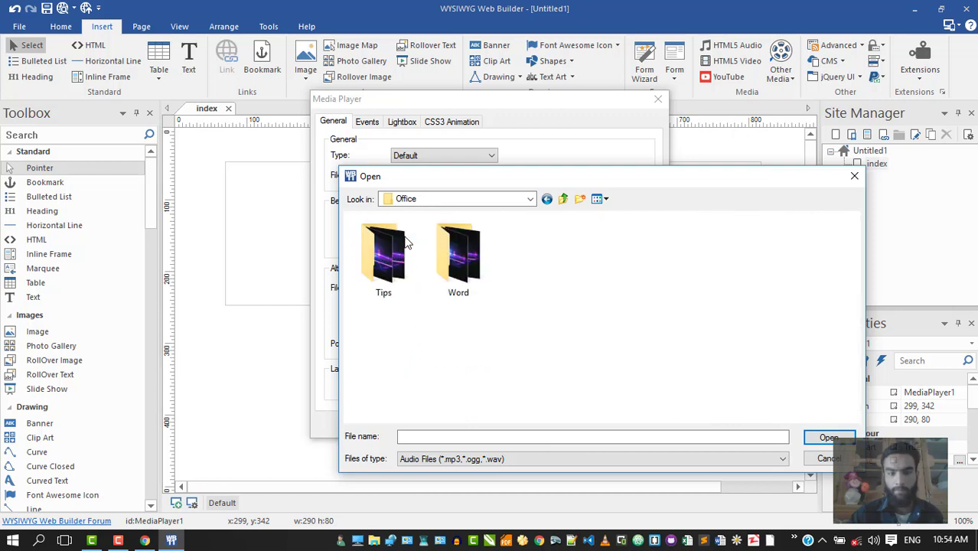
double_click(391, 275)
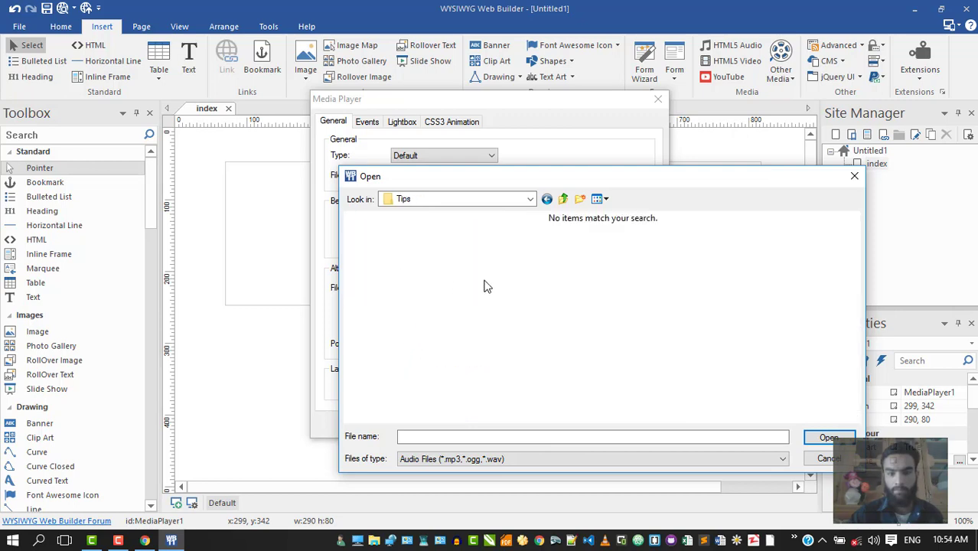
left_click(563, 199)
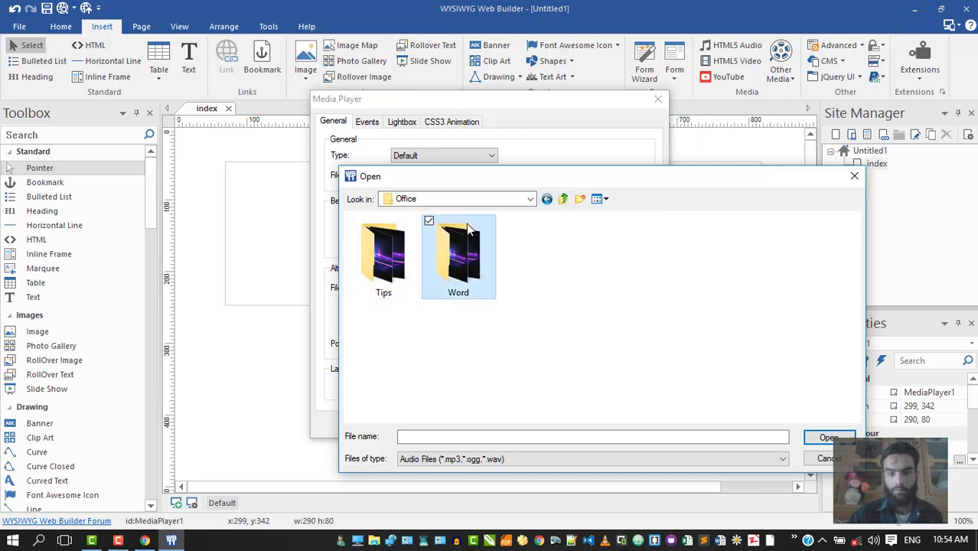
double_click(463, 245)
triple_click(564, 199)
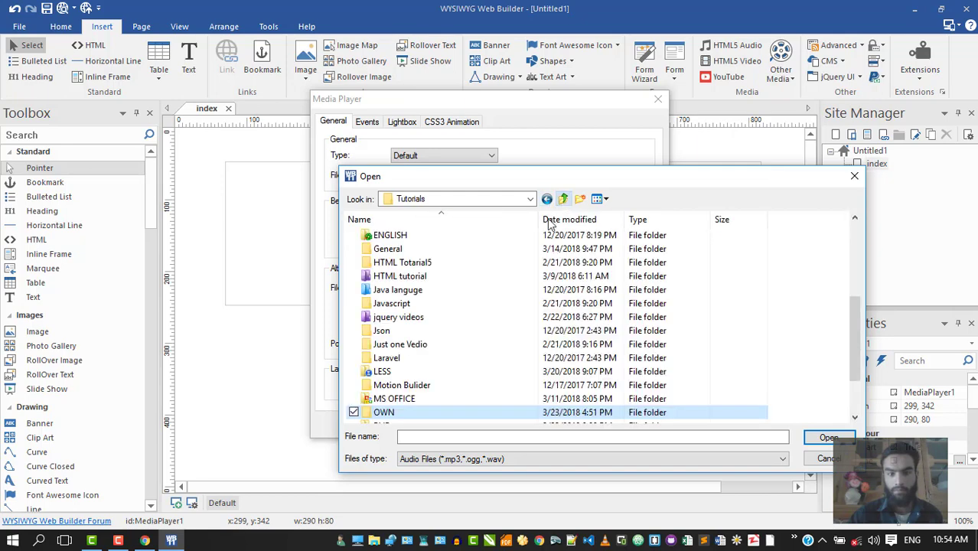
scroll(429, 306, "up", 4)
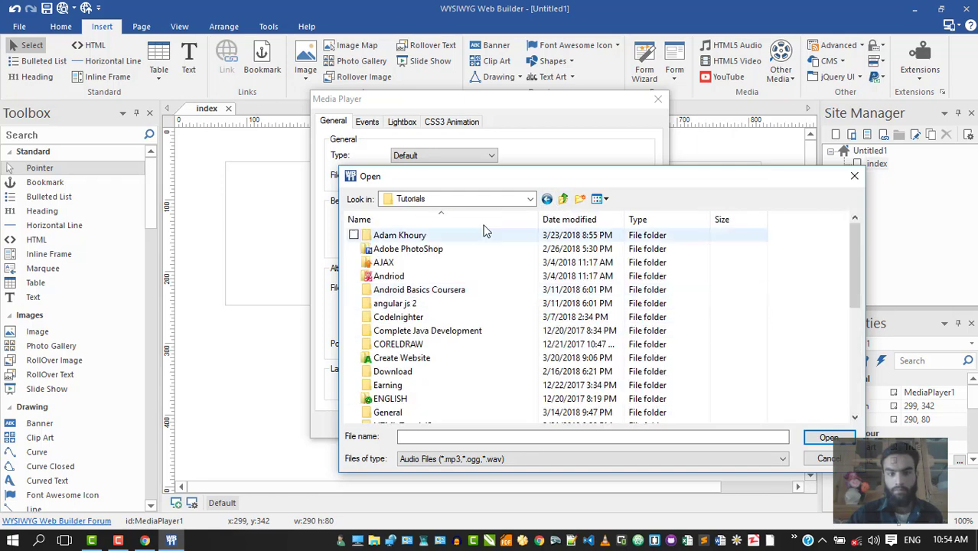
left_click(564, 199)
Step: Assign How_to_Make_Mobile_Projector_Using__Bulb_At_Home.mp3 from the Entertainment\Multimedia folder as the Media Player's file
left_click(433, 262)
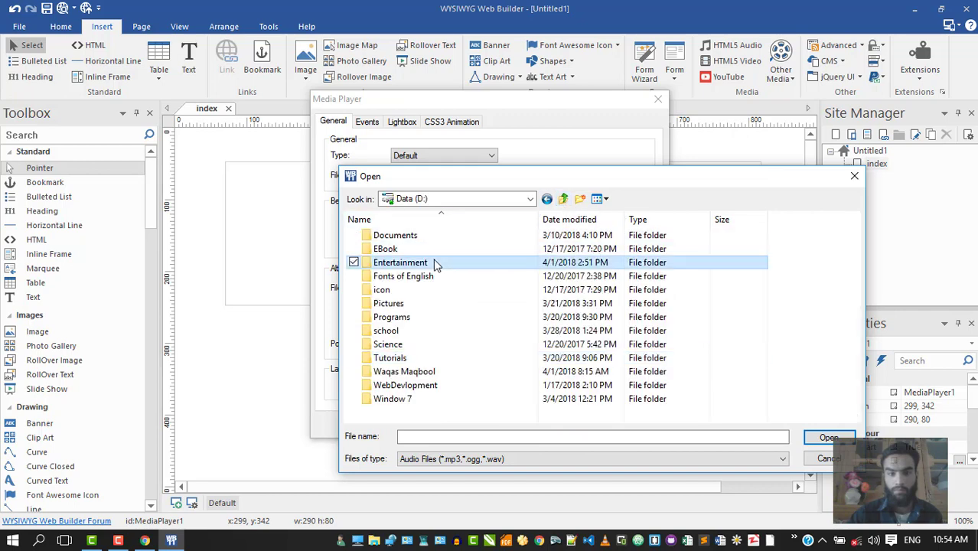
double_click(434, 262)
double_click(403, 276)
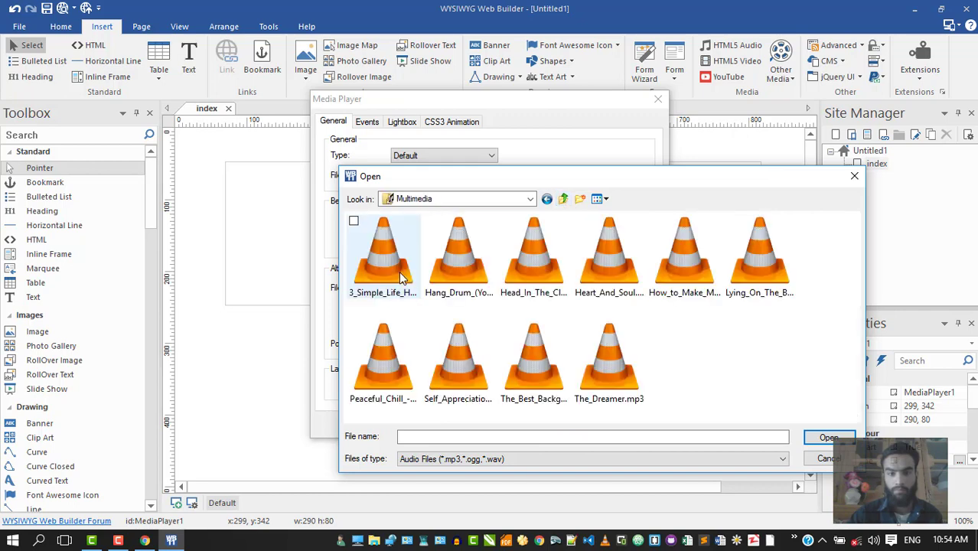
left_click(457, 253)
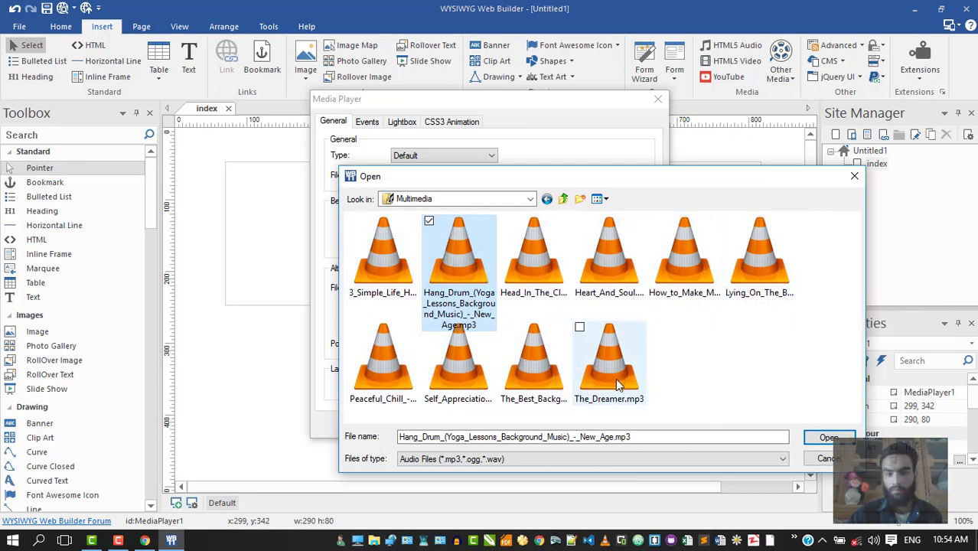
left_click(684, 253)
left_click(822, 437)
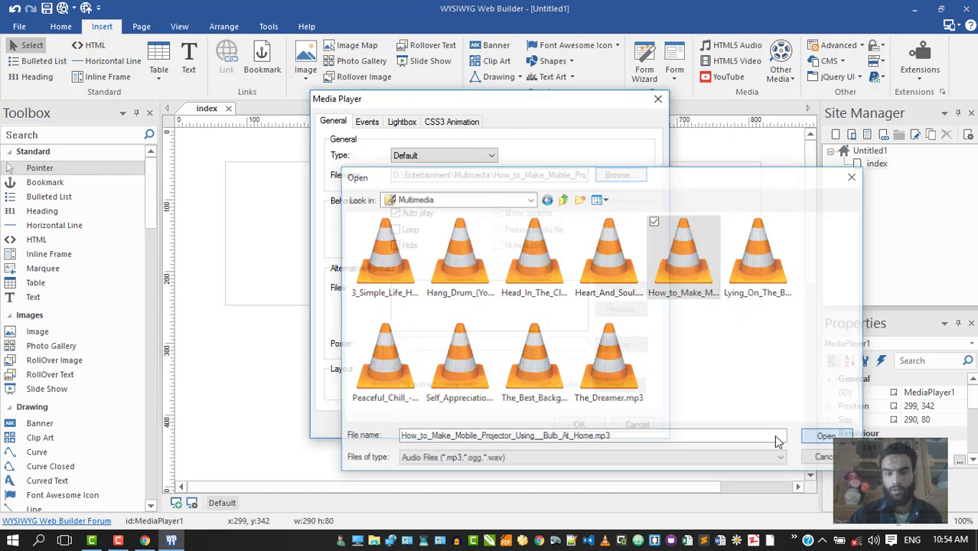
Step: Apply the Media Player's settings and test its seek bar and volume controls in a browser preview of the page
left_click(579, 425)
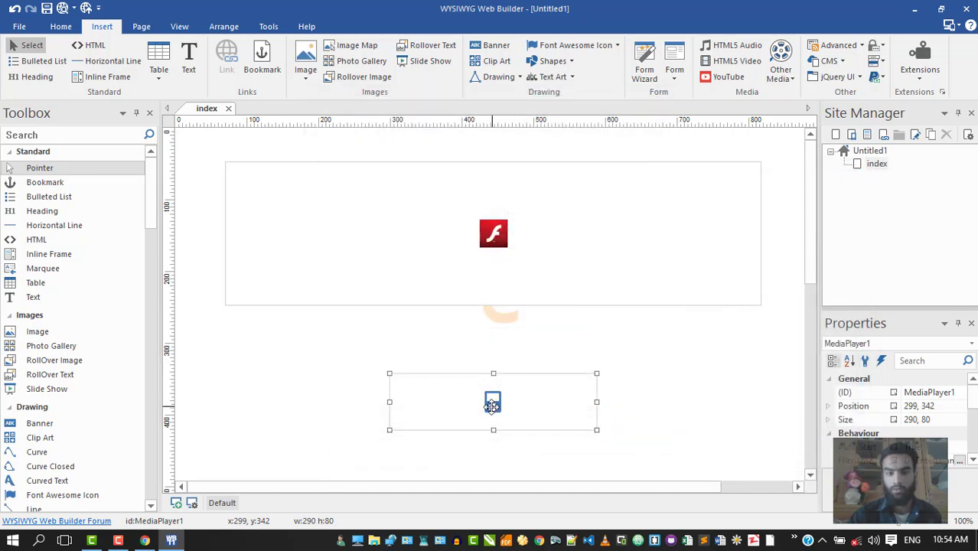
left_click(63, 8)
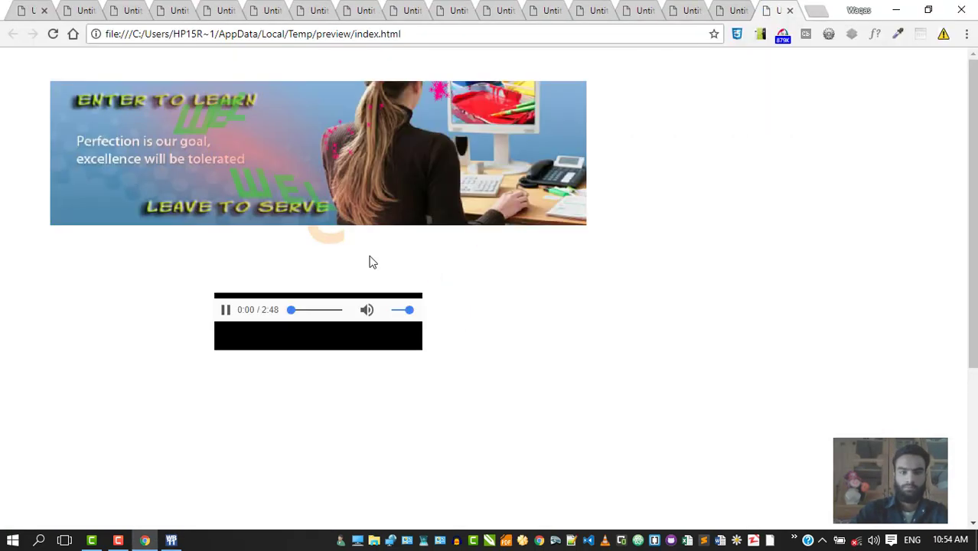
left_click(313, 311)
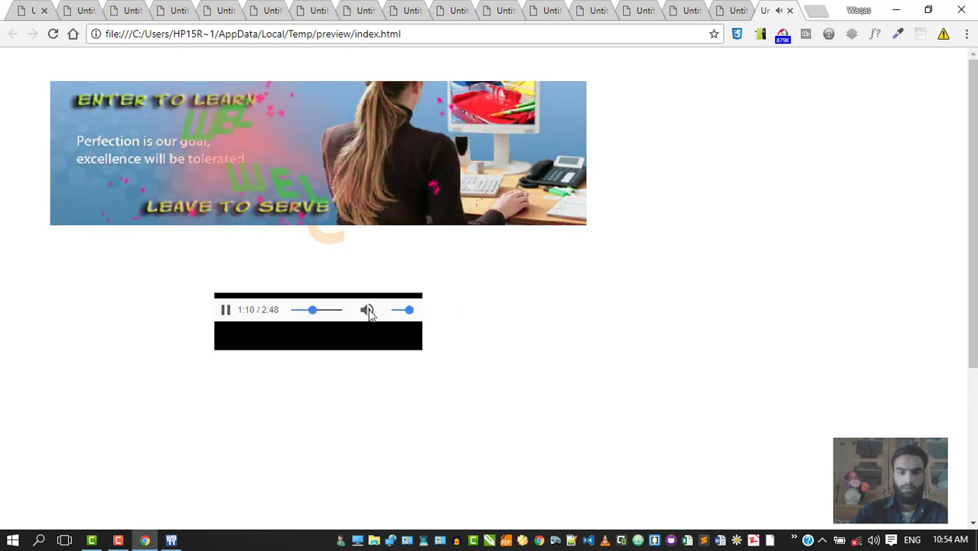
left_click_drag(315, 311, 301, 310)
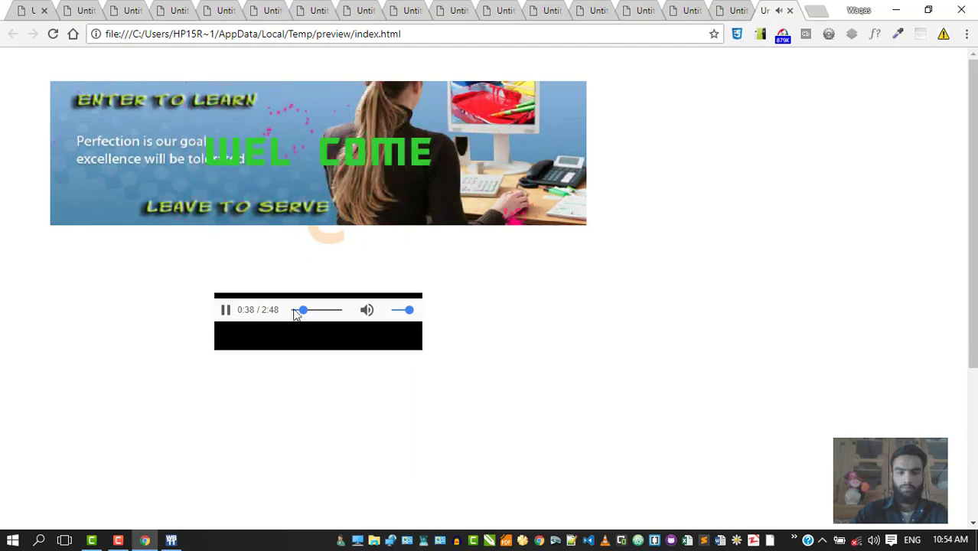
left_click(367, 311)
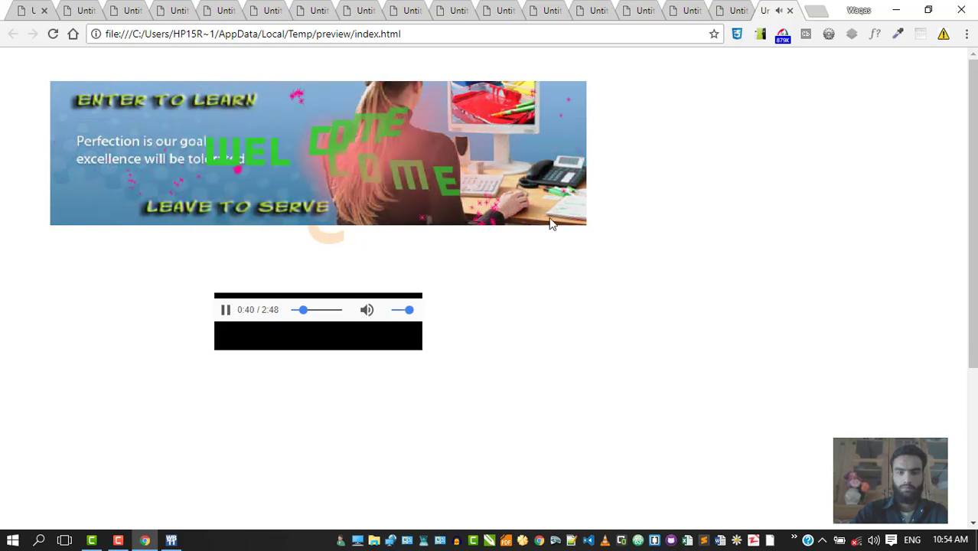
left_click_drag(391, 310, 403, 312)
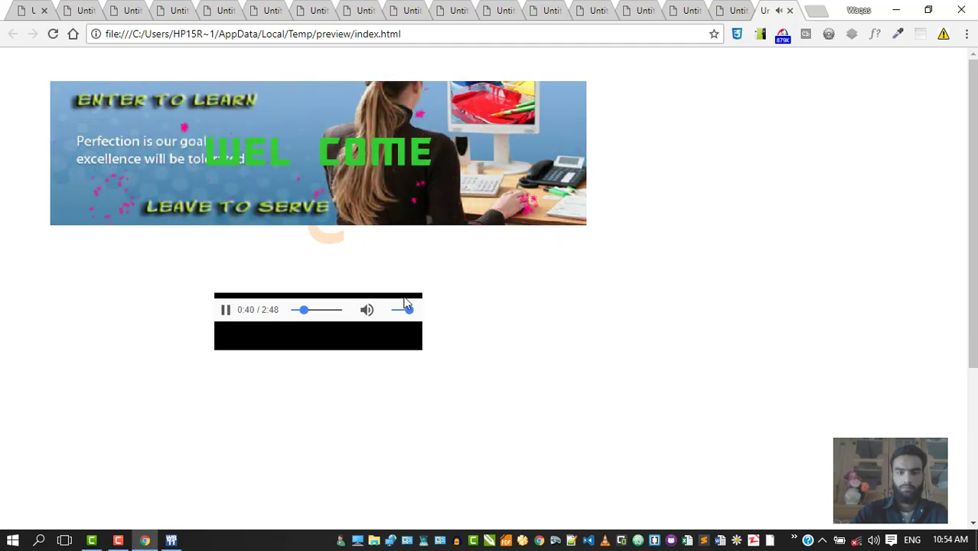
left_click(367, 310)
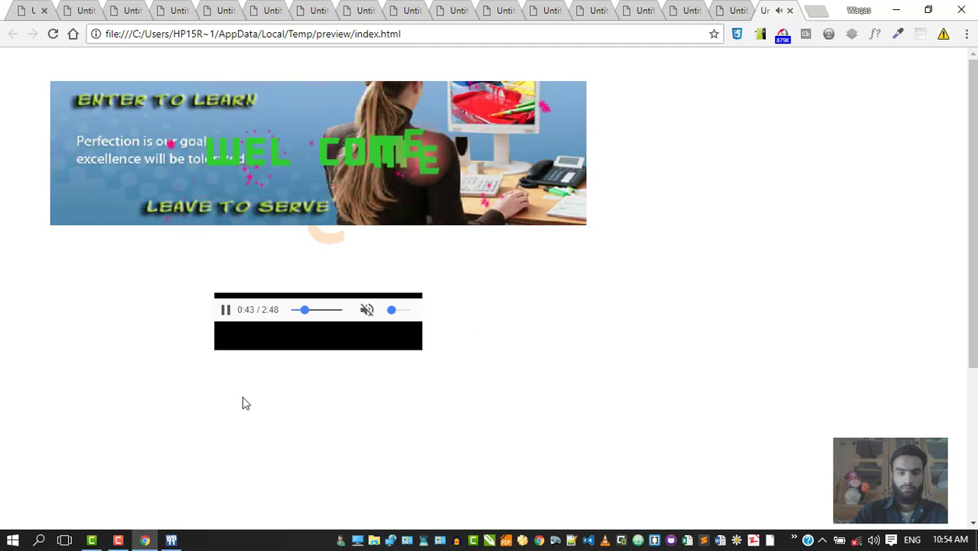
Step: Return to WYSIWYG Web Builder and delete the Media Player and Flash objects from the index page
left_click(171, 540)
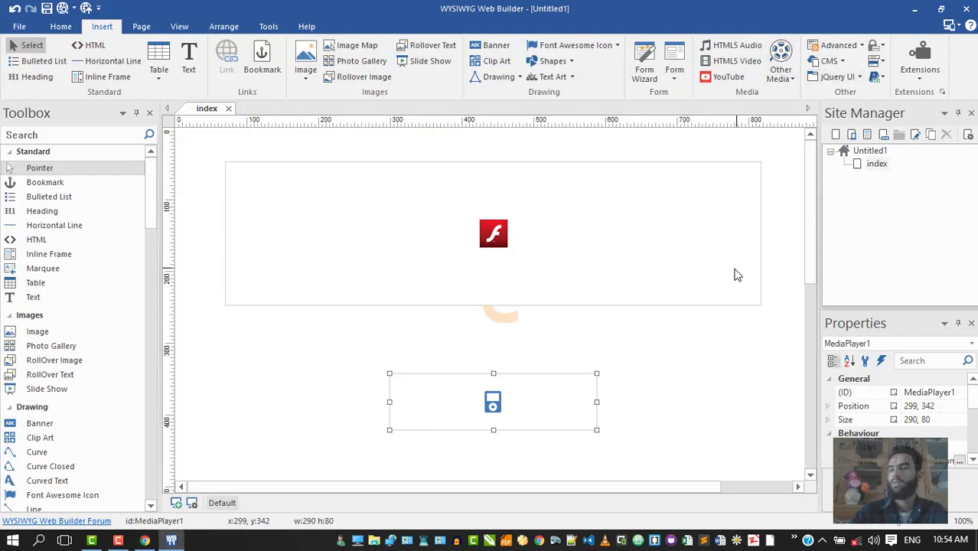
left_click(142, 27)
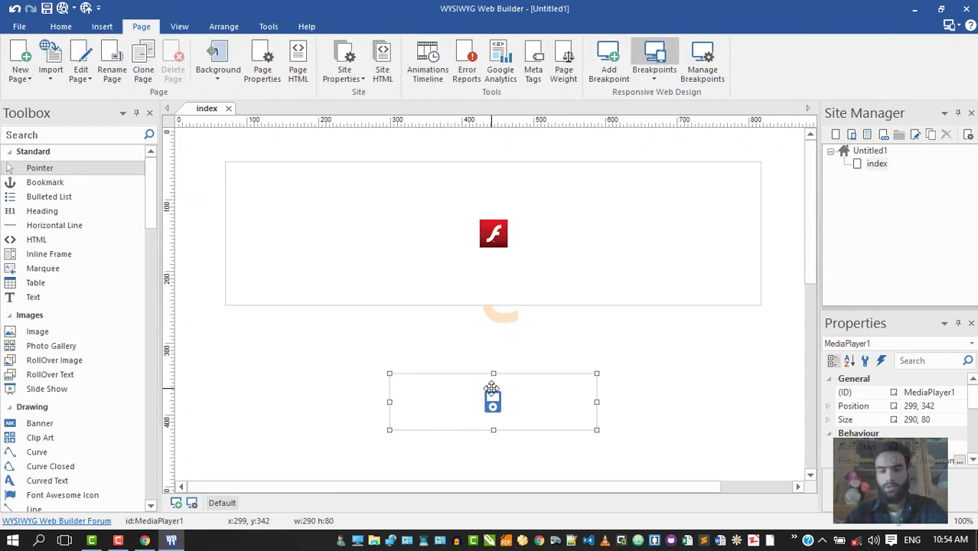
left_click(499, 337)
left_click(497, 265)
key("Delete")
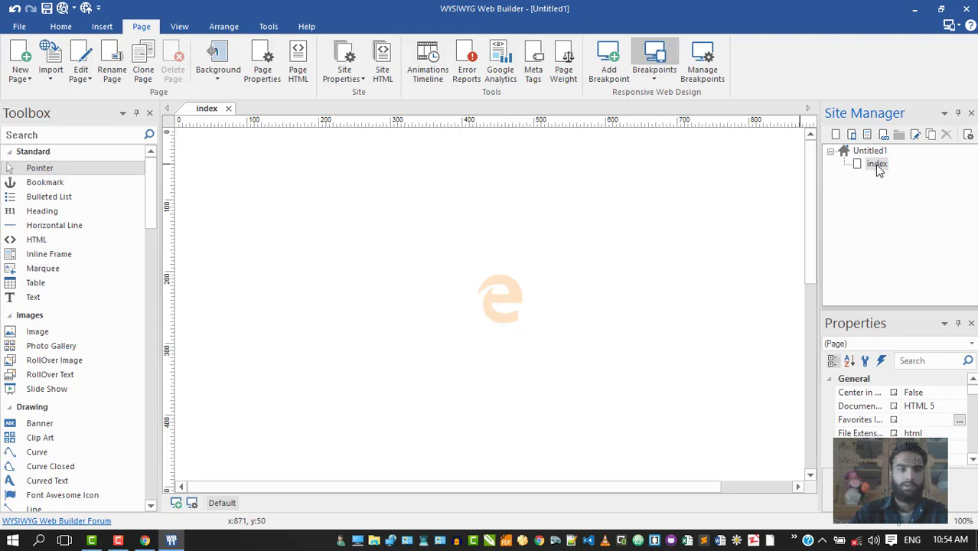
Step: Add a new blank page to the site and name it about
left_click(81, 81)
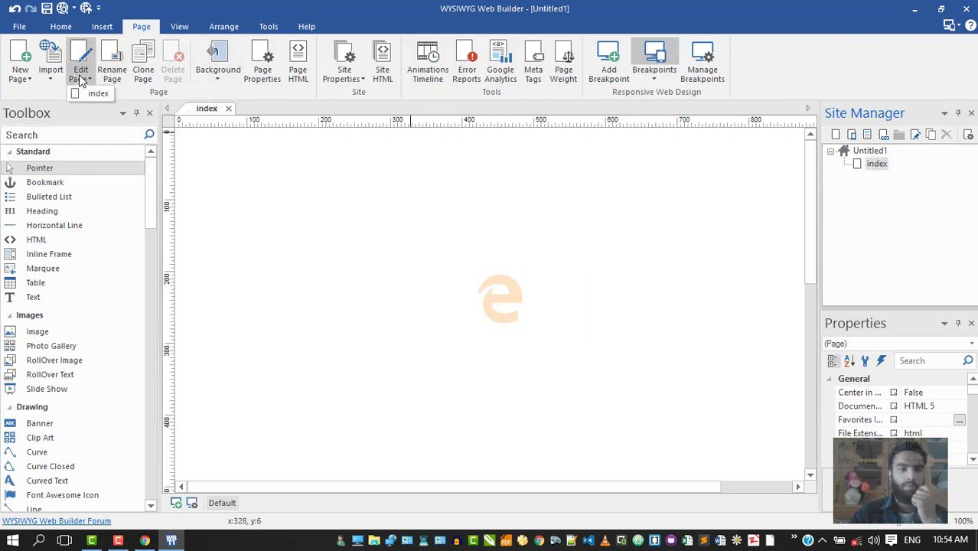
left_click(23, 80)
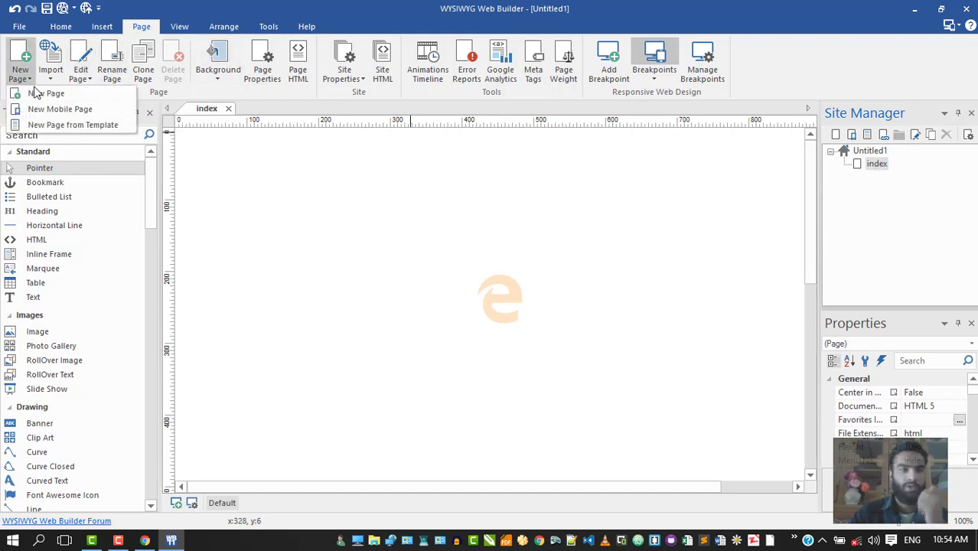
left_click(34, 93)
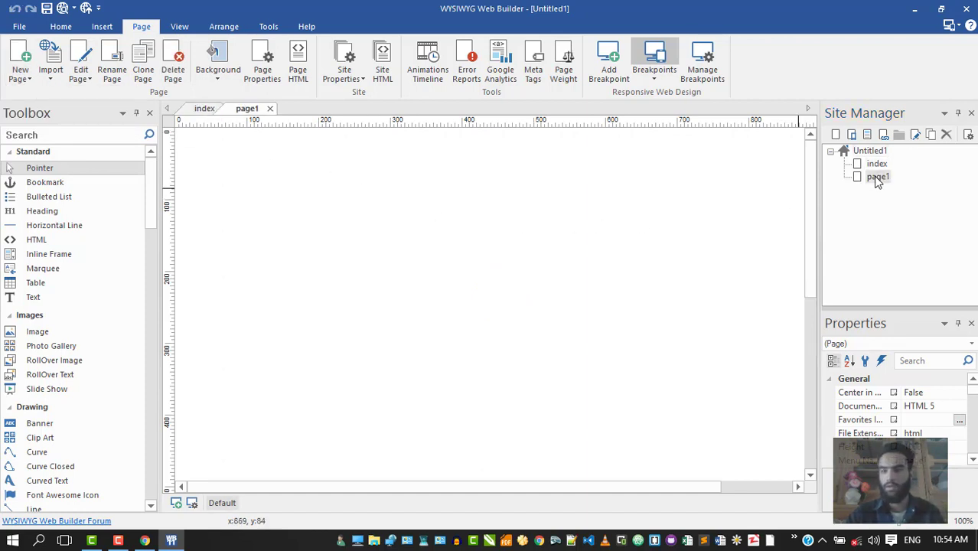
left_click(877, 177)
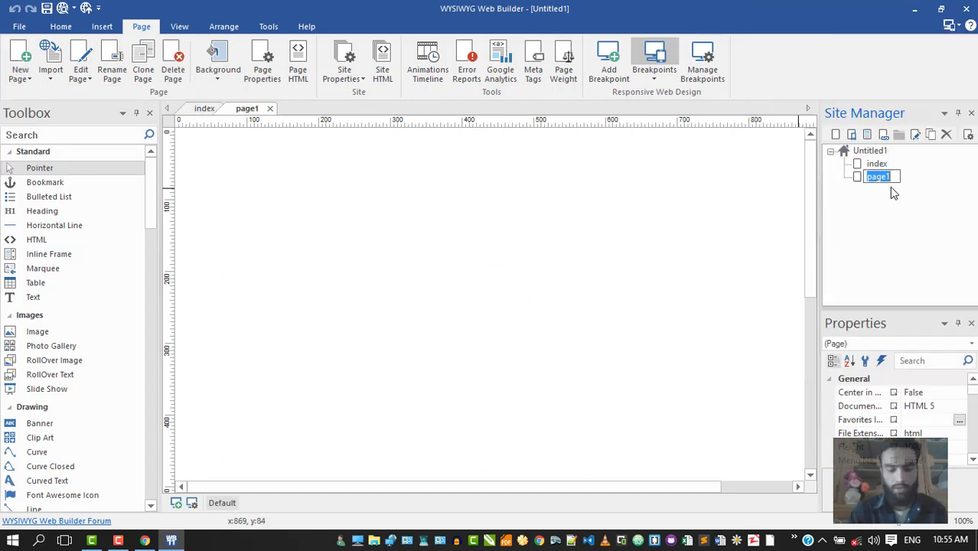
type("about")
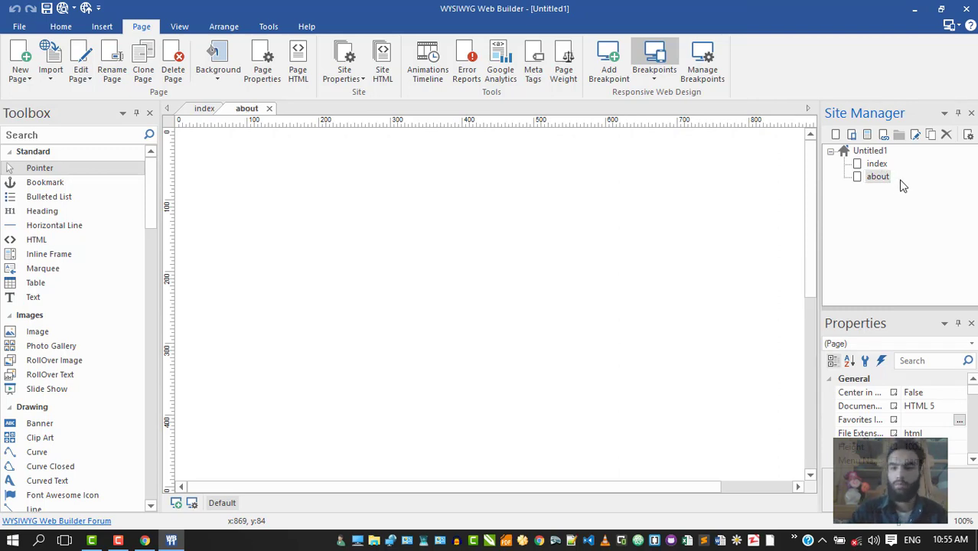
Step: Open the Rename dialog for the about page and accept its existing name
left_click(112, 59)
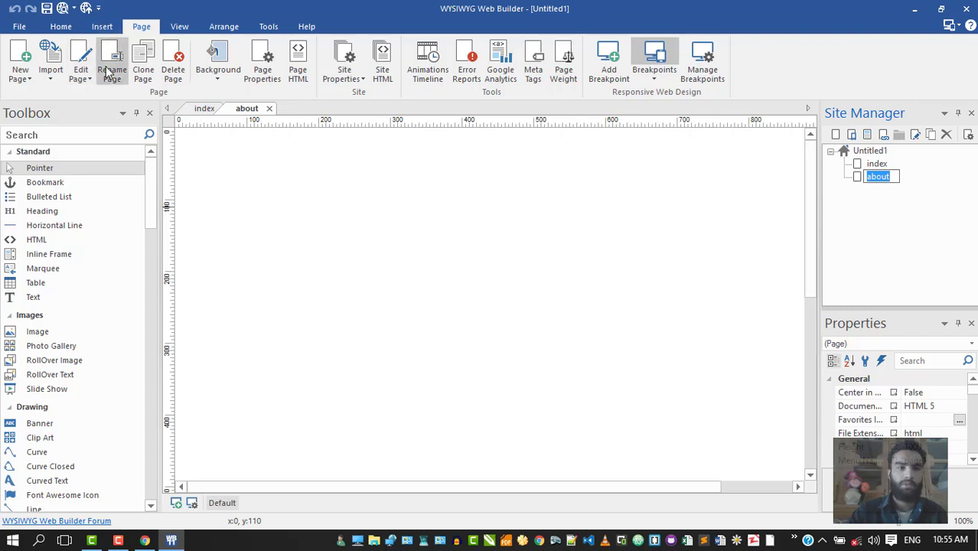
left_click(111, 61)
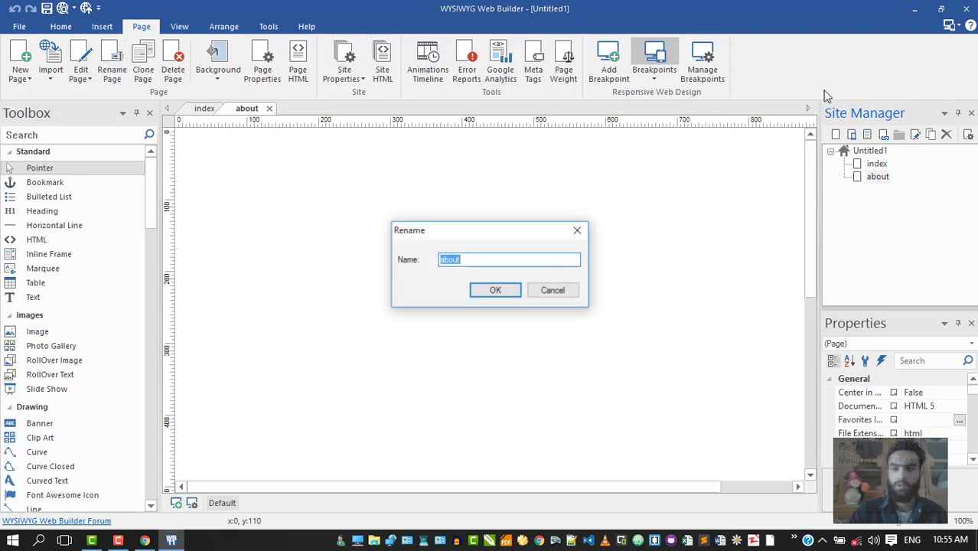
left_click(495, 290)
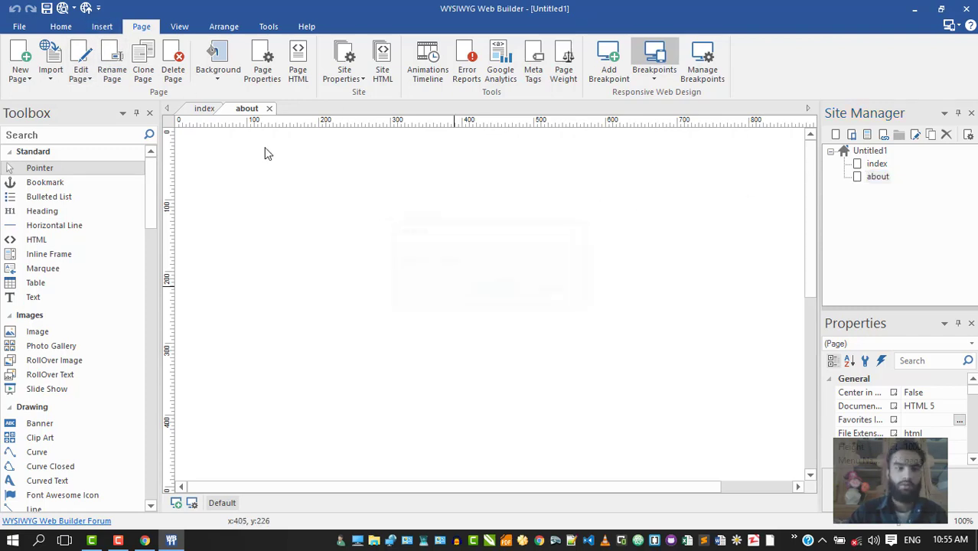
Step: Draw a closed polygon about 356 by 109 px in the upper middle of the about page
left_click(102, 27)
left_click(496, 77)
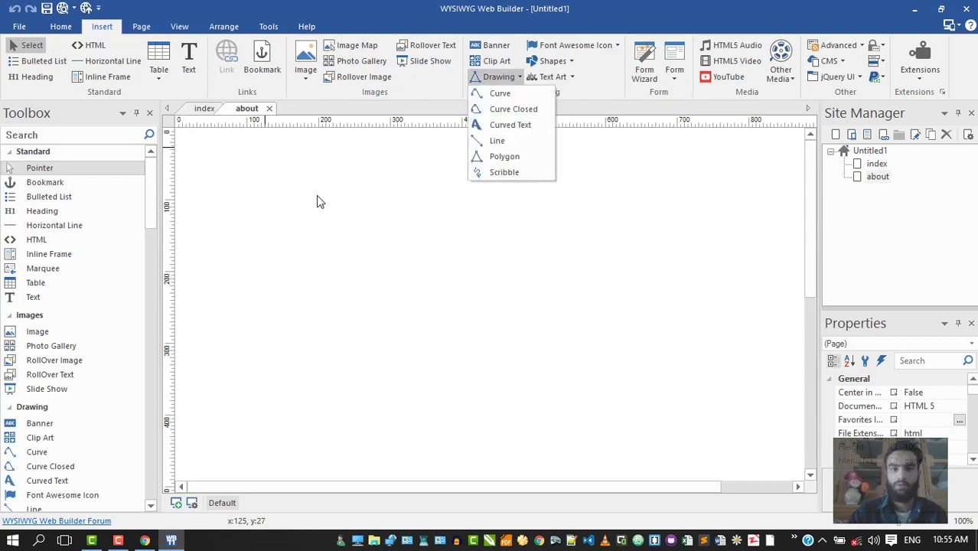
left_click(504, 156)
left_click_drag(362, 204, 612, 246)
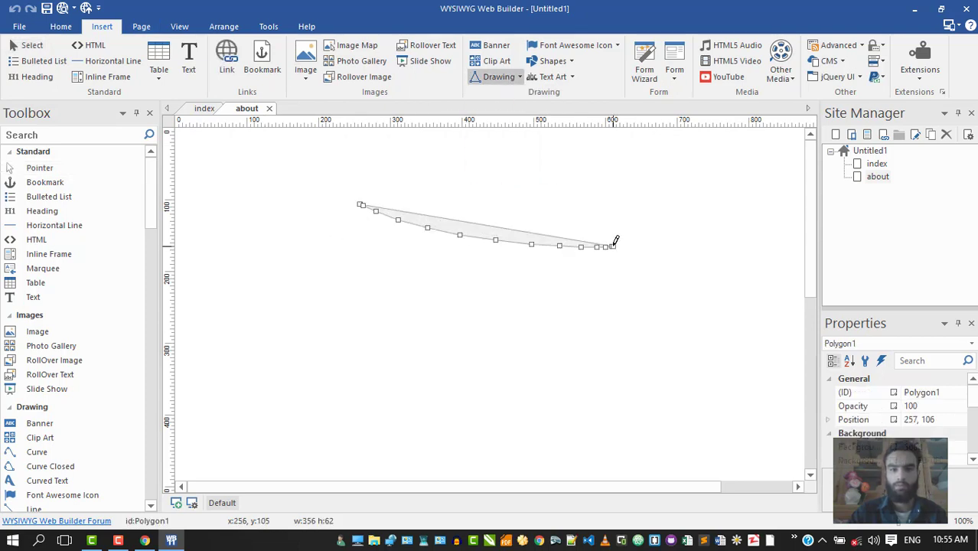
left_click(438, 169)
double_click(482, 205)
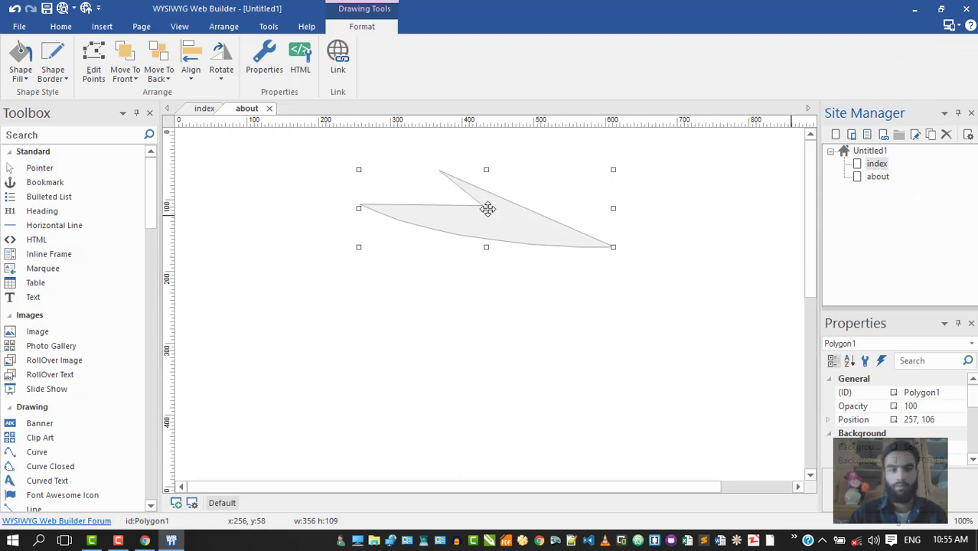
Step: Move the orange icon on the index page to about 183, 63, and return to the about page
left_click(205, 109)
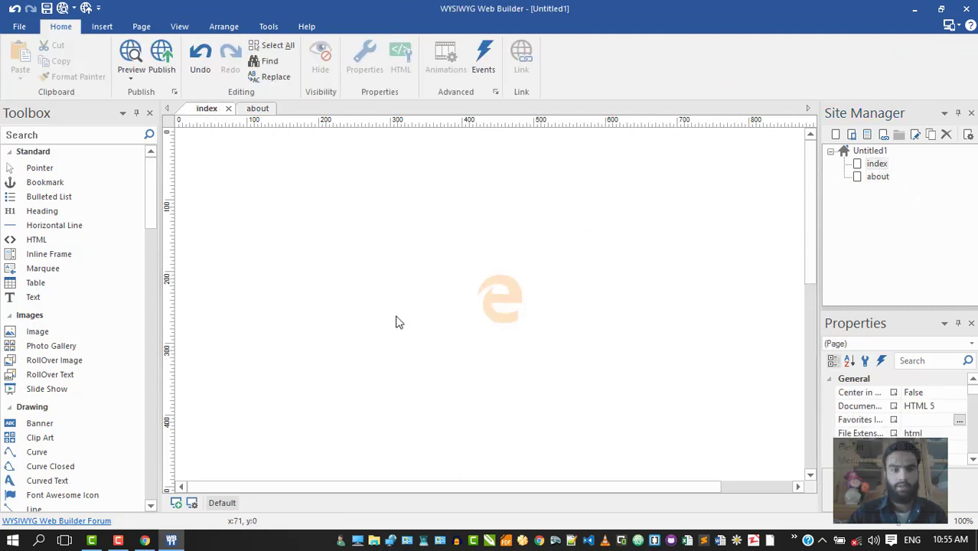
left_click(489, 306)
left_click_drag(492, 300, 345, 205)
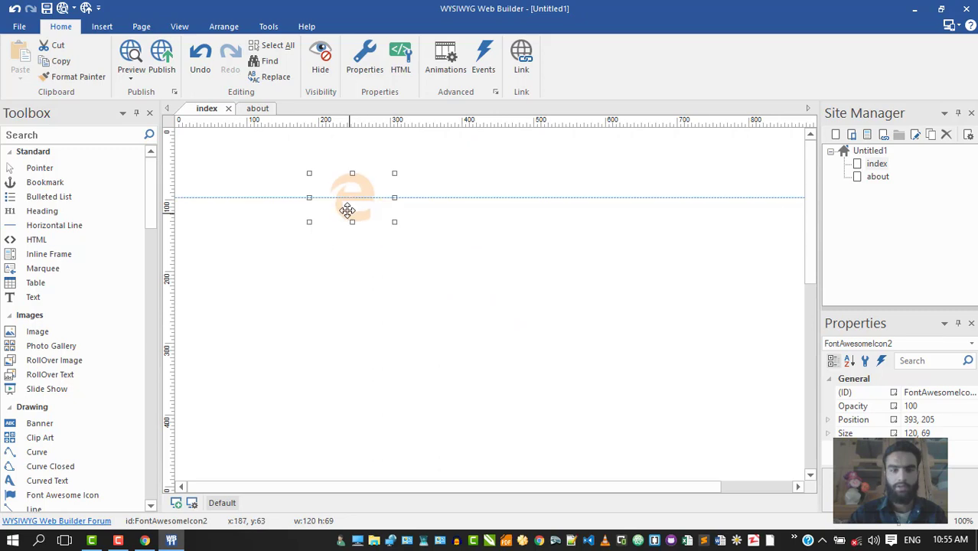
left_click(258, 110)
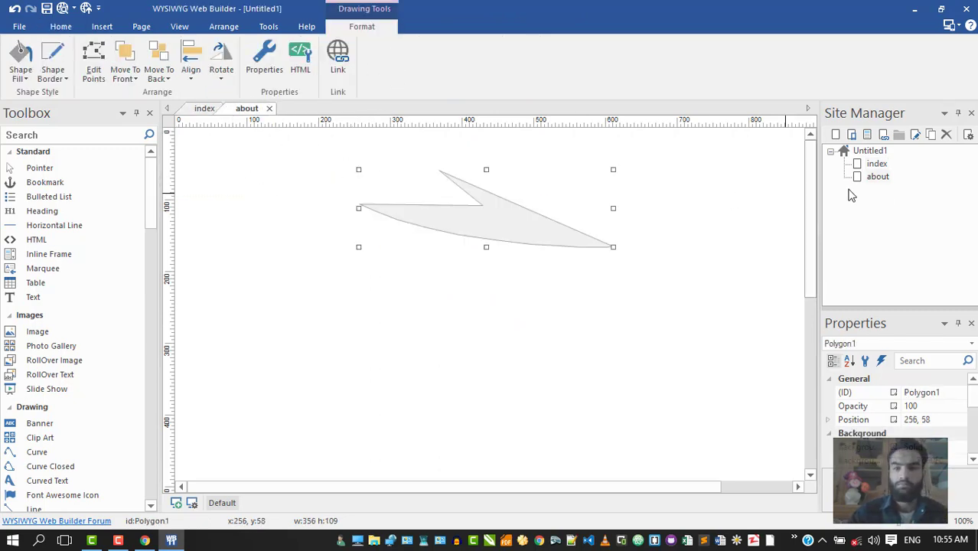
left_click(634, 289)
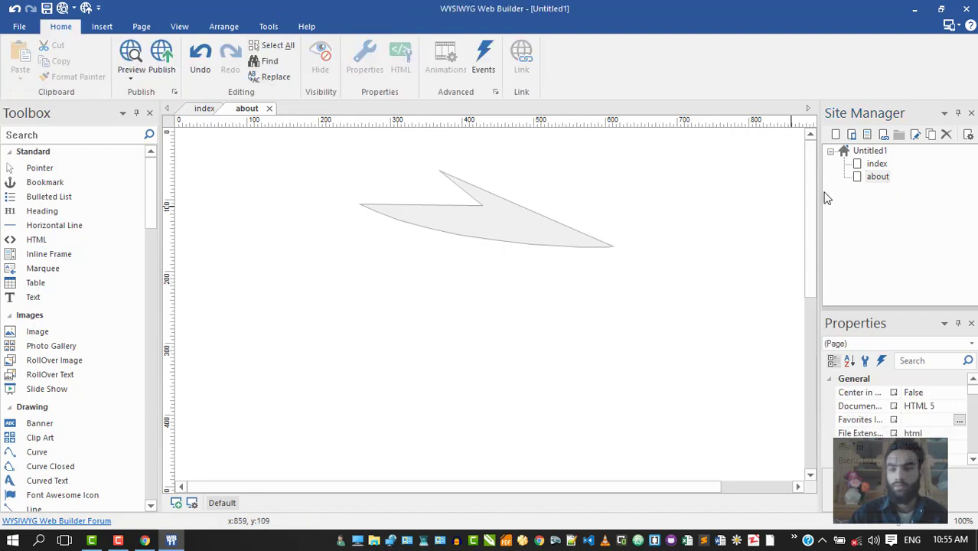
Step: Add a new page beneath about in the site tree, and collapse and expand the about branch
left_click(835, 135)
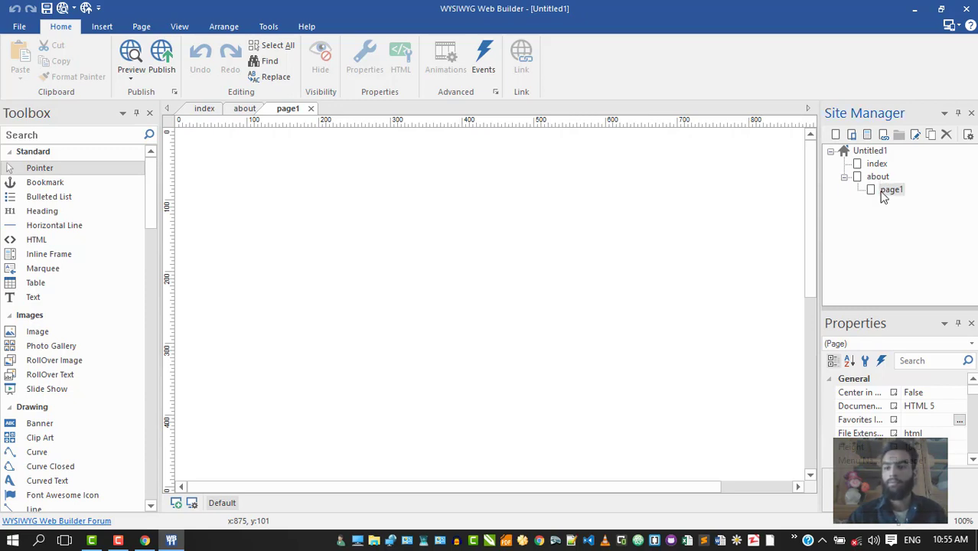
left_click(844, 178)
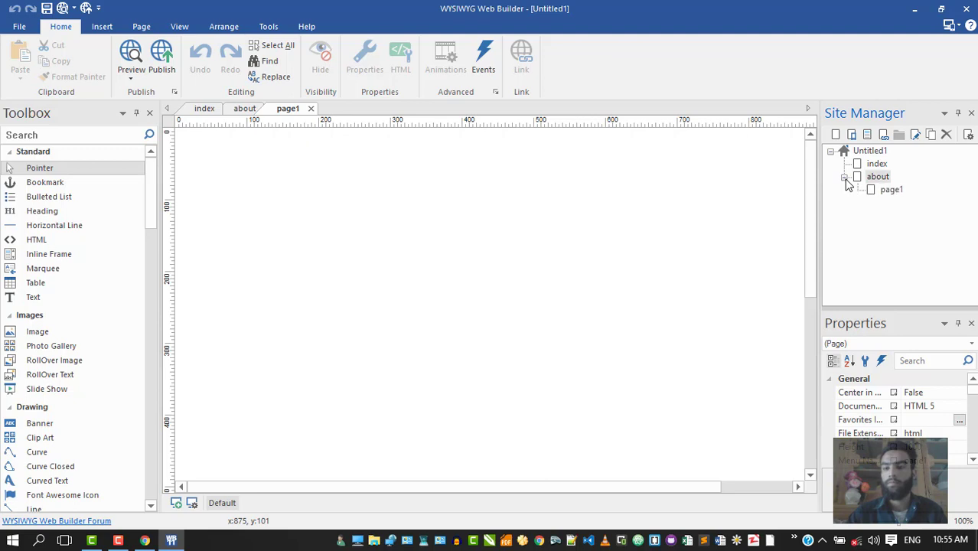
left_click(845, 177)
left_click(845, 177)
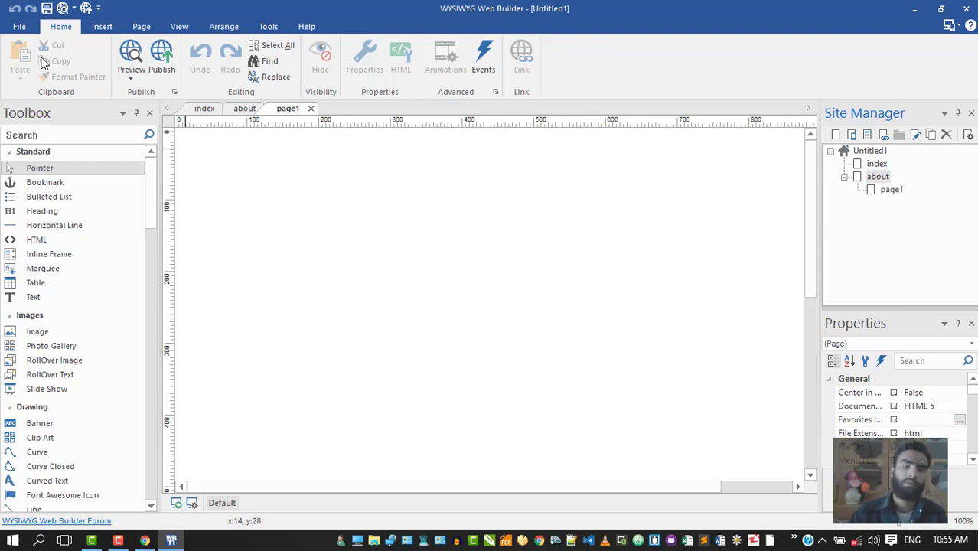
Step: Clone the index page and compare the copy with the original
left_click(141, 26)
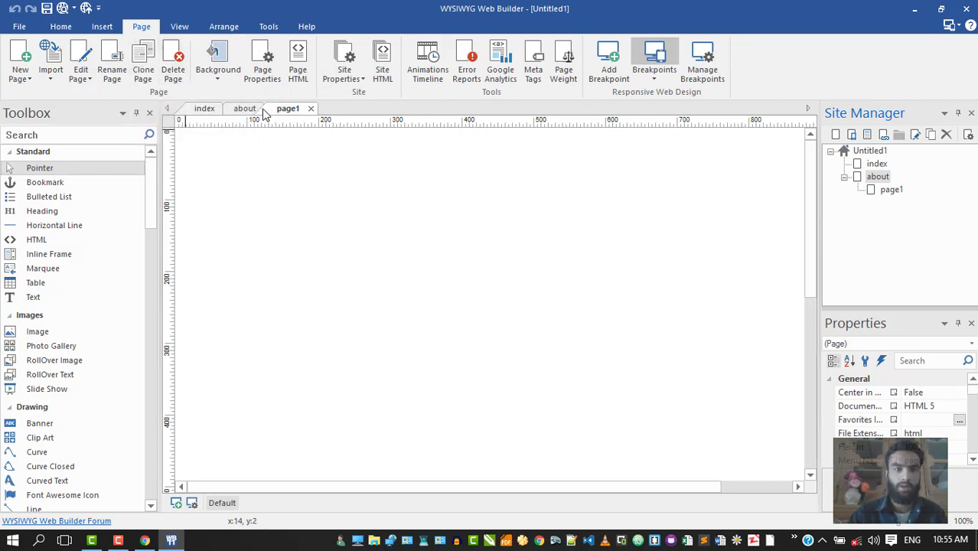
left_click(201, 108)
key("ctrl+d")
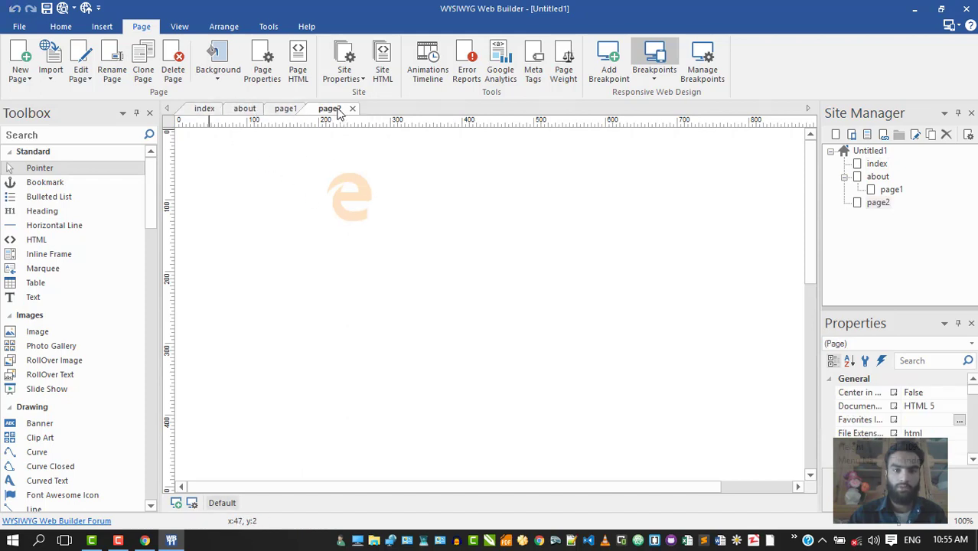
left_click(199, 108)
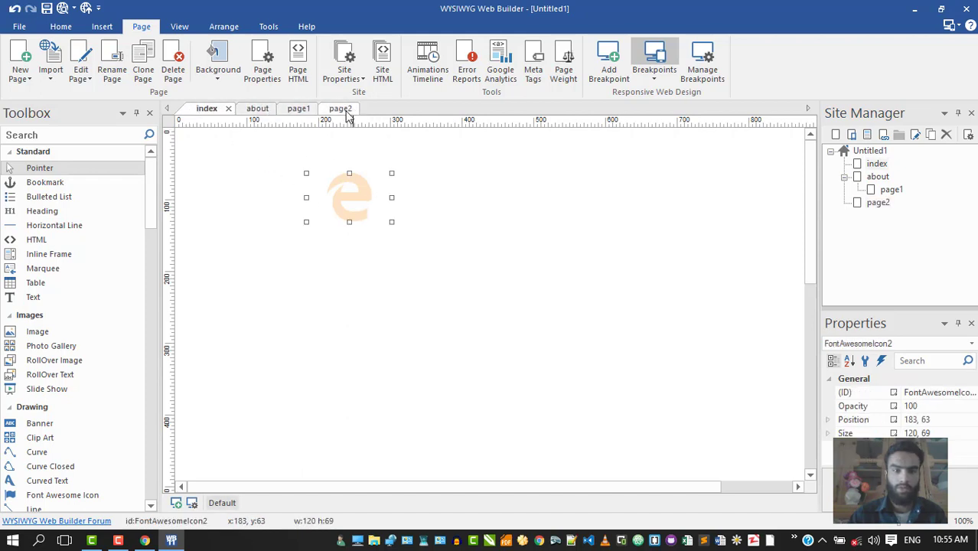
left_click(335, 110)
Step: Close the open page1 and permanently remove page2 from the site
left_click(285, 109)
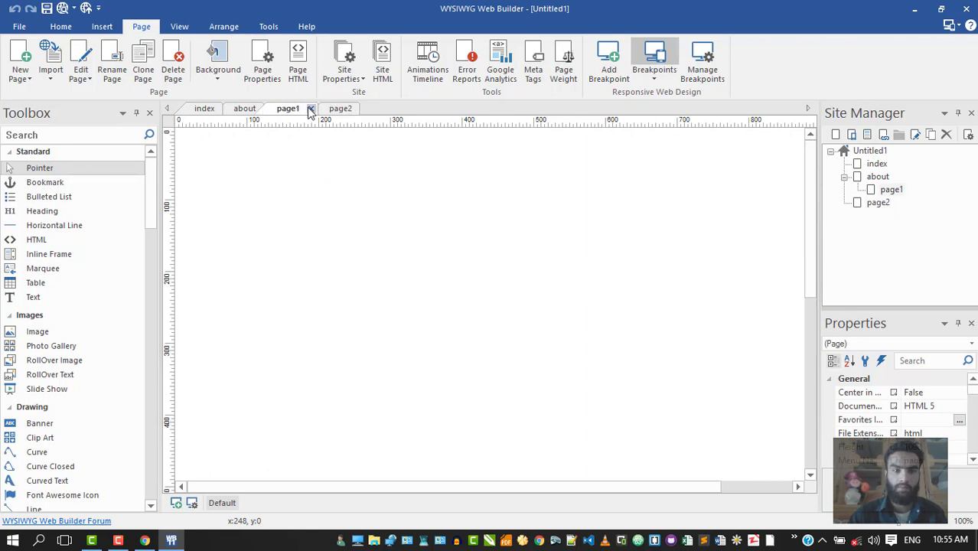
left_click(310, 109)
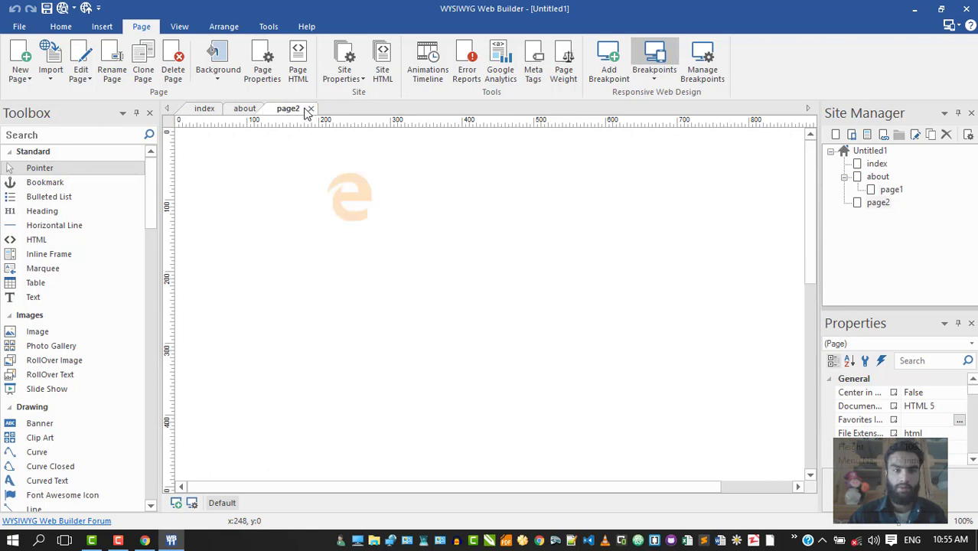
left_click(173, 65)
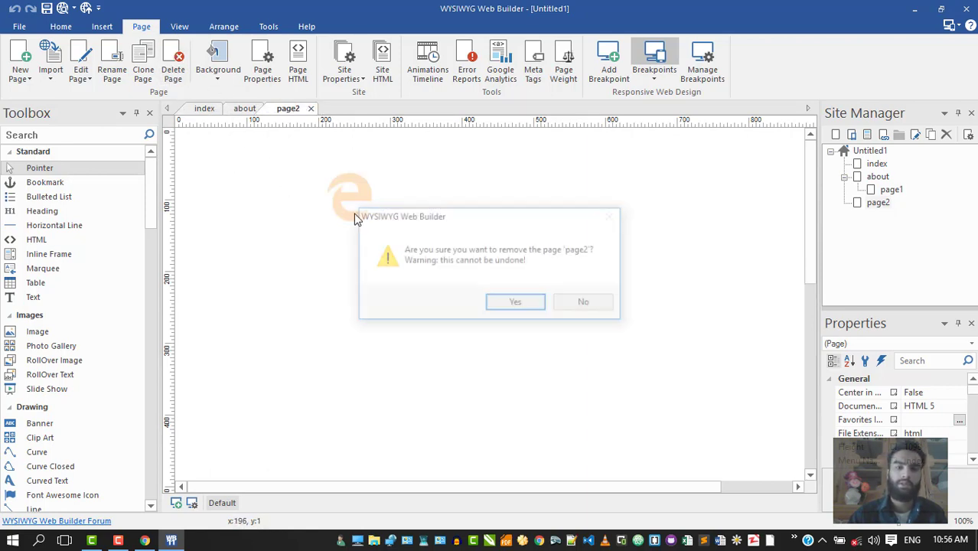
left_click(517, 304)
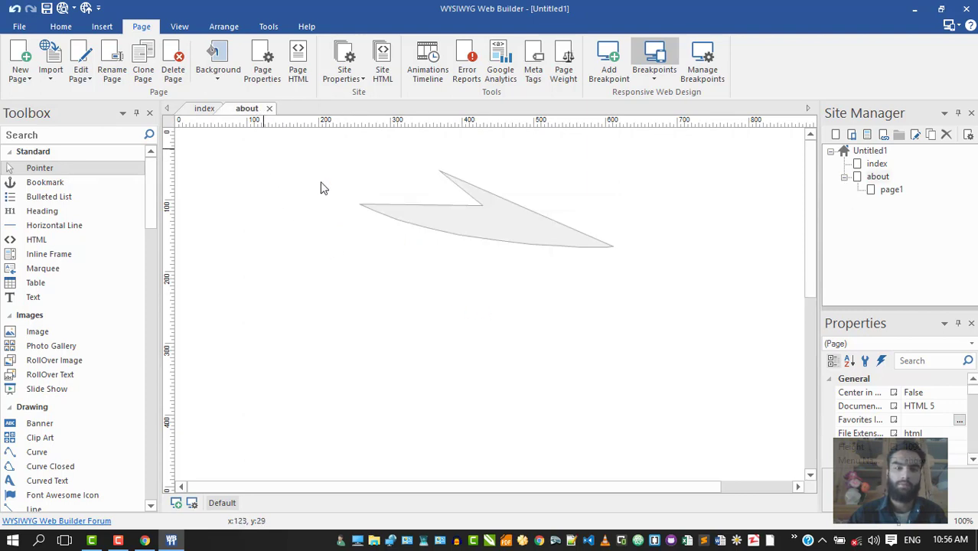
Step: Switch to the index page and set its background to the solid coral colour FF7F50
left_click(390, 177)
left_click(325, 303)
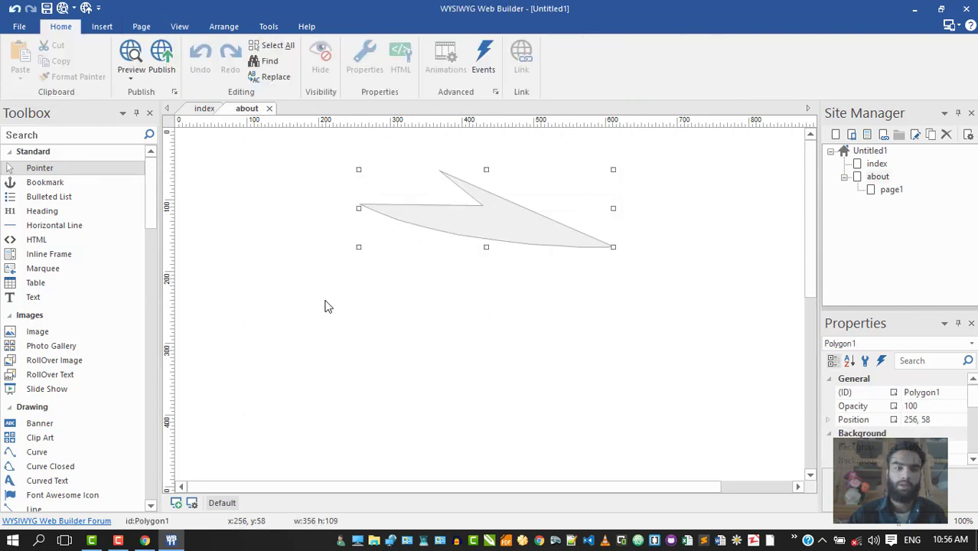
left_click(216, 110)
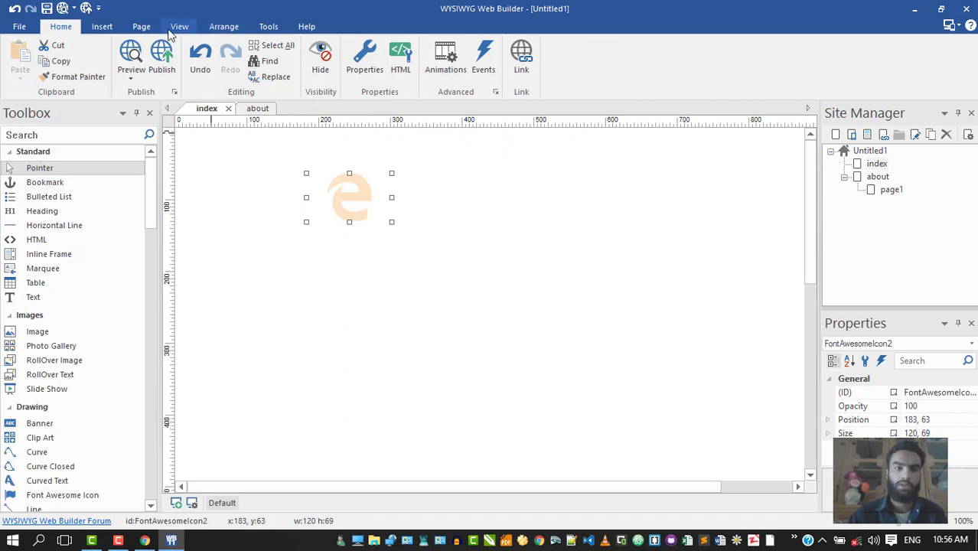
left_click(142, 26)
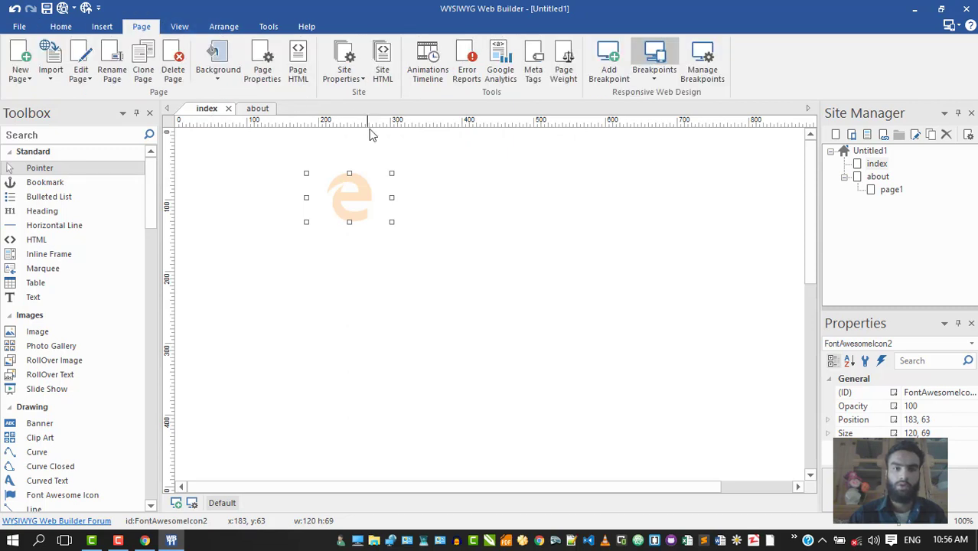
left_click(229, 79)
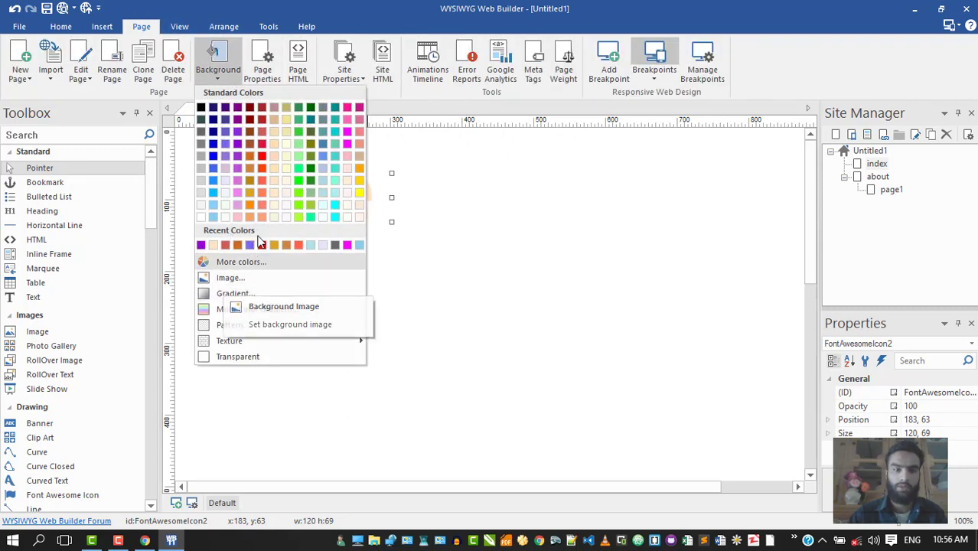
left_click(262, 190)
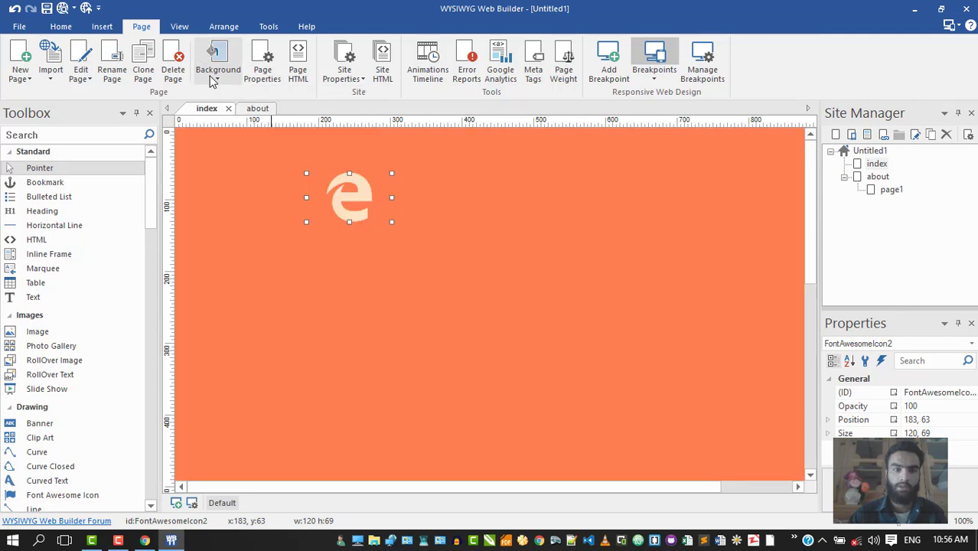
Step: Set the index page's title to "twsdhfskdh" in its page properties, checking the style and meta tag settings
left_click(261, 73)
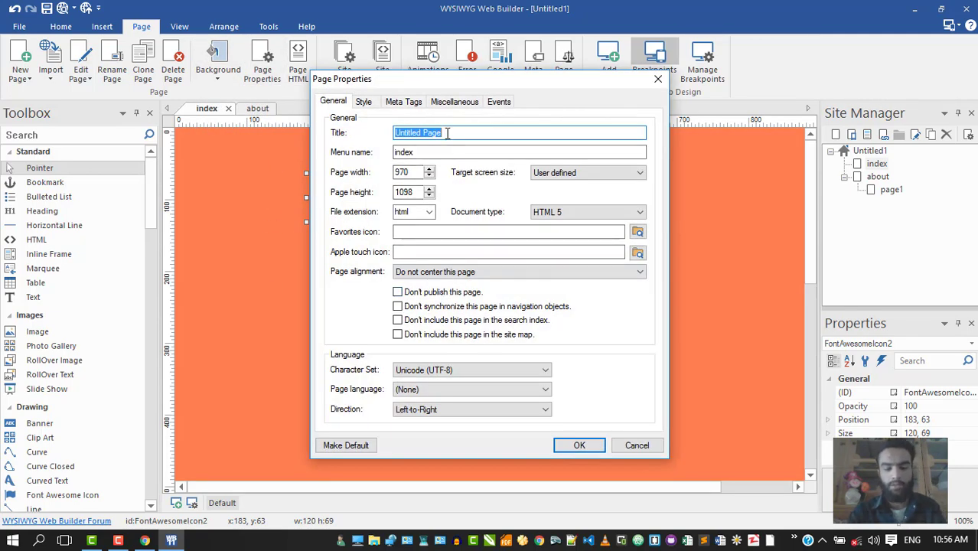
type("twsdhfskdh")
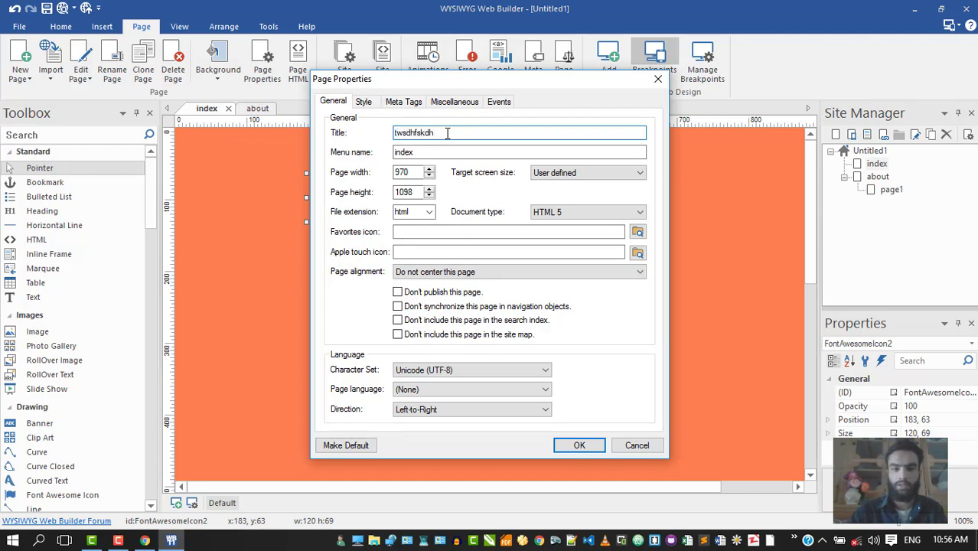
left_click(365, 102)
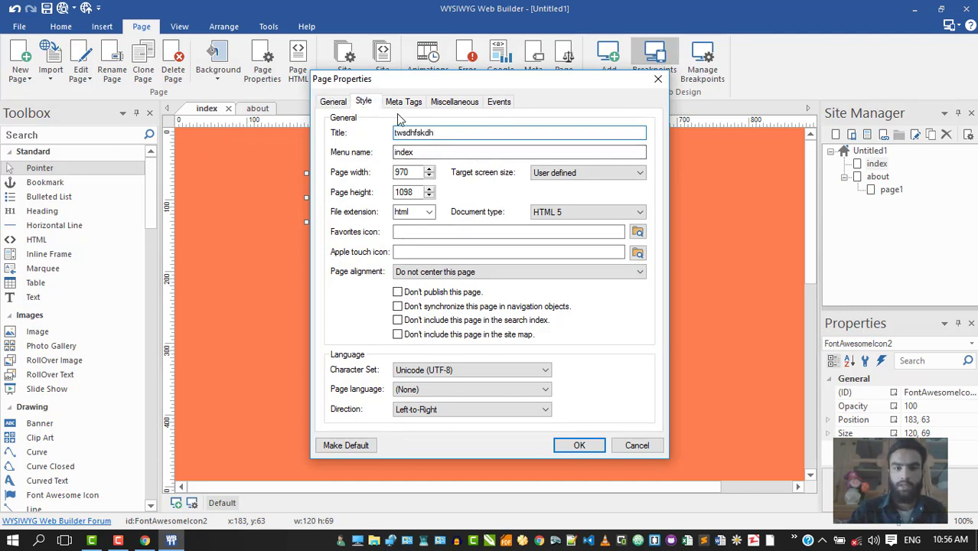
left_click(402, 104)
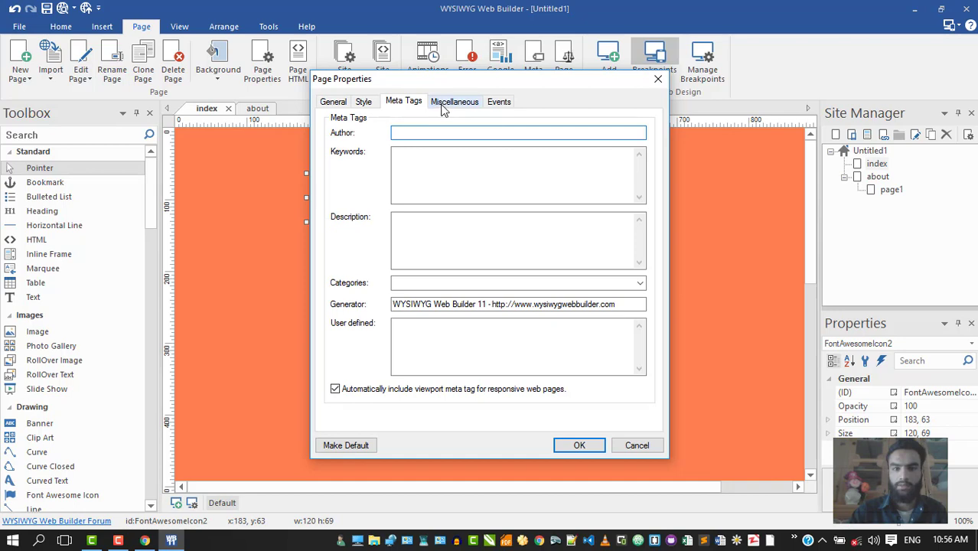
left_click(579, 444)
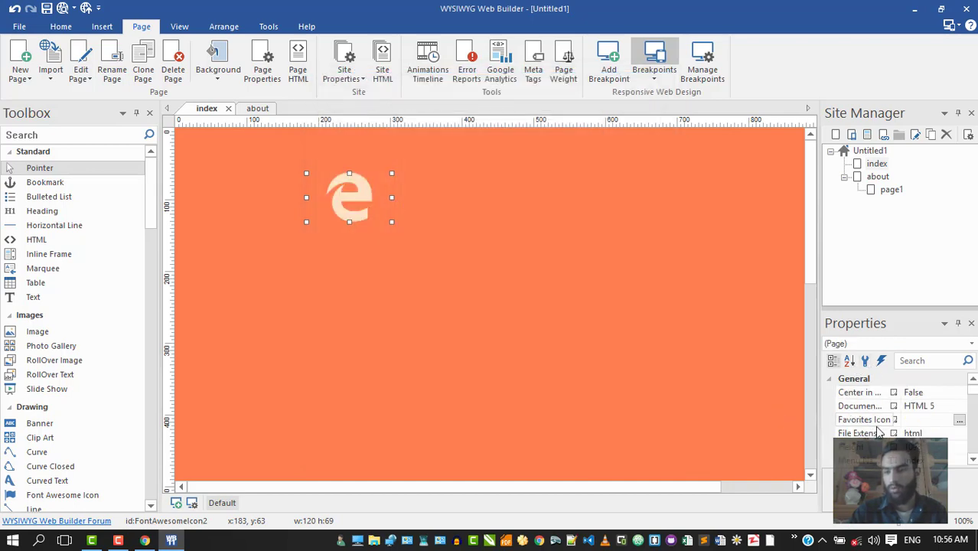
Step: Collapse the General, Background and Language property groups and set the page's link color to orange-red
scroll(879, 433, "down", 3)
scroll(864, 413, "up", 3)
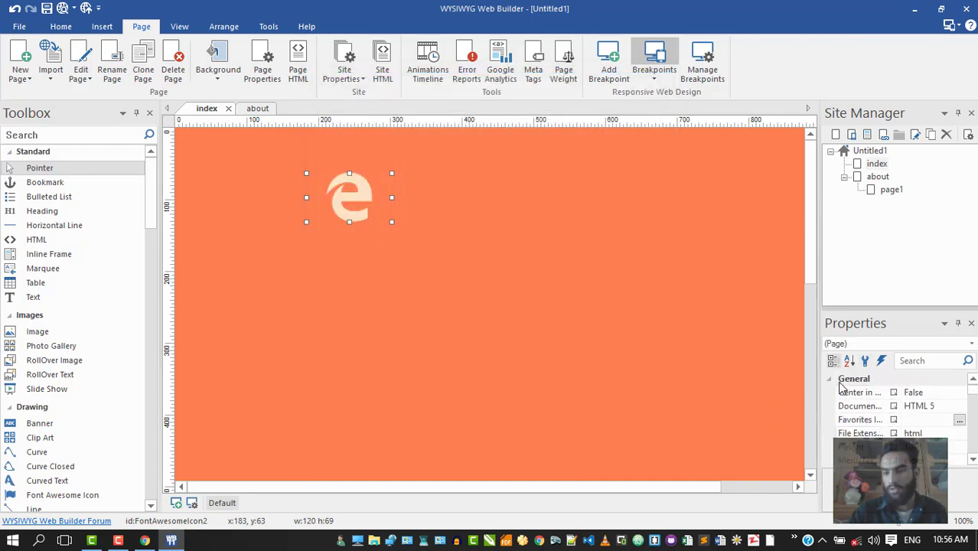
left_click(830, 381)
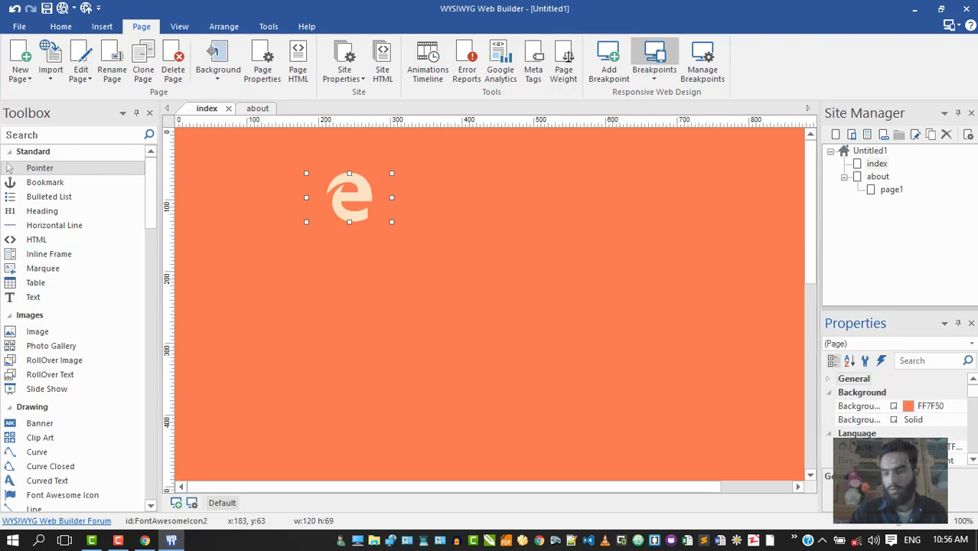
left_click(829, 393)
left_click(829, 406)
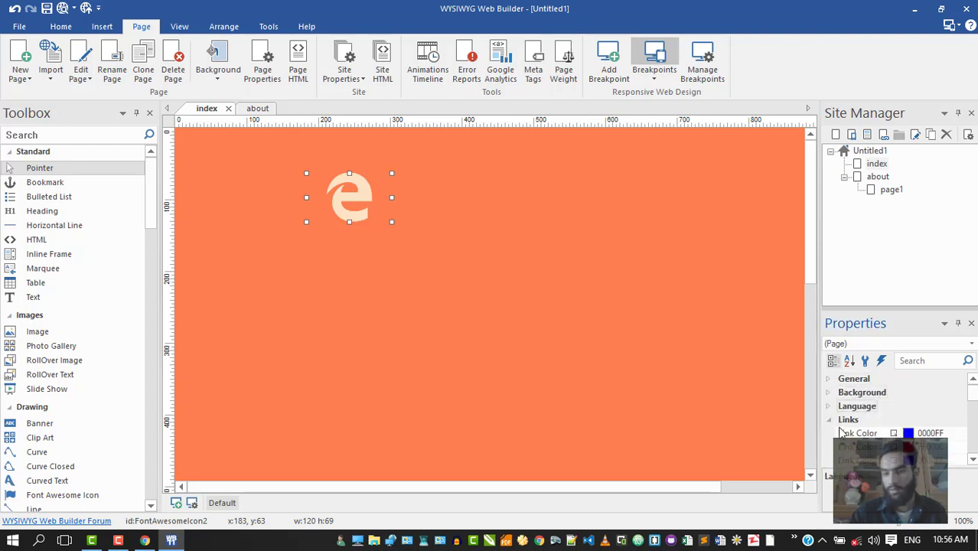
left_click(913, 433)
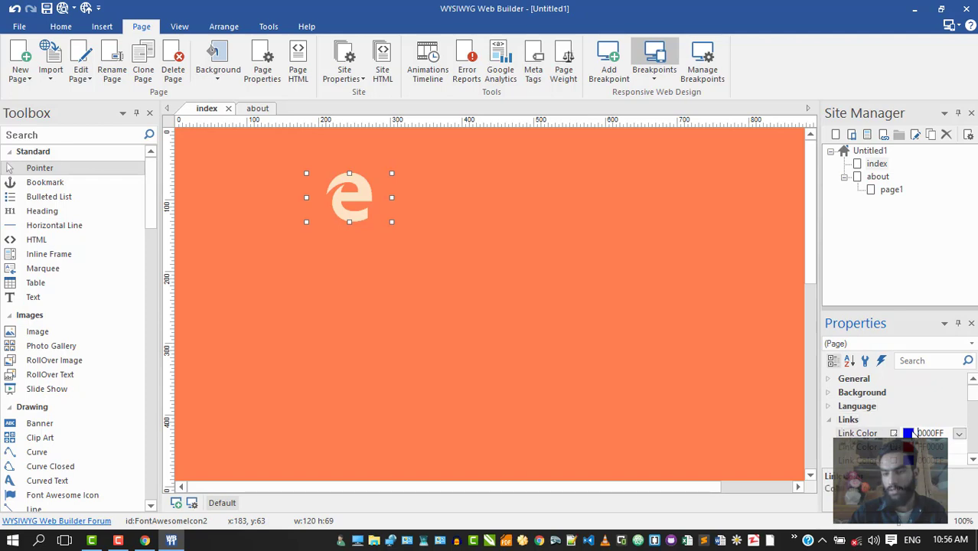
left_click(959, 434)
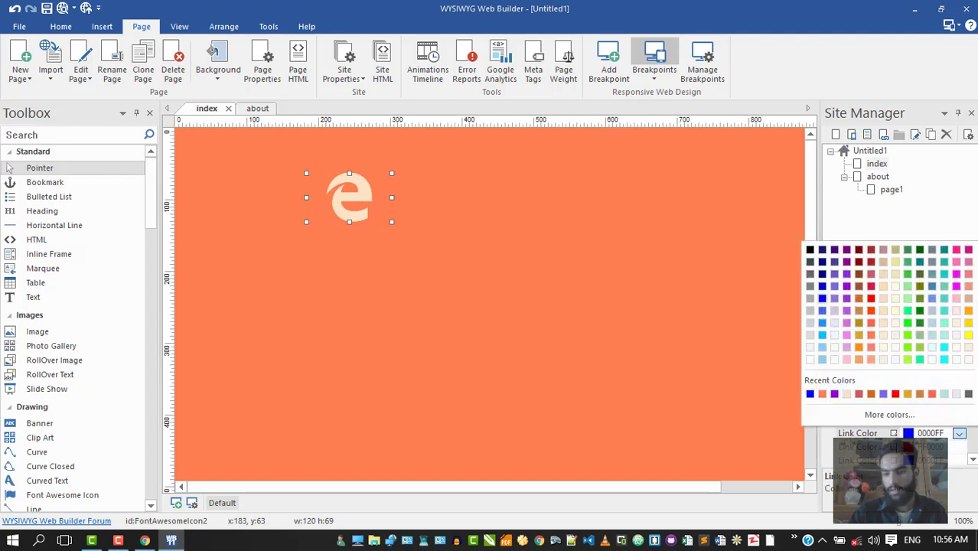
left_click(874, 310)
left_click(475, 276)
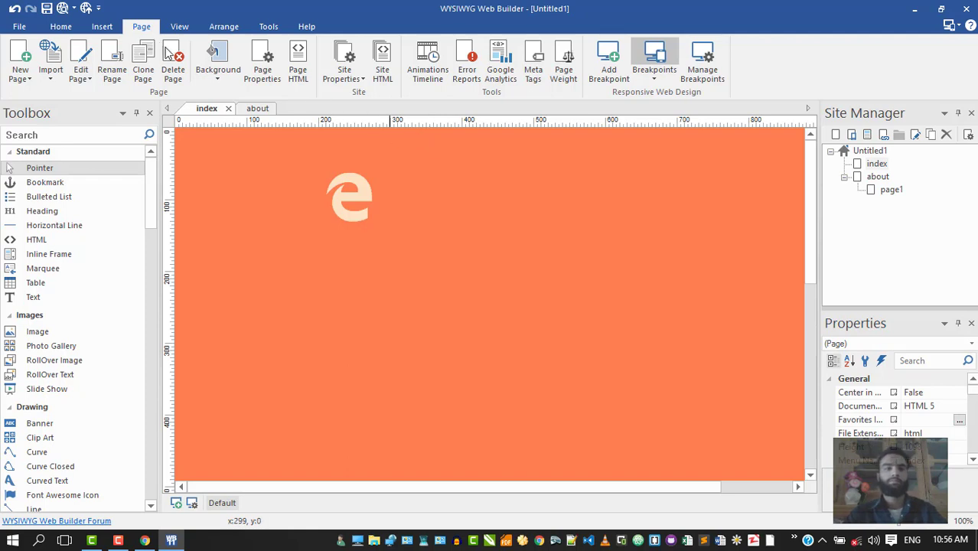
Step: Examine the index page's generated HTML and the custom code areas for the head and body tags
left_click(299, 65)
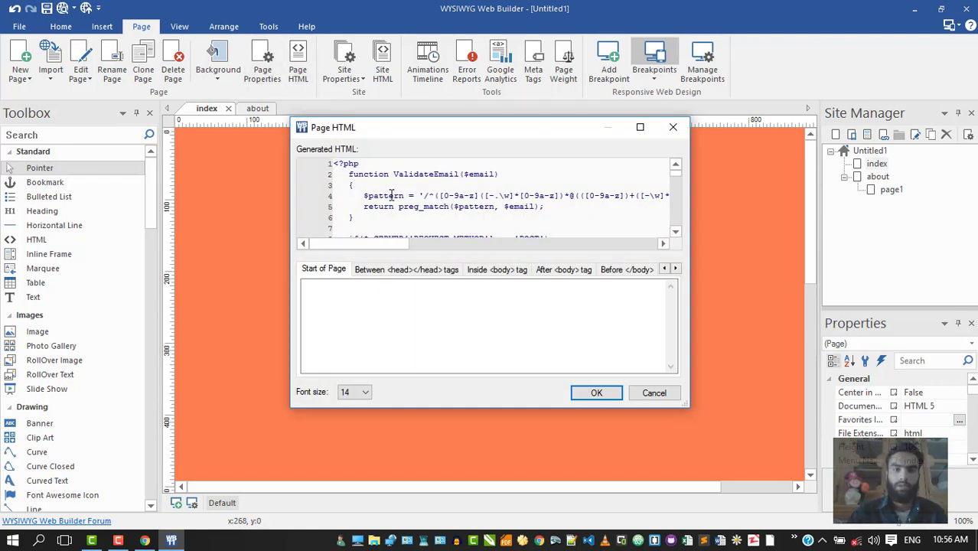
scroll(390, 195, "down", 3)
scroll(390, 196, "up", 3)
scroll(389, 201, "down", 9)
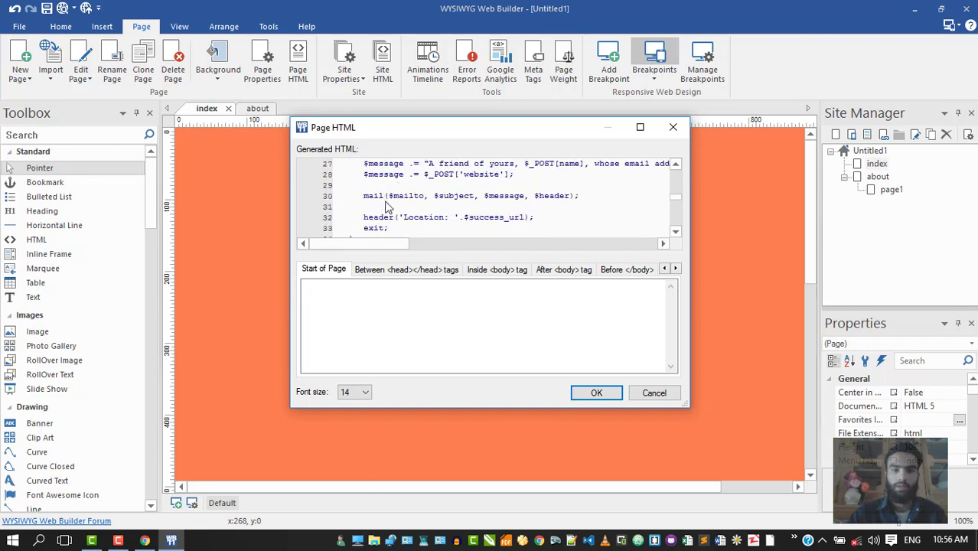
scroll(388, 205, "down", 2)
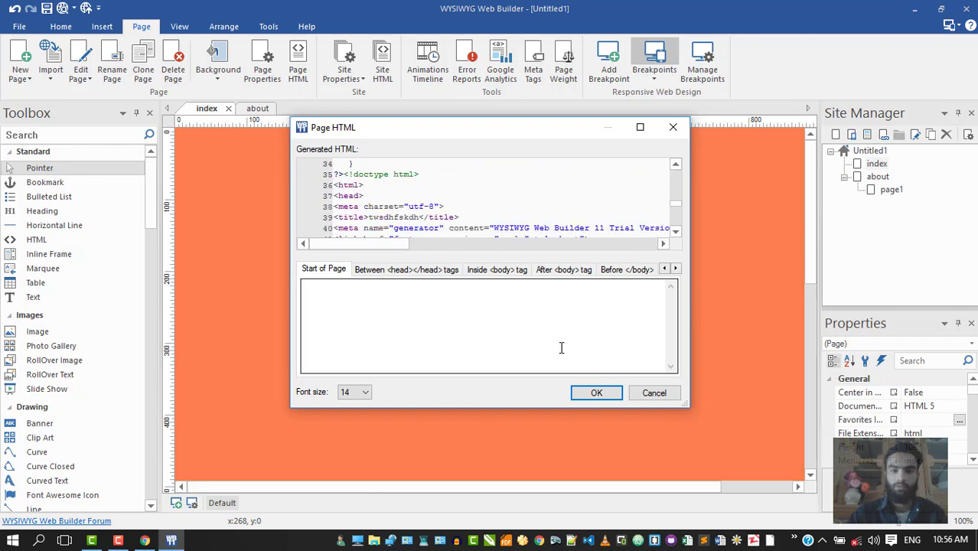
left_click(394, 269)
left_click(483, 272)
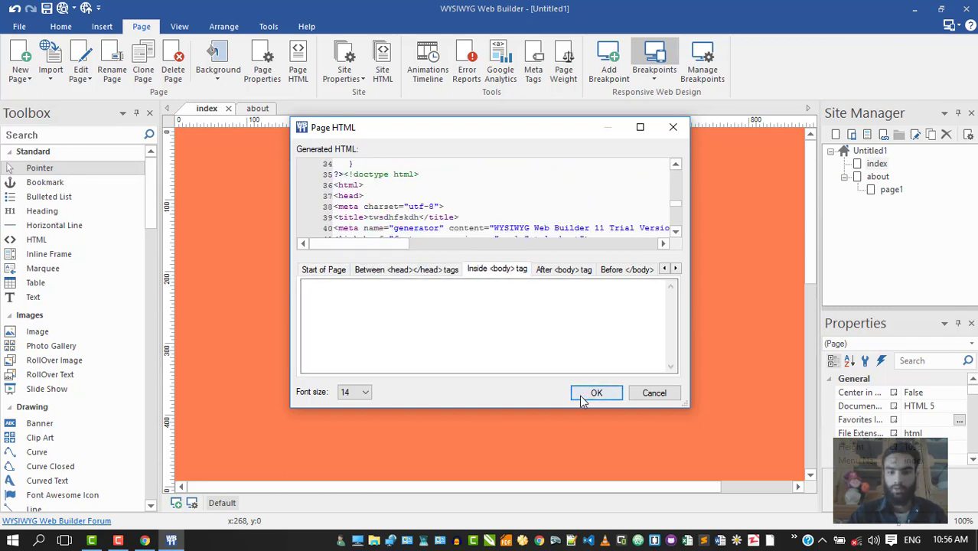
left_click(389, 271)
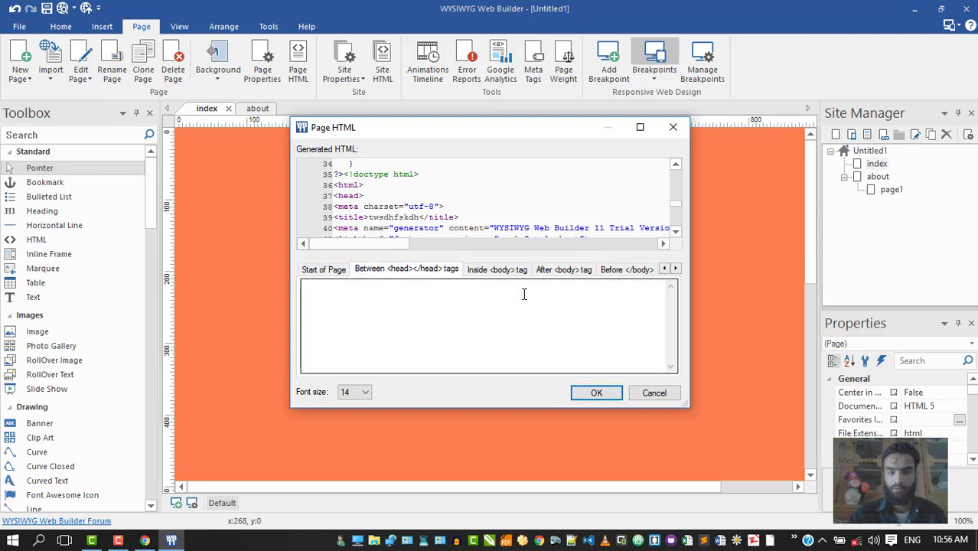
left_click(499, 268)
left_click(596, 393)
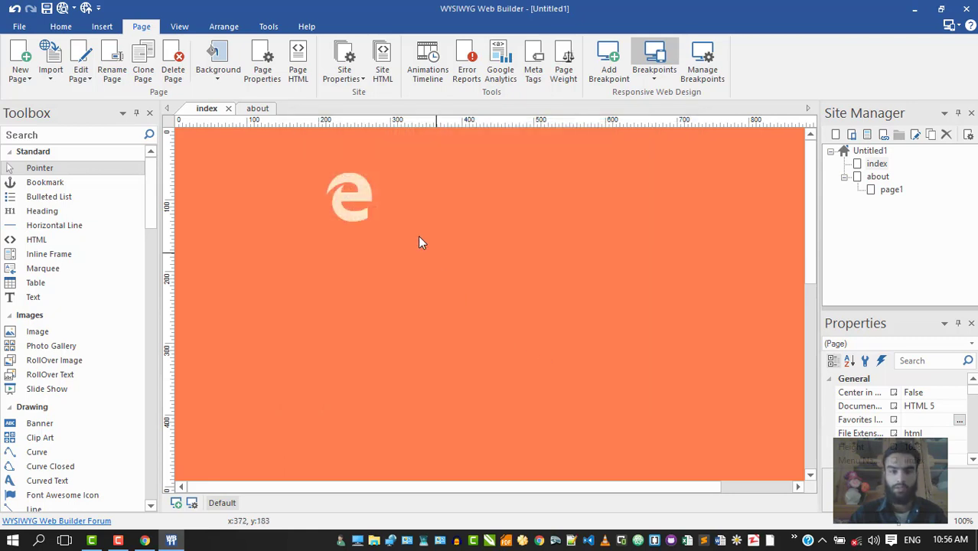
Step: Create an animation for FontAwesomeIcon2 in the Animations Timeline using the transform-pulse effect
left_click(430, 65)
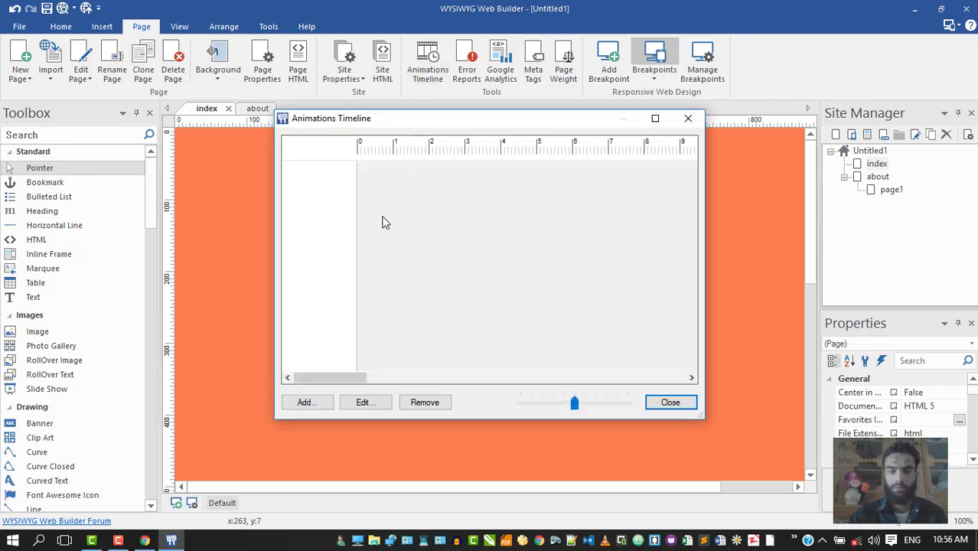
left_click(321, 404)
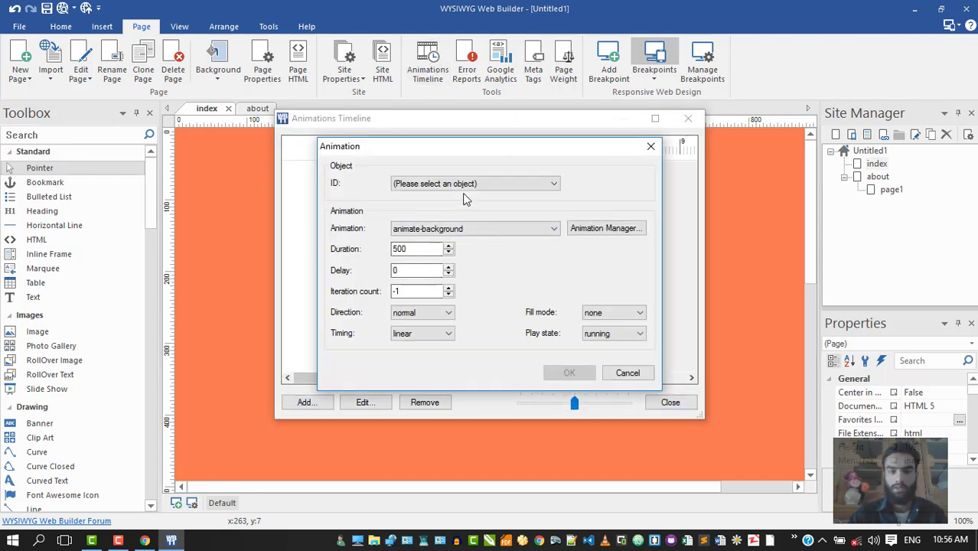
left_click(431, 187)
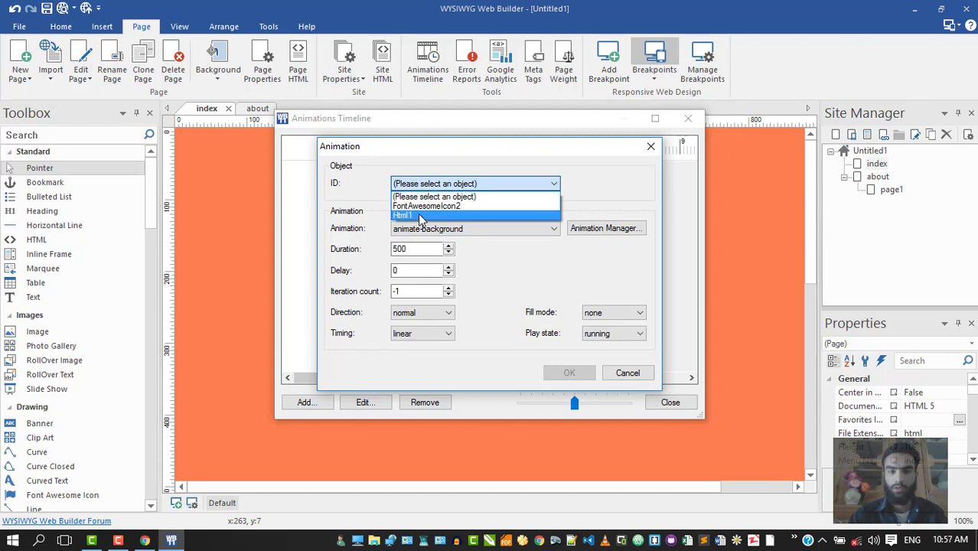
left_click(421, 206)
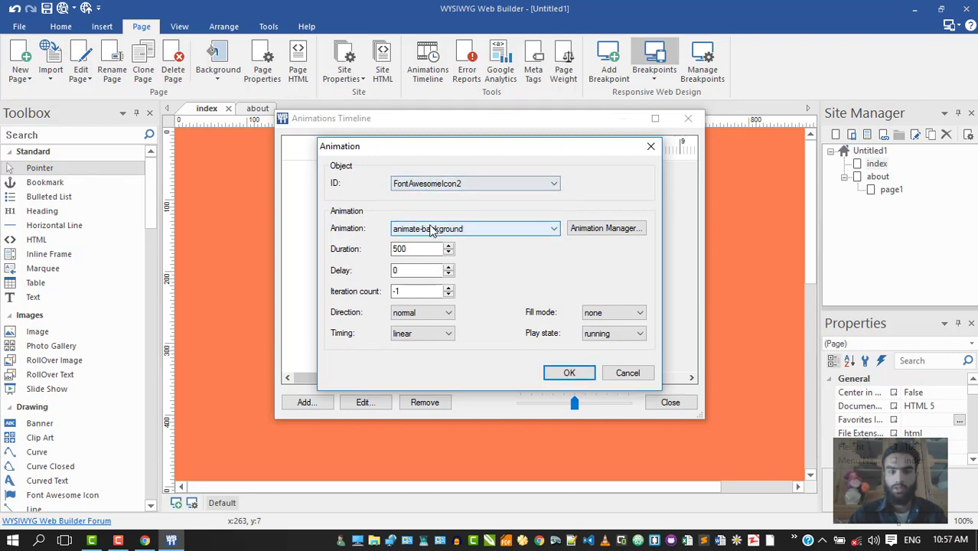
left_click(431, 230)
scroll(432, 352, "down", 15)
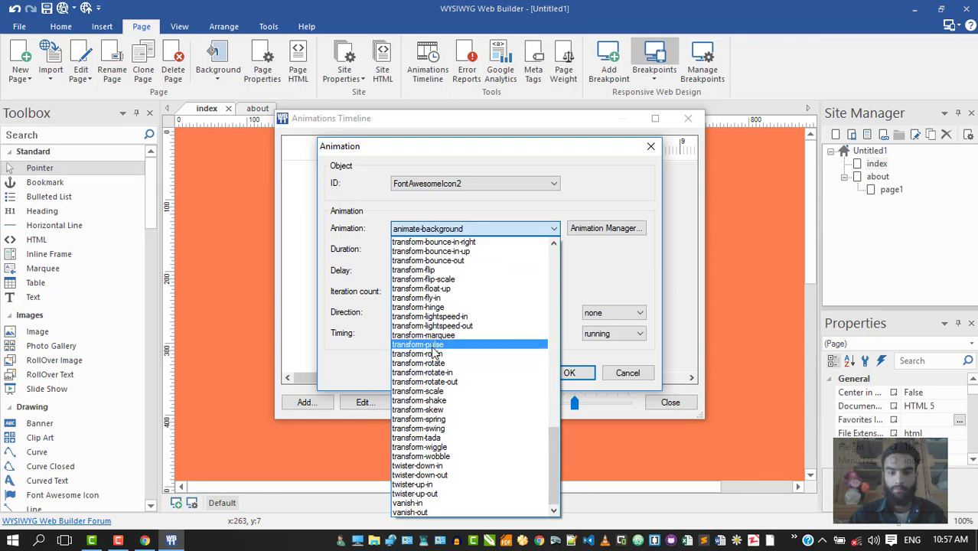
left_click(433, 345)
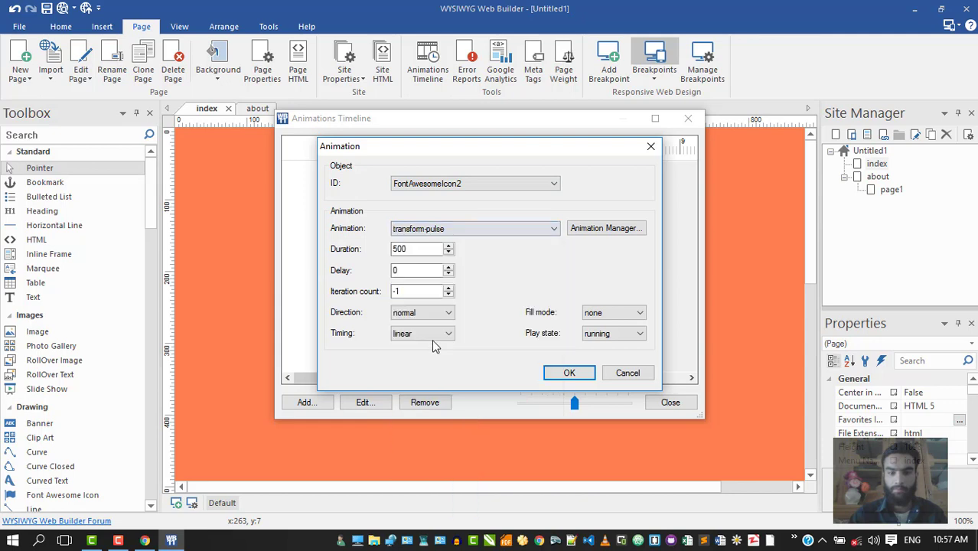
Step: Set the pulse animation's duration to 502, delay to 2 and iteration count to 10, and preview the page in the browser
left_click(449, 246)
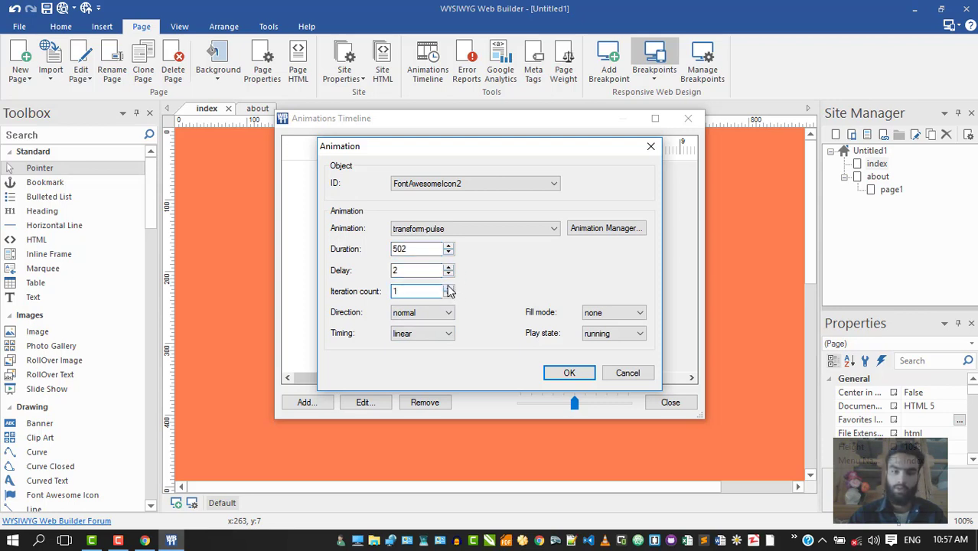
left_click(450, 291)
left_click(567, 373)
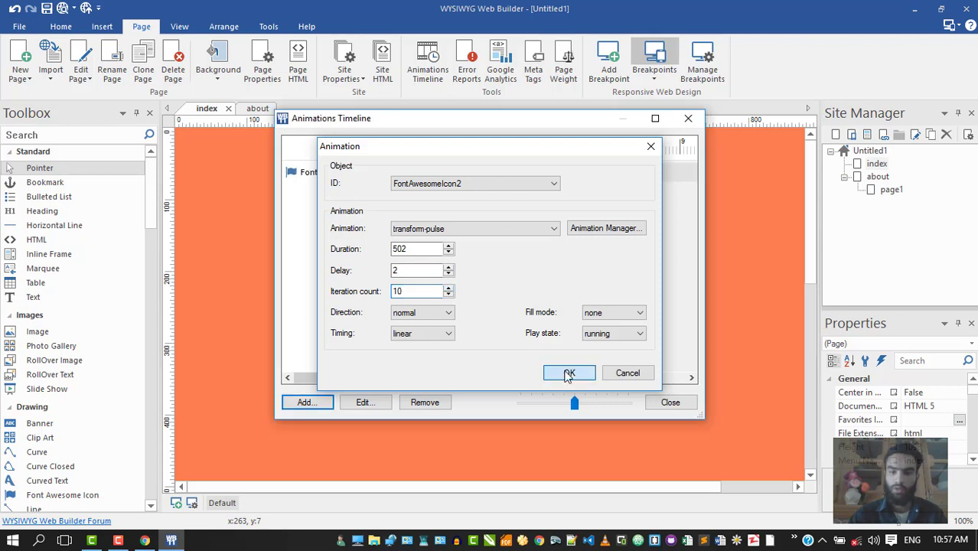
left_click(666, 403)
left_click(65, 10)
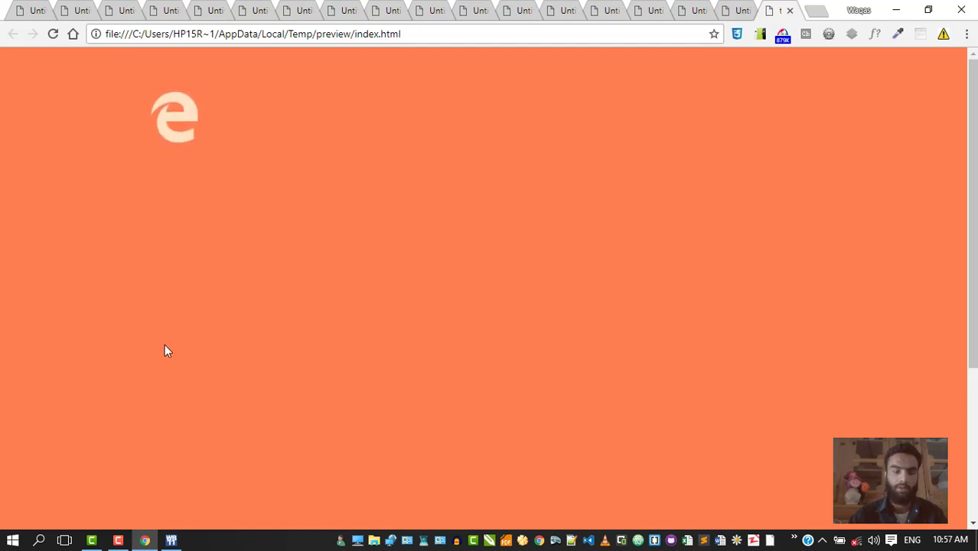
left_click(172, 542)
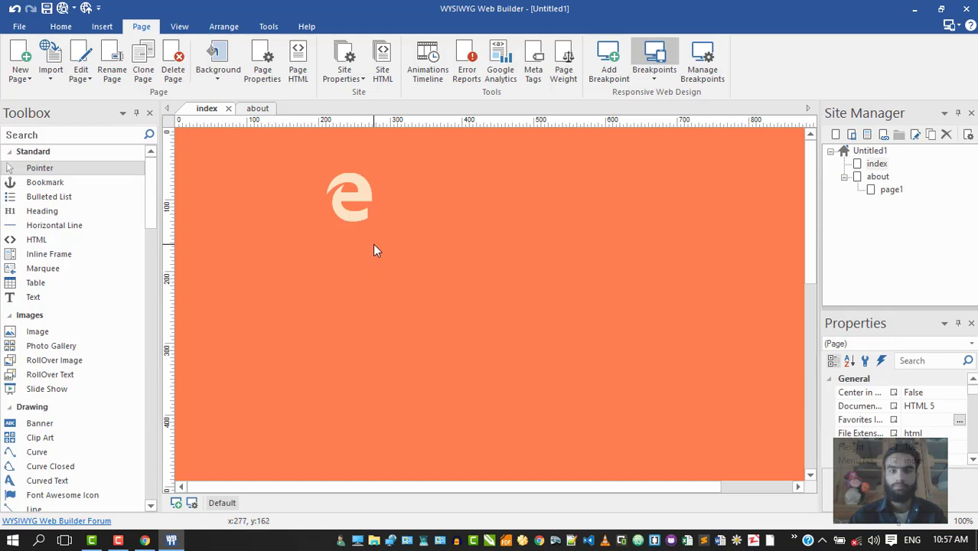
Step: Check where Google Analytics code goes between the page's head tags, and leave without saving
left_click(501, 75)
scroll(413, 199, "down", 2)
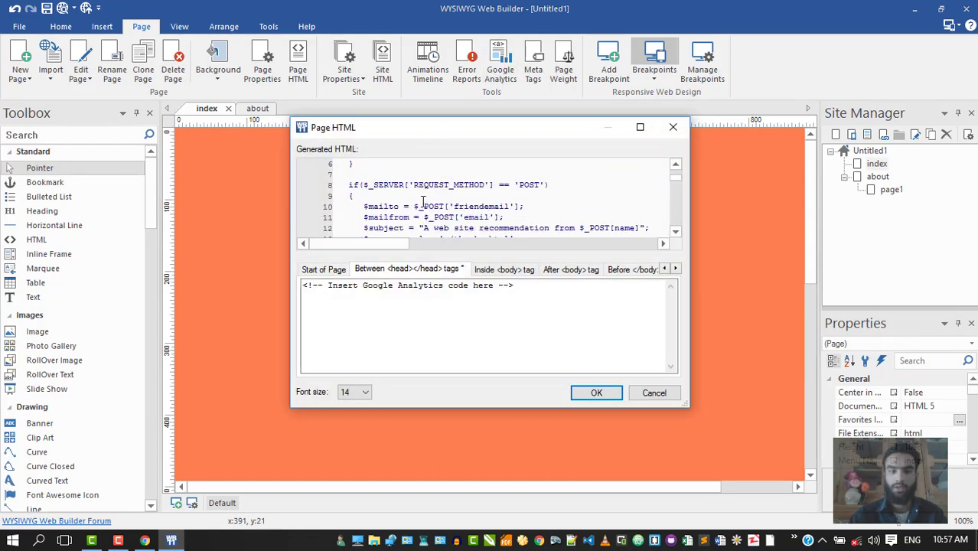
scroll(414, 199, "up", 2)
left_click_drag(468, 286, 368, 297)
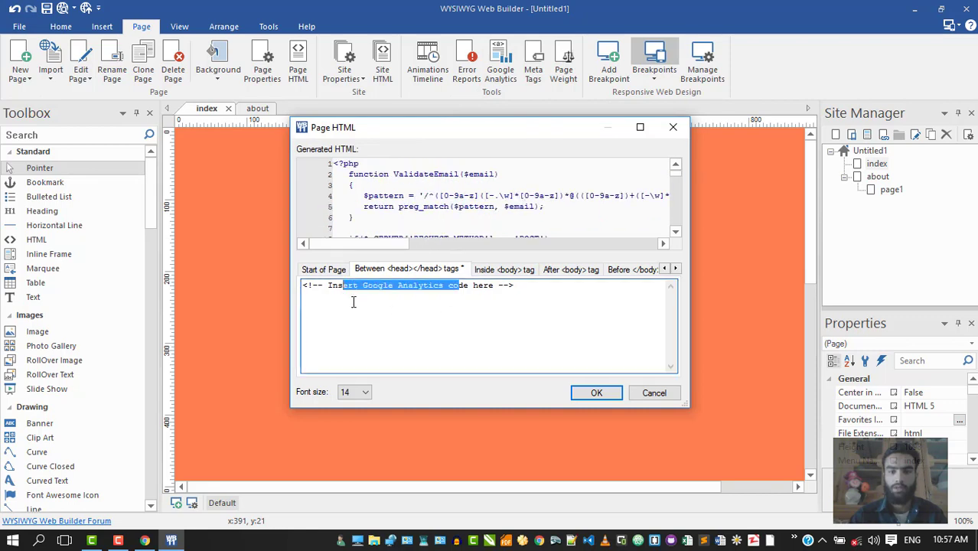
left_click(666, 394)
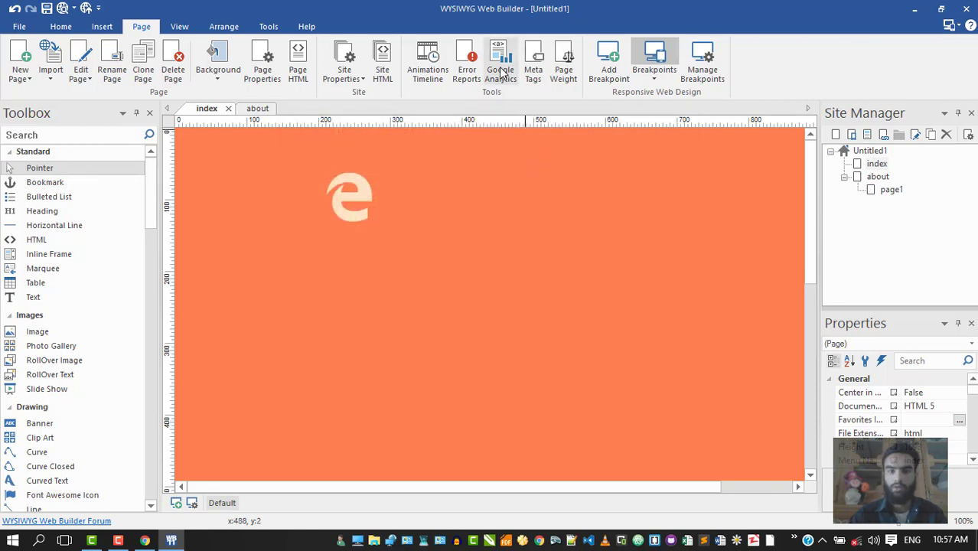
Step: Fill in the index page's meta tags: author rgdf, keywords ghfdgdfhhdf, user-defined tag dfh and category dfhd
left_click(534, 62)
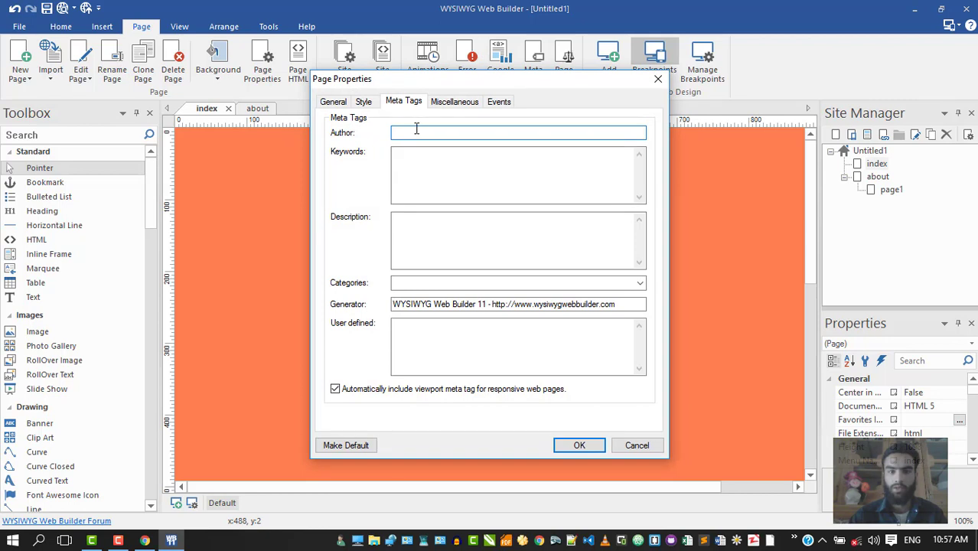
left_click(463, 172)
type("ghfdgdfhhdf")
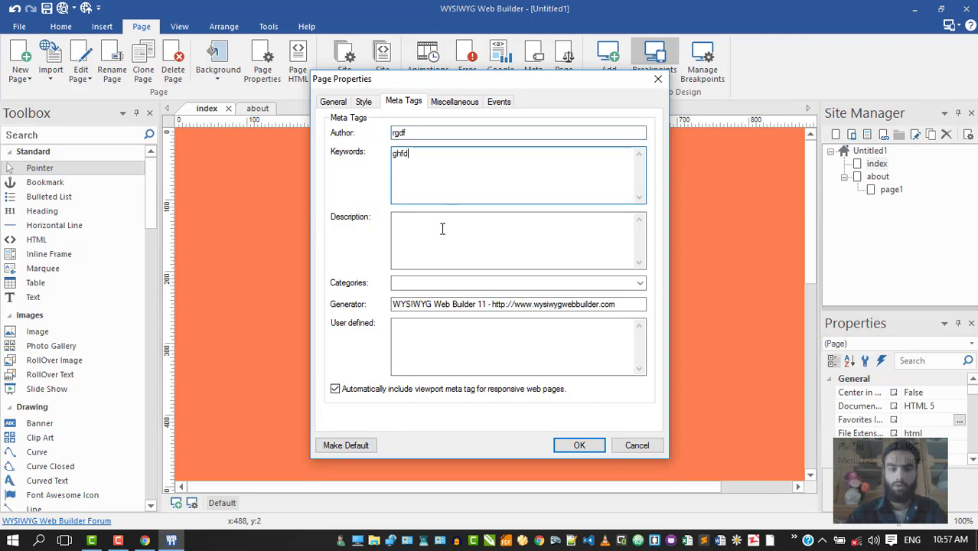
left_click(468, 345)
type("dfh")
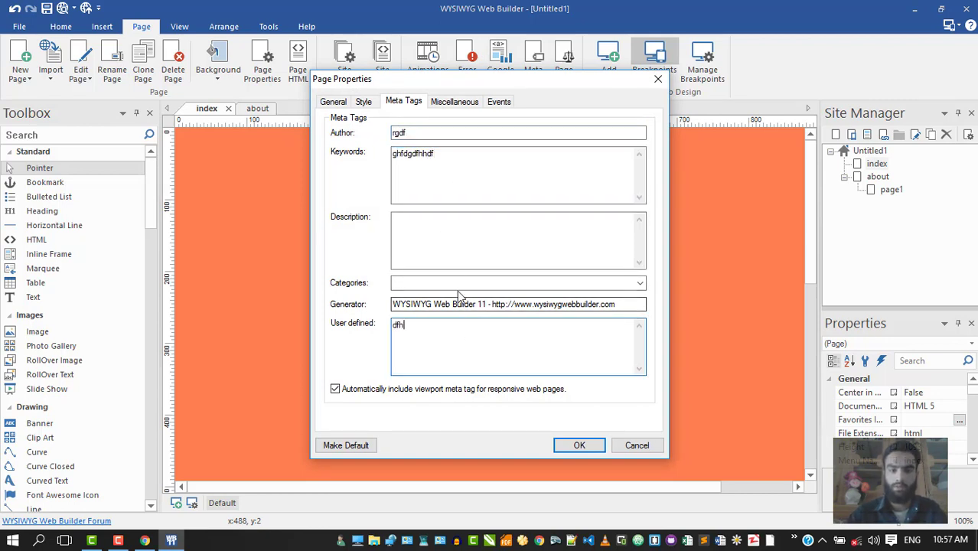
left_click(459, 283)
type("dfhd")
left_click(580, 446)
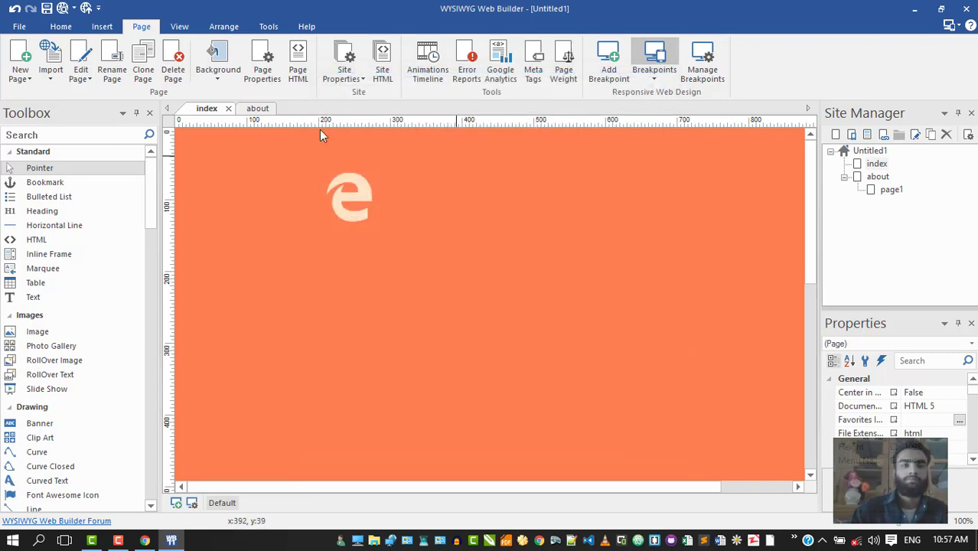
Step: Review the guide settings without changing them, and view the page in full screen mode before returning to the normal layout
left_click(181, 28)
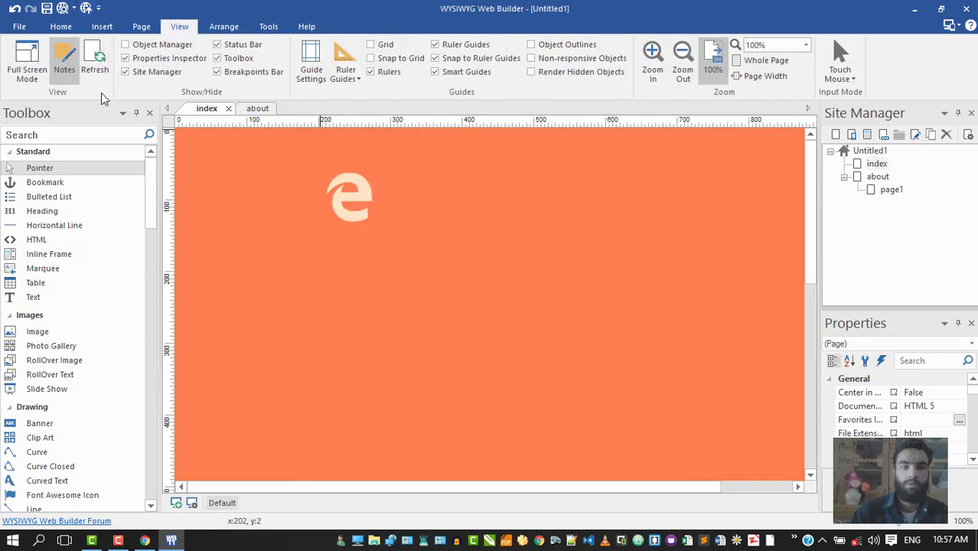
left_click(312, 86)
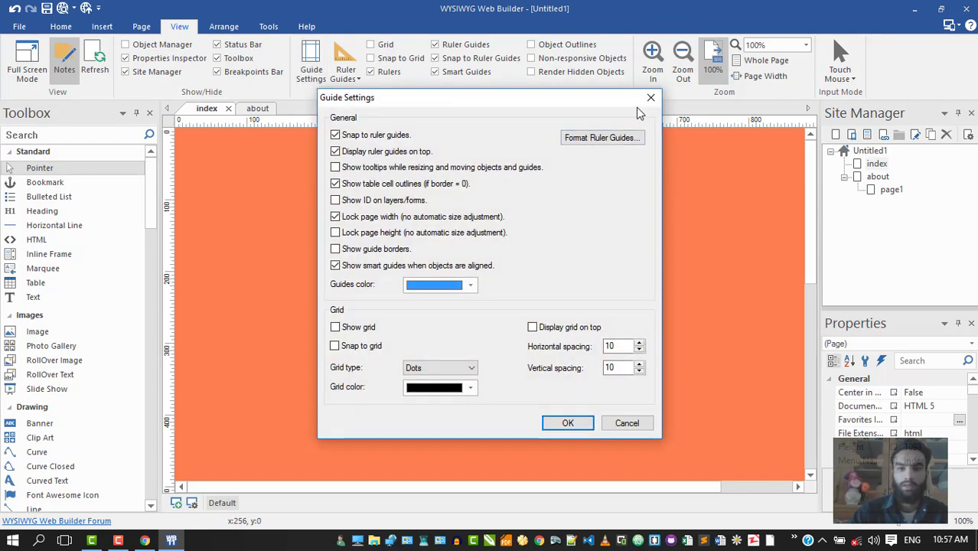
left_click(648, 99)
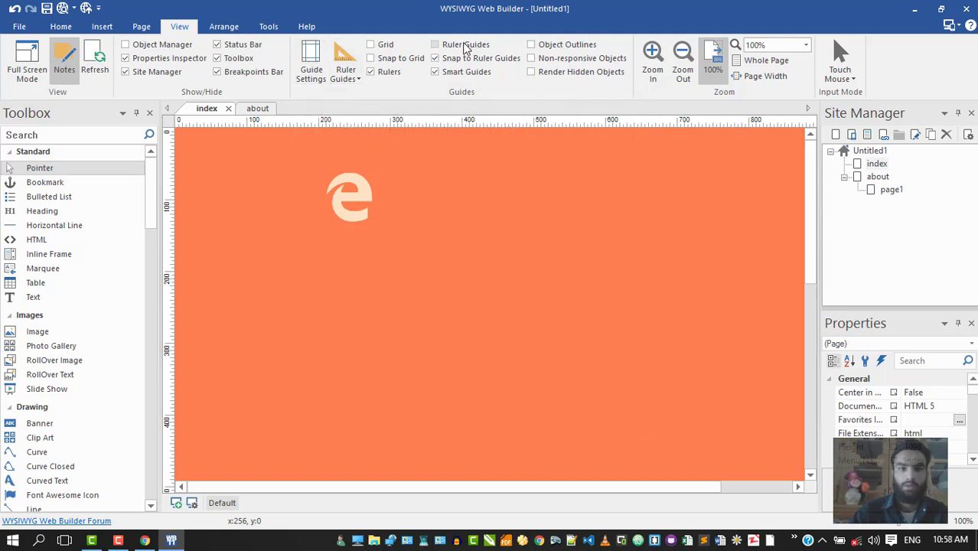
left_click(27, 62)
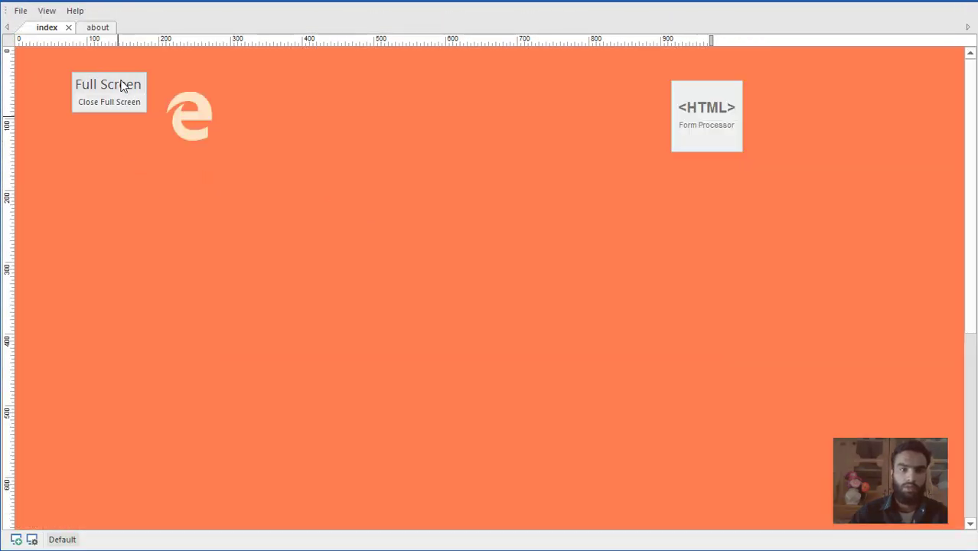
left_click(117, 101)
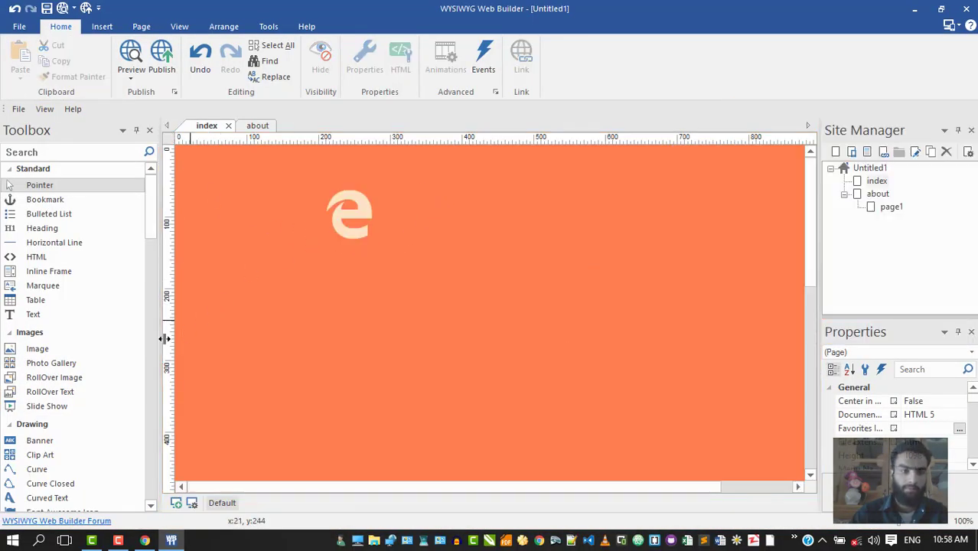
Step: Look through the Toolbox's object categories, from the drawing tools to the Login and Content Management System groups
scroll(103, 368, "down", 5)
scroll(534, 263, "down", 2)
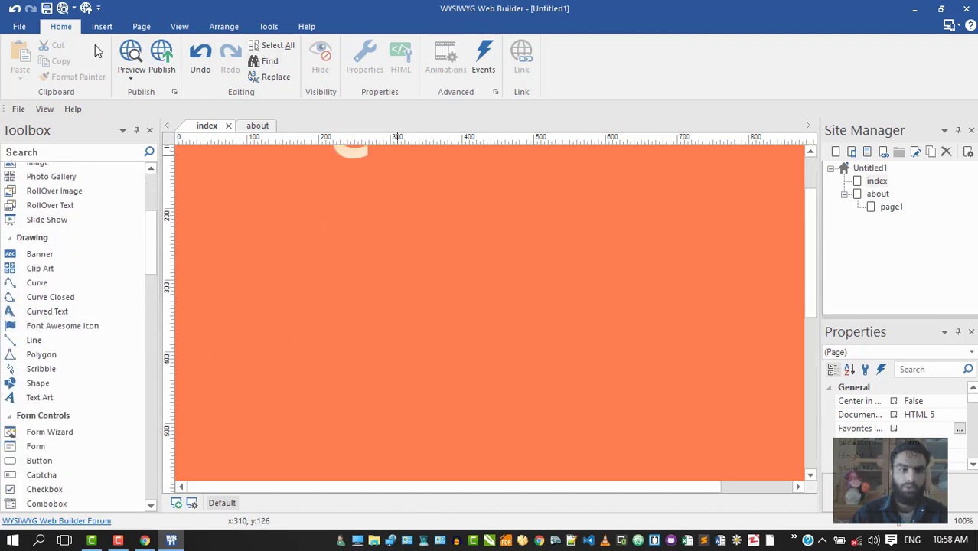
scroll(81, 373, "down", 11)
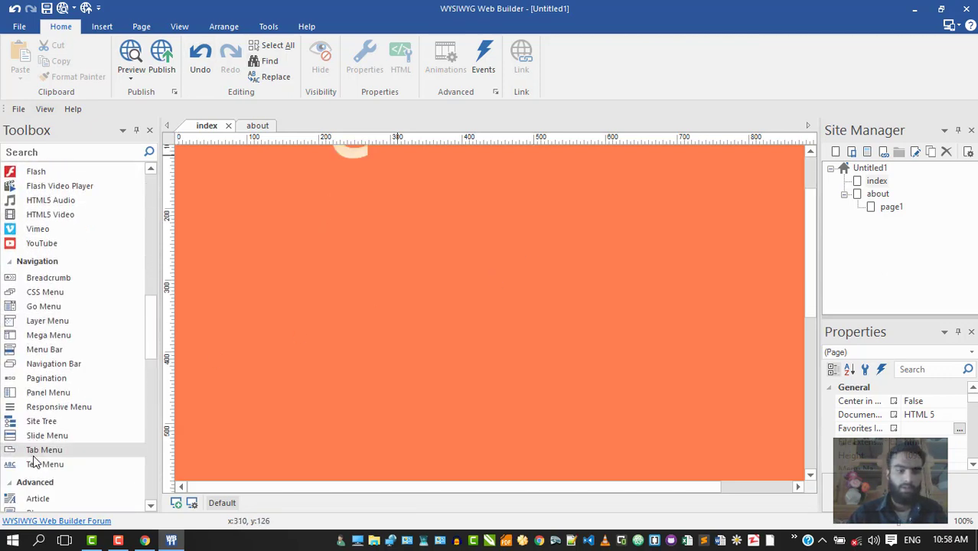
scroll(54, 383, "down", 10)
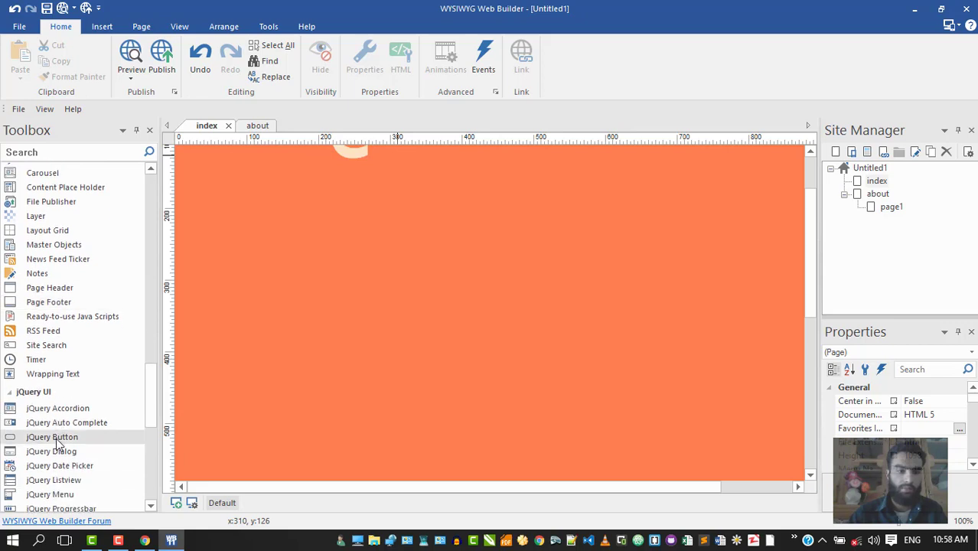
scroll(57, 443, "down", 10)
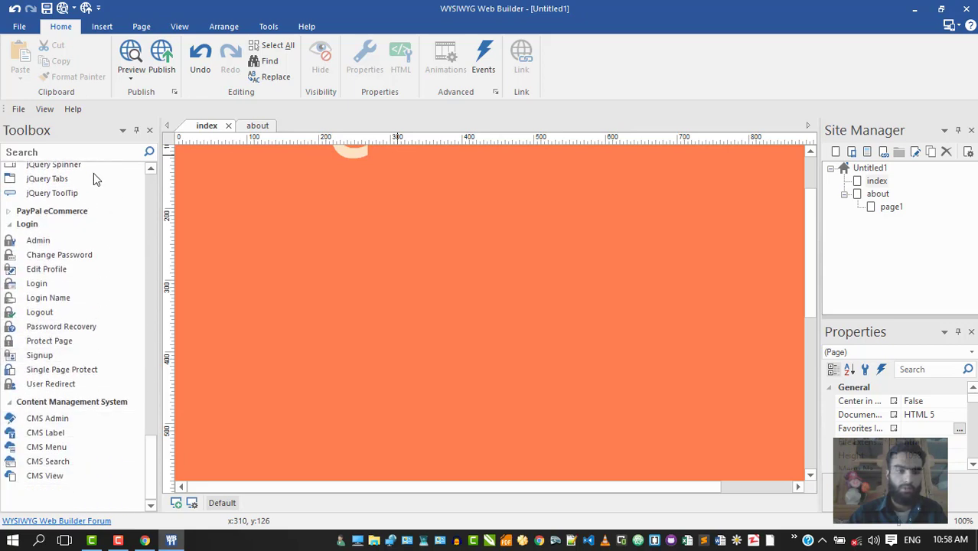
left_click(81, 153)
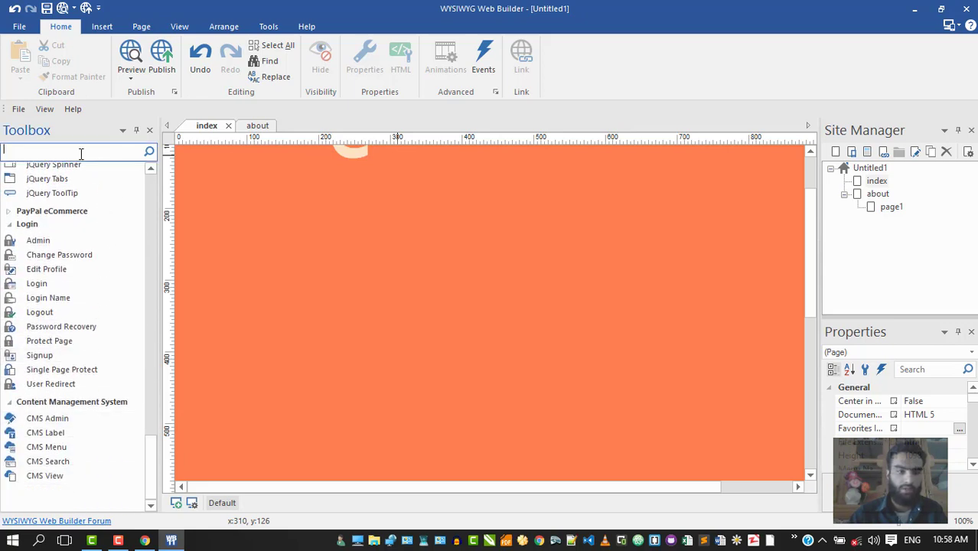
left_click(269, 268)
Step: Review the Site Map configuration for the web site and accept it with its existing settings
left_click(101, 27)
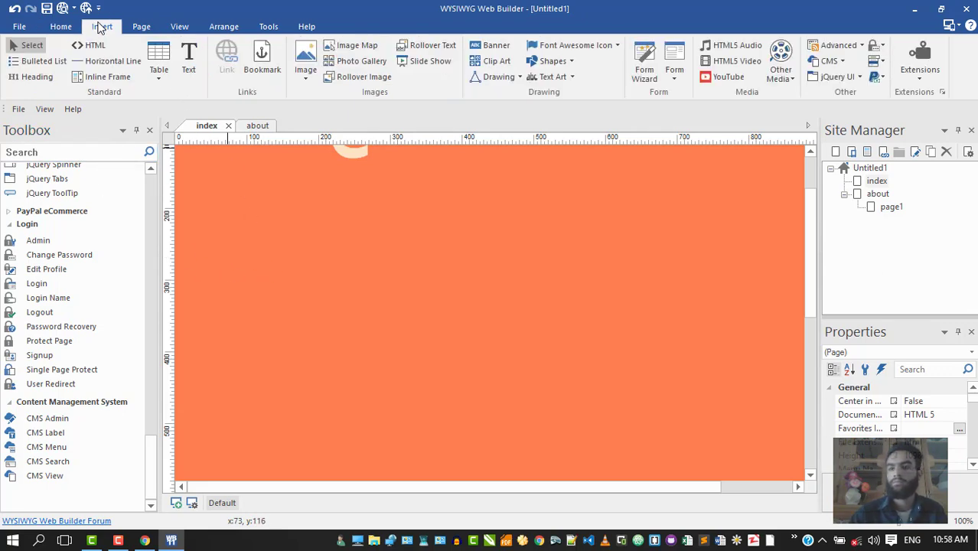
left_click(174, 26)
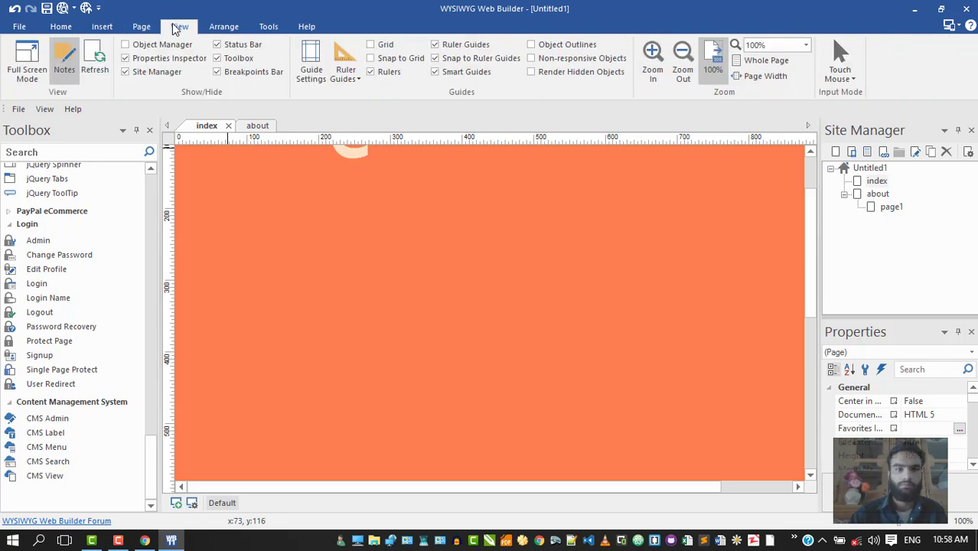
left_click(269, 27)
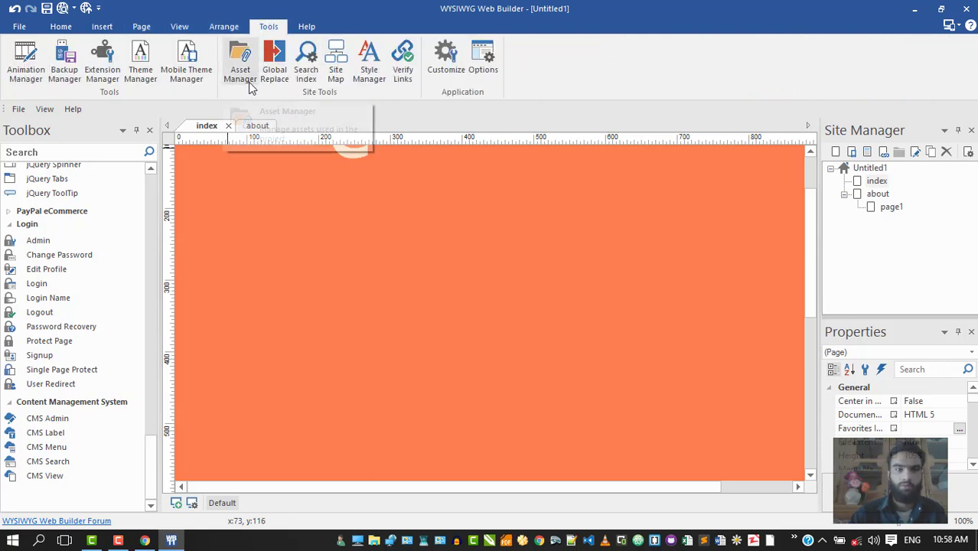
left_click(337, 67)
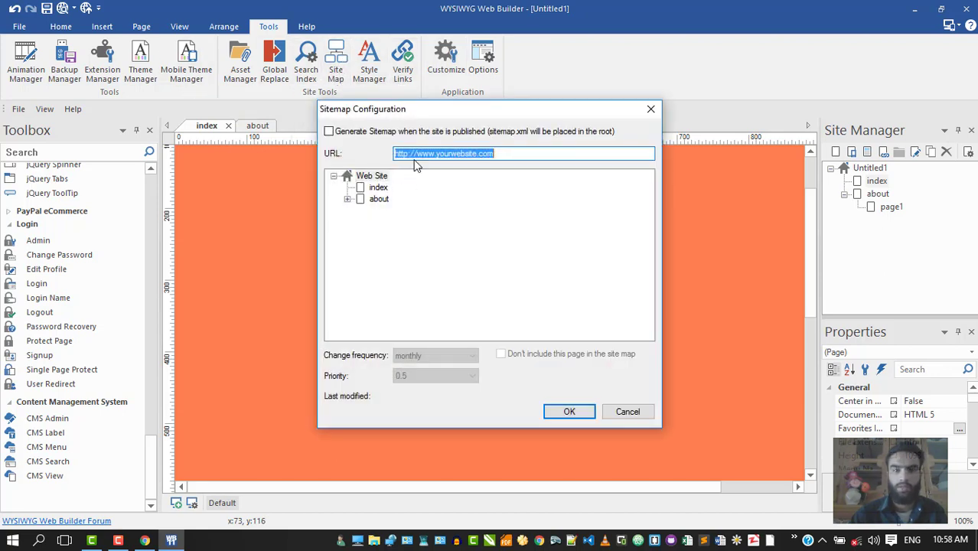
left_click(568, 412)
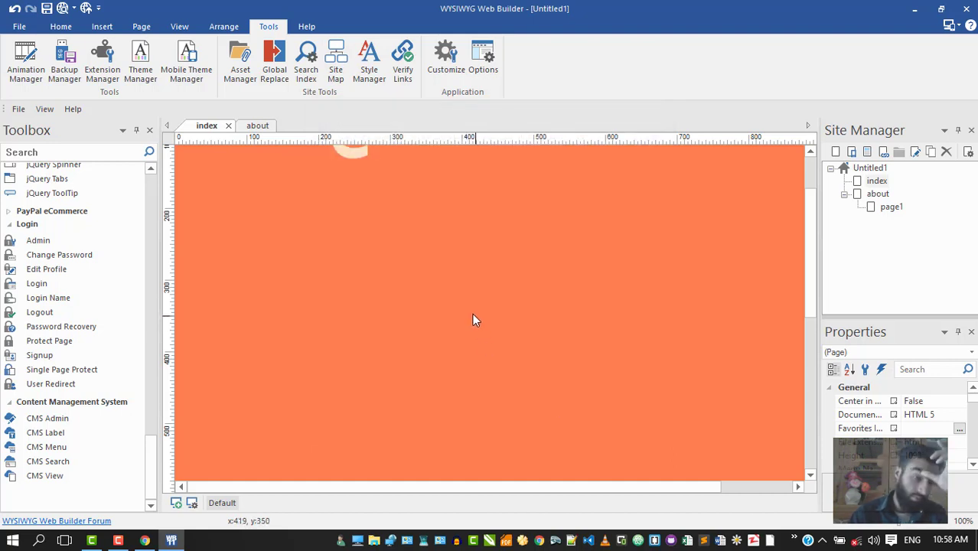
Step: Publish the entire web site with all files to My Computer, in the C:\Local Publish folder
scroll(464, 318, "up", 2)
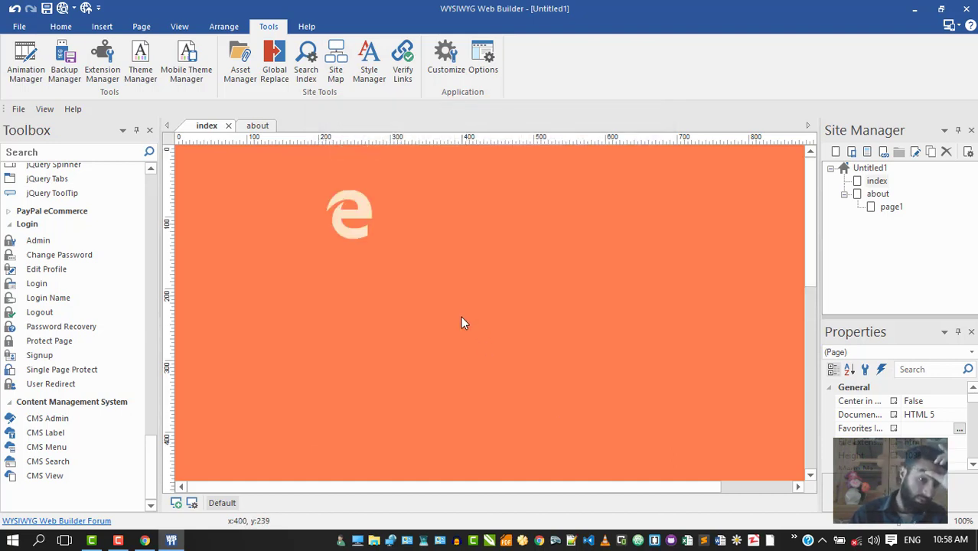
left_click(86, 9)
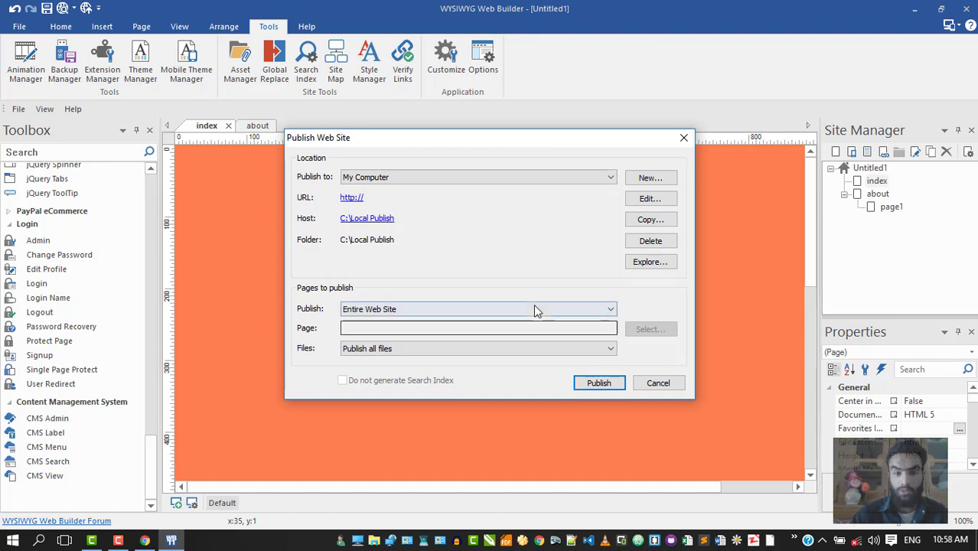
left_click(599, 384)
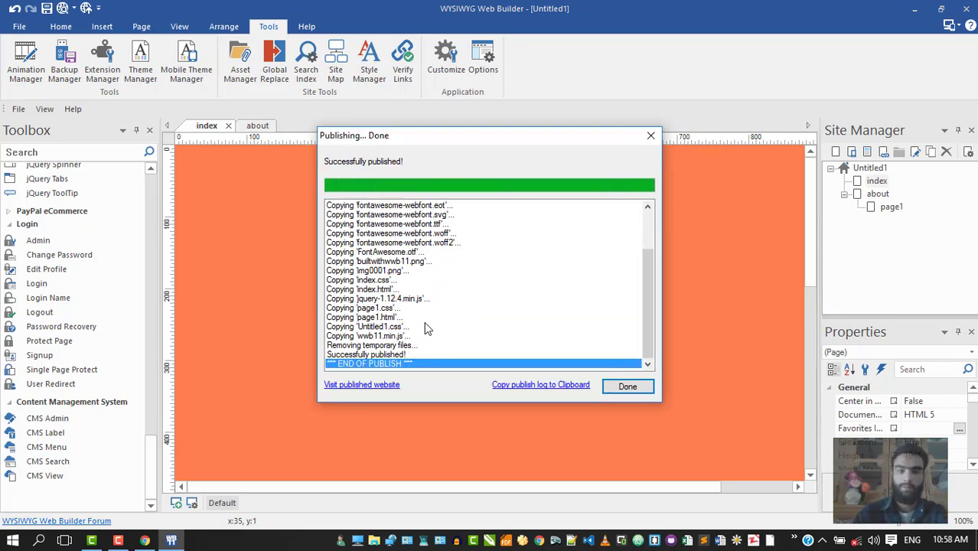
left_click(627, 386)
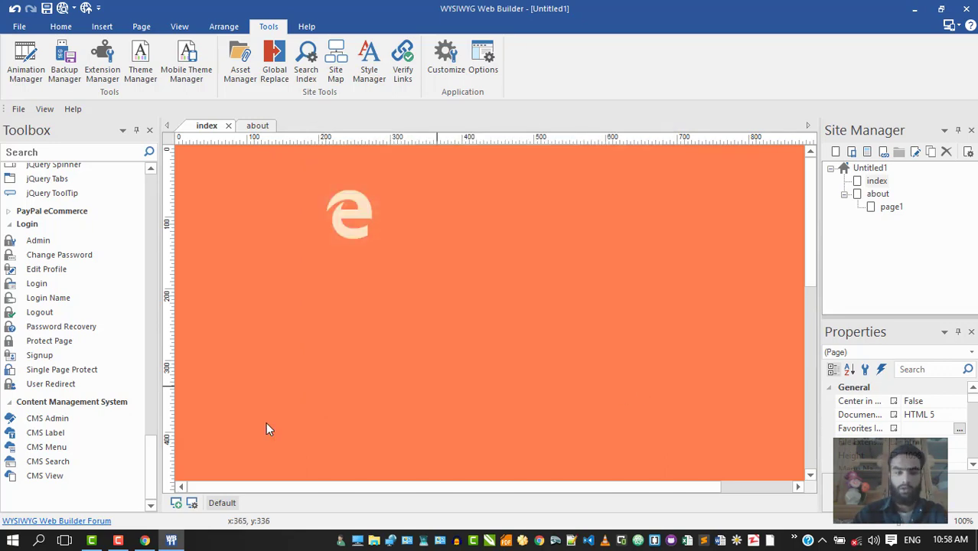
Step: Switch to File Explorer and look for the published site in the WYSIWYG Web Builder folder under Documents
left_click(13, 538)
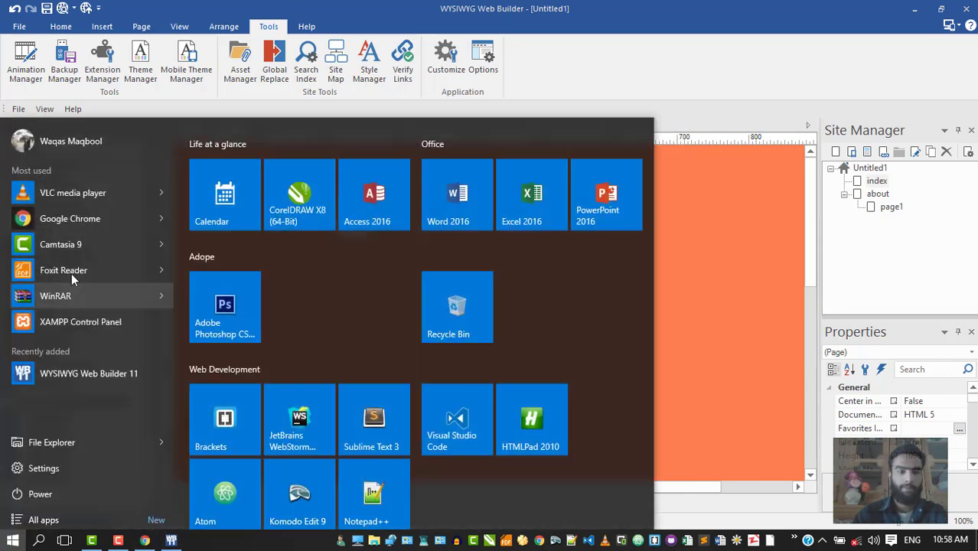
left_click(101, 436)
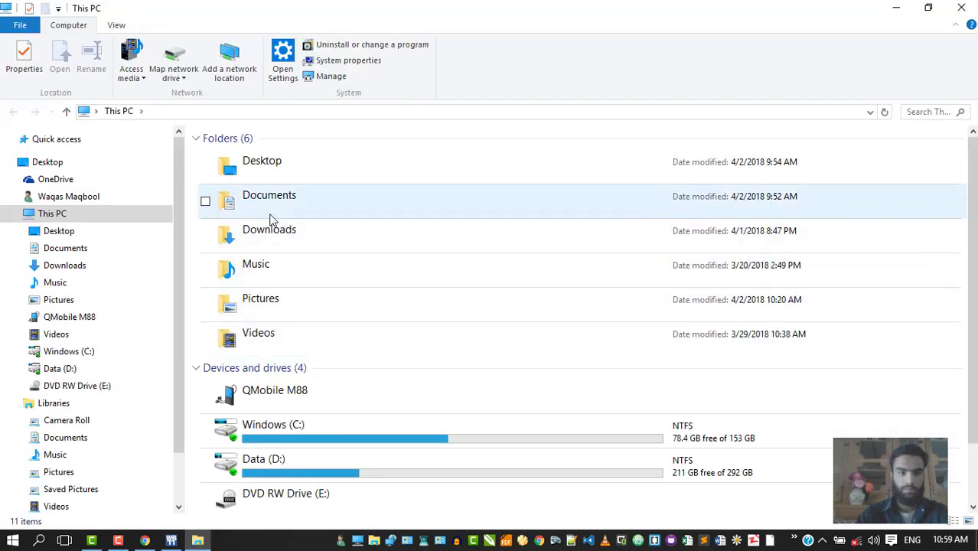
double_click(276, 212)
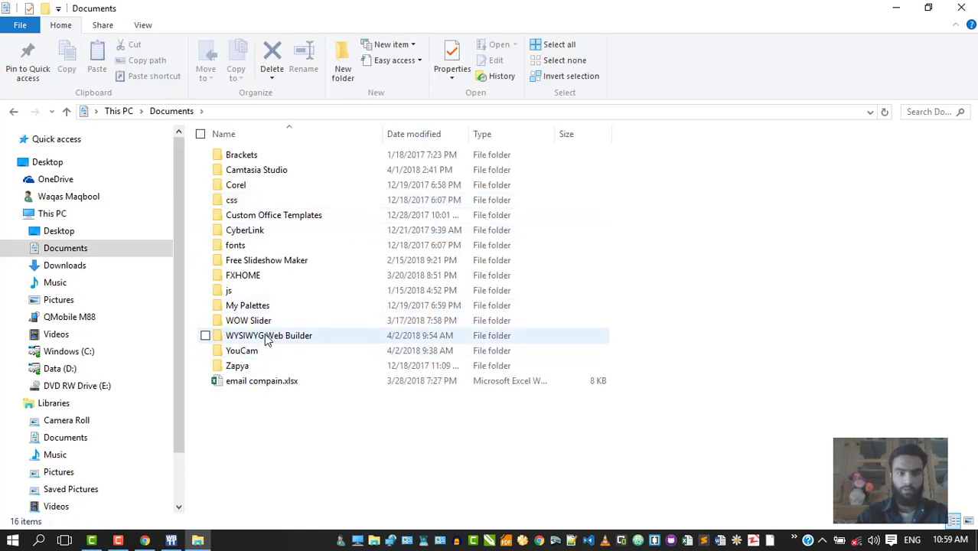
double_click(266, 337)
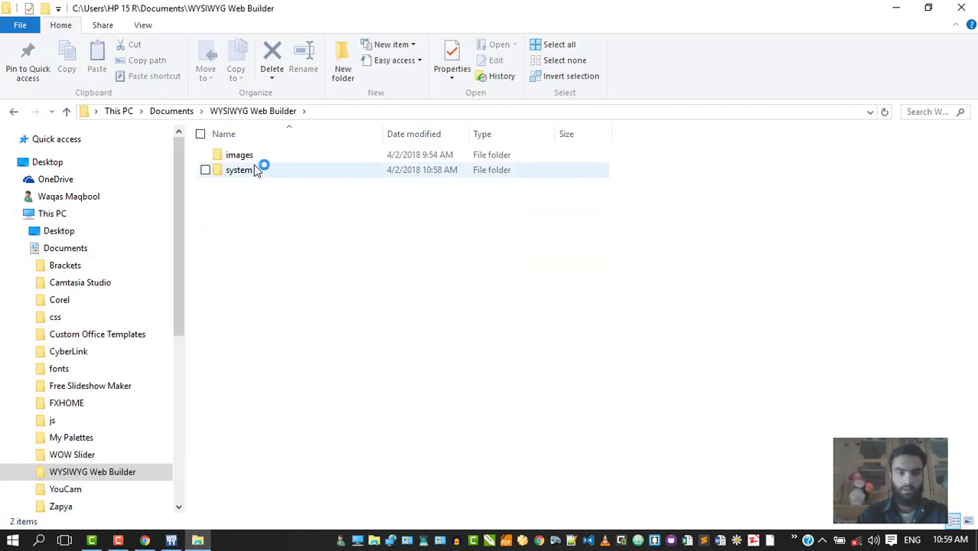
left_click(66, 113)
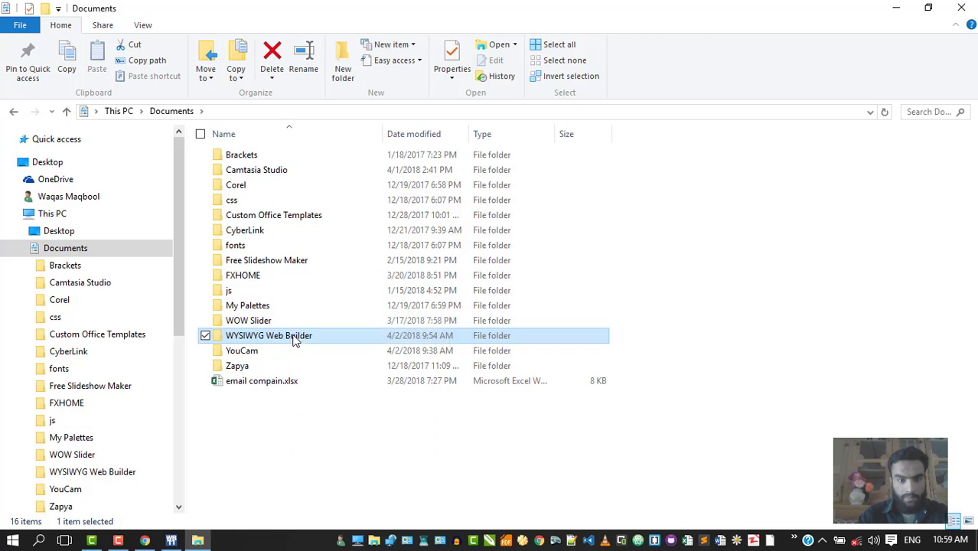
Step: Check the system and images subfolders of the WYSIWYG Web Builder folder, and switch back to WYSIWYG Web Builder
mouse_move(297, 339)
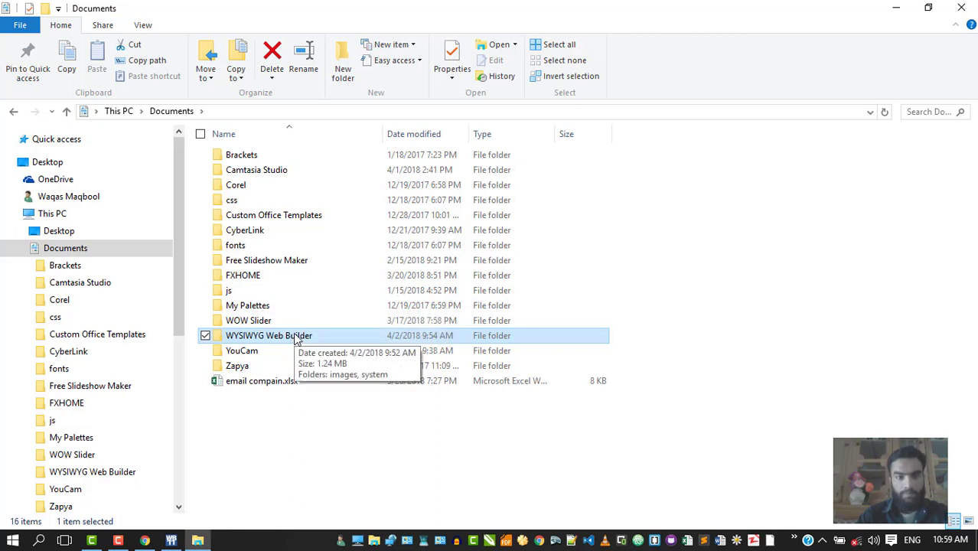
double_click(295, 339)
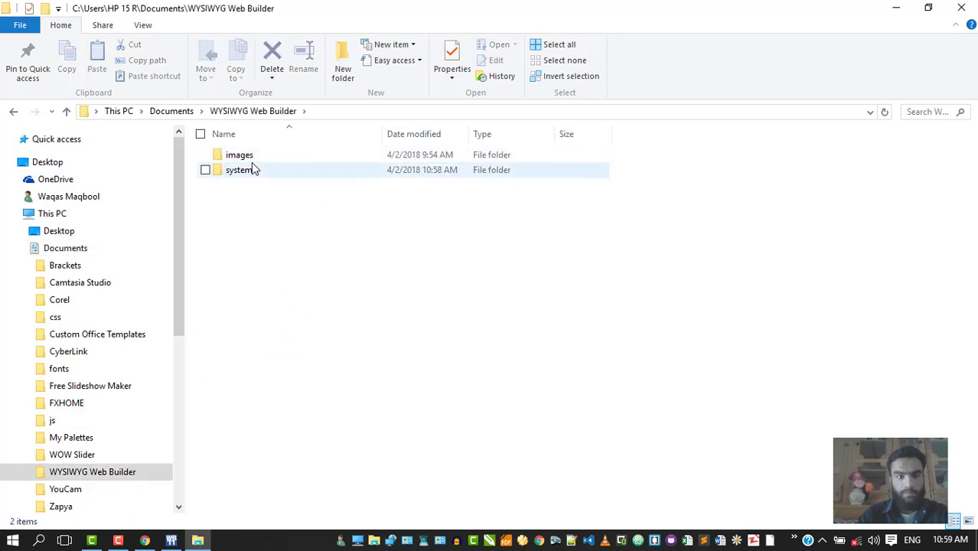
double_click(253, 169)
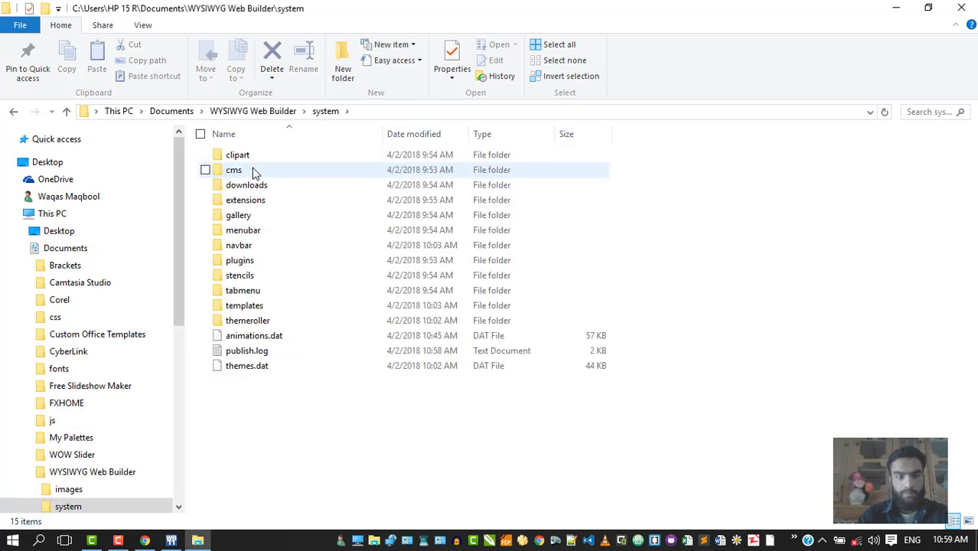
left_click(67, 113)
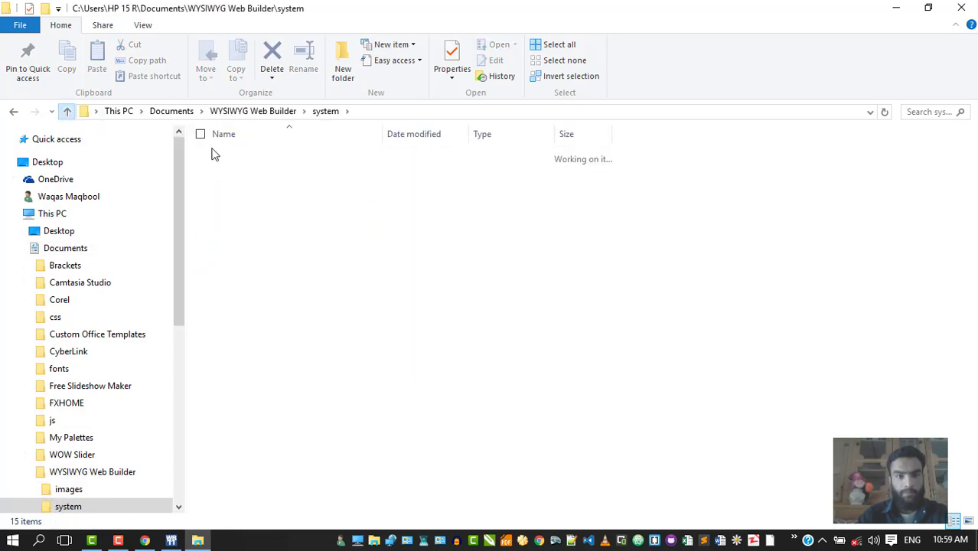
double_click(236, 156)
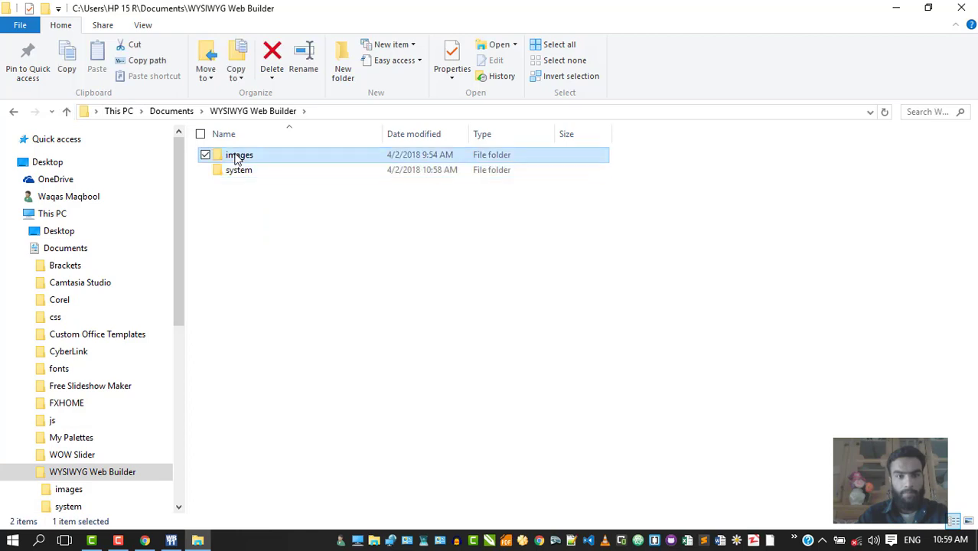
left_click(67, 112)
left_click(66, 111)
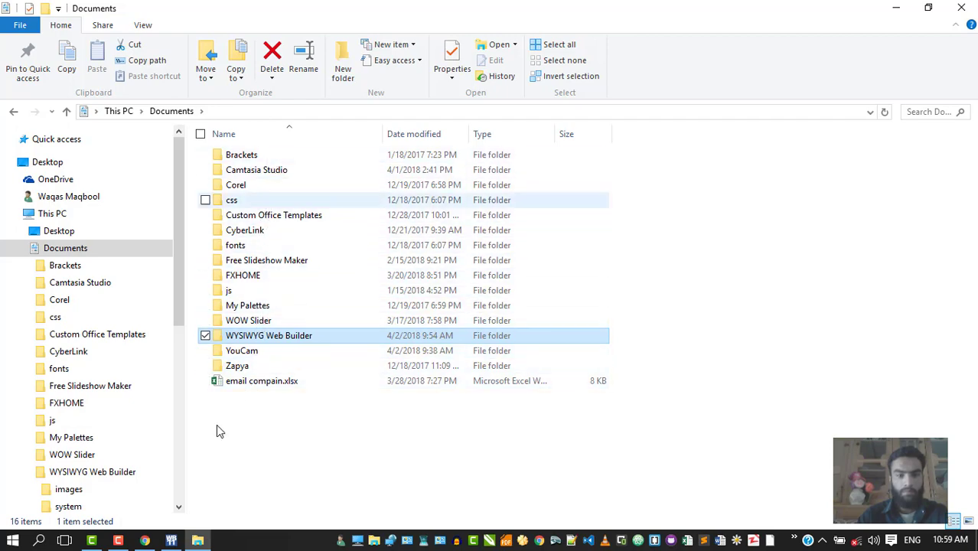
left_click(169, 541)
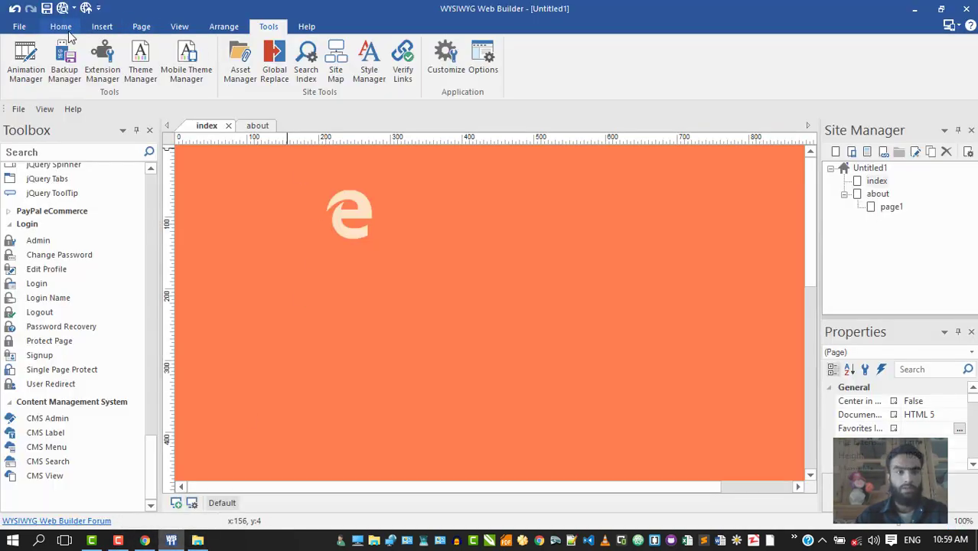
Step: Review the Publish Web Site location and page options, and open the C:\Local Publish destination folder in File Explorer
left_click(86, 8)
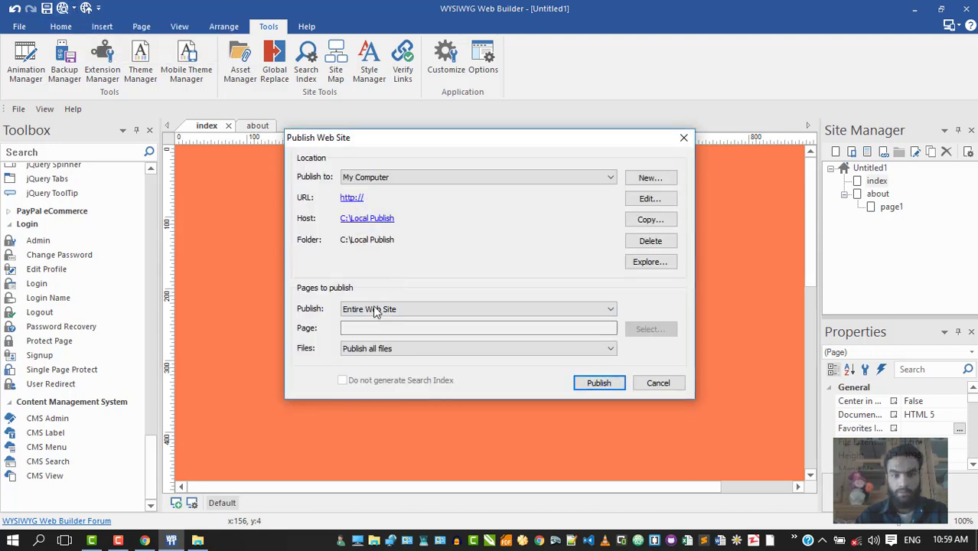
left_click(370, 309)
left_click(370, 320)
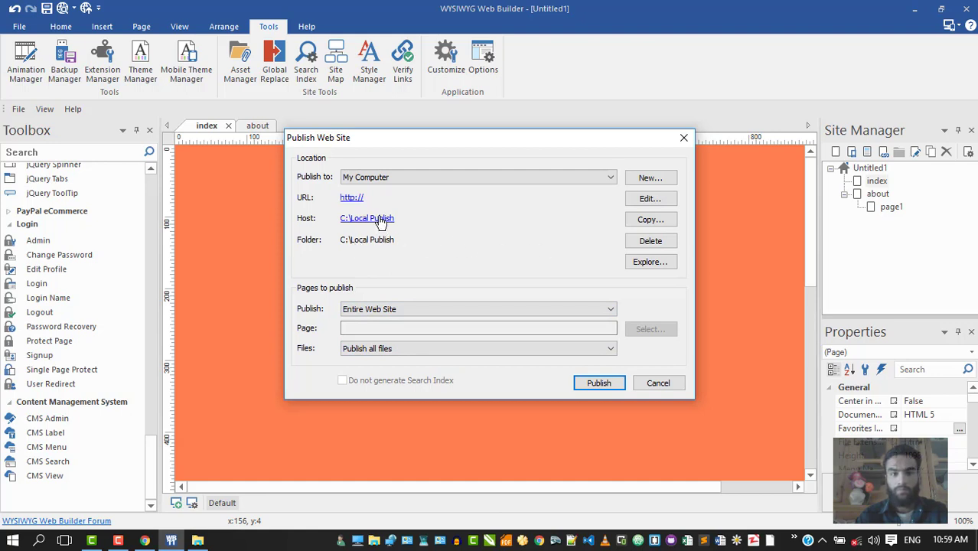
left_click(363, 182)
left_click(367, 191)
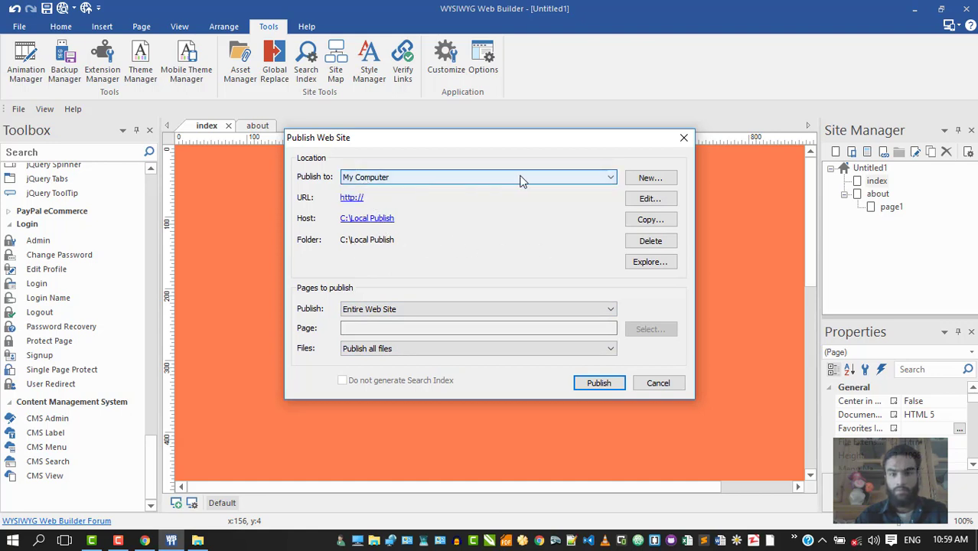
left_click(647, 263)
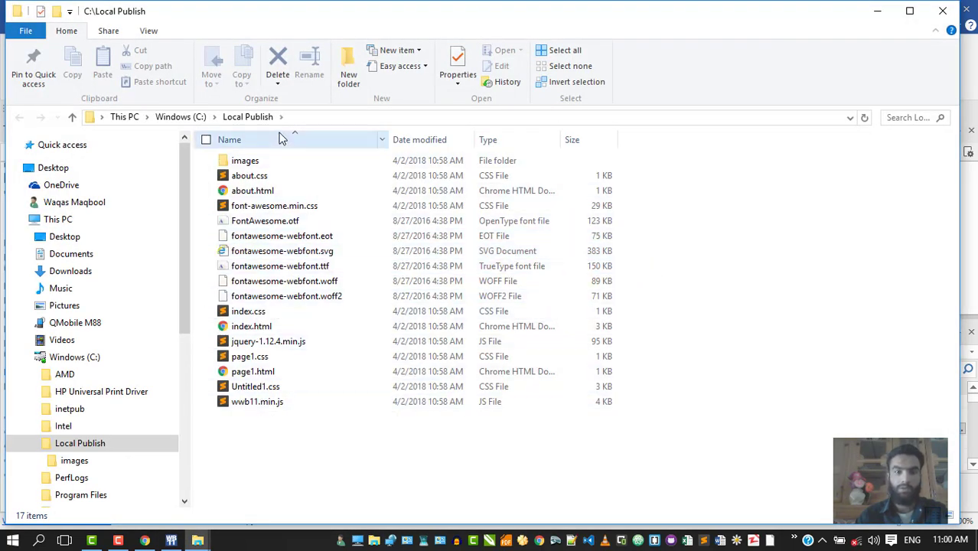
Step: Preview the published page1.html and index.html in the browser, closing the browser after each one
left_click(240, 379)
double_click(240, 379)
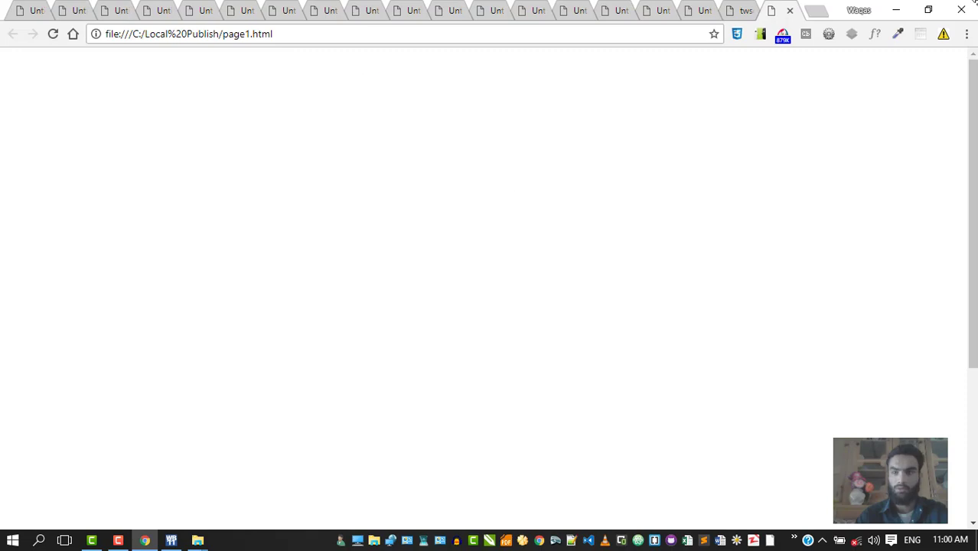
left_click(970, 6)
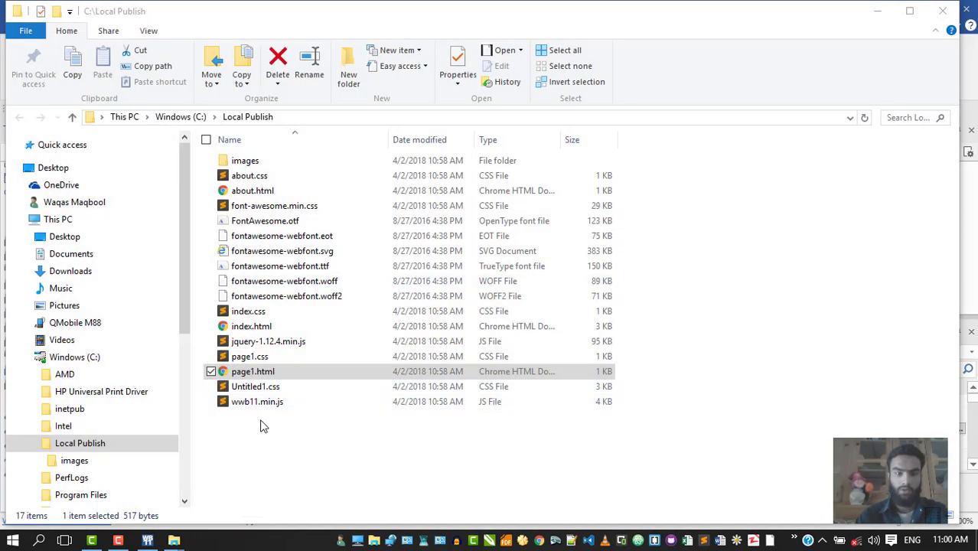
left_click(264, 329)
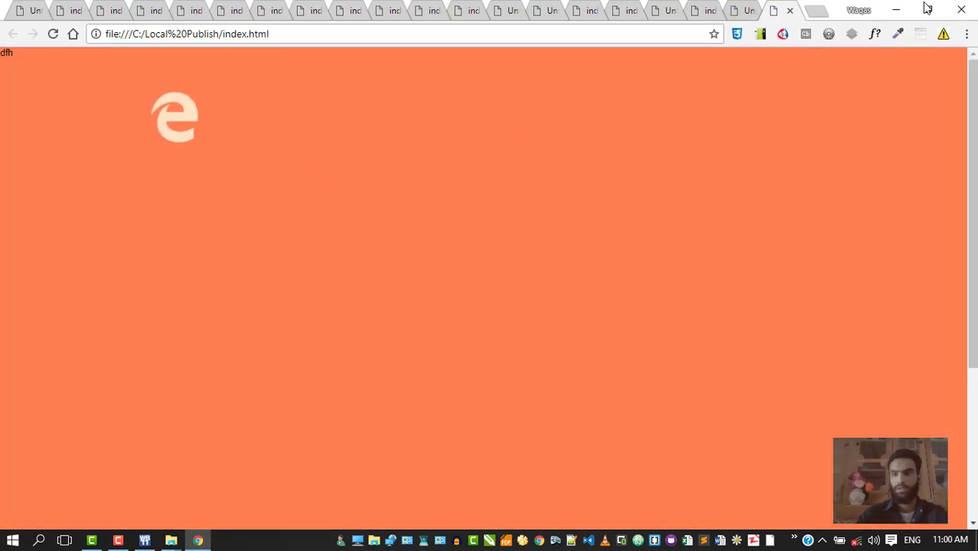
left_click(960, 10)
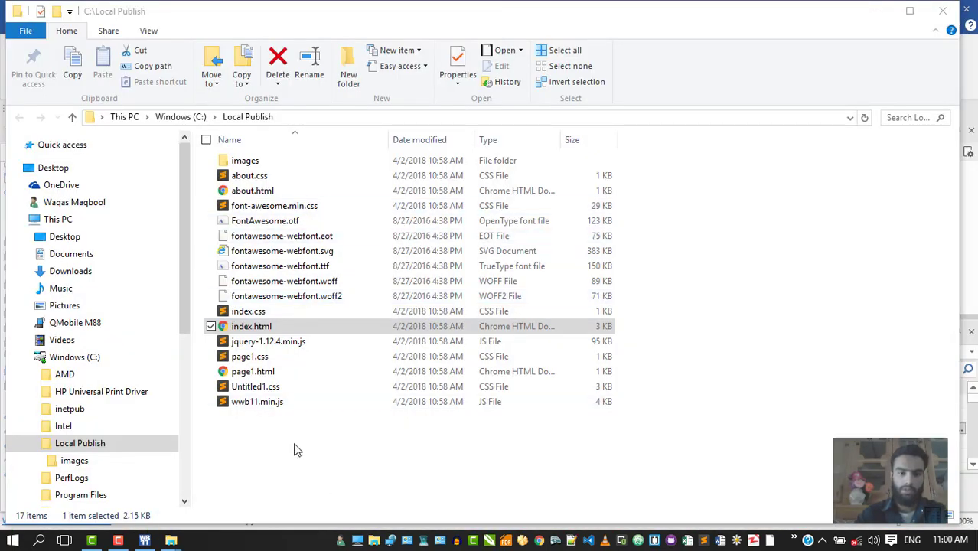
Step: Look through the published script, style, font and HTML files in the Local Publish folder
left_click(271, 386)
left_click(299, 341)
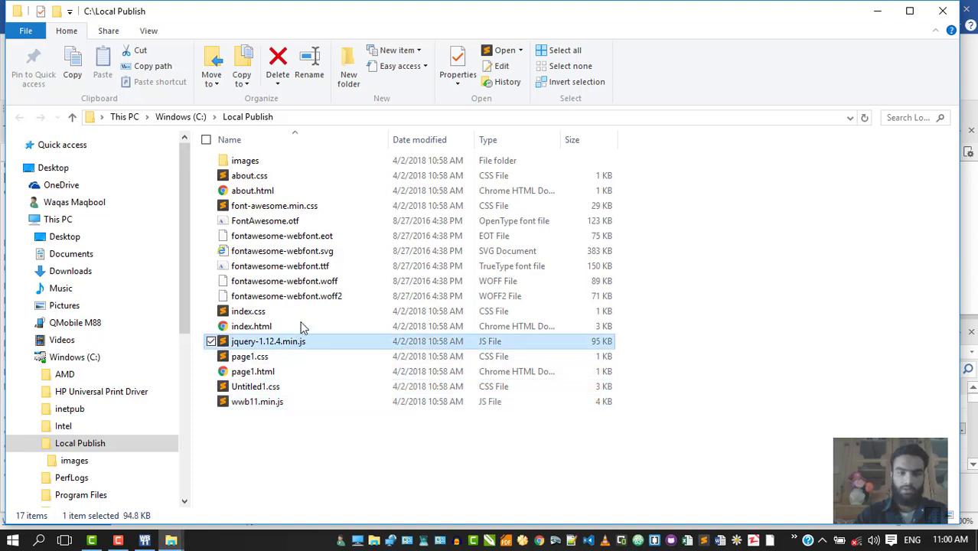
left_click(309, 265)
left_click(321, 251)
left_click(306, 220)
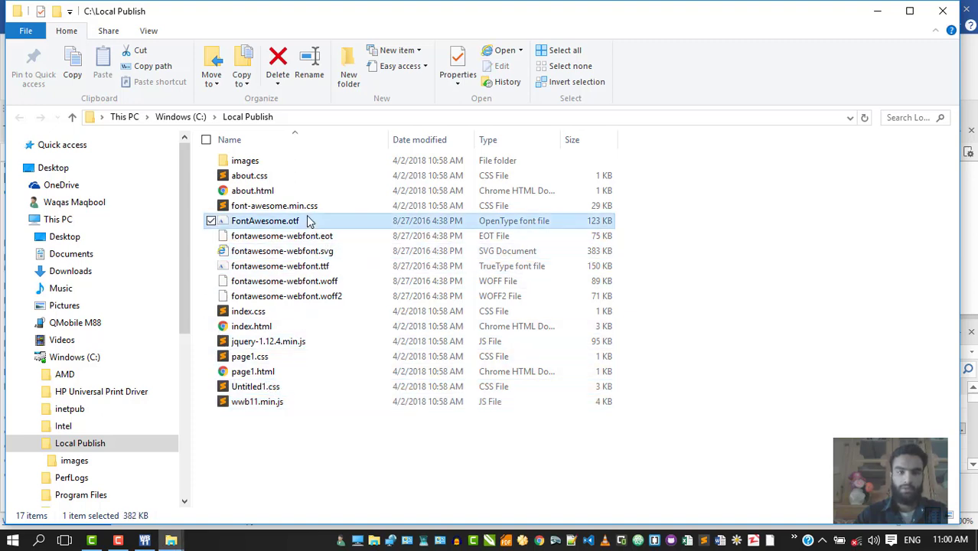
left_click(274, 192)
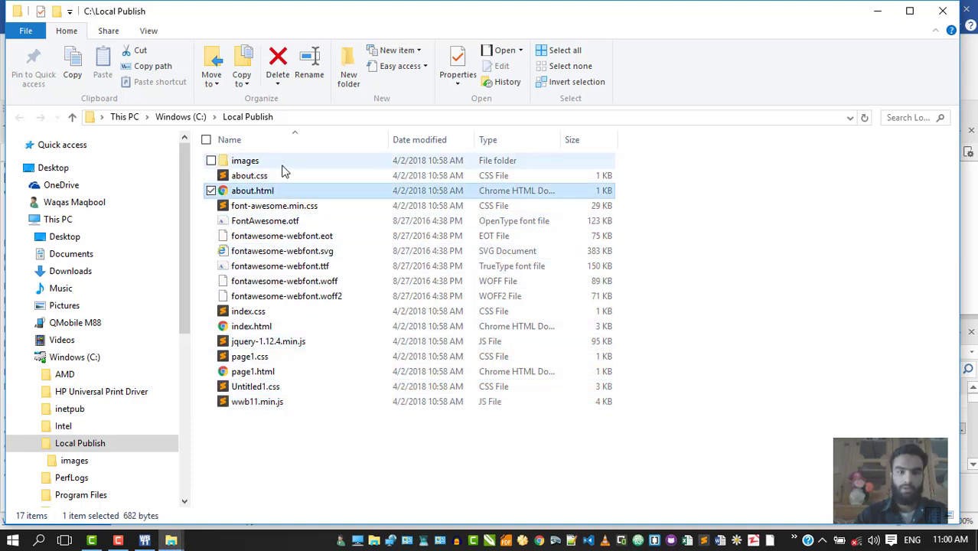
Step: Check the pictures in the images subfolder, and return to WYSIWYG Web Builder to close the Publish Web Site dialog without publishing
double_click(277, 162)
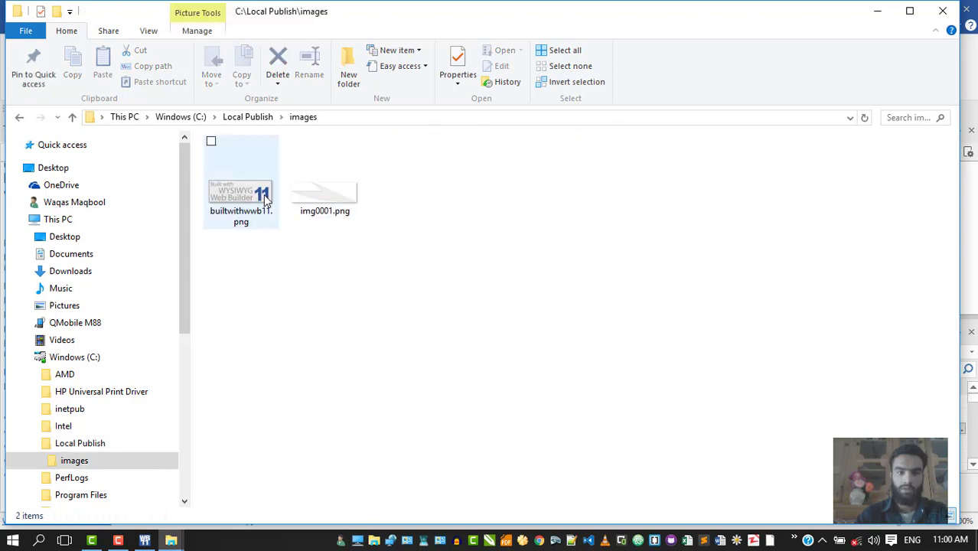
left_click(240, 195)
left_click(320, 185)
left_click(230, 213)
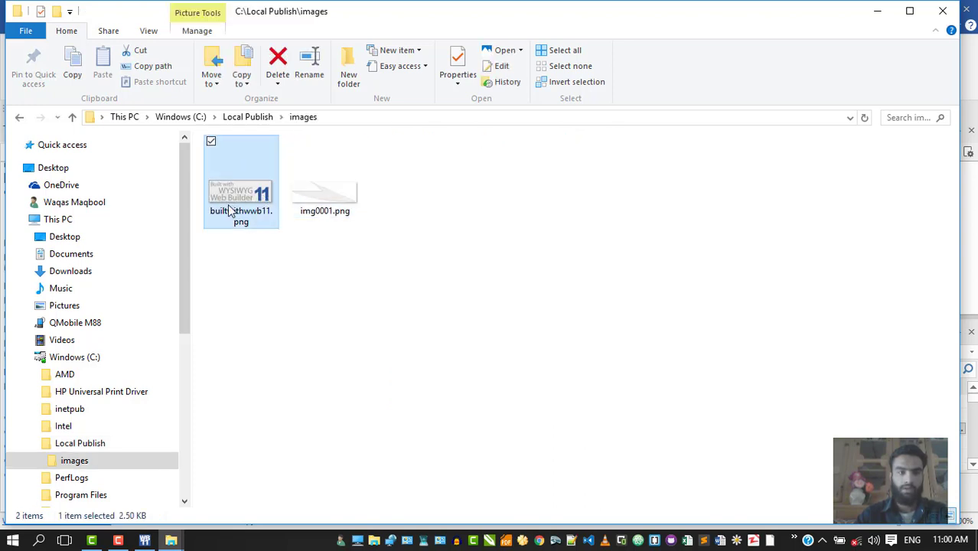
left_click(73, 118)
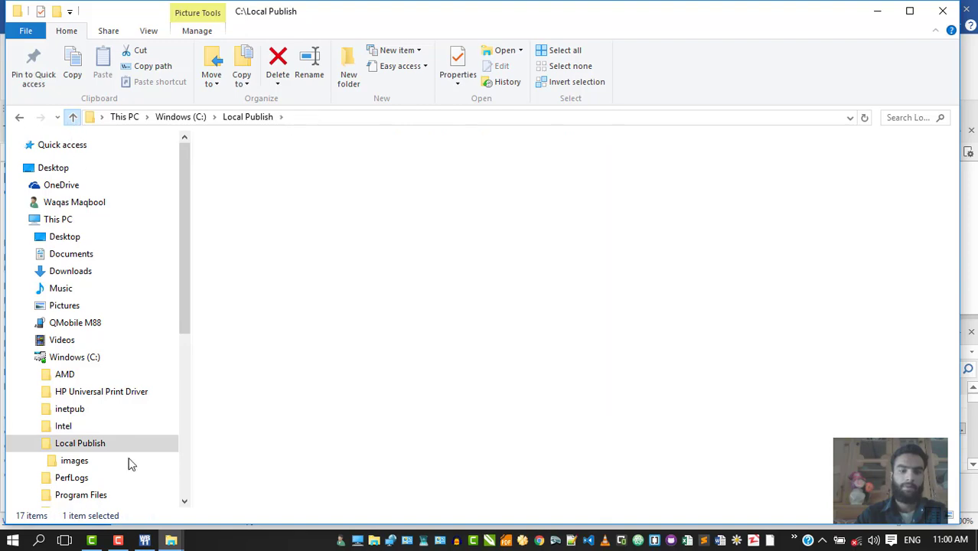
left_click(145, 540)
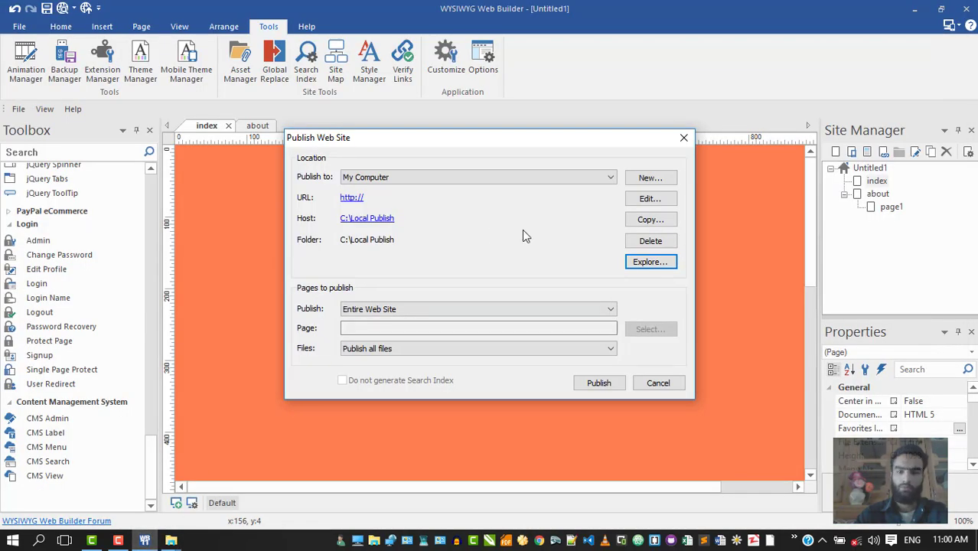
left_click(647, 387)
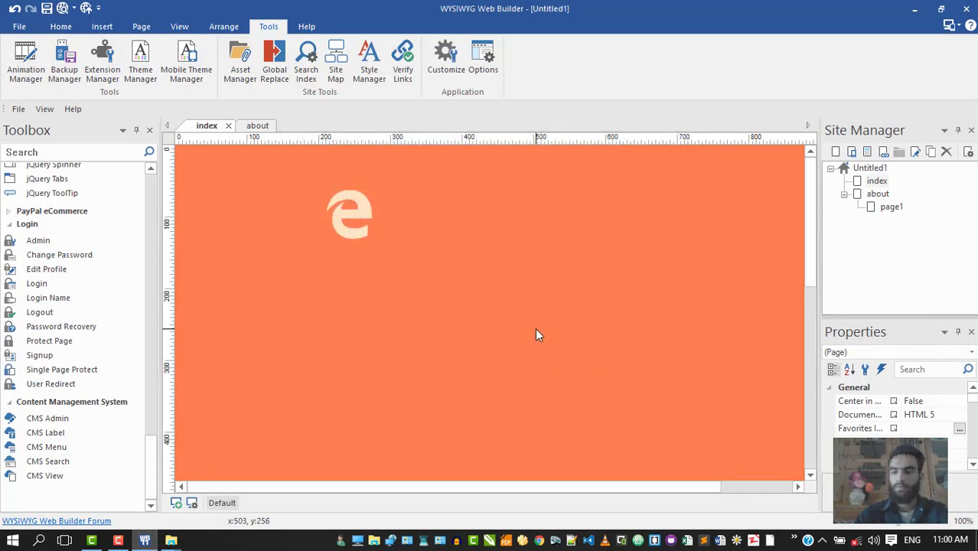
Step: Inspect the "Built with WYSIWYG Web Builder 11" badge near the bottom of the index page
scroll(528, 356, "down", 10)
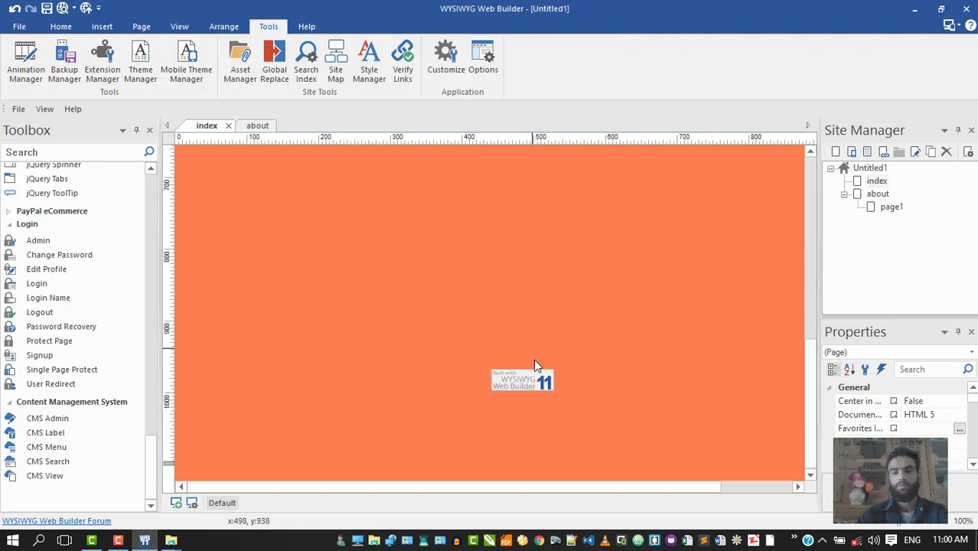
left_click(533, 377)
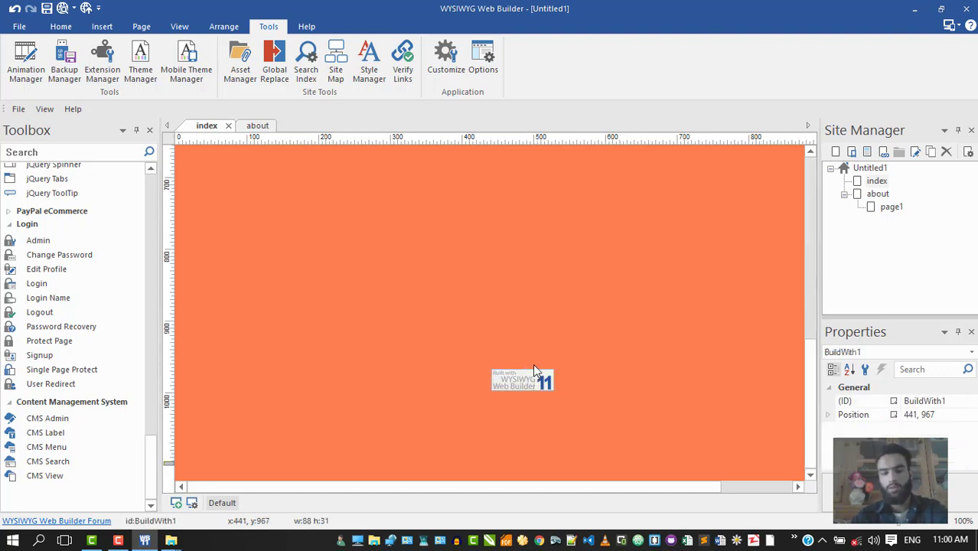
double_click(533, 377)
left_click(490, 327)
scroll(428, 390, "up", 10)
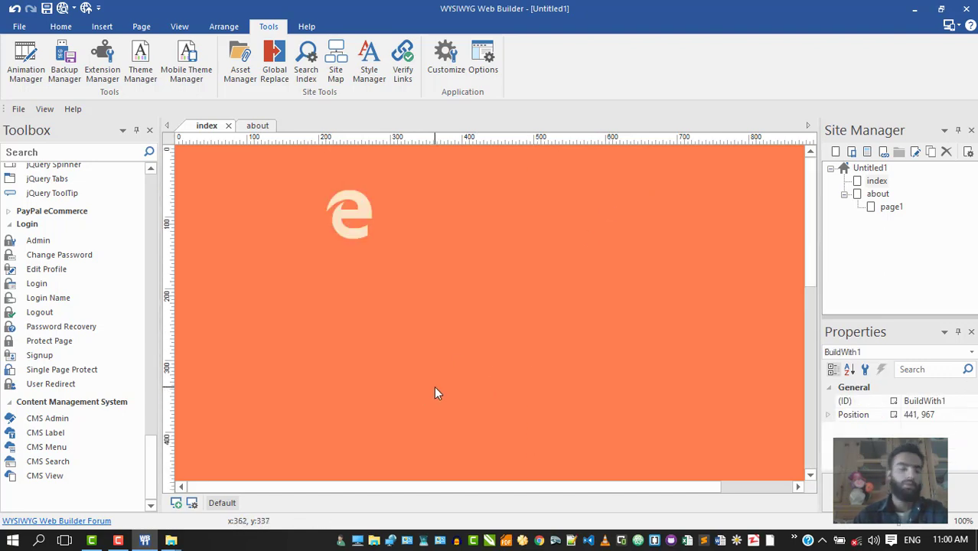
Step: Deselect the badge and show the index page in full screen mode
left_click(459, 278)
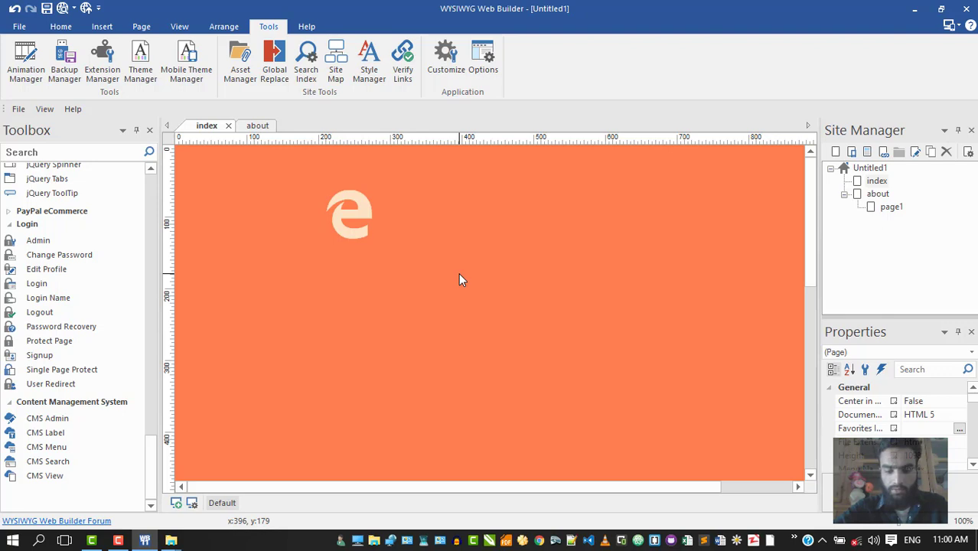
key("F11")
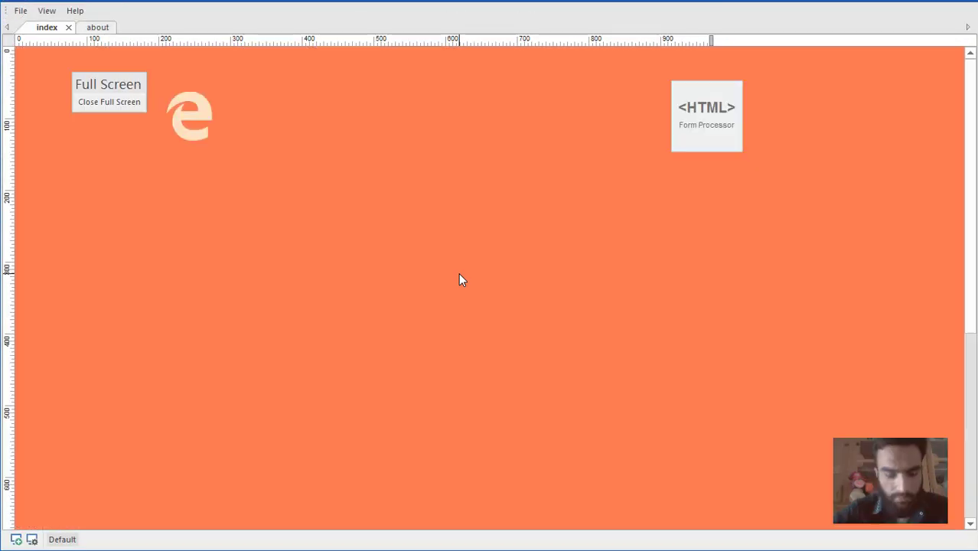